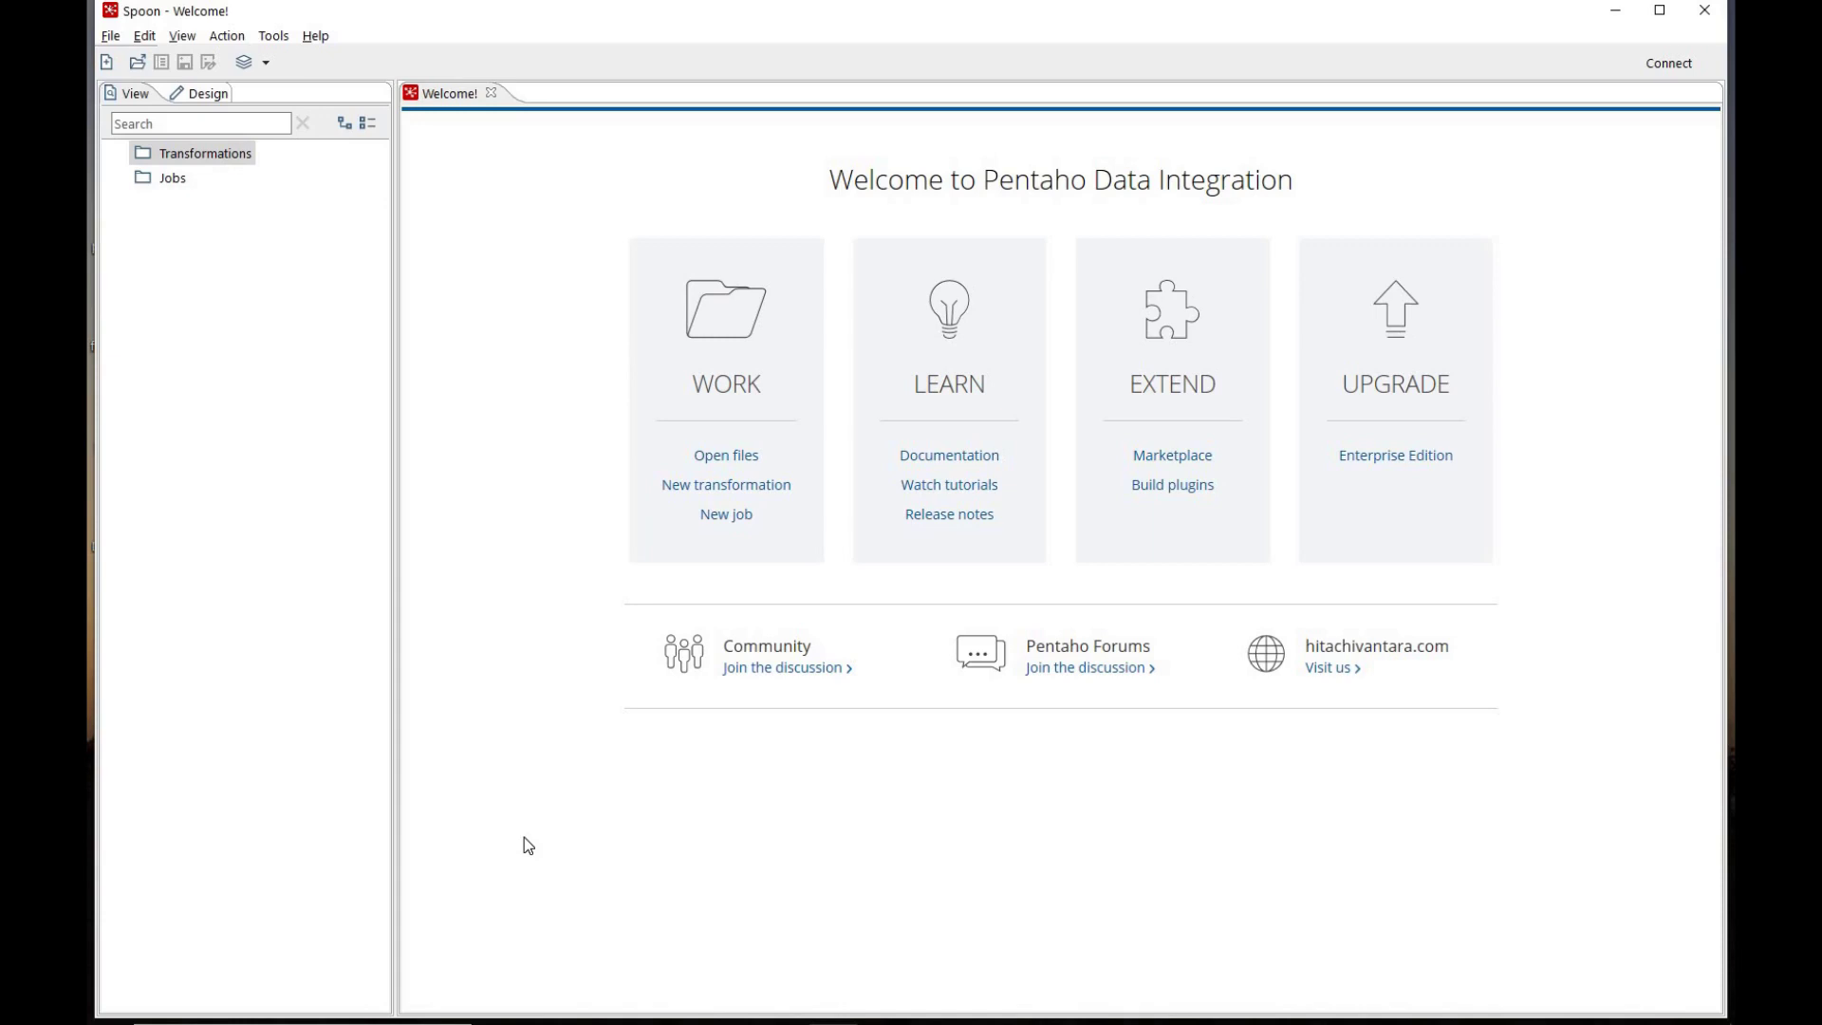
Step: Switch to File Explorer and look through data-integration's lib folder for the SQLite JDBC driver jar
key(alt+Tab)
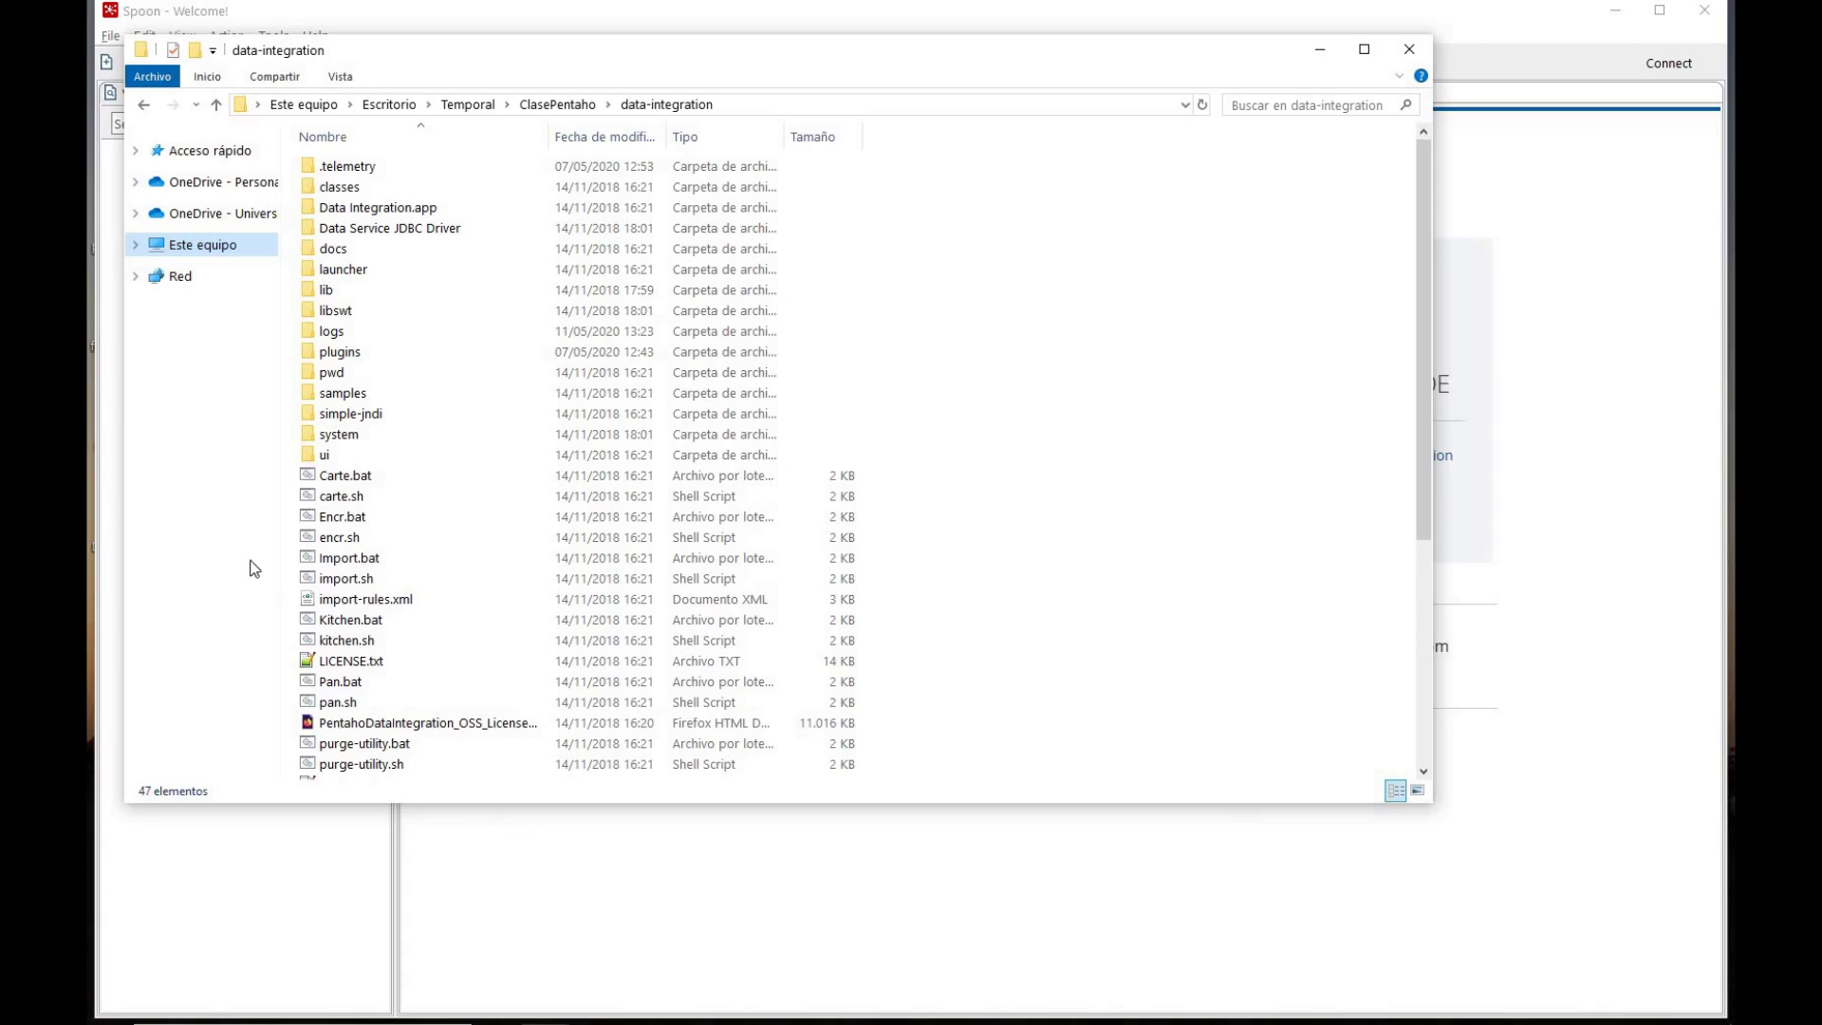
double_click(332, 290)
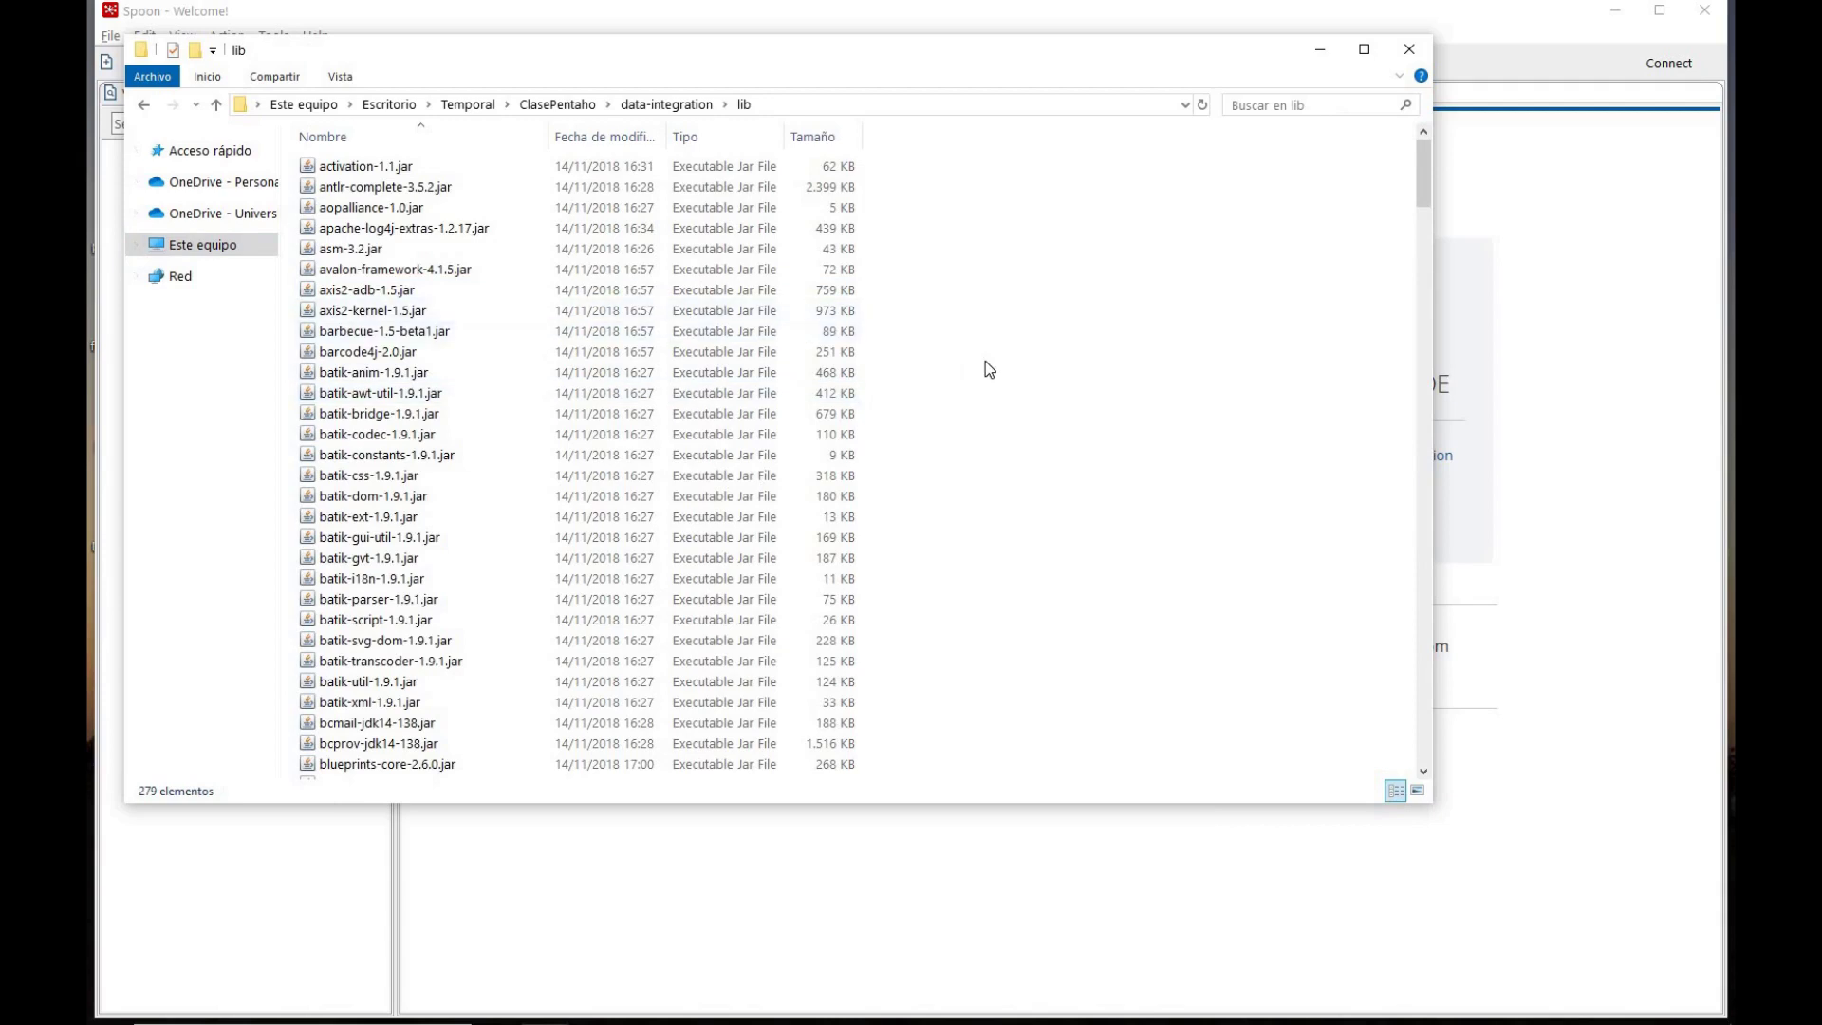
scroll(985, 361, down, 15)
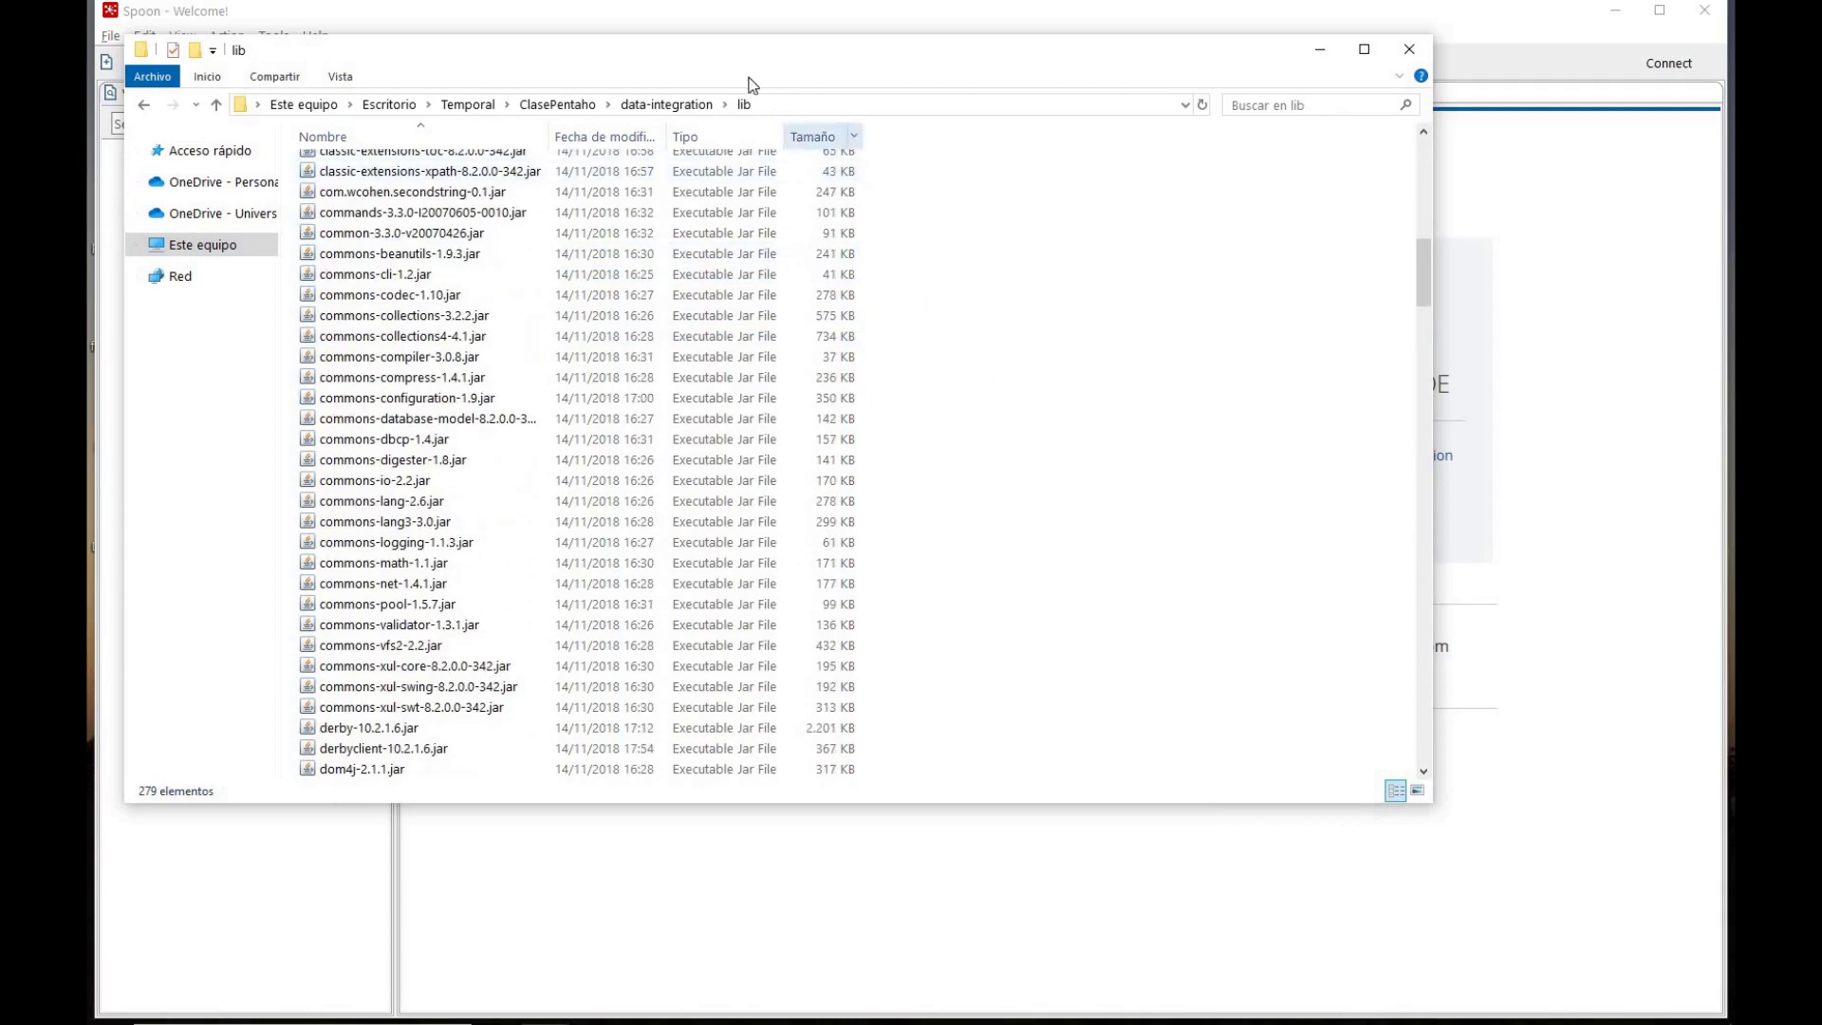
scroll(939, 389, down, 5)
scroll(944, 397, down, 20)
scroll(944, 397, down, 20)
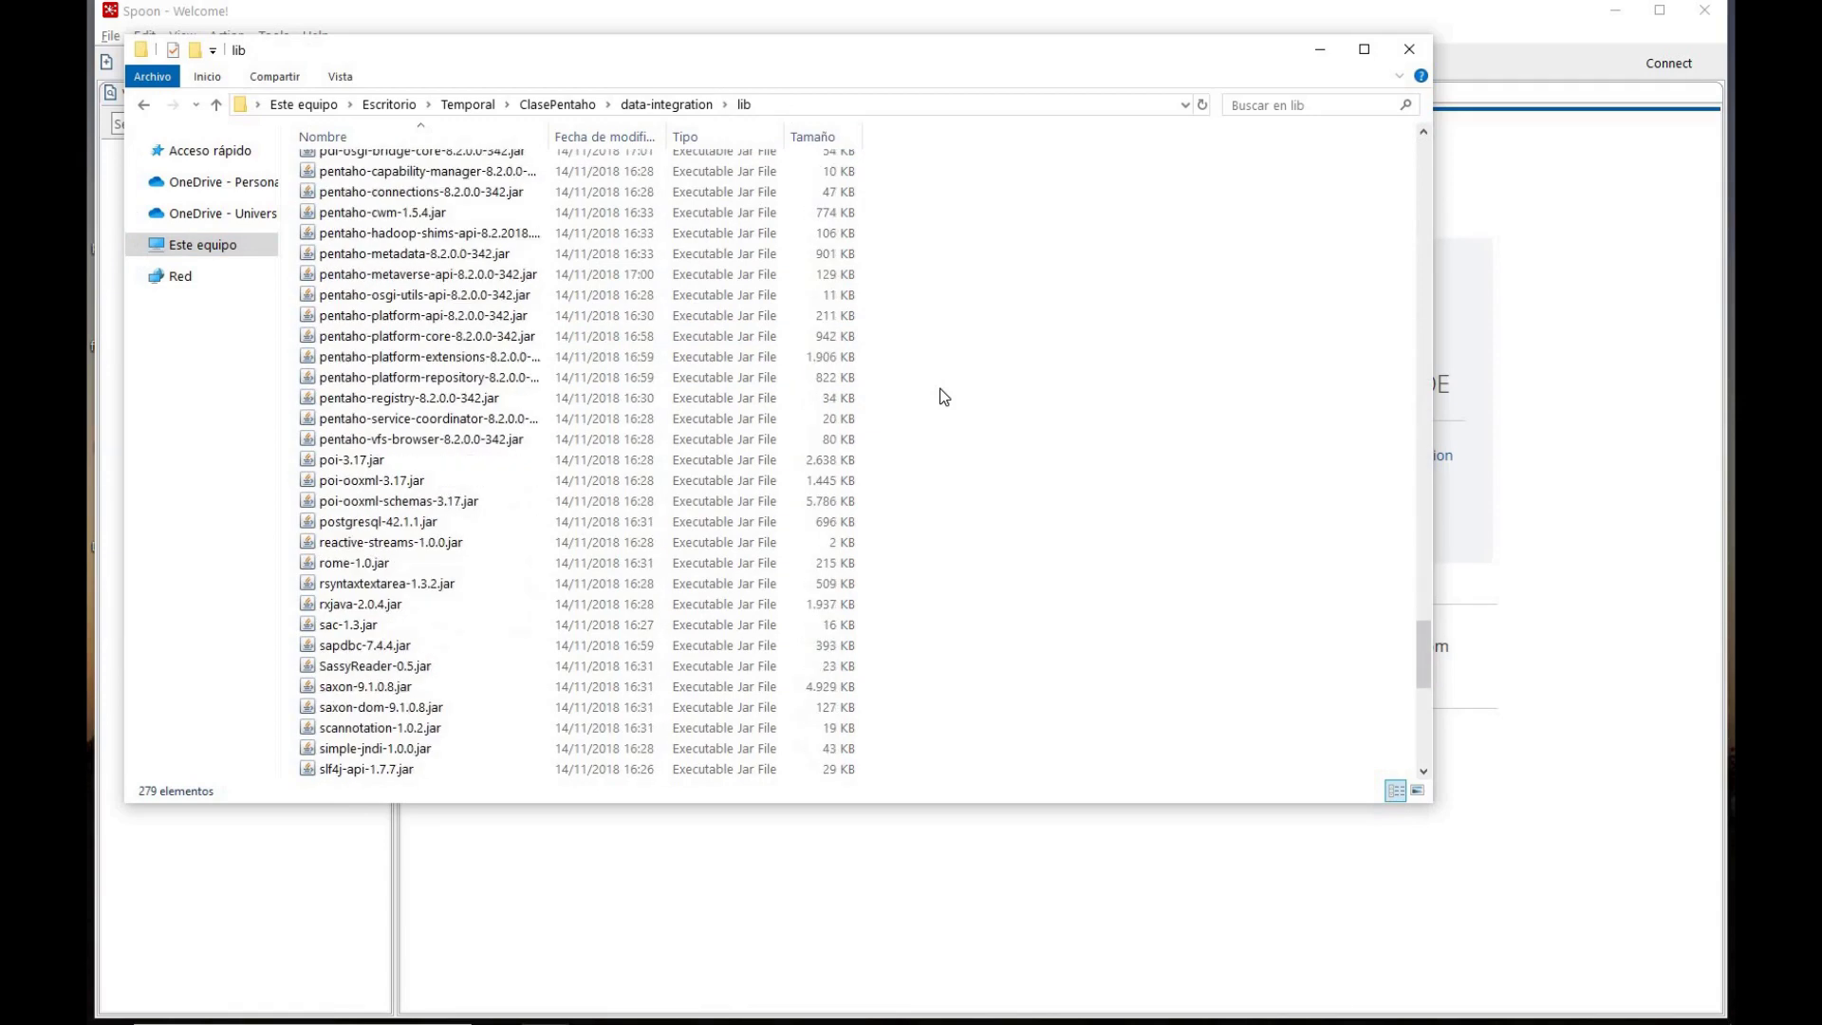
scroll(944, 396, down, 5)
scroll(631, 510, down, 5)
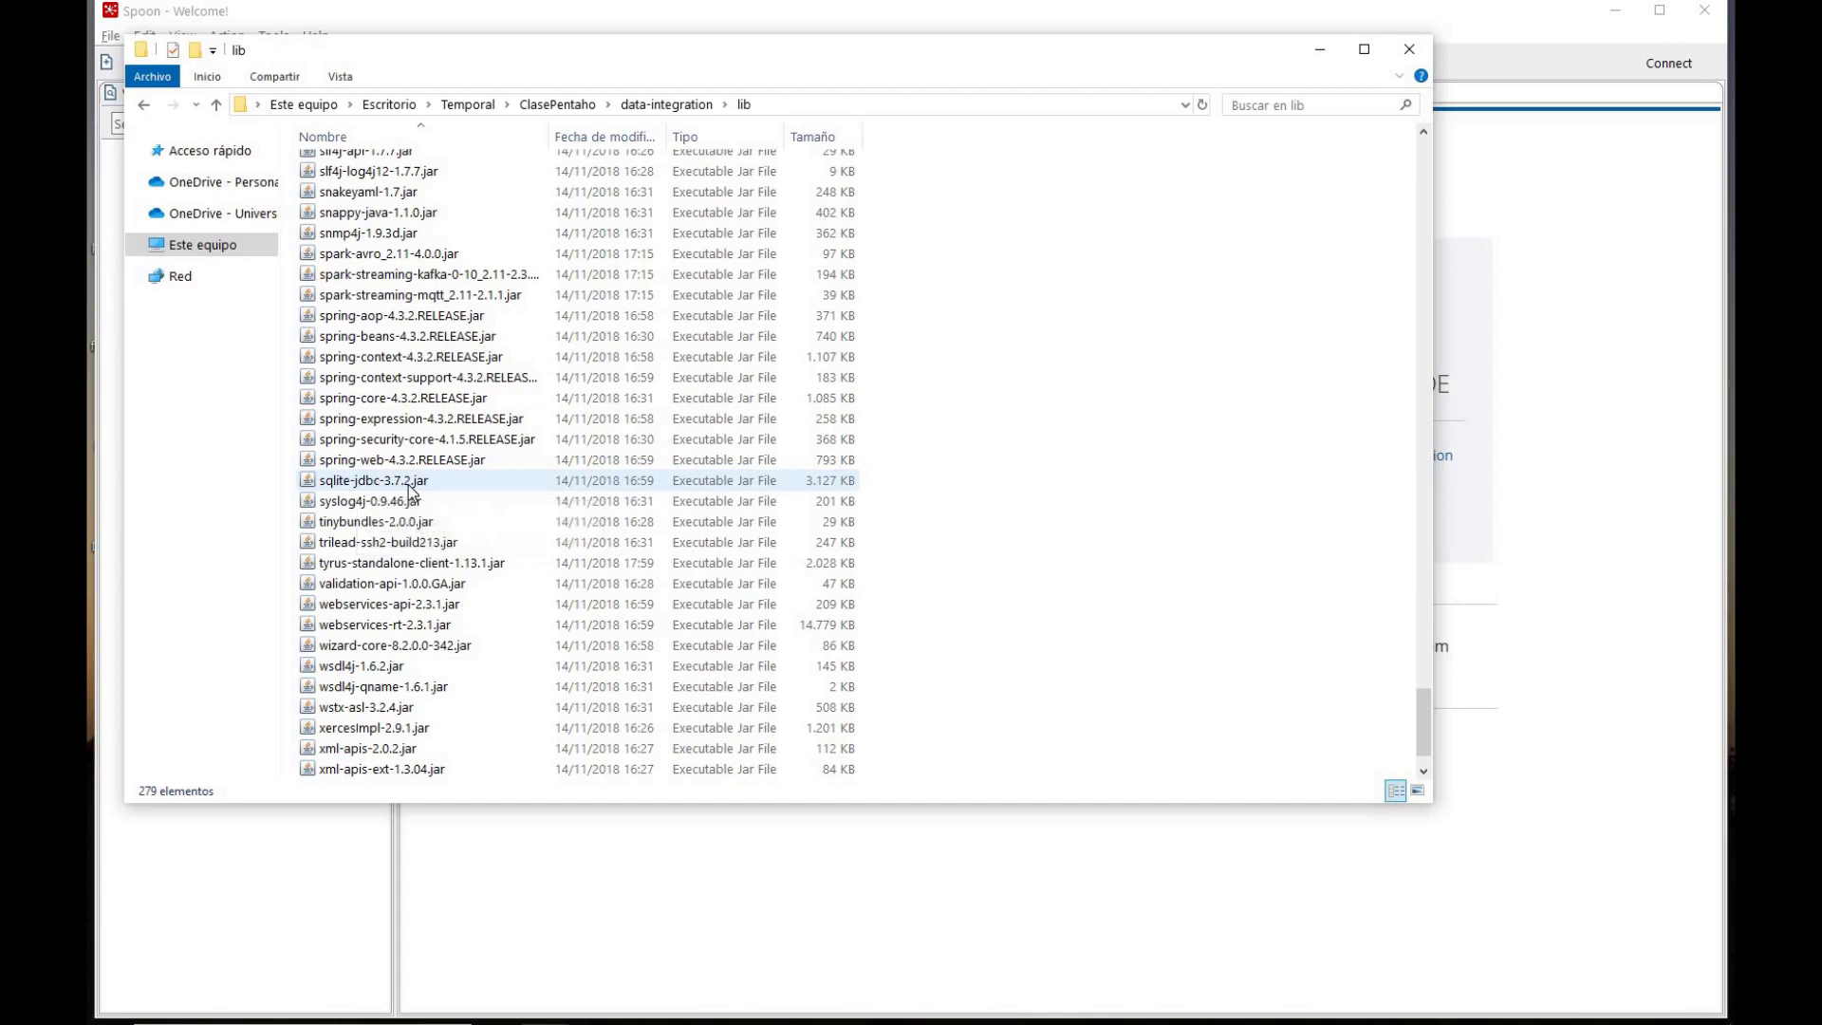
Step: Return to Spoon and create a new job
click(1561, 269)
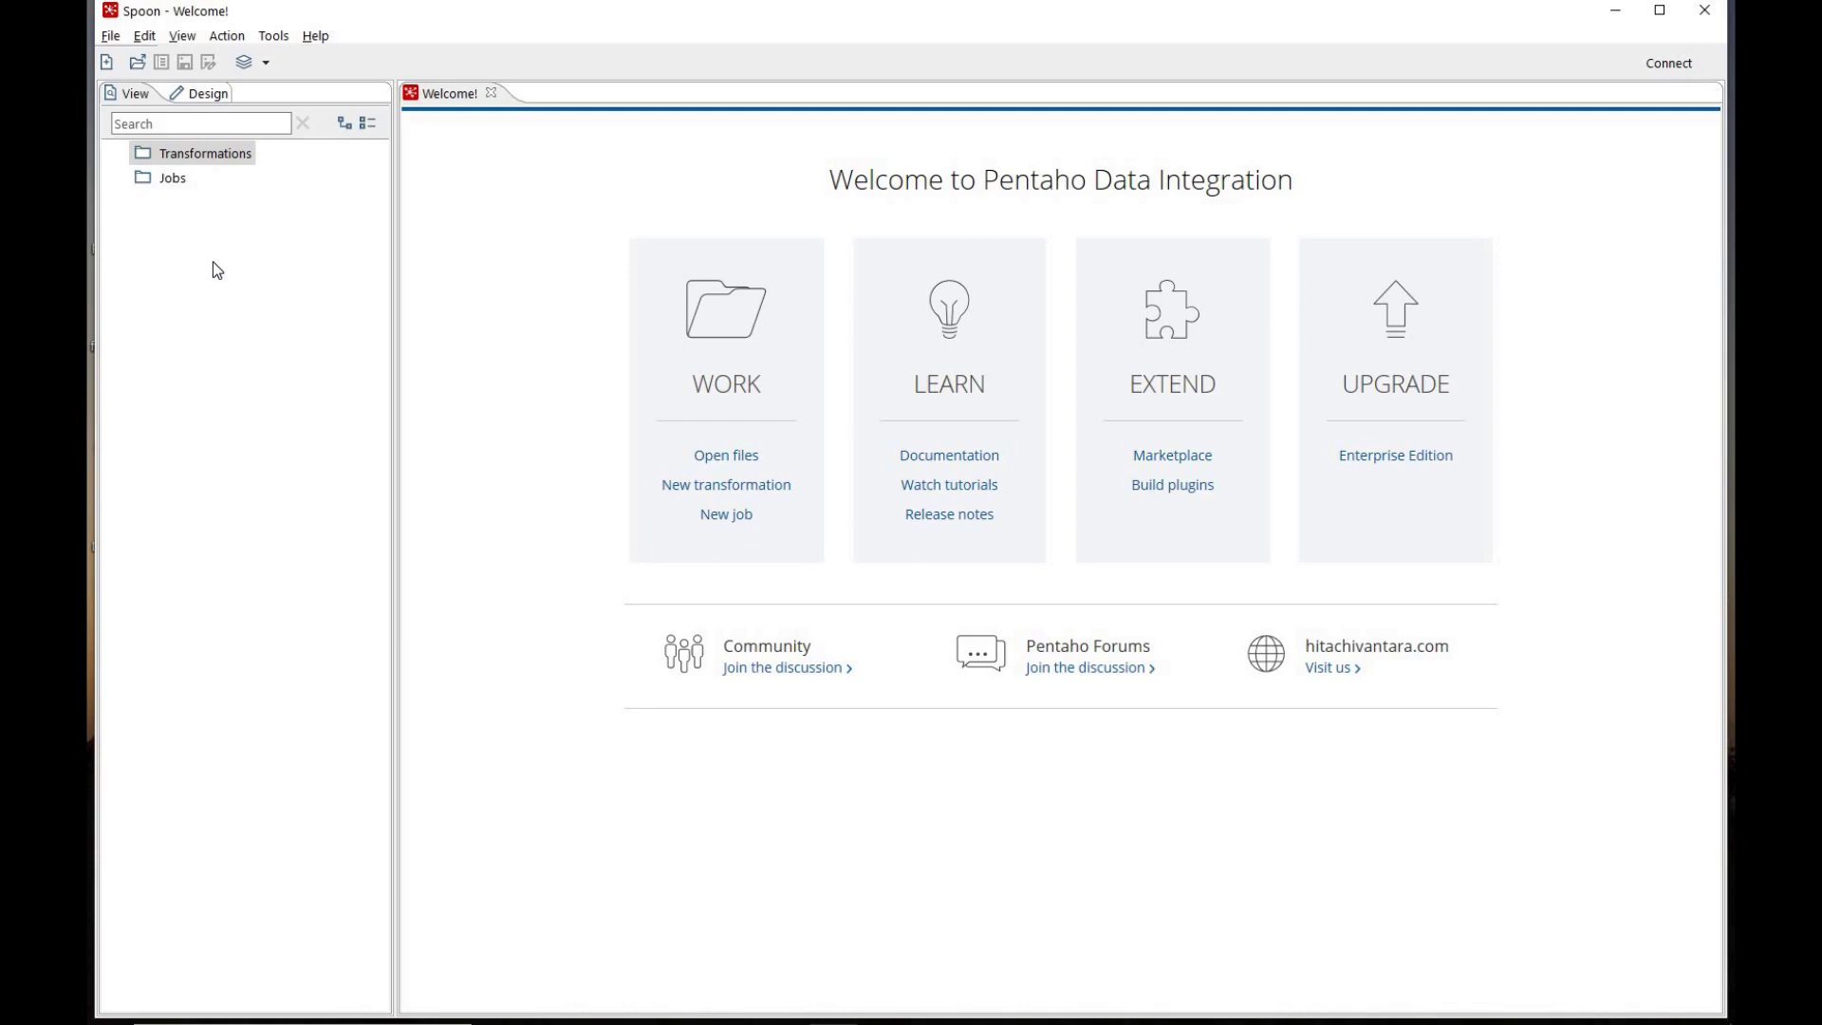
click(111, 36)
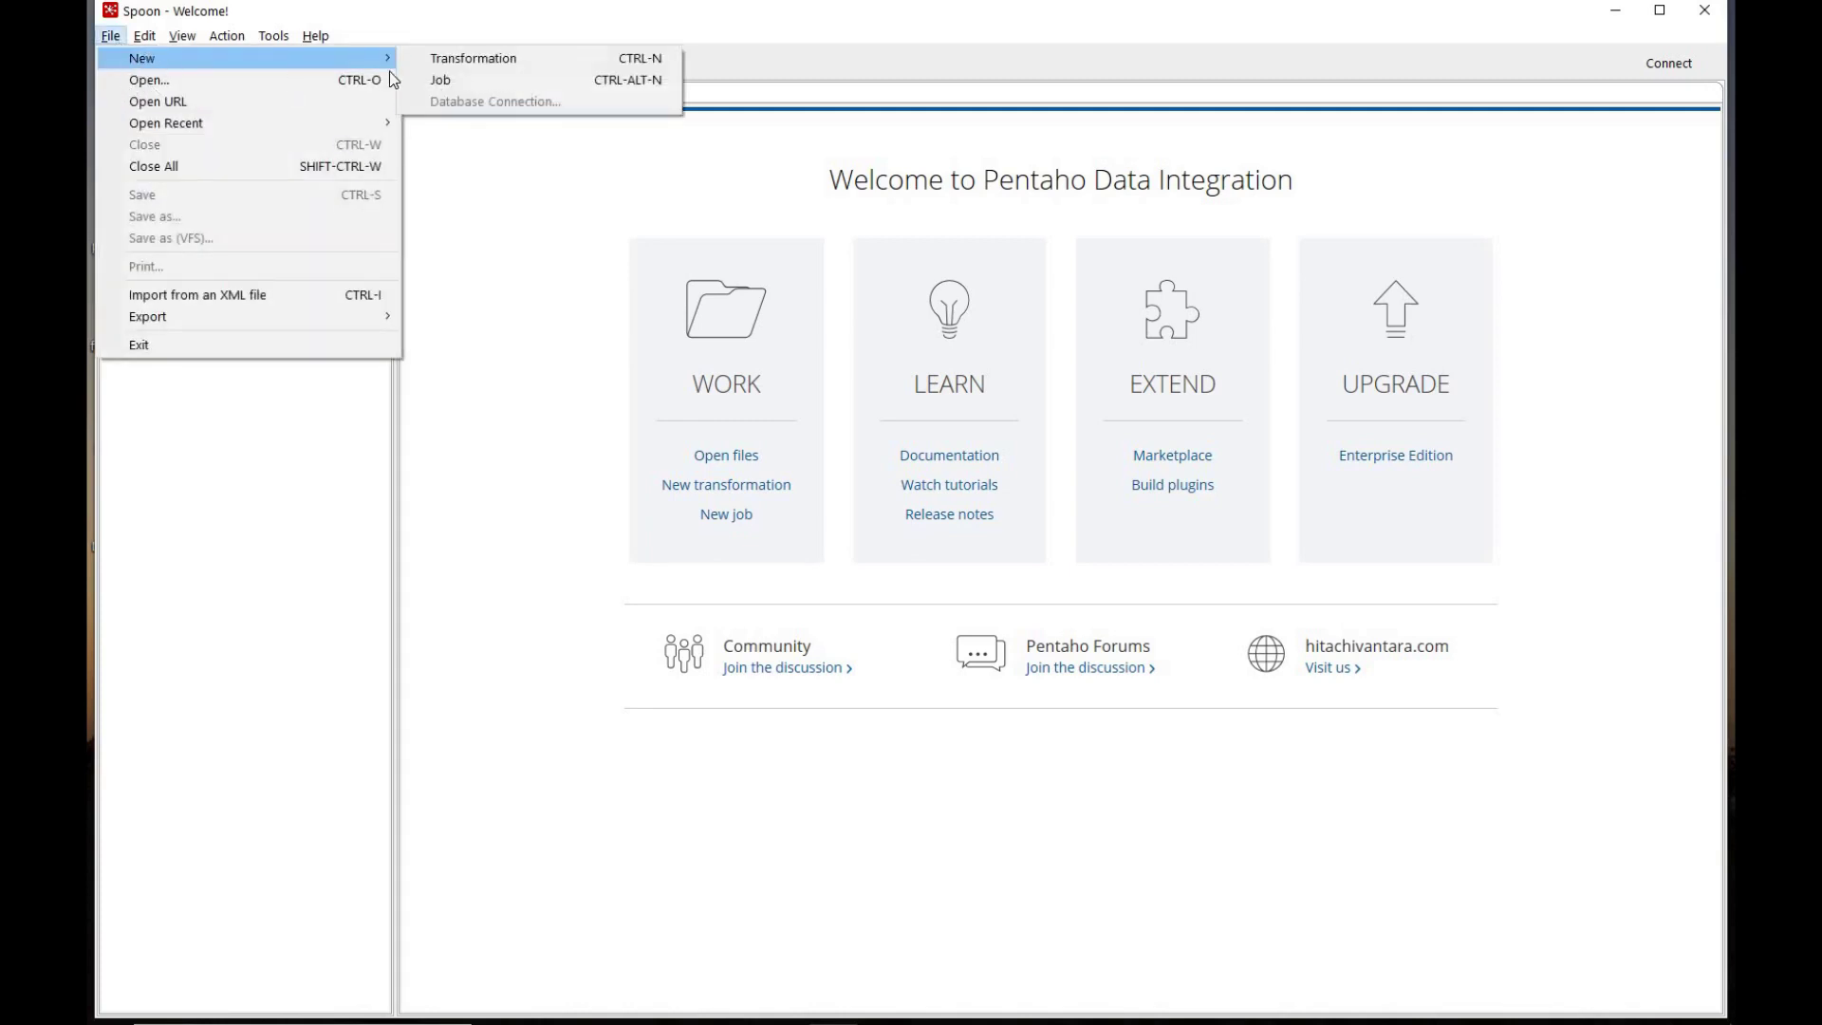
click(440, 77)
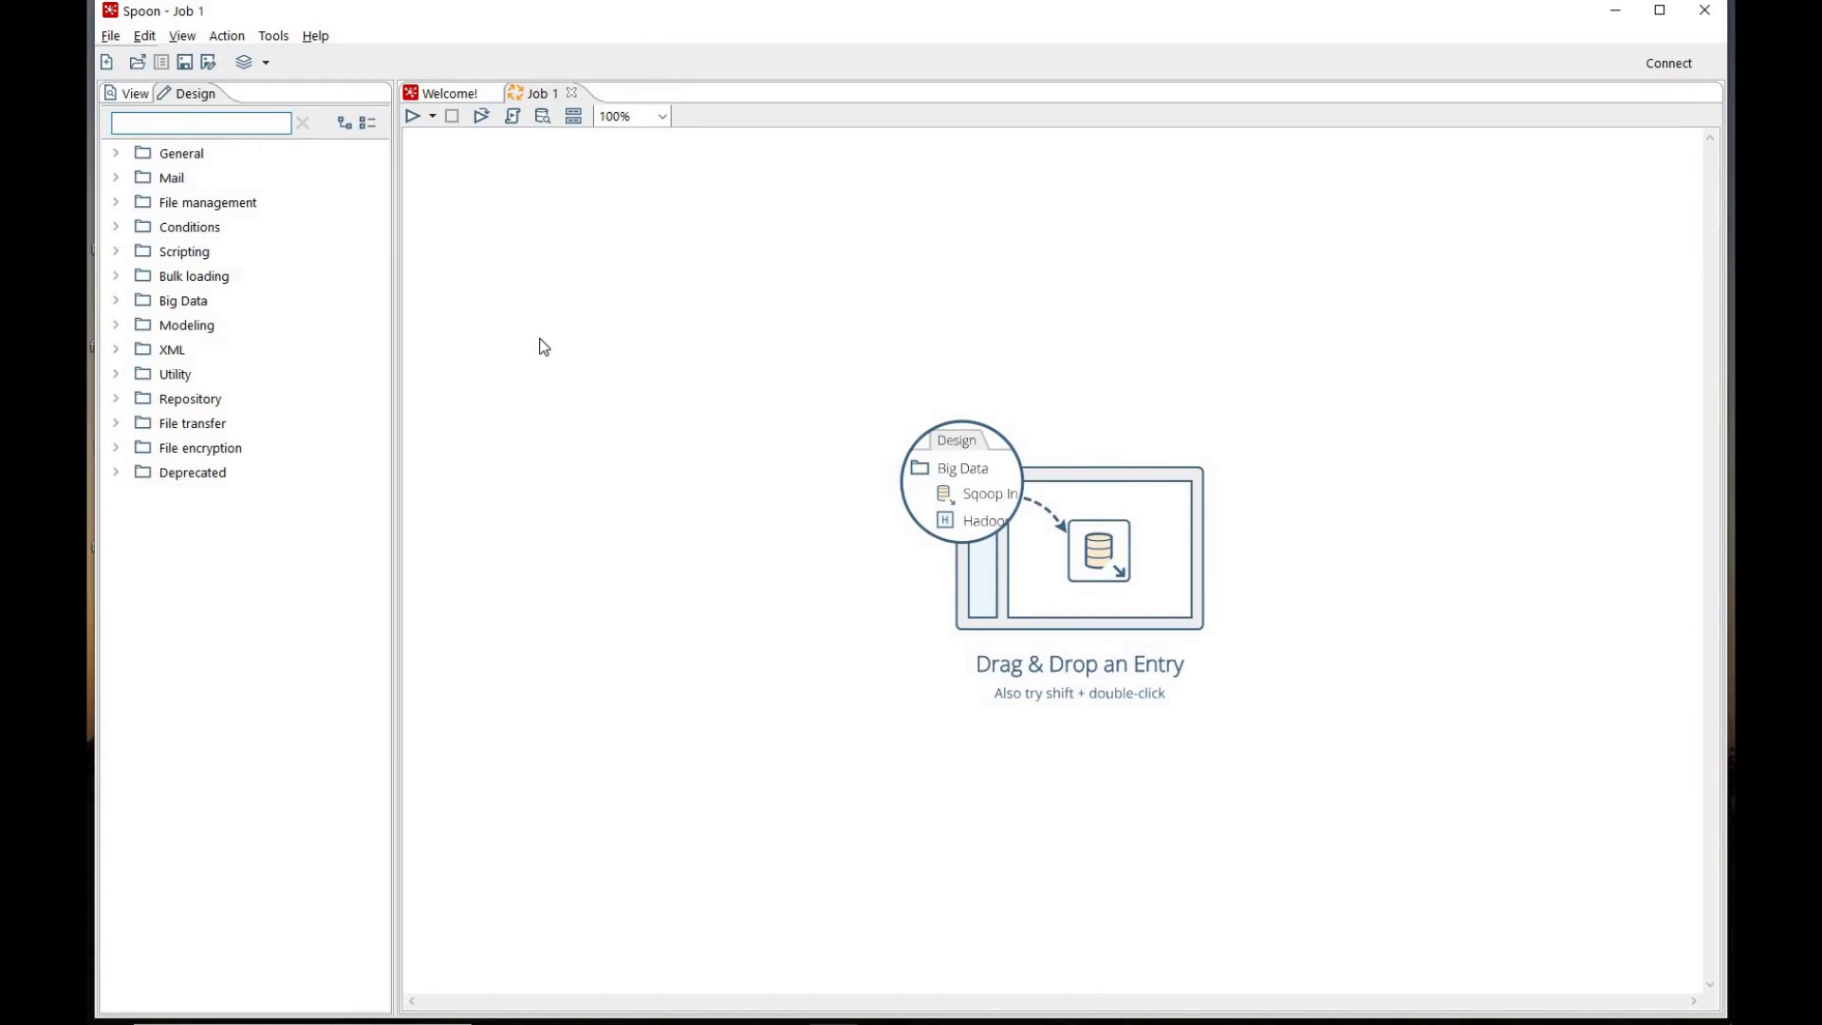
Step: Start a new database connection in the job and set its connection type to SQLite
click(112, 37)
mouse_move(174, 58)
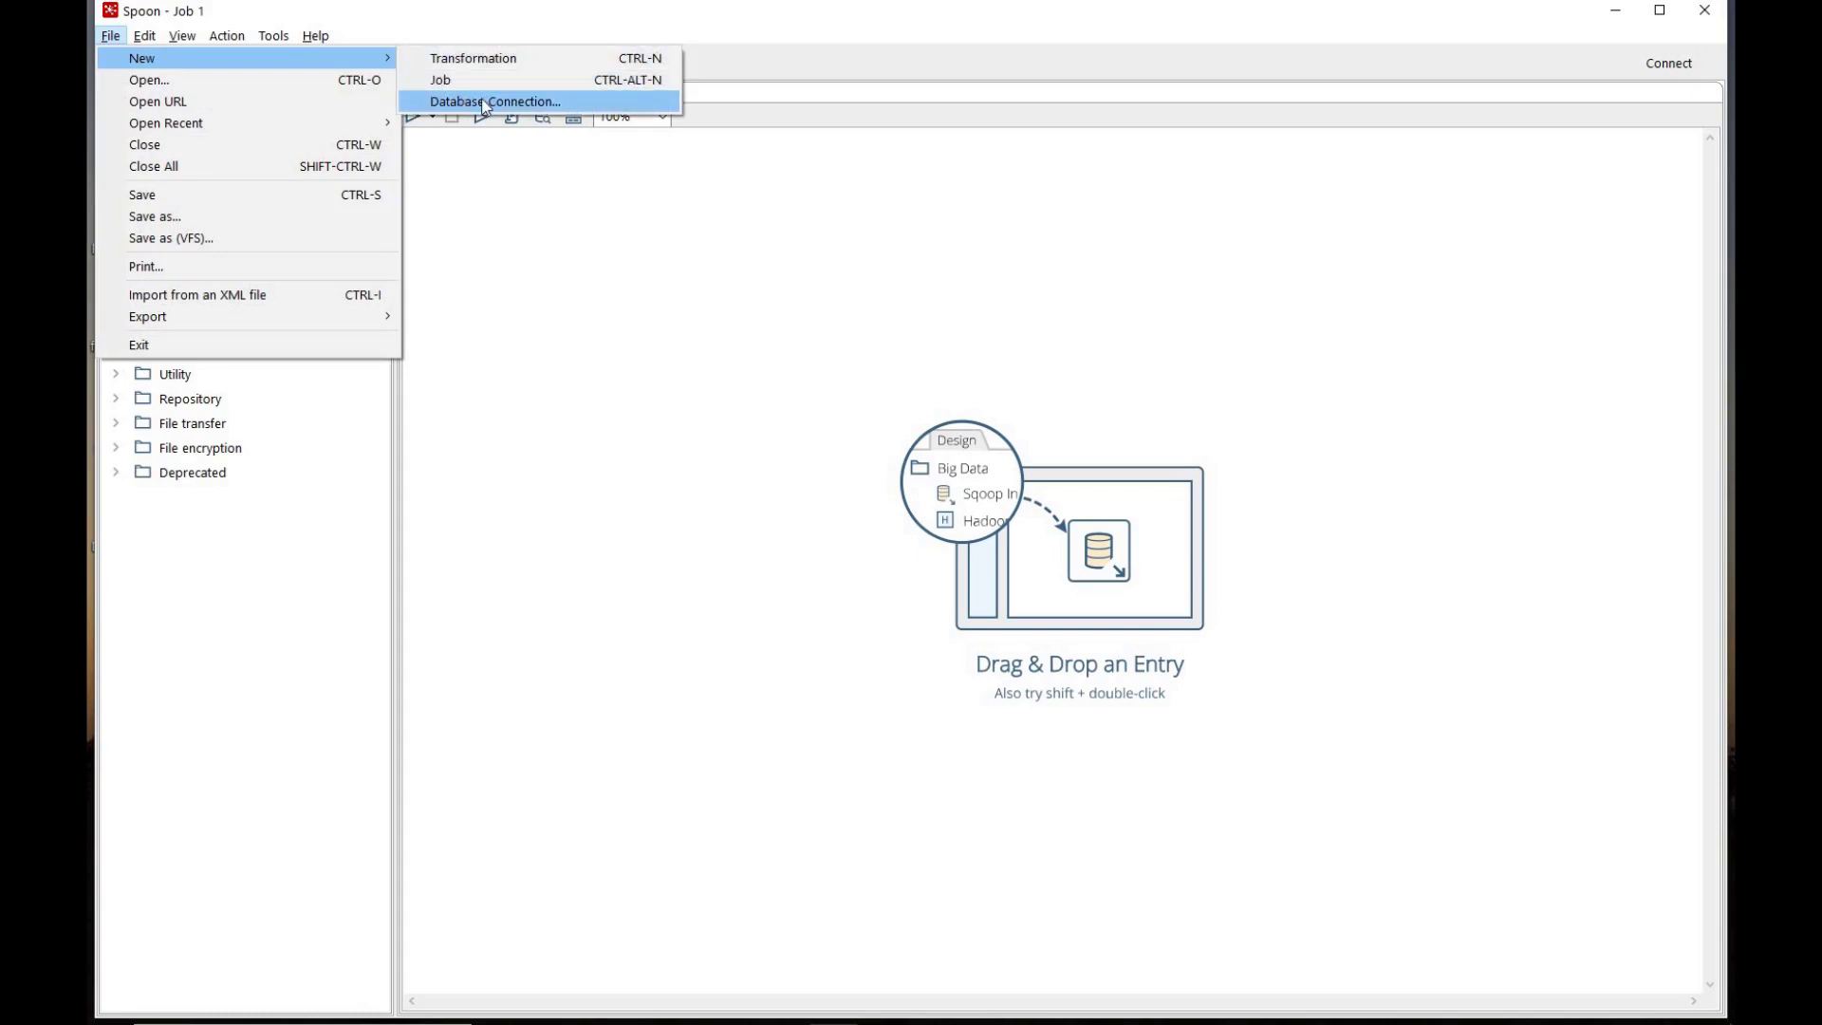
click(486, 101)
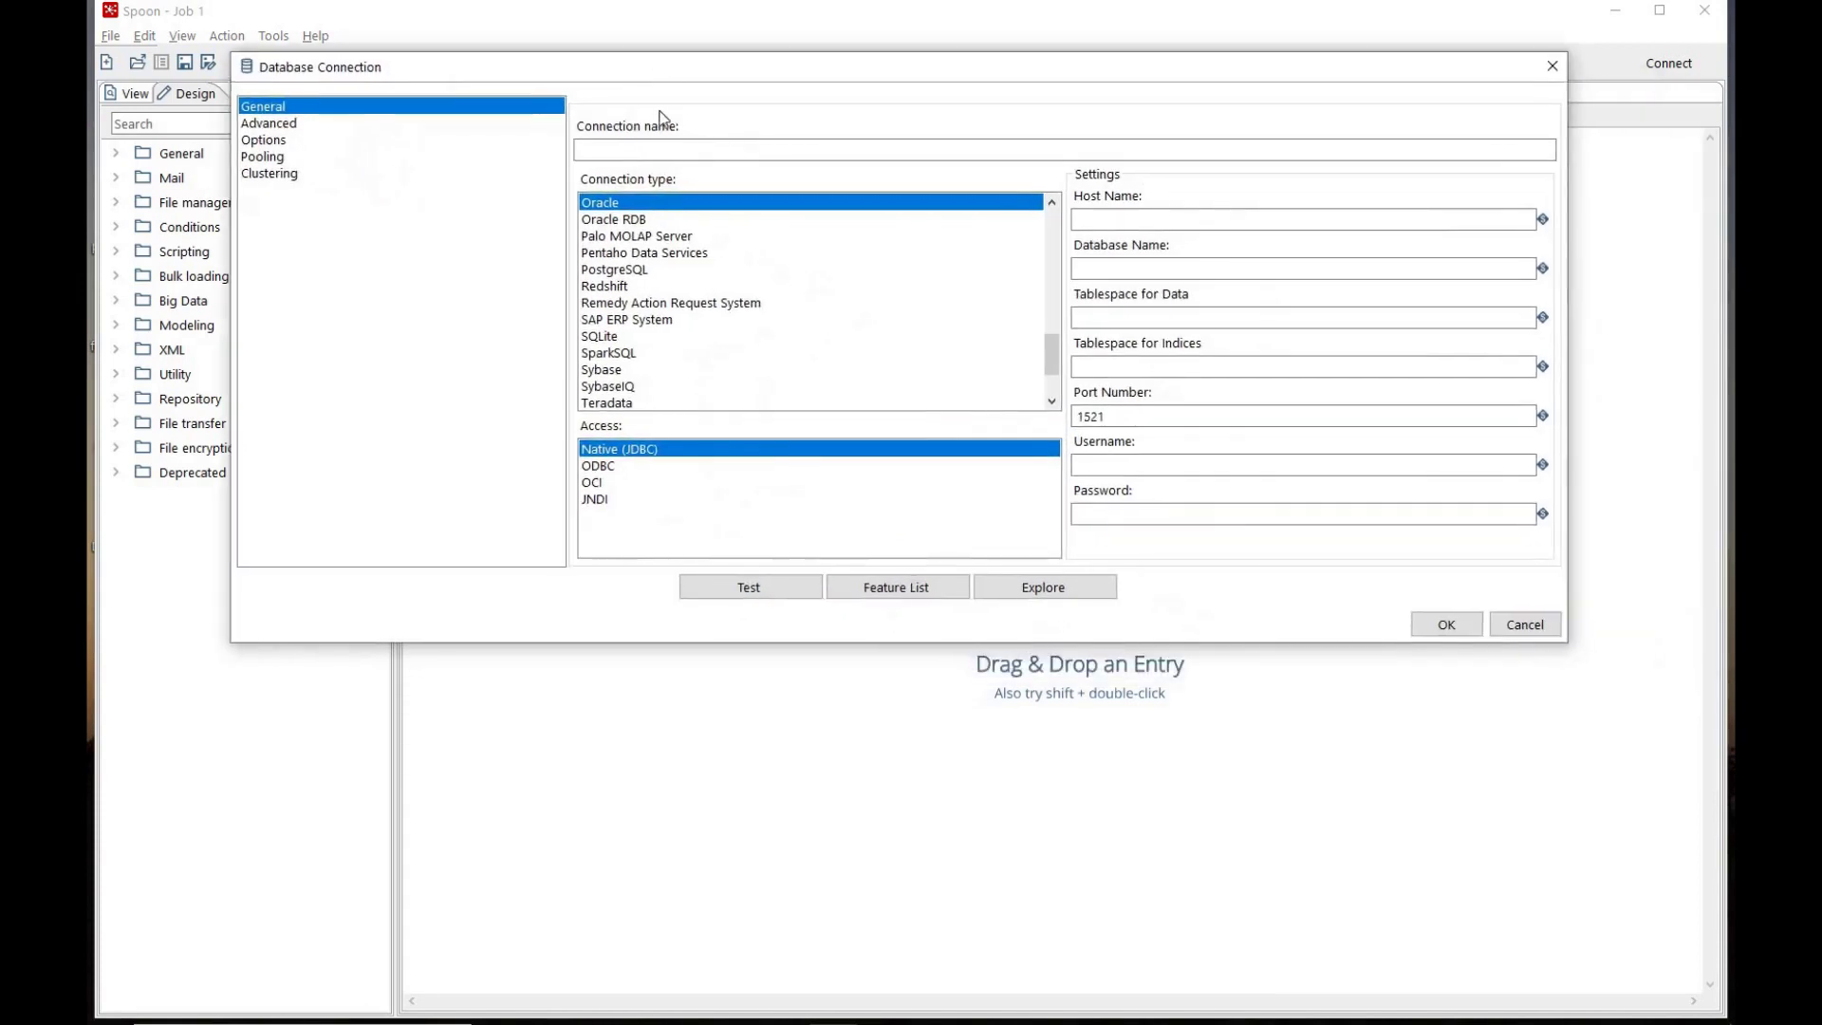
drag(719, 644, 732, 910)
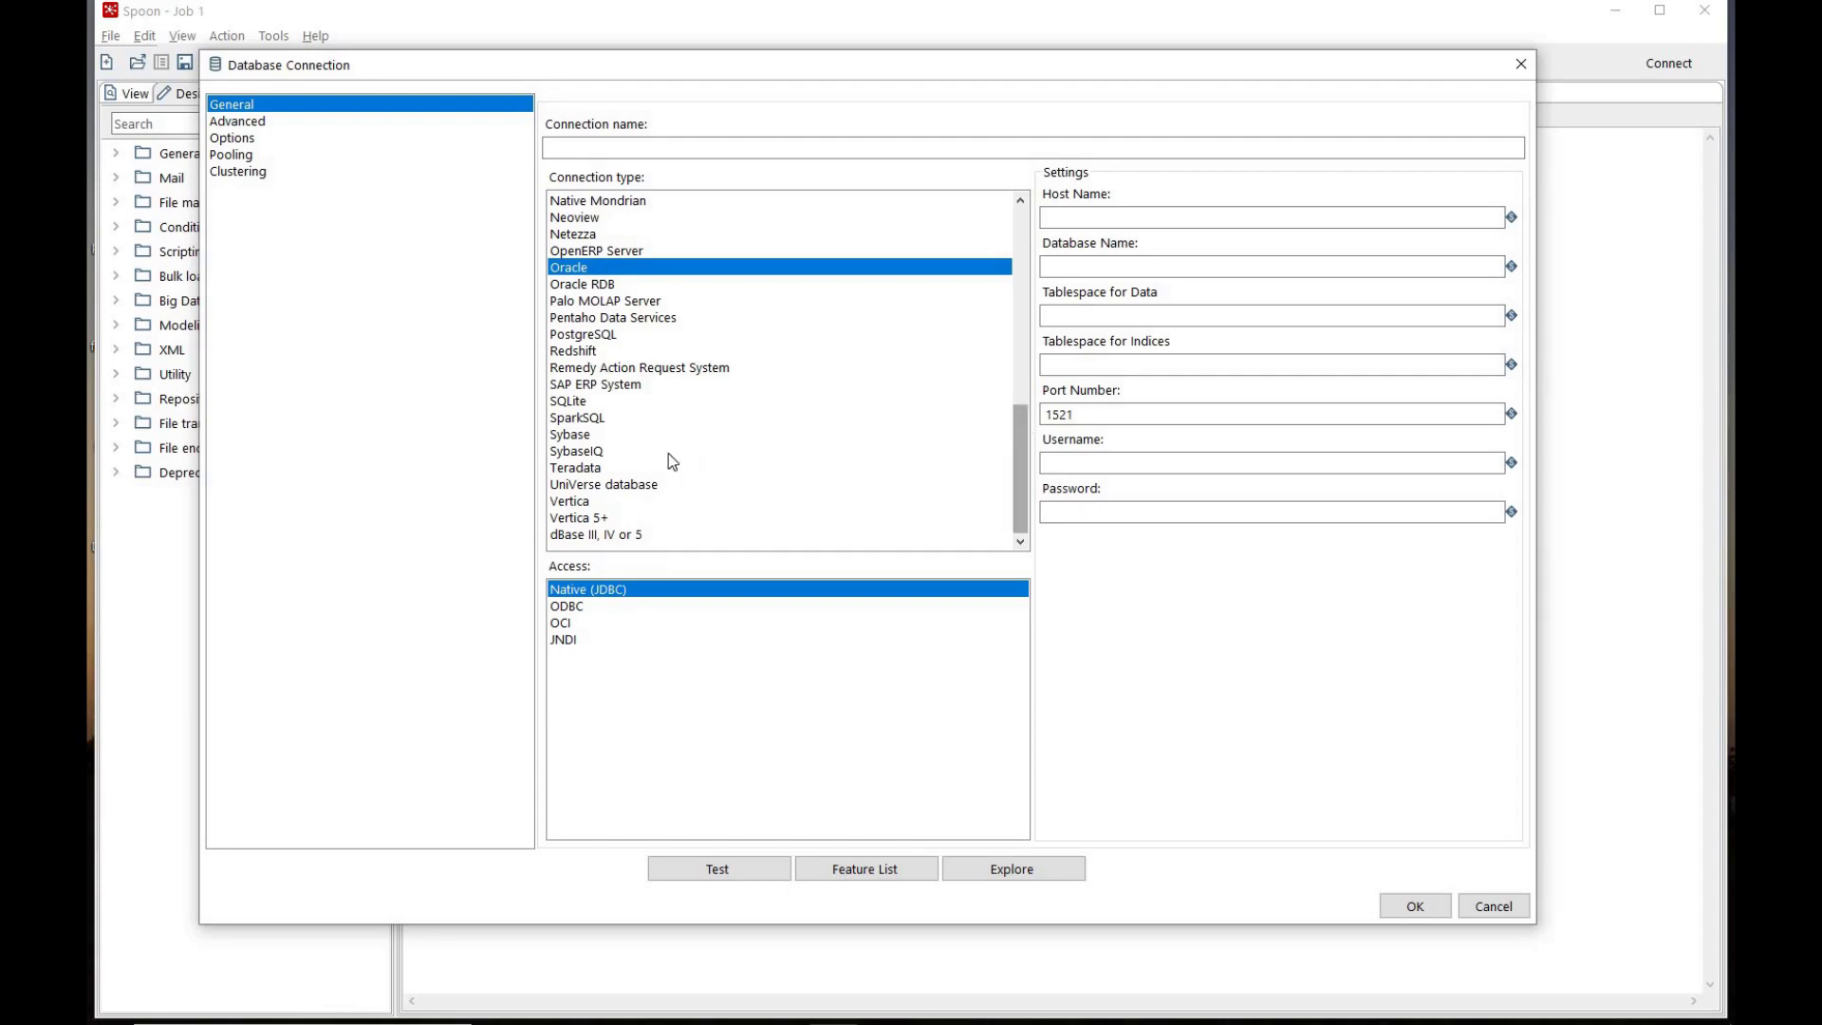
click(590, 406)
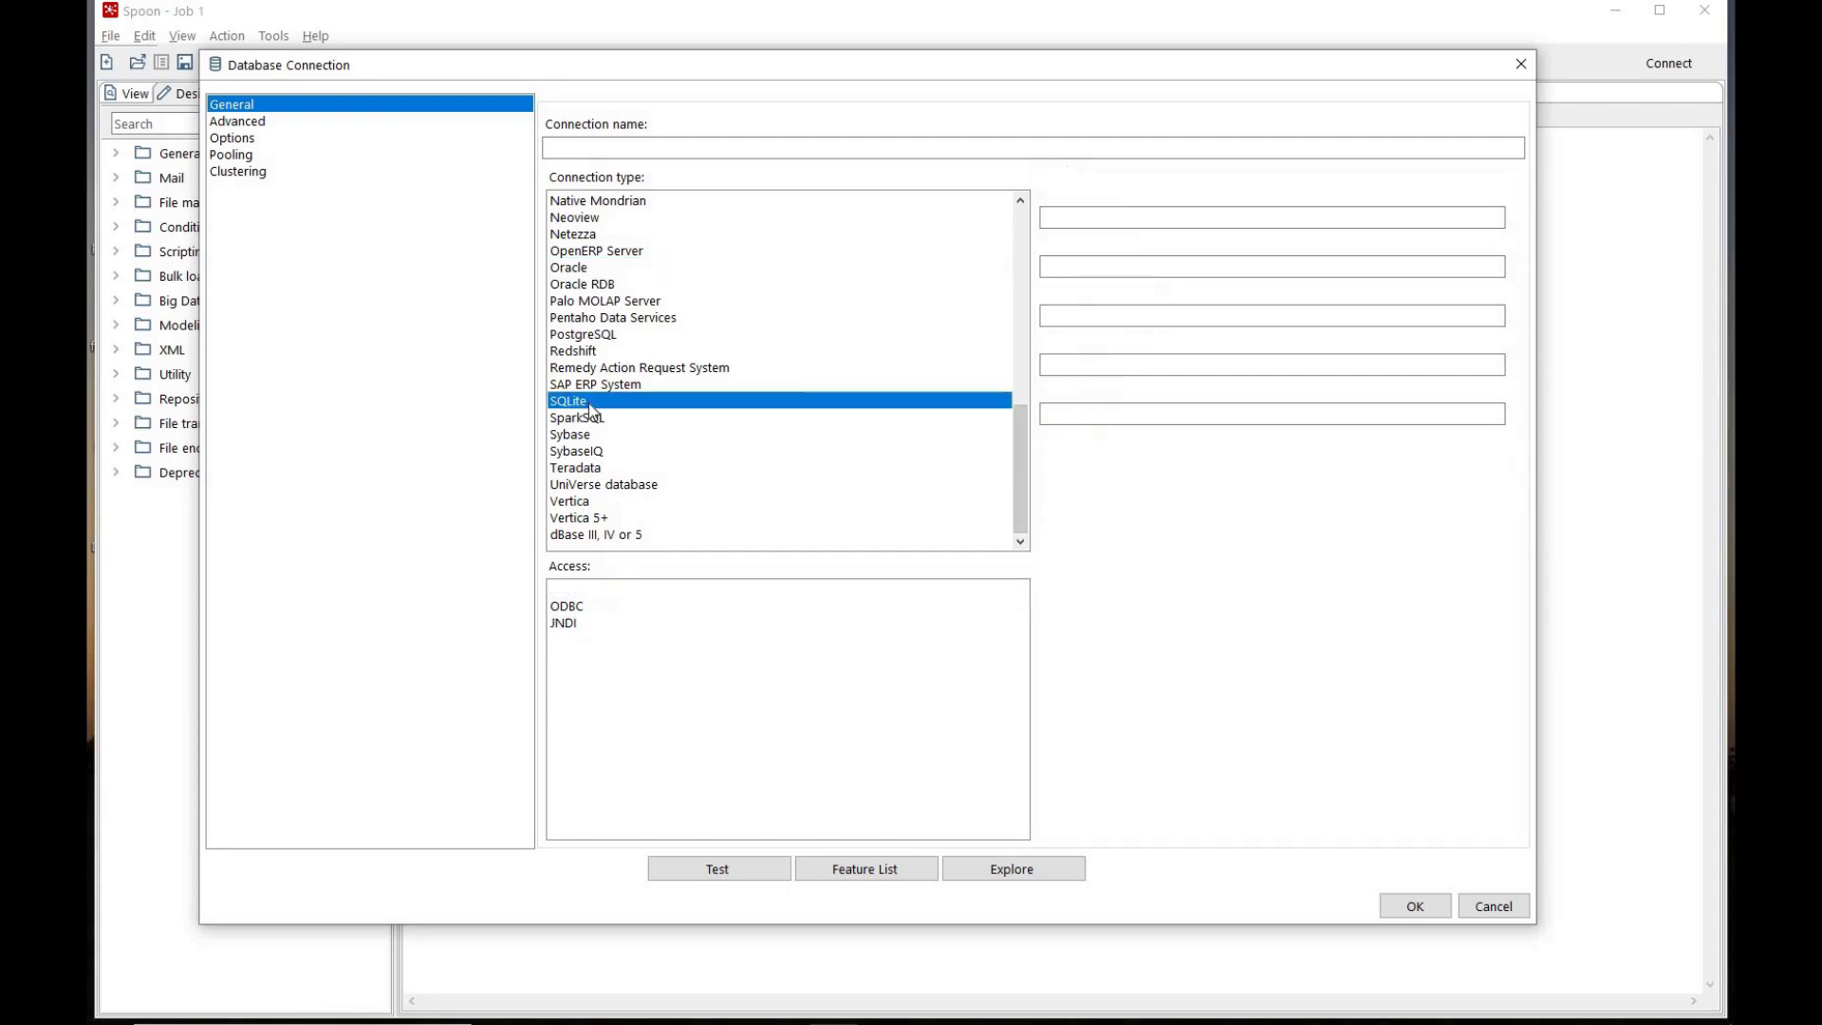
Step: Name the database connection "Conexión prueba"
click(649, 150)
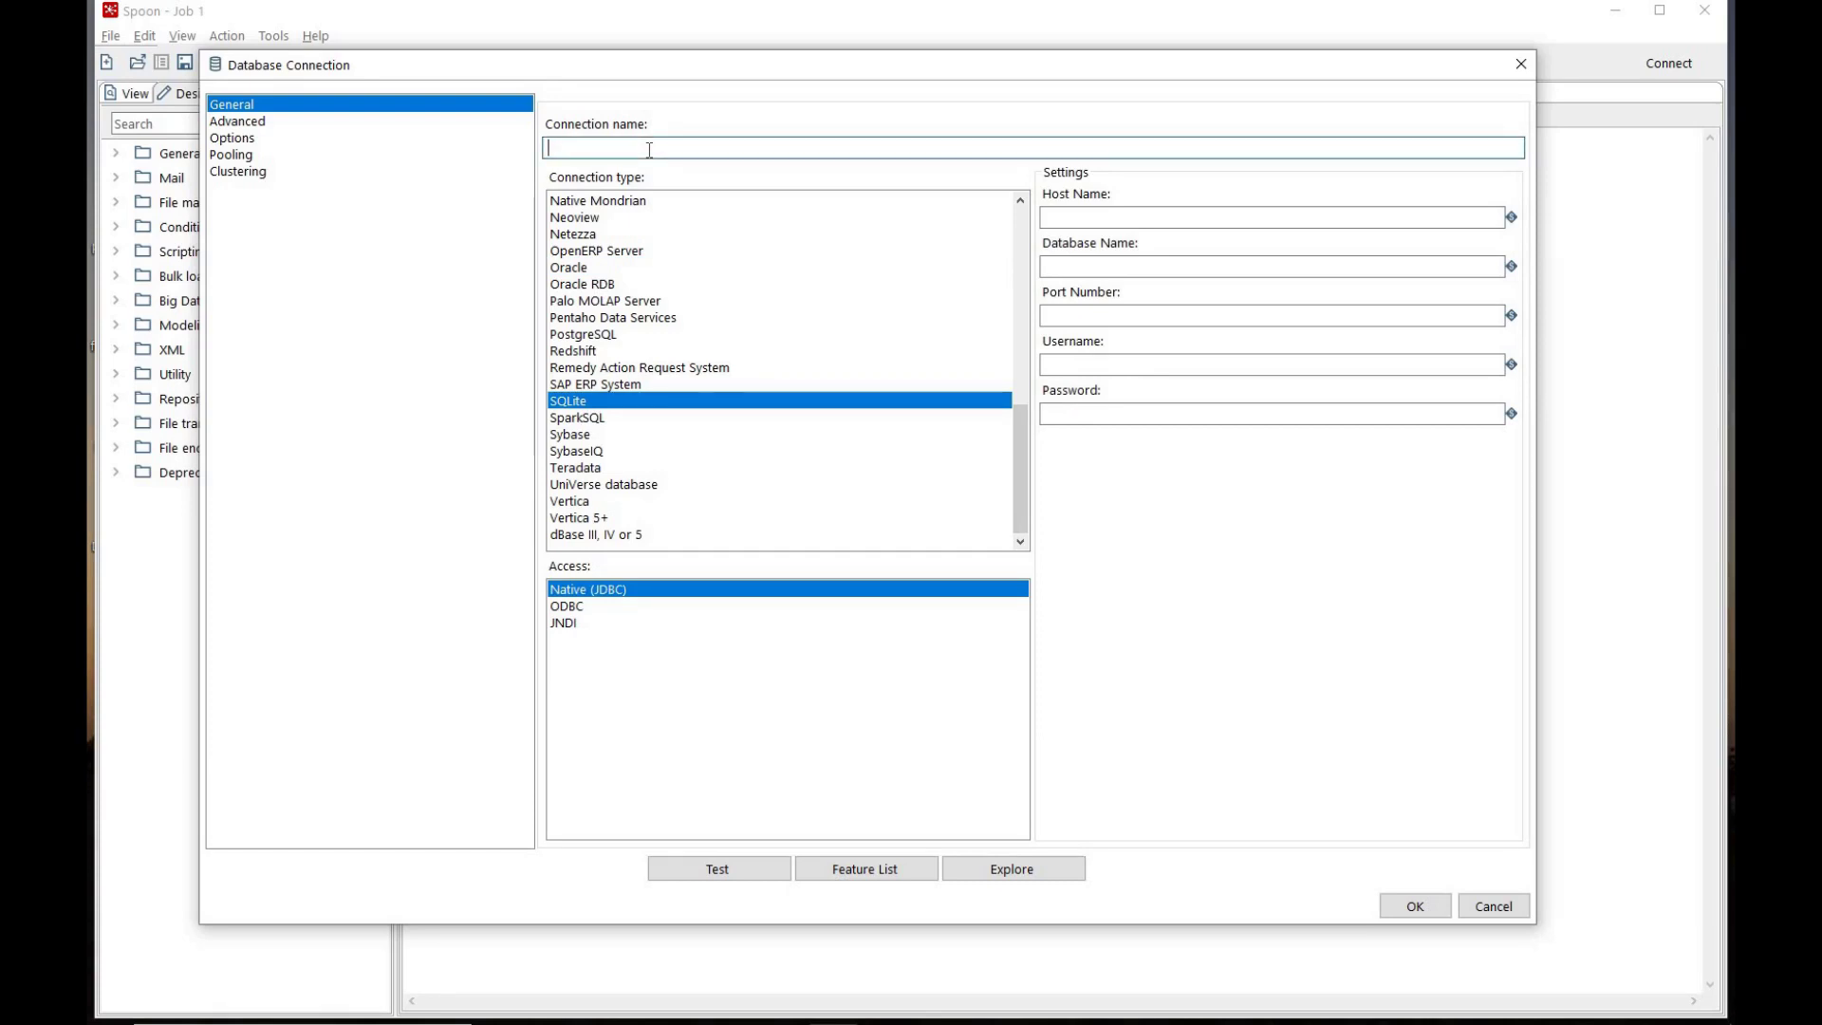
text(Cn)
key(BackSpace)
text(onexion)
key(BackSpace)
key(BackSpace)
text(ón prueba)
Step: Set the connection's host name to localhost and its database name to ..\base-datos-ejemplo.db
click(1075, 220)
text(localhost)
click(1170, 266)
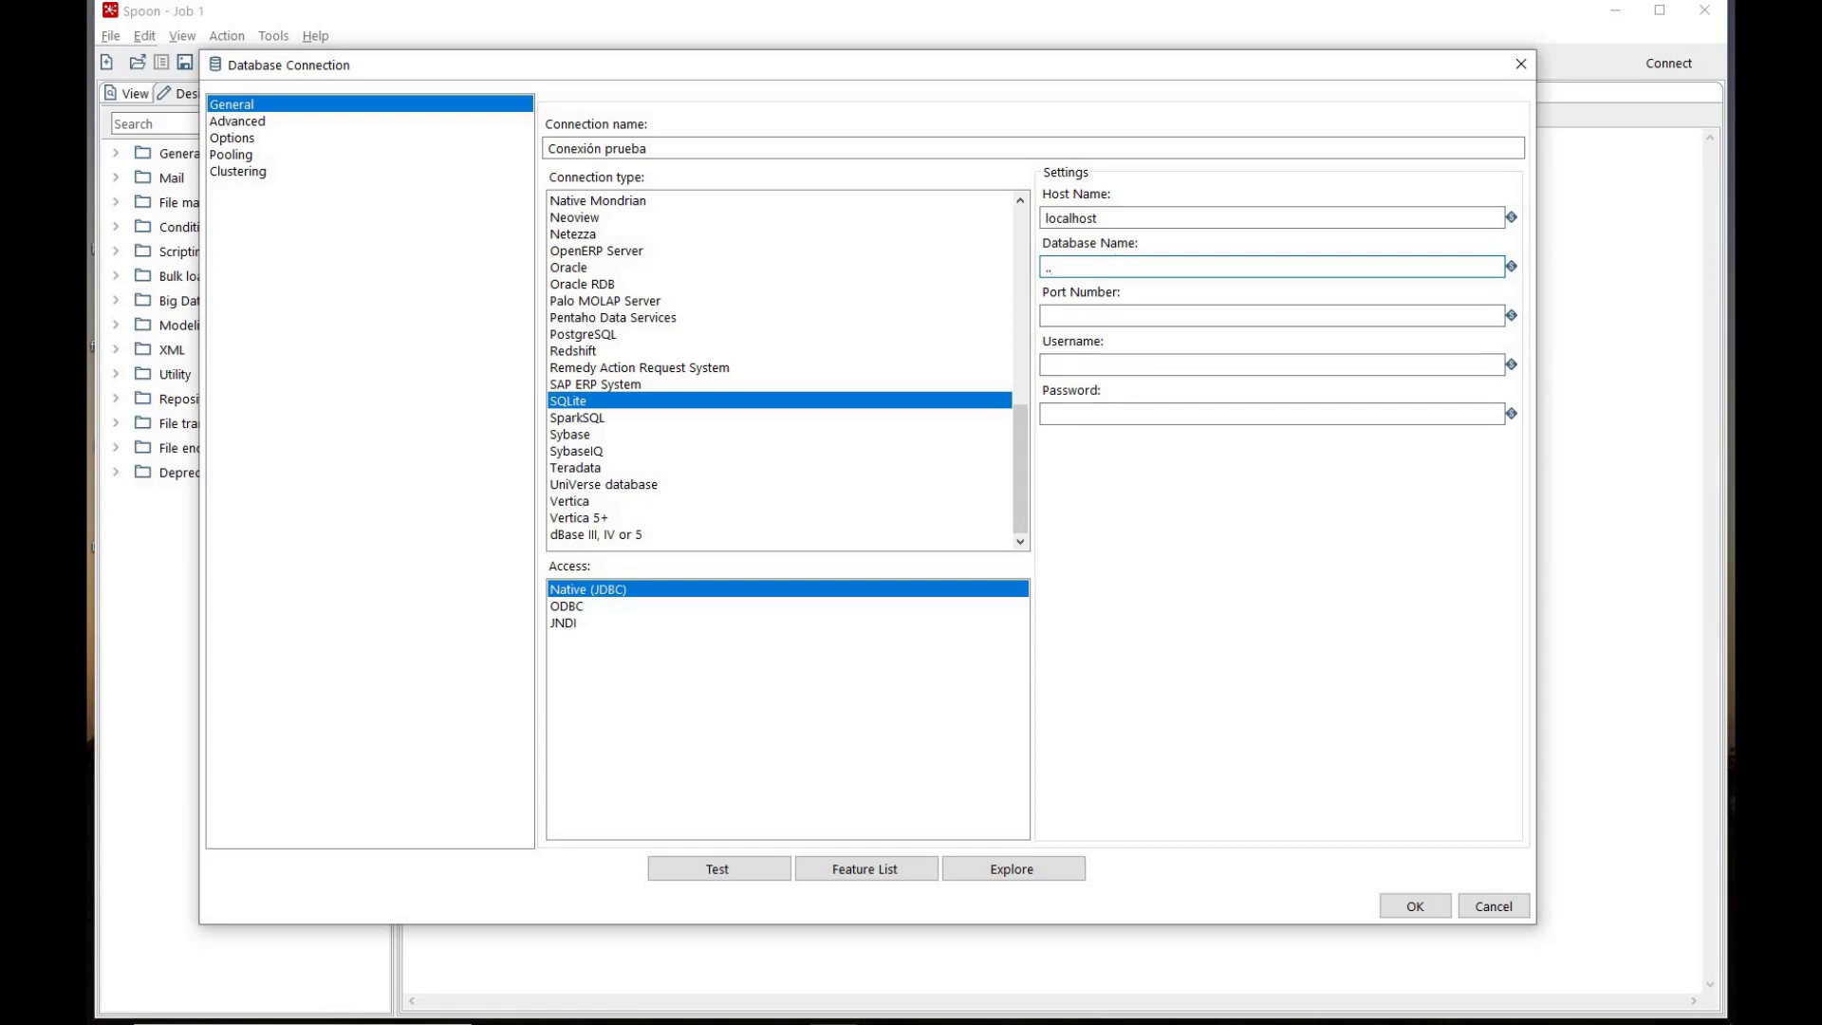
text(\)
text(base-datos-ej)
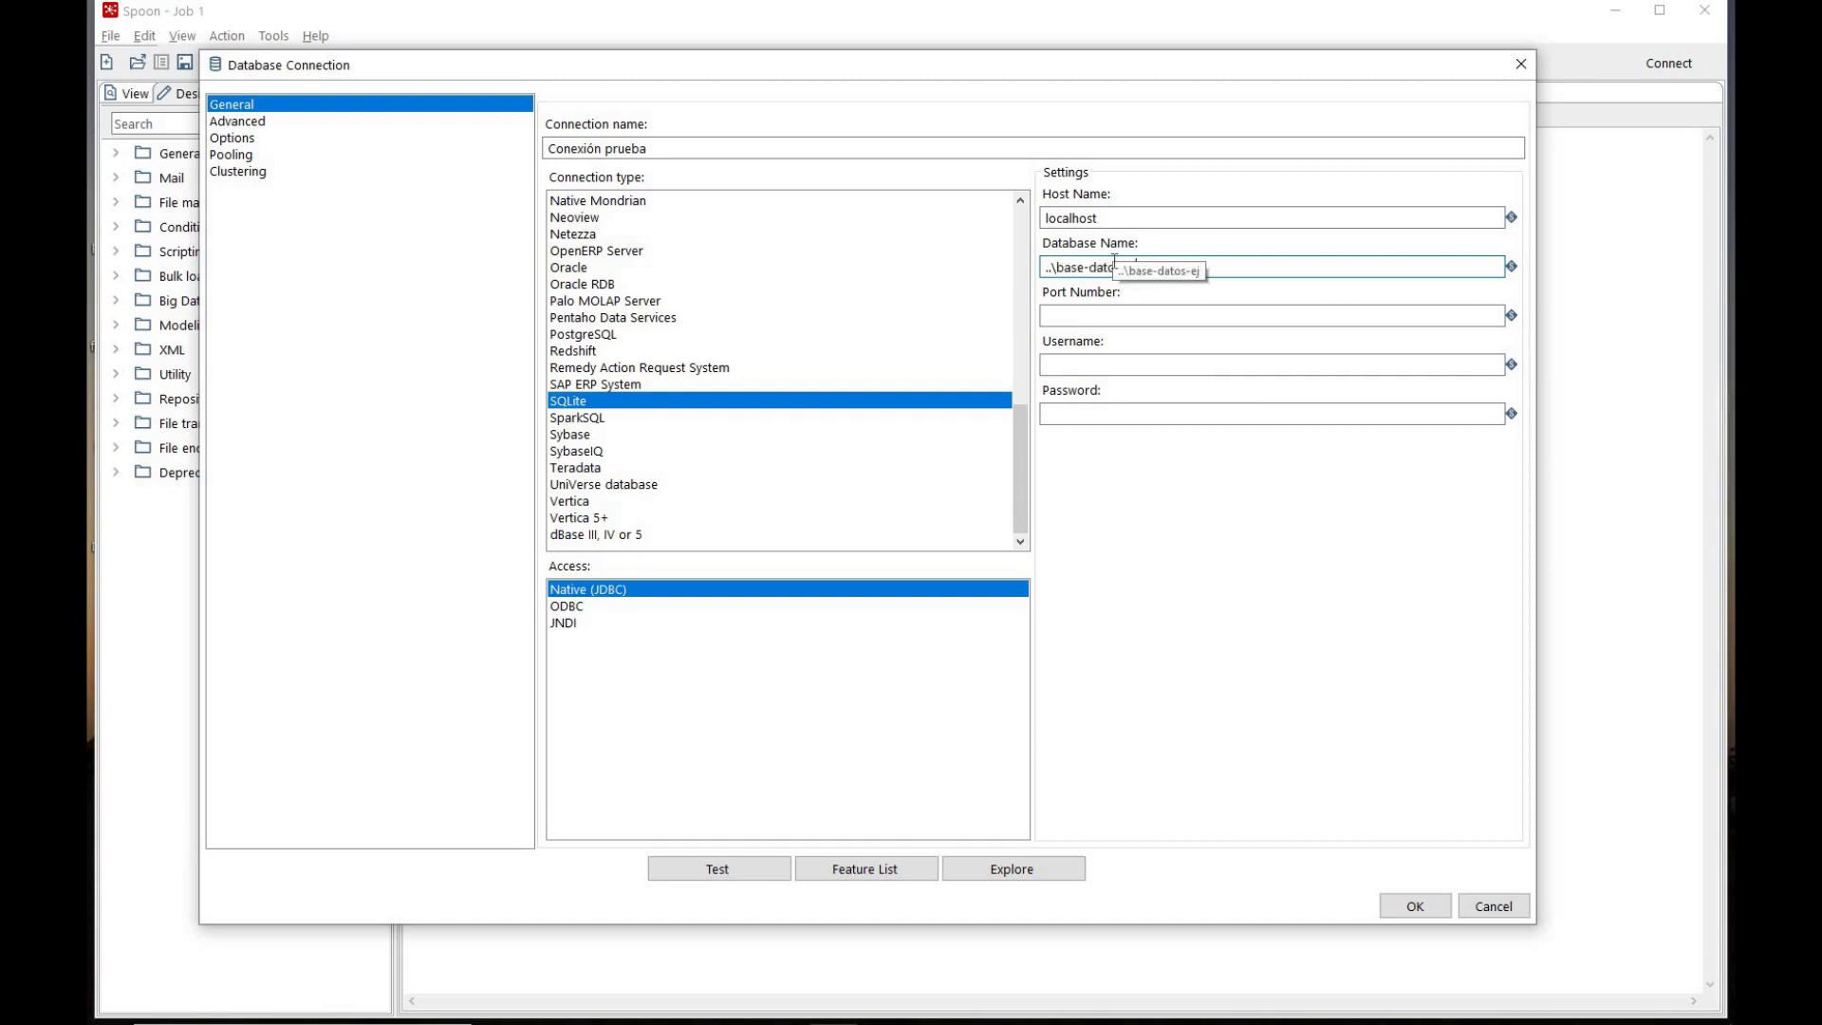
text(emplo.db)
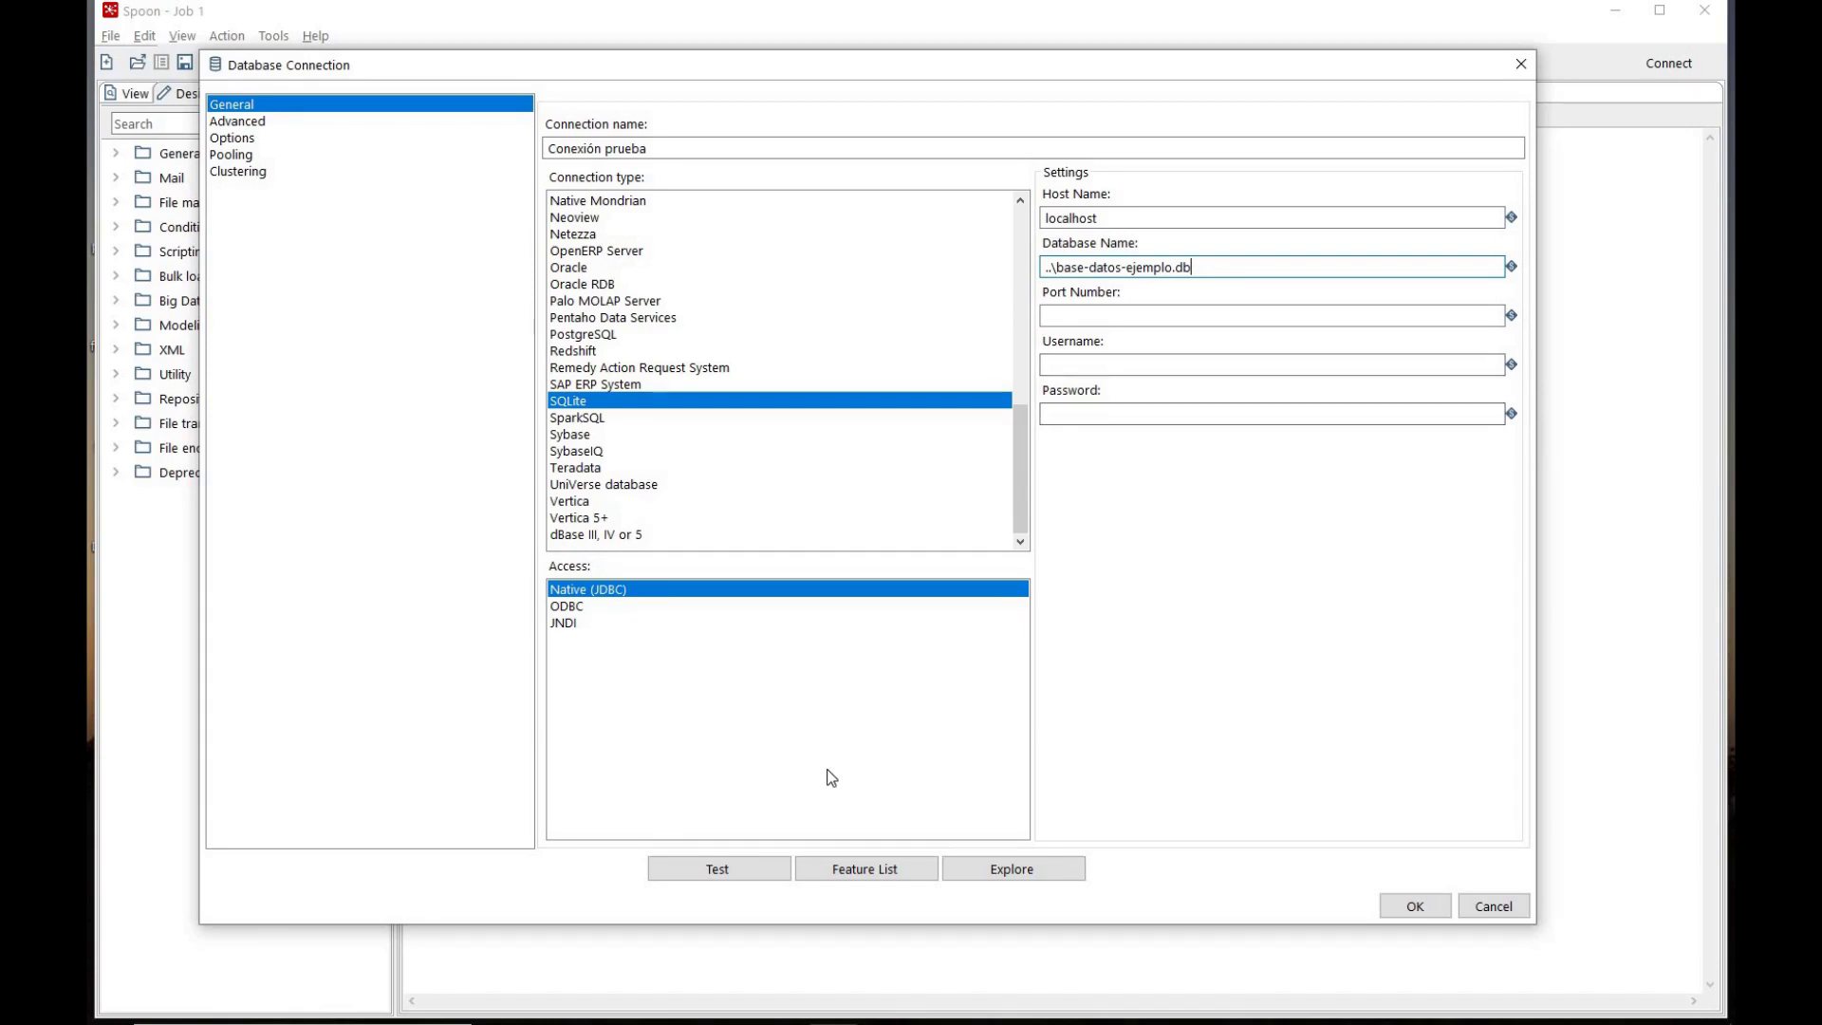
Step: Test the database connection and save it
click(718, 871)
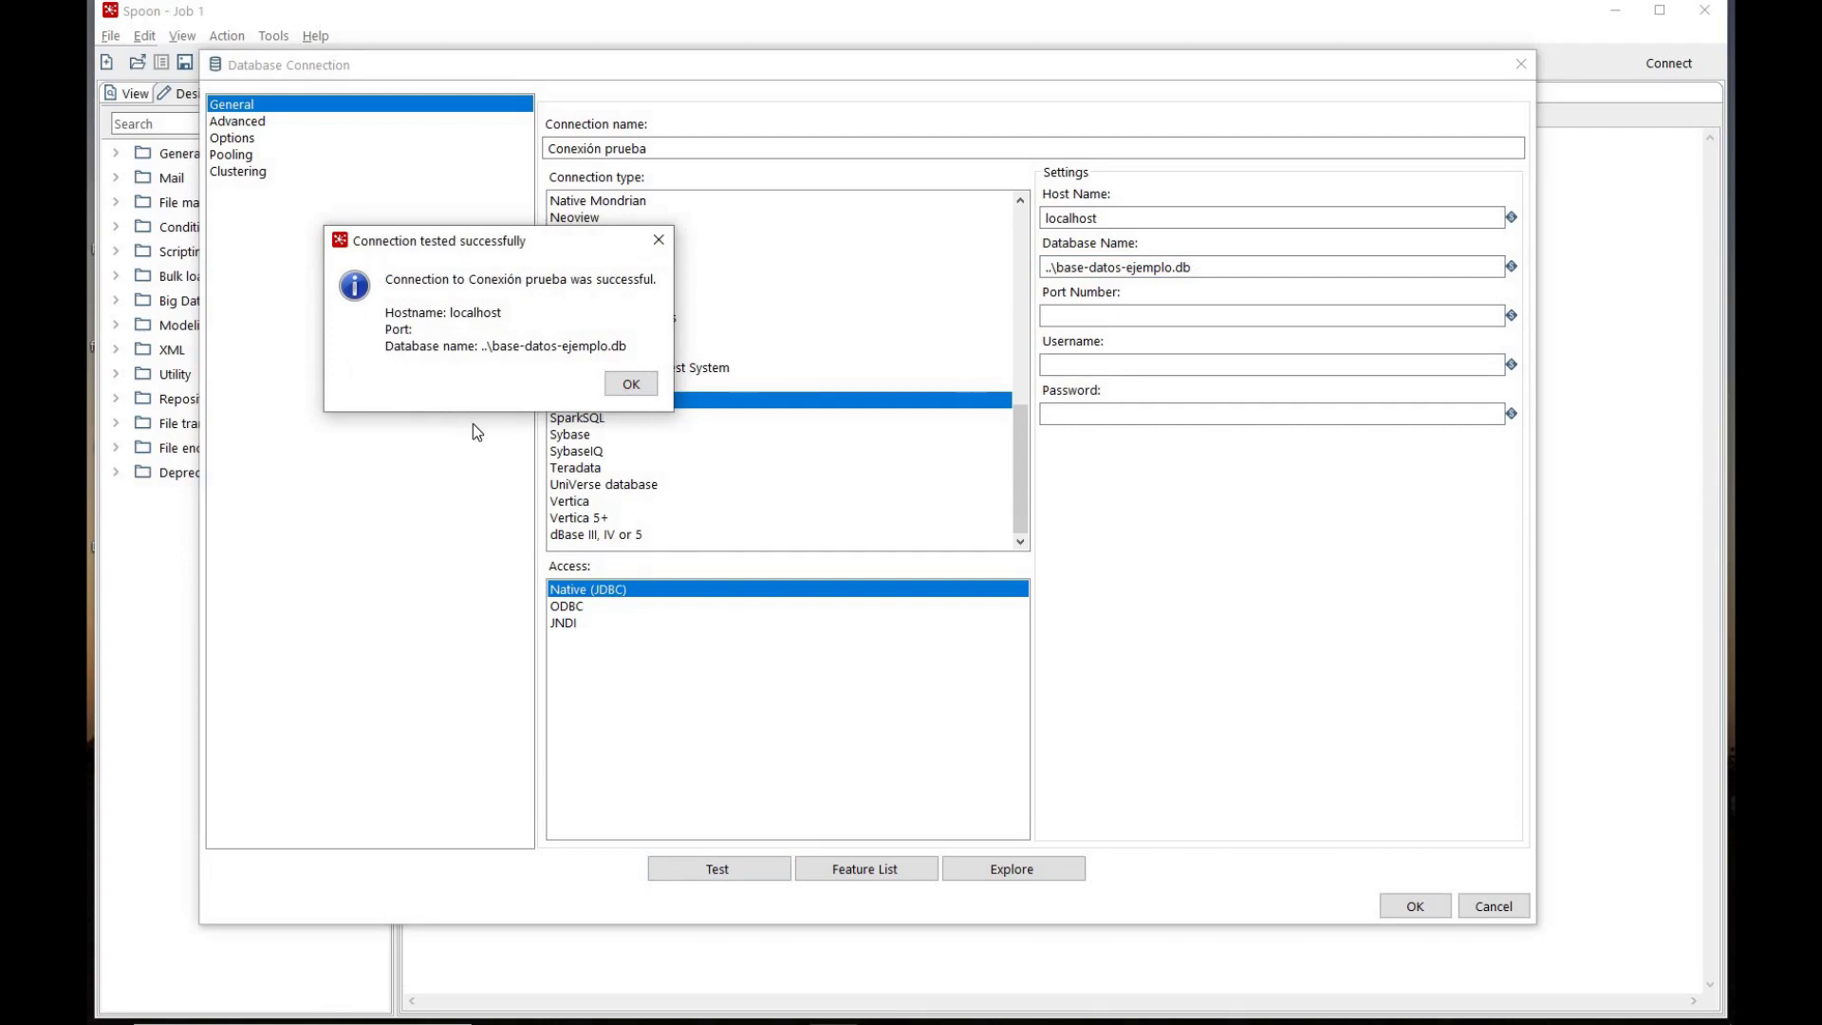
click(633, 384)
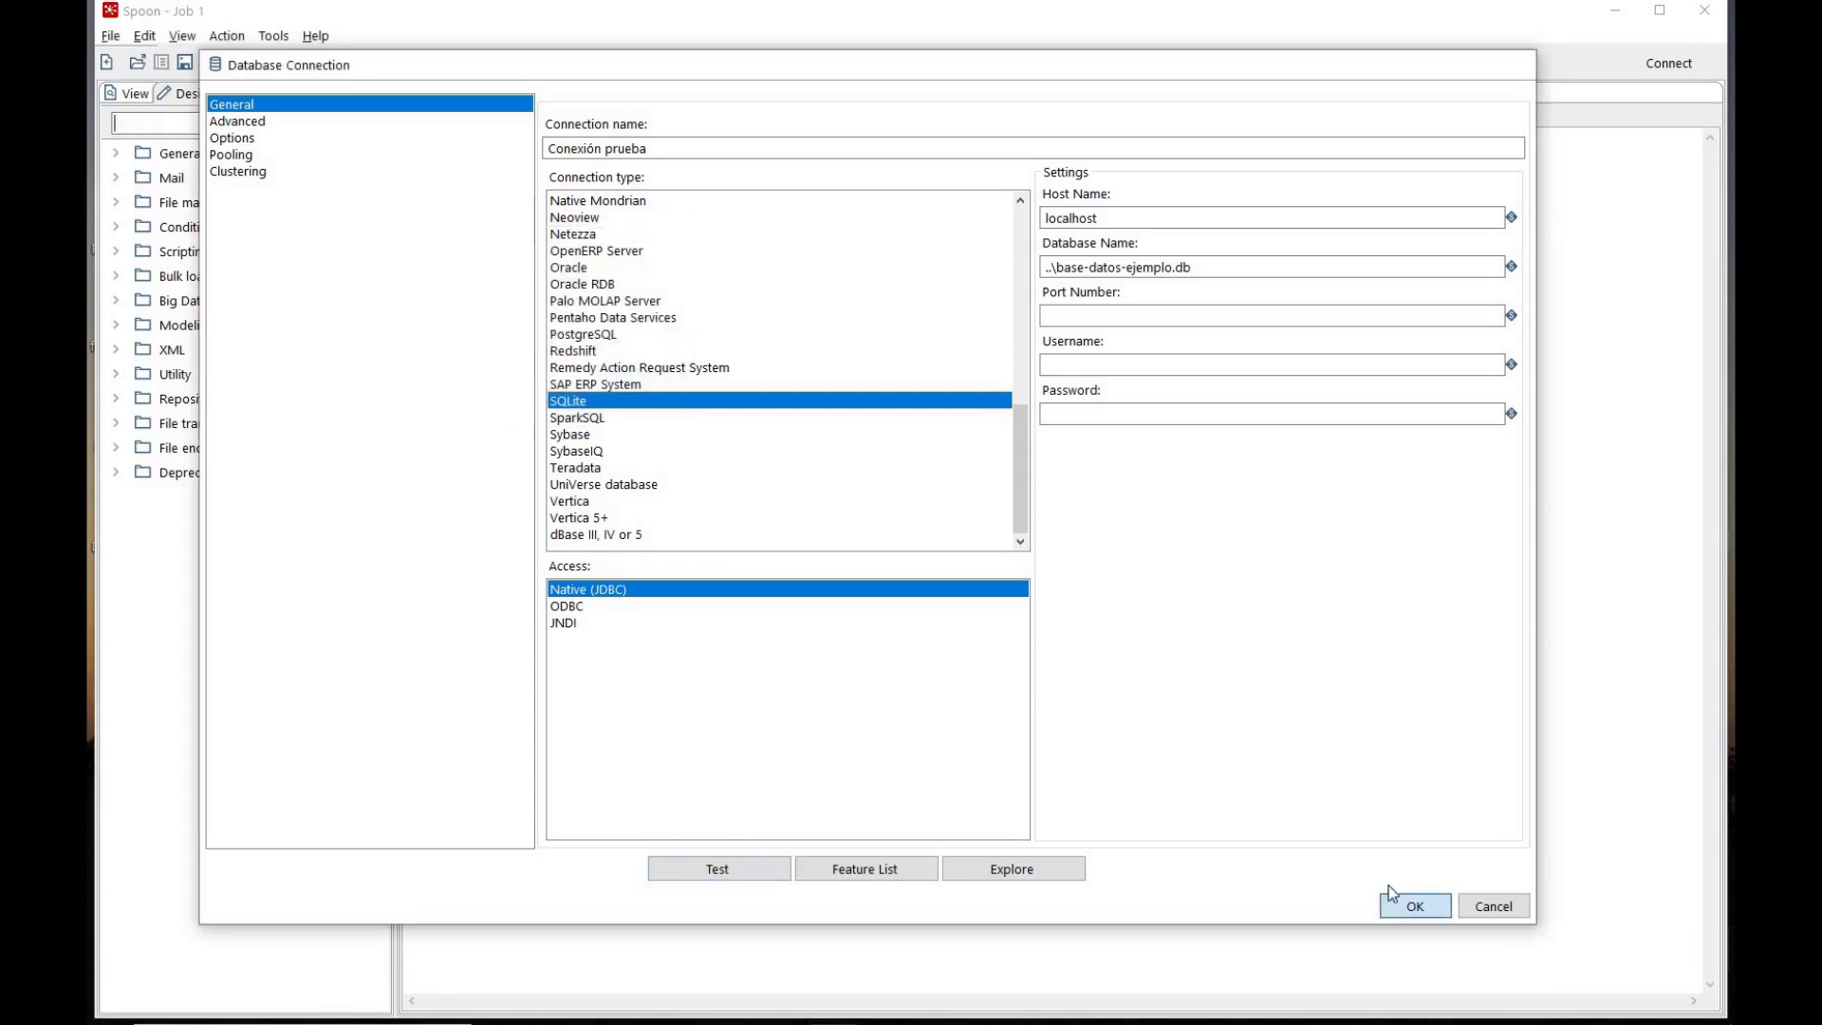
click(1394, 900)
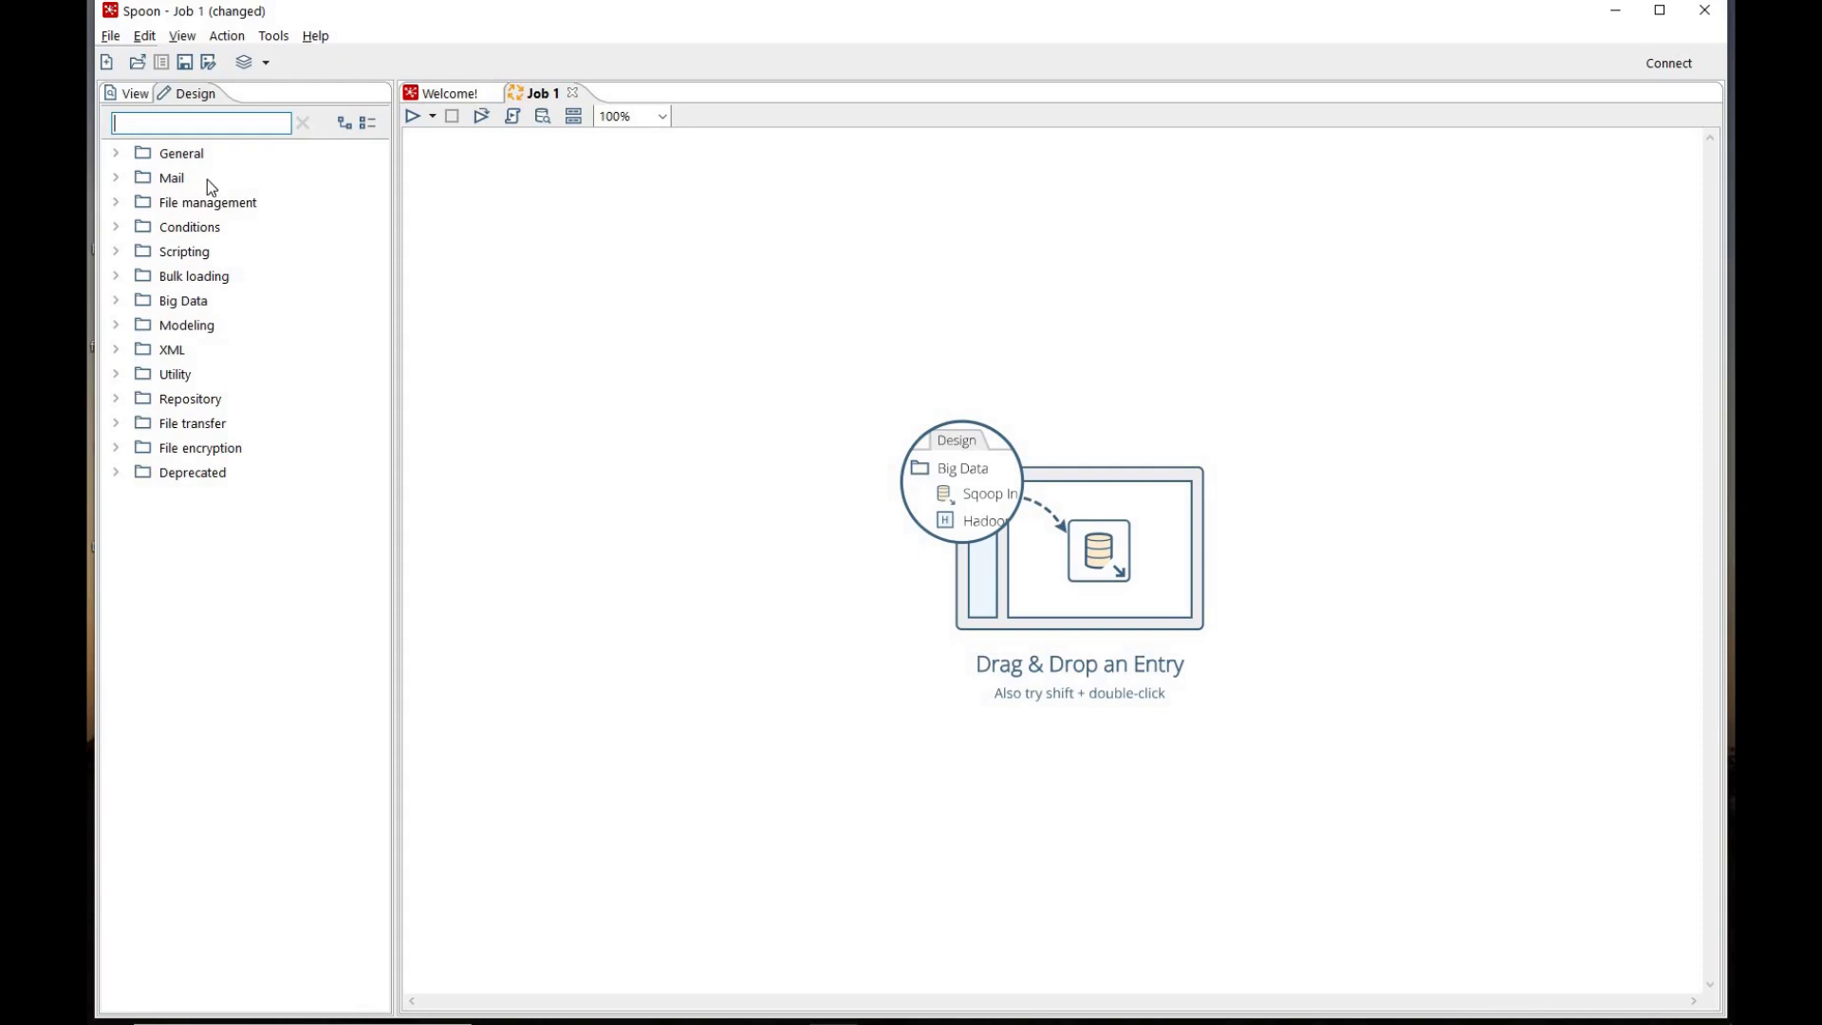
Step: Share the "Conexión prueba" connection listed under Job 1's database connections
click(135, 99)
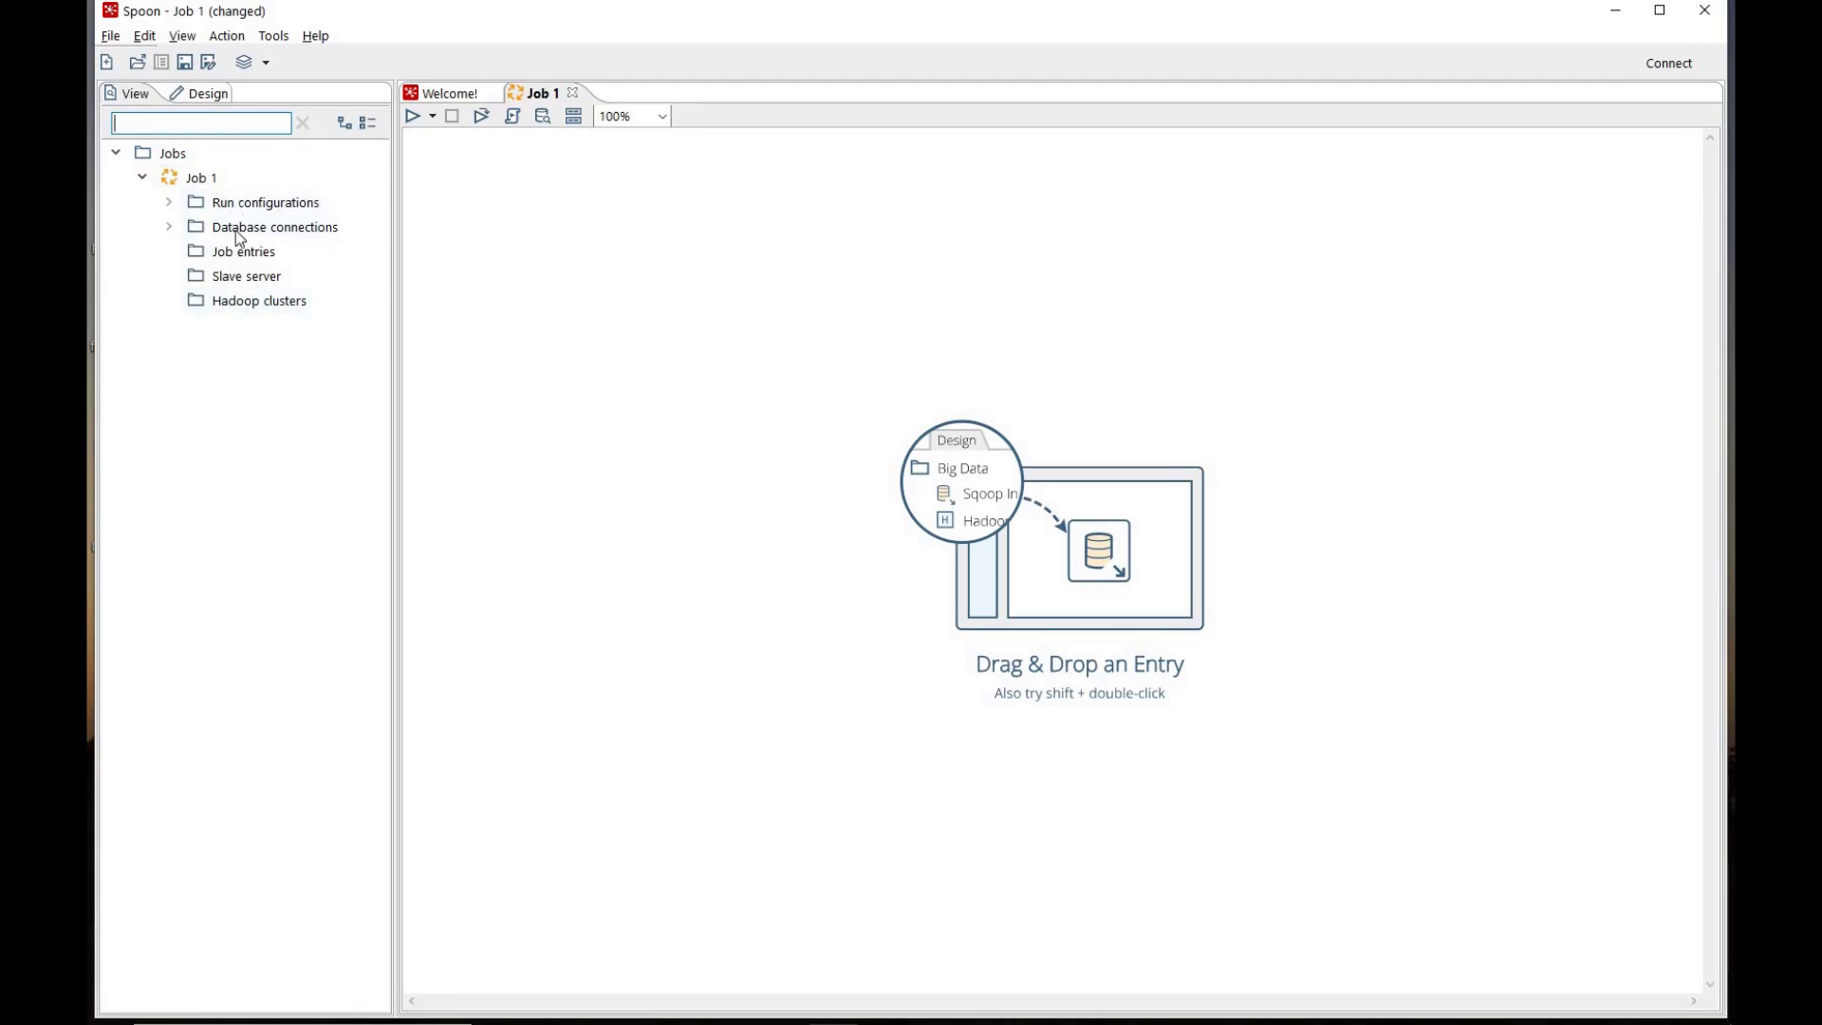
click(168, 228)
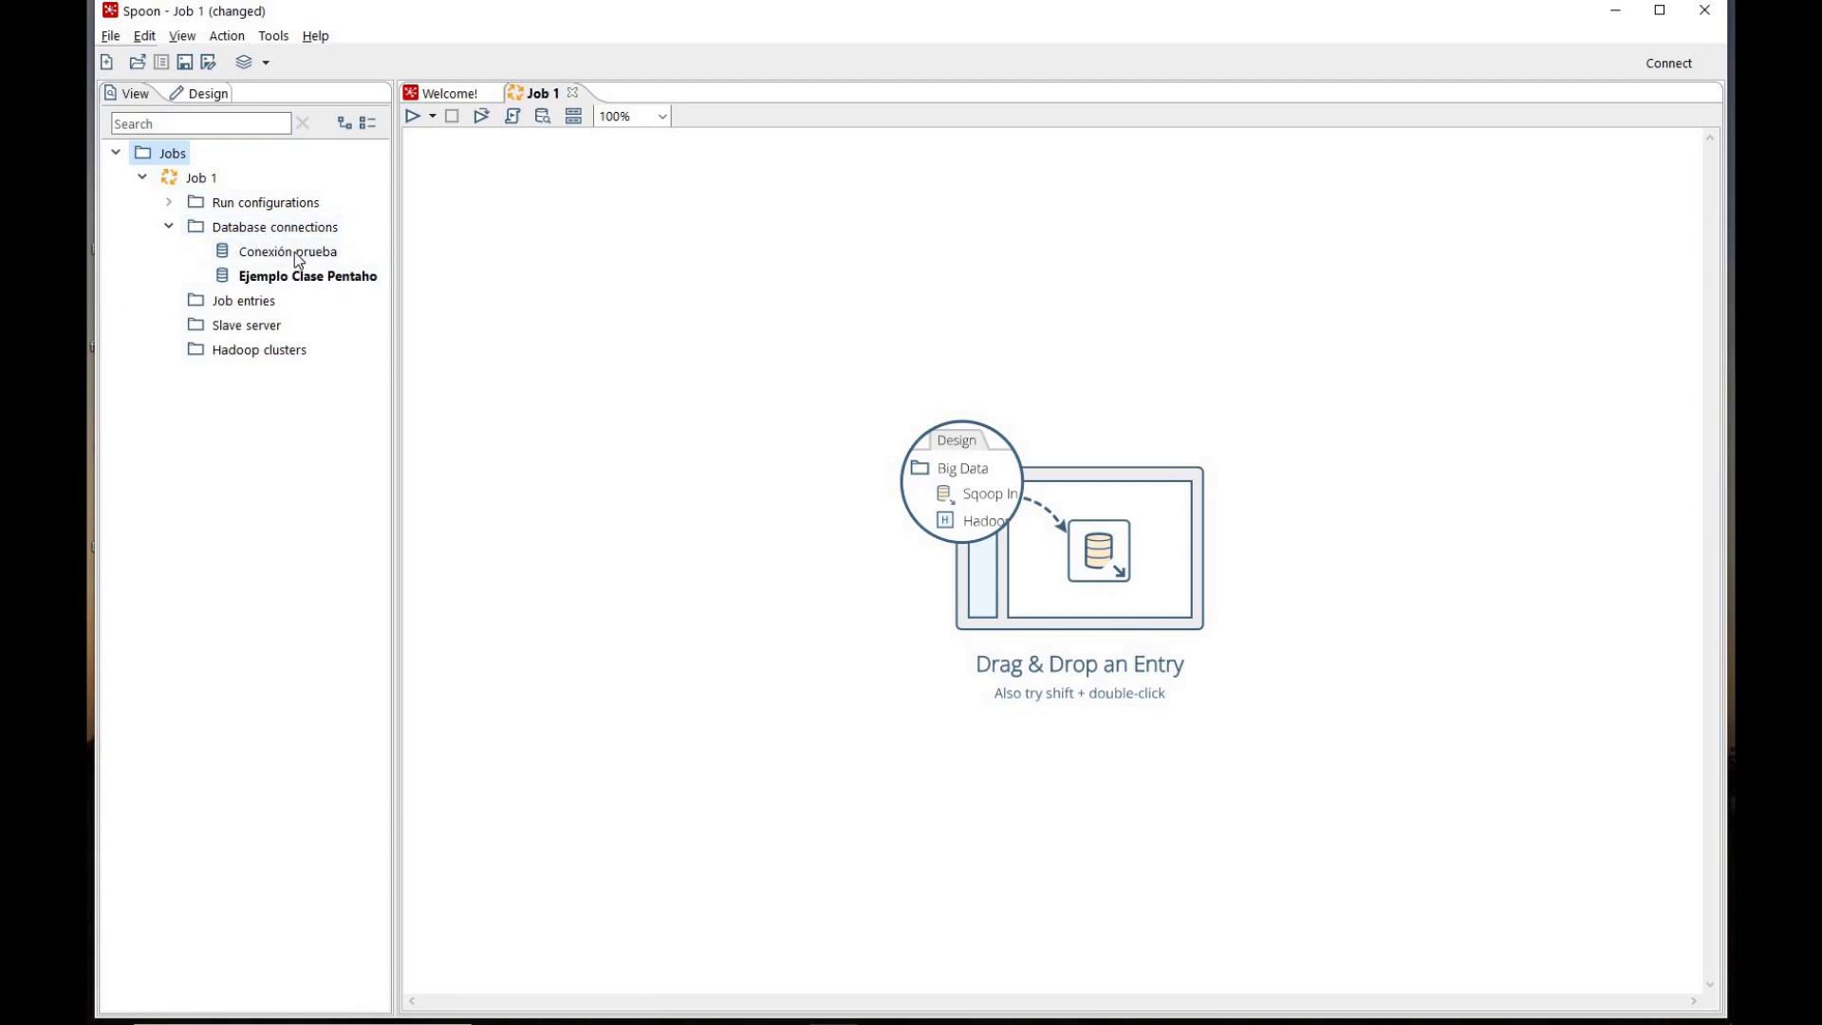
click(286, 253)
right_click(286, 259)
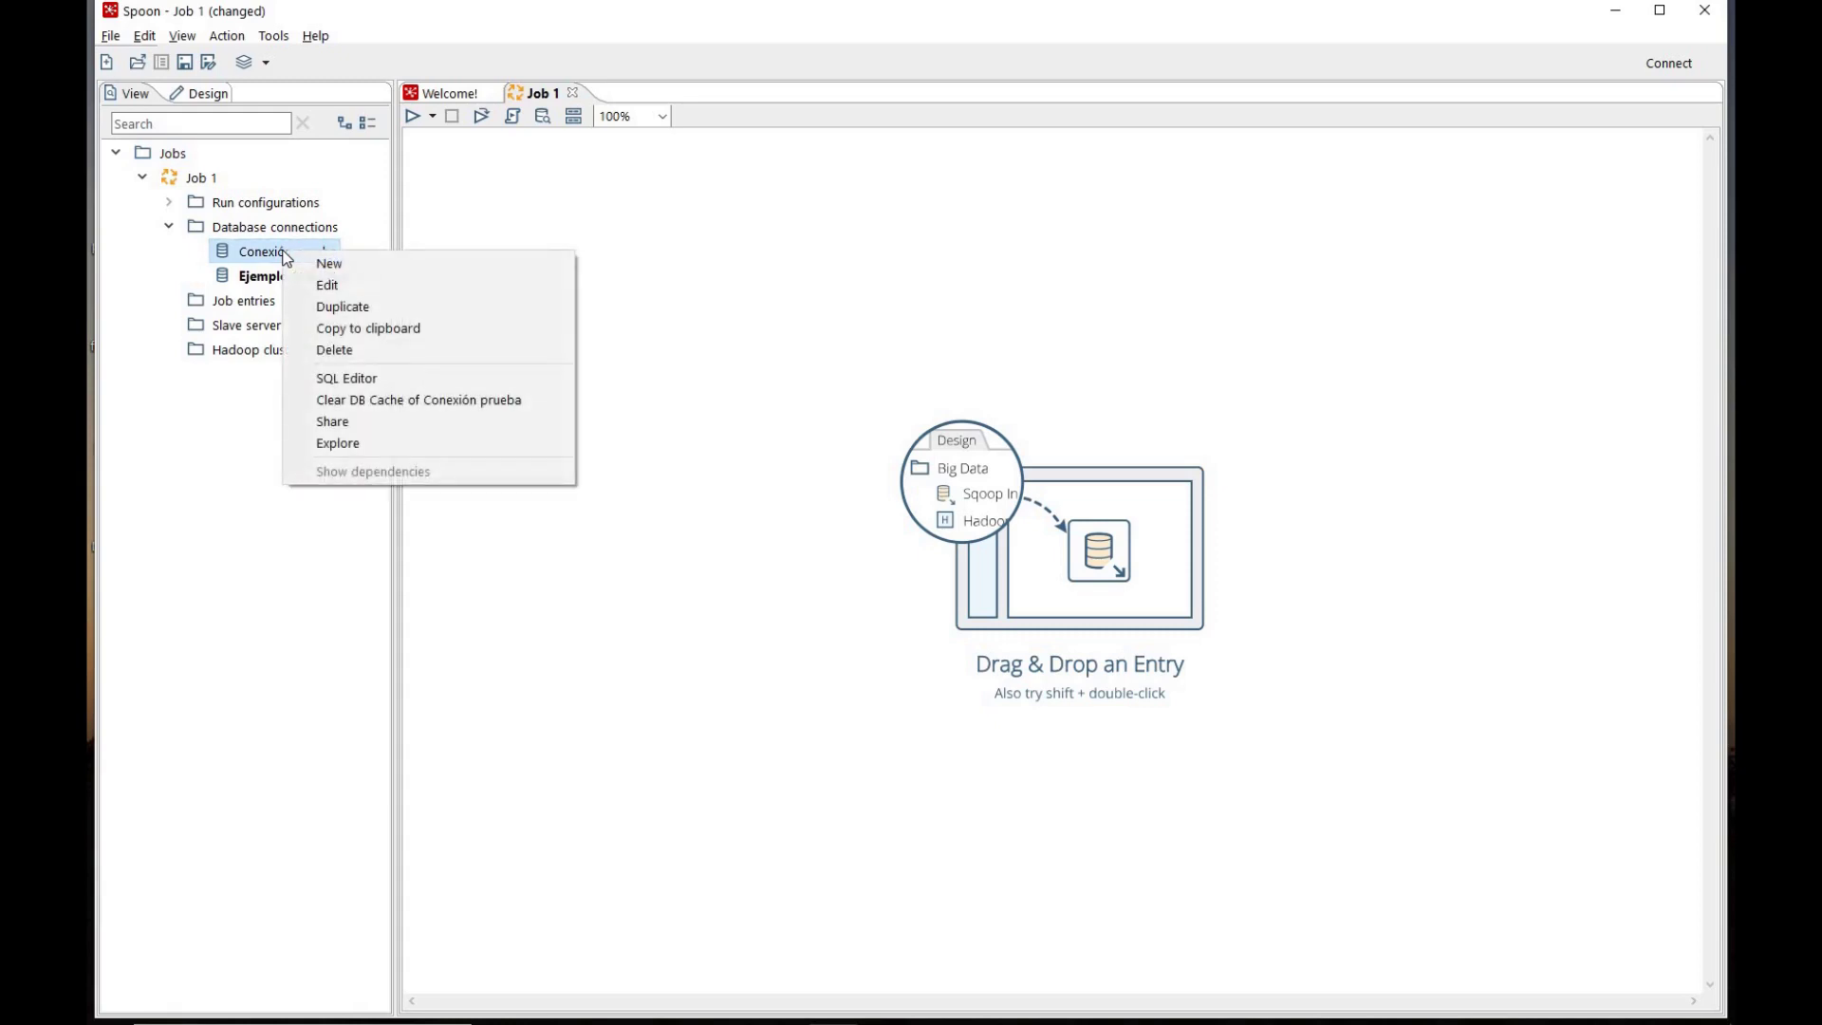
click(341, 422)
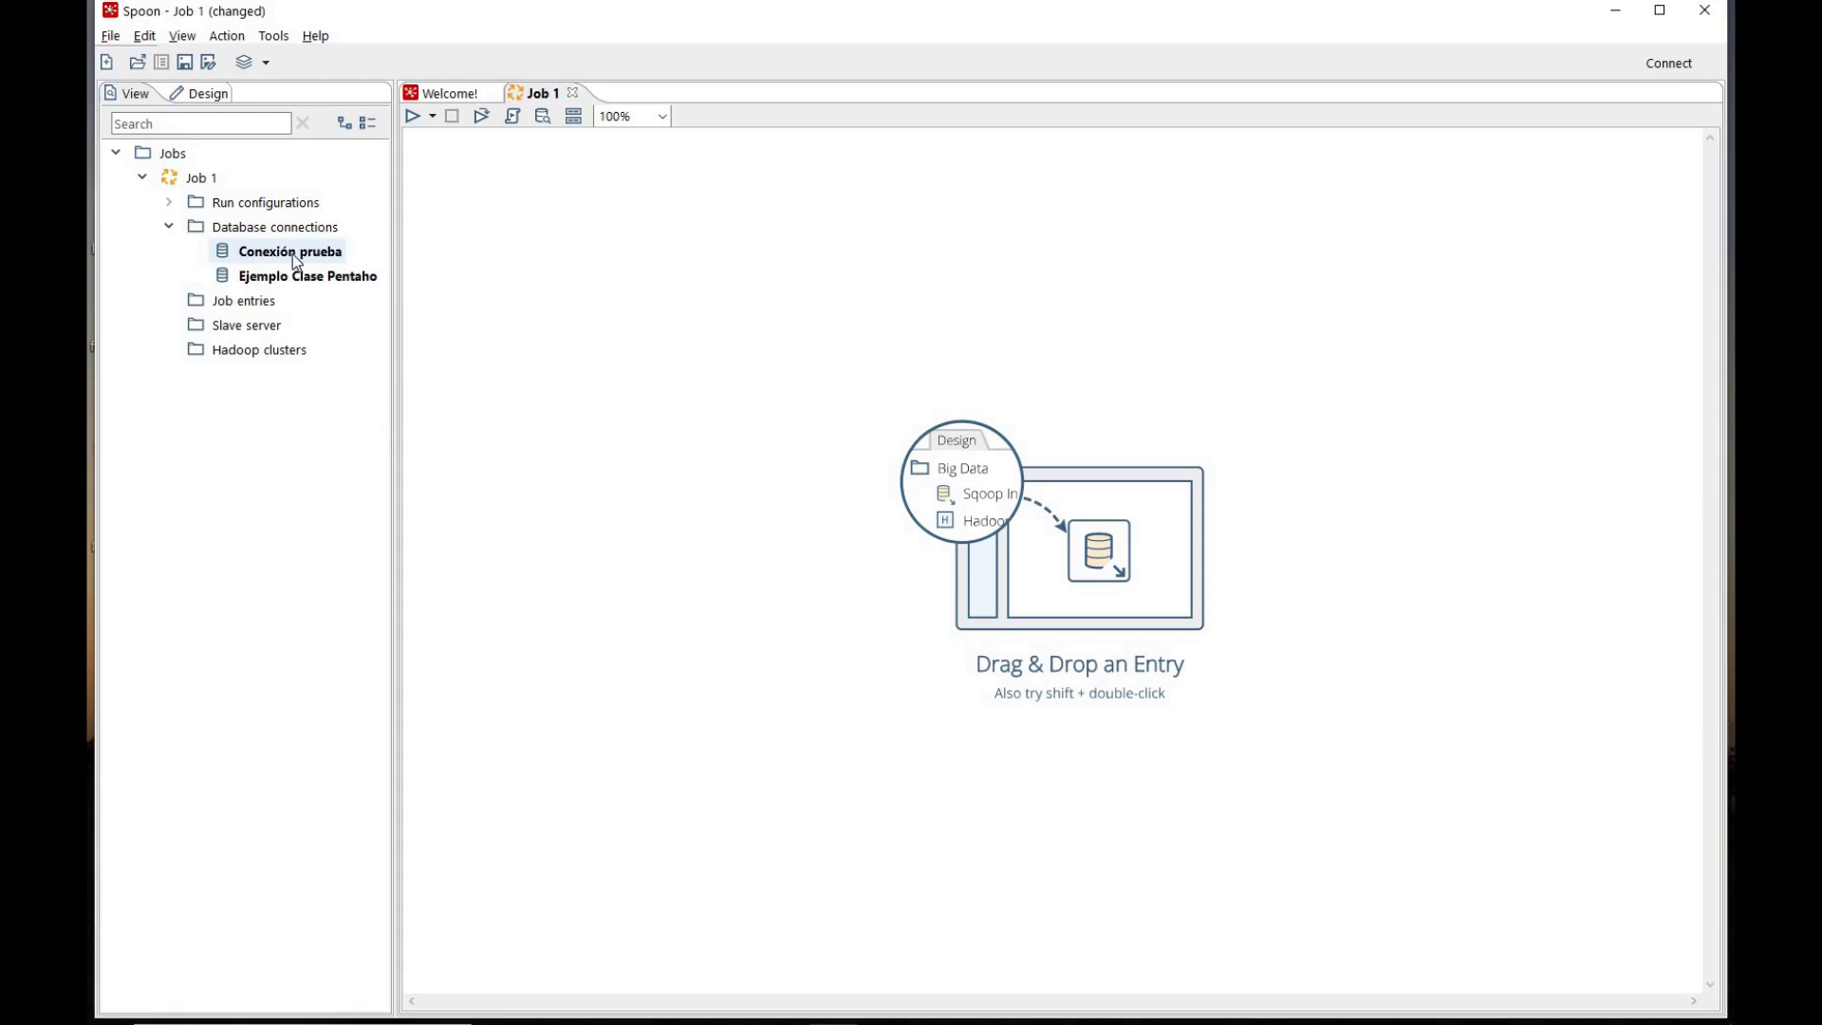
Step: Delete the "Ejemplo Clase Pentaho" database connection from the job
click(302, 277)
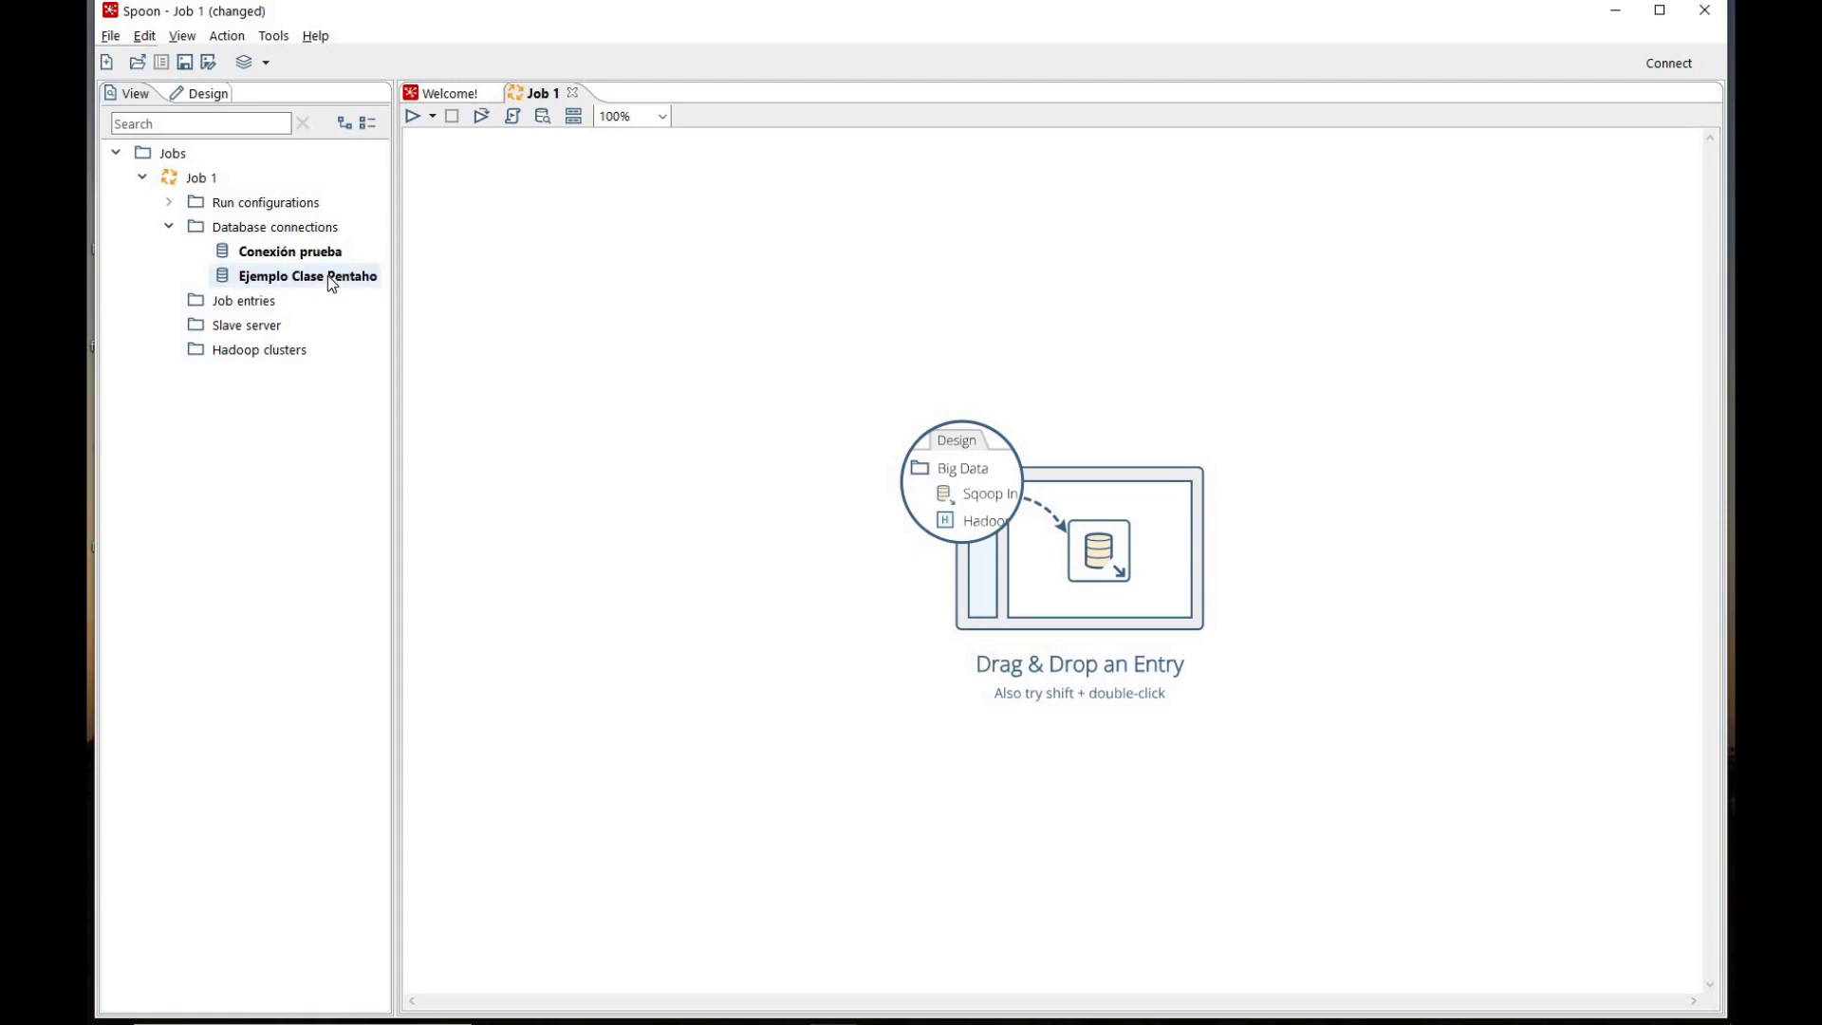
right_click(328, 275)
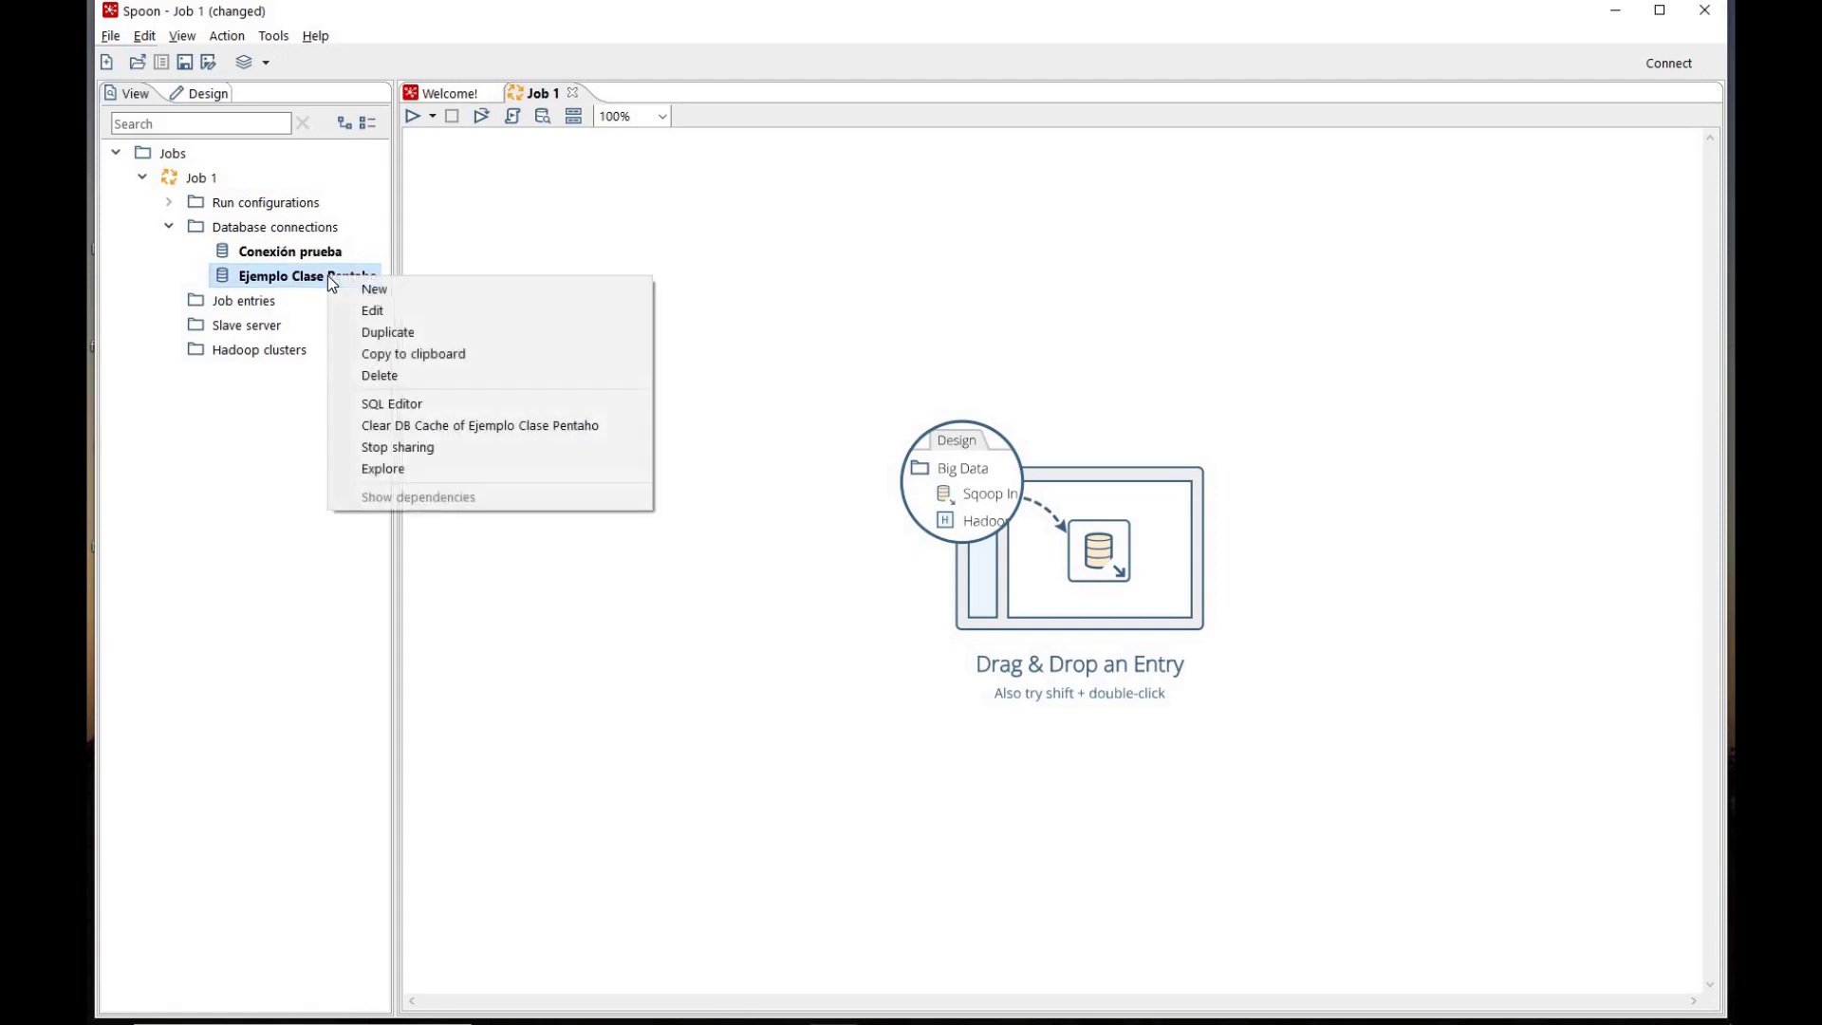
click(383, 375)
click(989, 583)
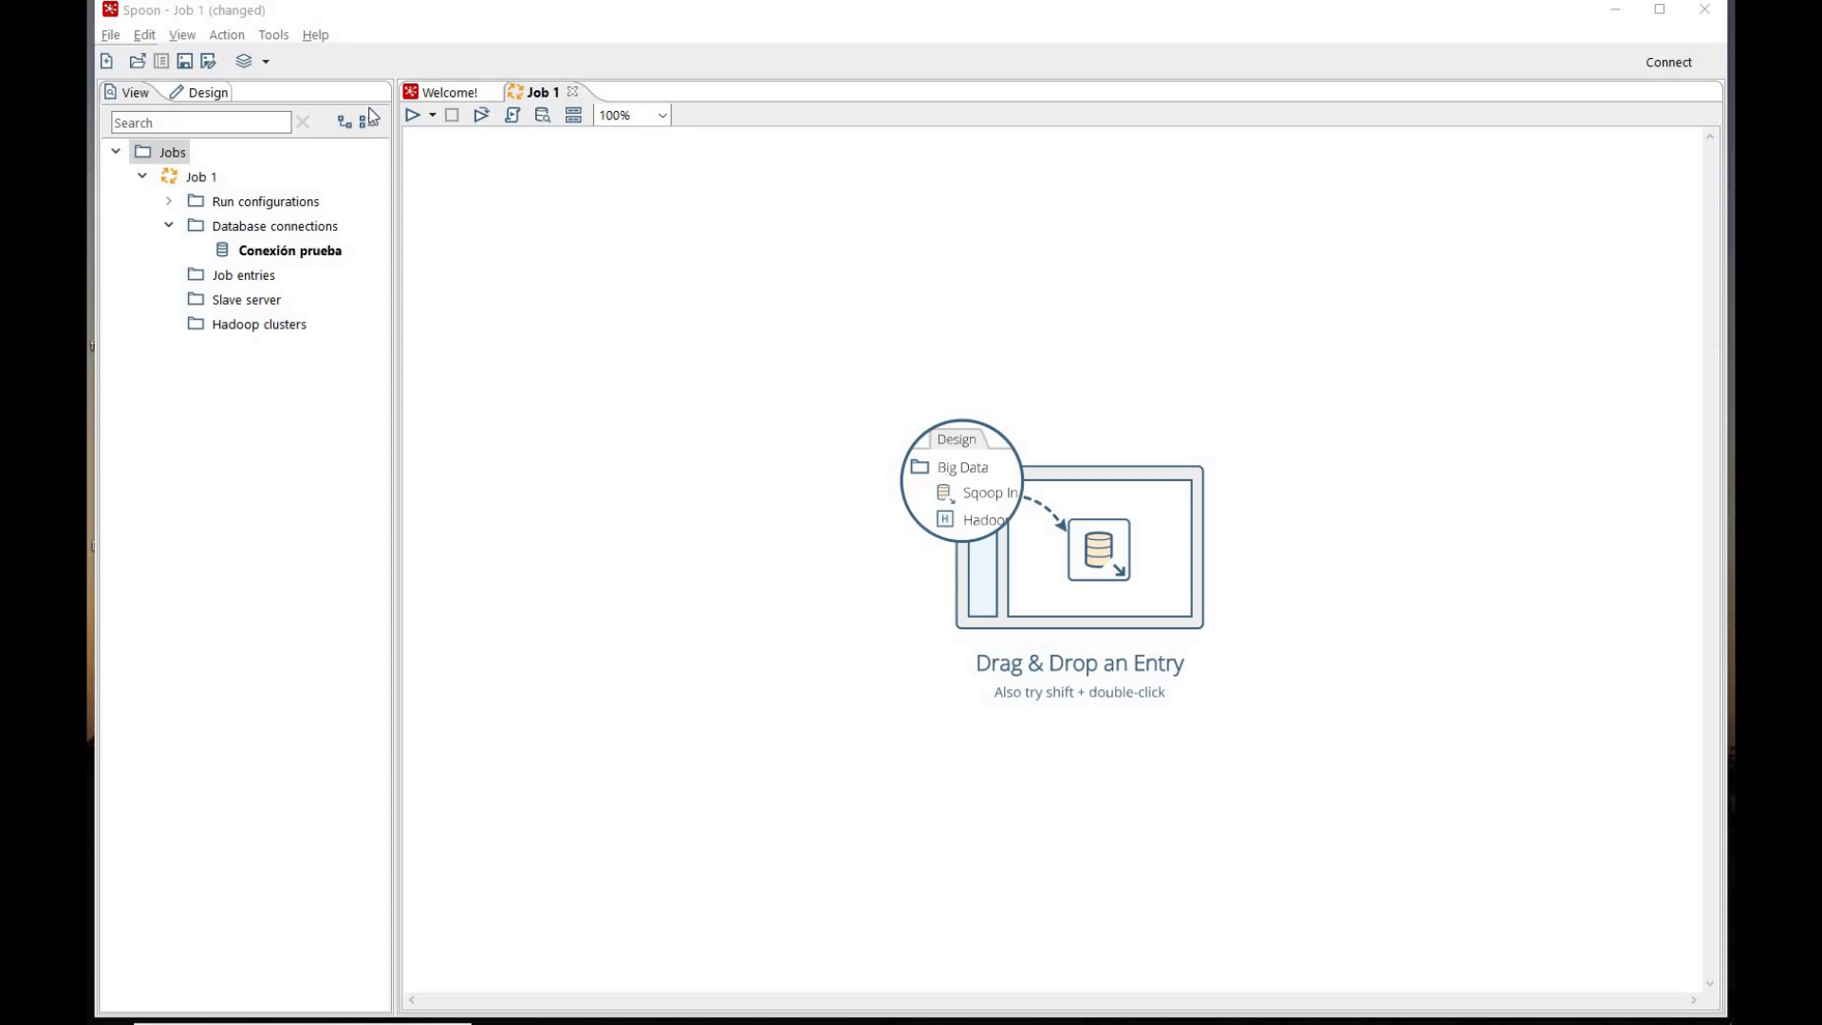
Step: Add a Start entry from the General category to the Job 1 canvas
click(211, 95)
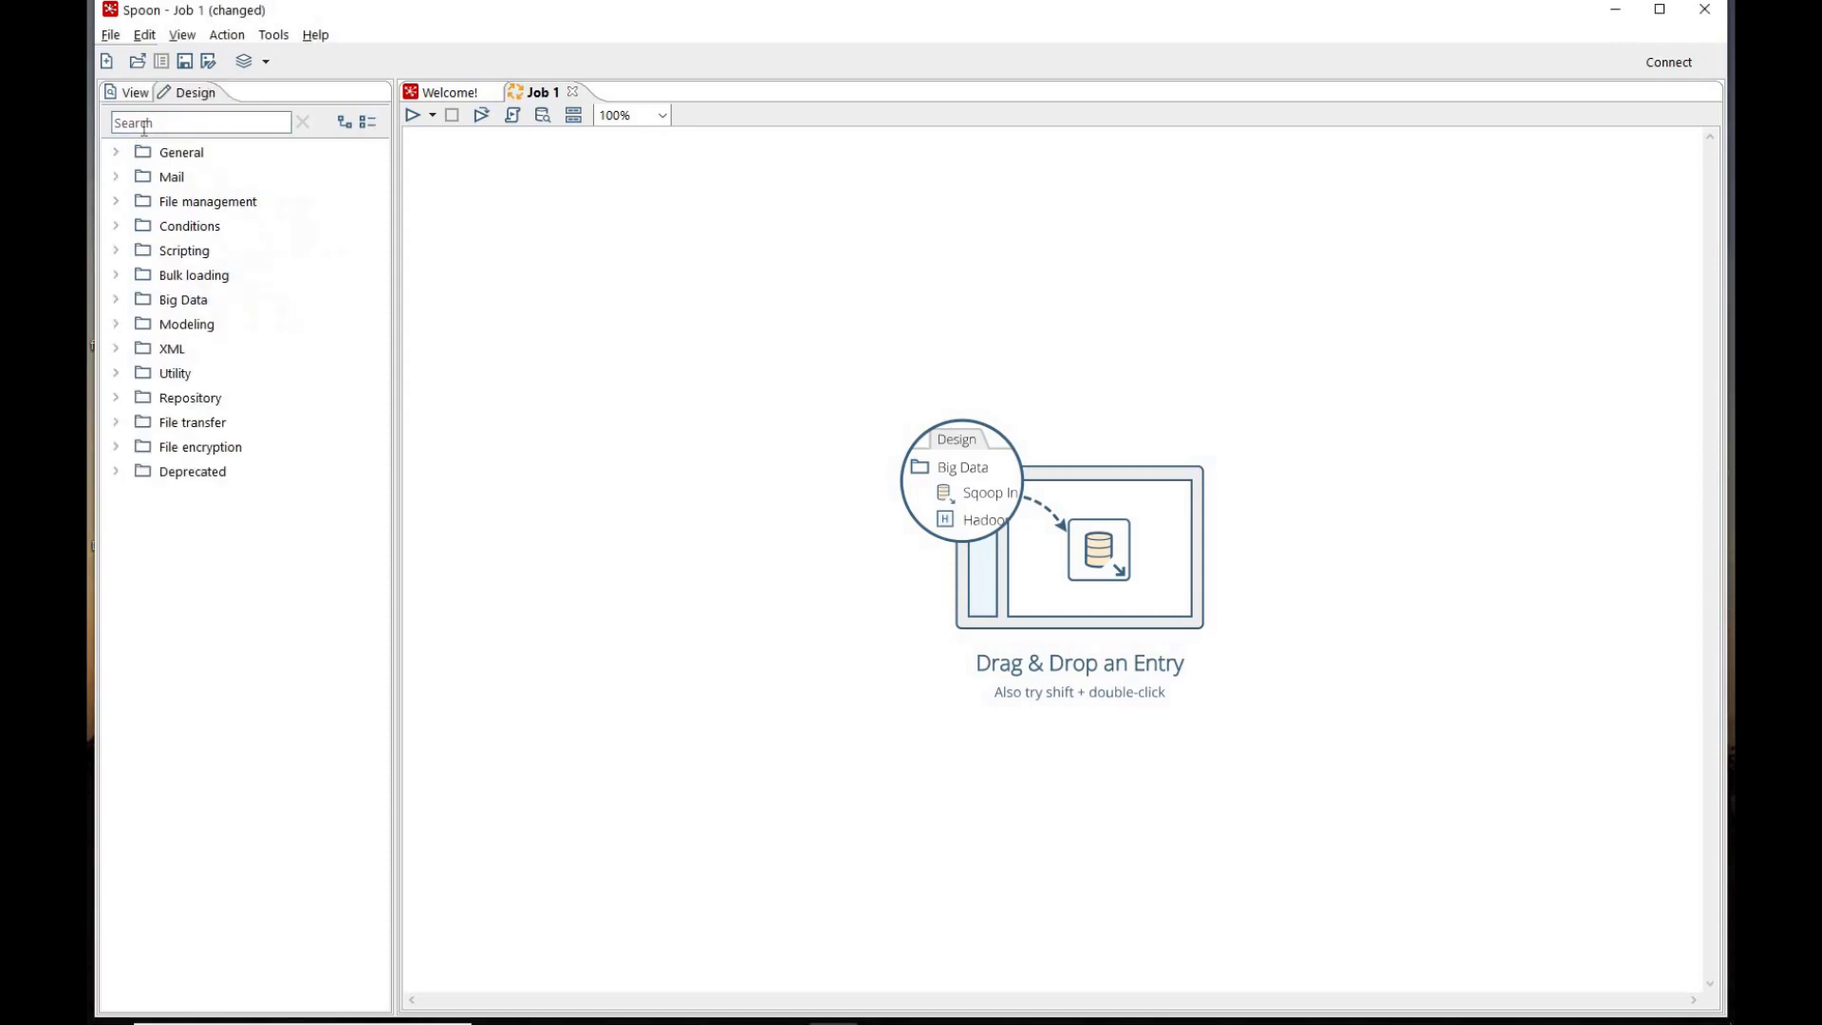
click(115, 151)
drag(201, 187, 583, 351)
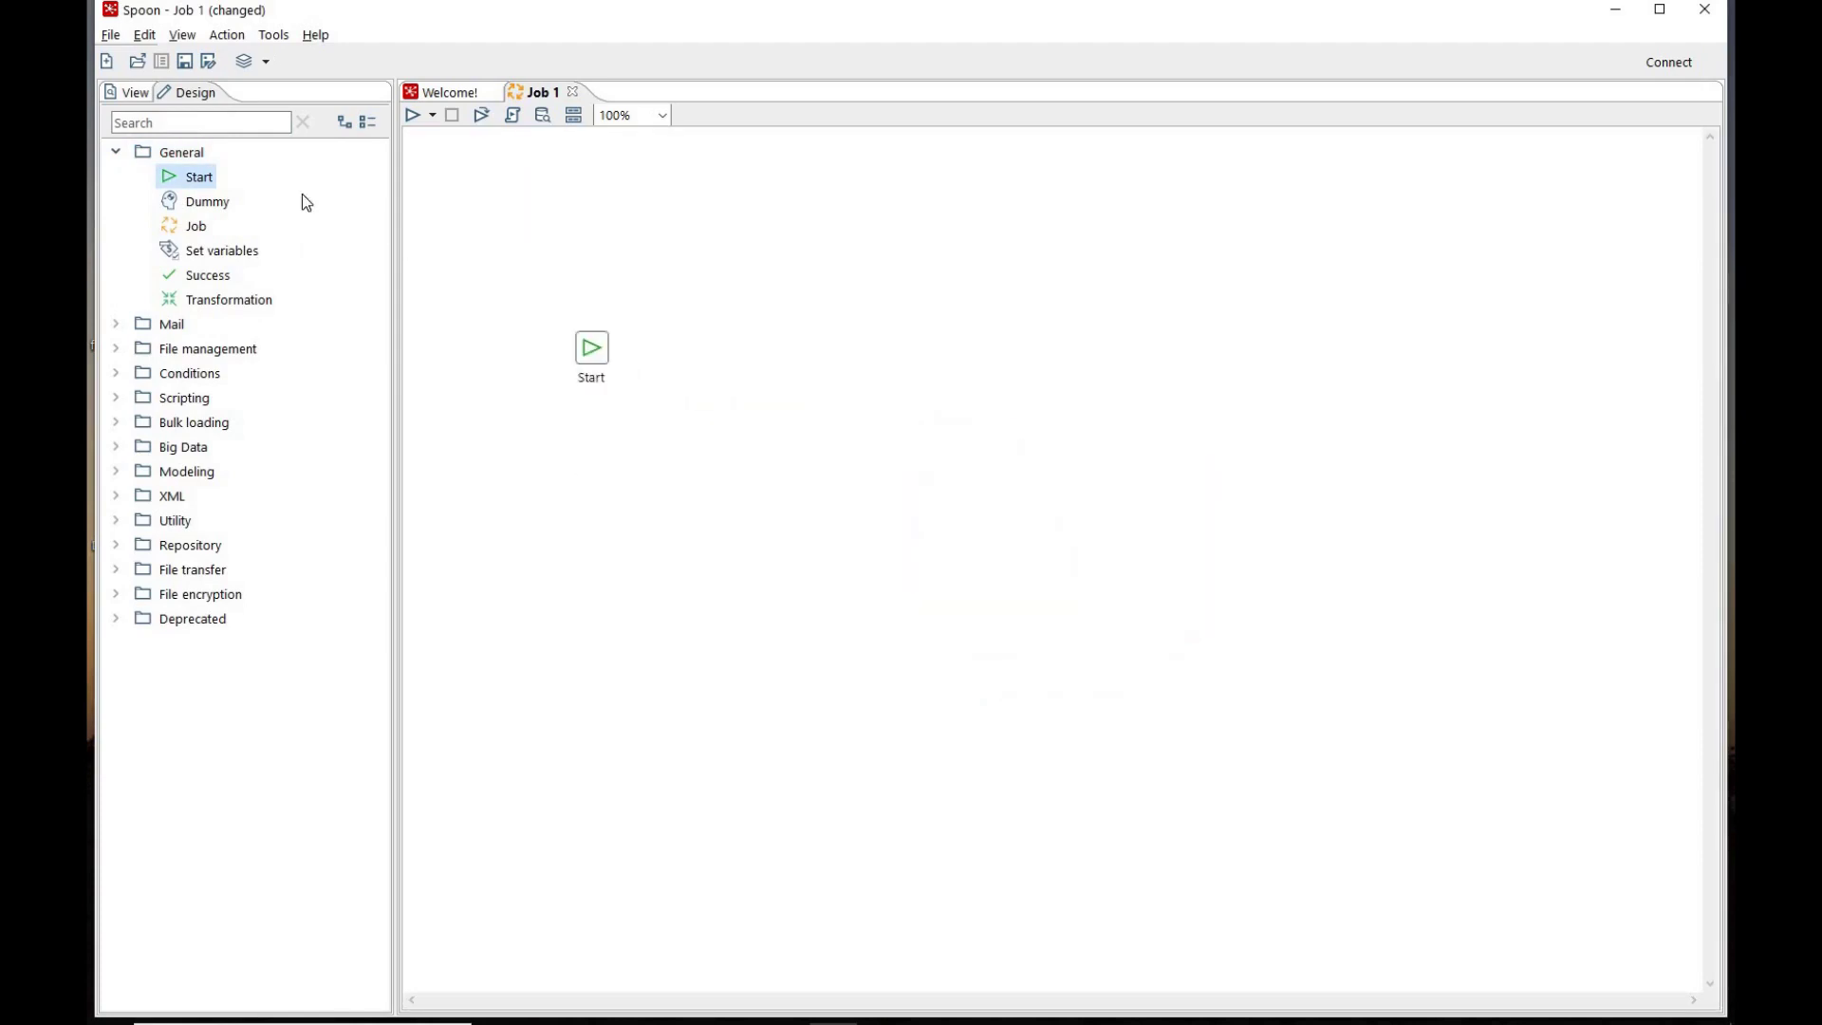
click(118, 159)
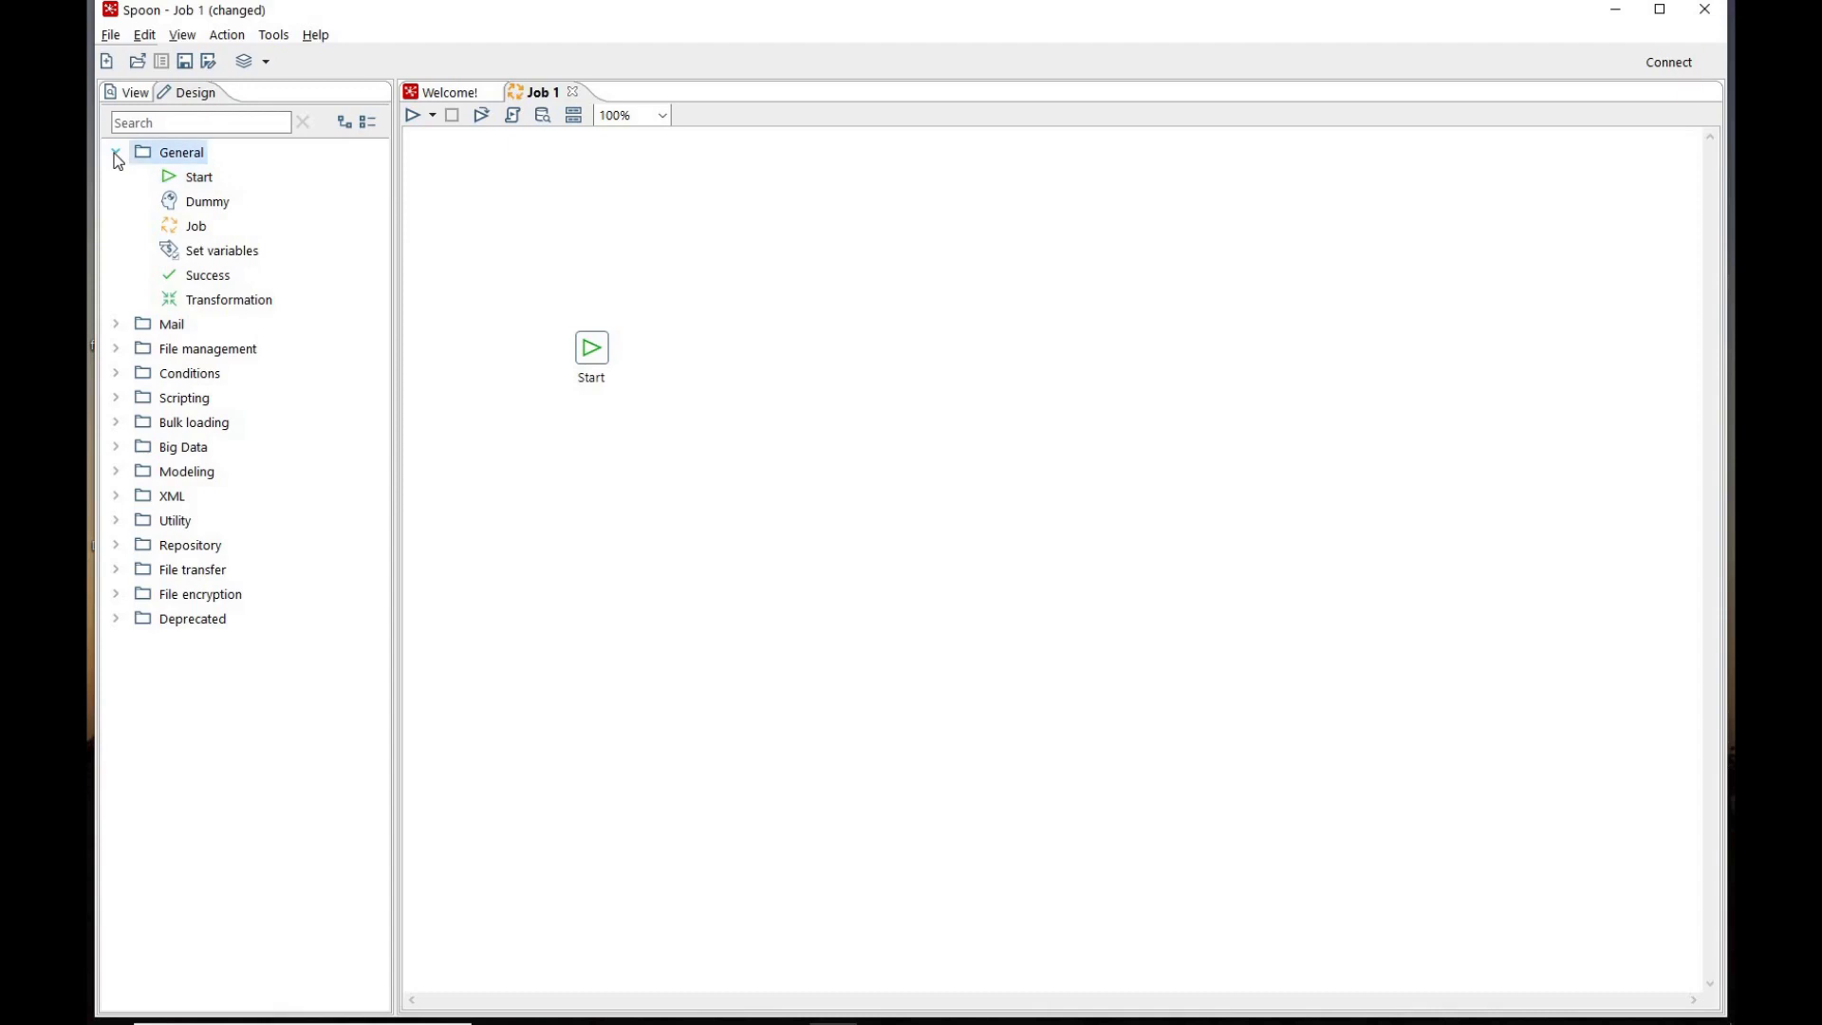
click(115, 154)
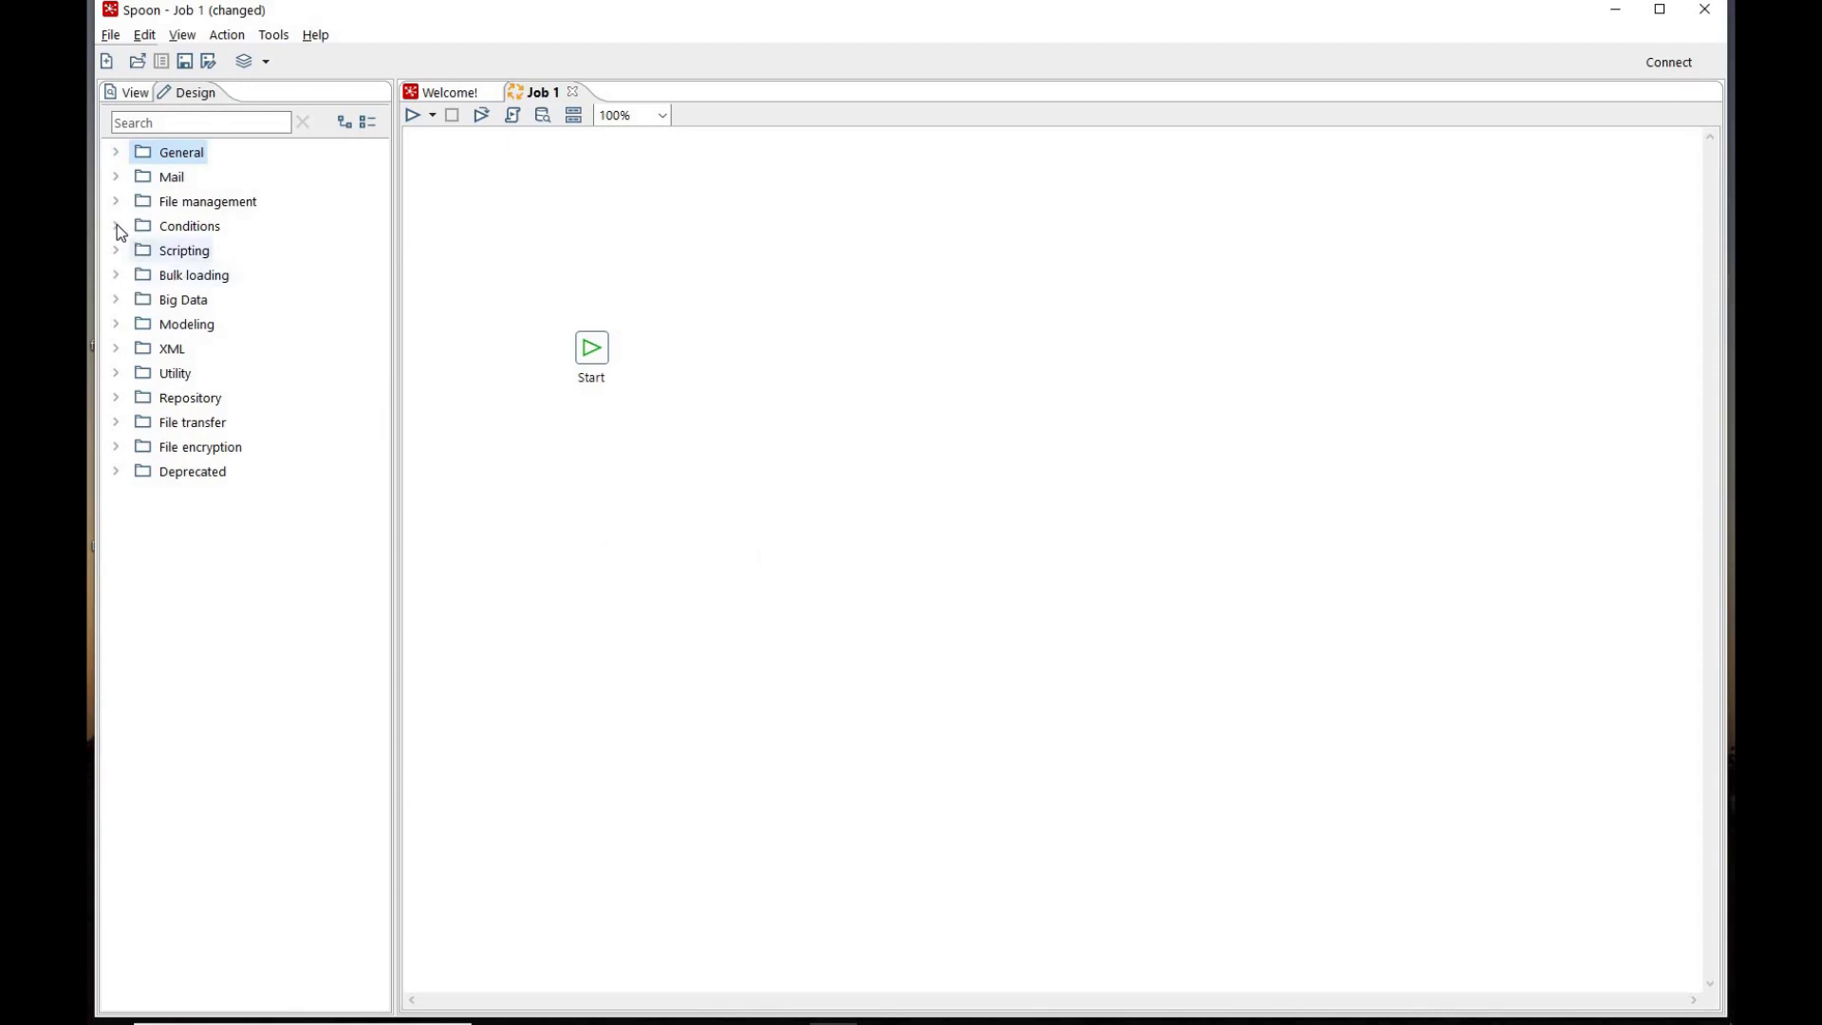
Step: Place a Check DB connections entry from the Conditions category beside Start and link Start to it with a hop
double_click(185, 226)
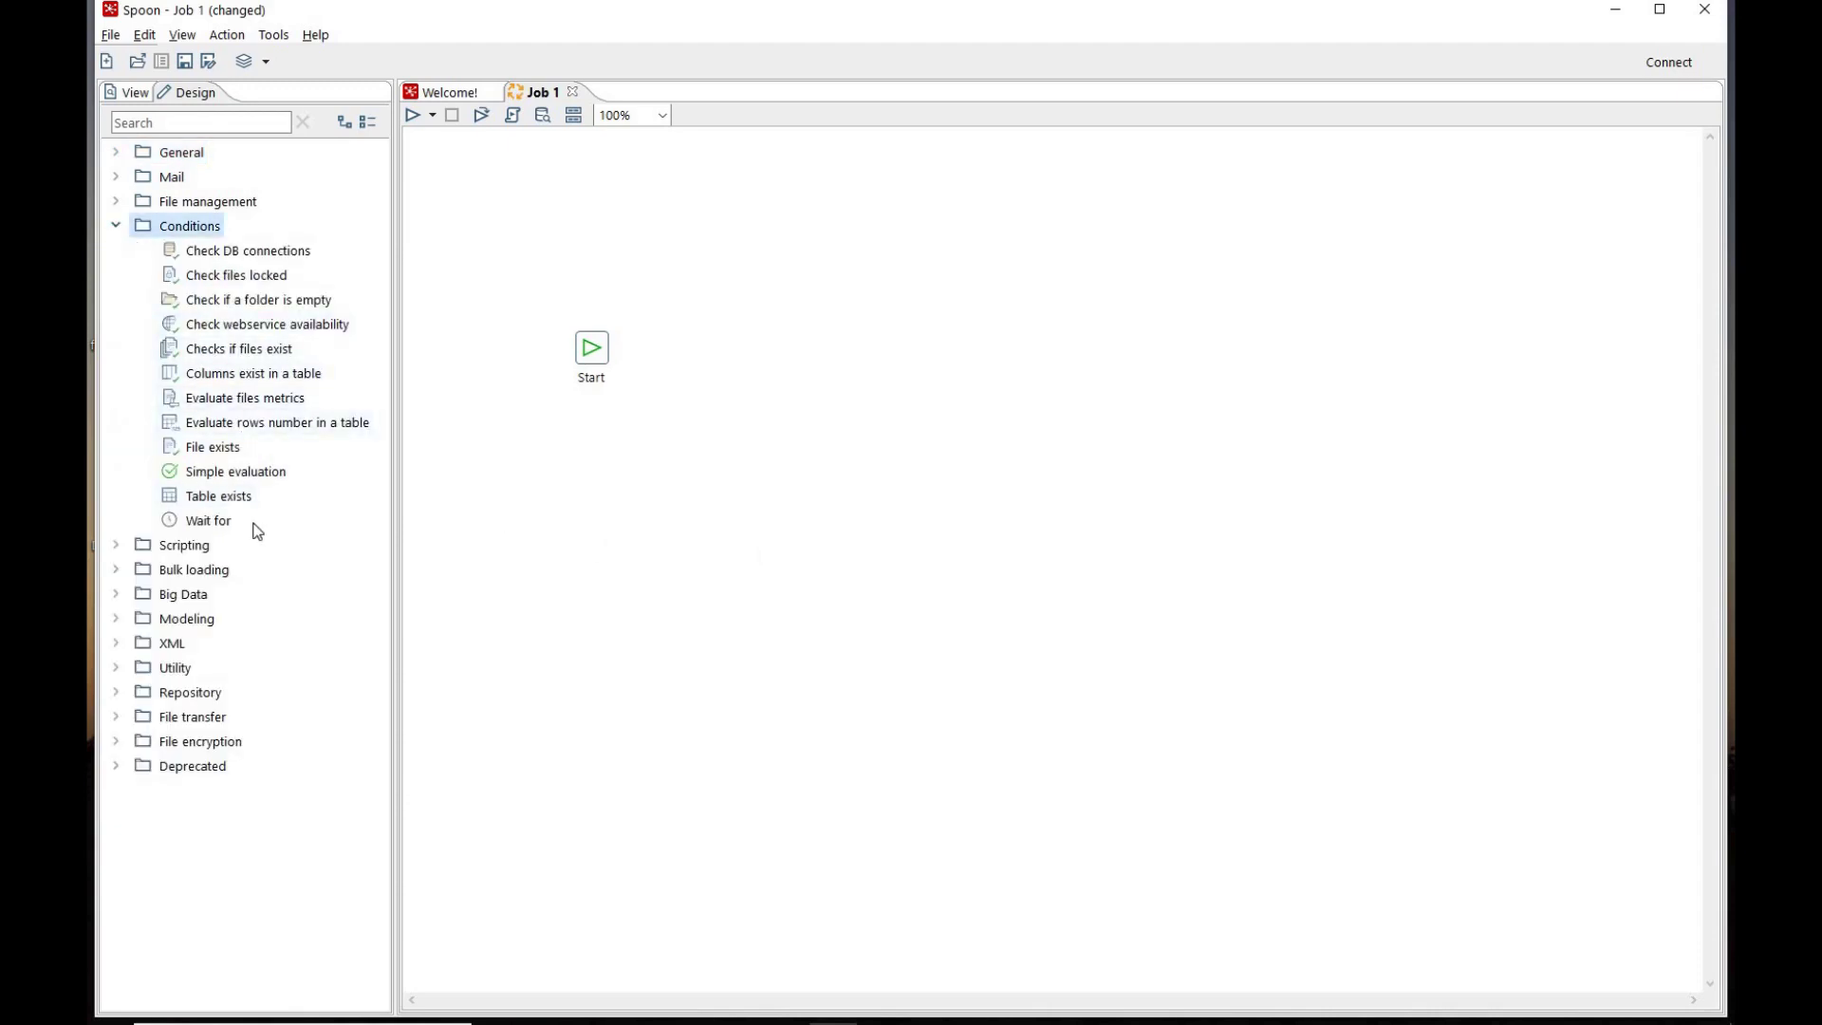
drag(273, 255, 727, 342)
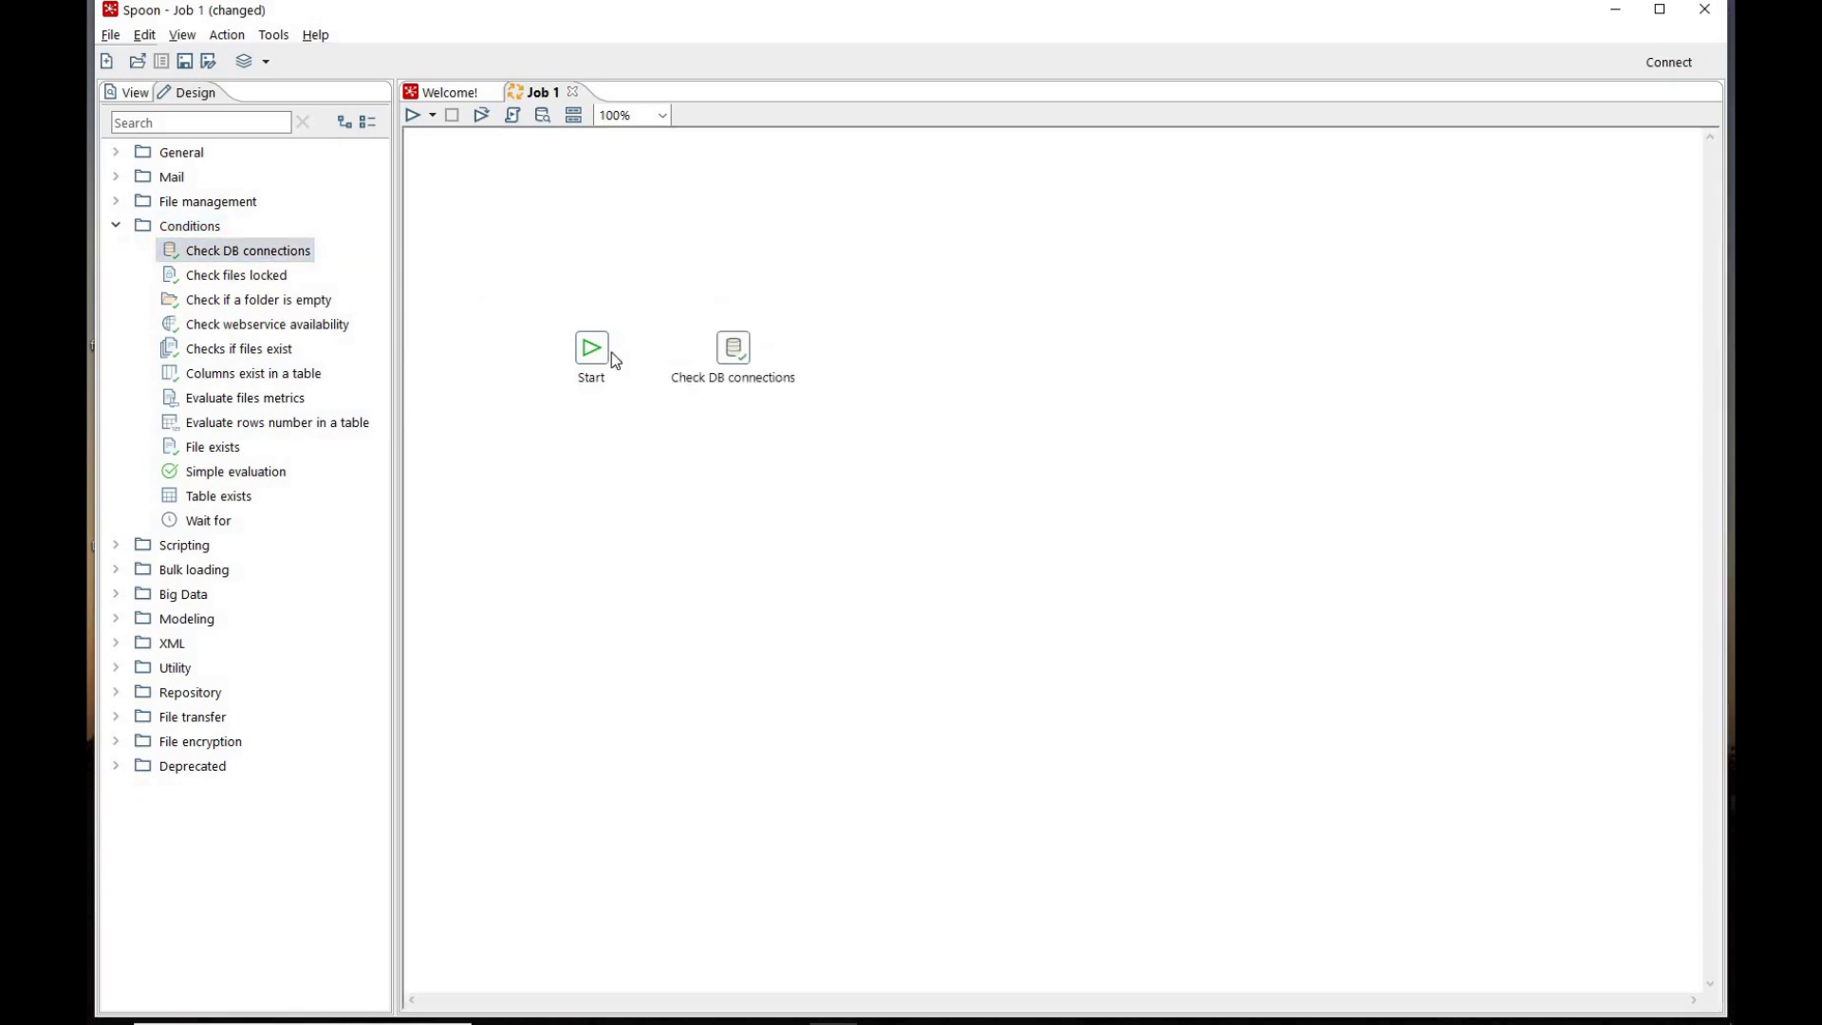
drag(591, 347, 733, 348)
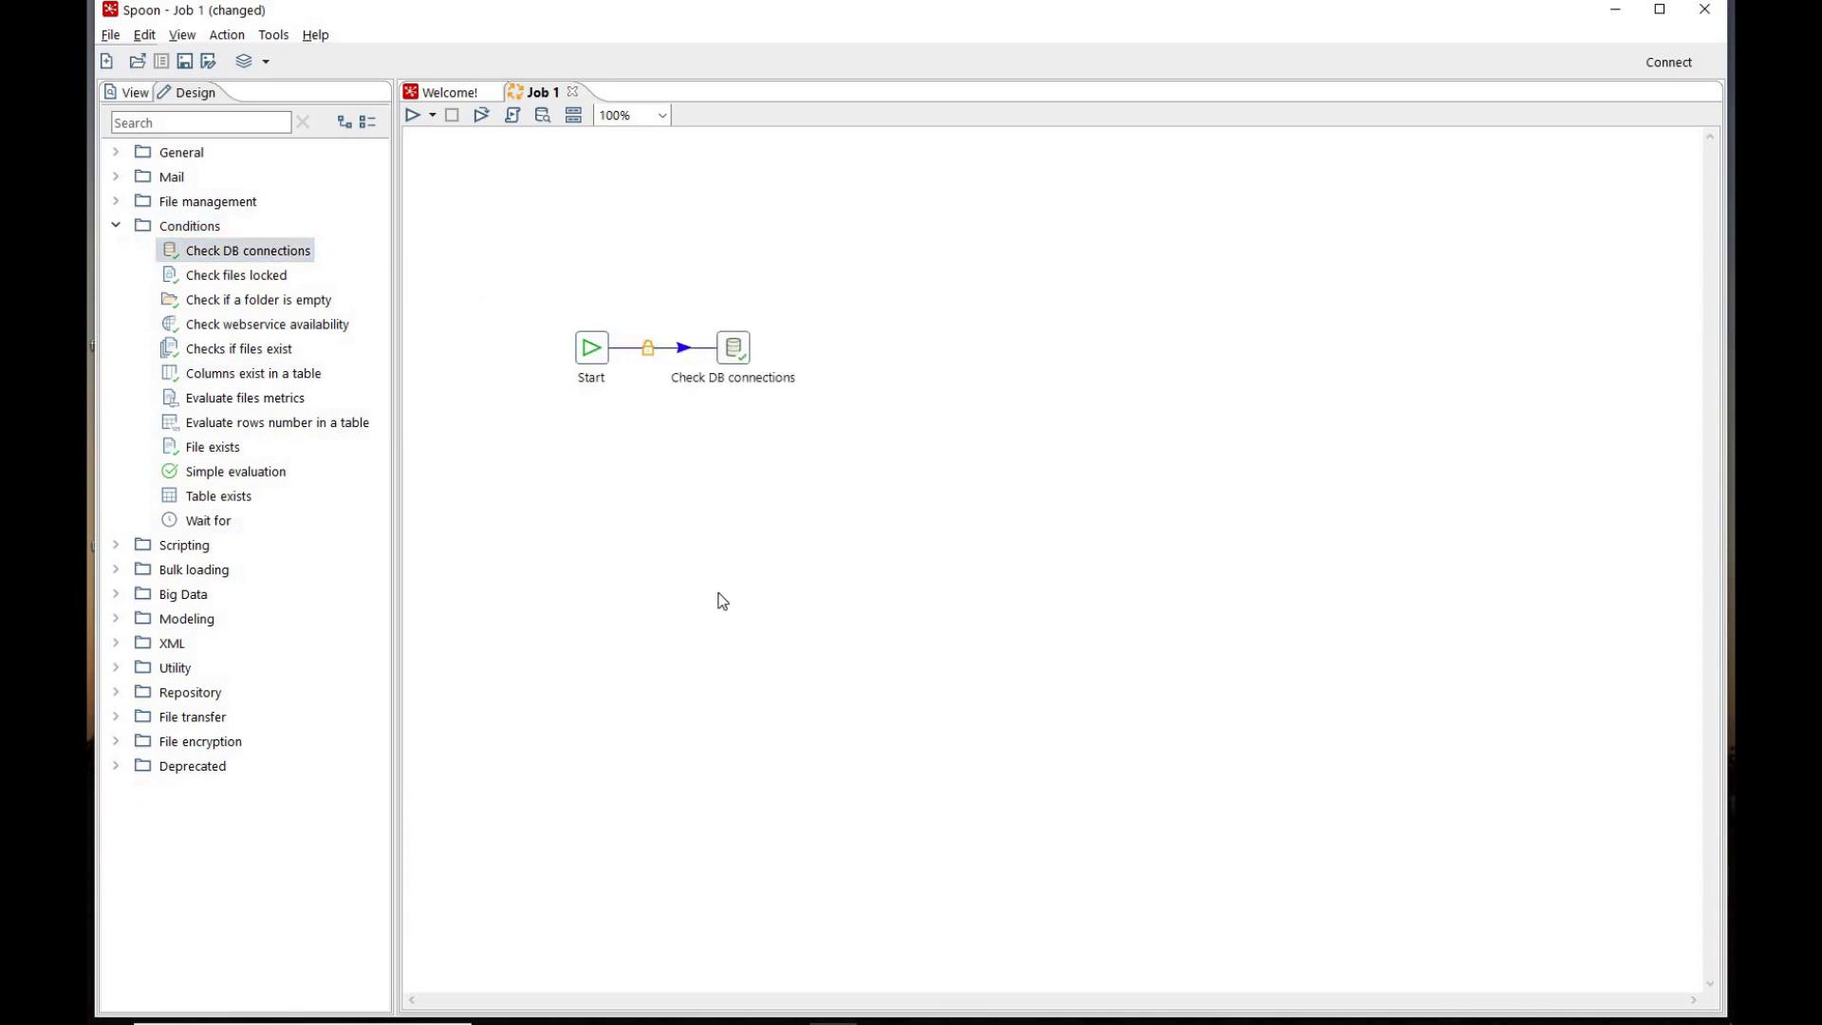
Step: Rename the Check DB connections entry as "Chequear BD" and load the job's available connections into its list
double_click(731, 349)
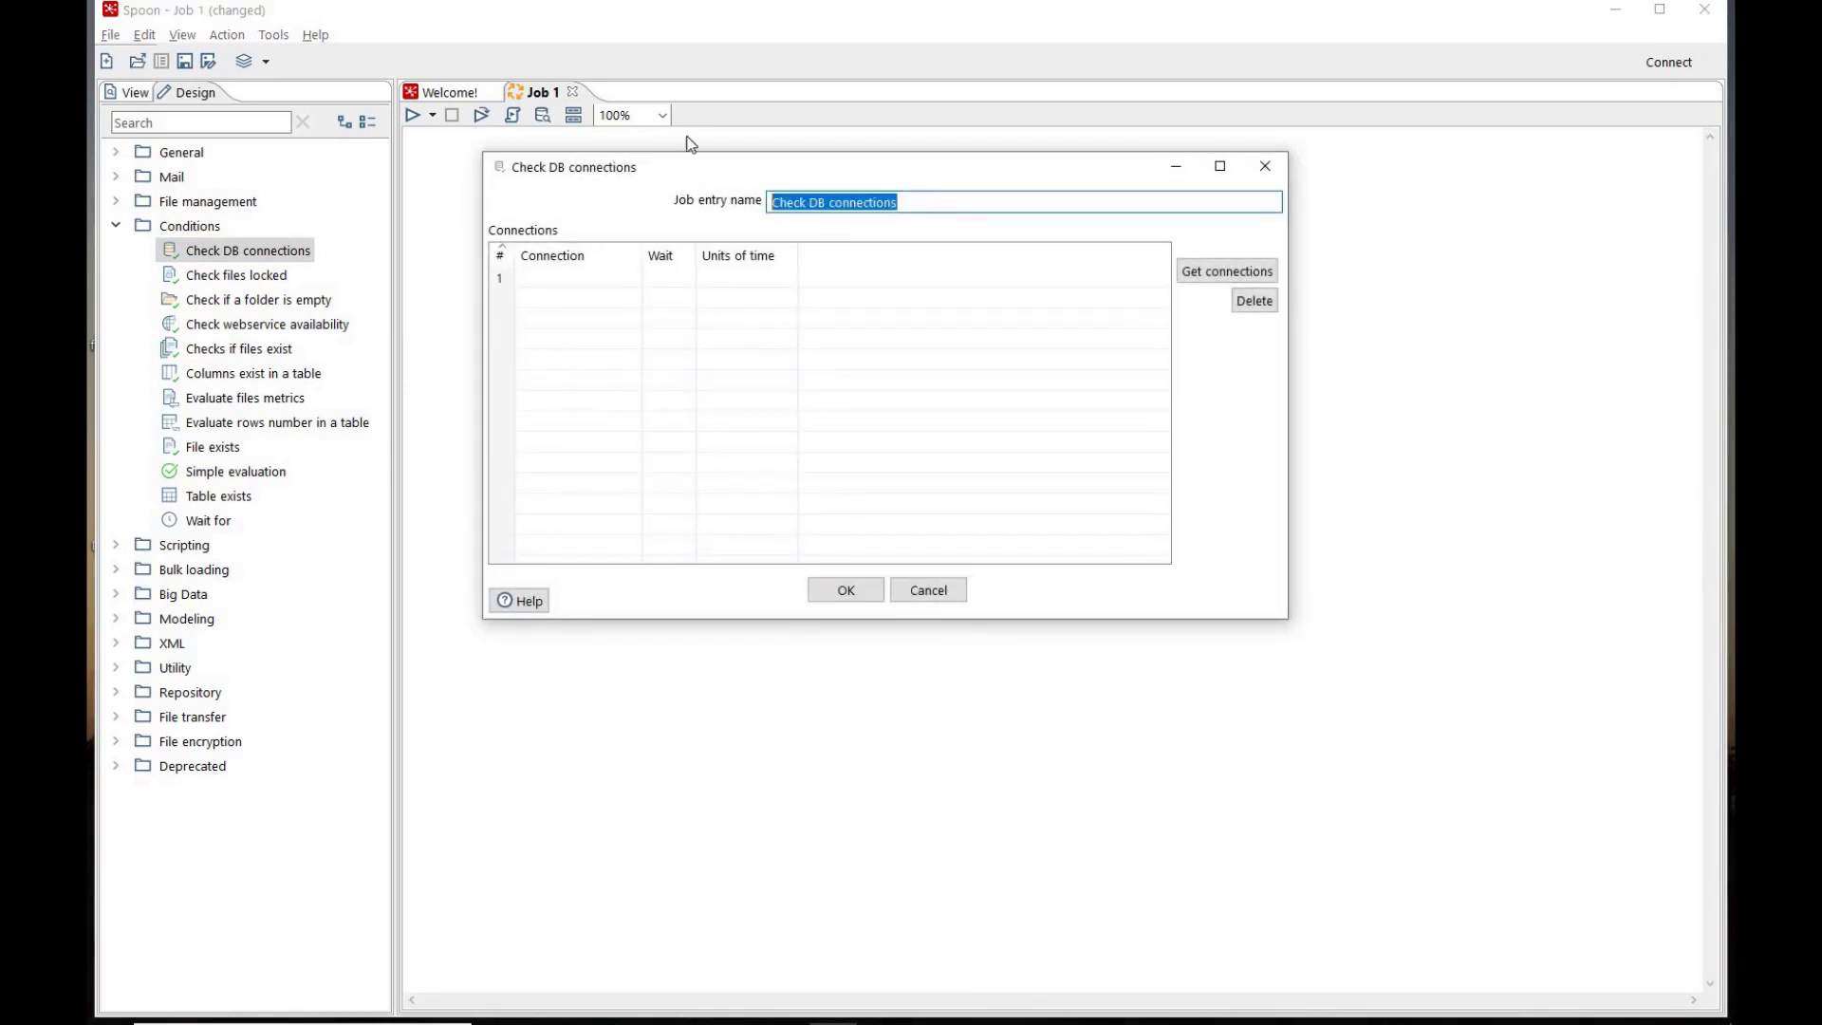
text(Cheqye)
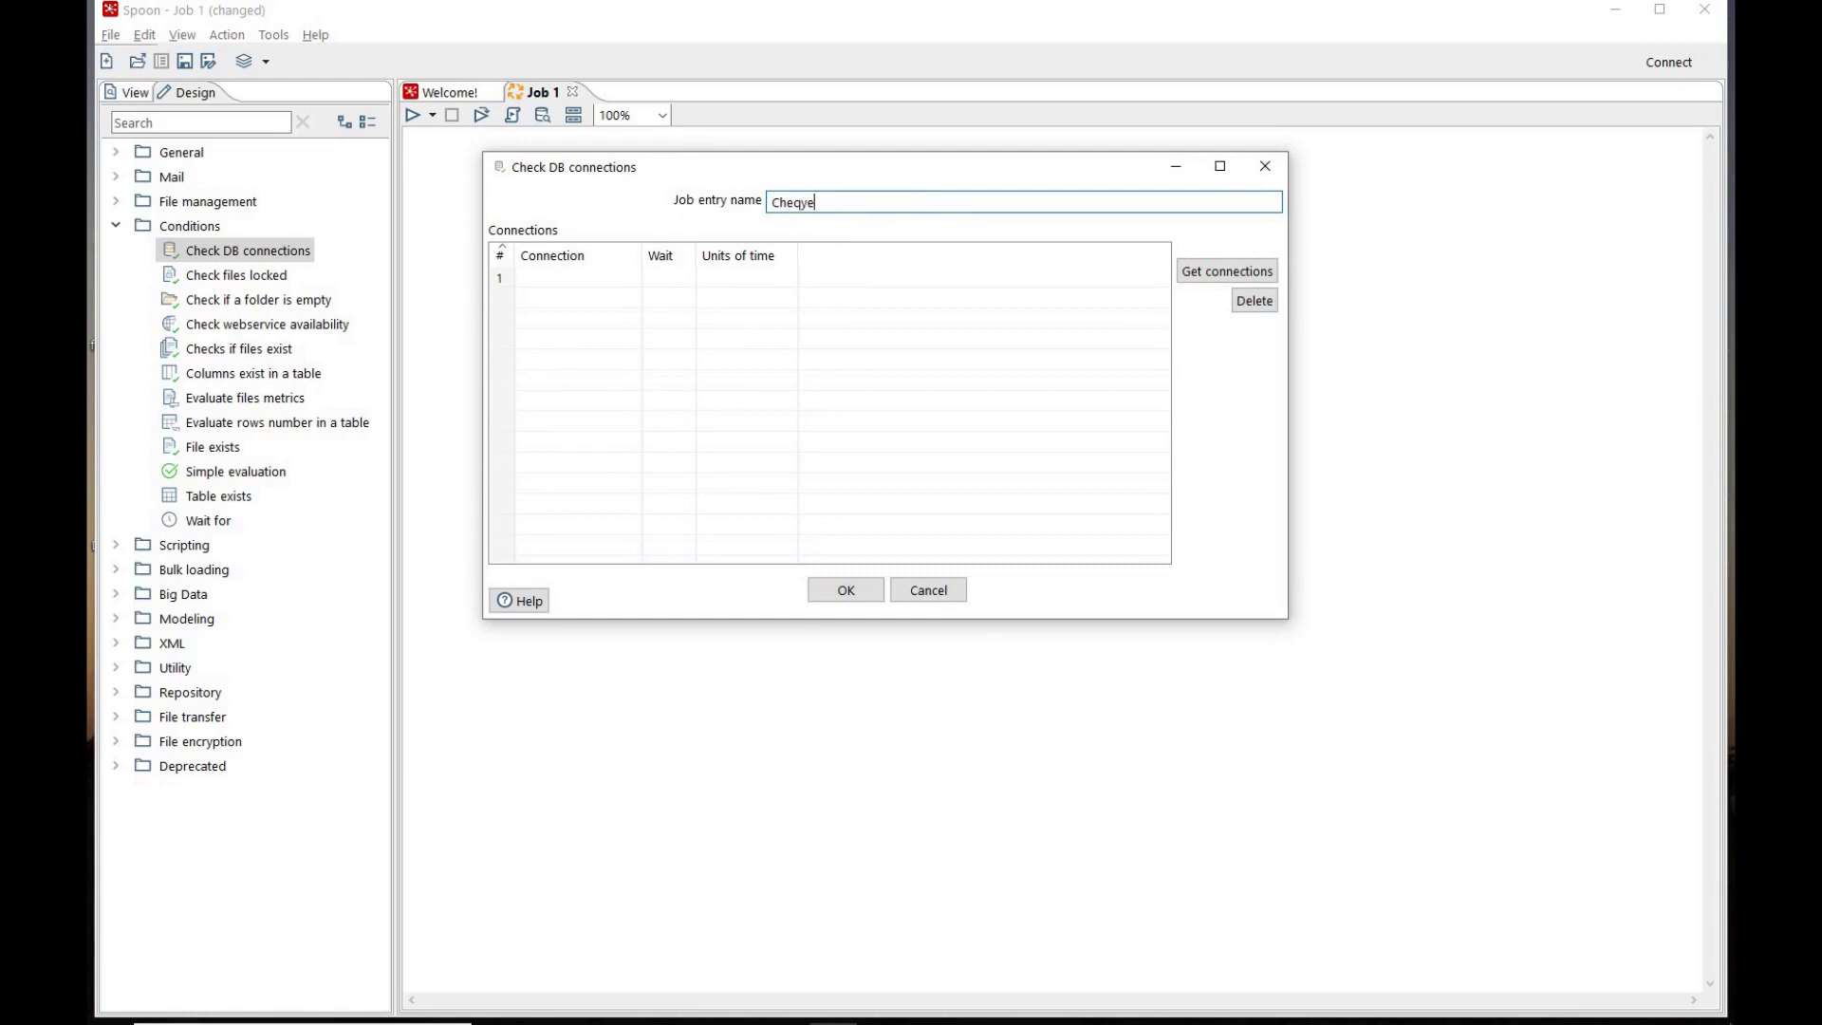
key(BackSpace)
key(BackSpace)
text(uear BD)
click(1210, 274)
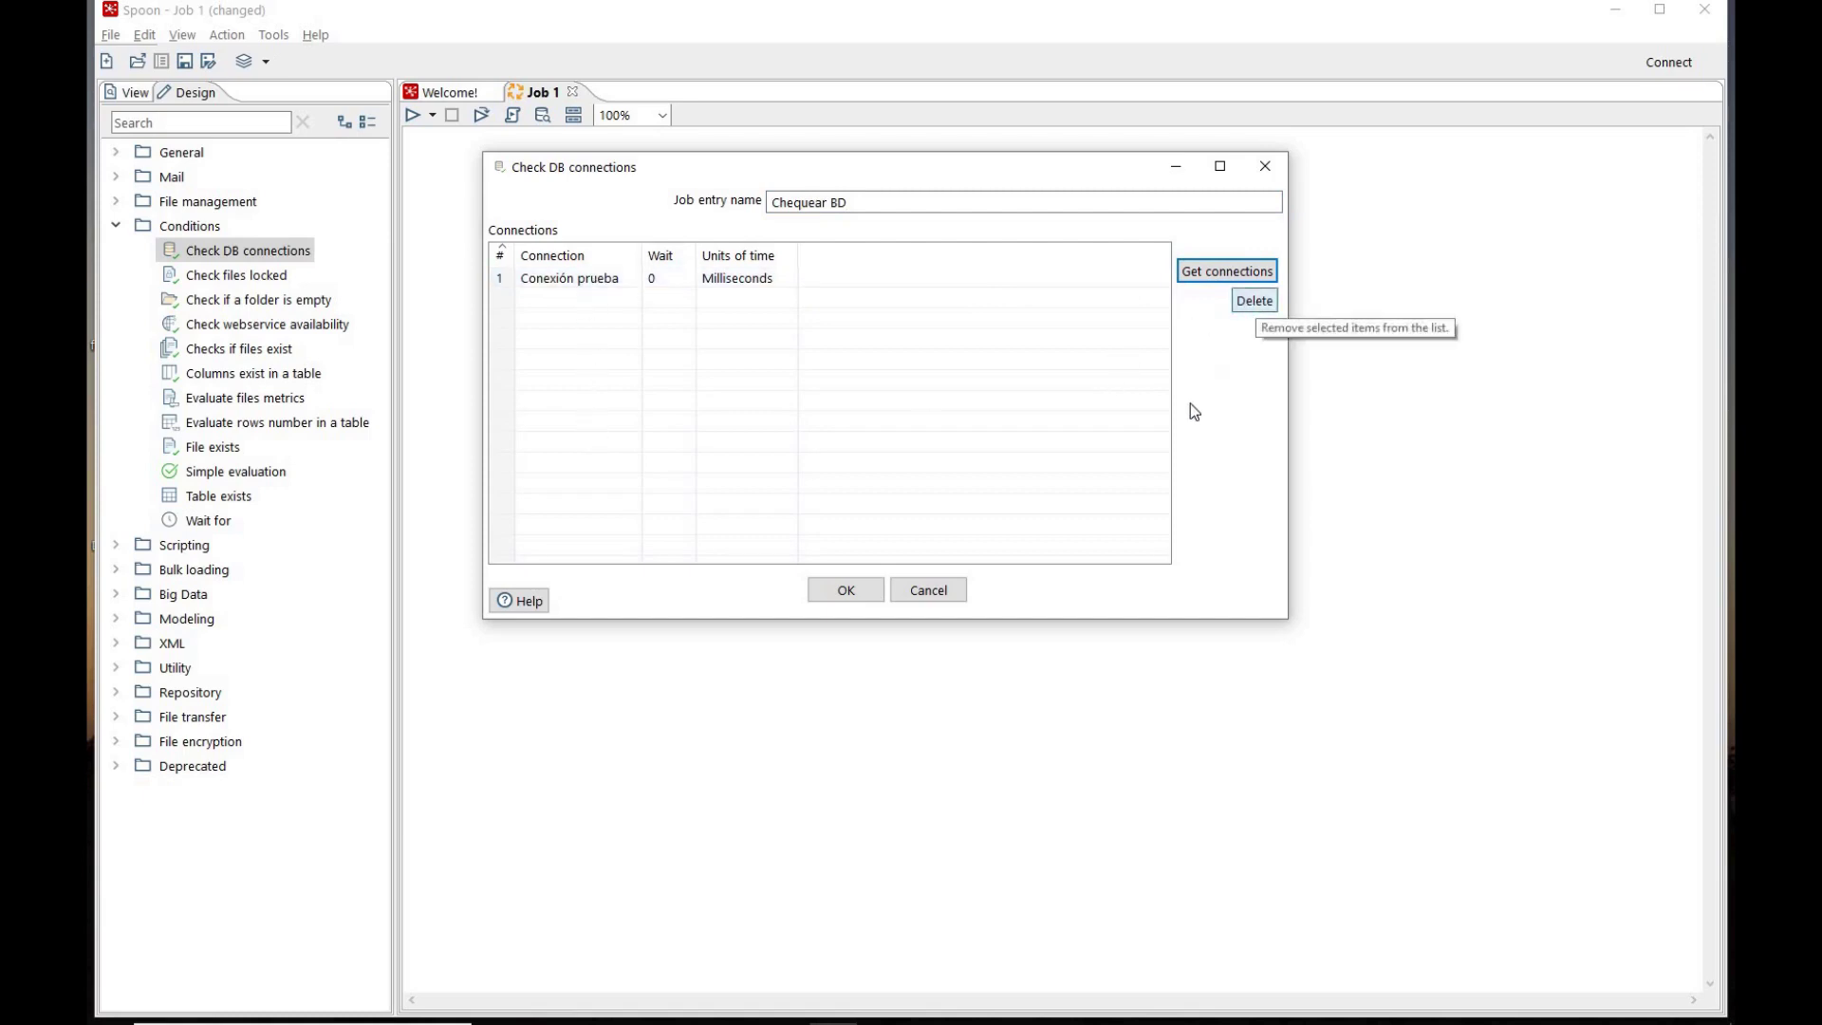
click(854, 589)
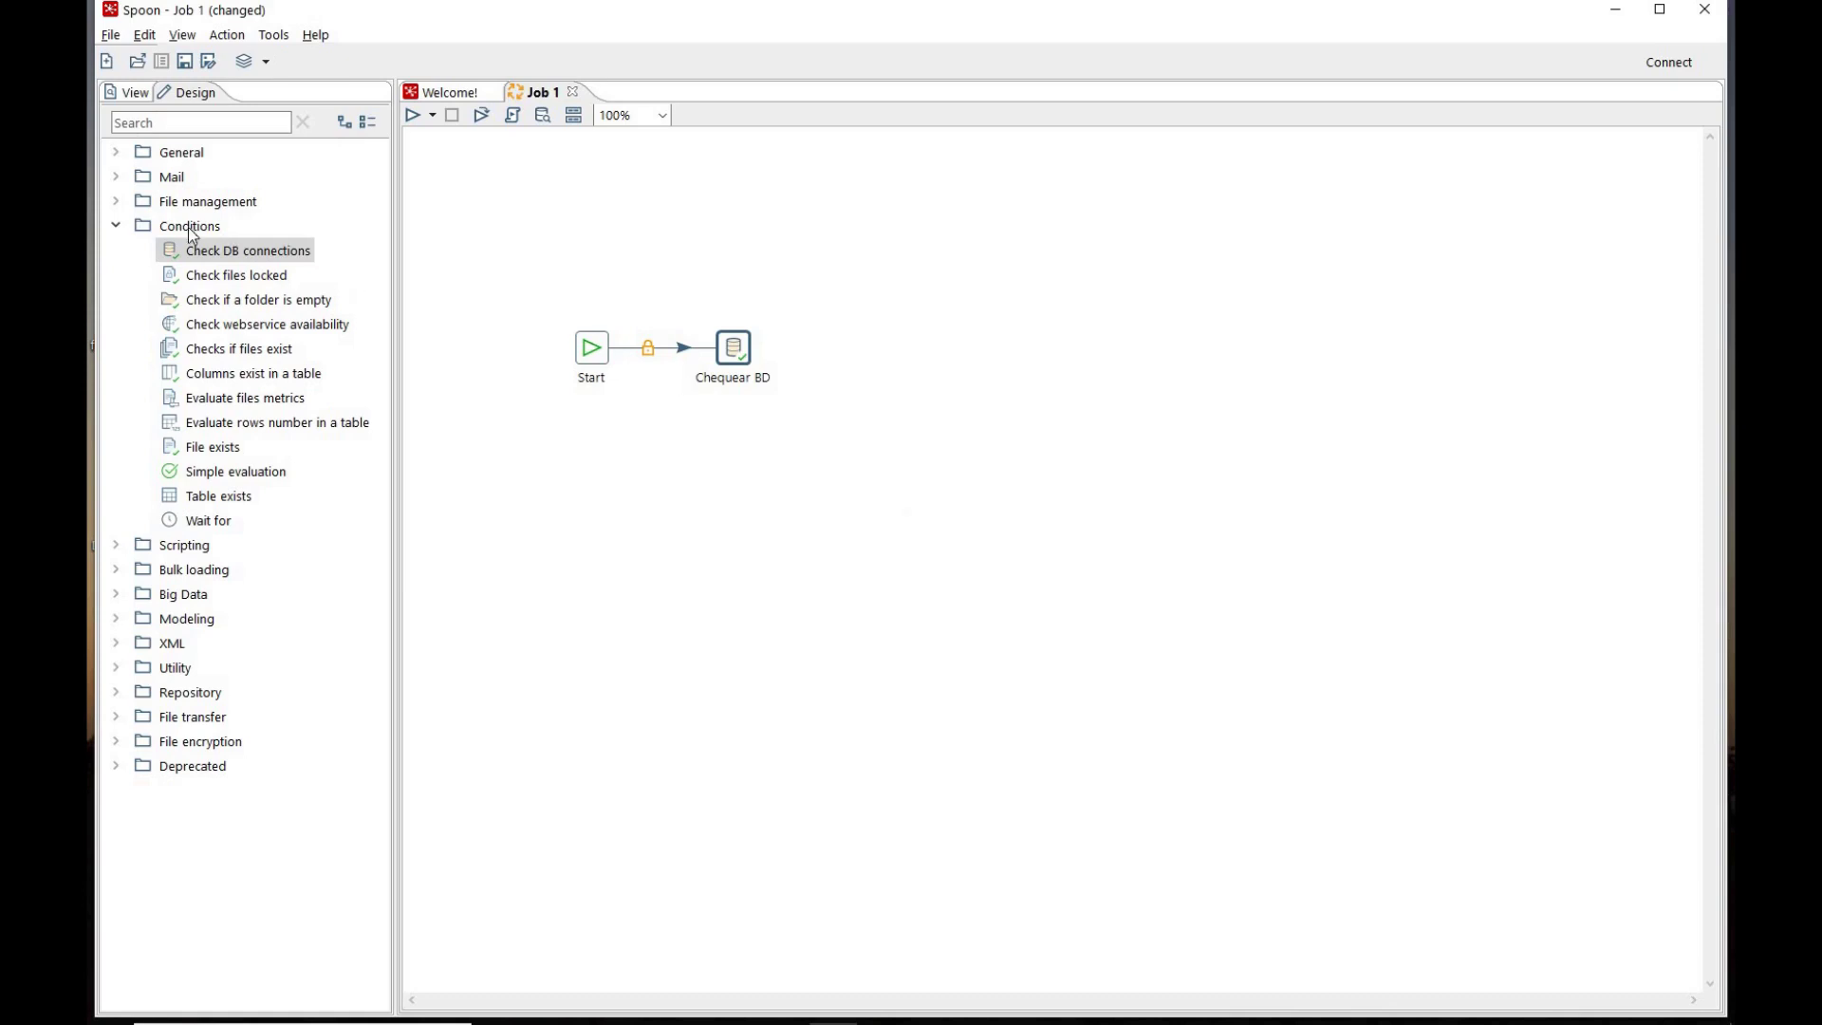
Step: Place a Write to log entry from the Utility category below Chequear BD and link them with a hop followed on failure
click(121, 227)
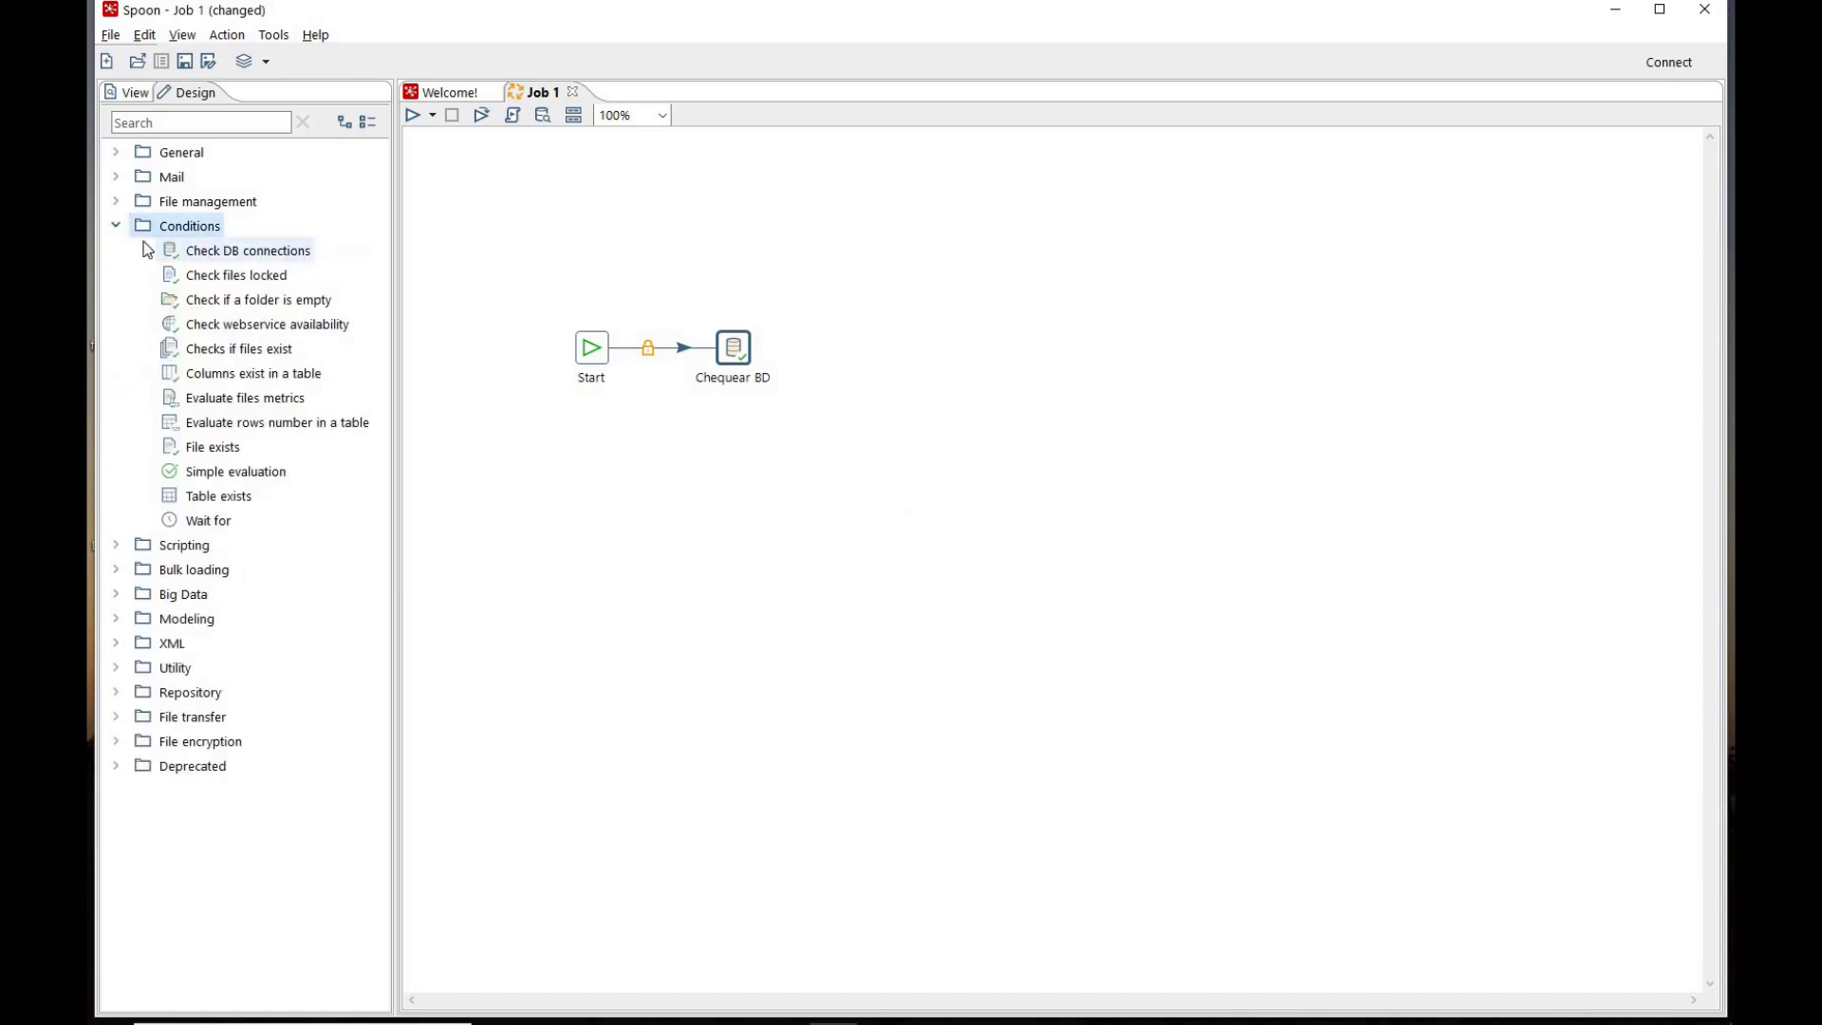
click(116, 229)
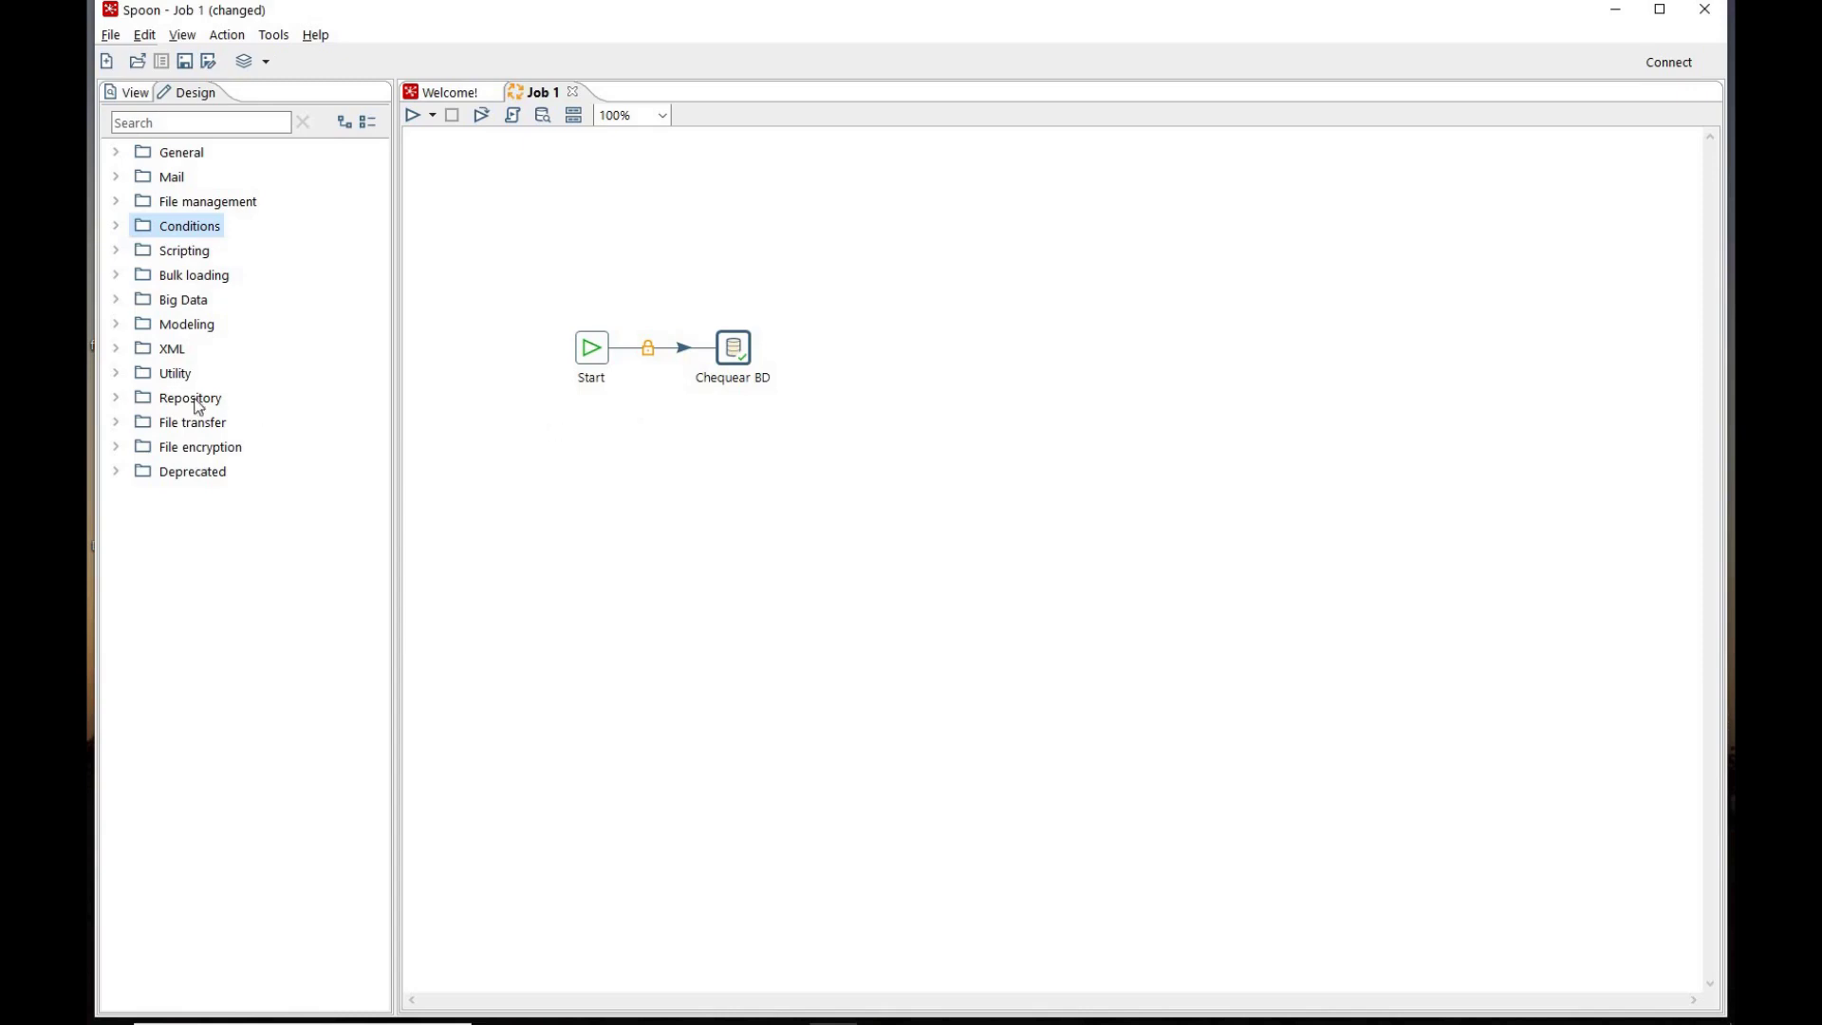
click(116, 372)
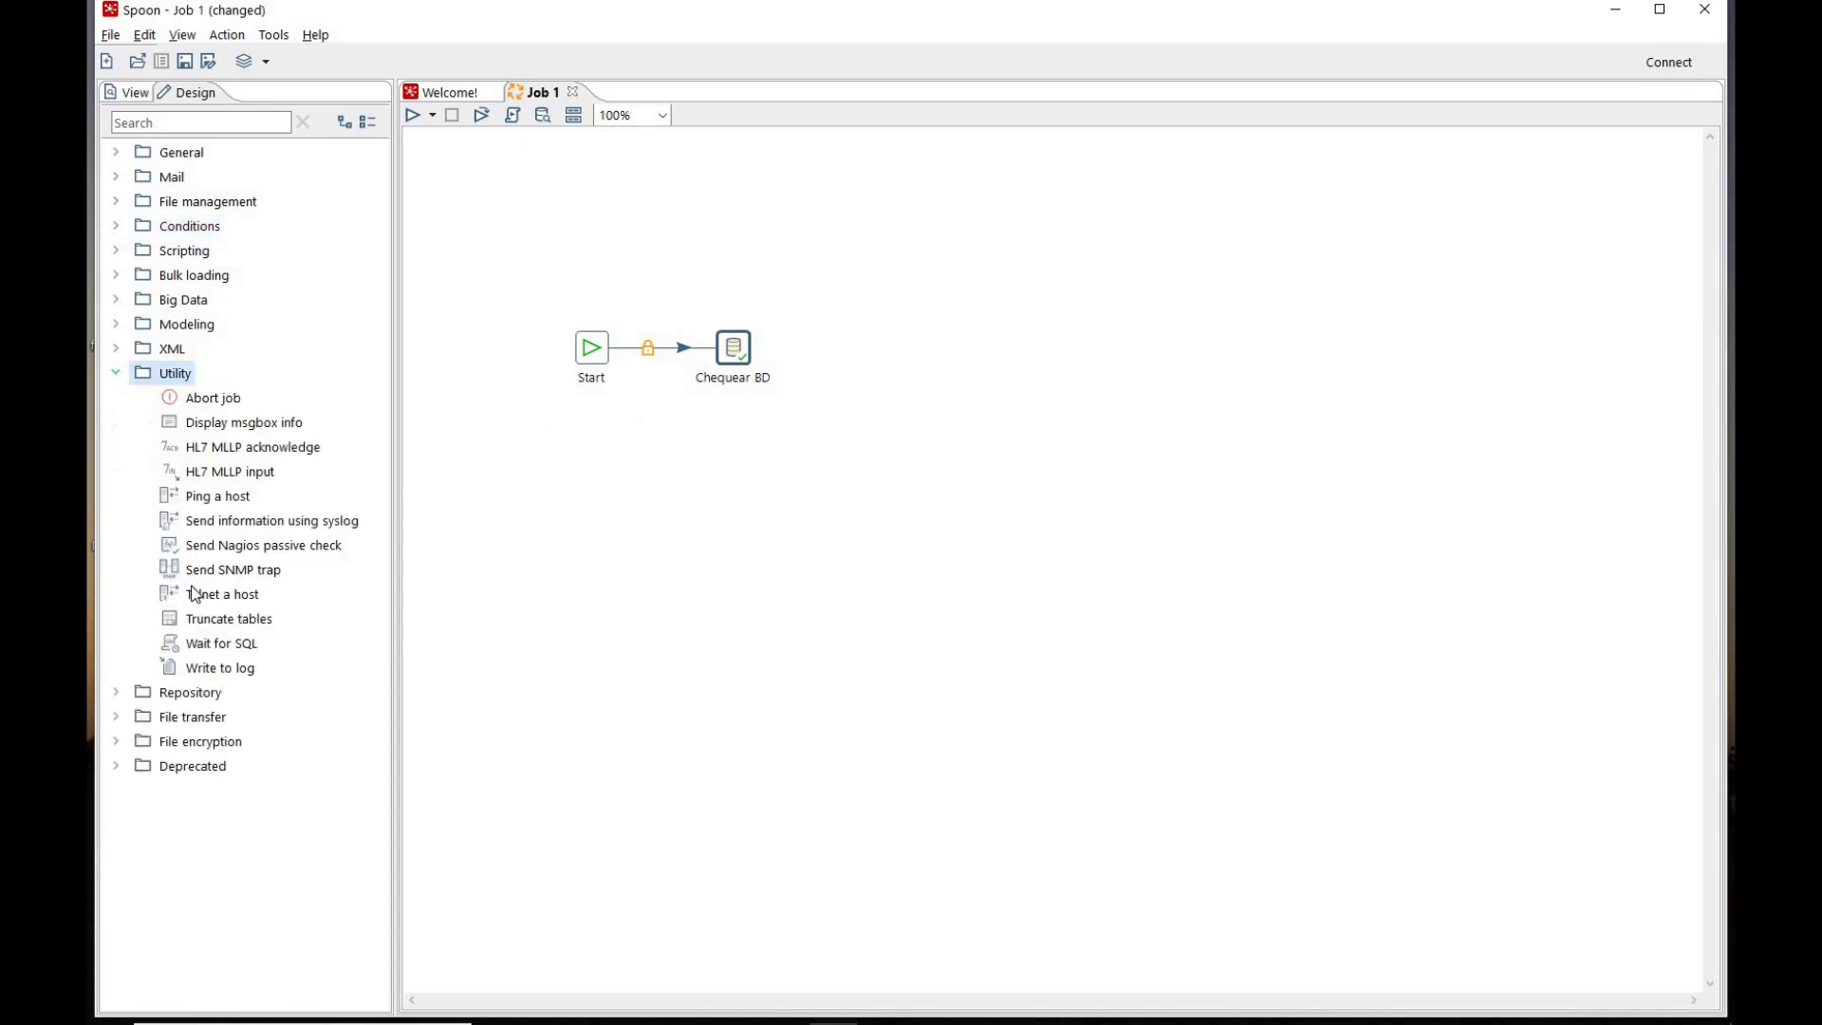
drag(218, 668, 733, 503)
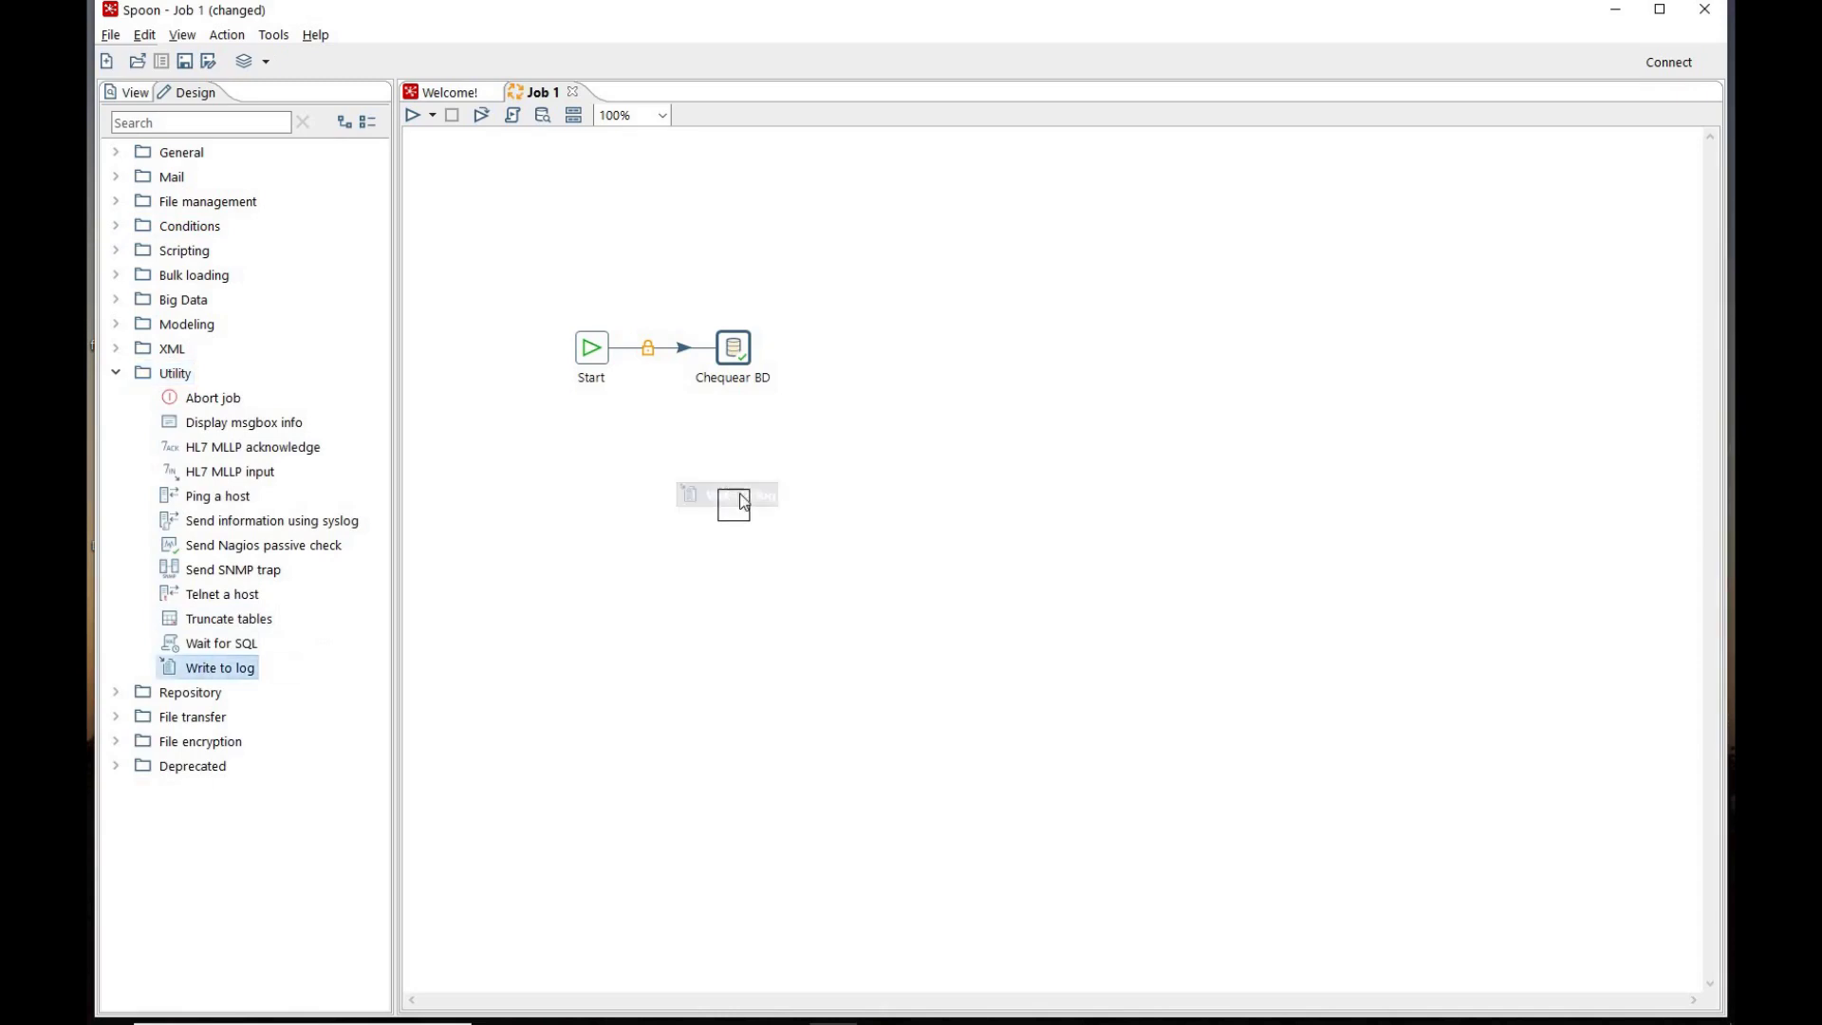
drag(733, 348, 733, 504)
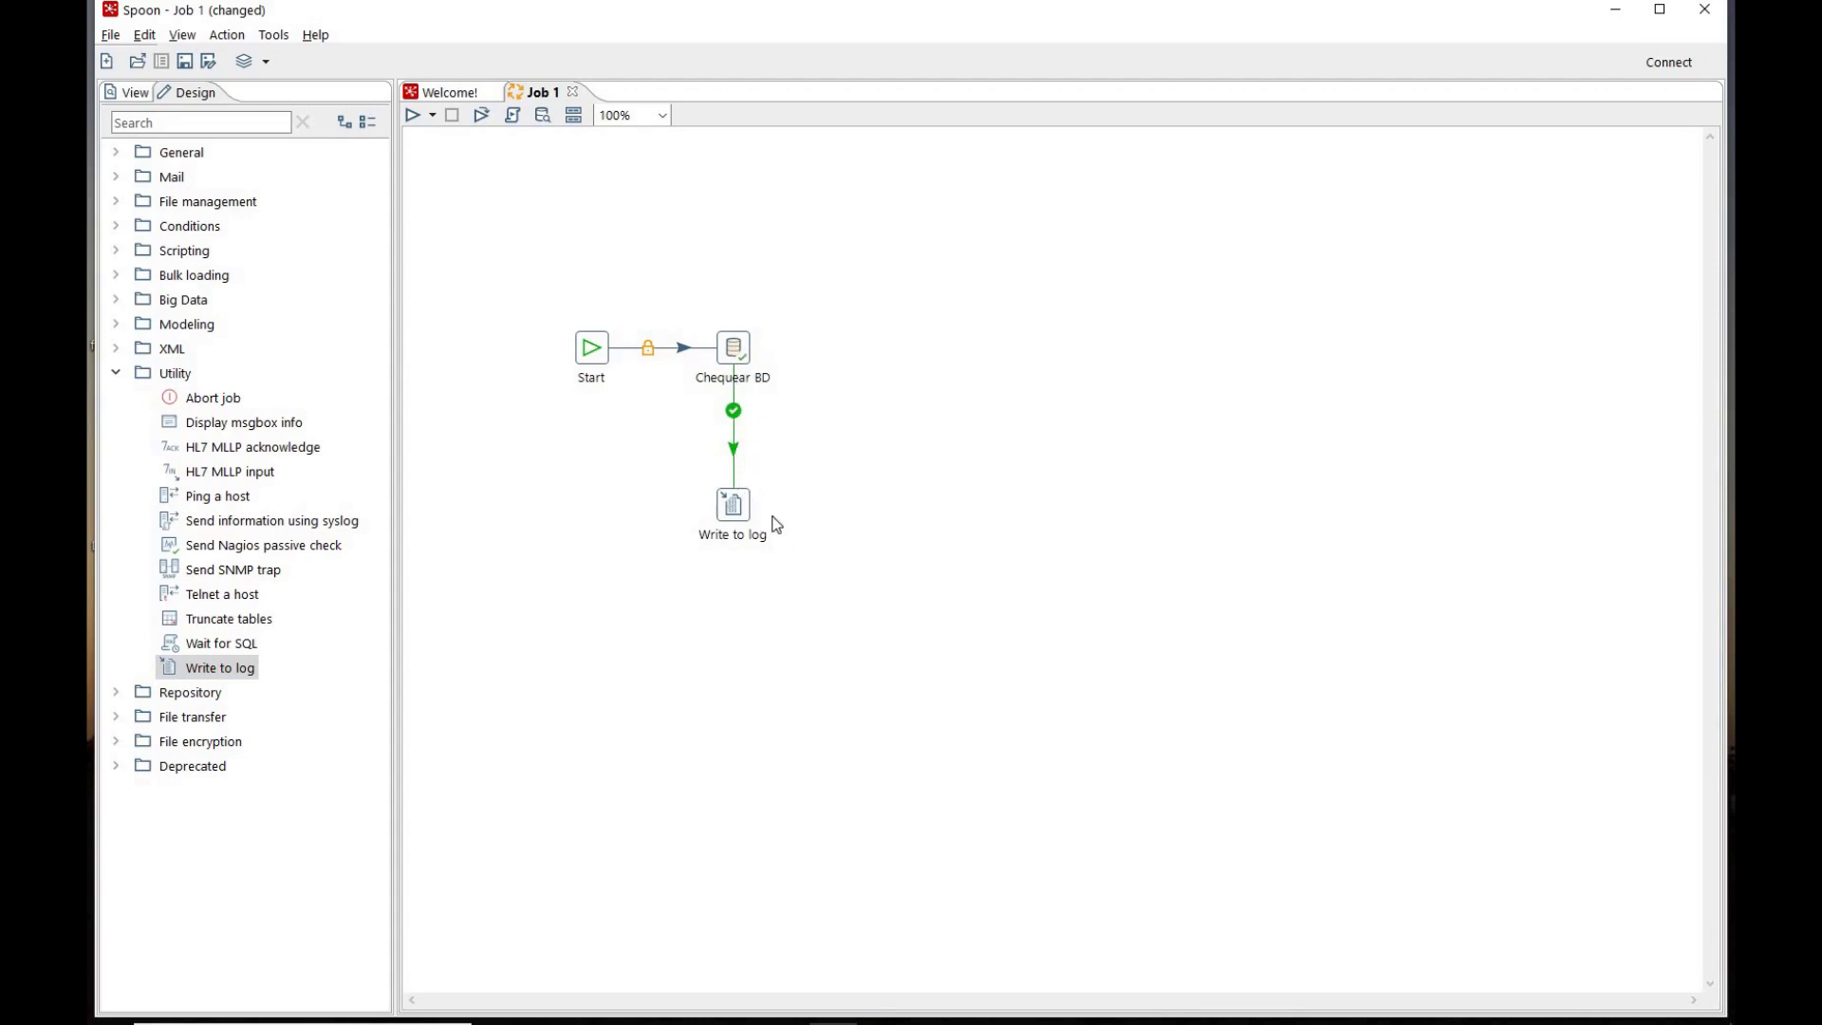
mouse_move(738, 418)
click(734, 412)
Step: Rename the Write to log entry as "Error Base Datos" and set its log level to Basic
mouse_move(738, 510)
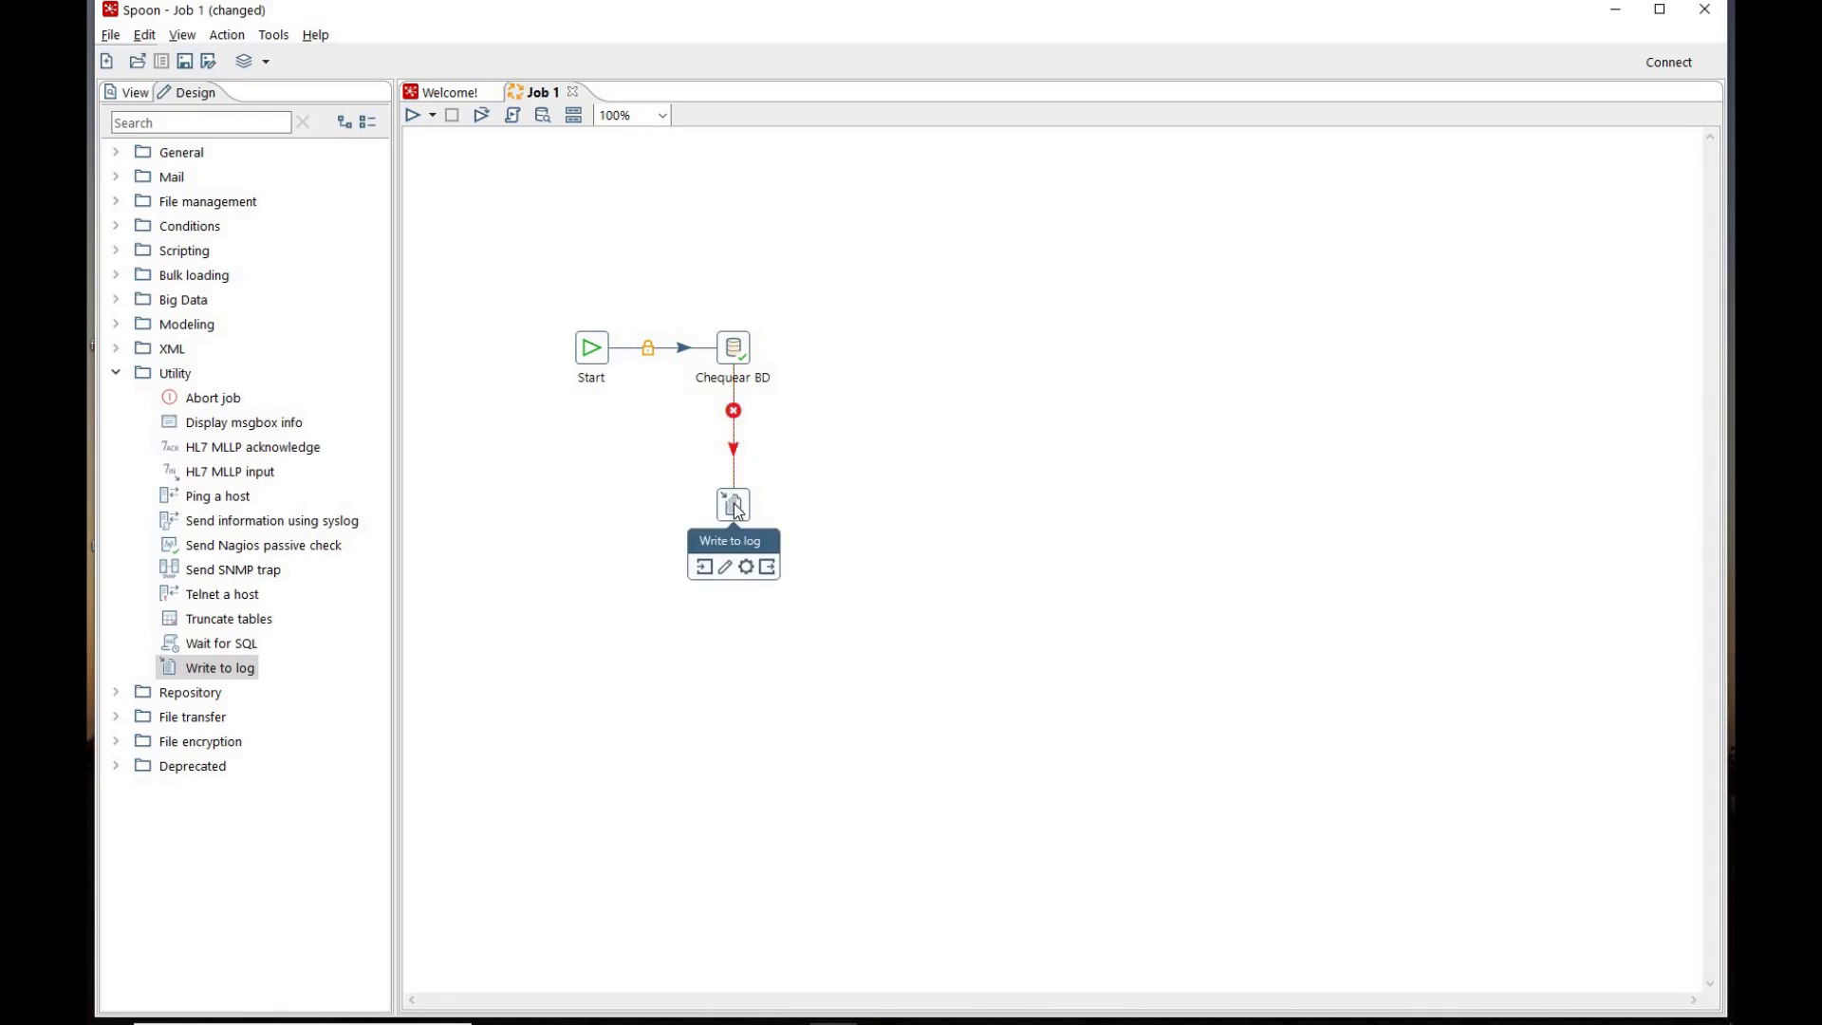
double_click(734, 505)
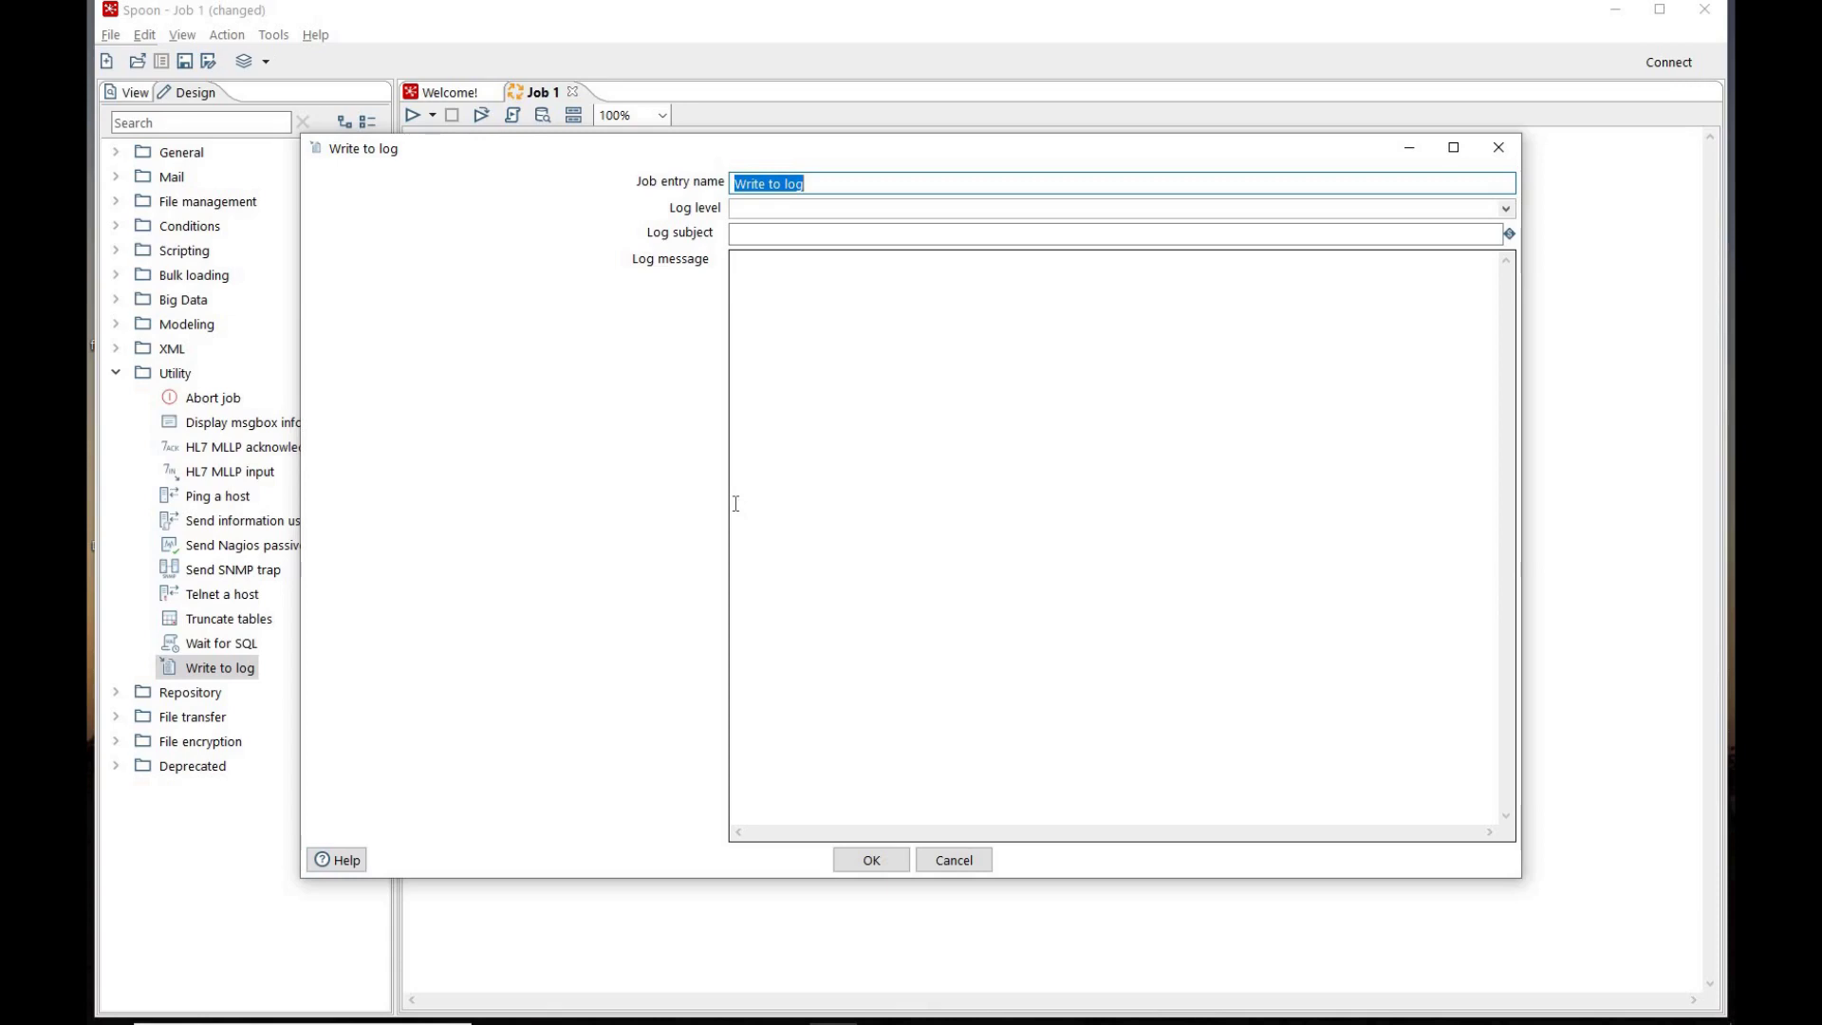
key(BackSpace)
text(Error Base Datos)
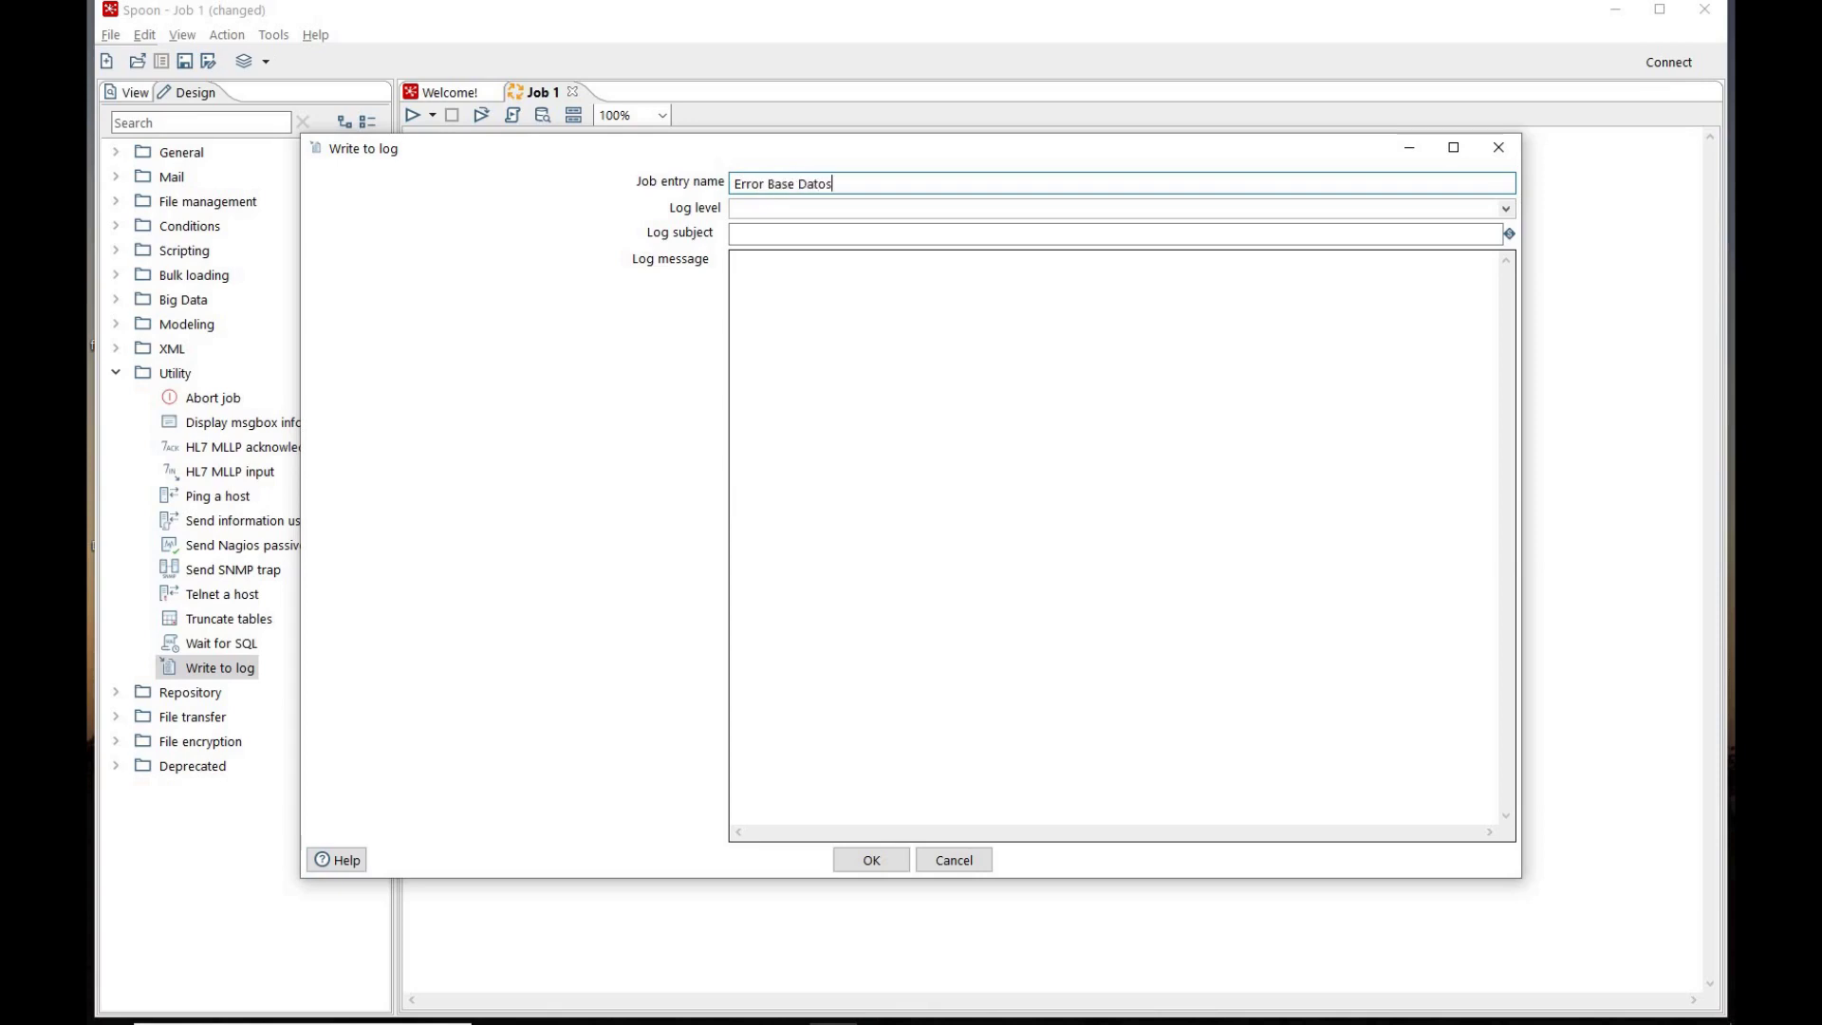
click(1509, 210)
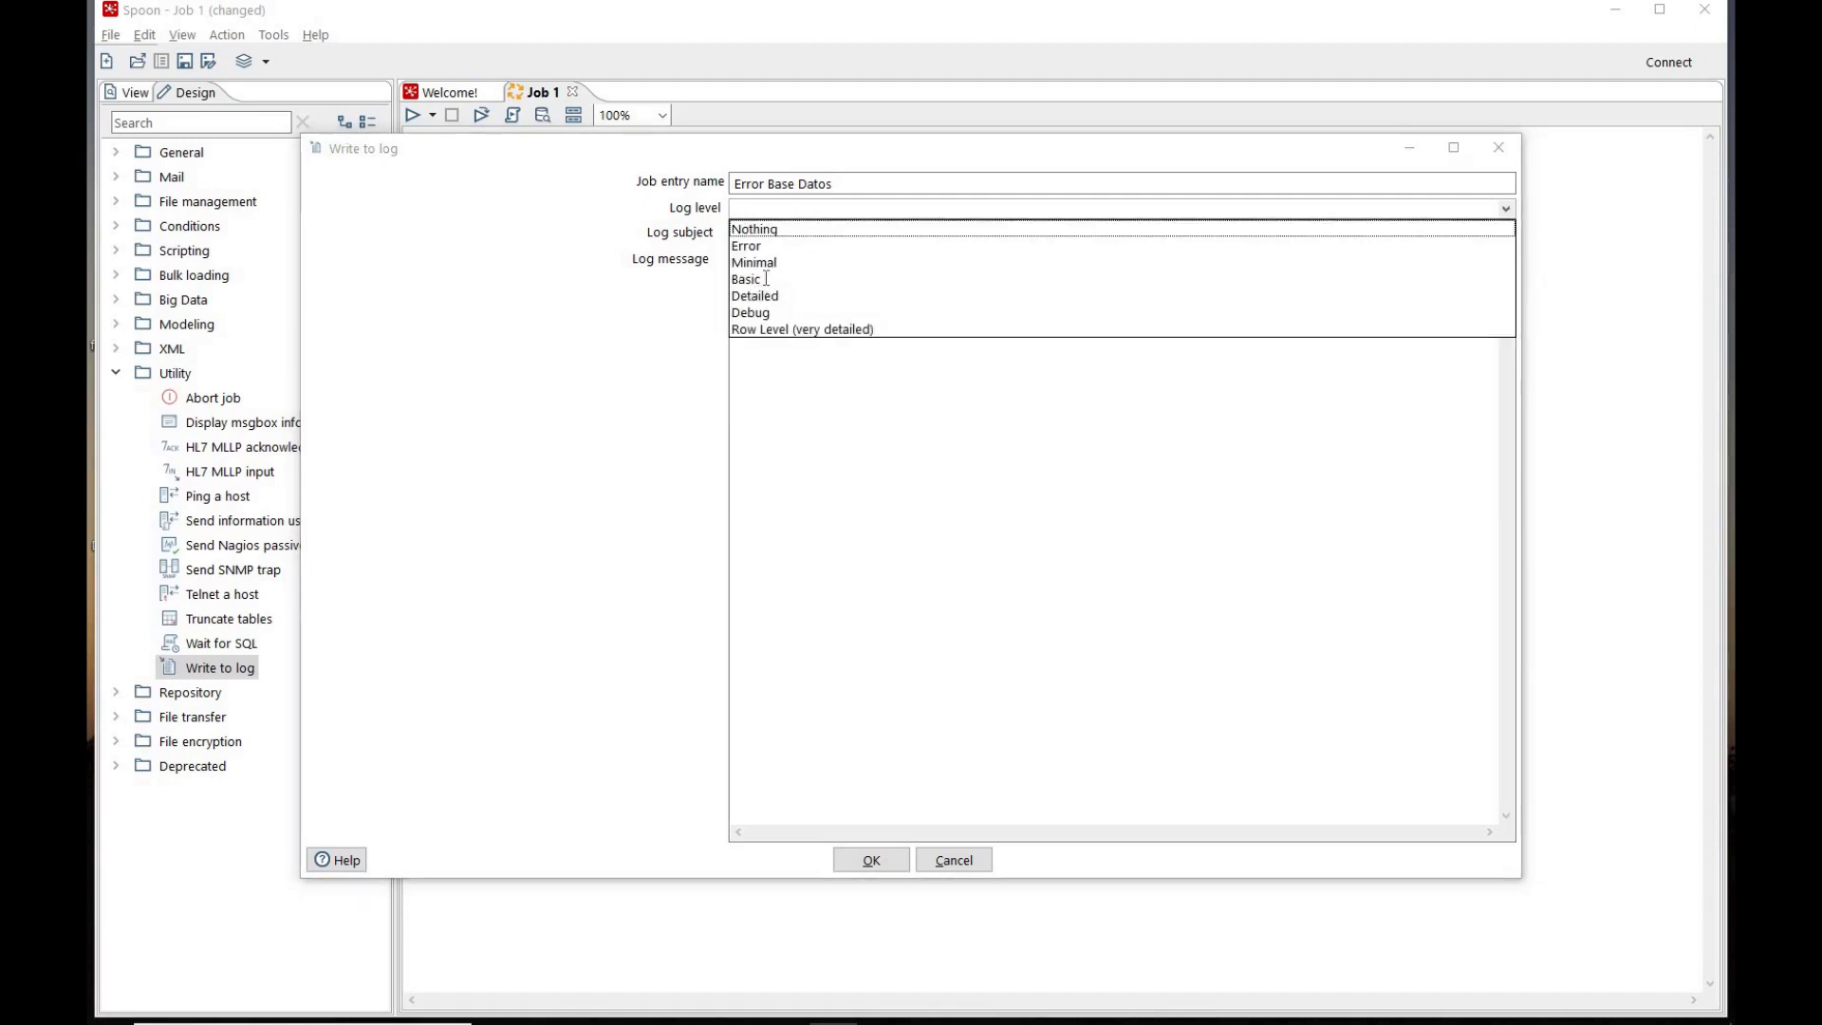
click(766, 279)
Step: Set the log subject to "ERROR conexión base datos" and the log message to "Error en la conexión con la base de datos"
key(Tab)
text(ERROR base d)
key(BackSpace)
key(BackSpace)
key(BackSpace)
key(BackSpace)
key(BackSpace)
key(BackSpace)
text(conexión base de dat)
key(BackSpace)
key(BackSpace)
key(BackSpace)
key(BackSpace)
key(BackSpace)
key(BackSpace)
text(ase datos)
key(Tab)
text(Error en la conexion con la base de datos)
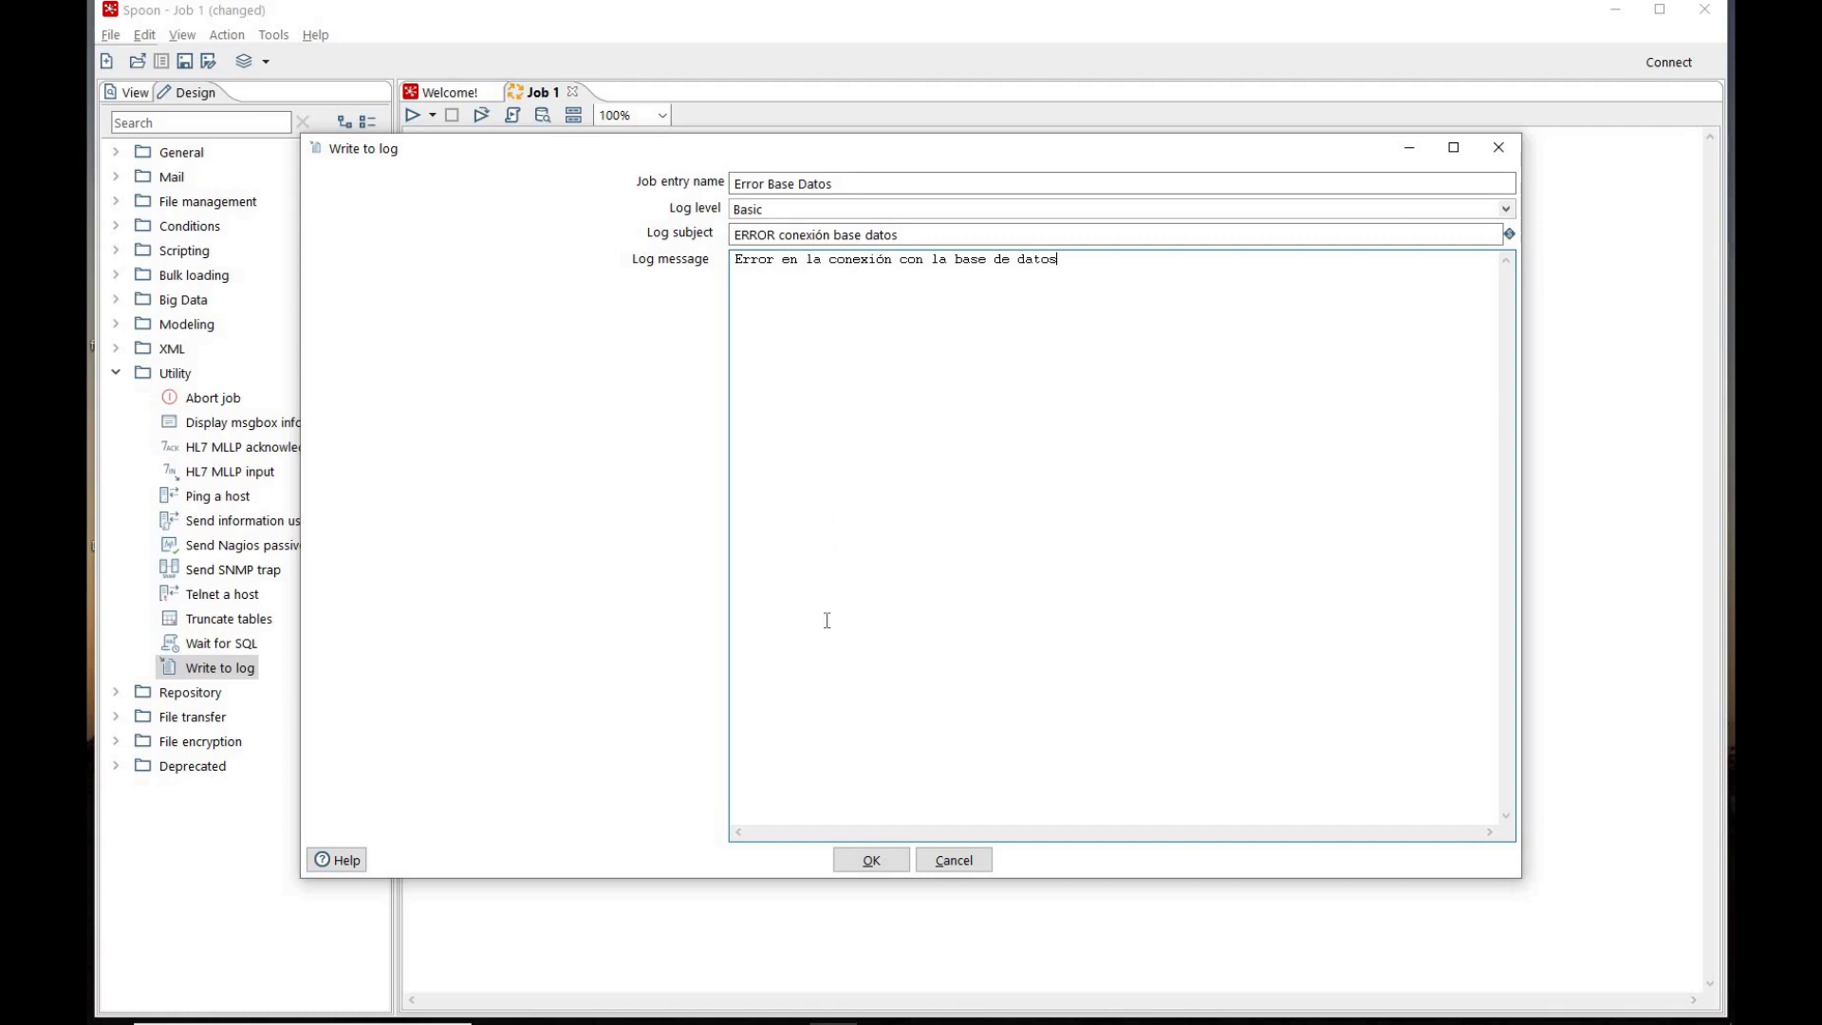
click(871, 858)
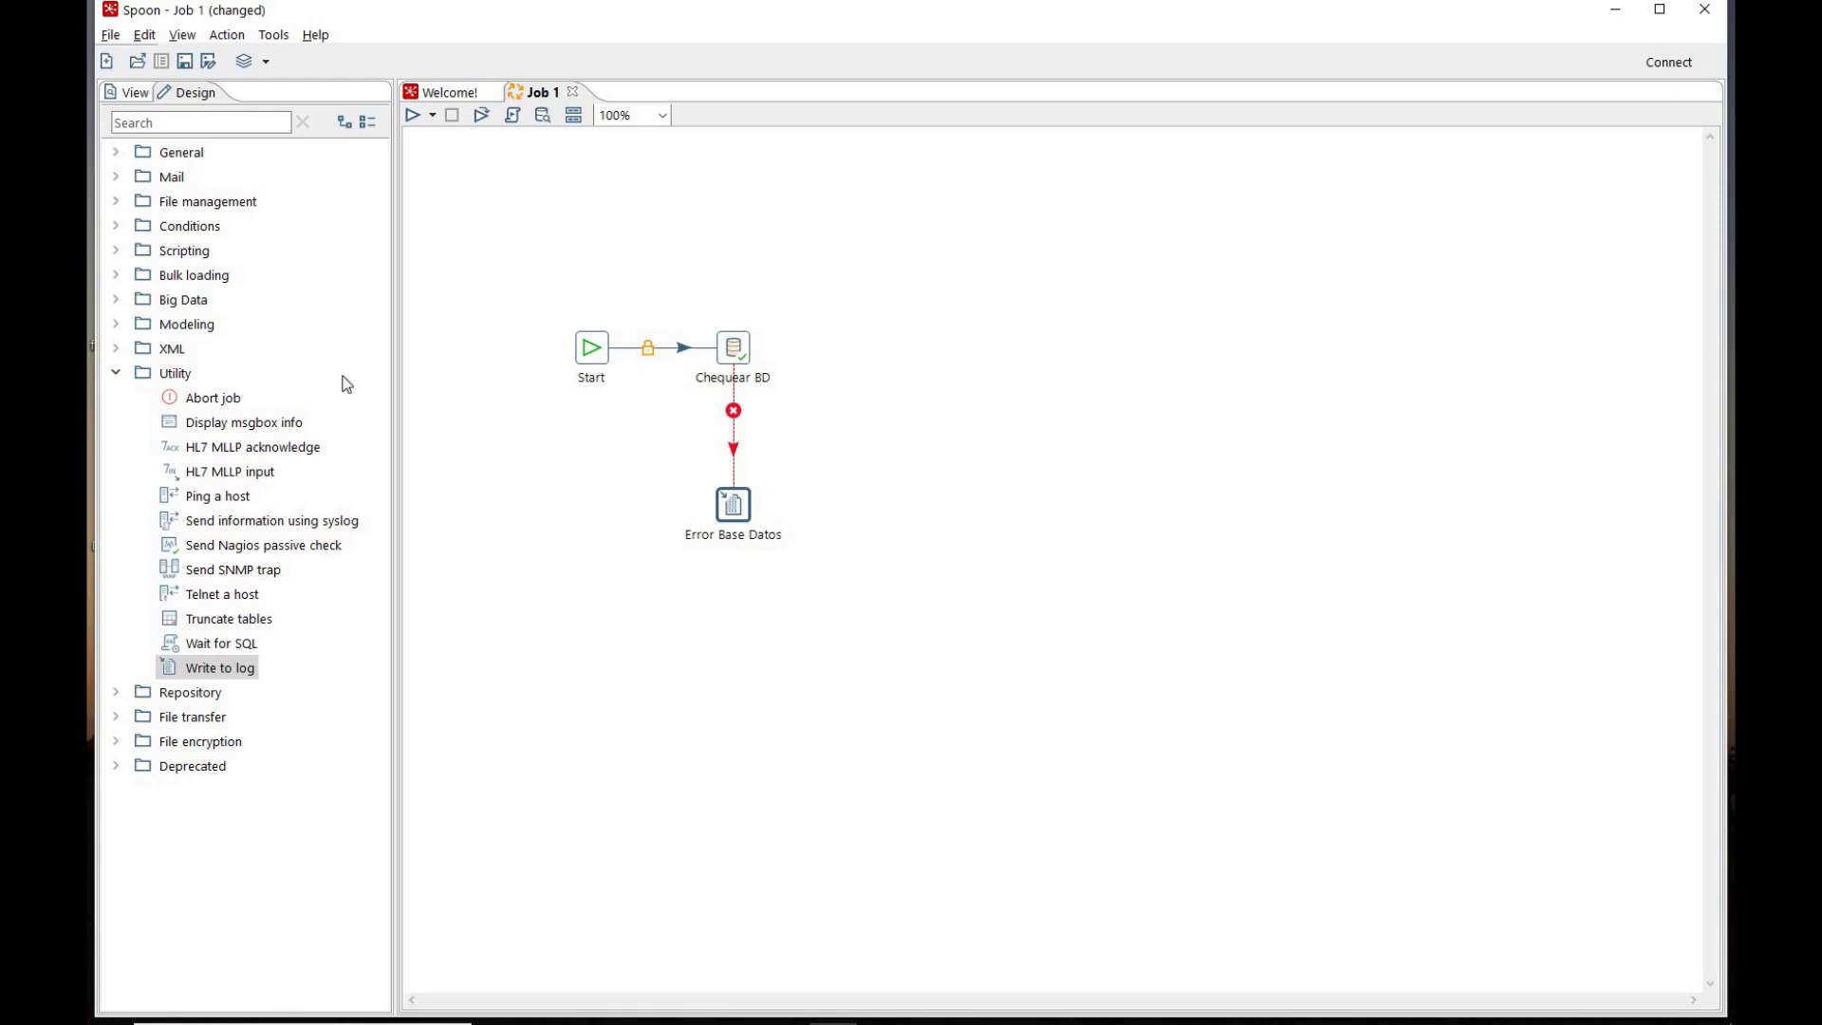
Step: Place an SQL entry from the Scripting category beside Chequear BD and link Chequear BD to it with a success hop
click(120, 375)
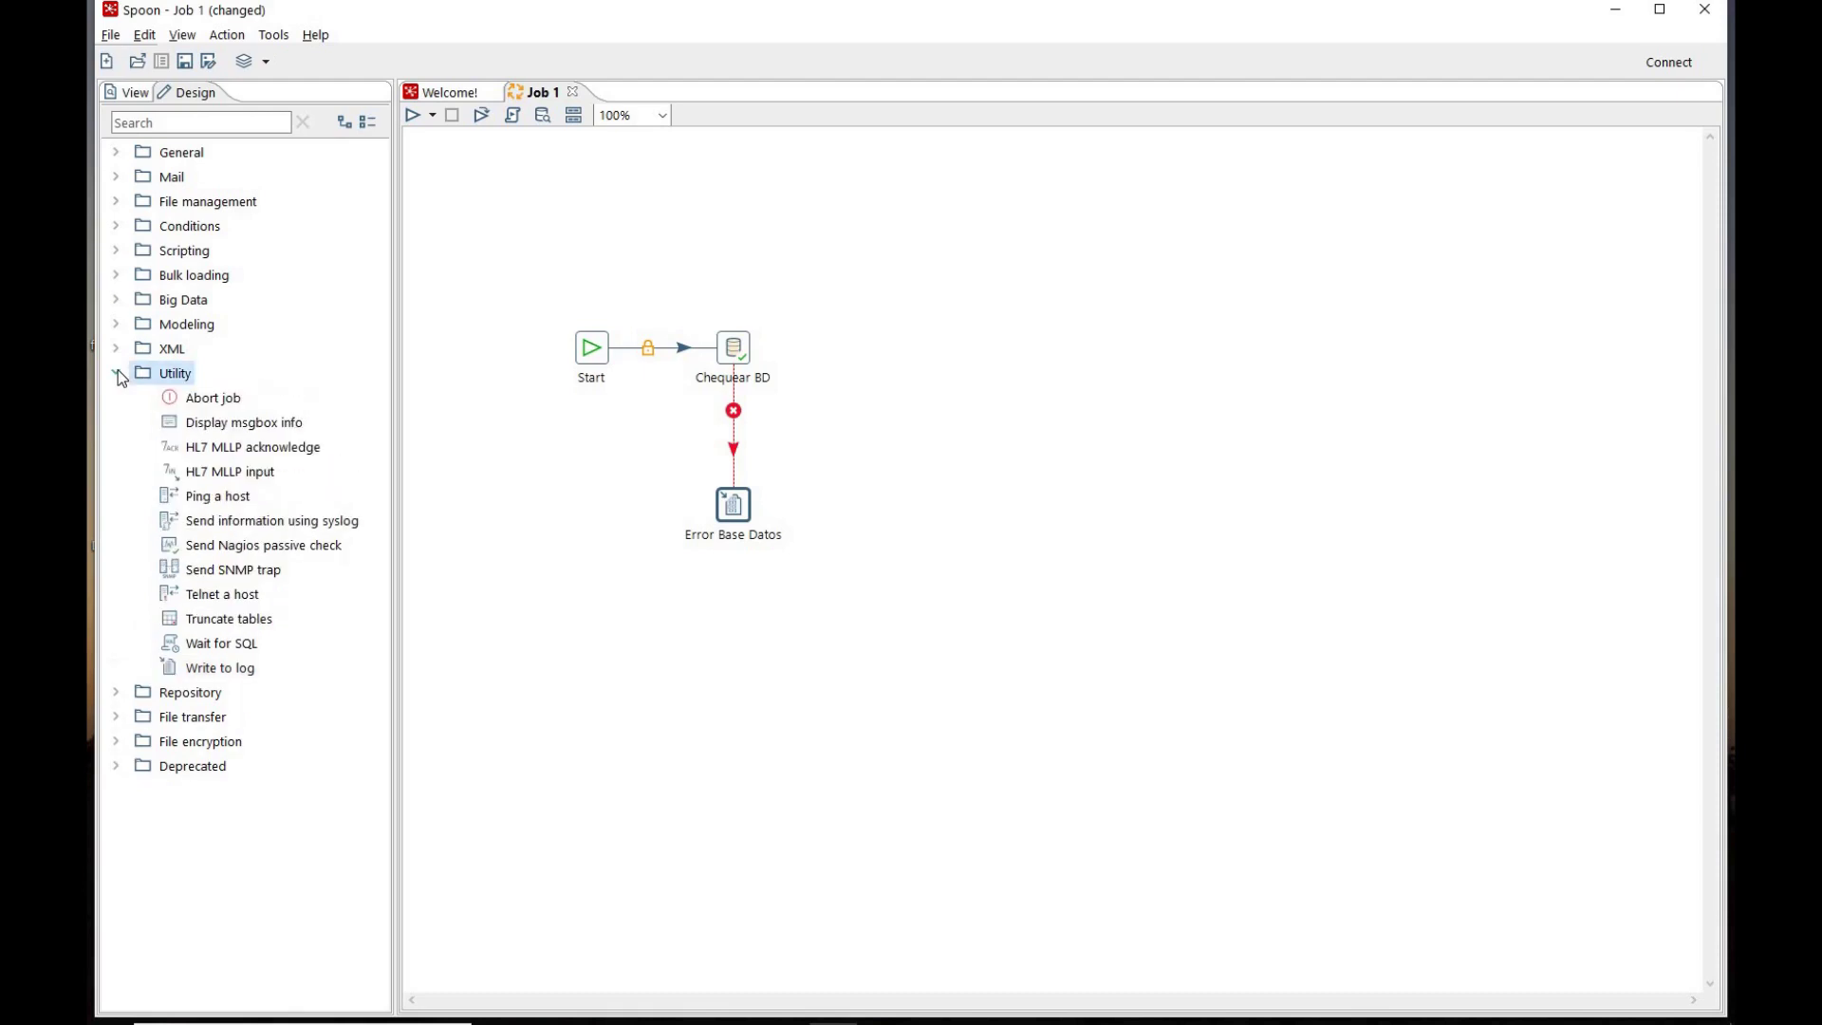
click(116, 375)
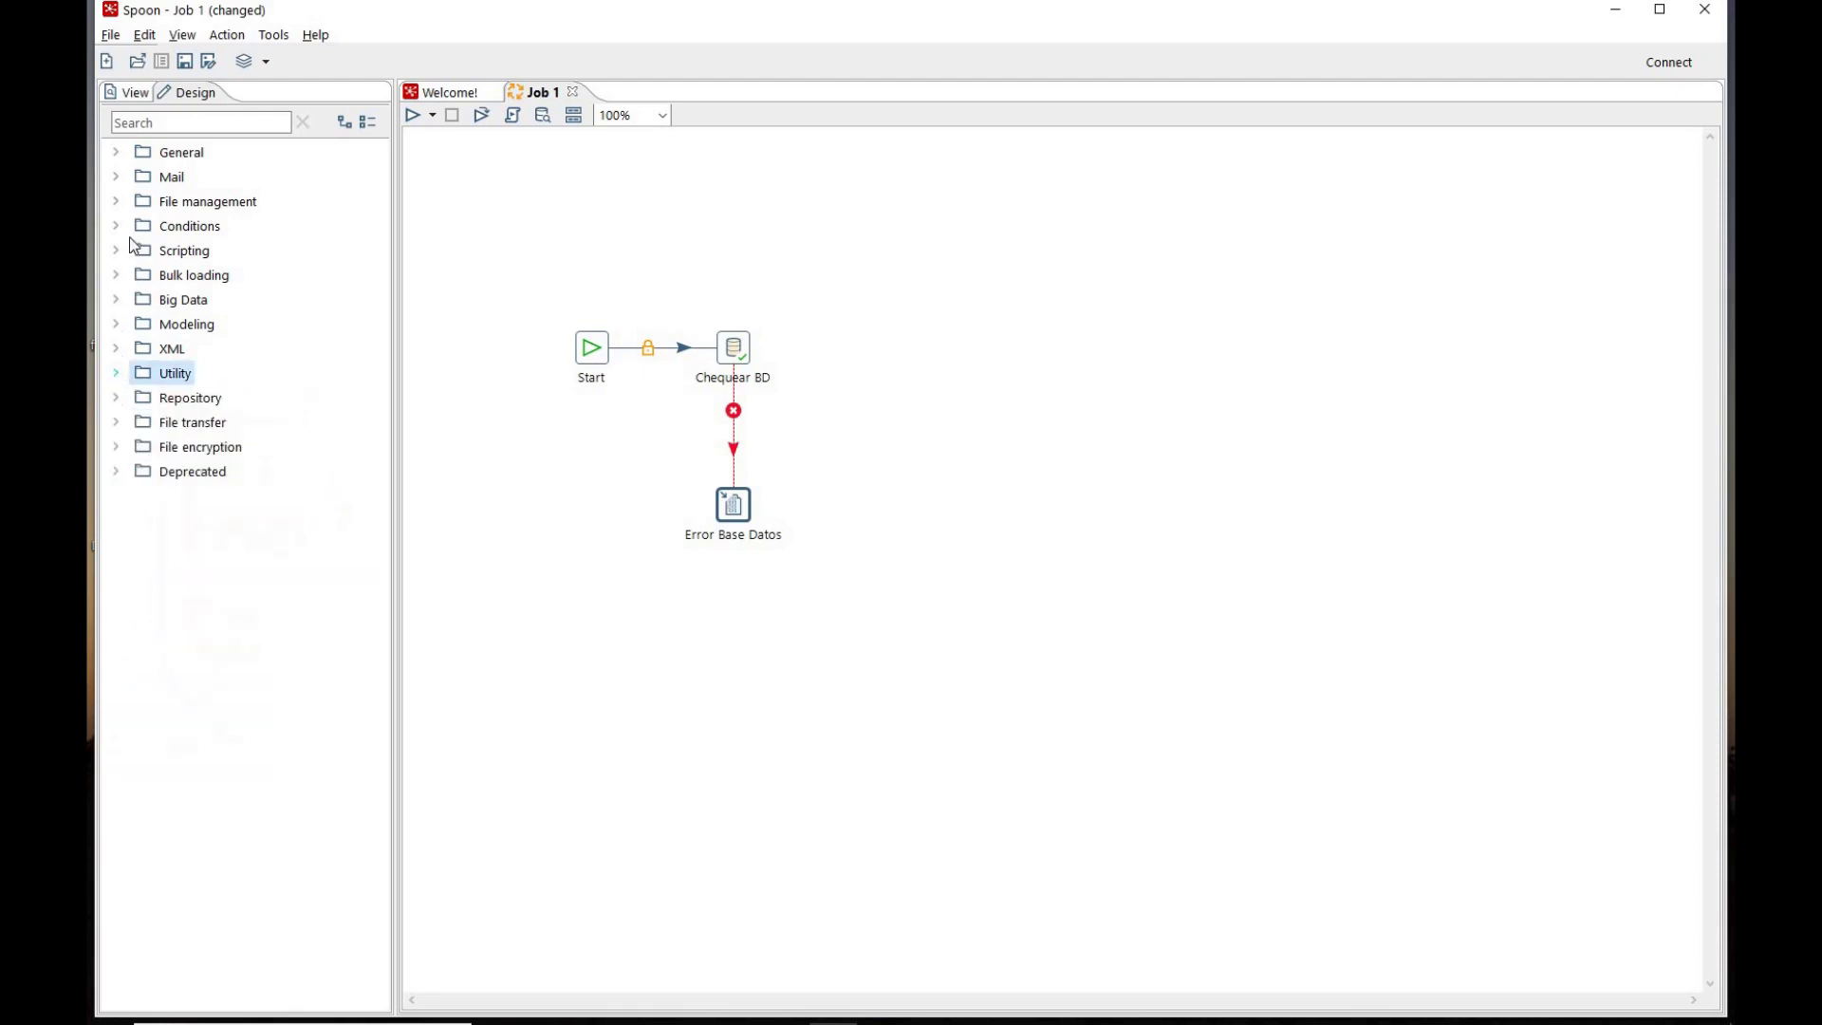
click(117, 227)
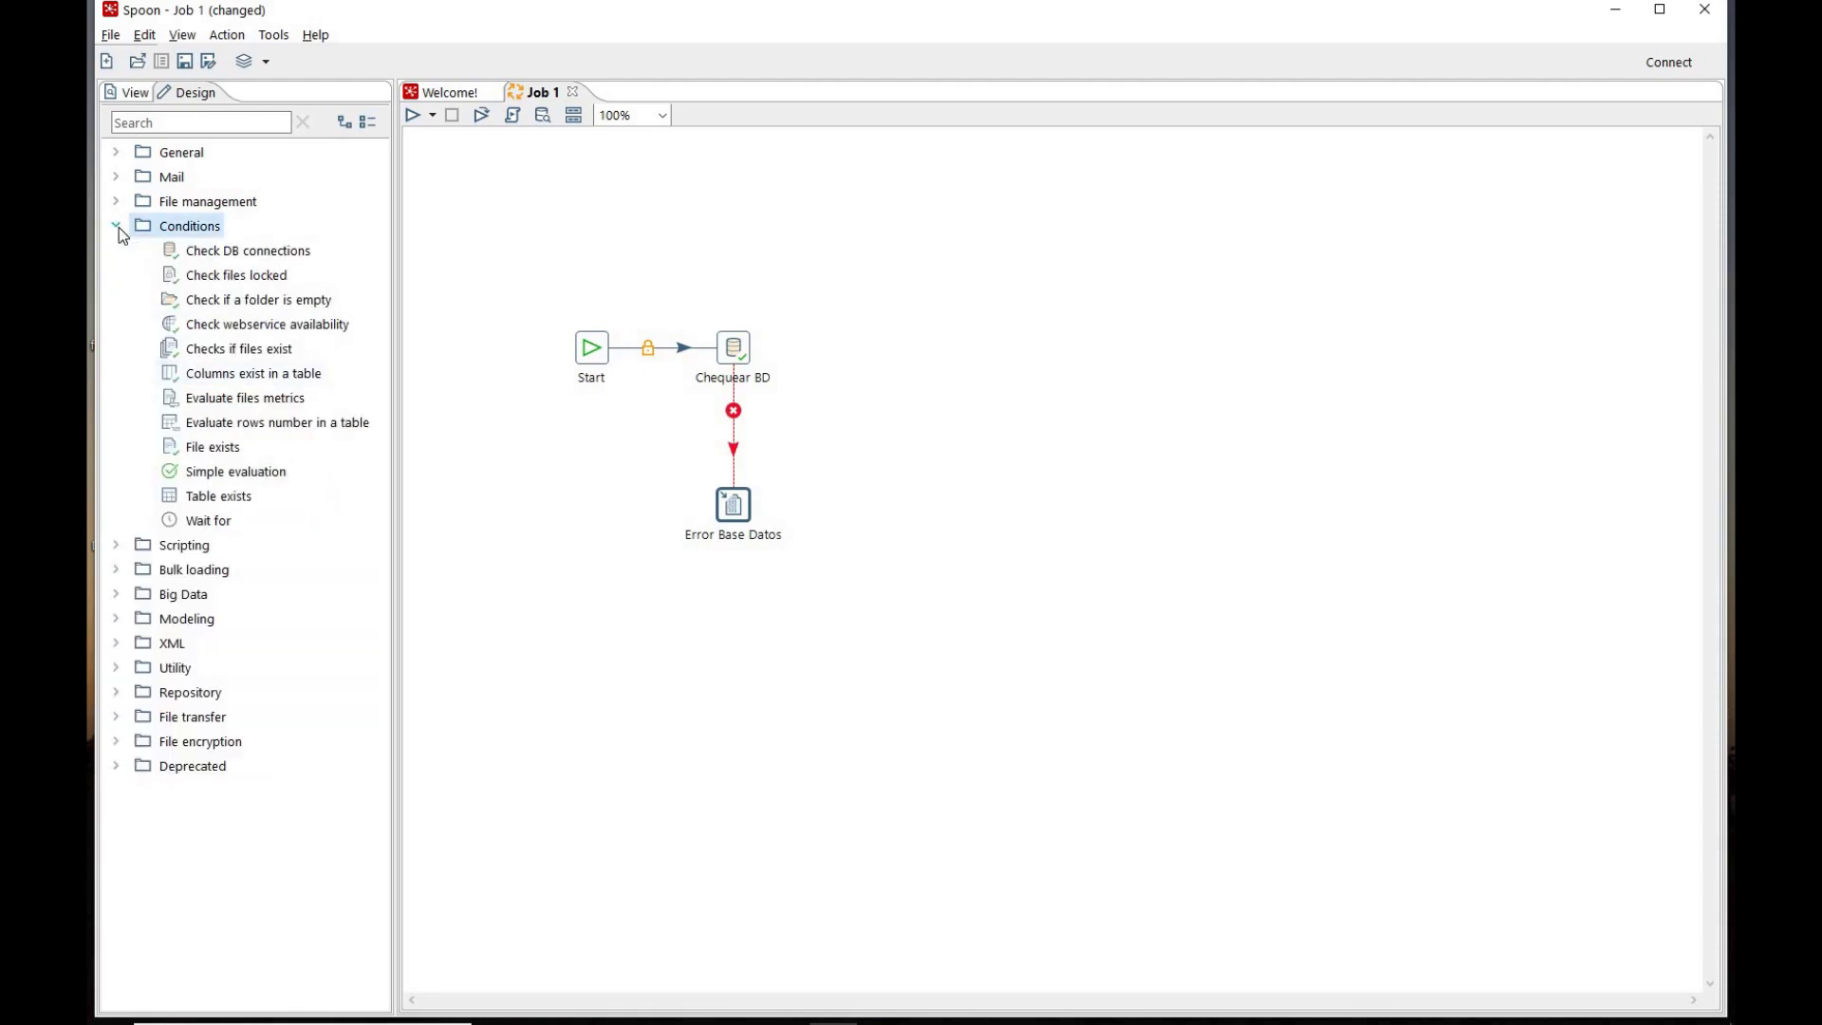
click(118, 226)
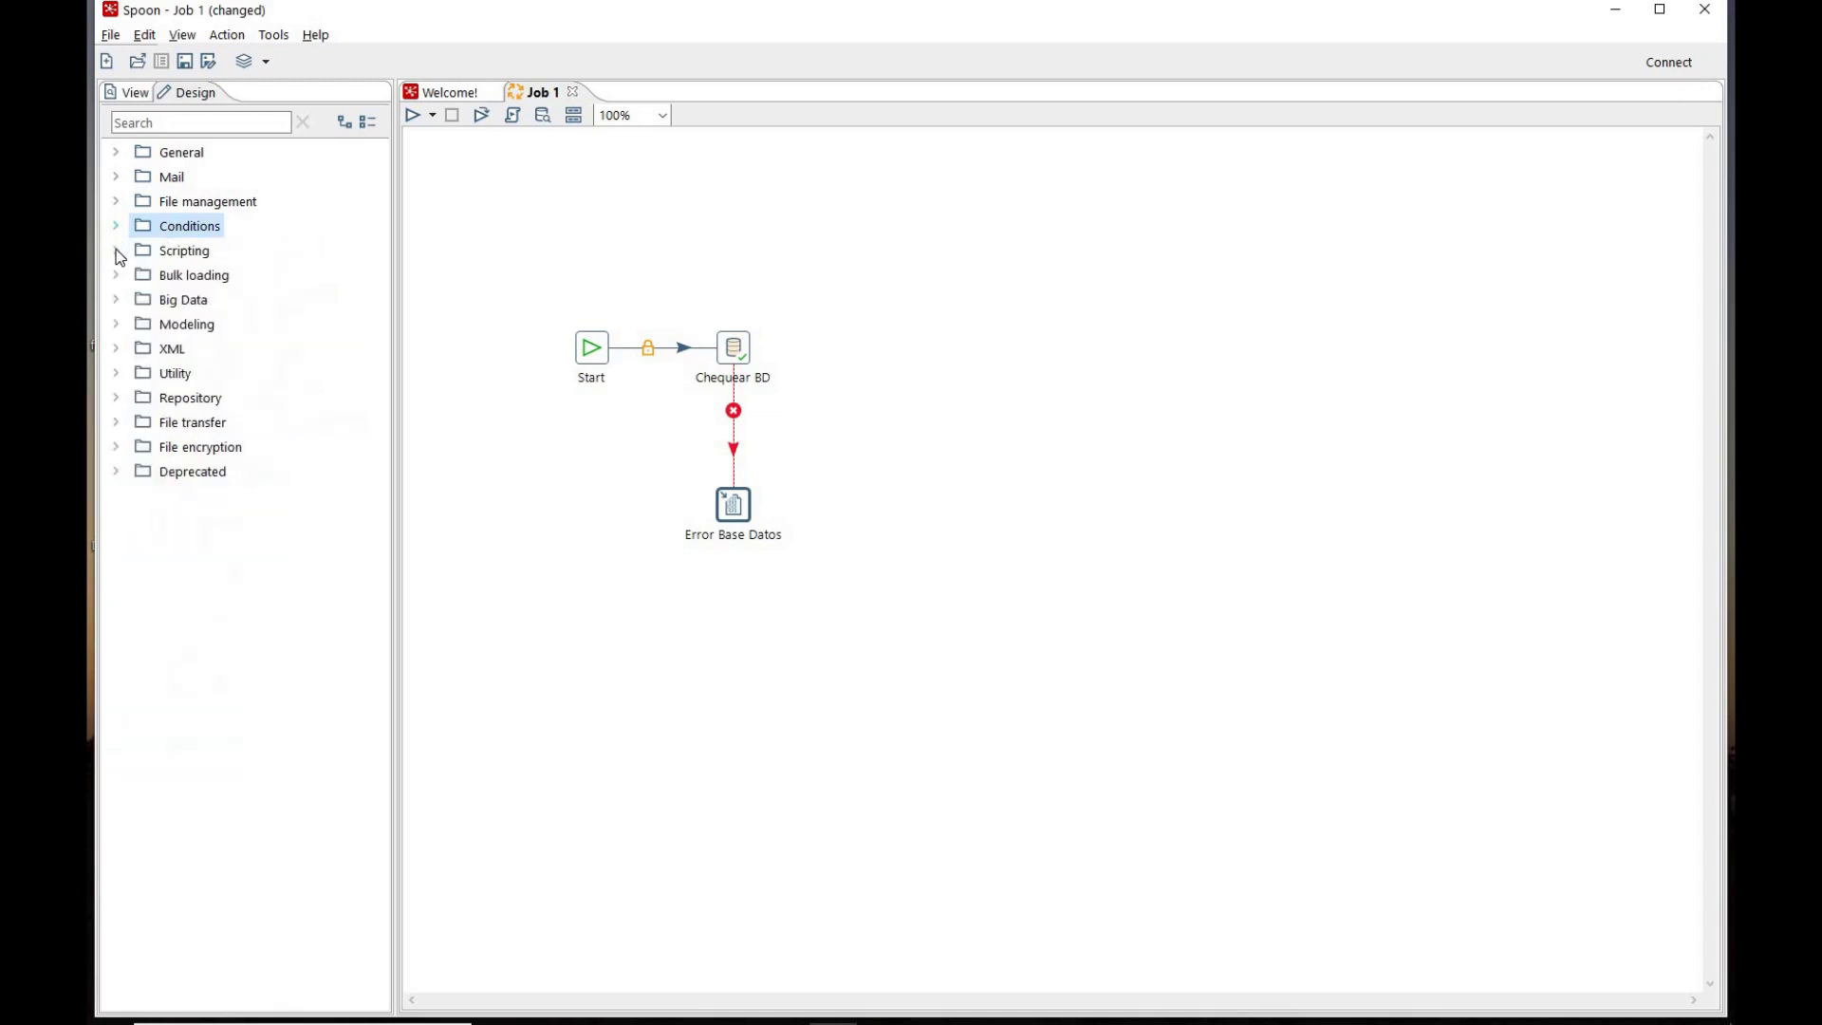
click(116, 251)
drag(198, 330, 895, 347)
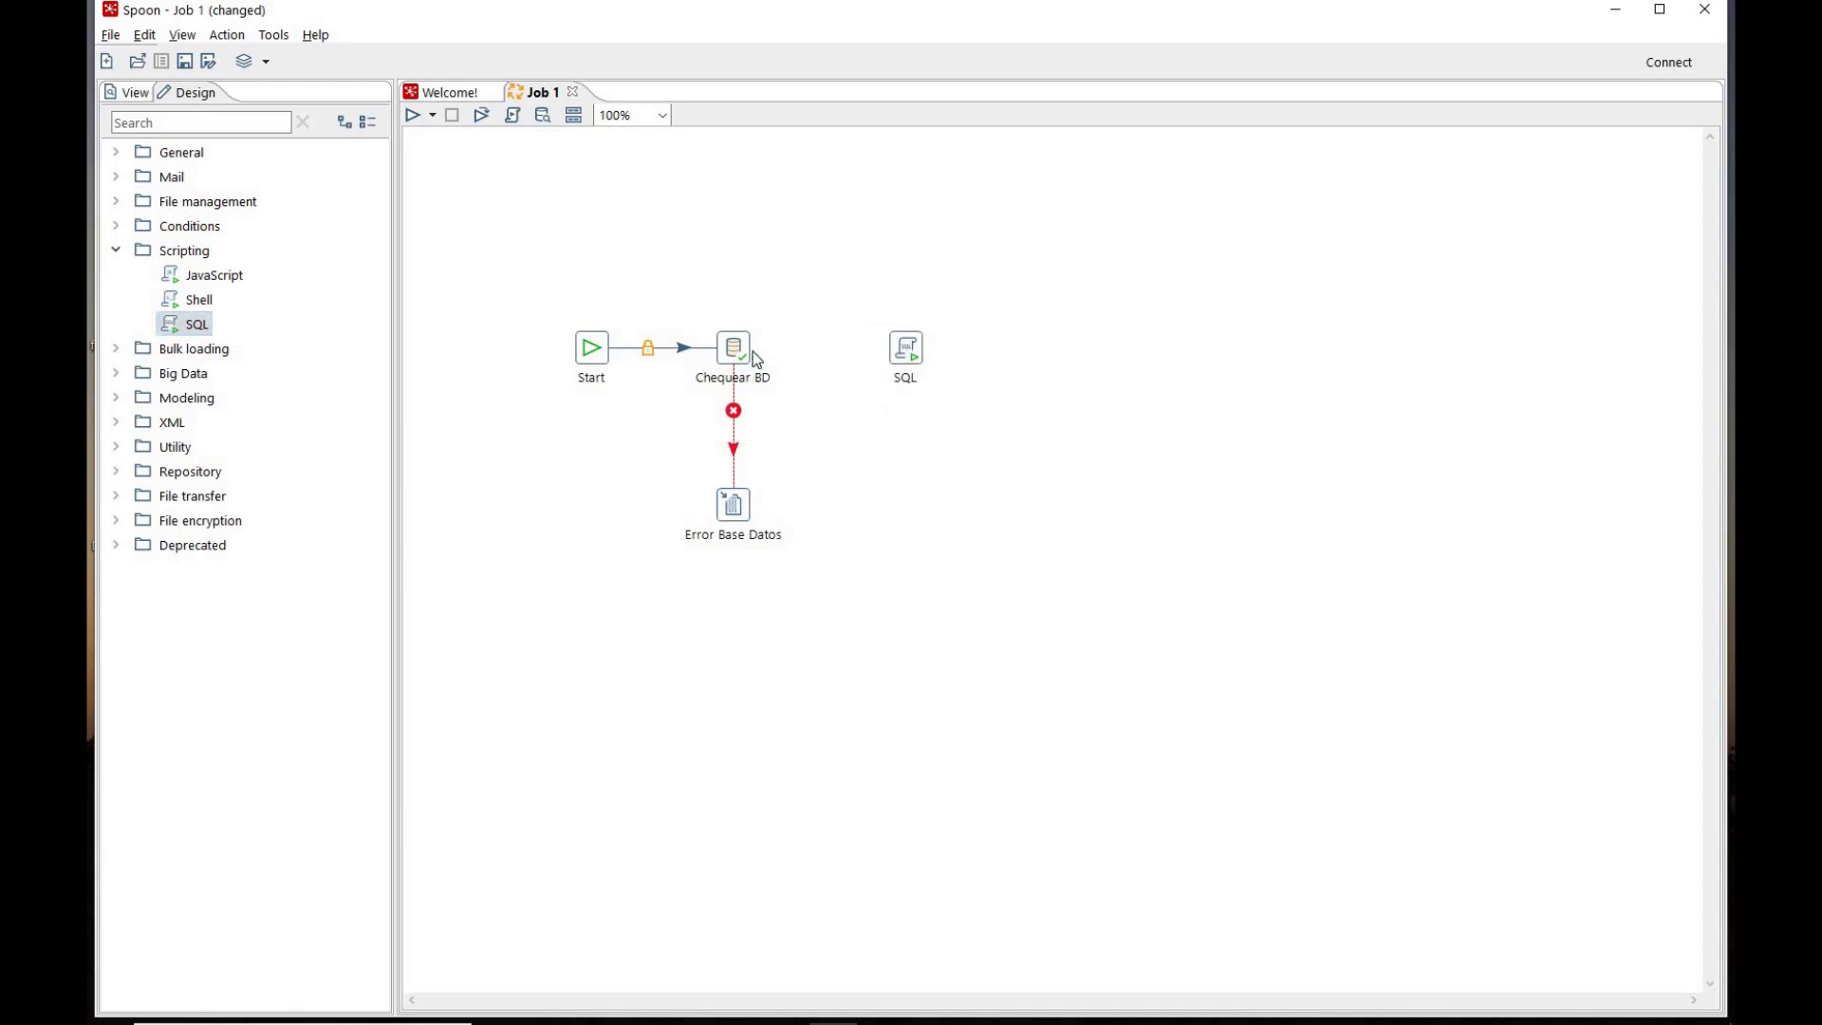
drag(745, 358, 906, 353)
Step: Name the SQL entry "Crear tabla temporal" and assign it the "Conexión prueba" connection
double_click(907, 349)
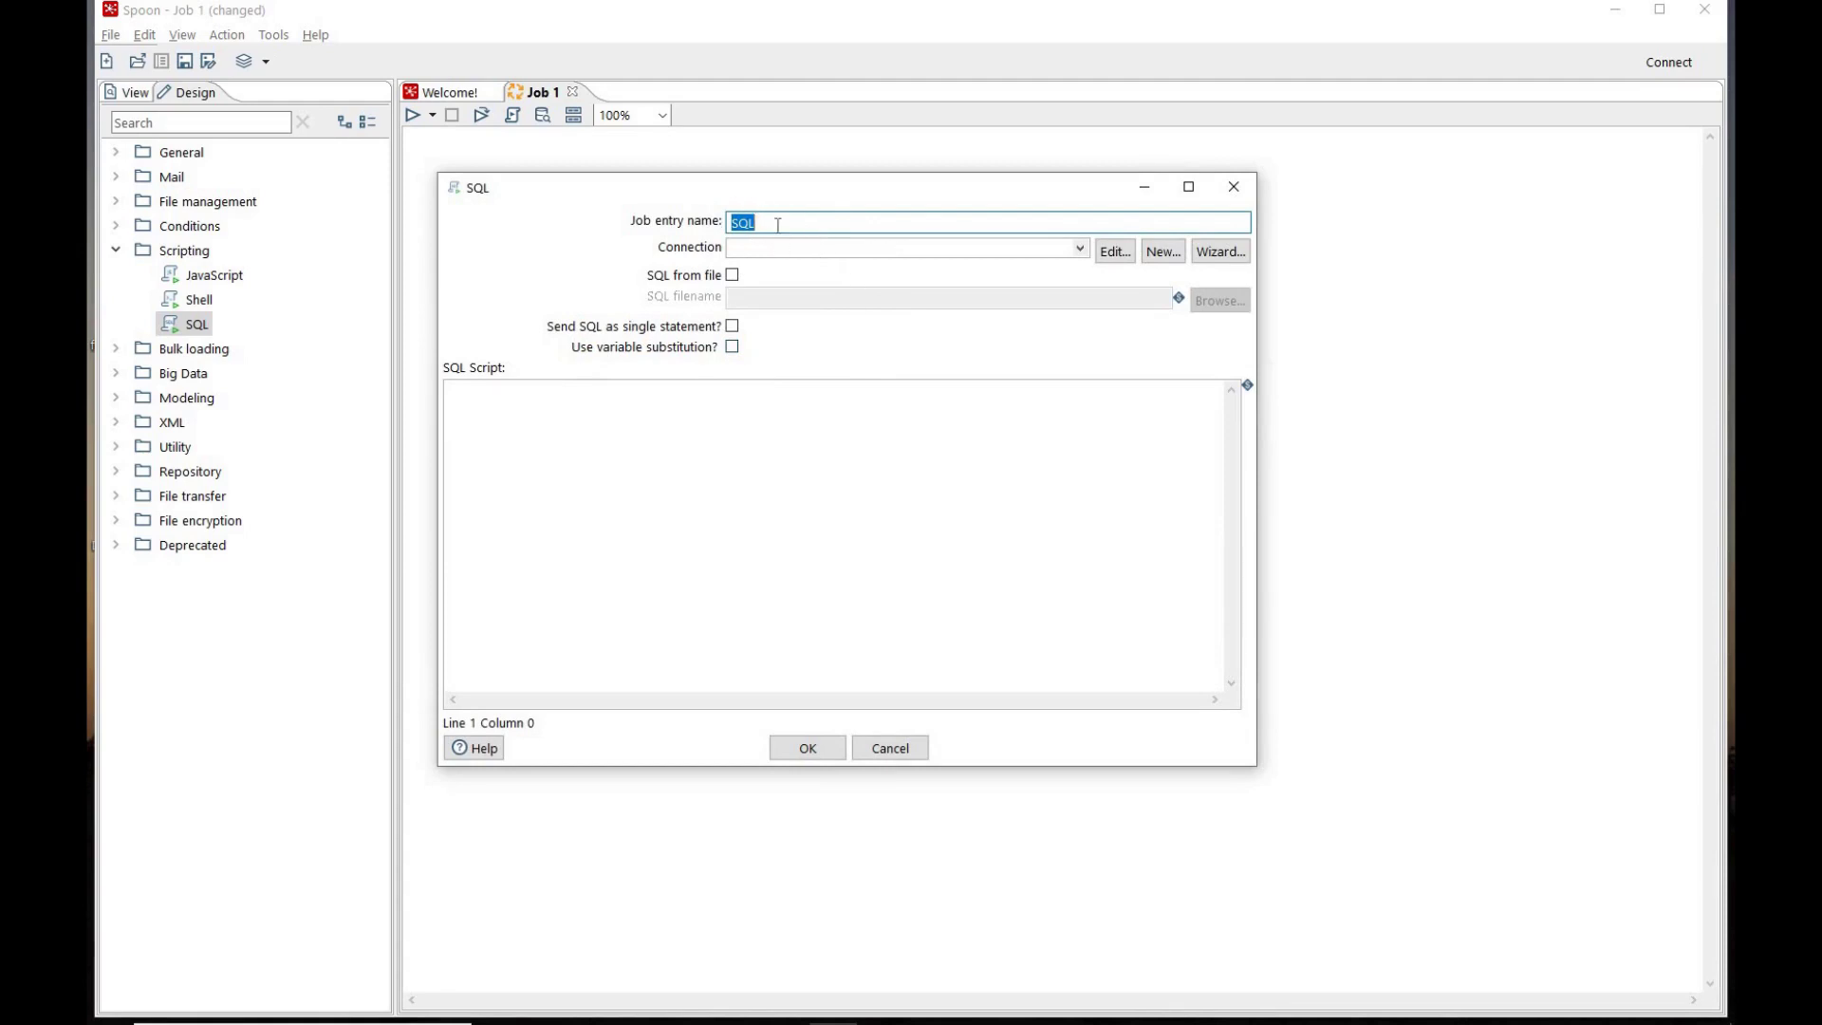
text(Crear tabla temporal)
click(1080, 251)
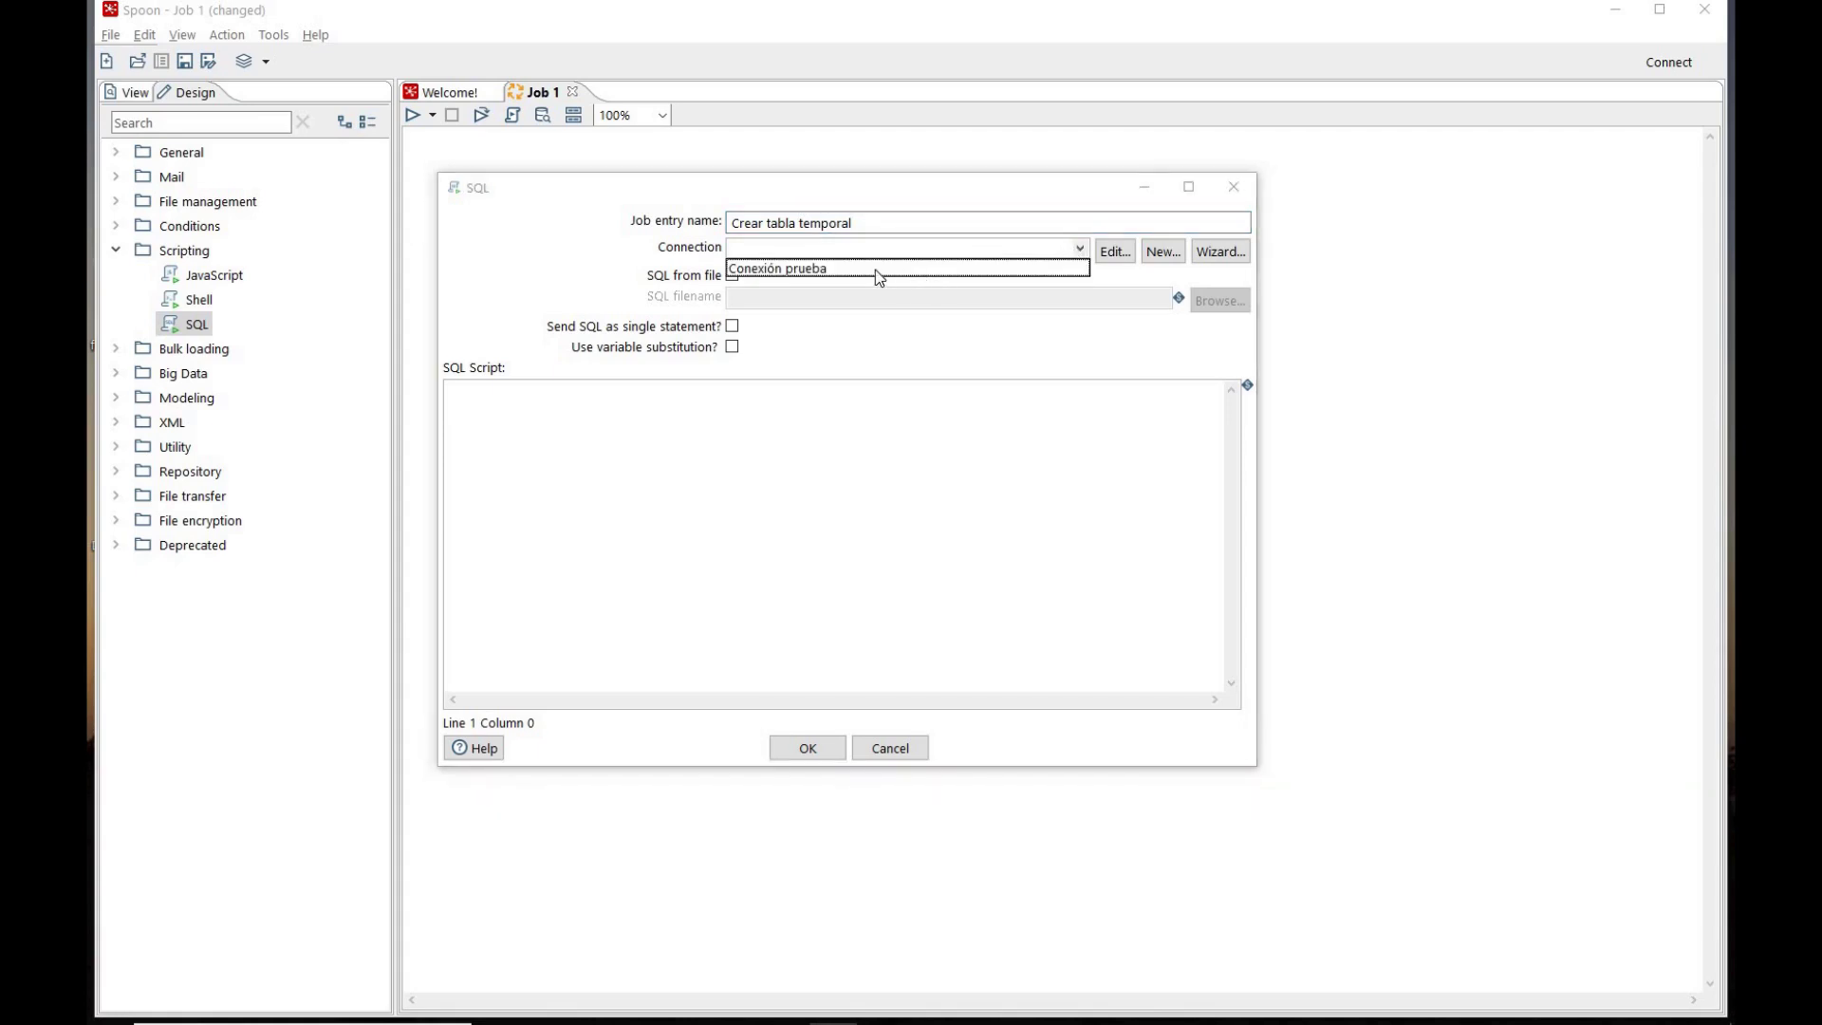
click(878, 273)
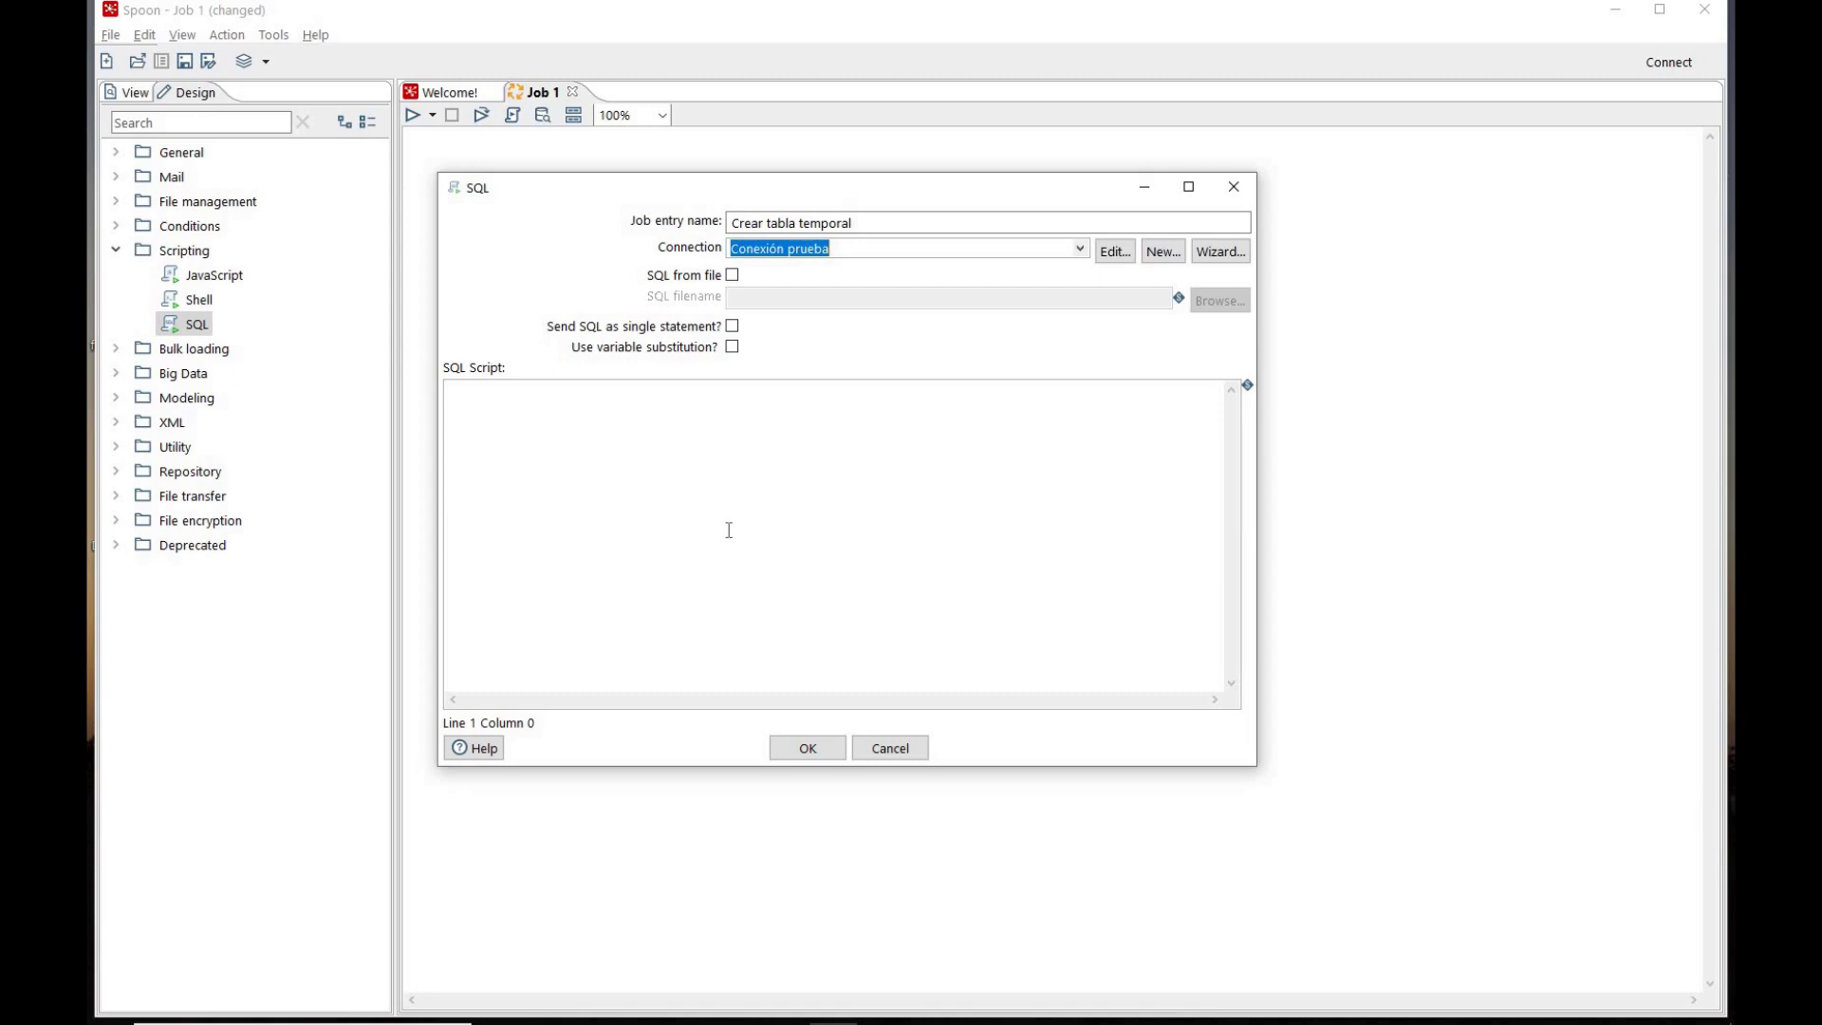
Step: Enter an SQL script that drops dim_tiempo if it exists and recreates it with fecha, año, mes, dia_mes, nombre_mes and dia_semana columns
click(729, 530)
text(drop table if exists dim_tiempo;  create table if not exists dim_tiempo (     fecha       varchar(8) not null primary key,       año           Int,     mes         Int,     dia_mes     Int,     nombre_mes      varchar(20),     dia_semana      Int);)
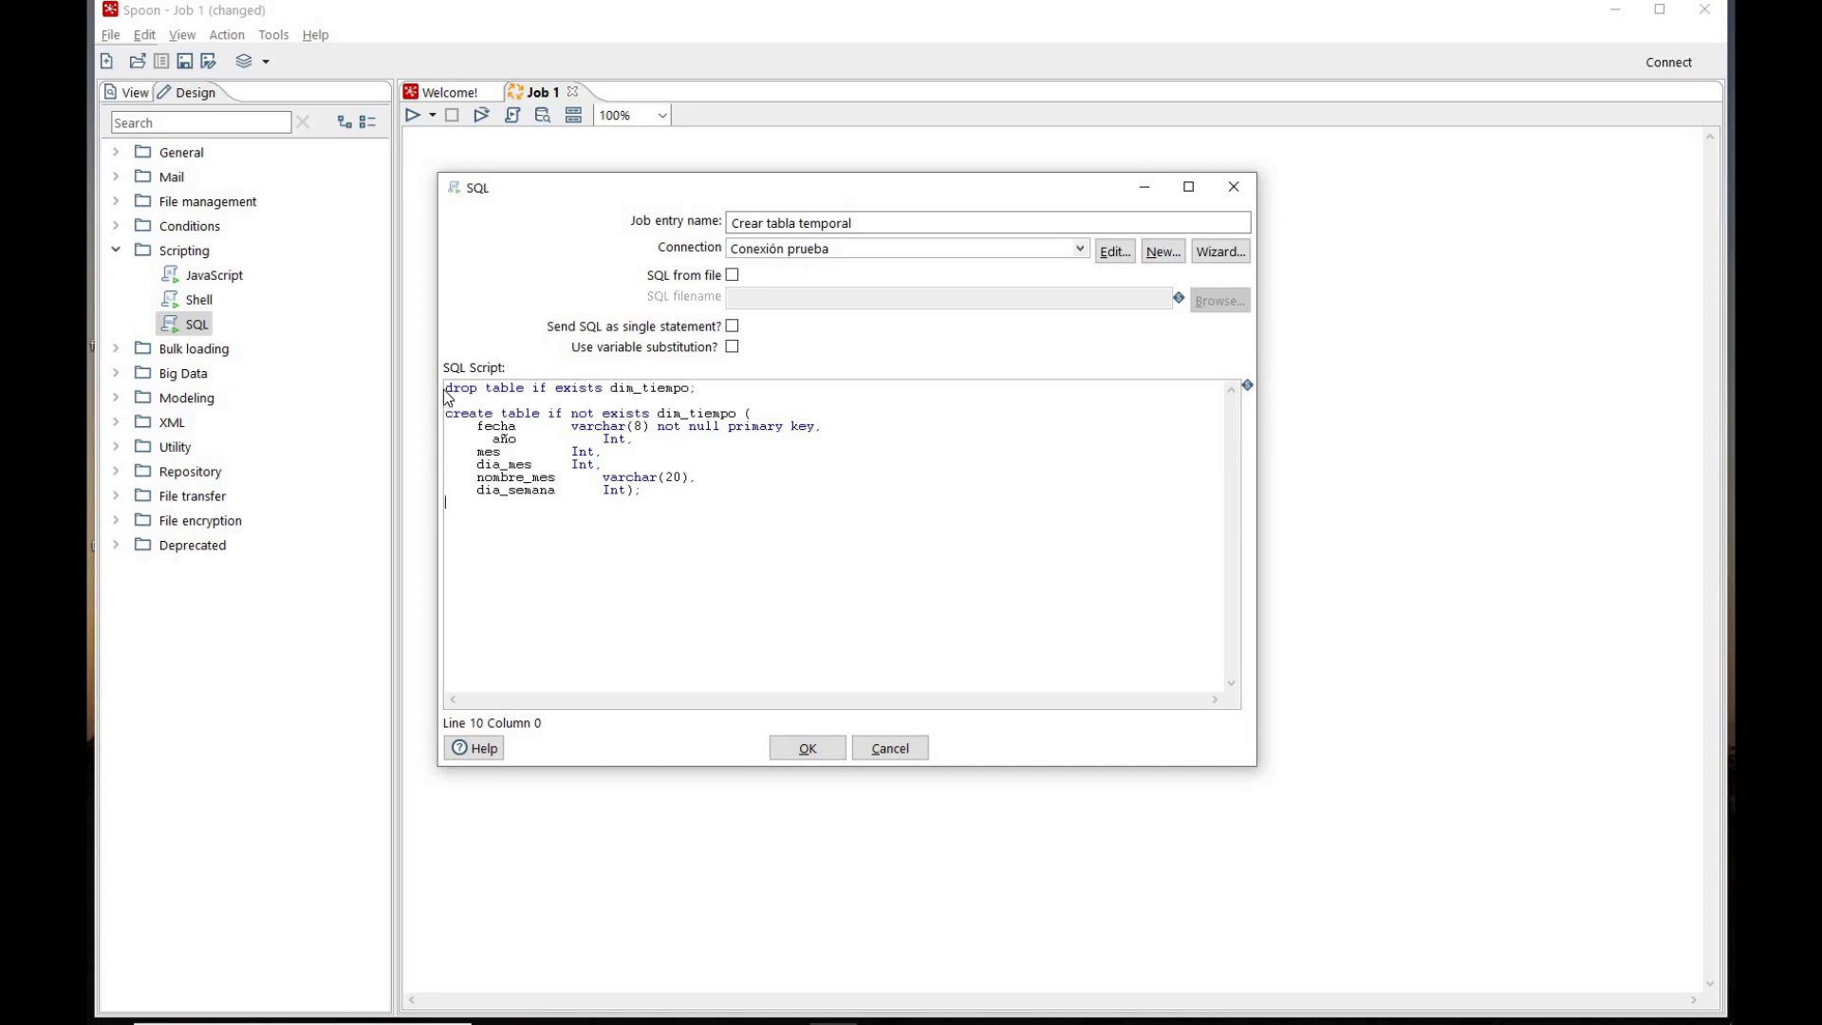
drag(450, 389, 712, 396)
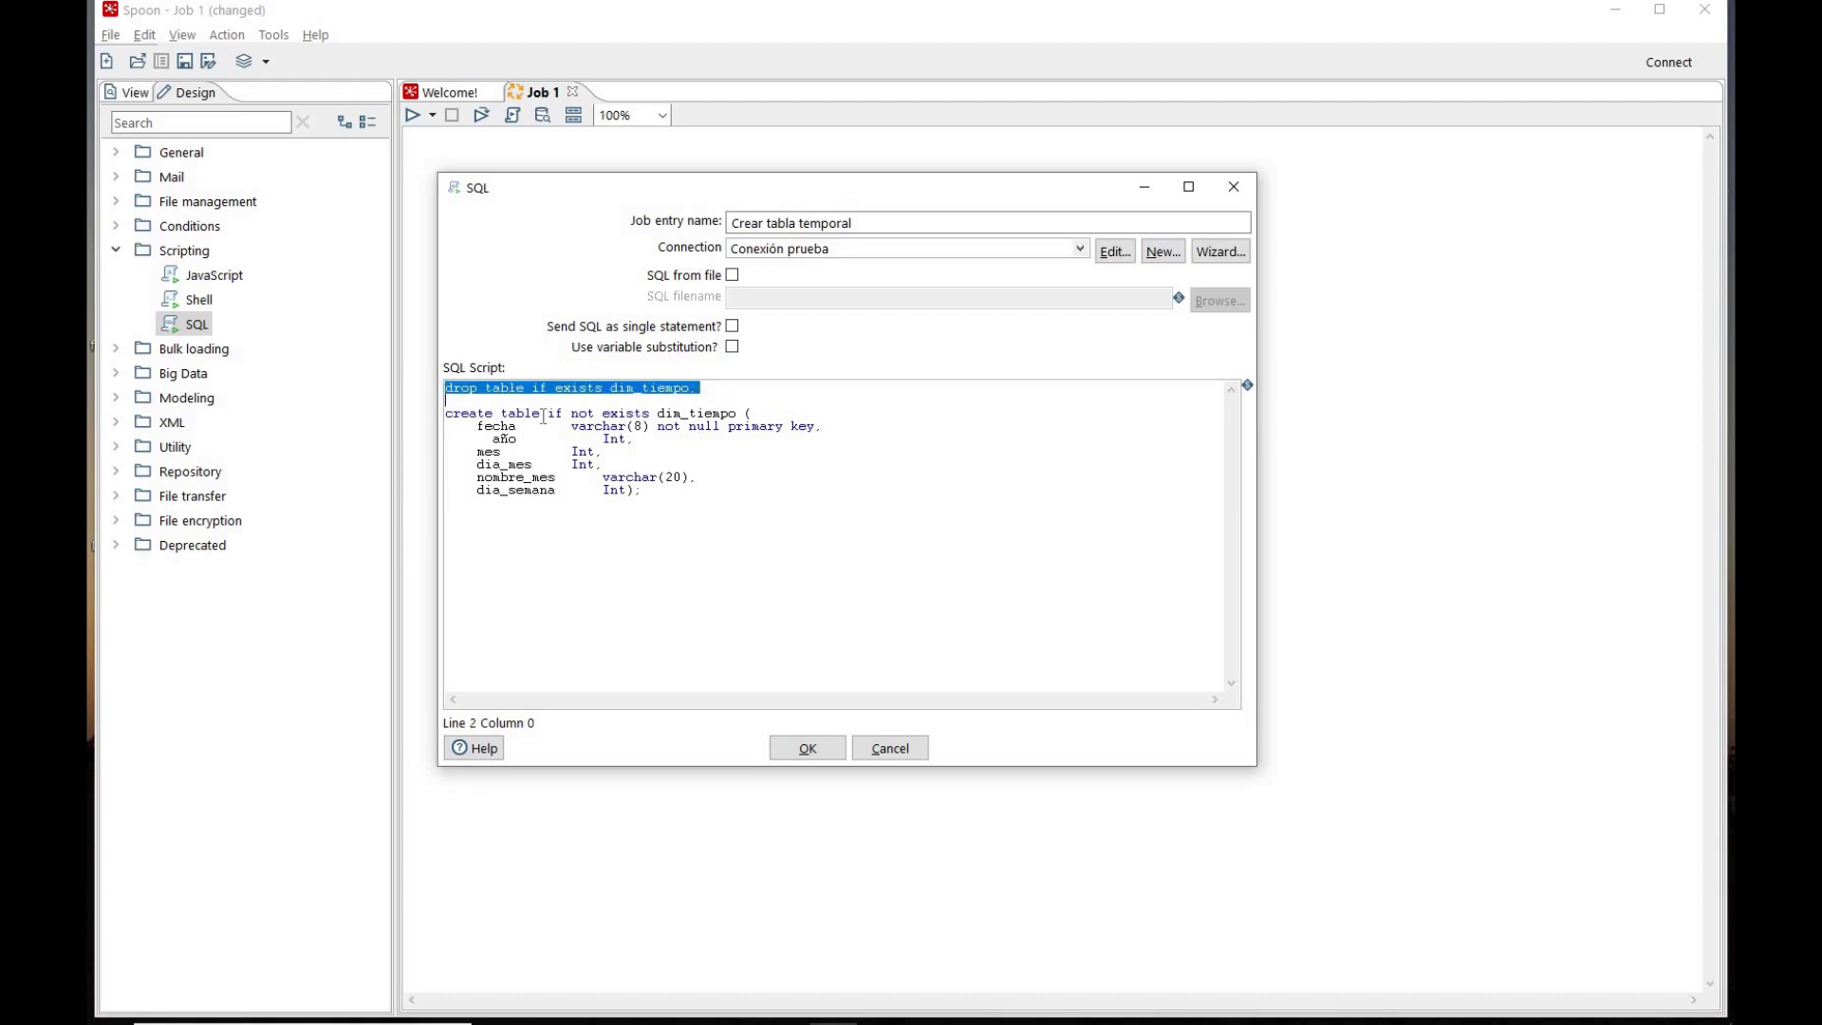
drag(548, 416, 652, 415)
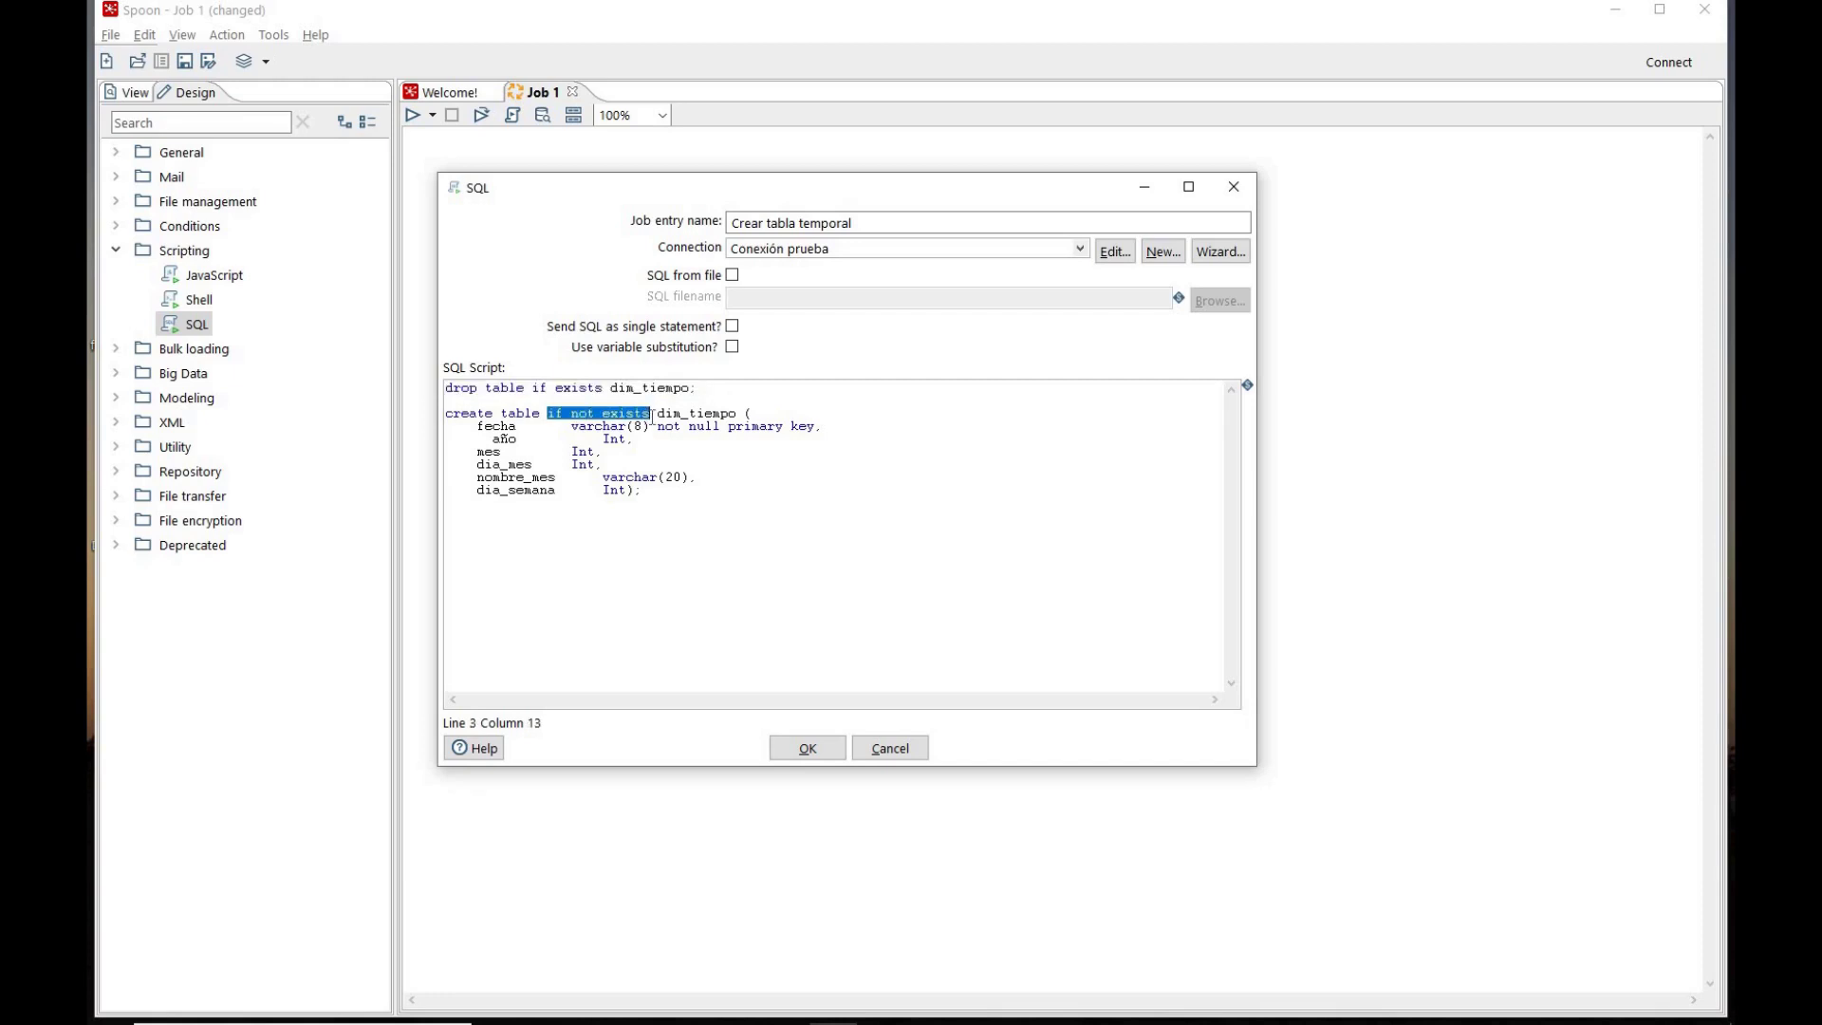
click(690, 465)
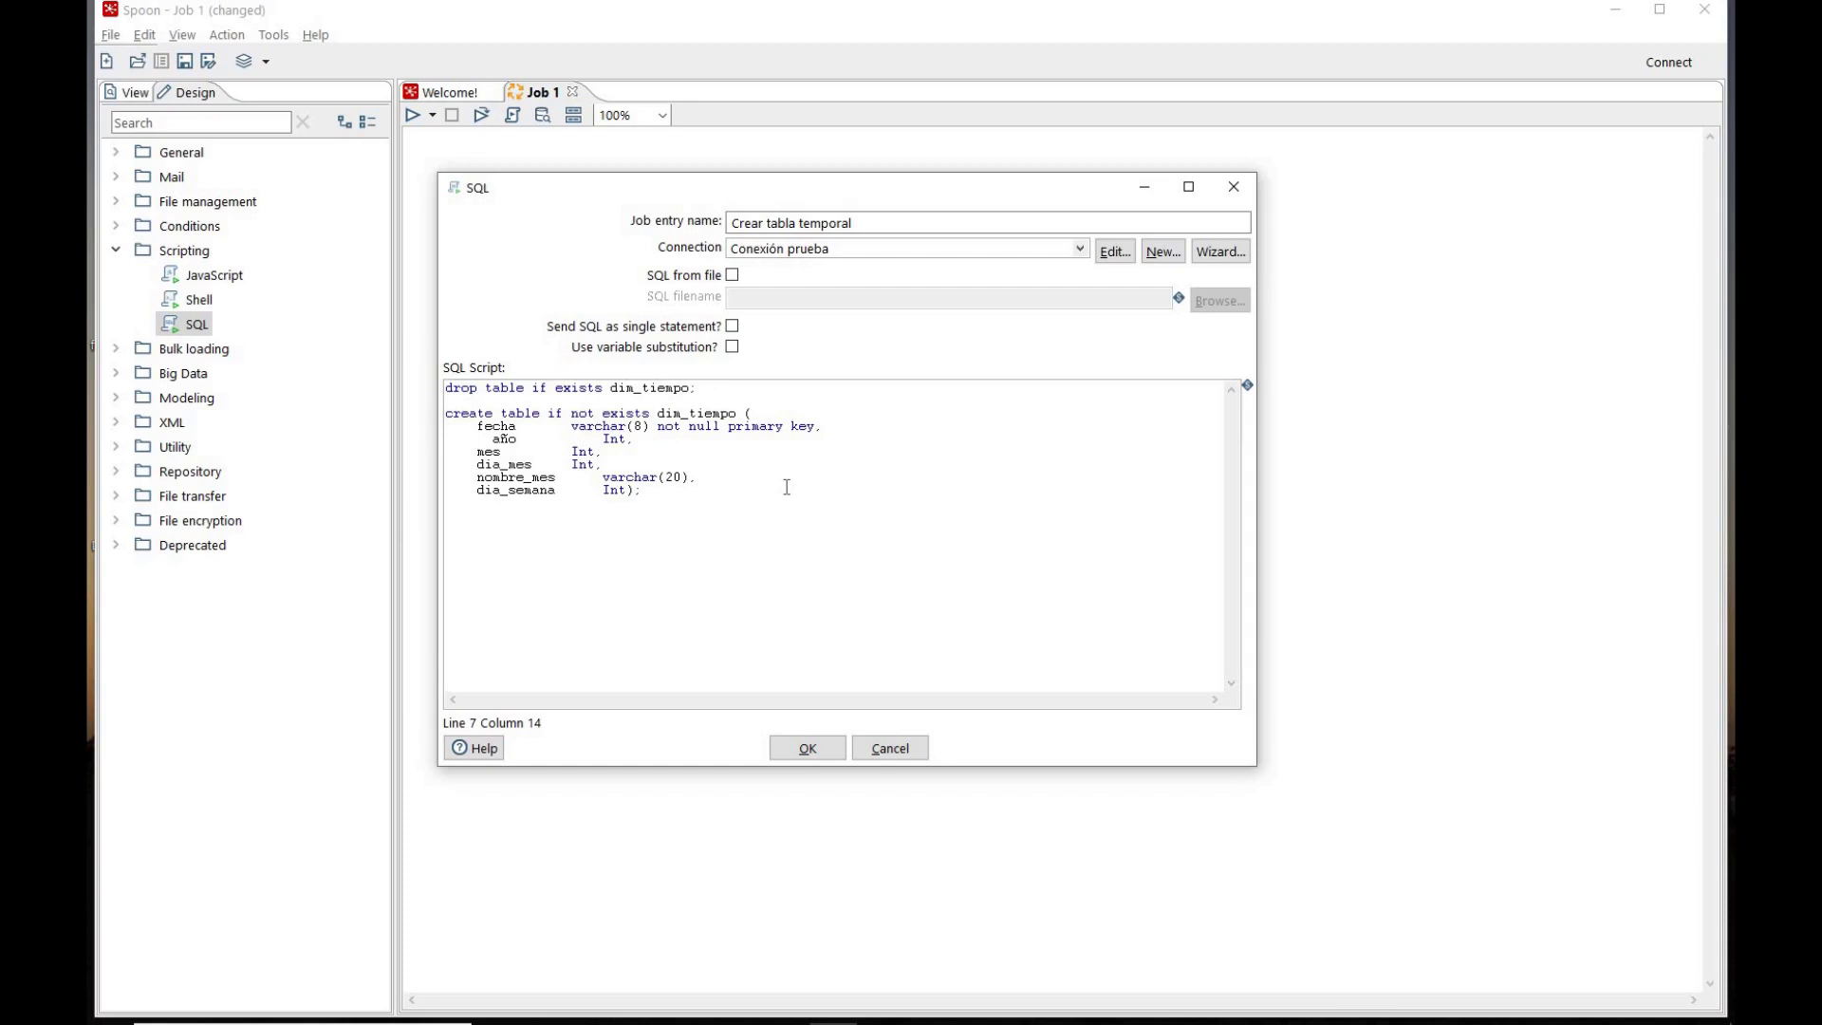
Step: Align the column names and data types in the dim_tiempo script by removing extra spacing, and accept the SQL entry's settings
click(491, 438)
key(BackSpace)
key(BackSpace)
click(604, 441)
key(BackSpace)
key(BackSpace)
key(Delete)
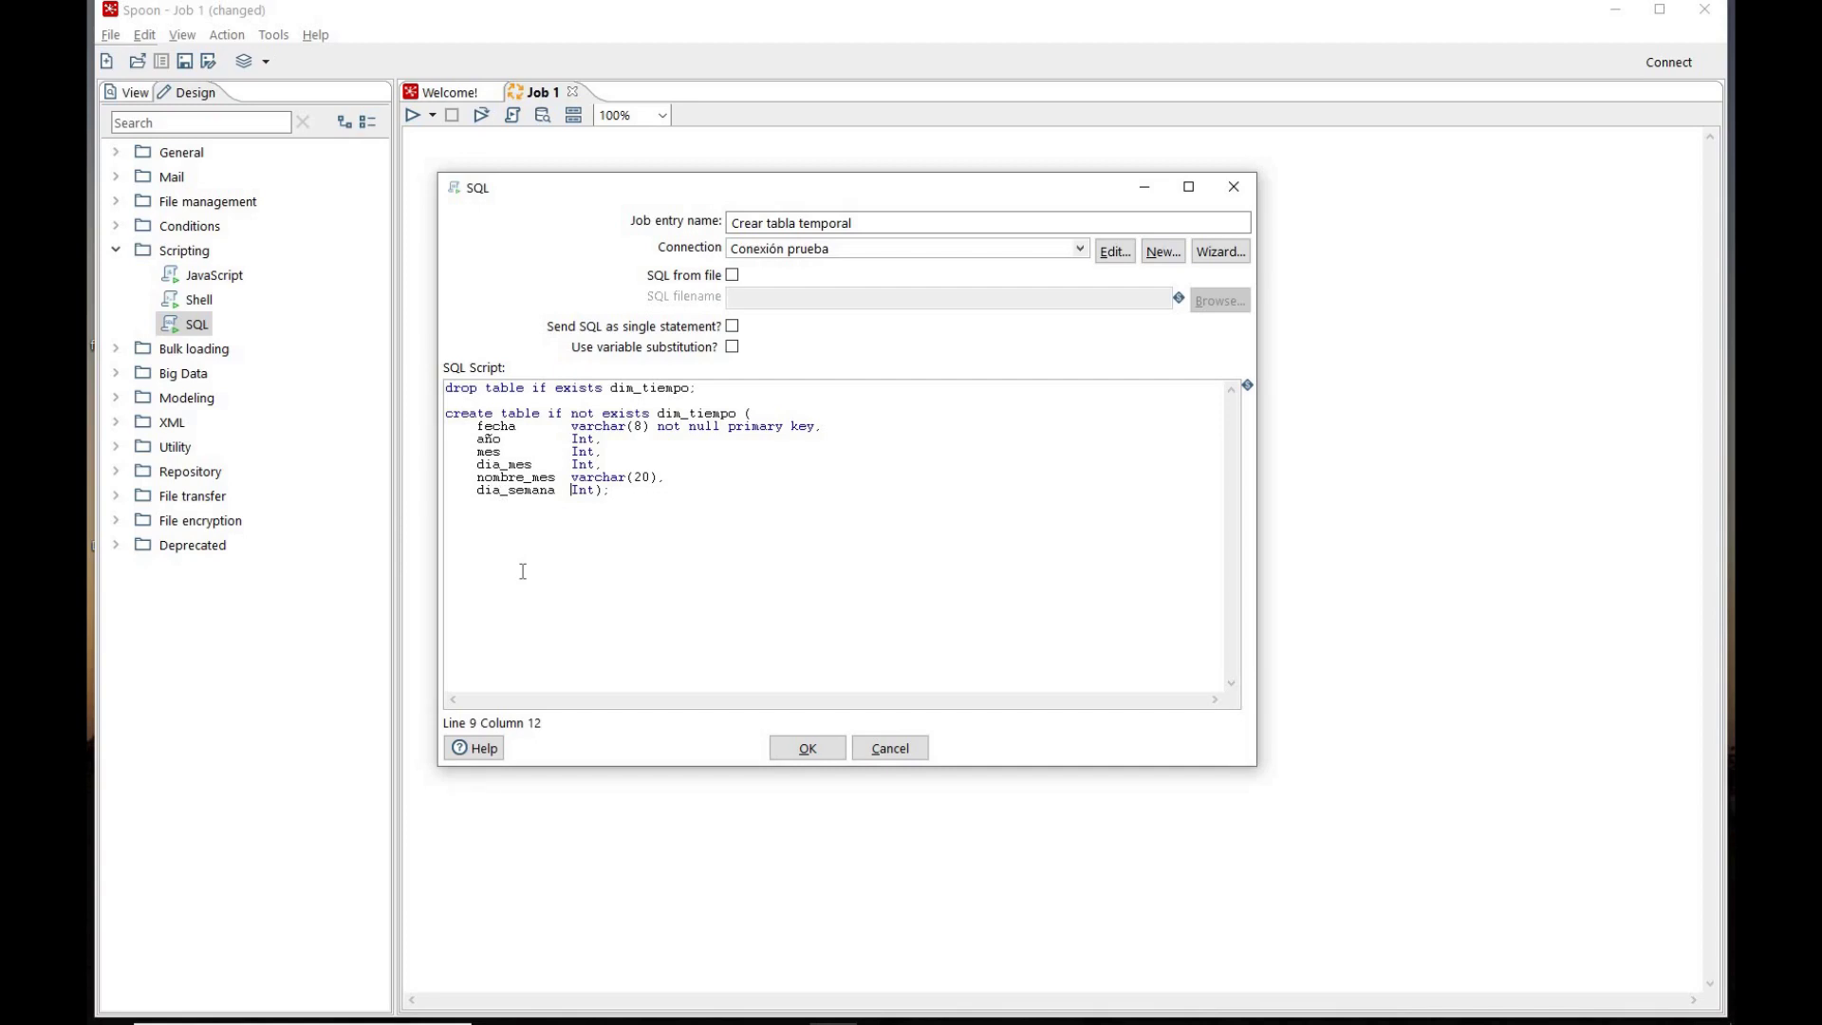
click(797, 749)
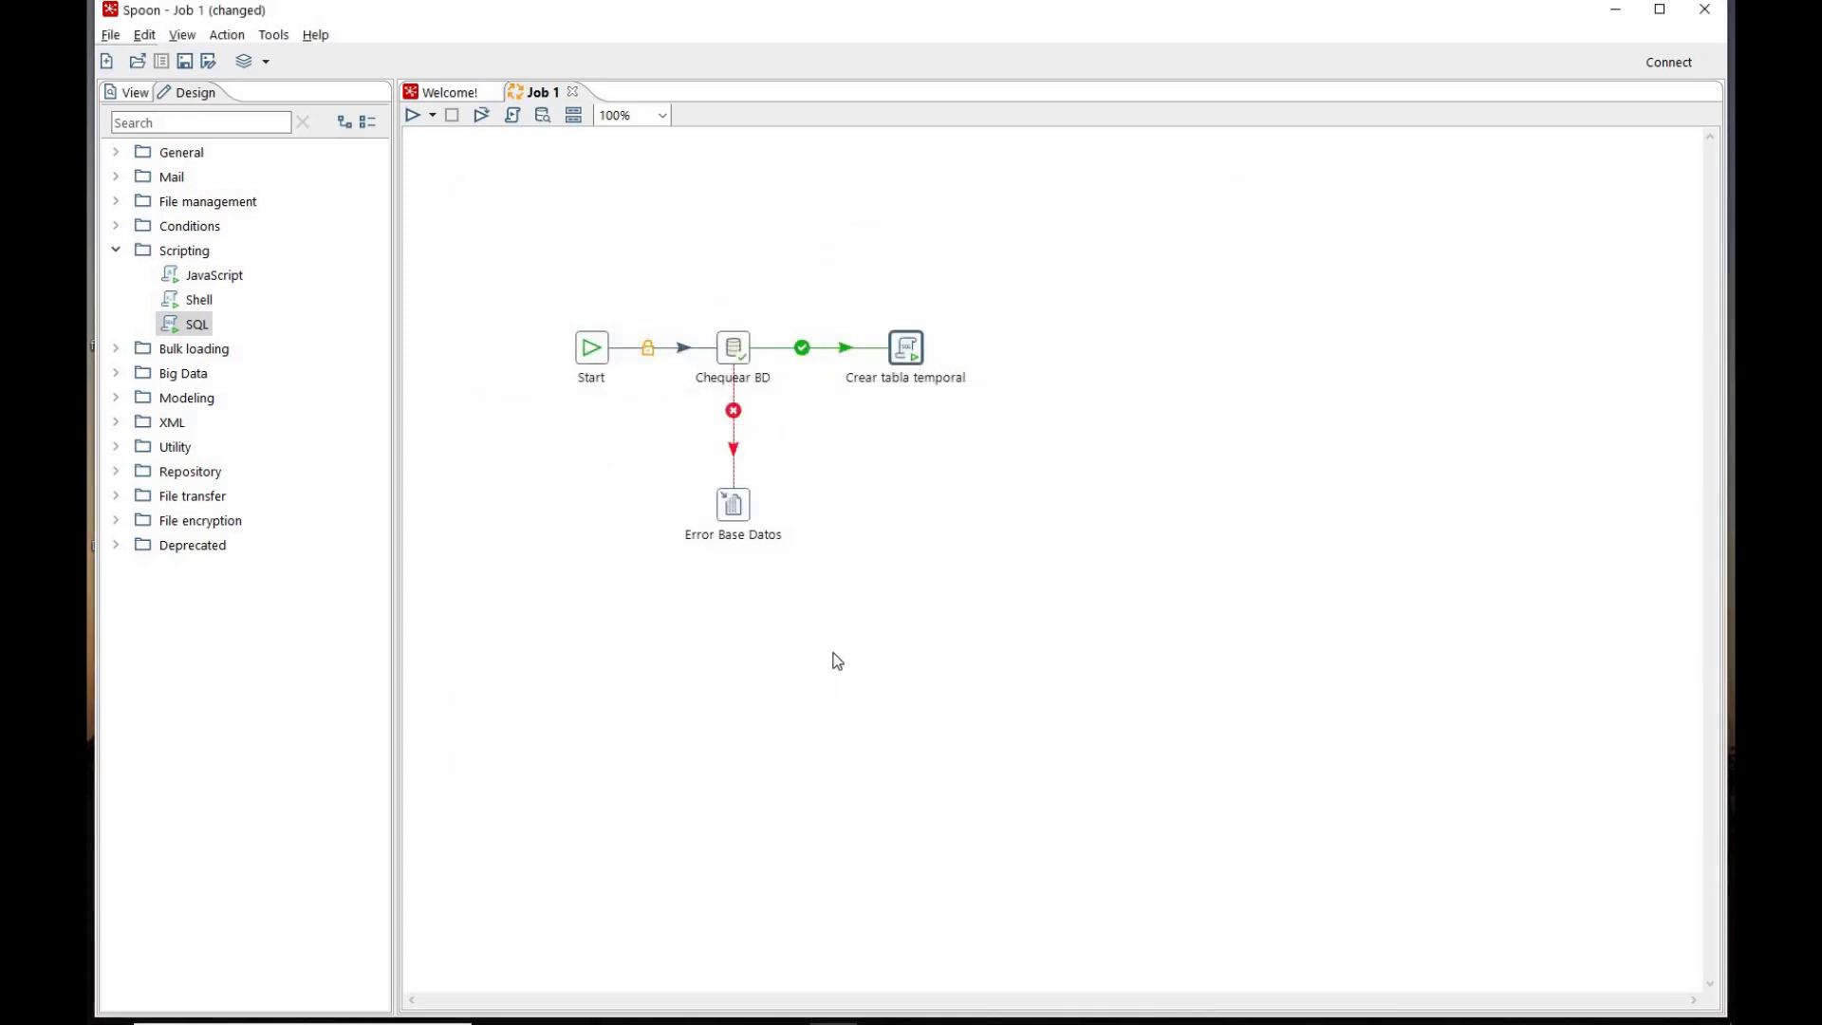
Step: Save the job as "Job-Creacion-Tabla-Temporal" in the ClasePentaho folder
click(112, 36)
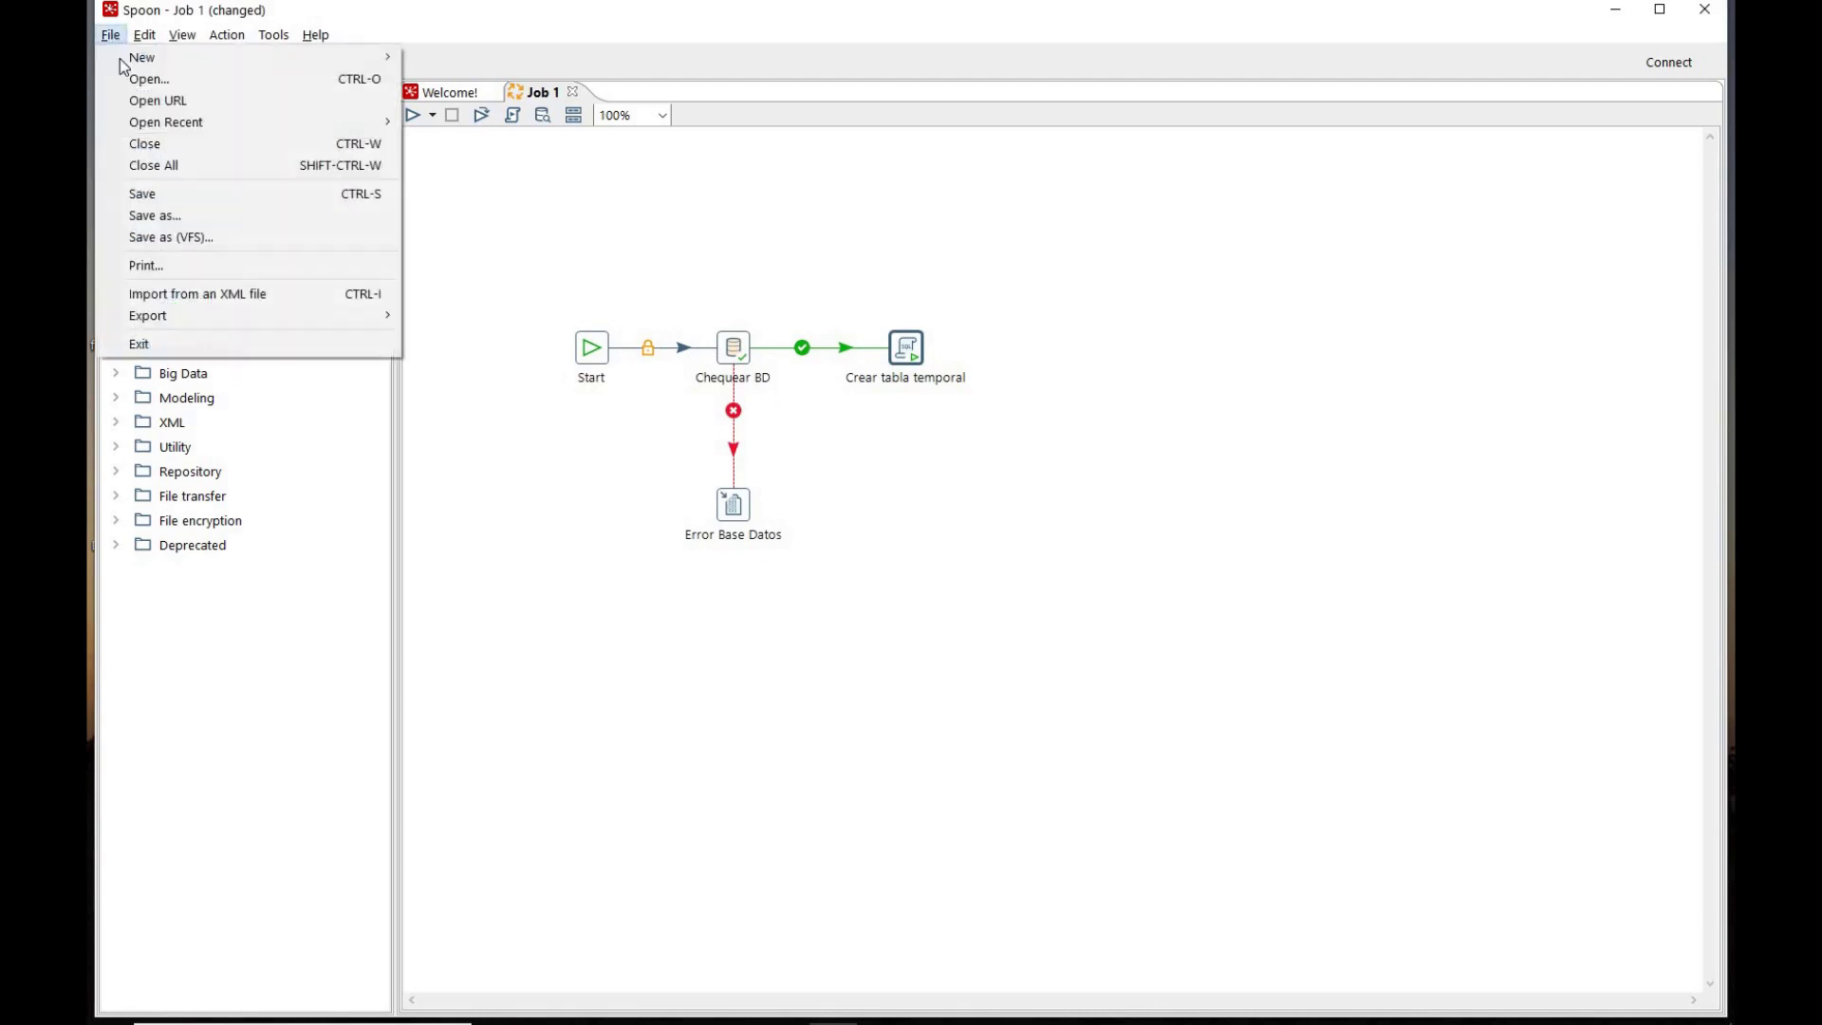
click(181, 214)
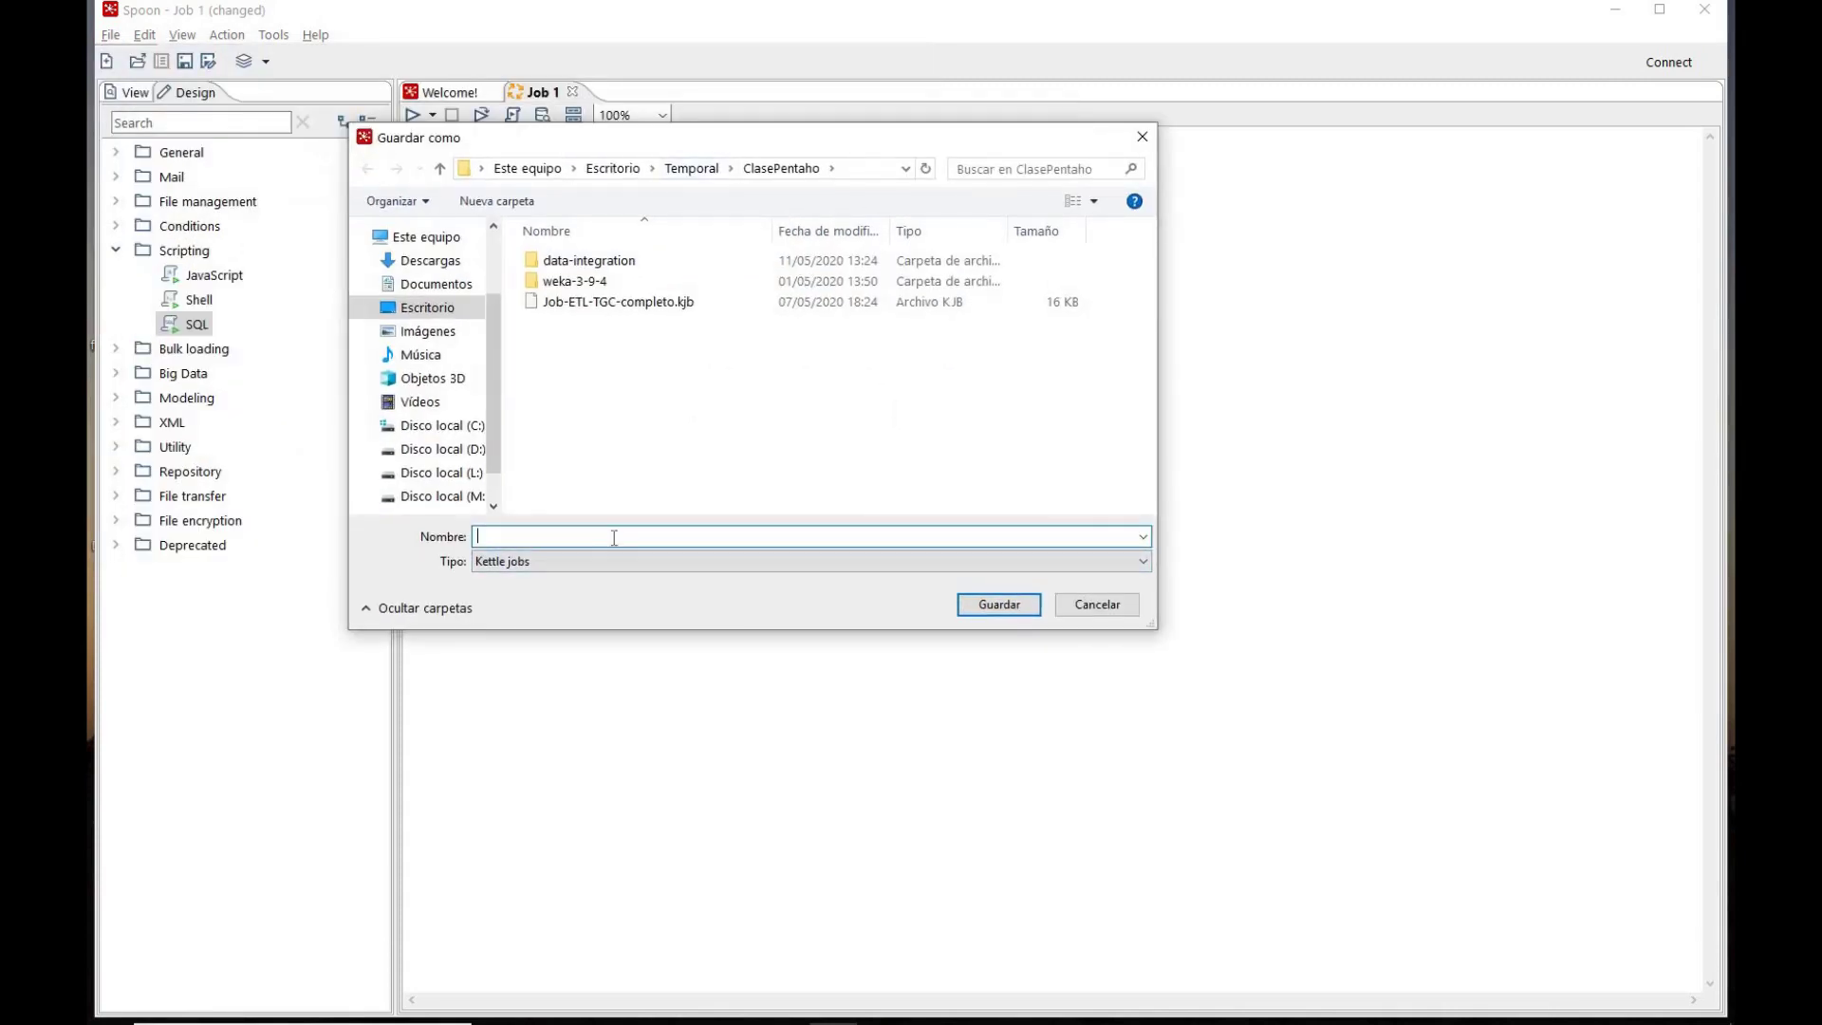
text(Job-Creacion-Tabla-Temporal)
key(Return)
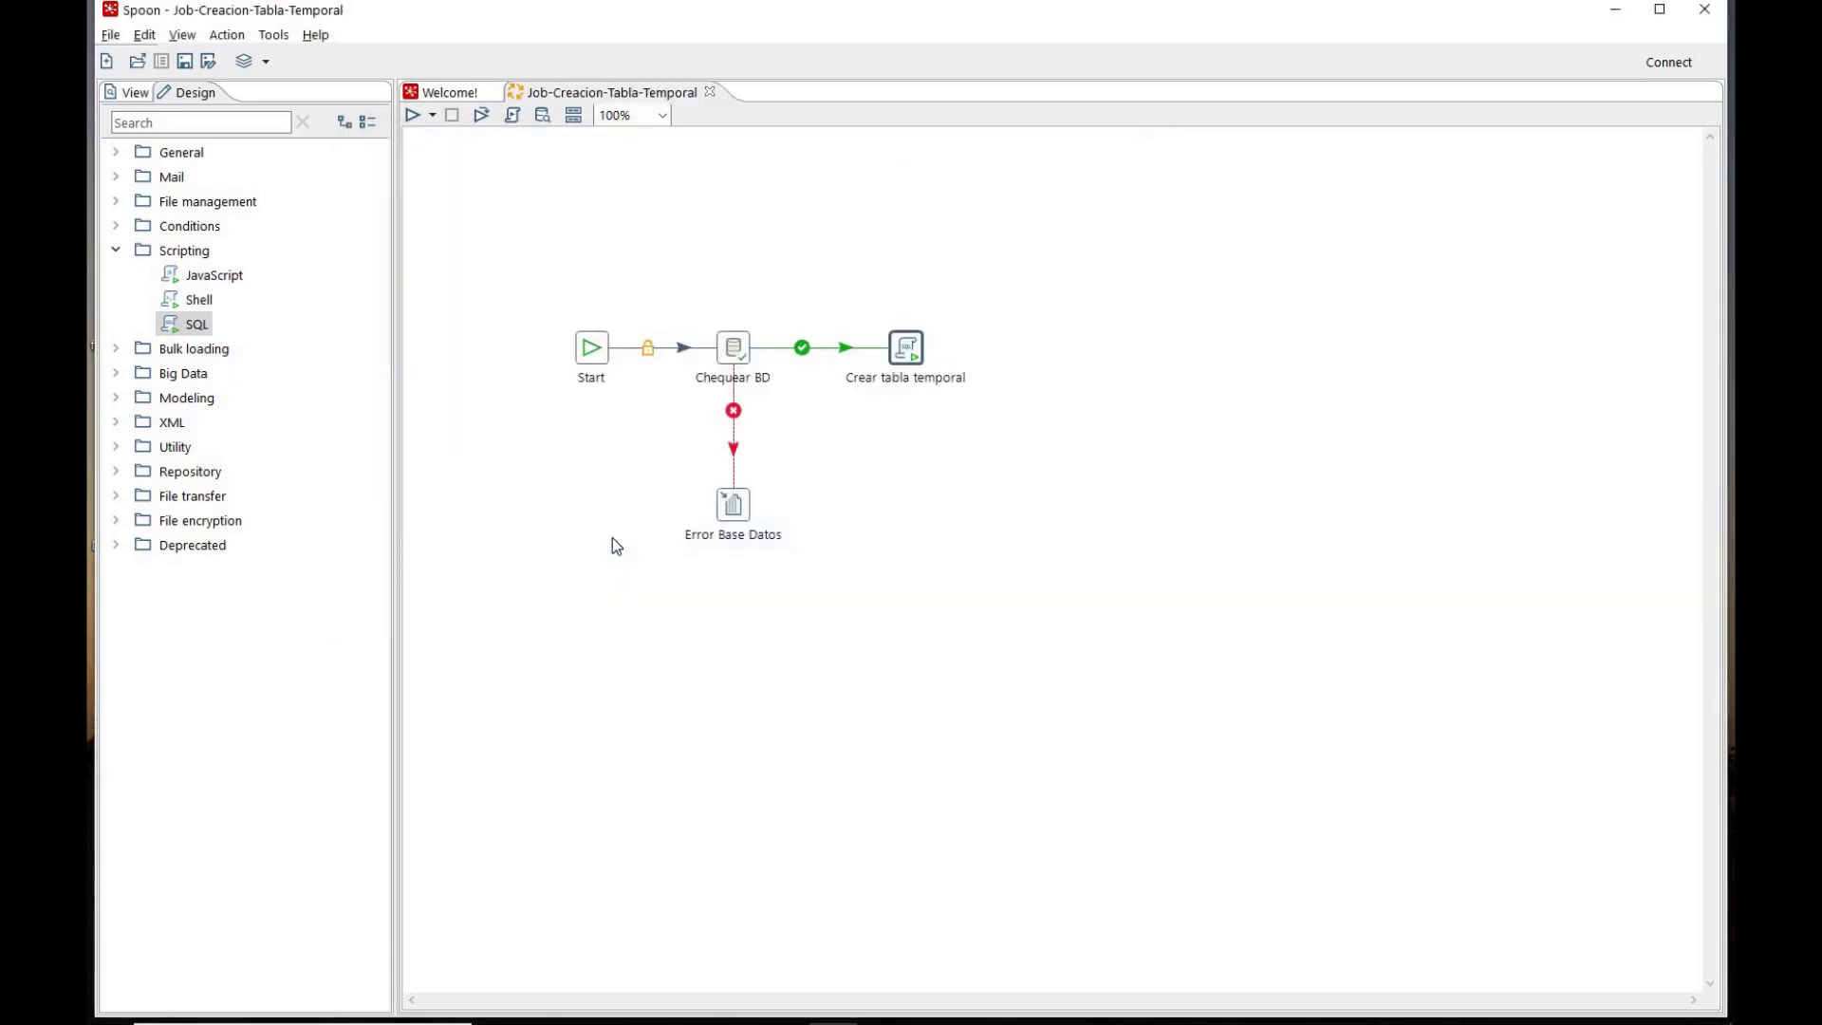
Step: Run the job with the Pentaho local configuration and Basic log level, and review the execution log
click(412, 115)
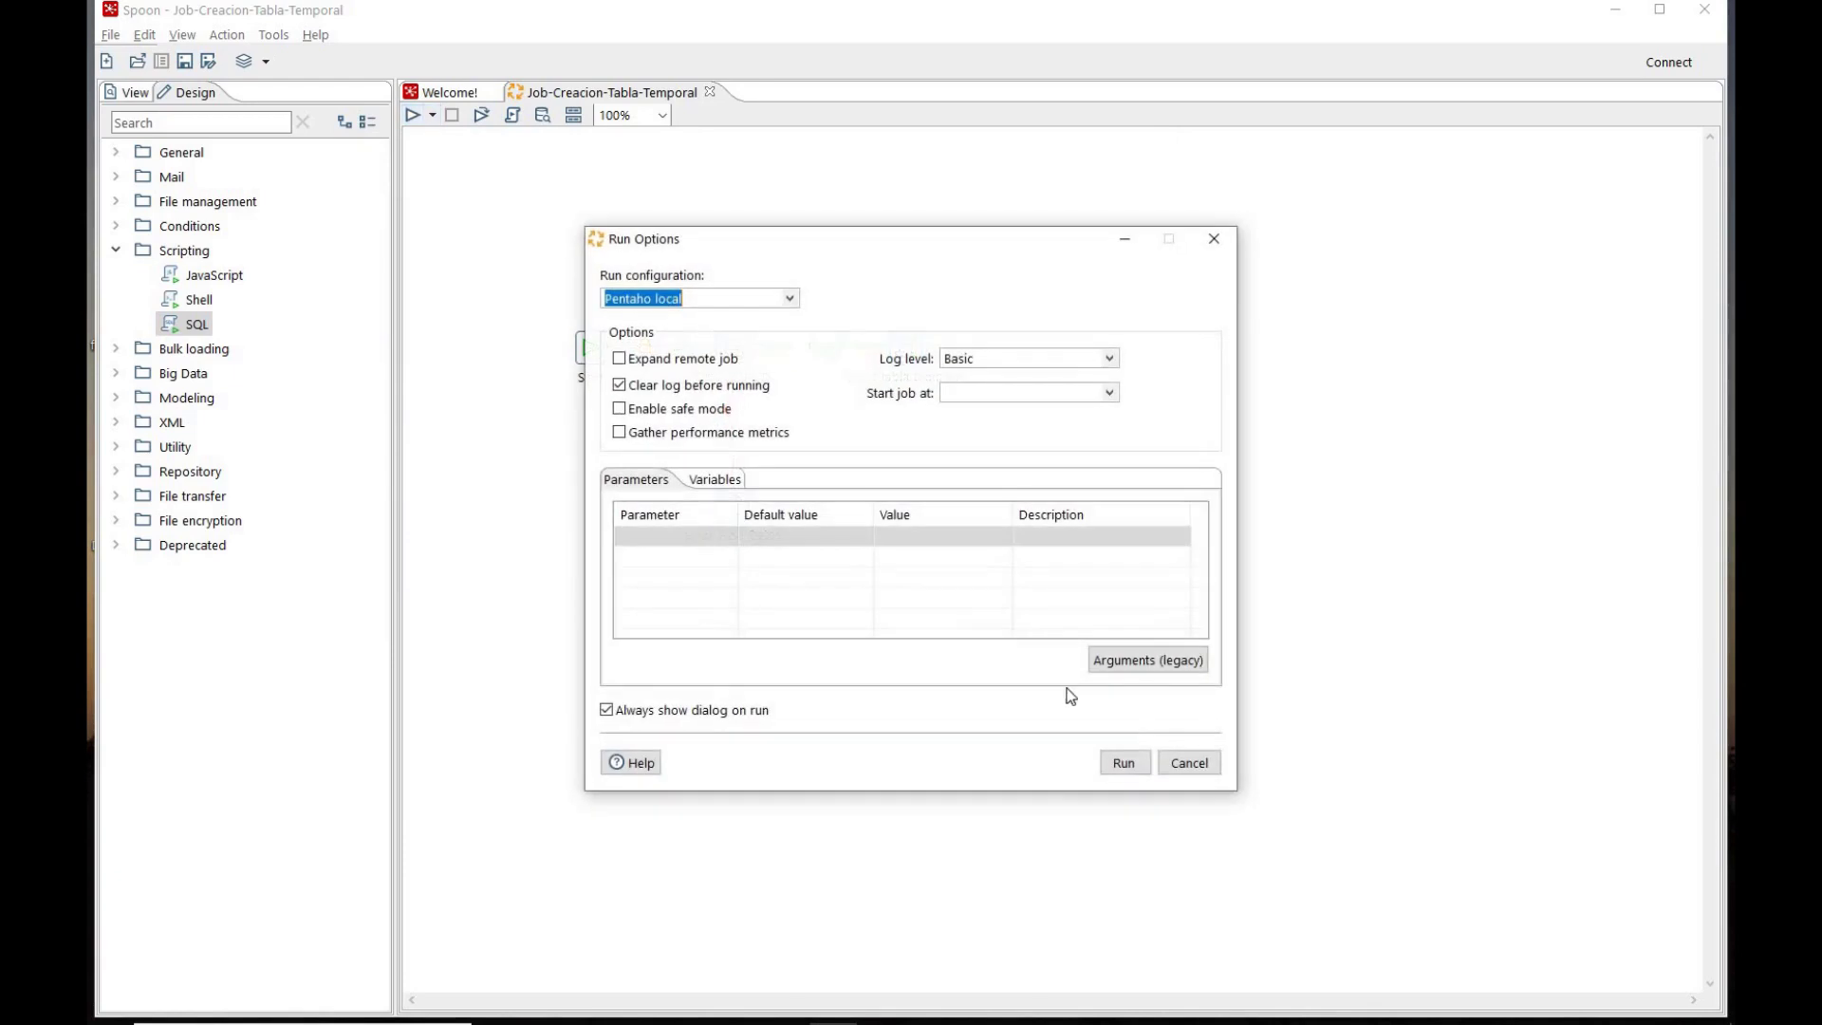
click(1126, 764)
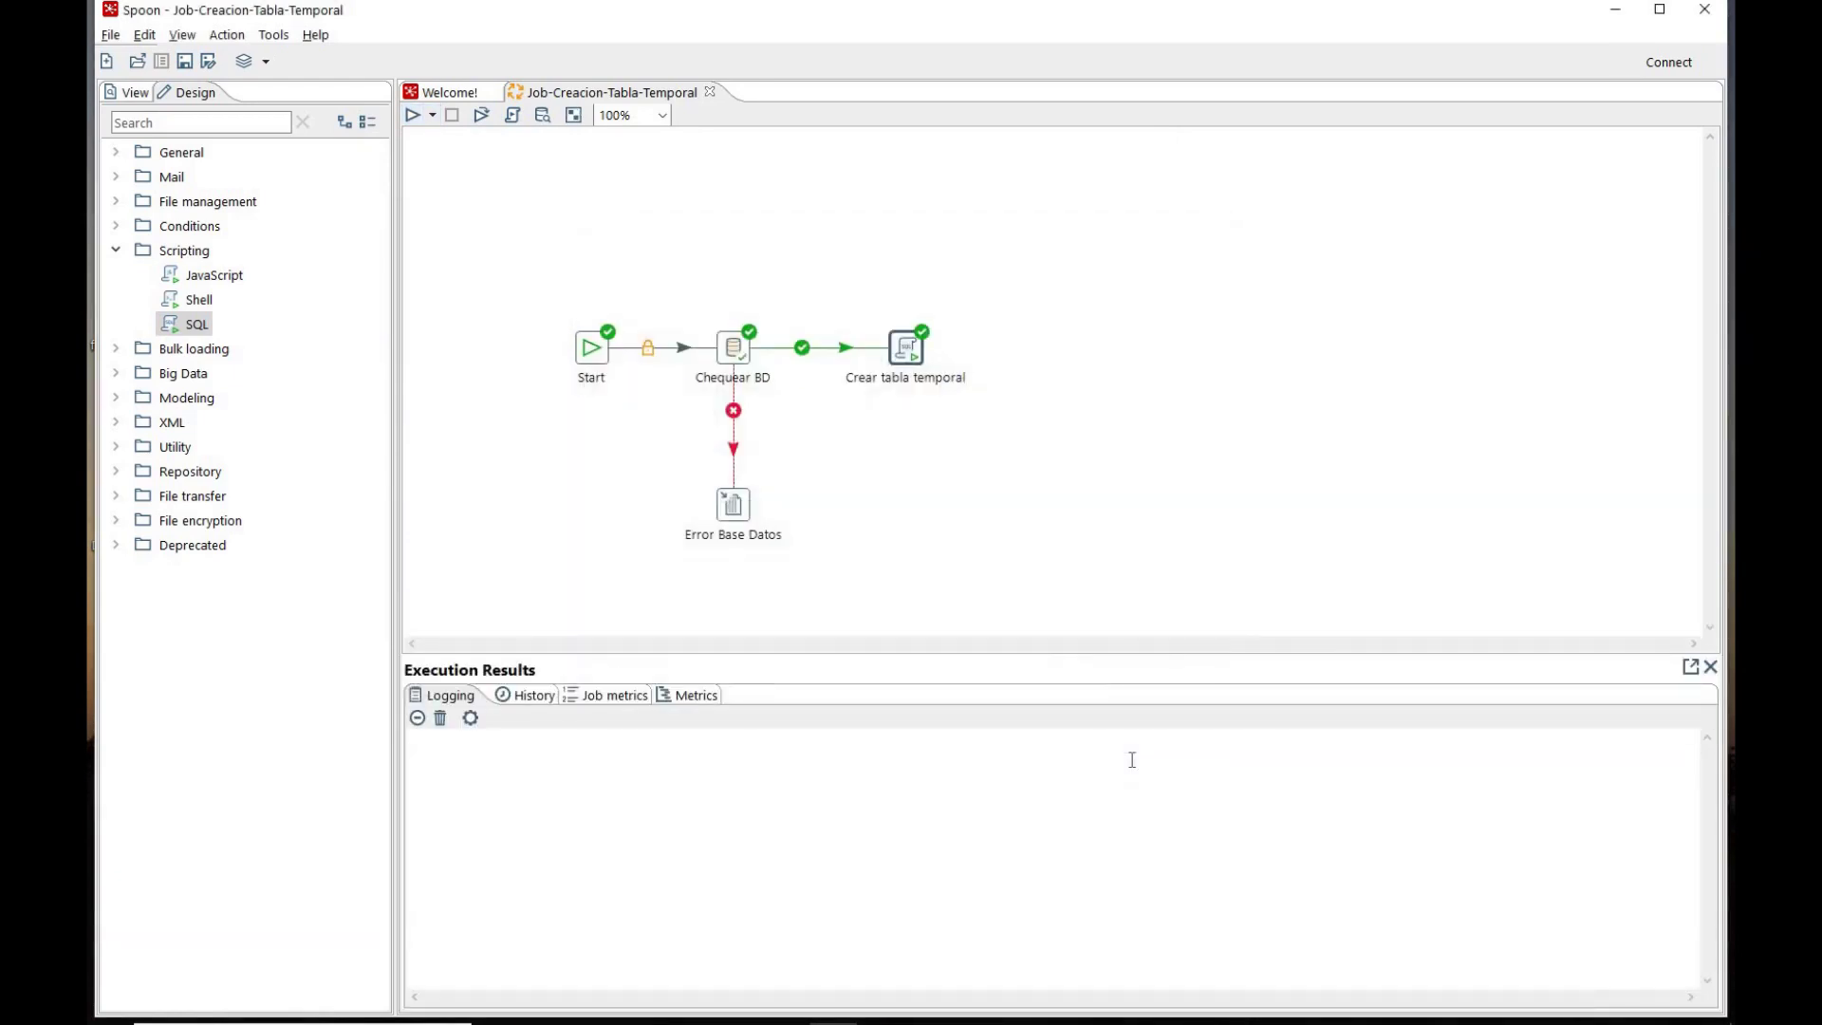
scroll(1120, 774, up, 15)
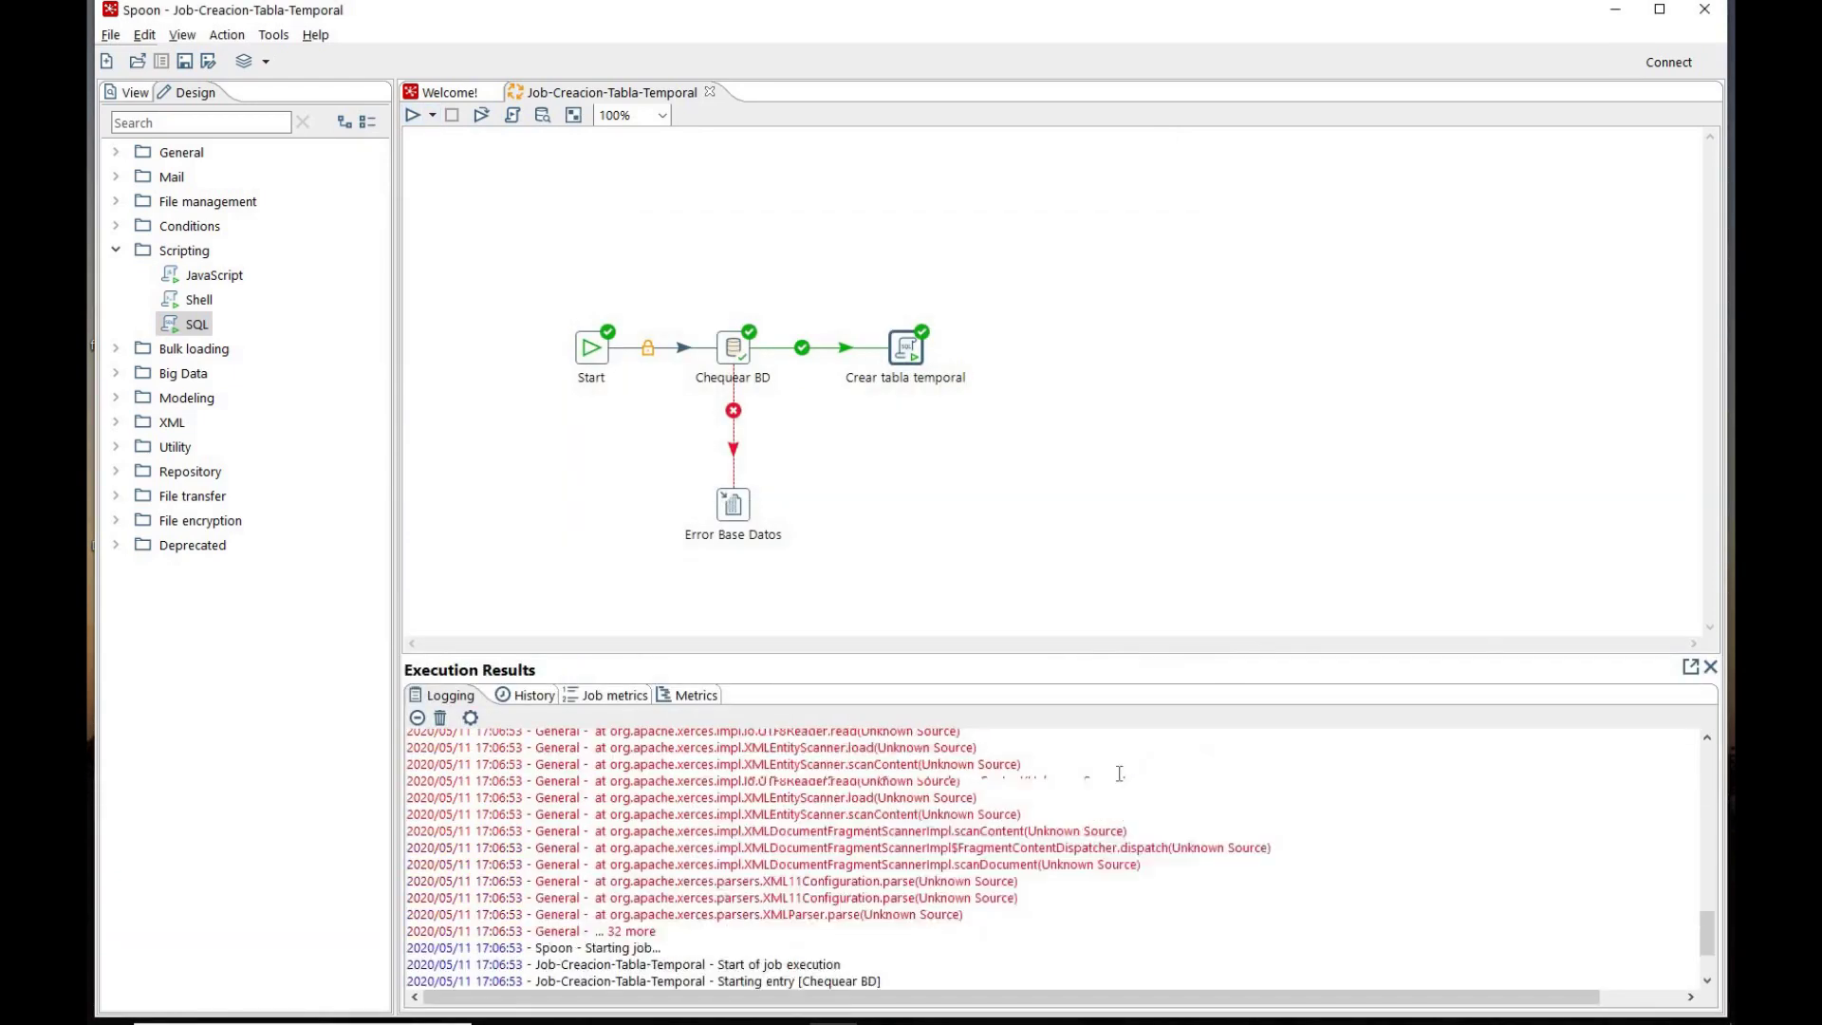
Step: Examine the errors in the execution log and list the job's database connections
scroll(1120, 773, up, 10)
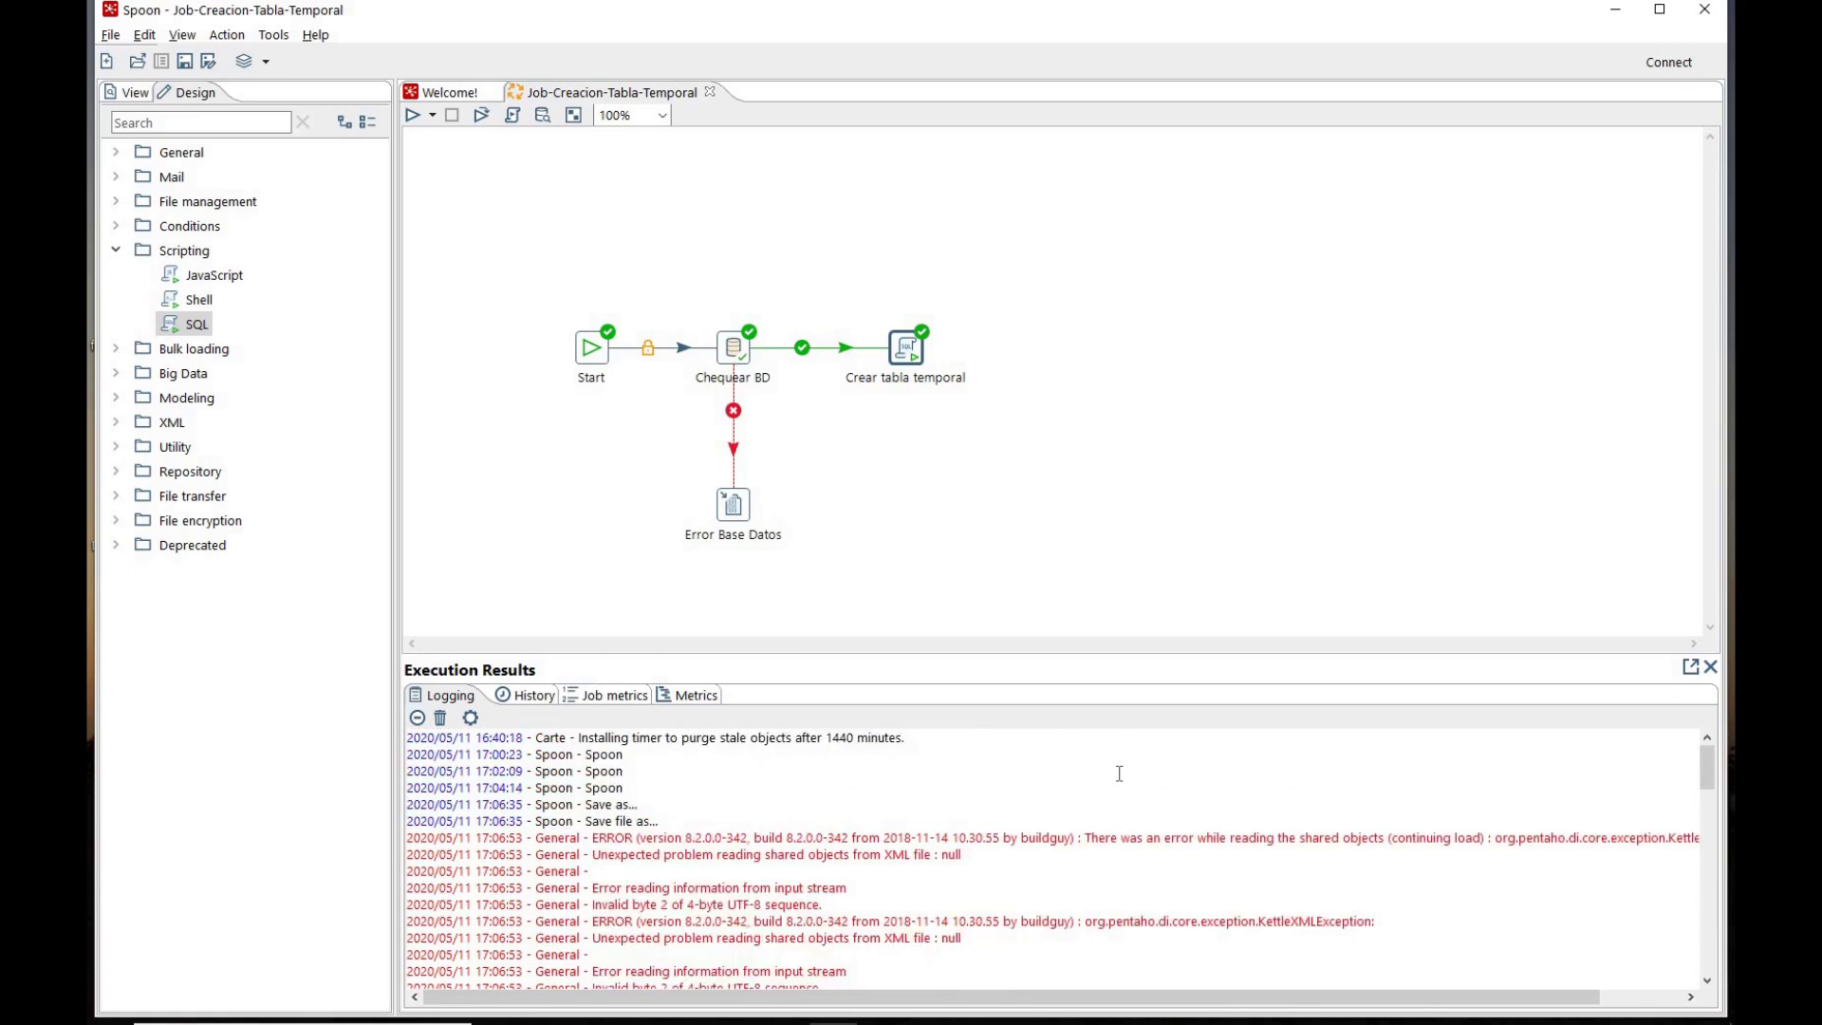
scroll(1120, 774, down, 1)
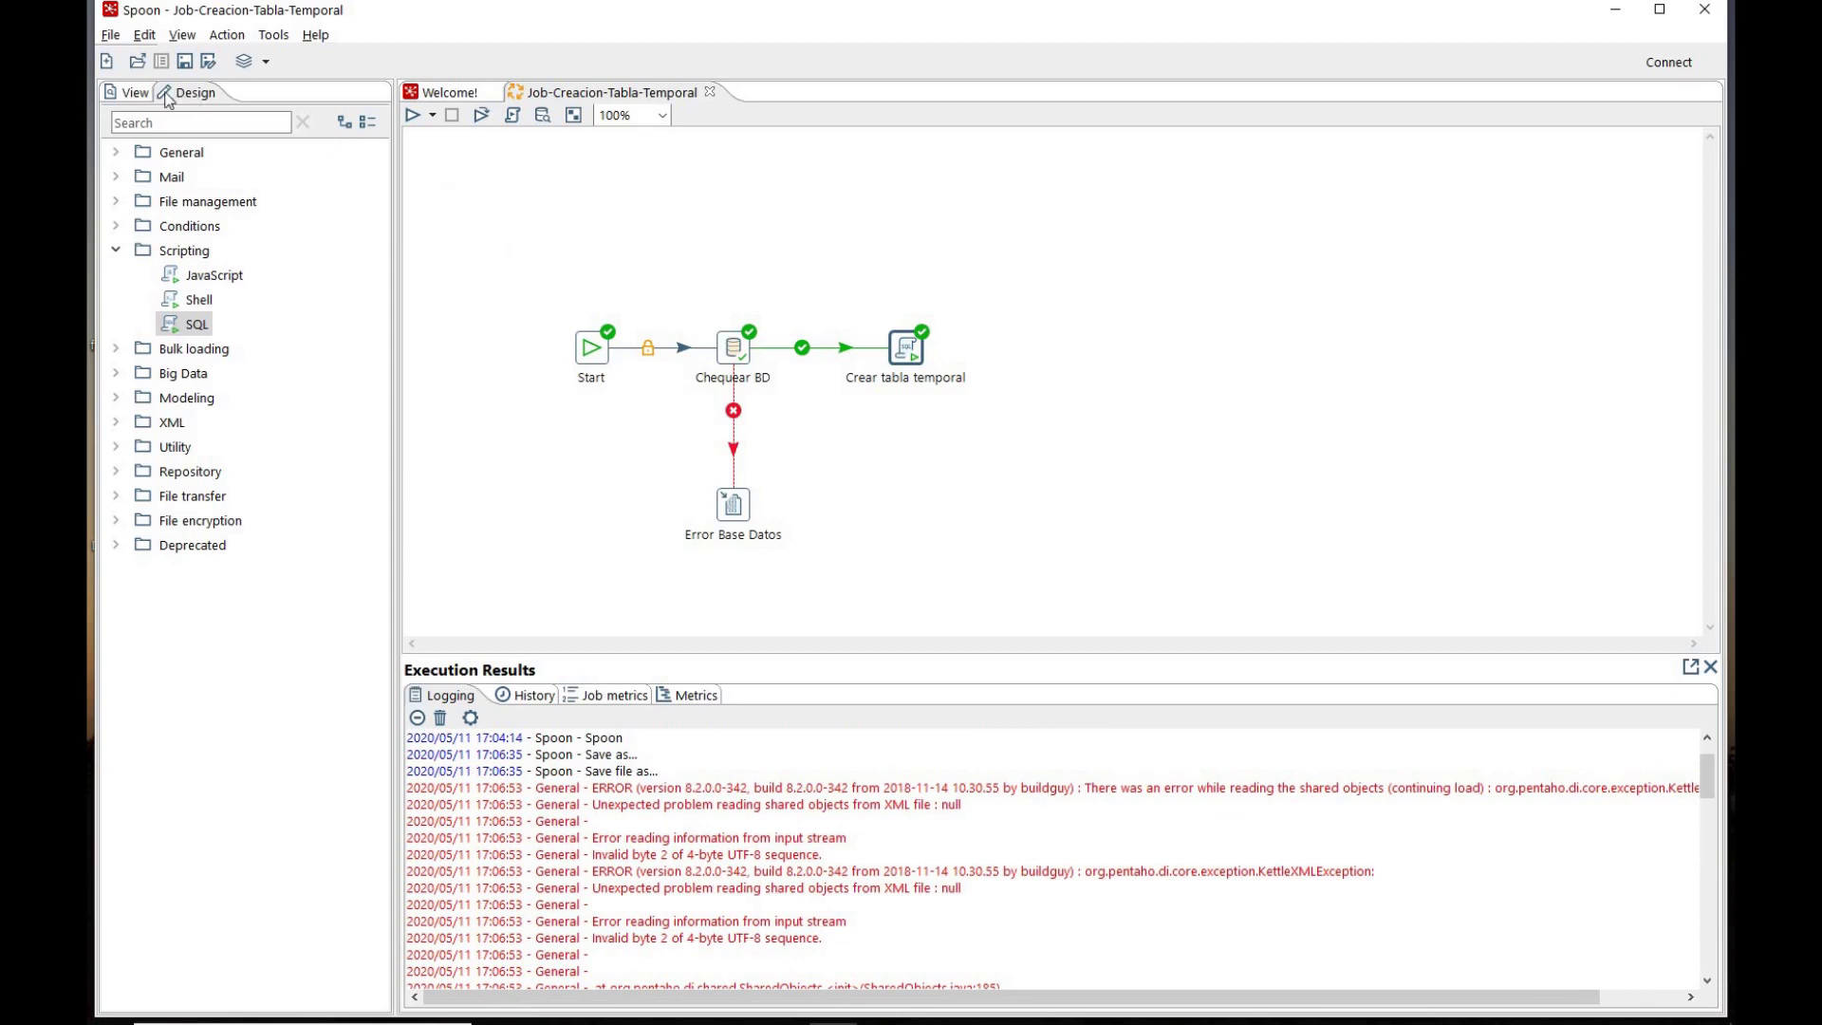
click(129, 92)
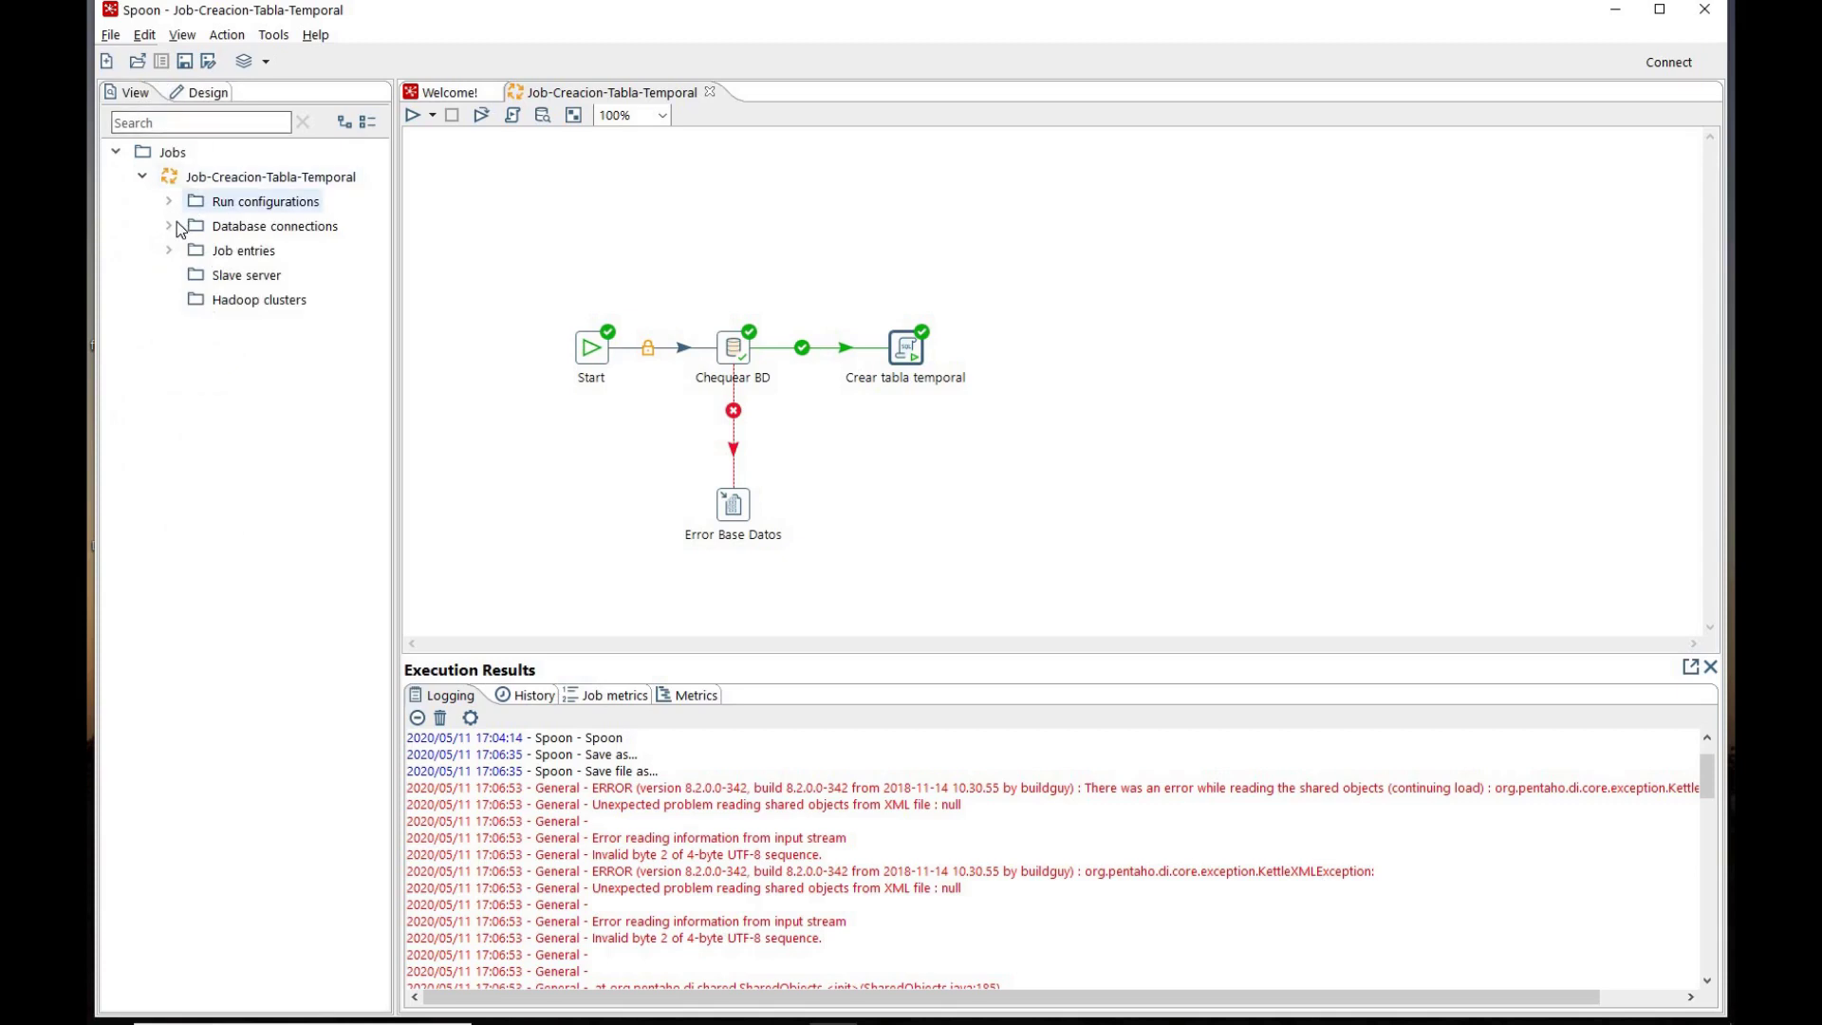
click(169, 226)
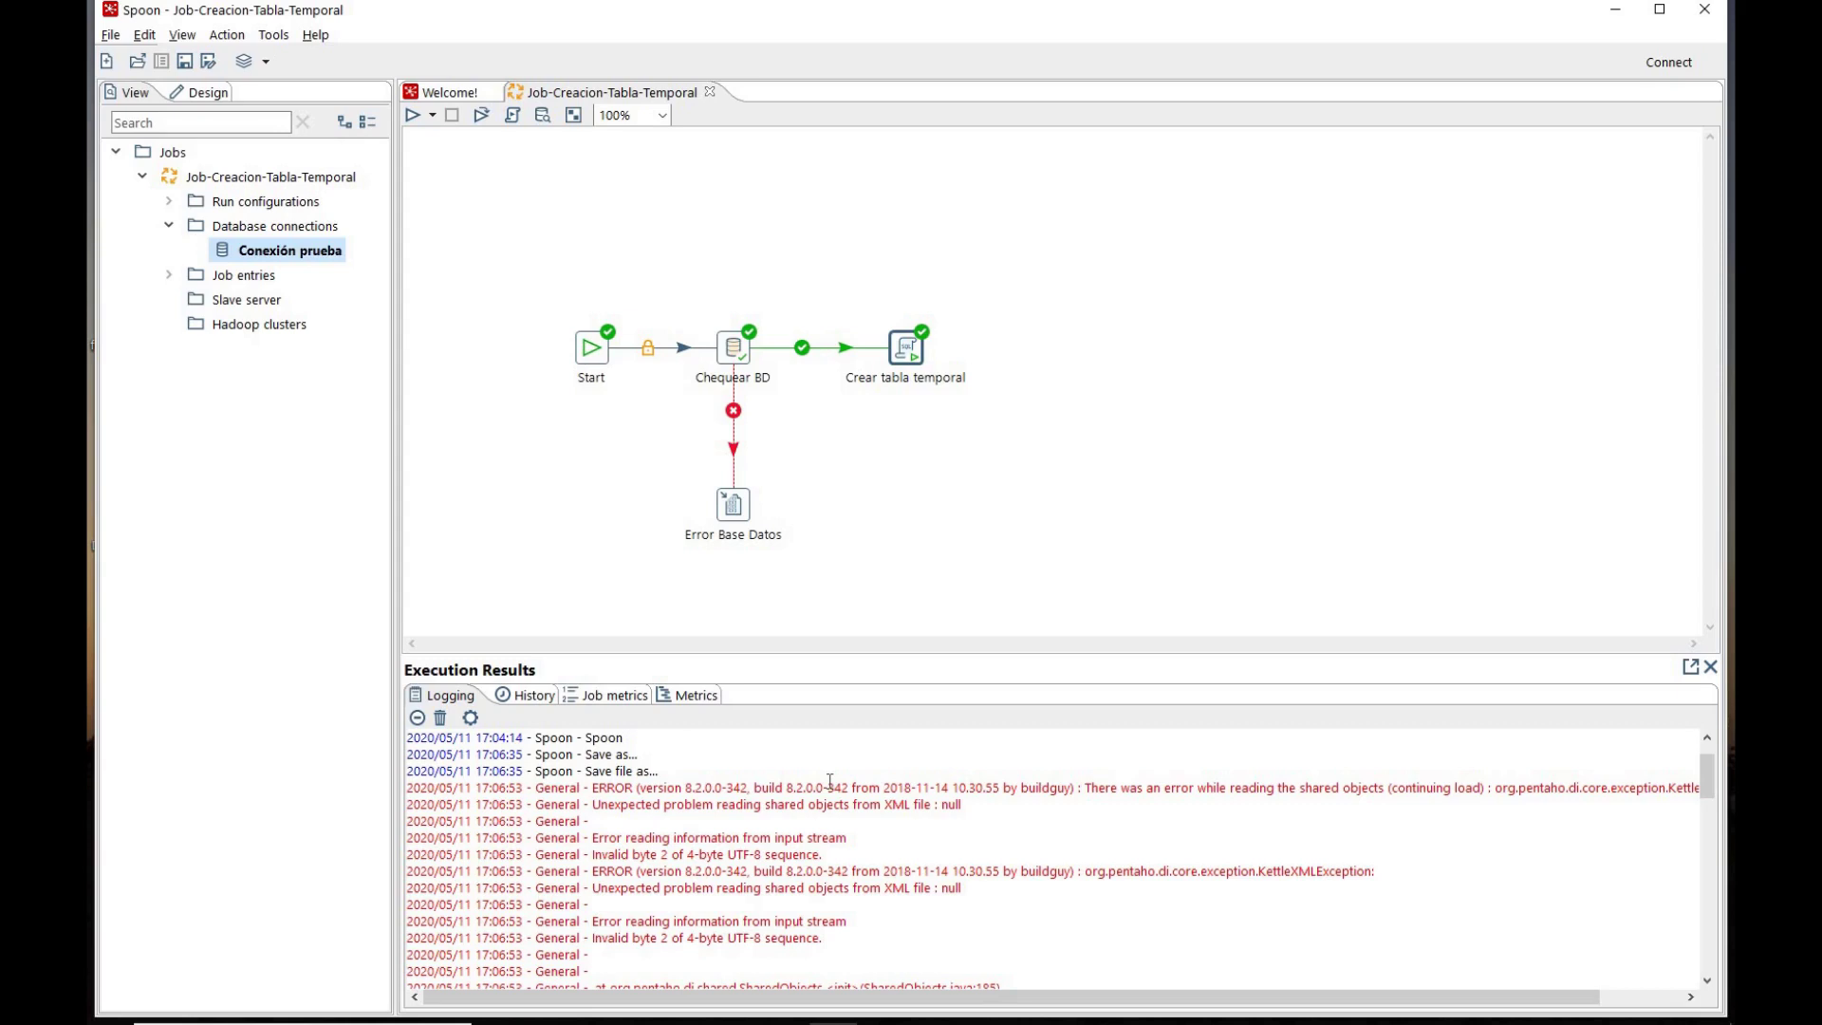
scroll(831, 780, up, 1)
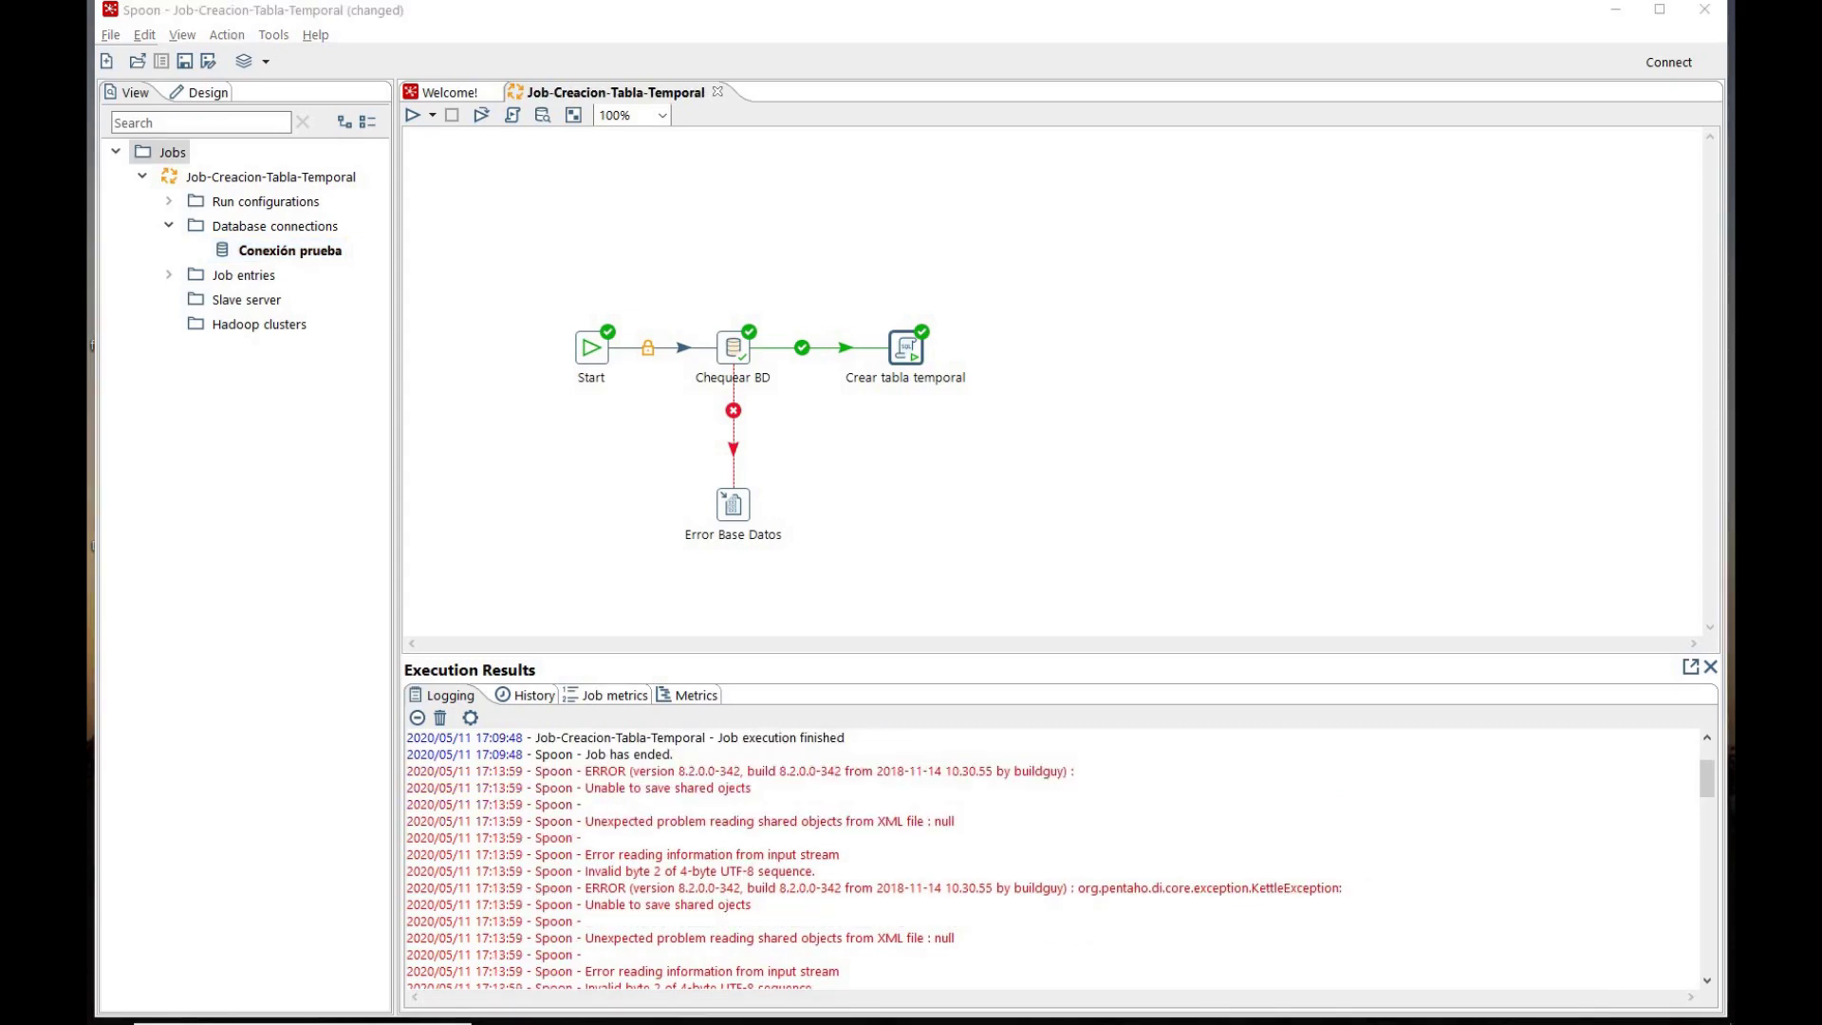
click(992, 532)
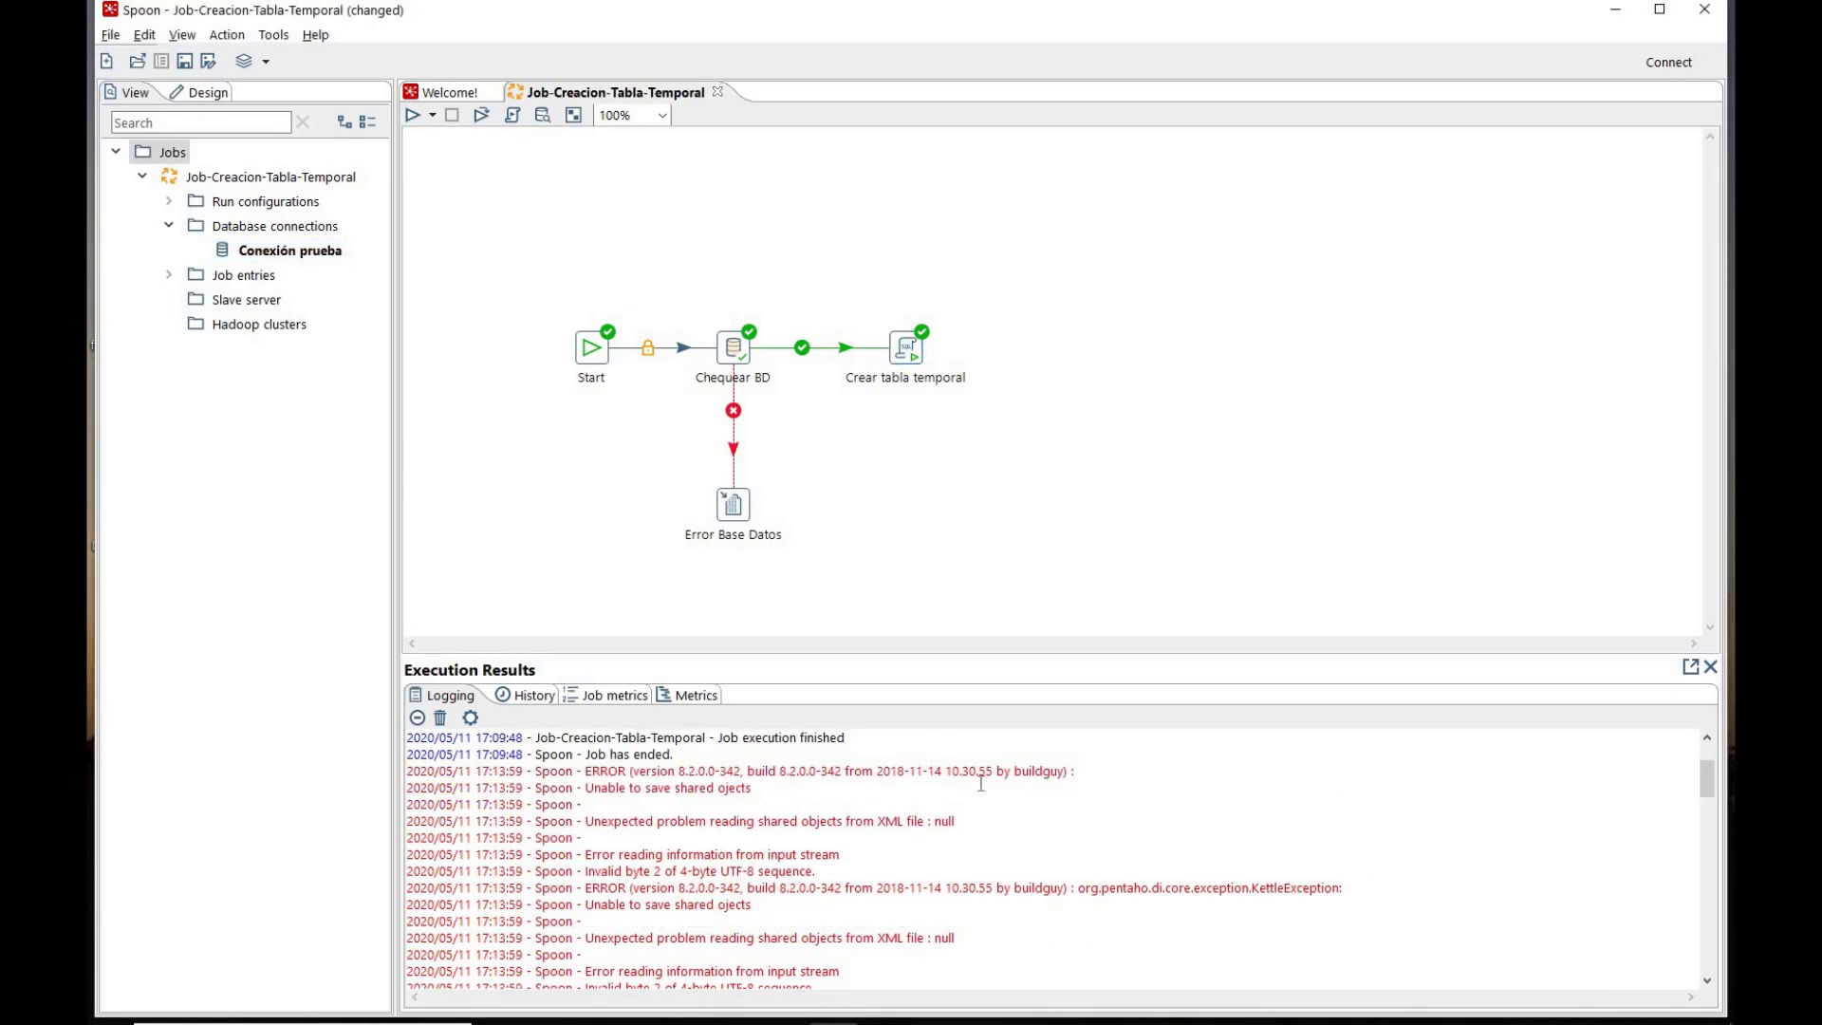
Step: Rename the job's database connection to "Conexion prueba", without the accent, and accept the connection settings
right_click(266, 252)
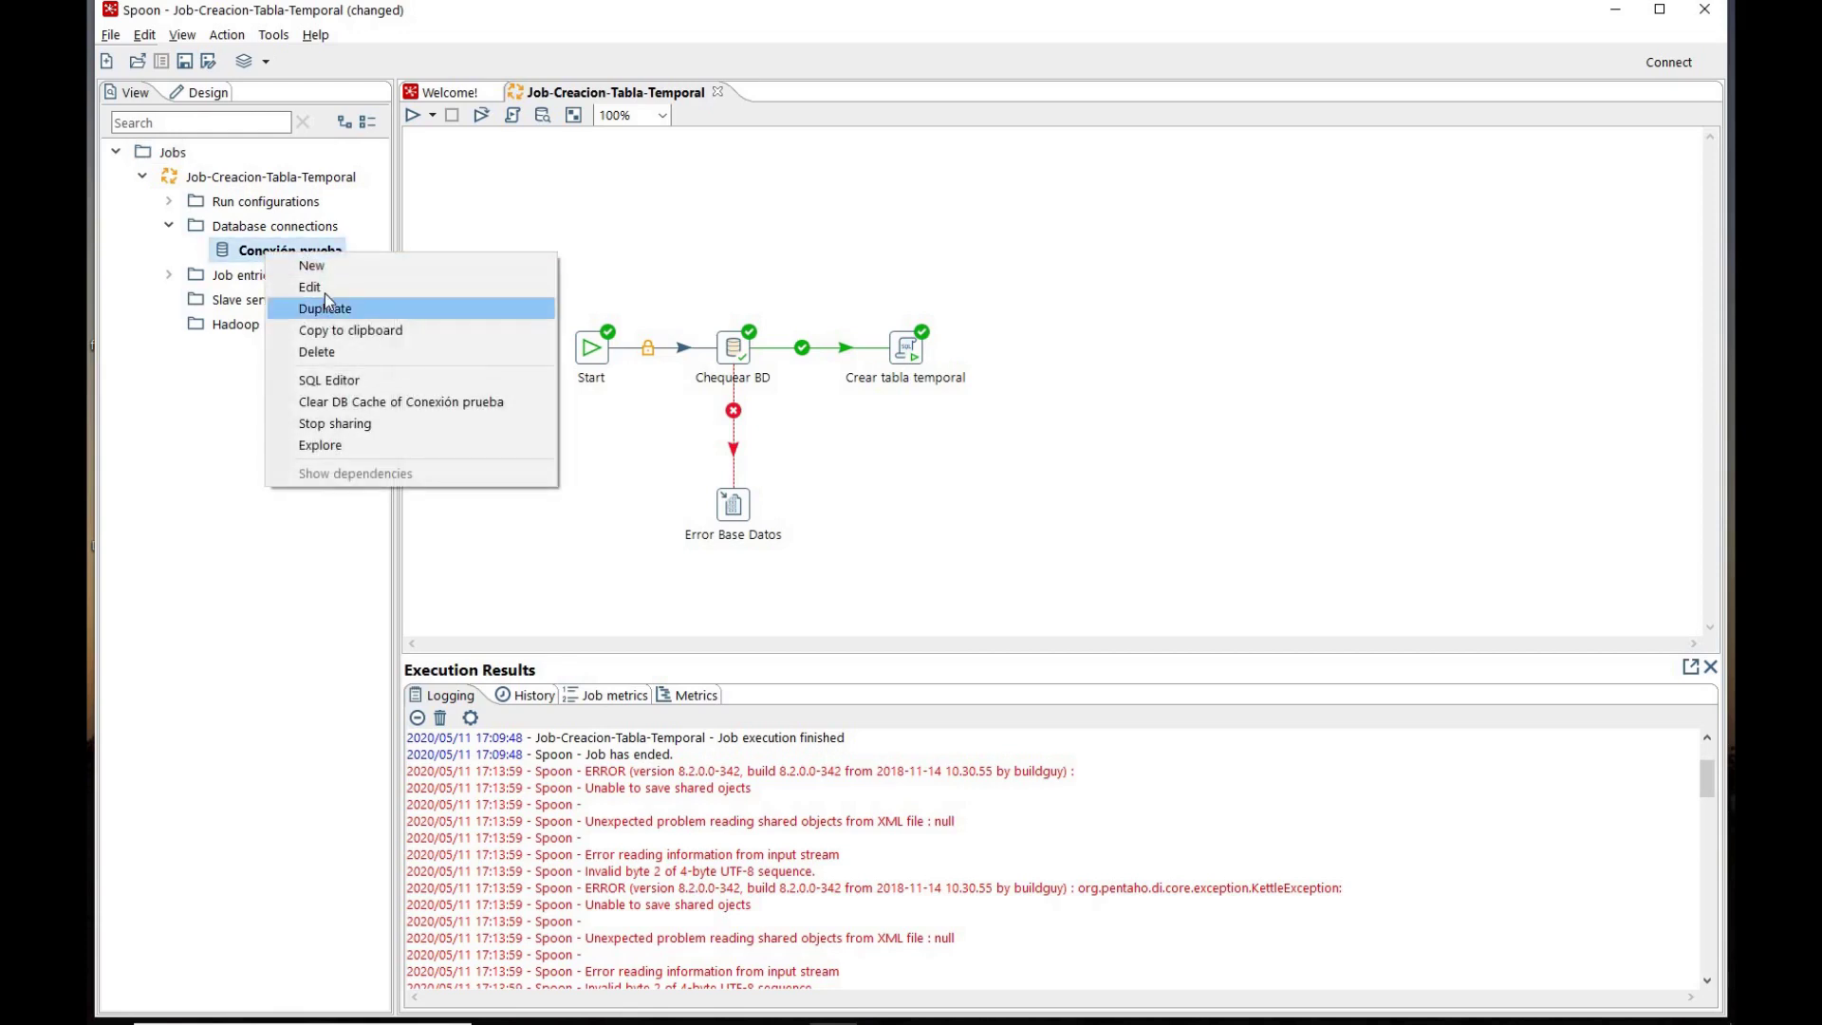
click(325, 289)
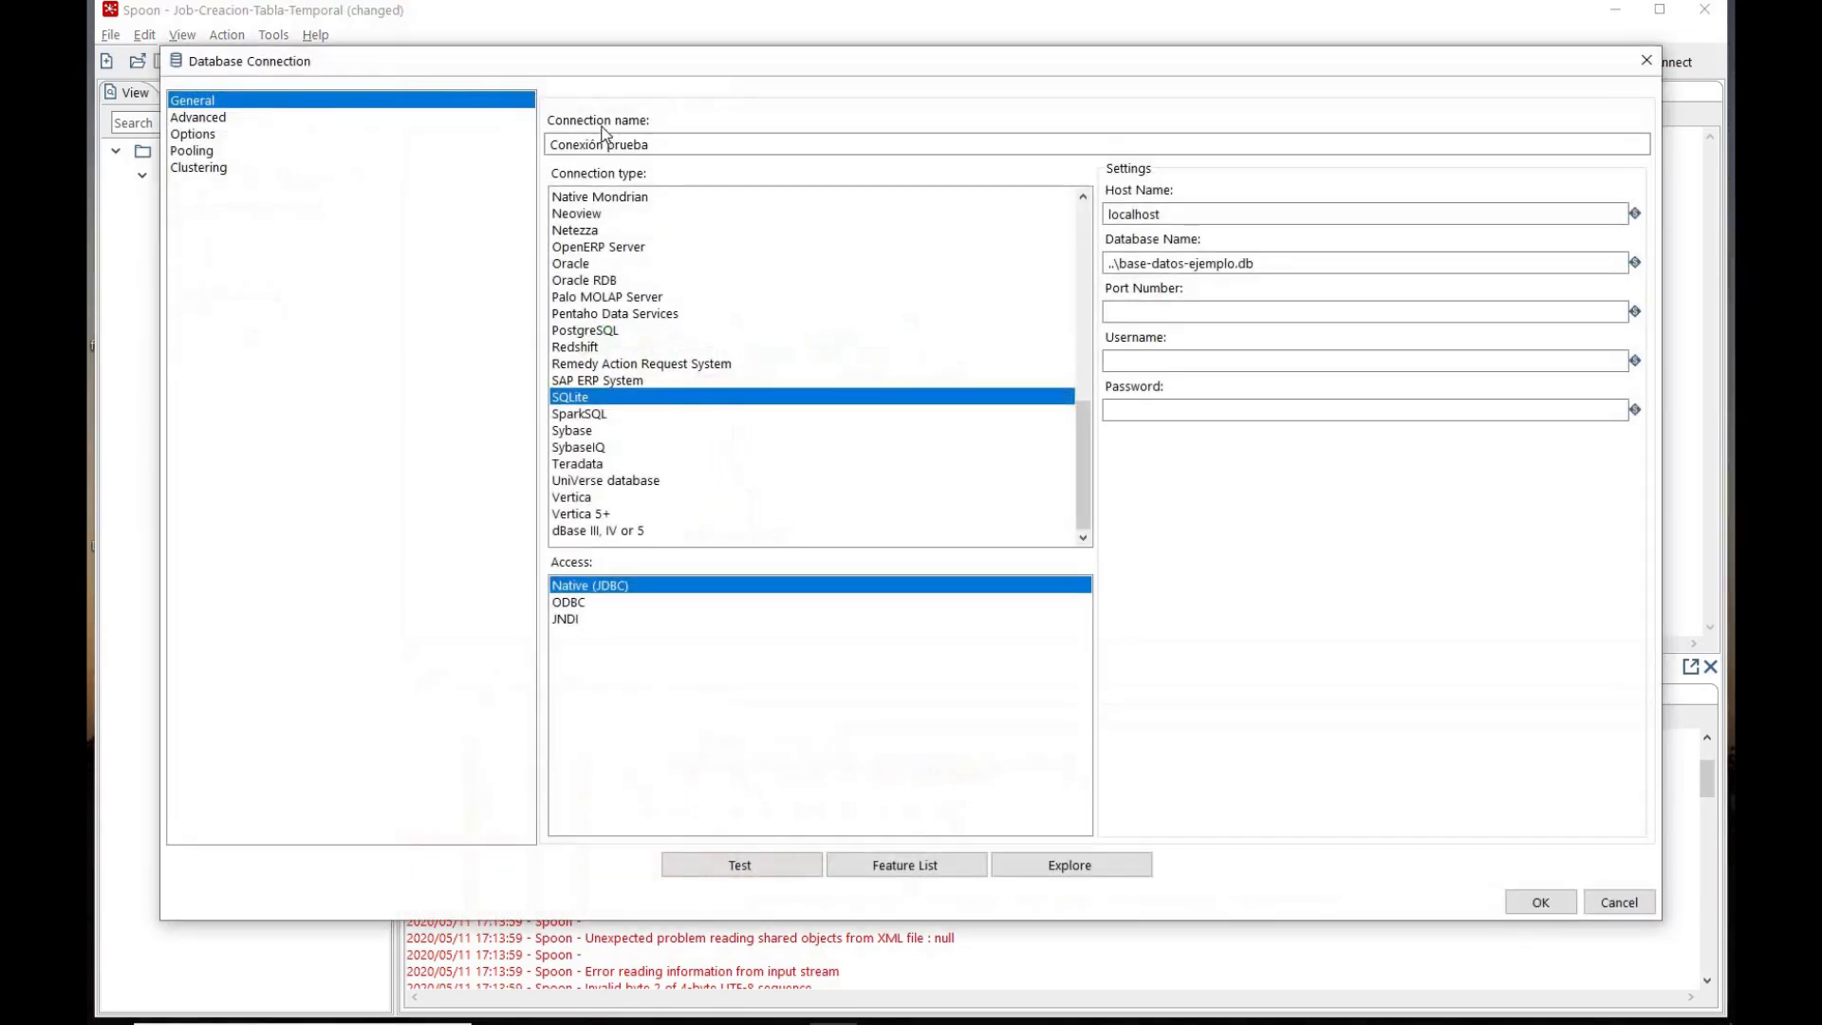
click(599, 141)
key(BackSpace)
text(o)
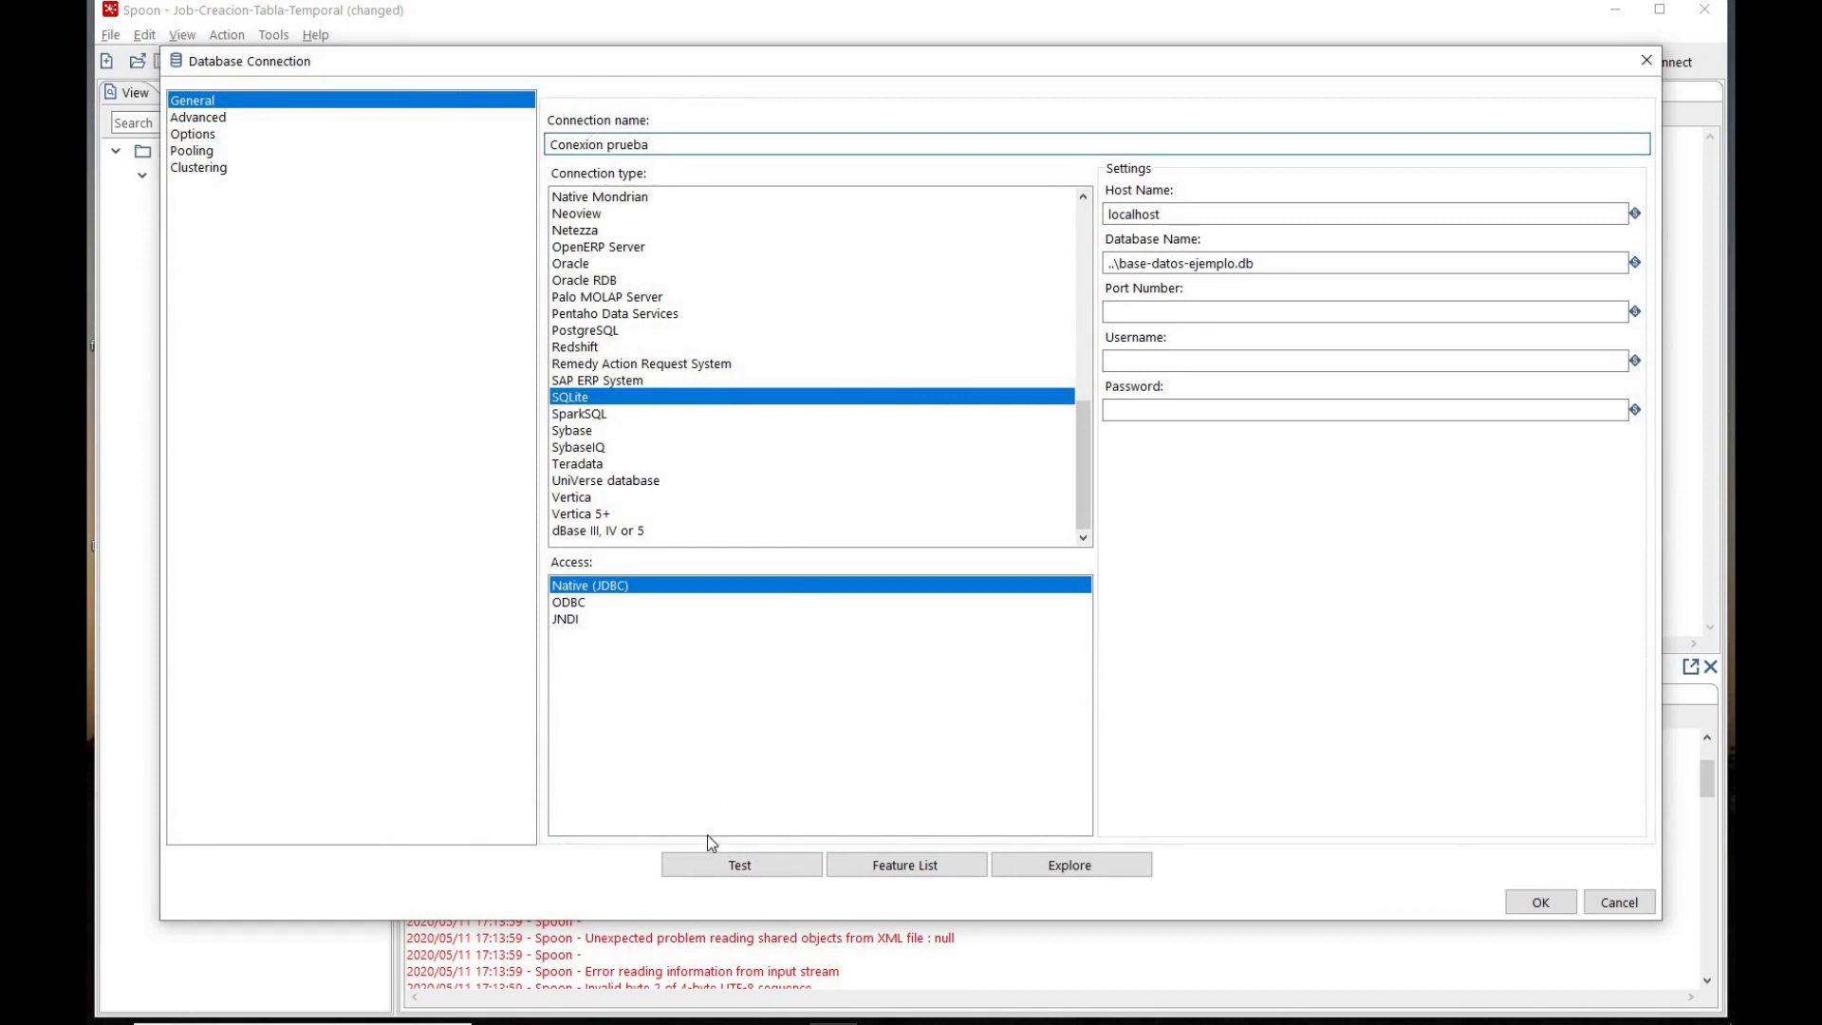
click(1538, 901)
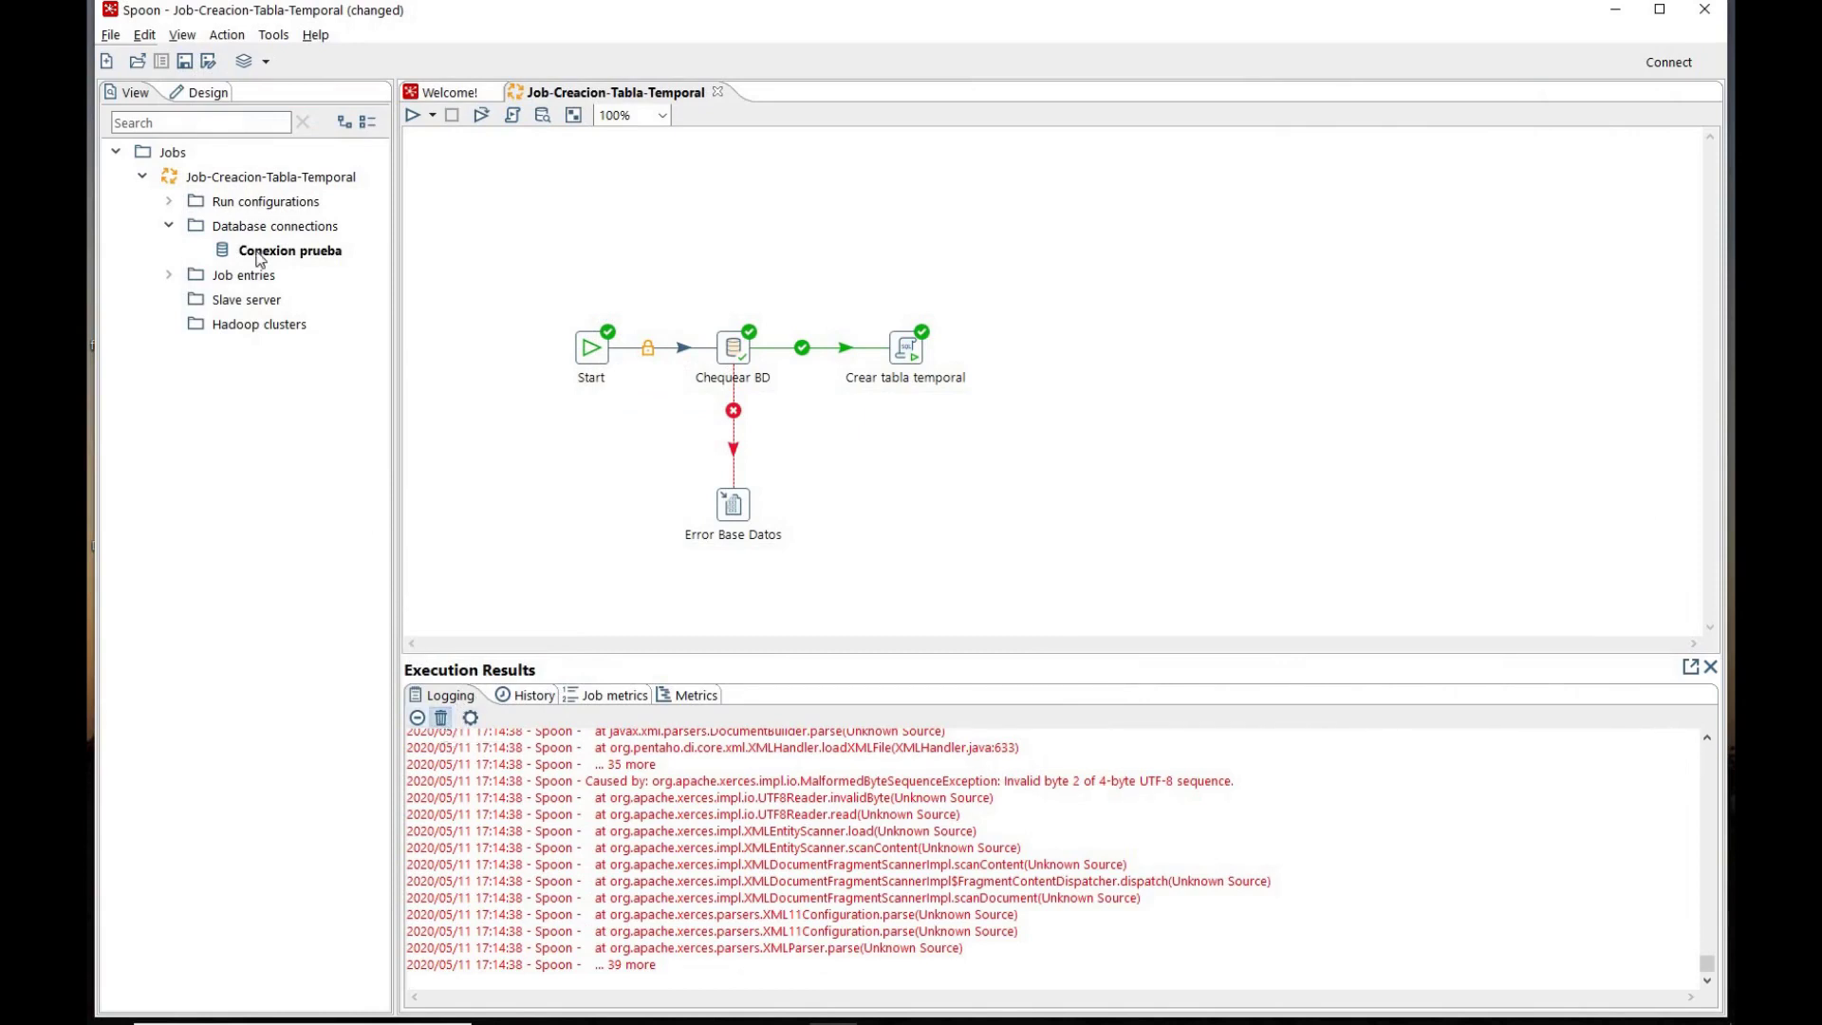
Step: Clear the execution log and save the job
click(443, 721)
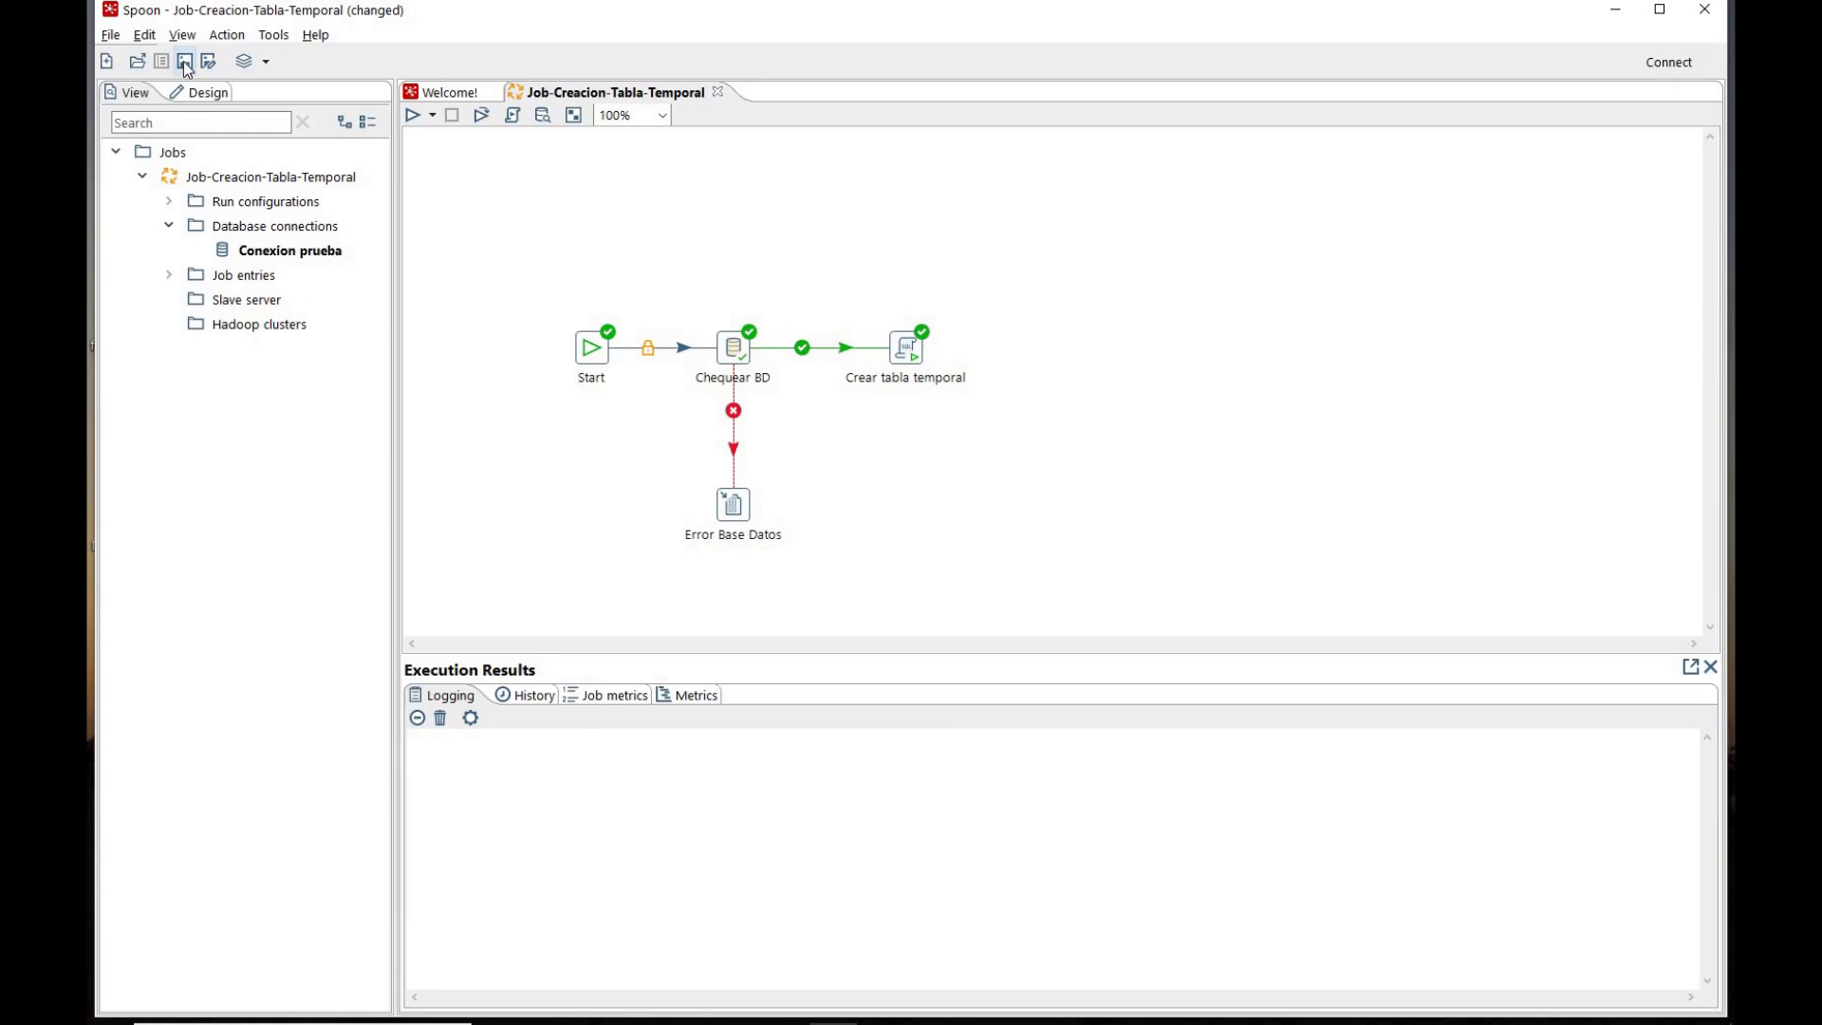
click(185, 63)
click(875, 615)
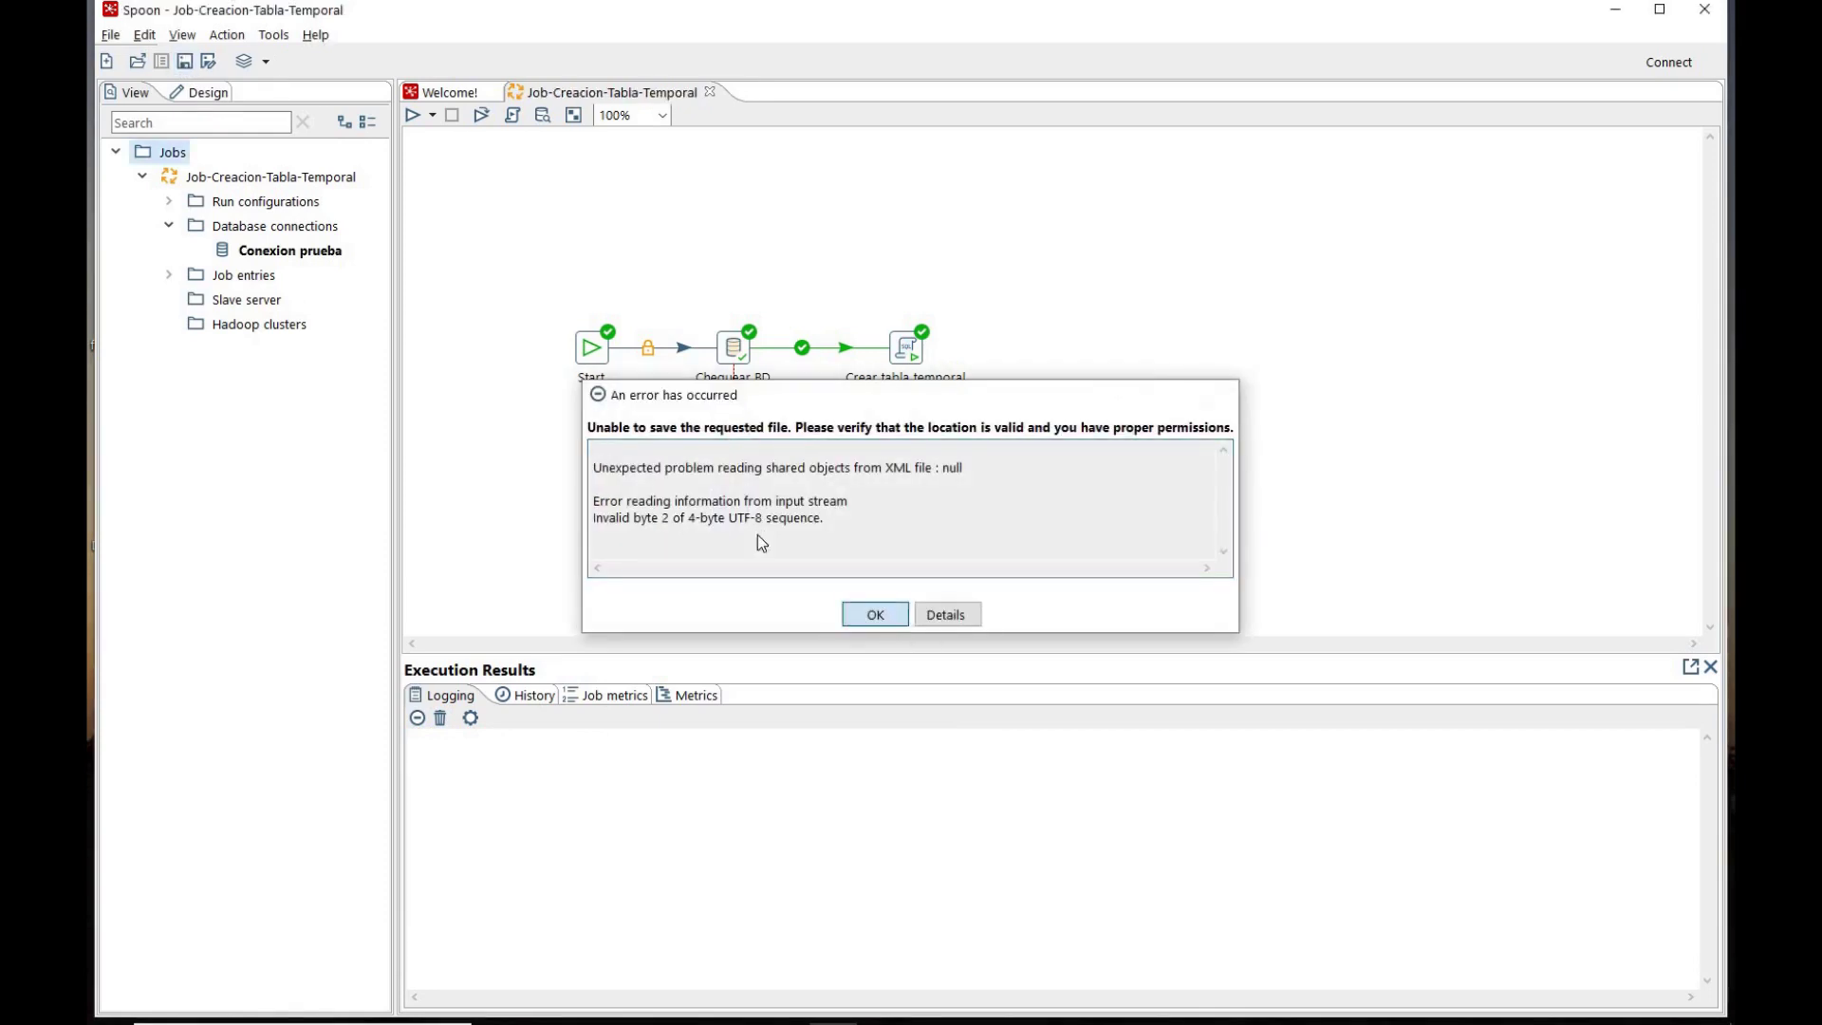
Step: Stop sharing the Conexion prueba connection, confirming the warning, and share it again
right_click(290, 253)
click(342, 421)
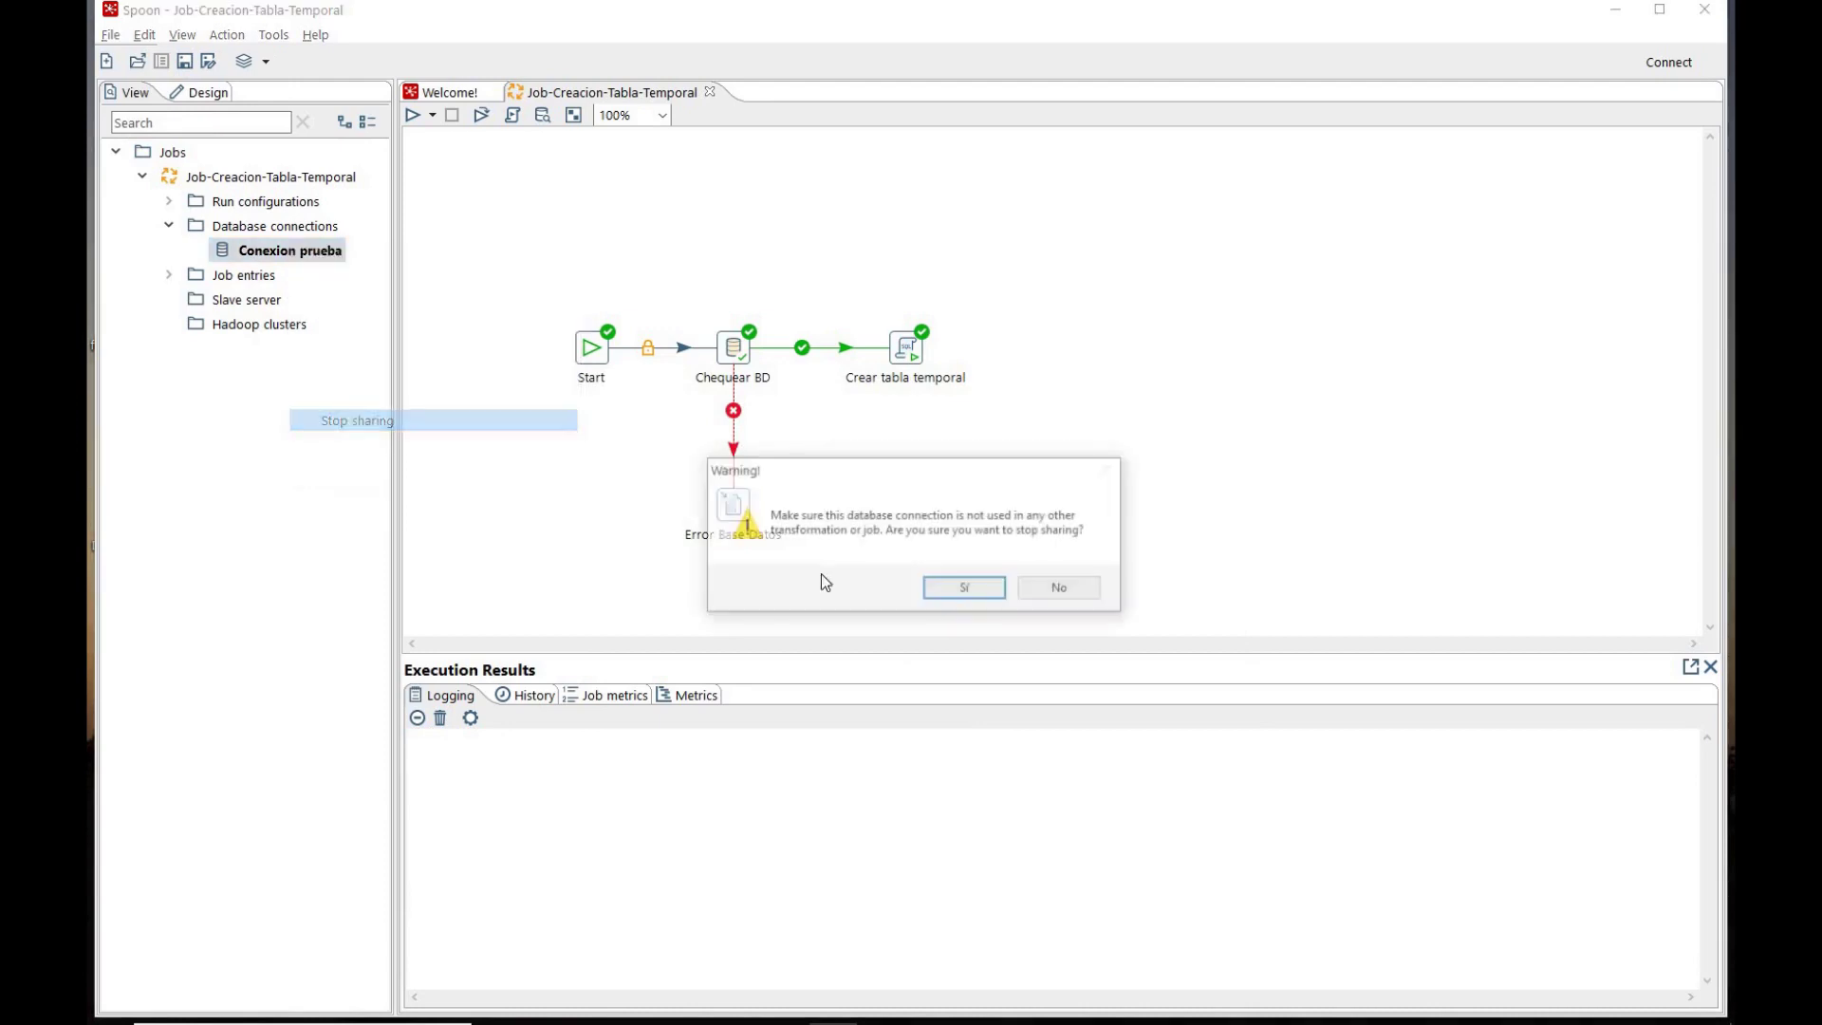
click(958, 596)
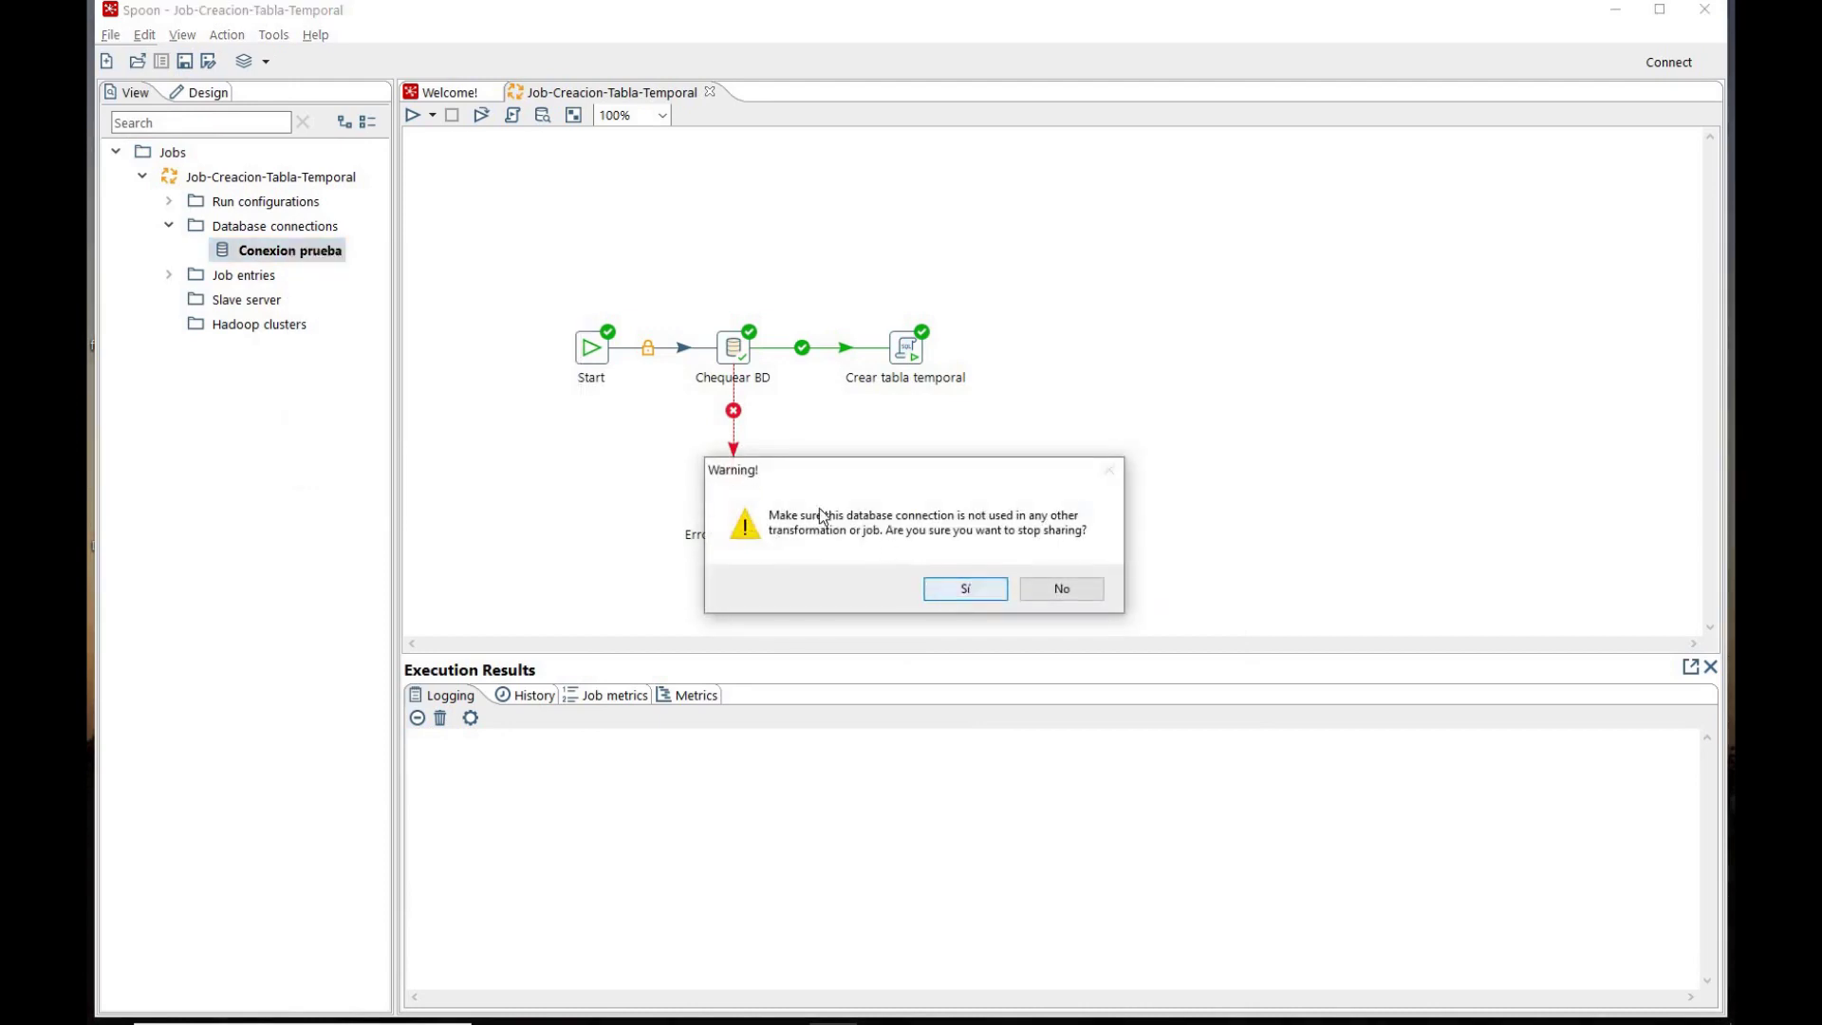
right_click(290, 253)
click(370, 417)
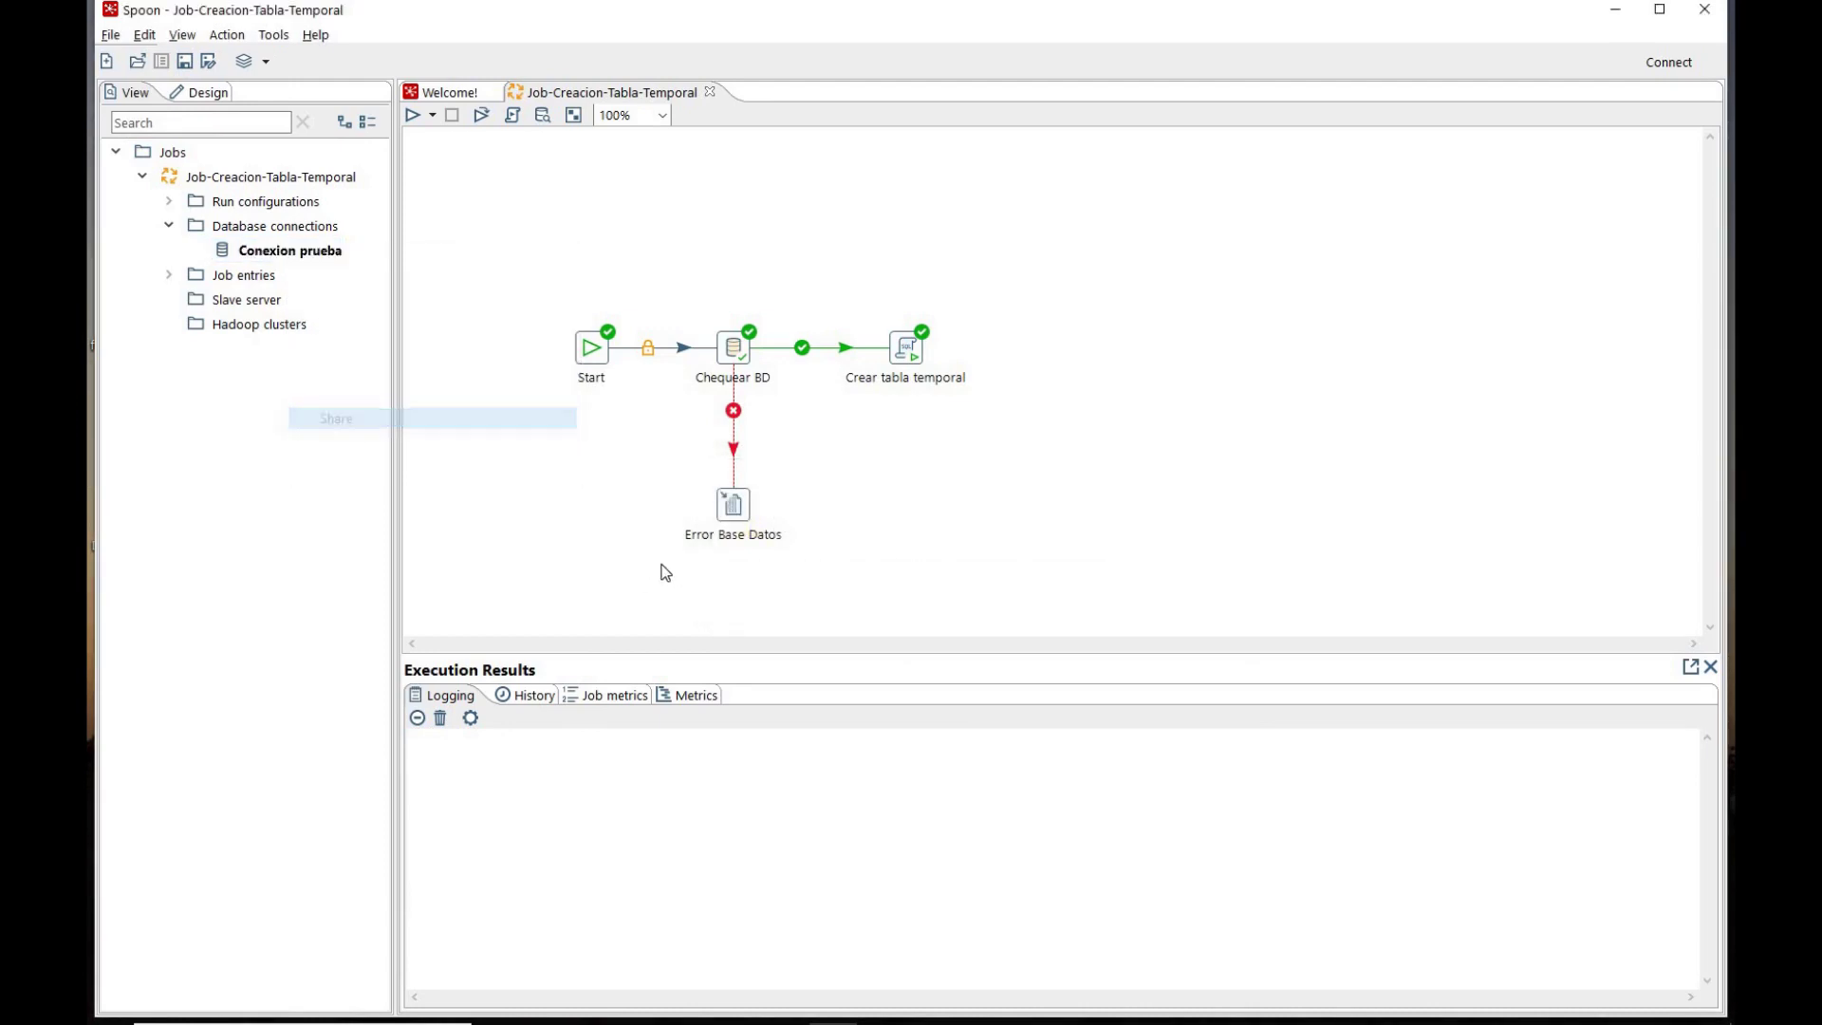
Step: Run the Job-Creacion-Tabla-Temporal job again
click(413, 115)
click(1123, 760)
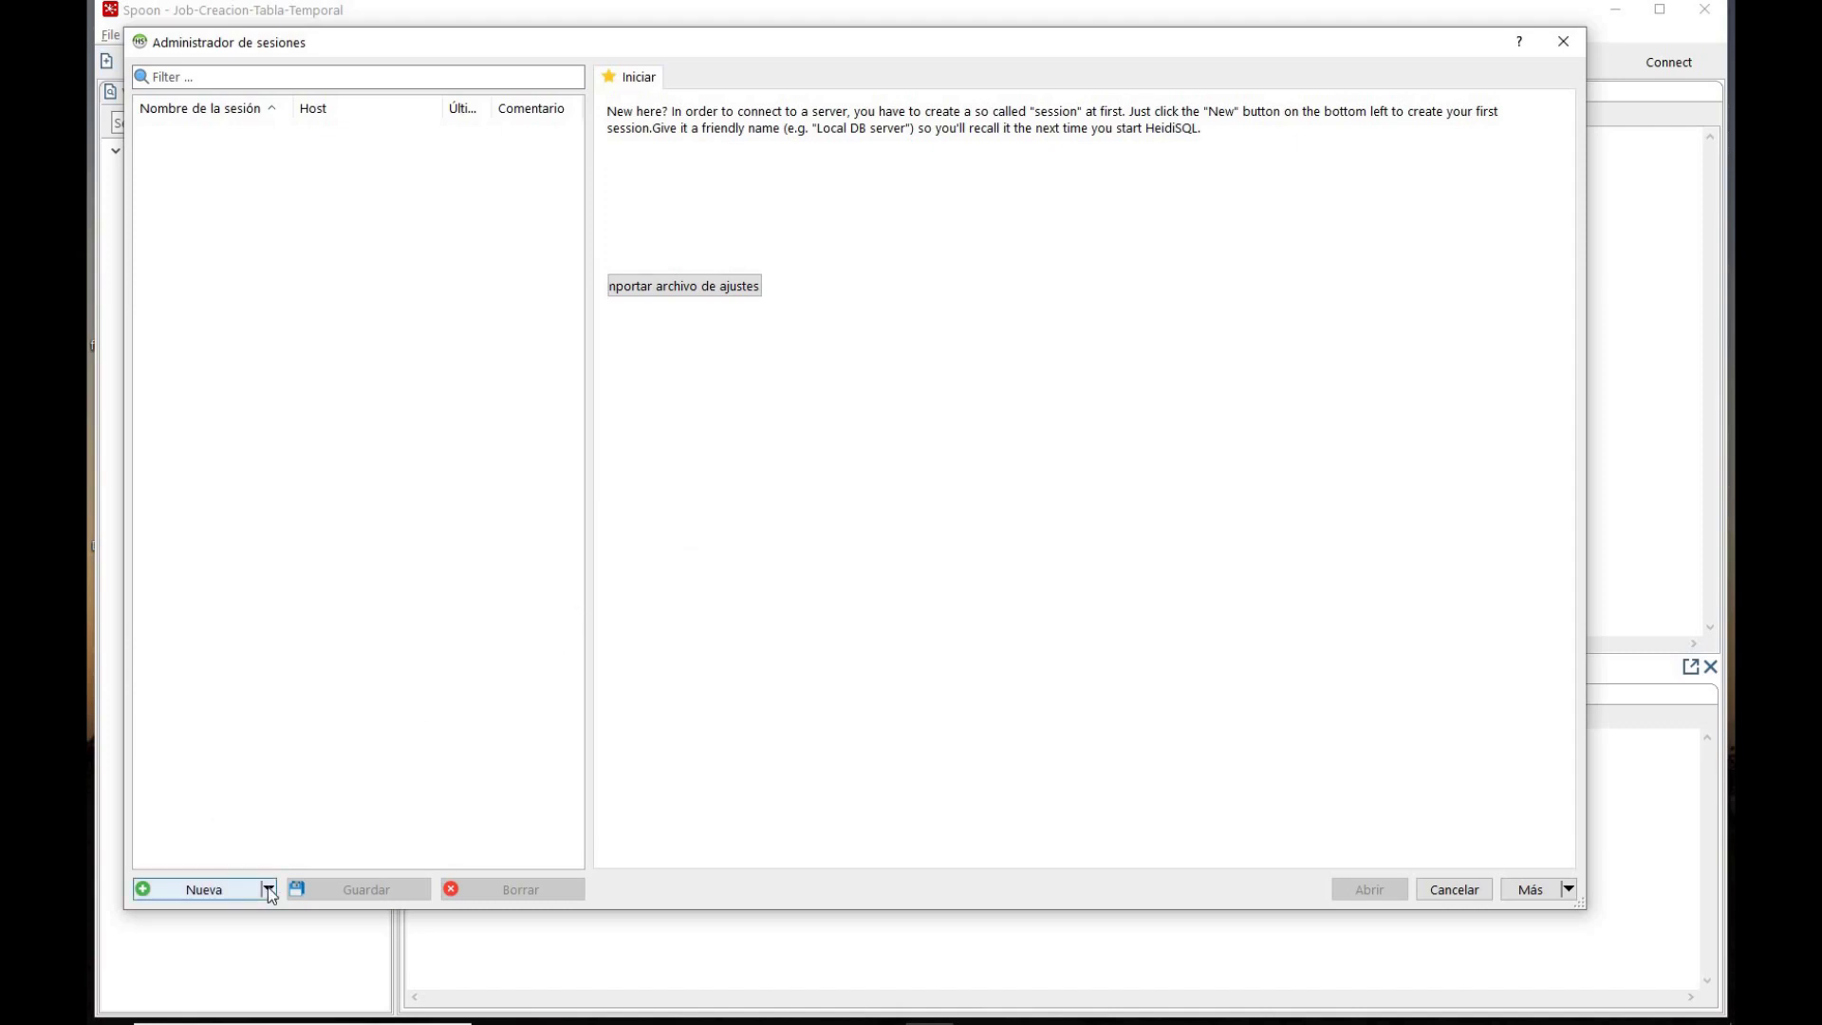
Step: In HeidiSQL, create a session of type SQLite (Experimental) and enter the ClasePentaho folder path as its database filename
click(228, 890)
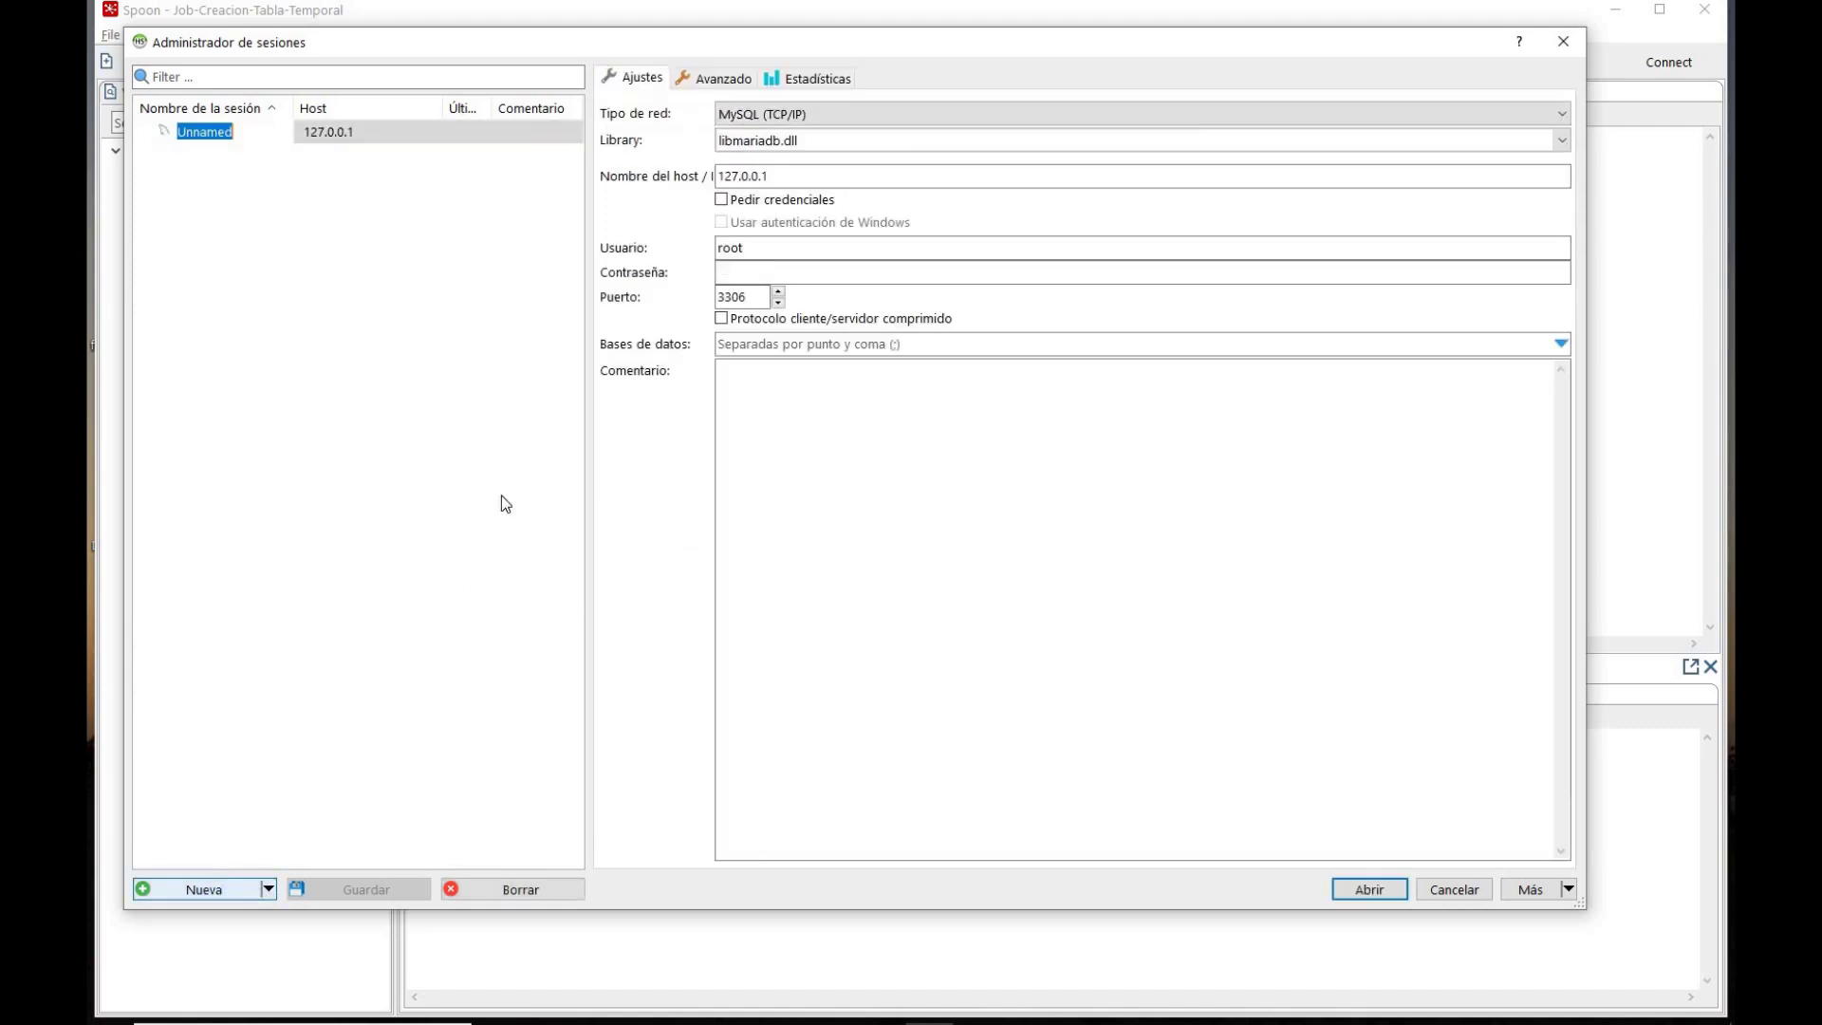
click(805, 116)
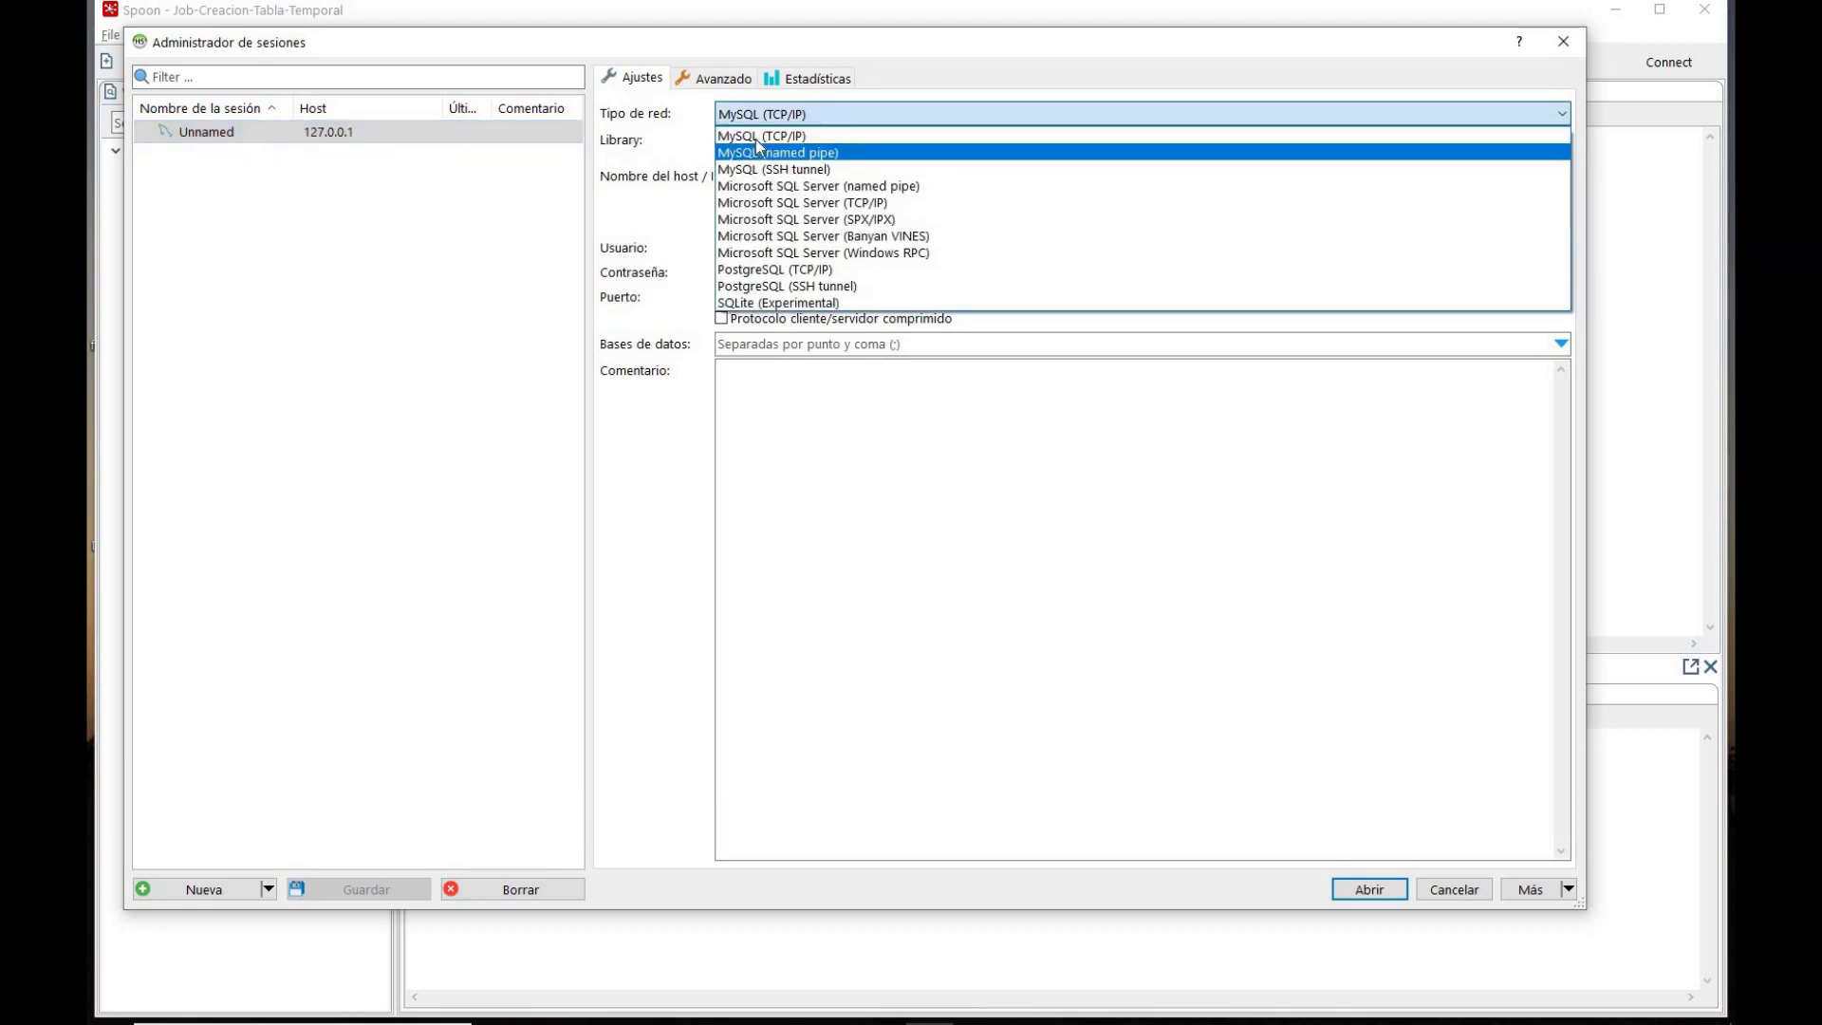
click(747, 304)
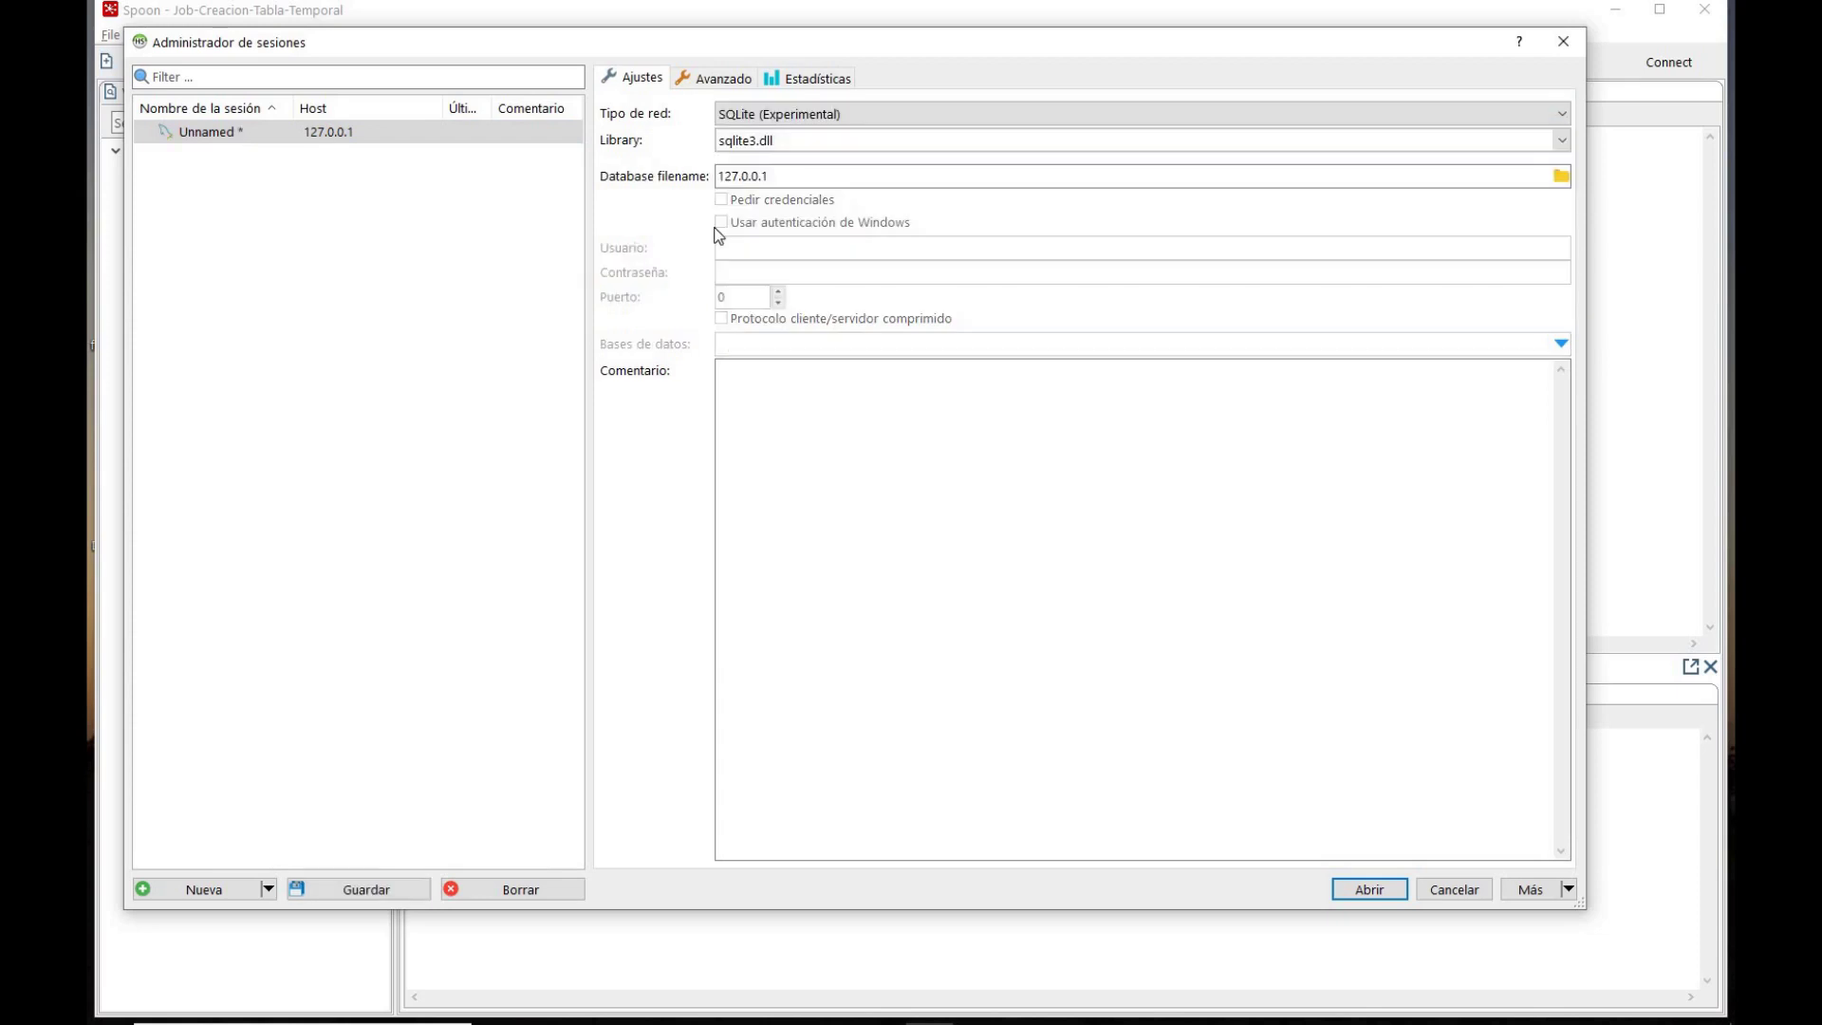
click(703, 176)
key(BackSpace)
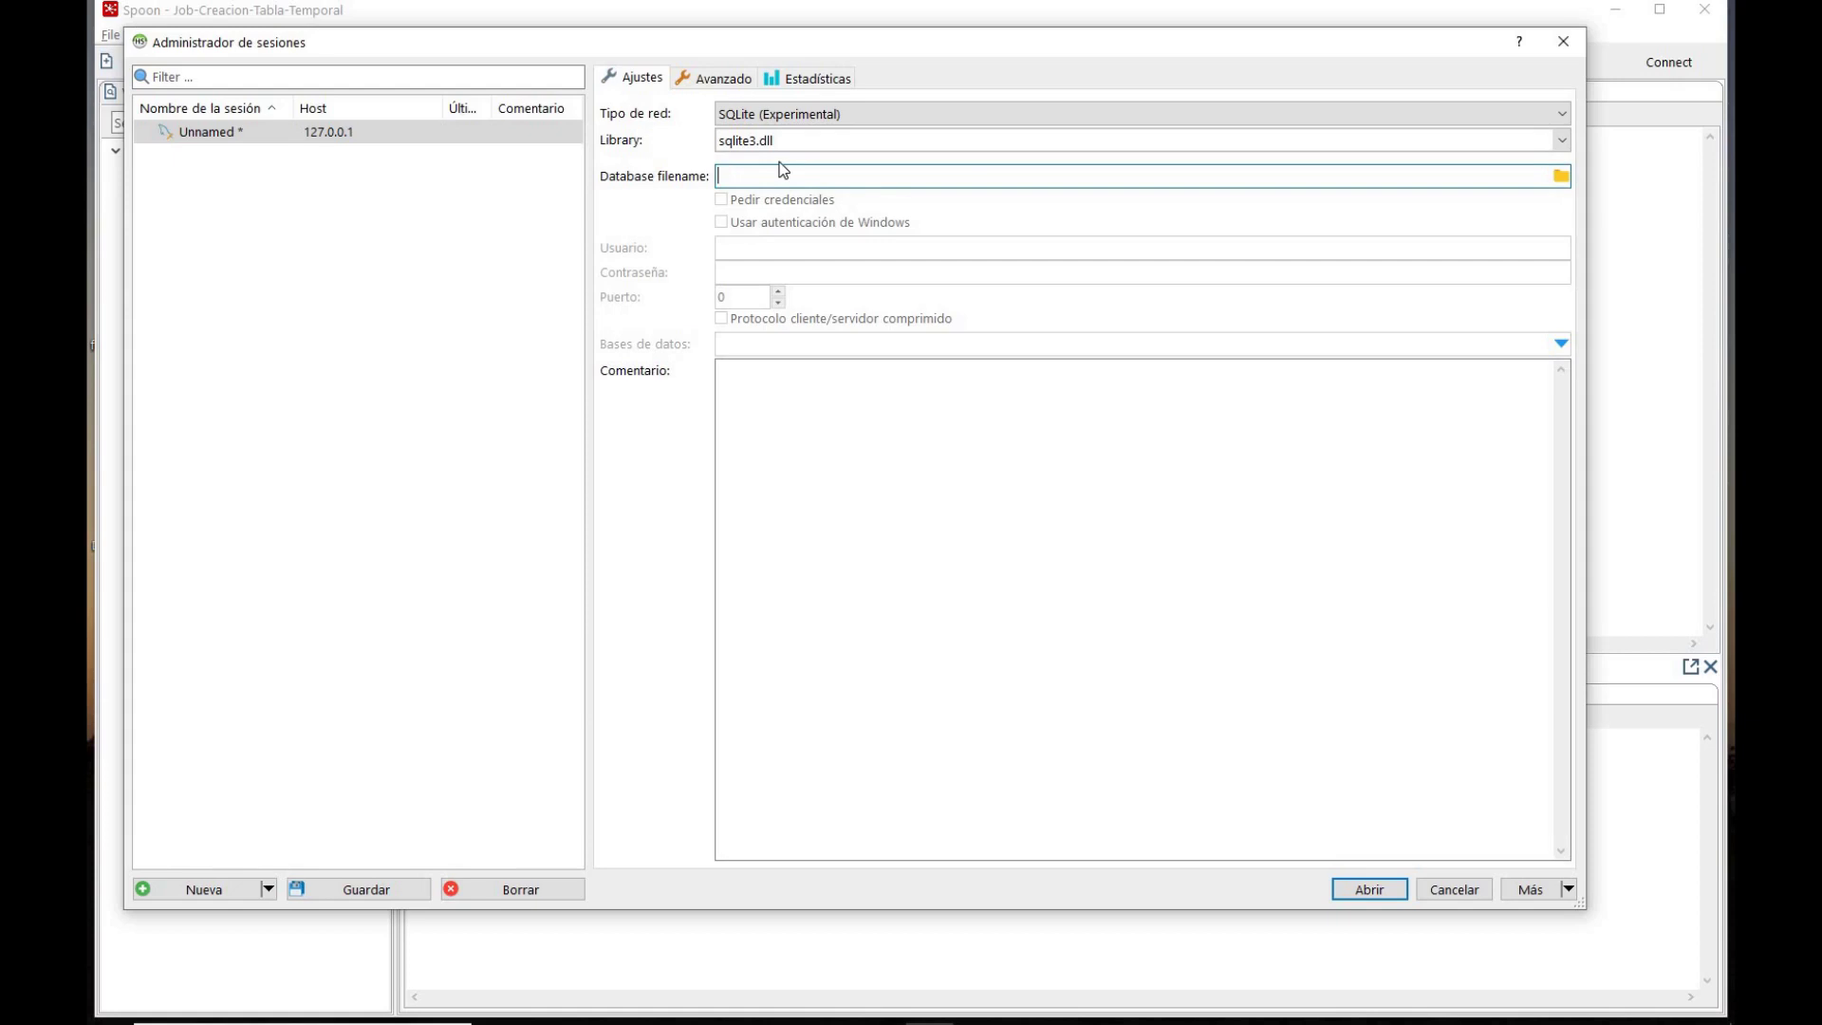
text(D:\javier\Desktop\Temporal\ClasePentaho)
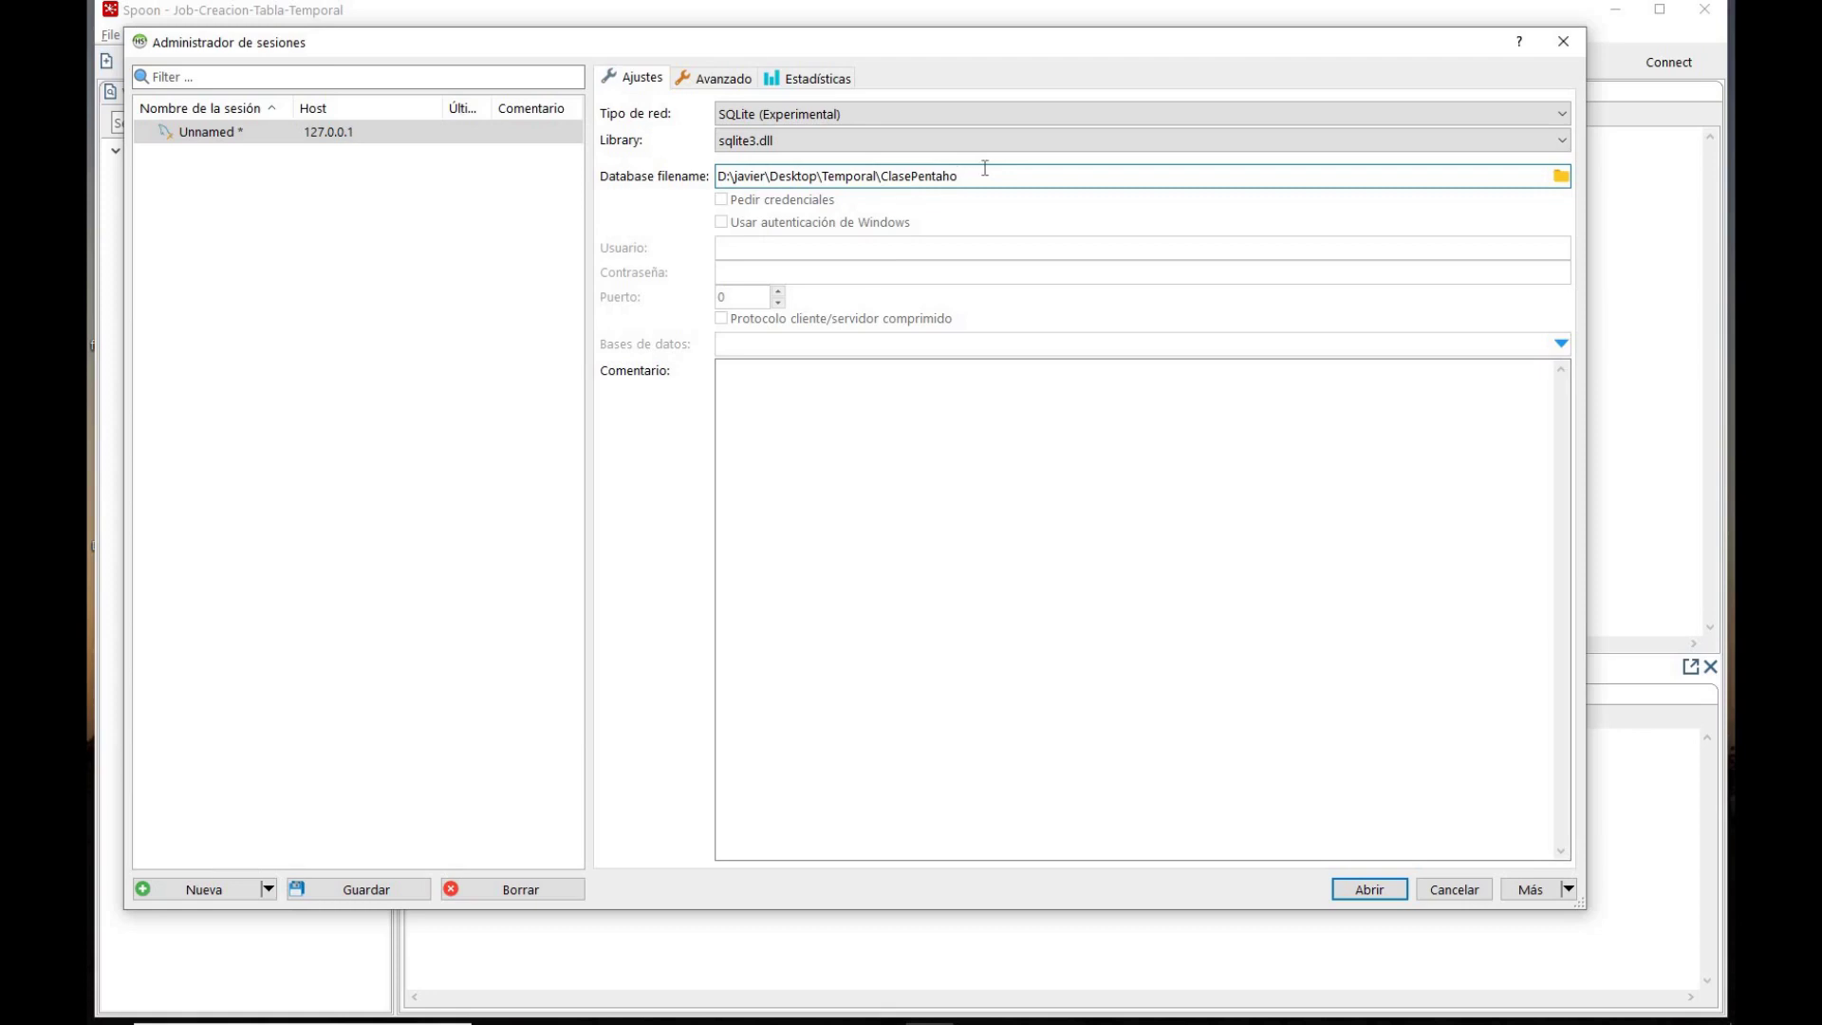
Step: Append the file name base-datos-ejemplo.db, copied from the ClasePentaho folder, to the database path and save the session
key(alt+Tab)
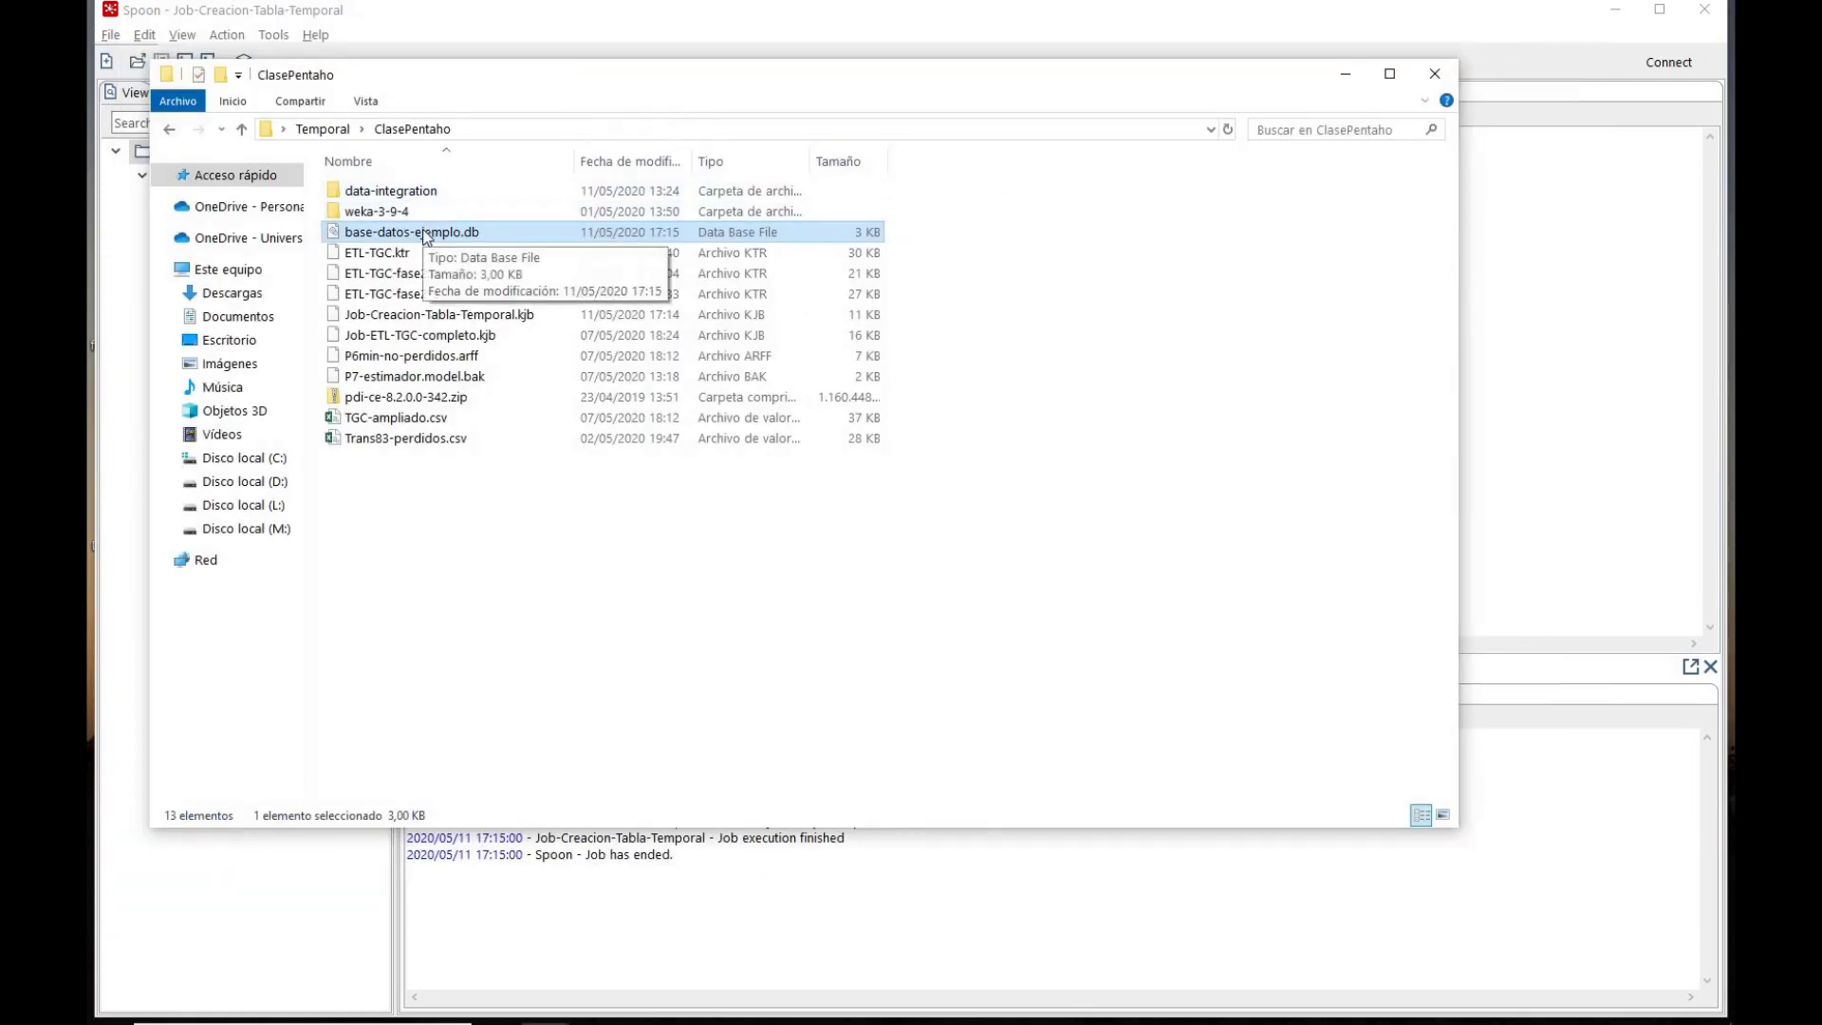
key(F2)
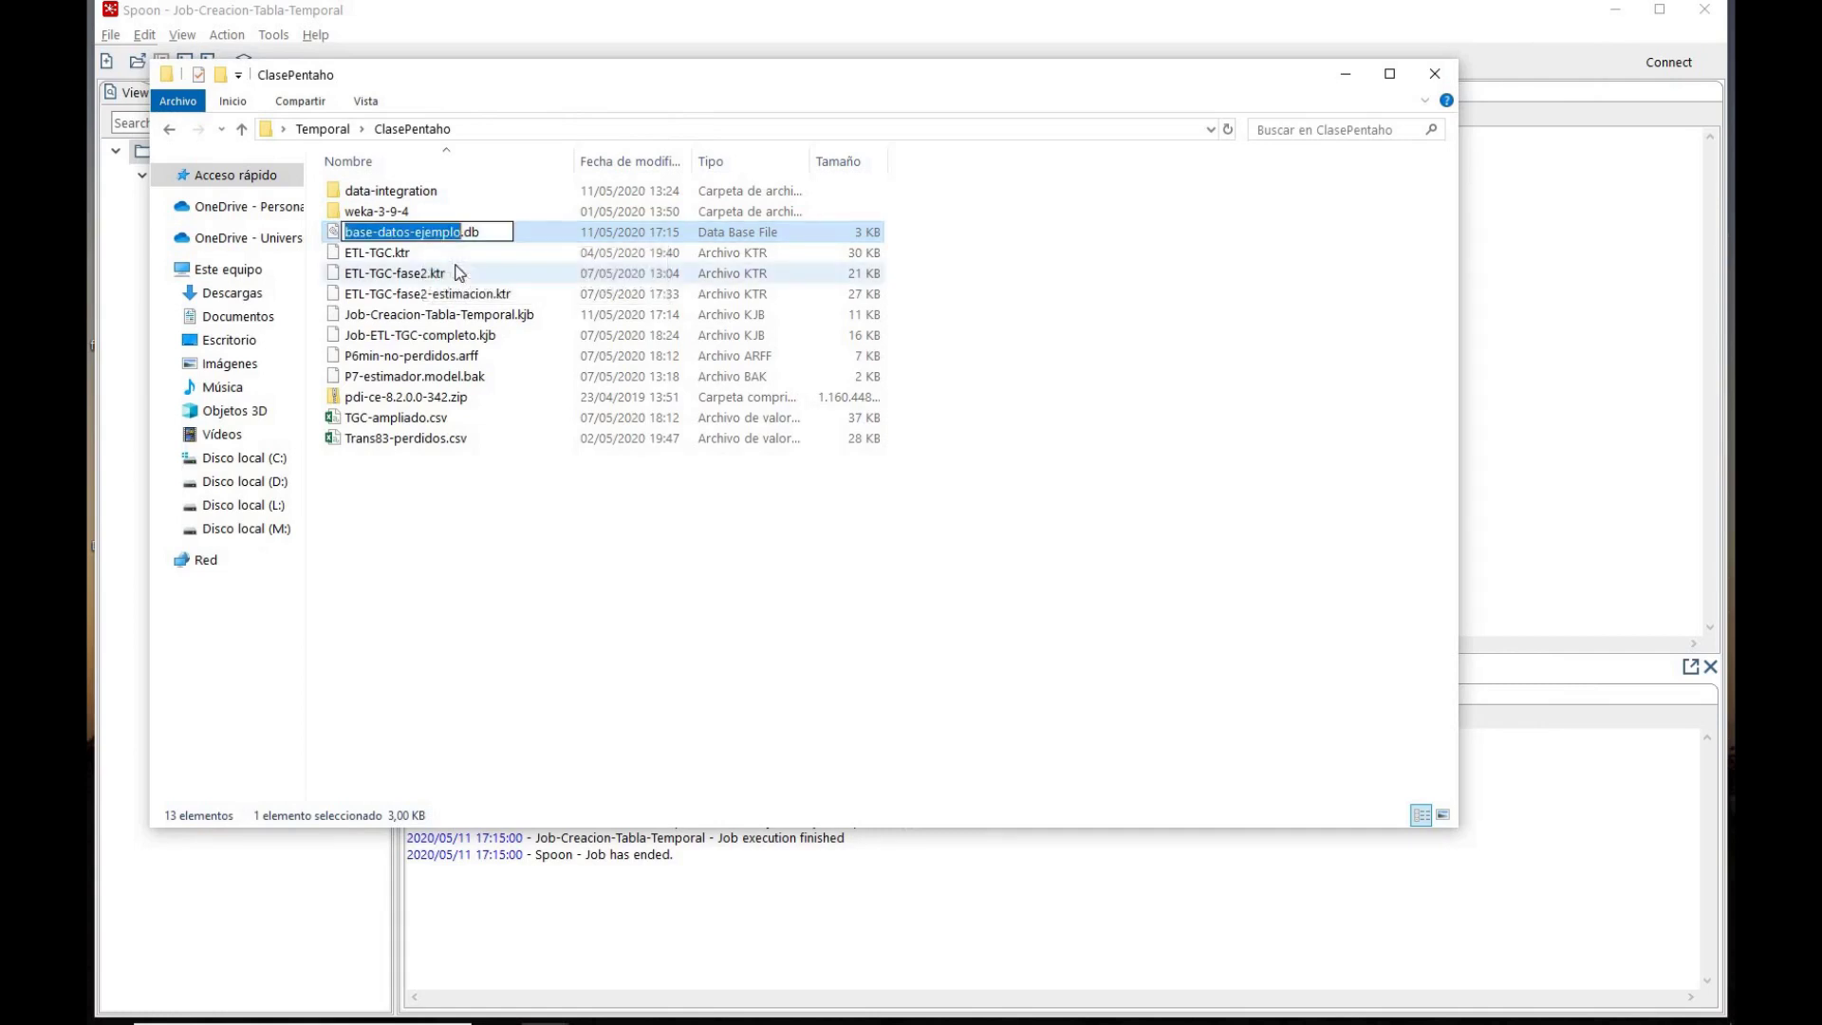
key(ctrl+a)
key(ctrl+c)
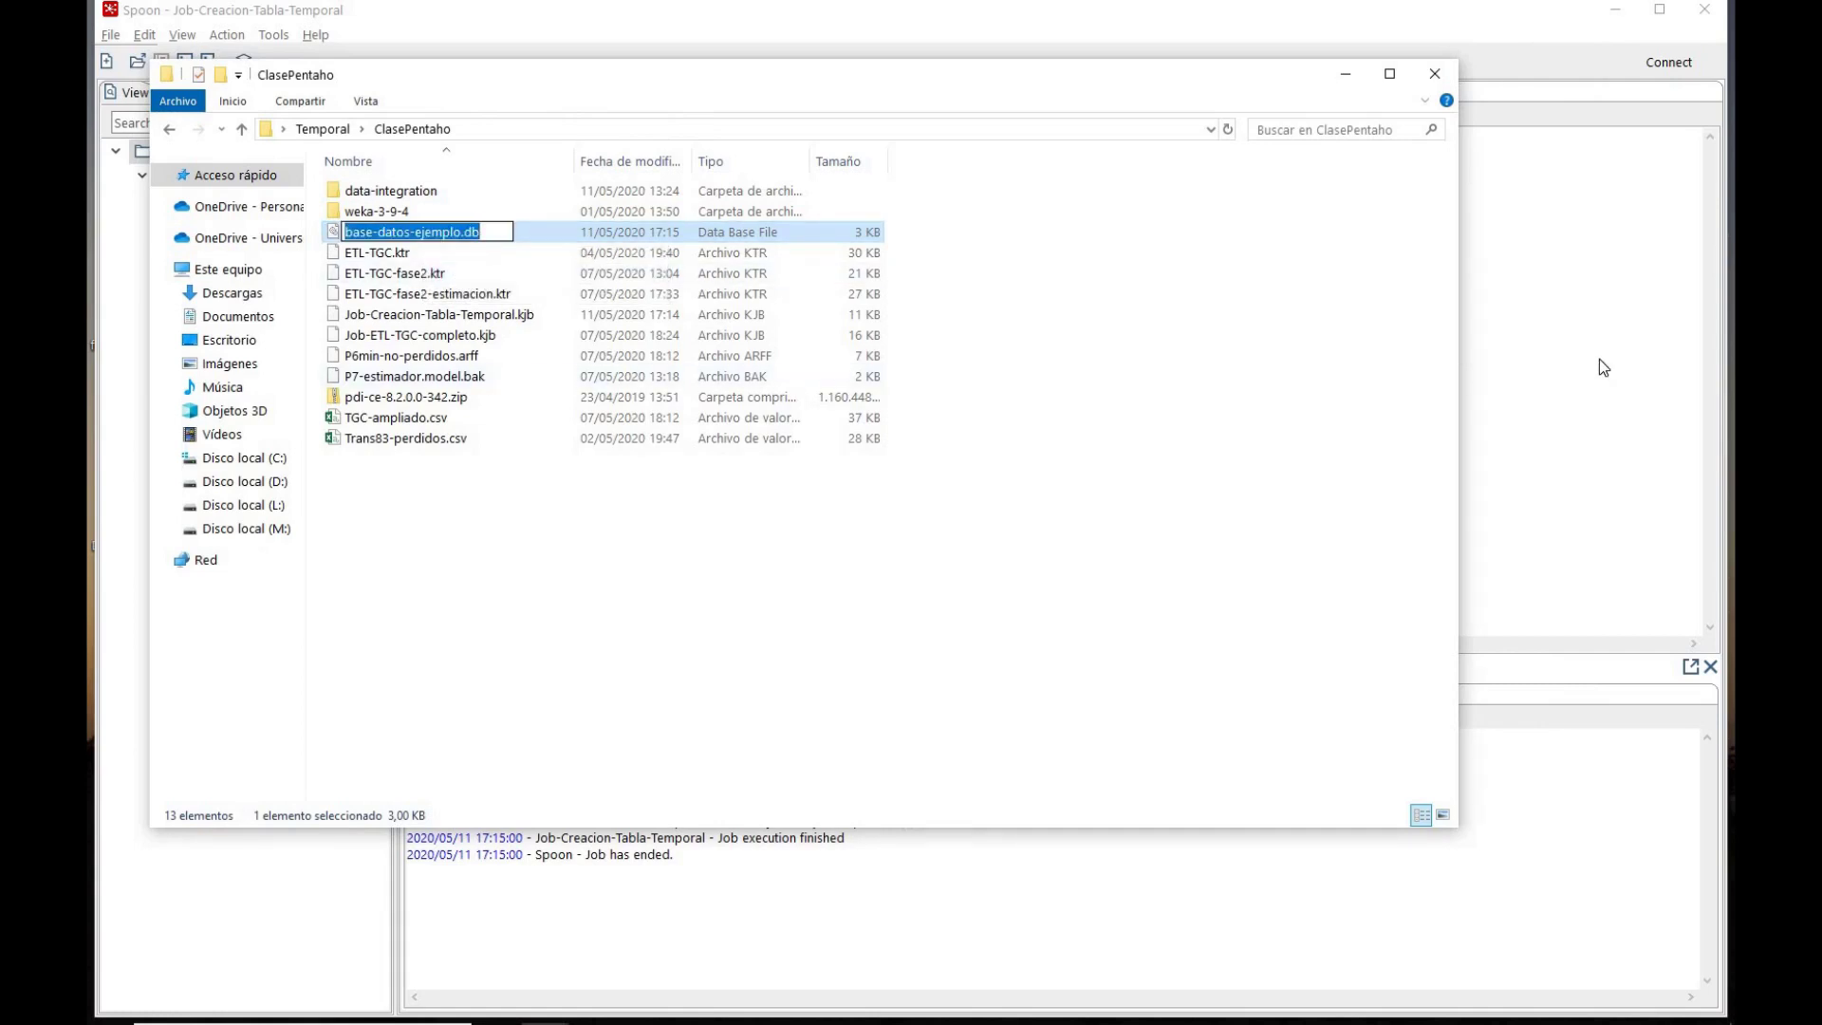
key(alt+Tab)
key(alt+Tab)
key(alt+Tab)
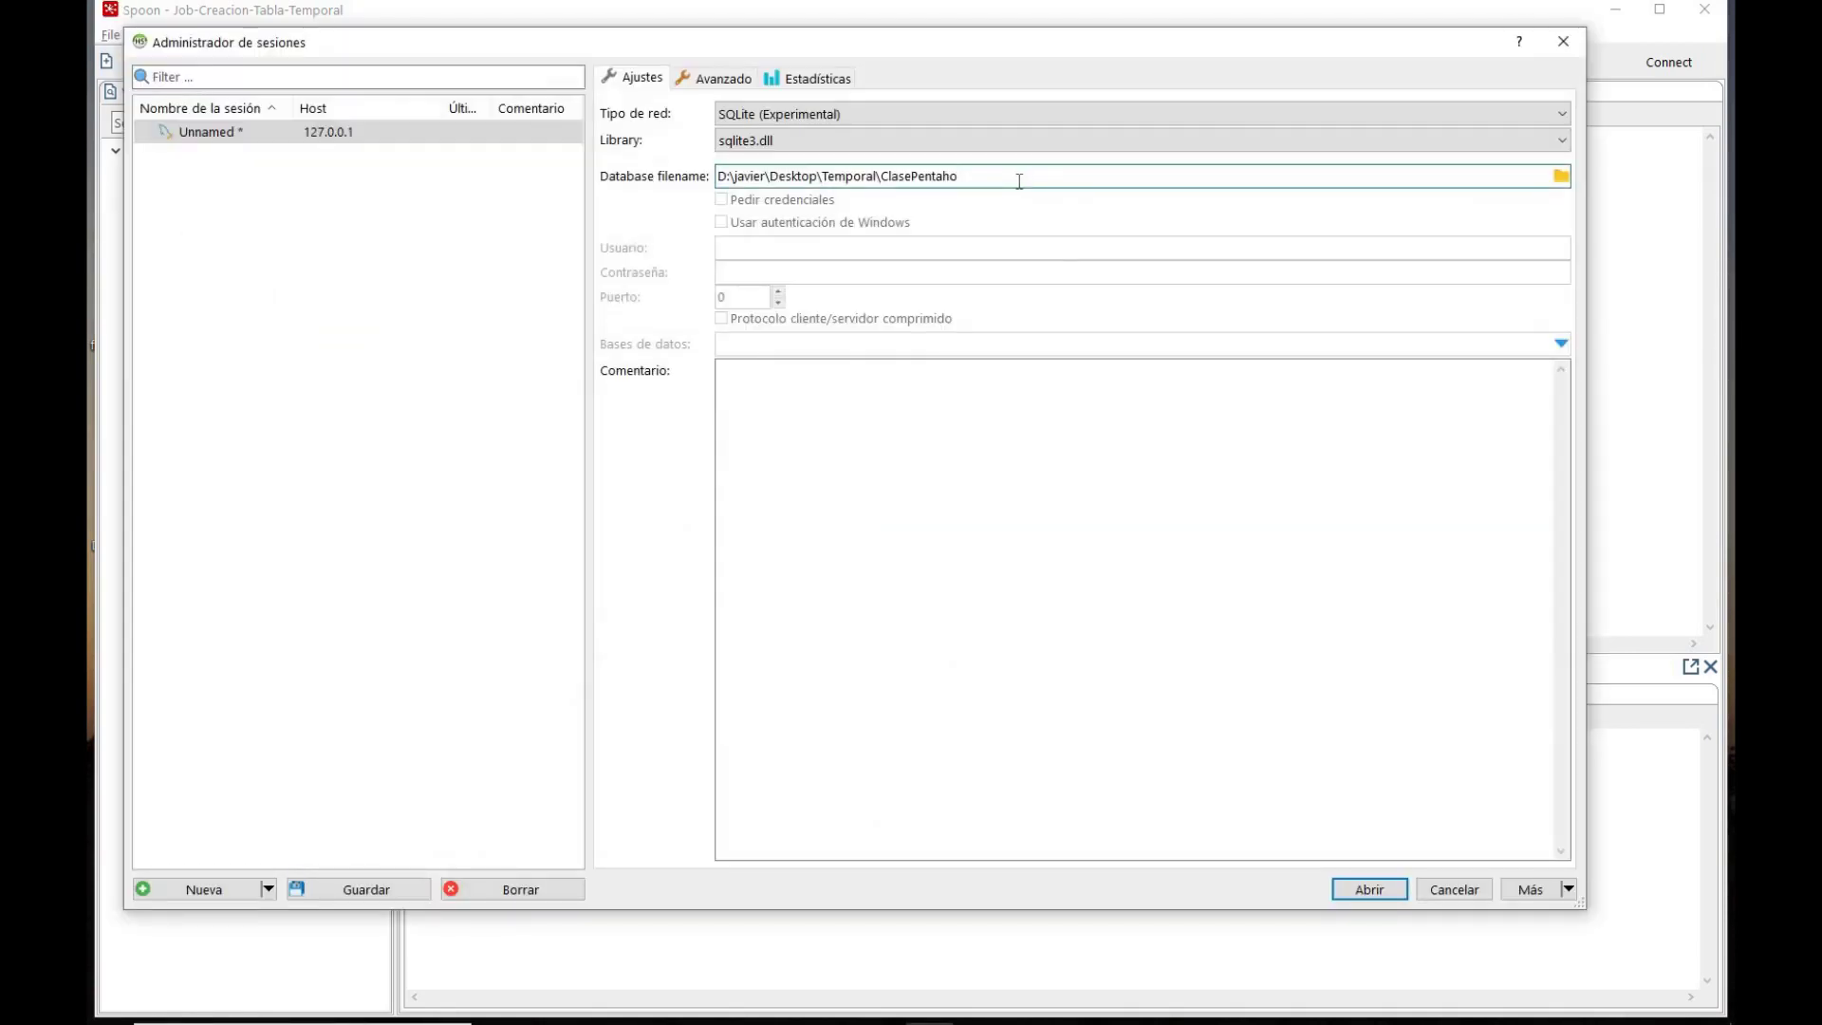
text(\)
key(ctrl+v)
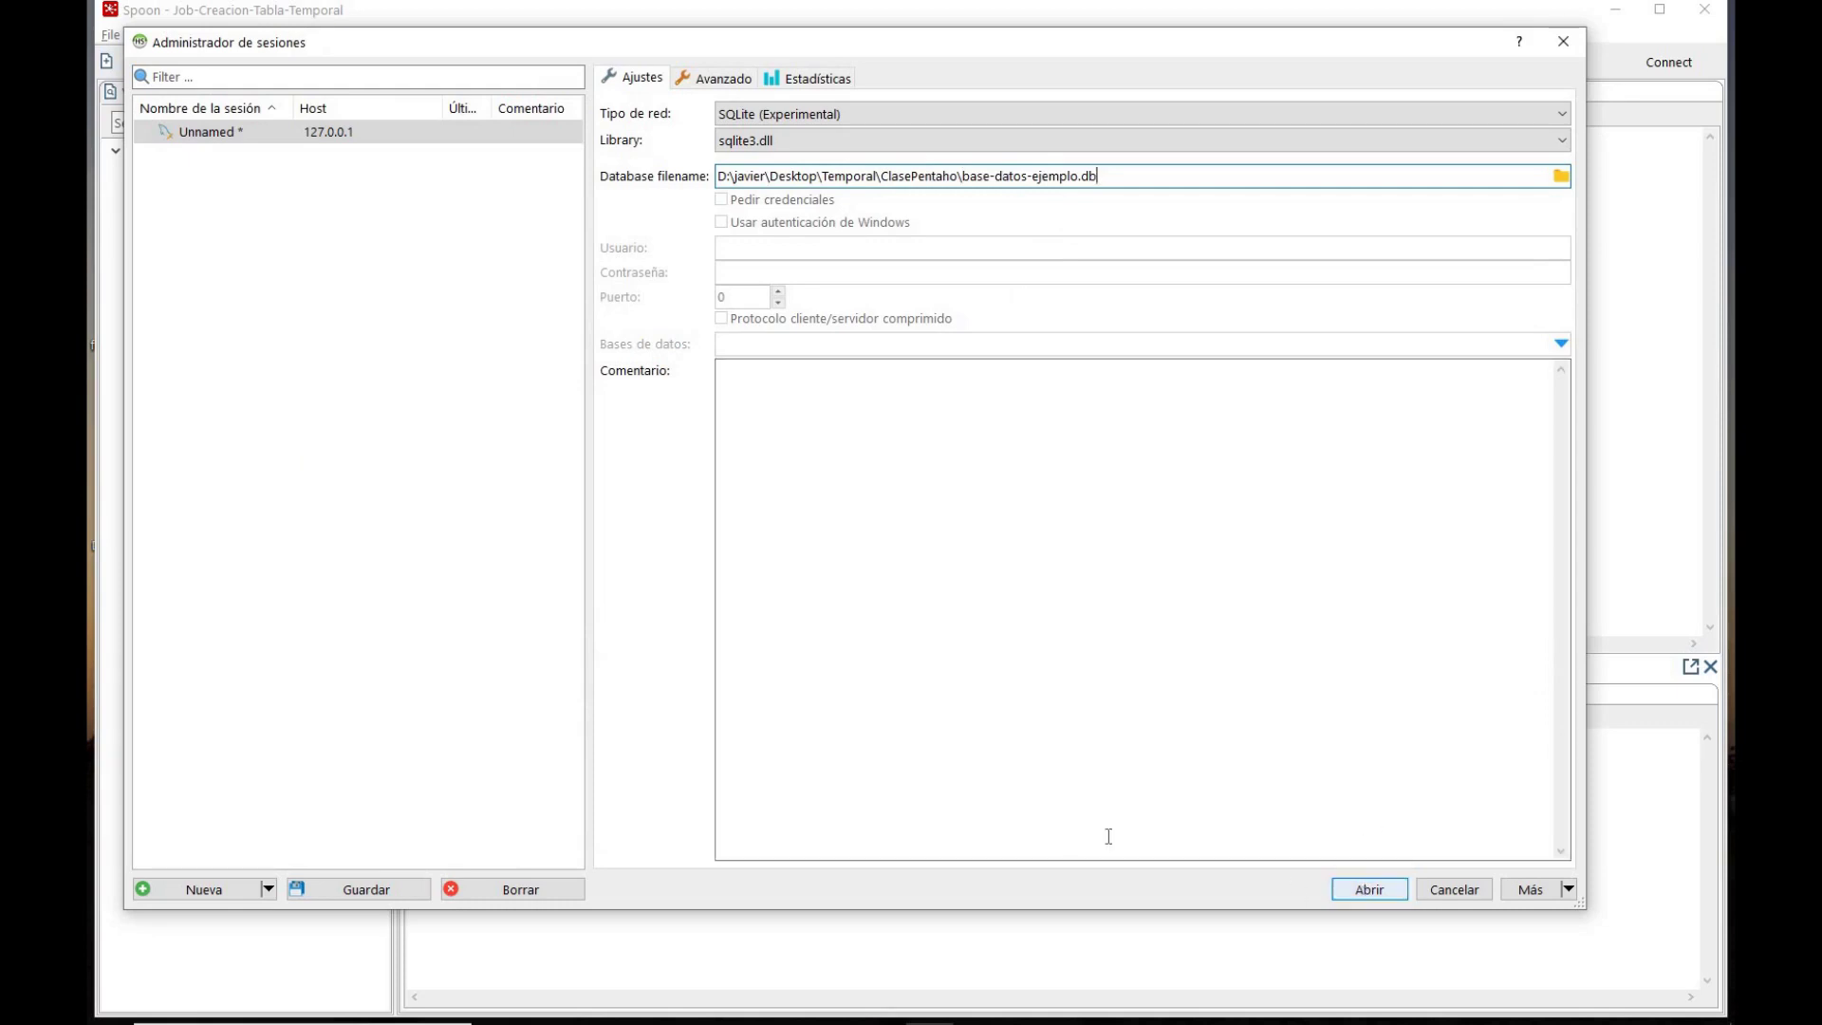
click(370, 889)
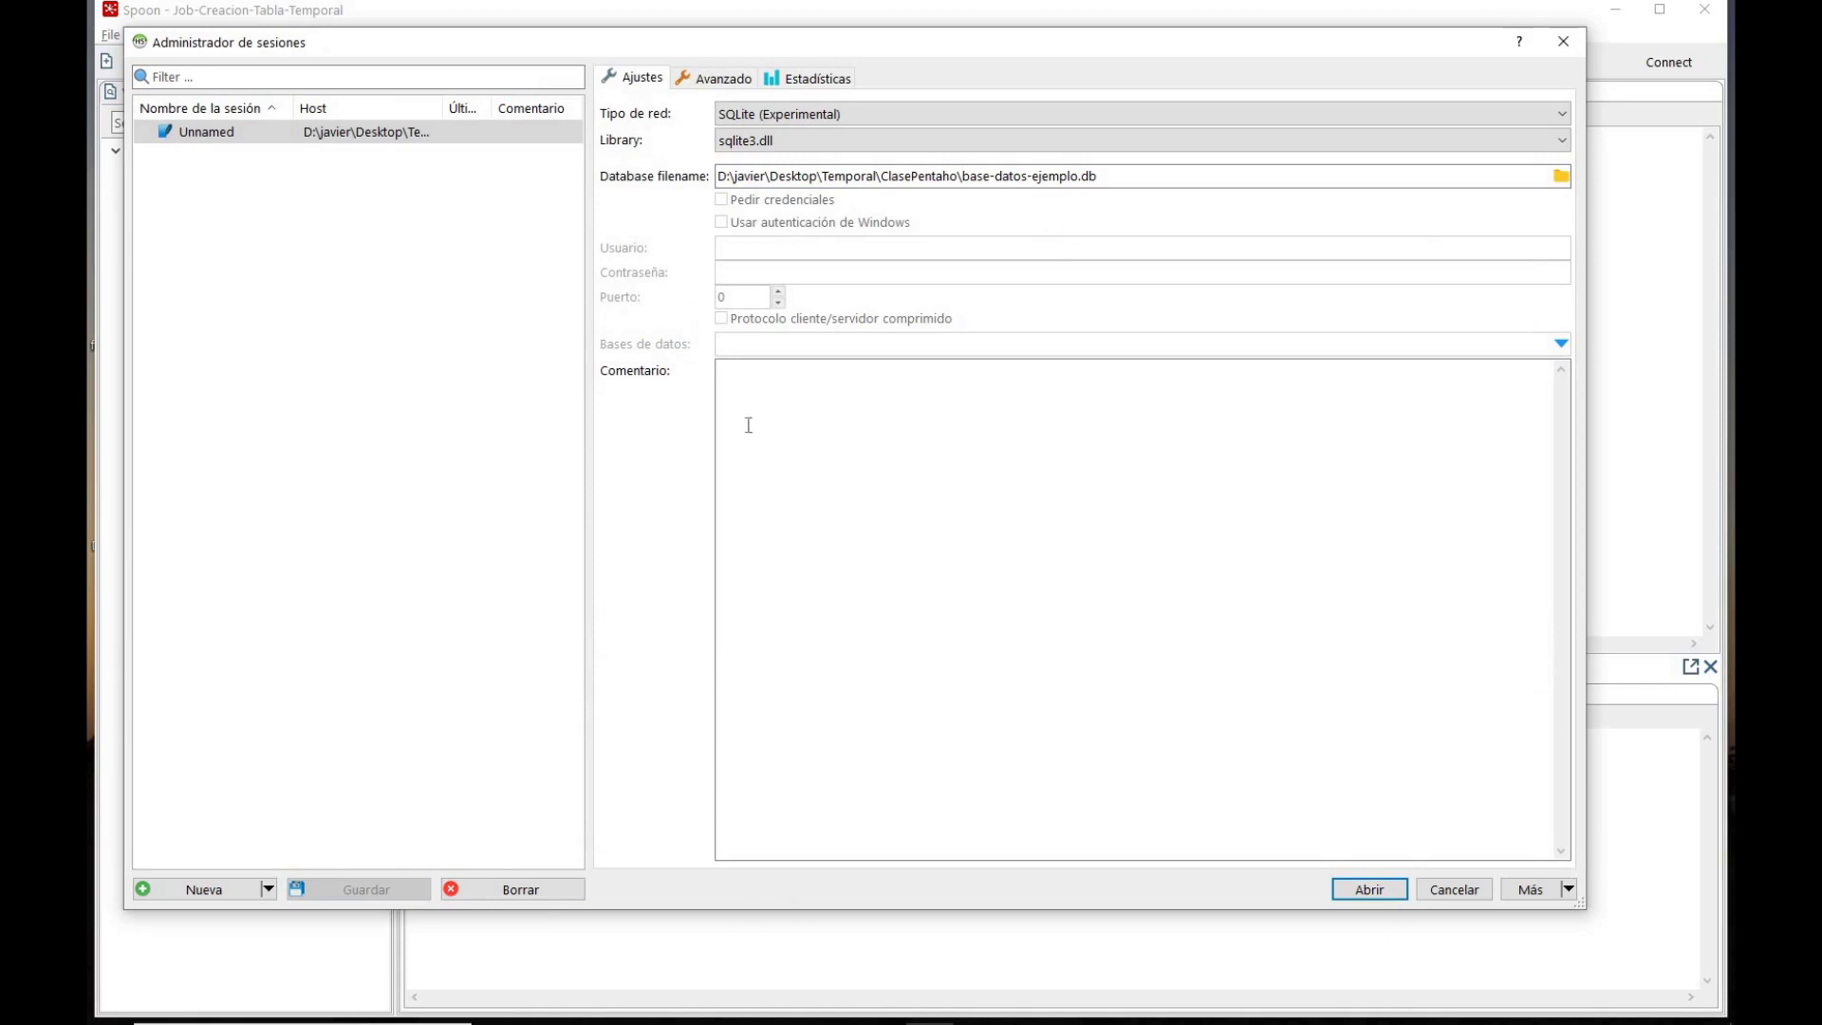
Step: Open the SQLite session and view the dim_tiempo table in the main database
click(1373, 890)
drag(972, 281, 717, 52)
drag(1130, 528, 1576, 852)
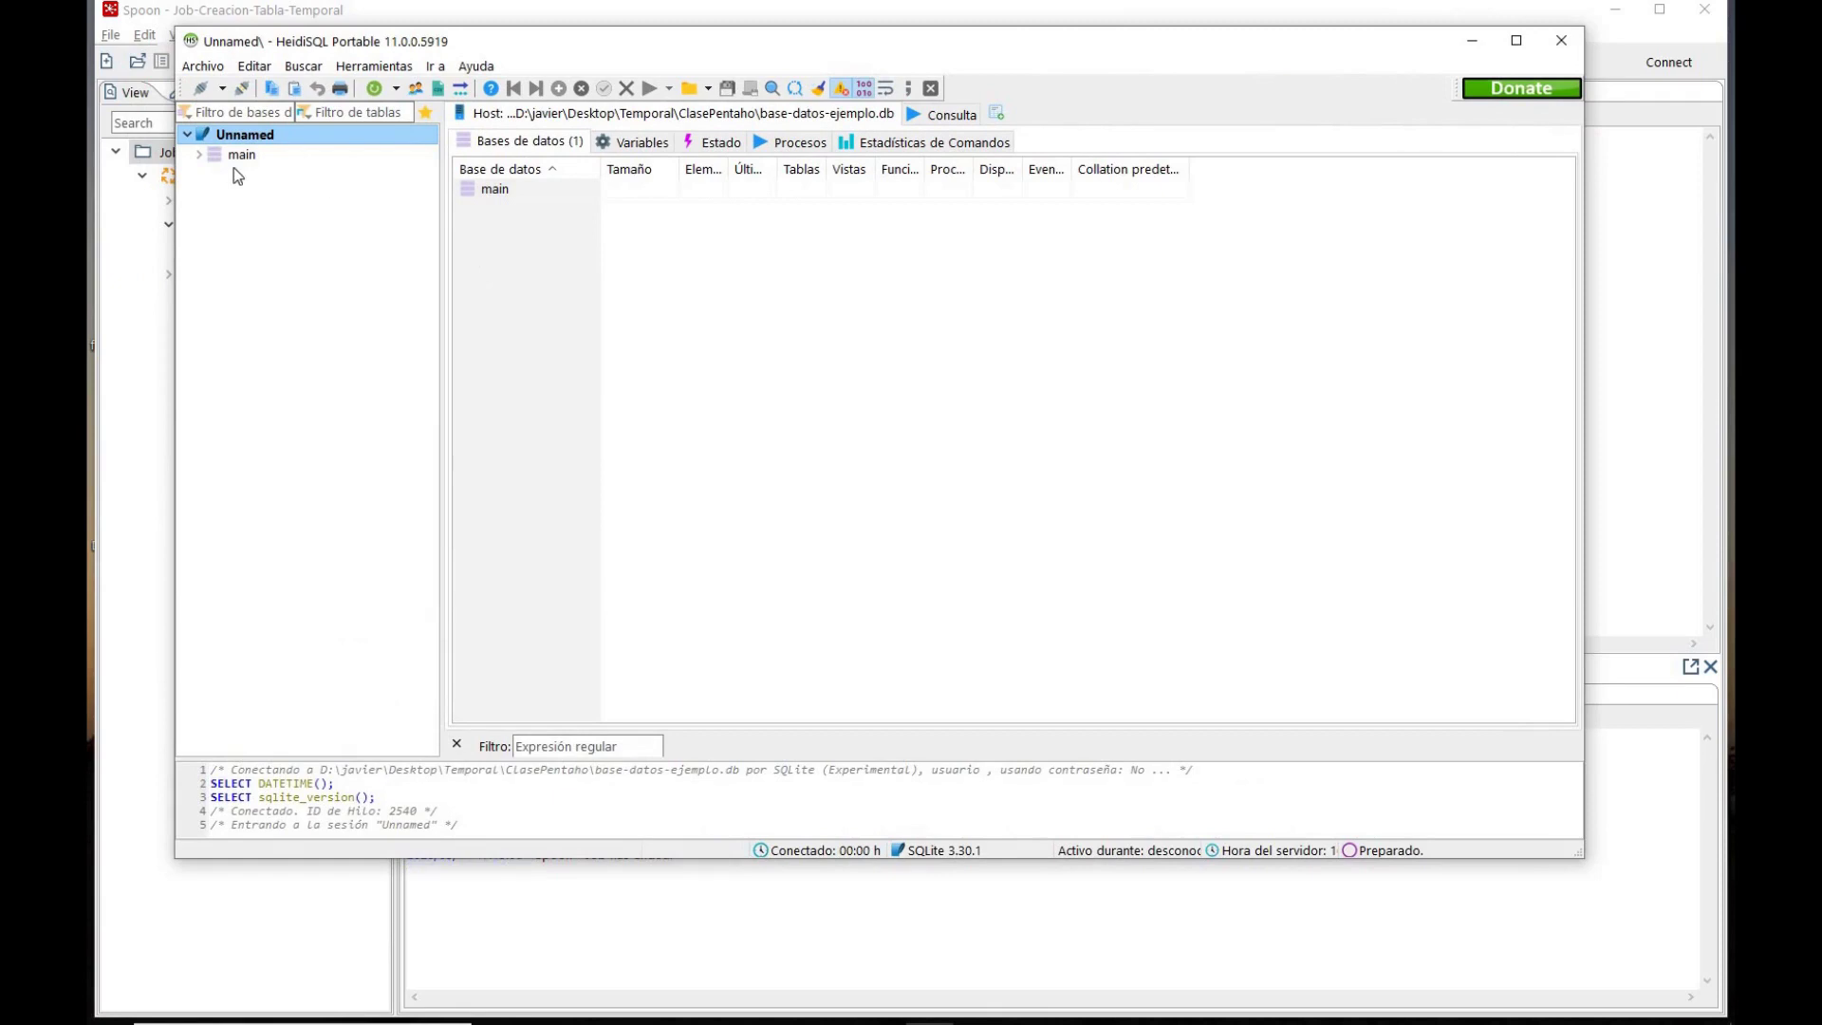
click(199, 155)
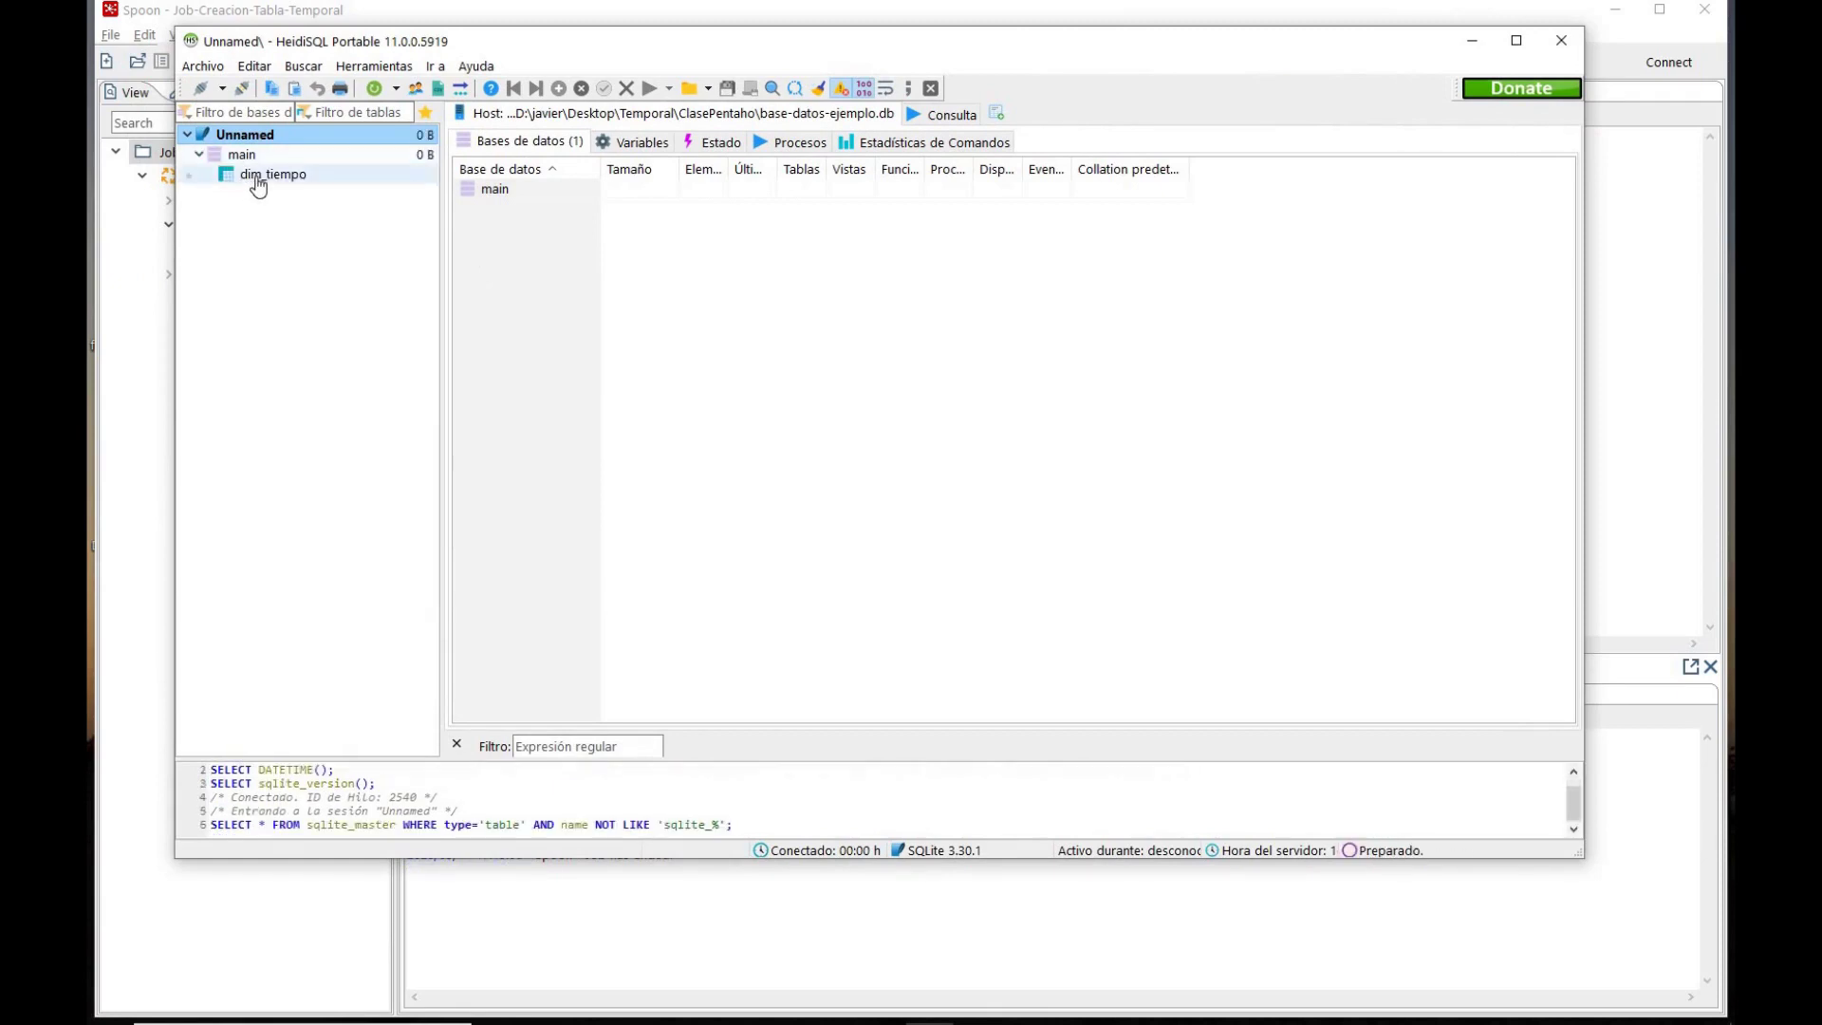
click(251, 178)
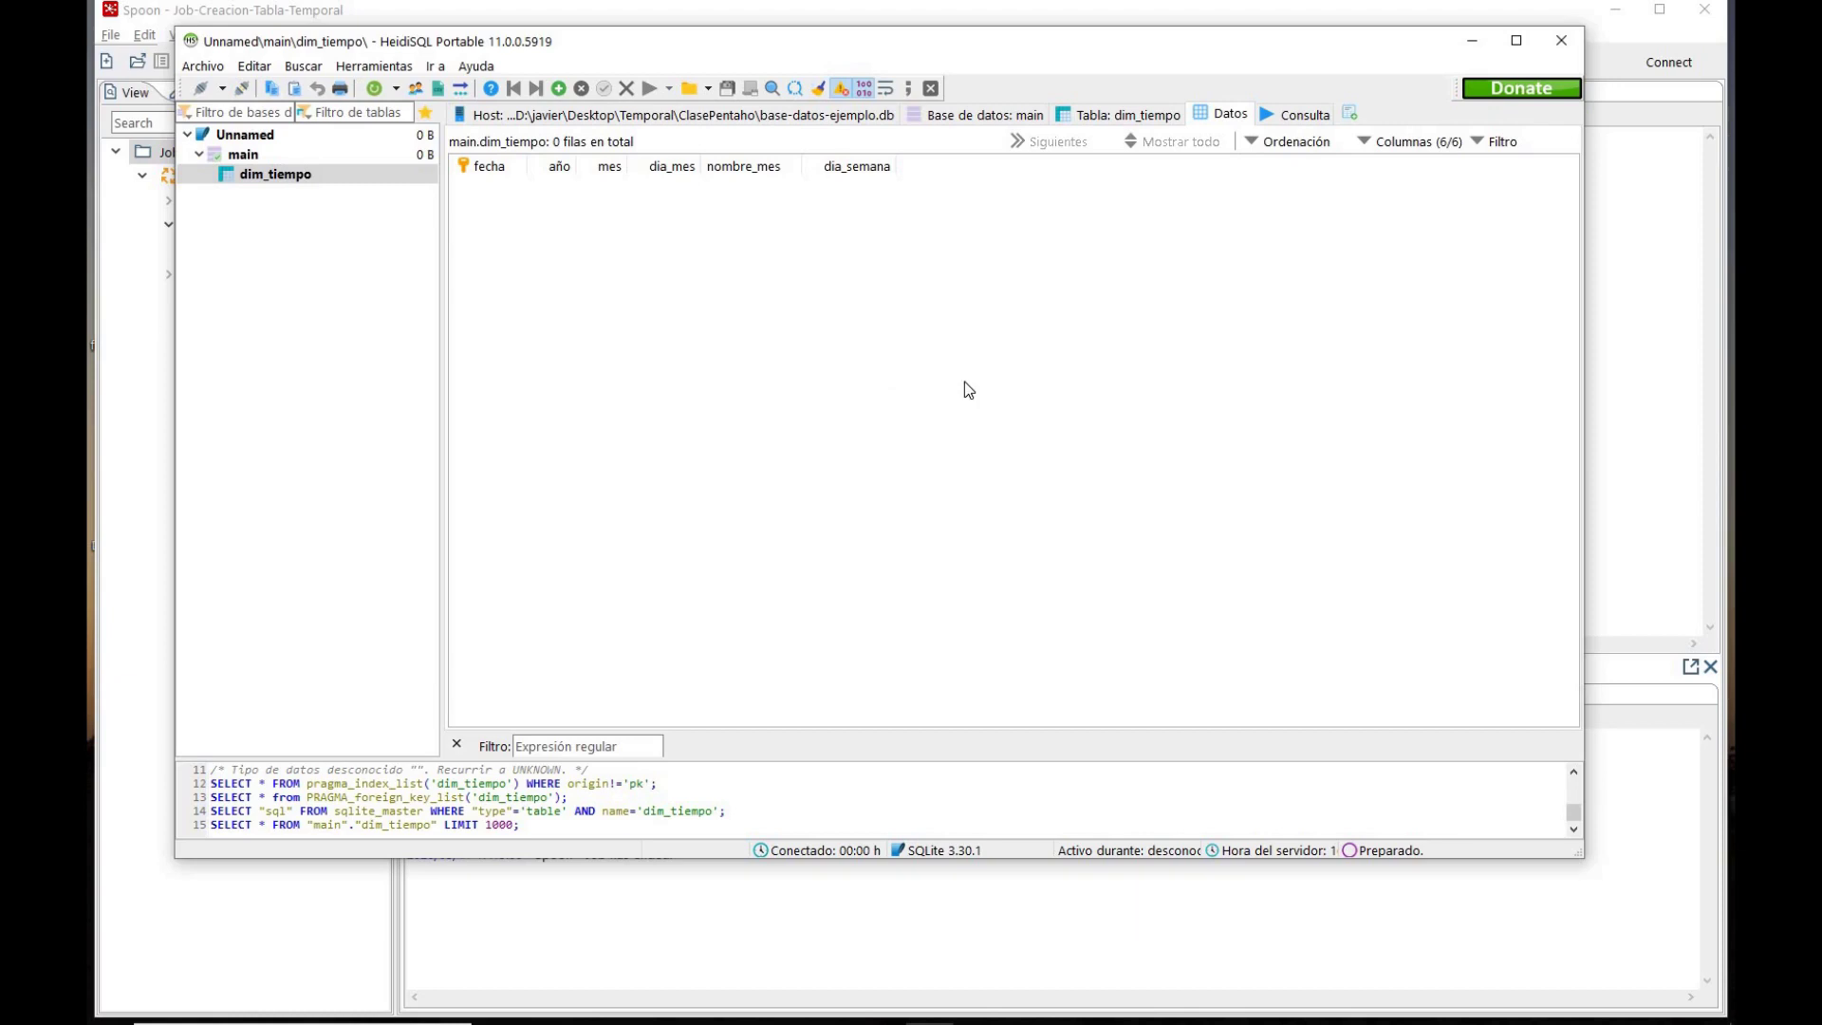
Step: Switch back to Spoon, create a new transformation and place a Generate rows input step on its canvas
key(alt+Tab)
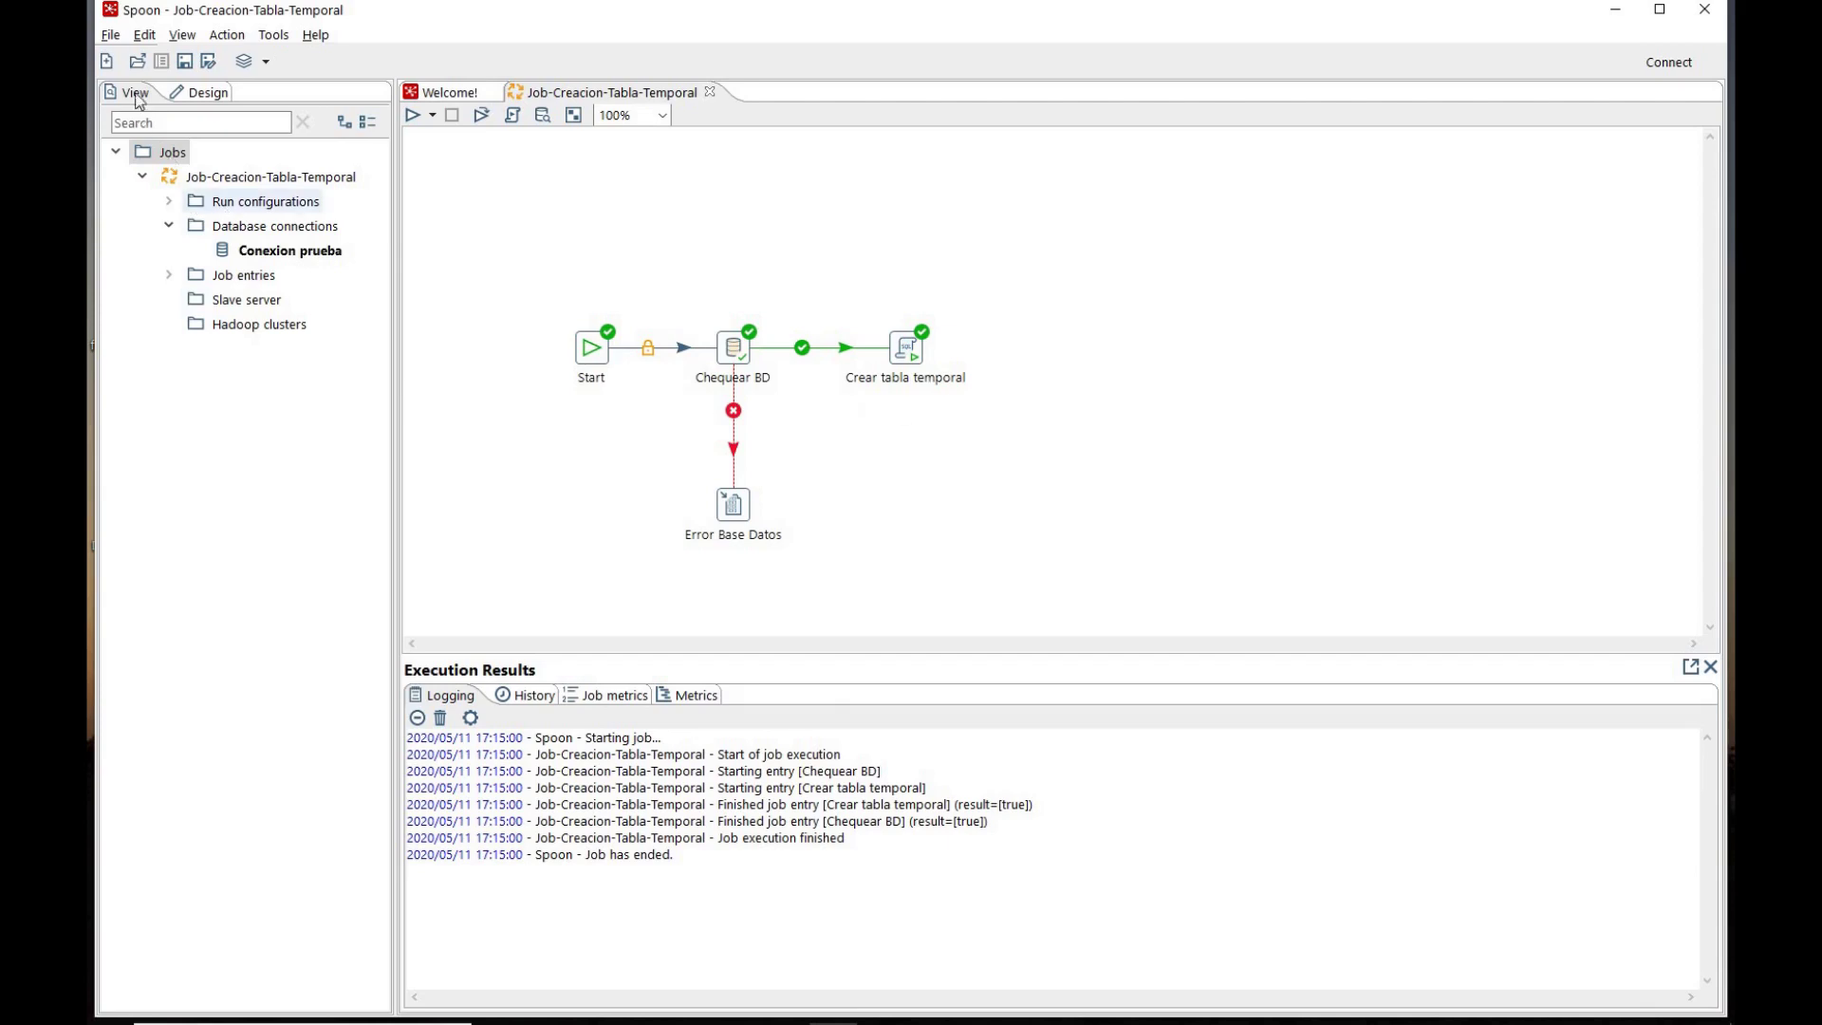
click(112, 36)
mouse_move(285, 58)
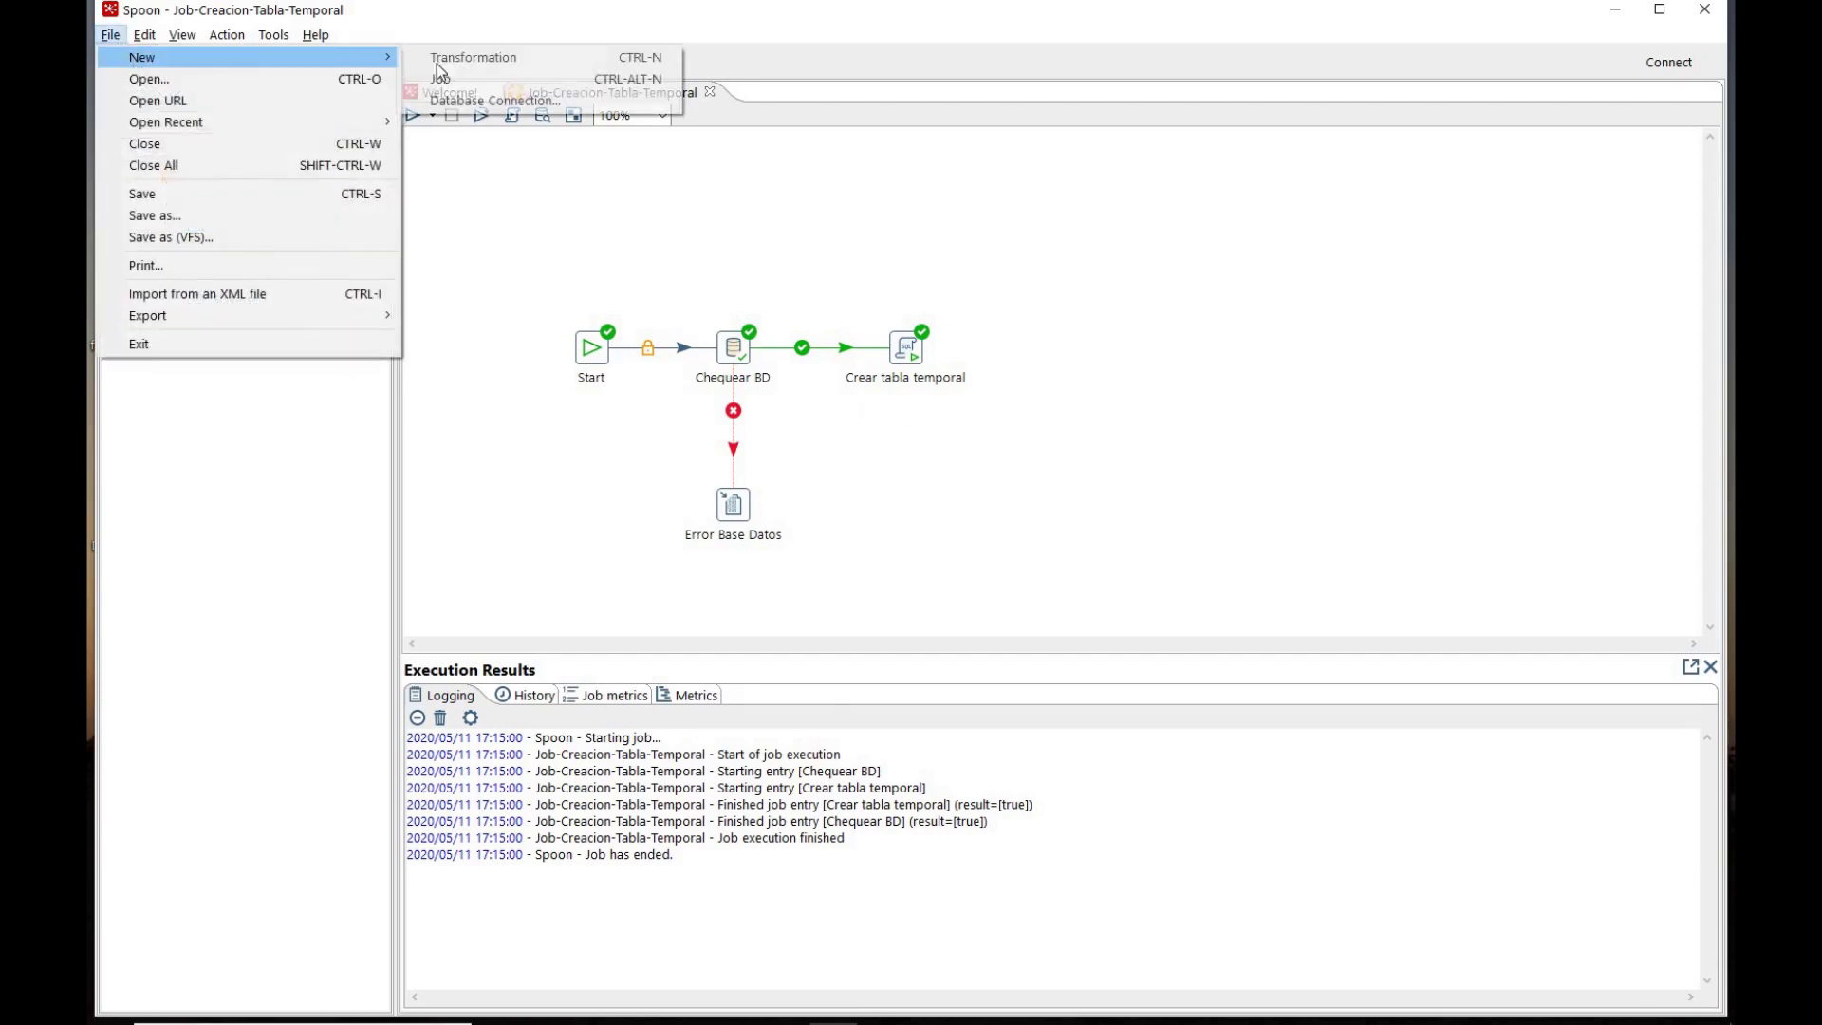
click(448, 57)
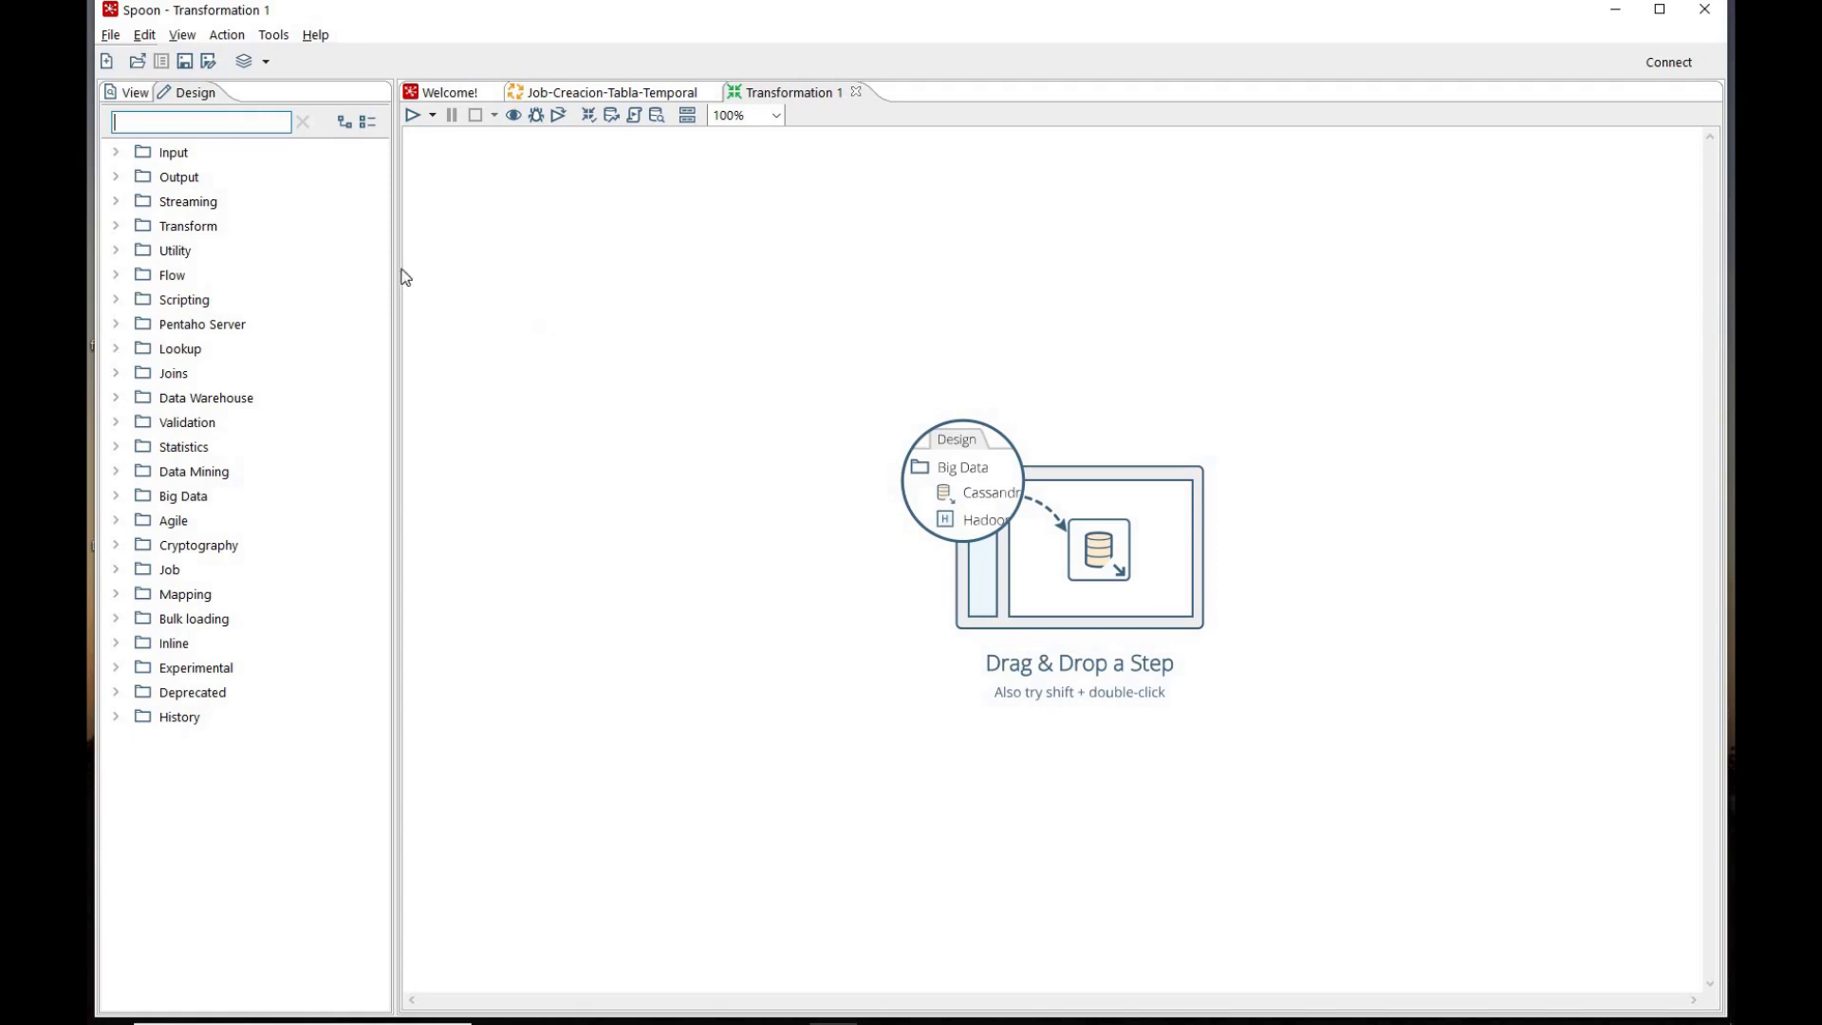
click(116, 153)
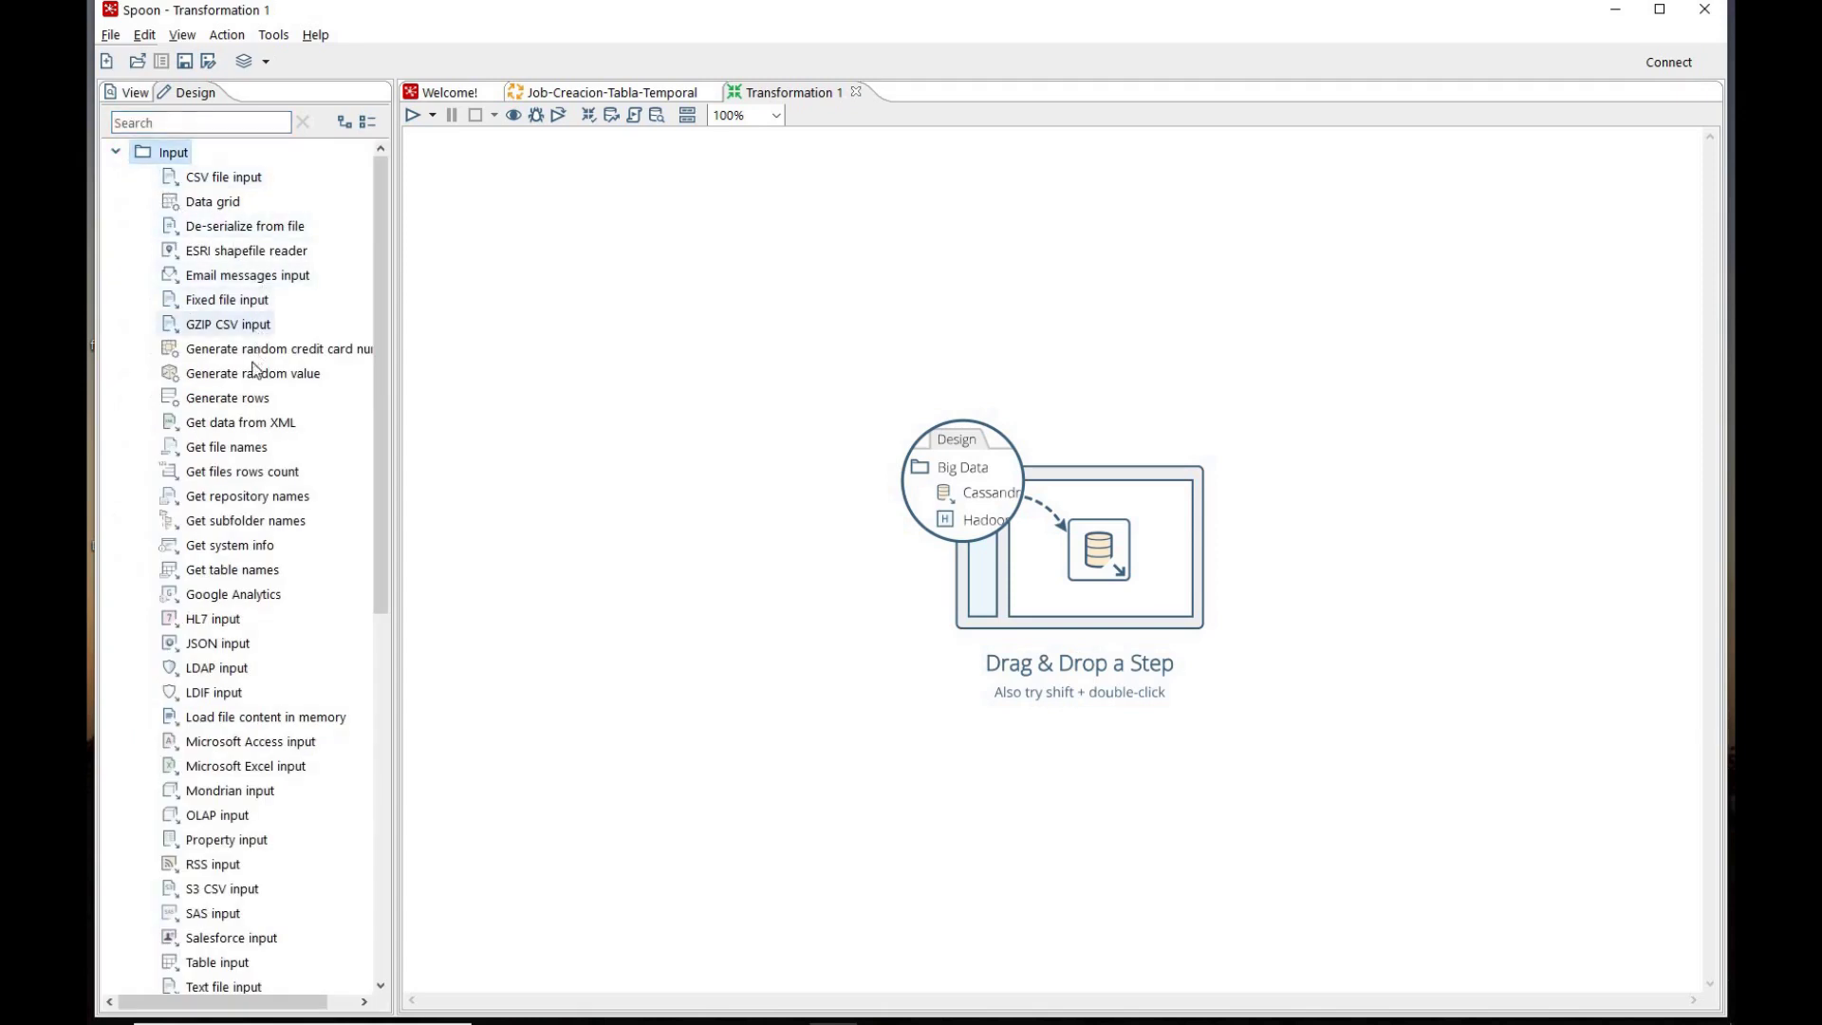
drag(228, 398, 606, 350)
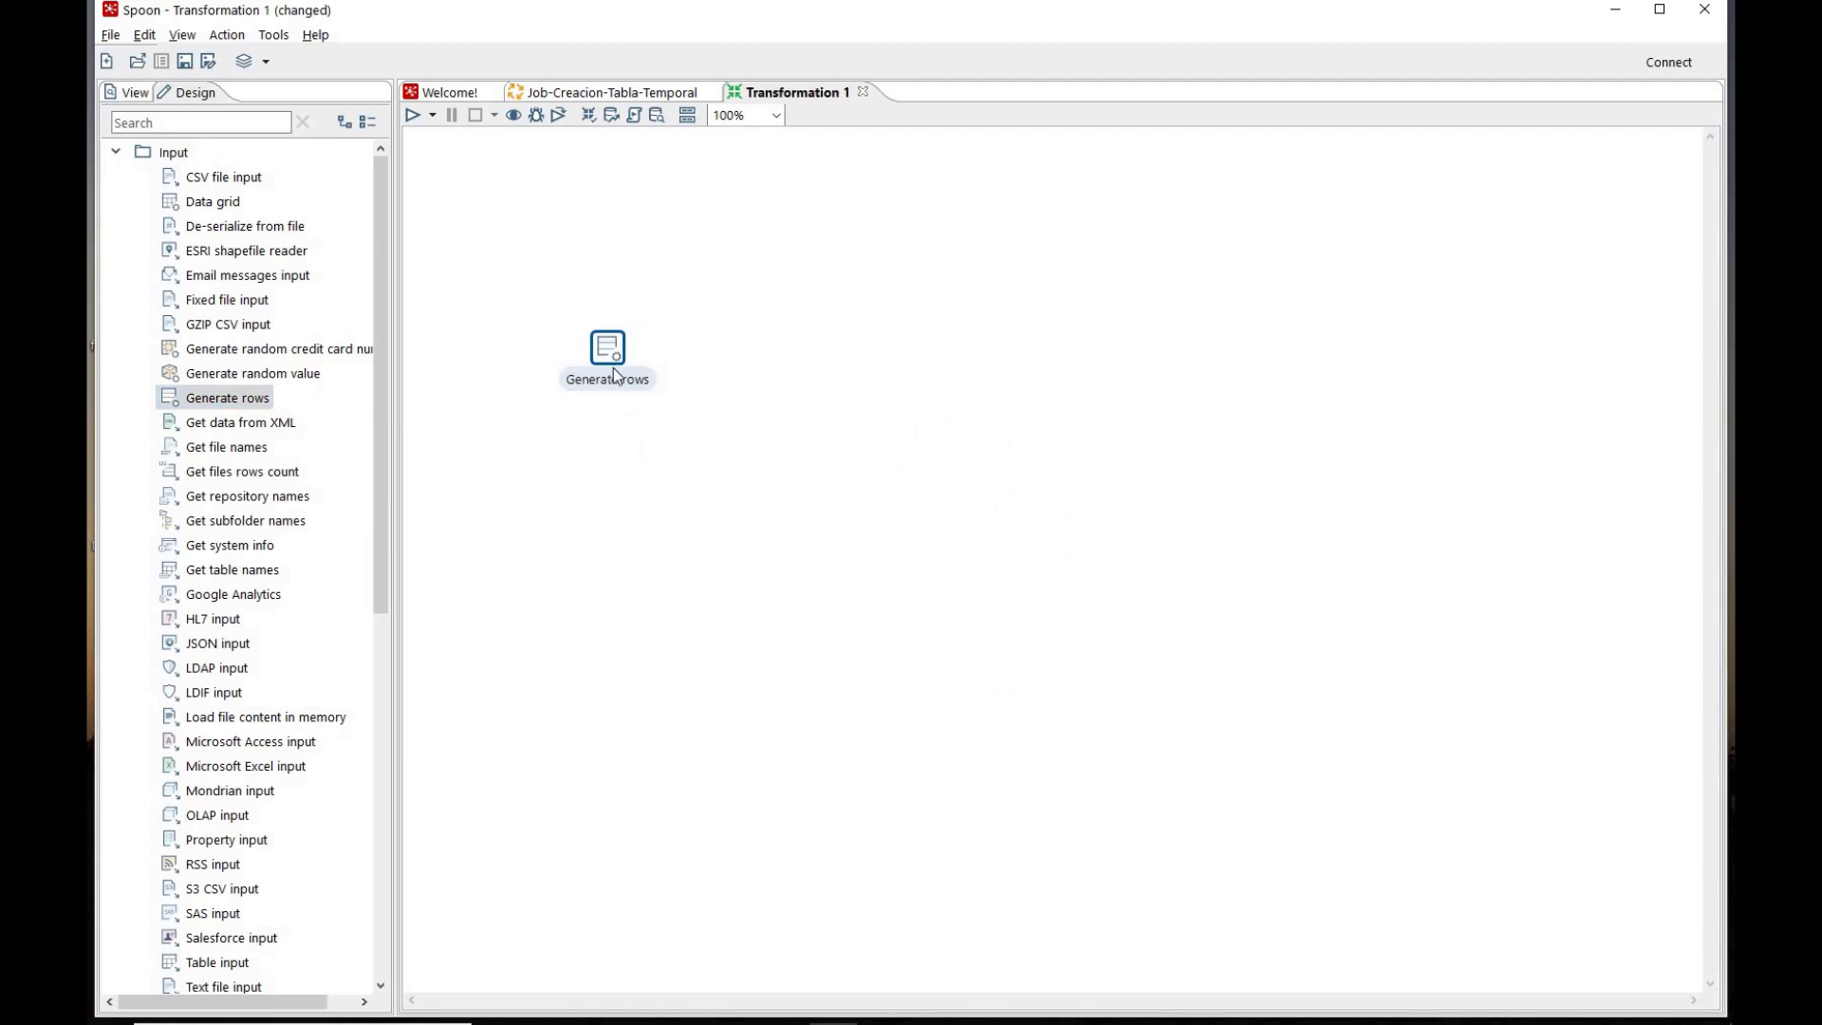
Step: Rename the Generate rows step to Generar filas and set its row limit to 366
mouse_move(609, 356)
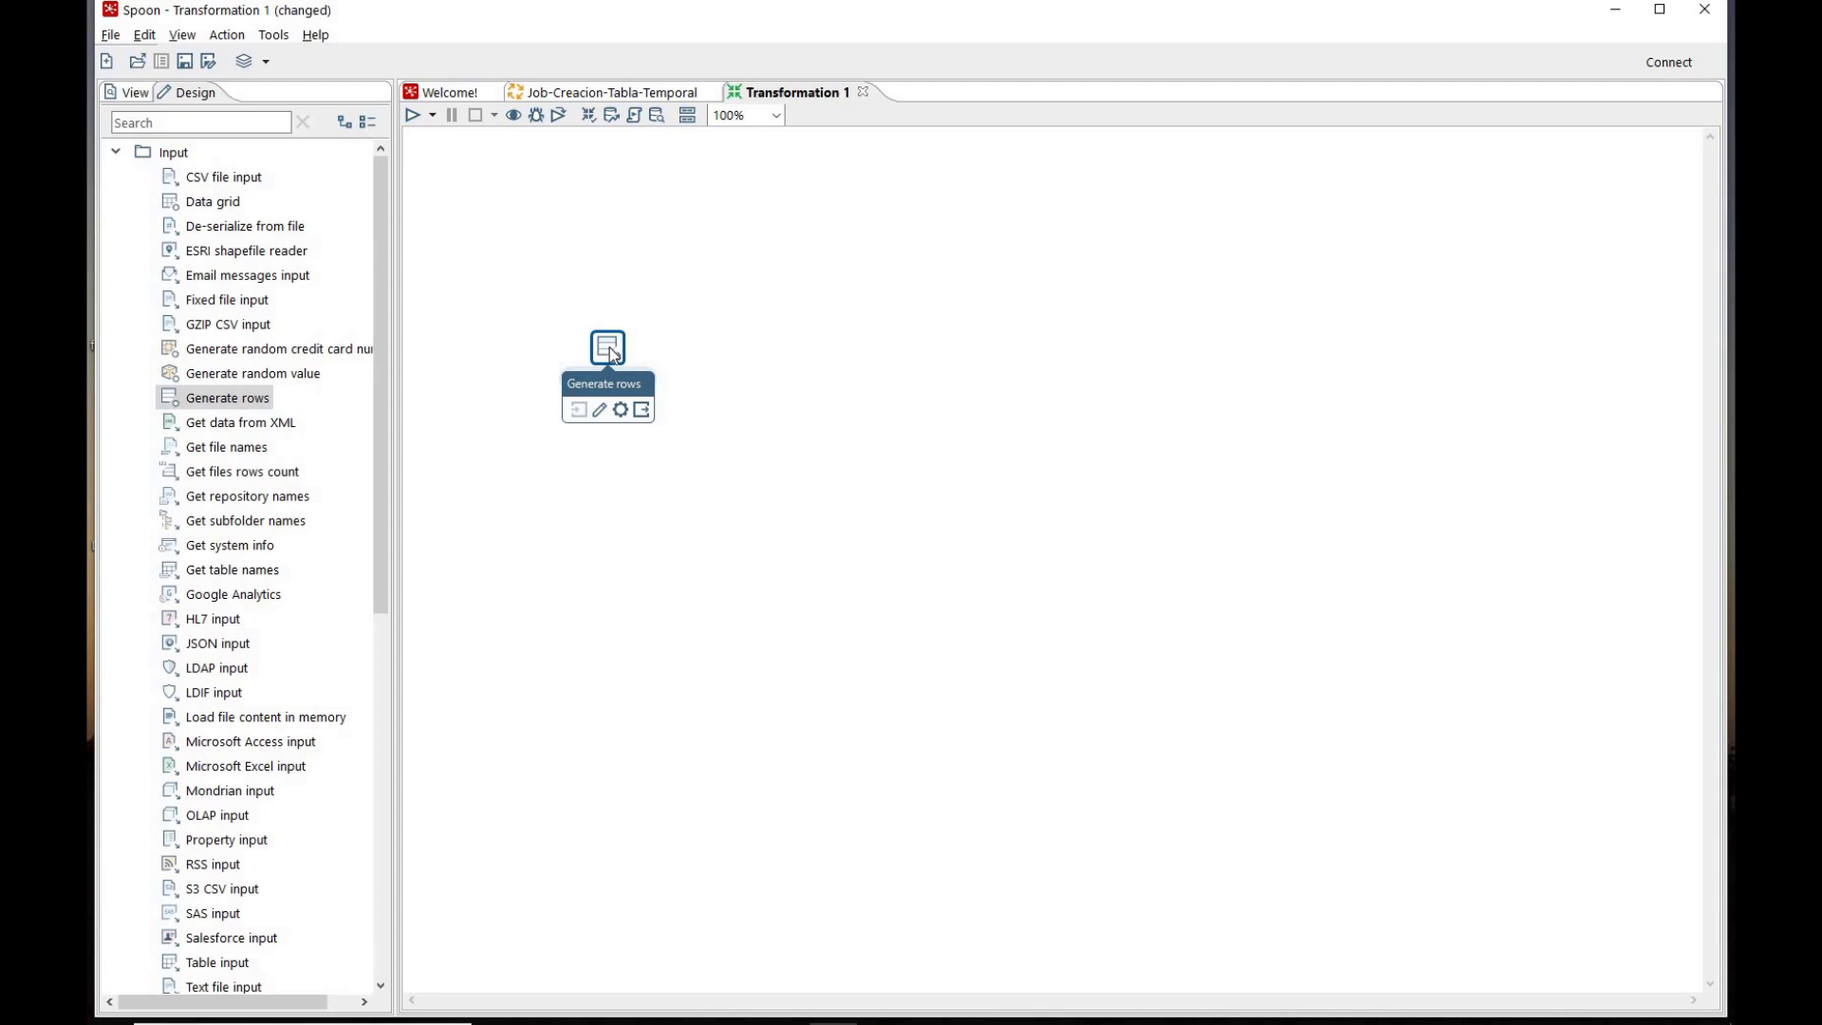
double_click(609, 347)
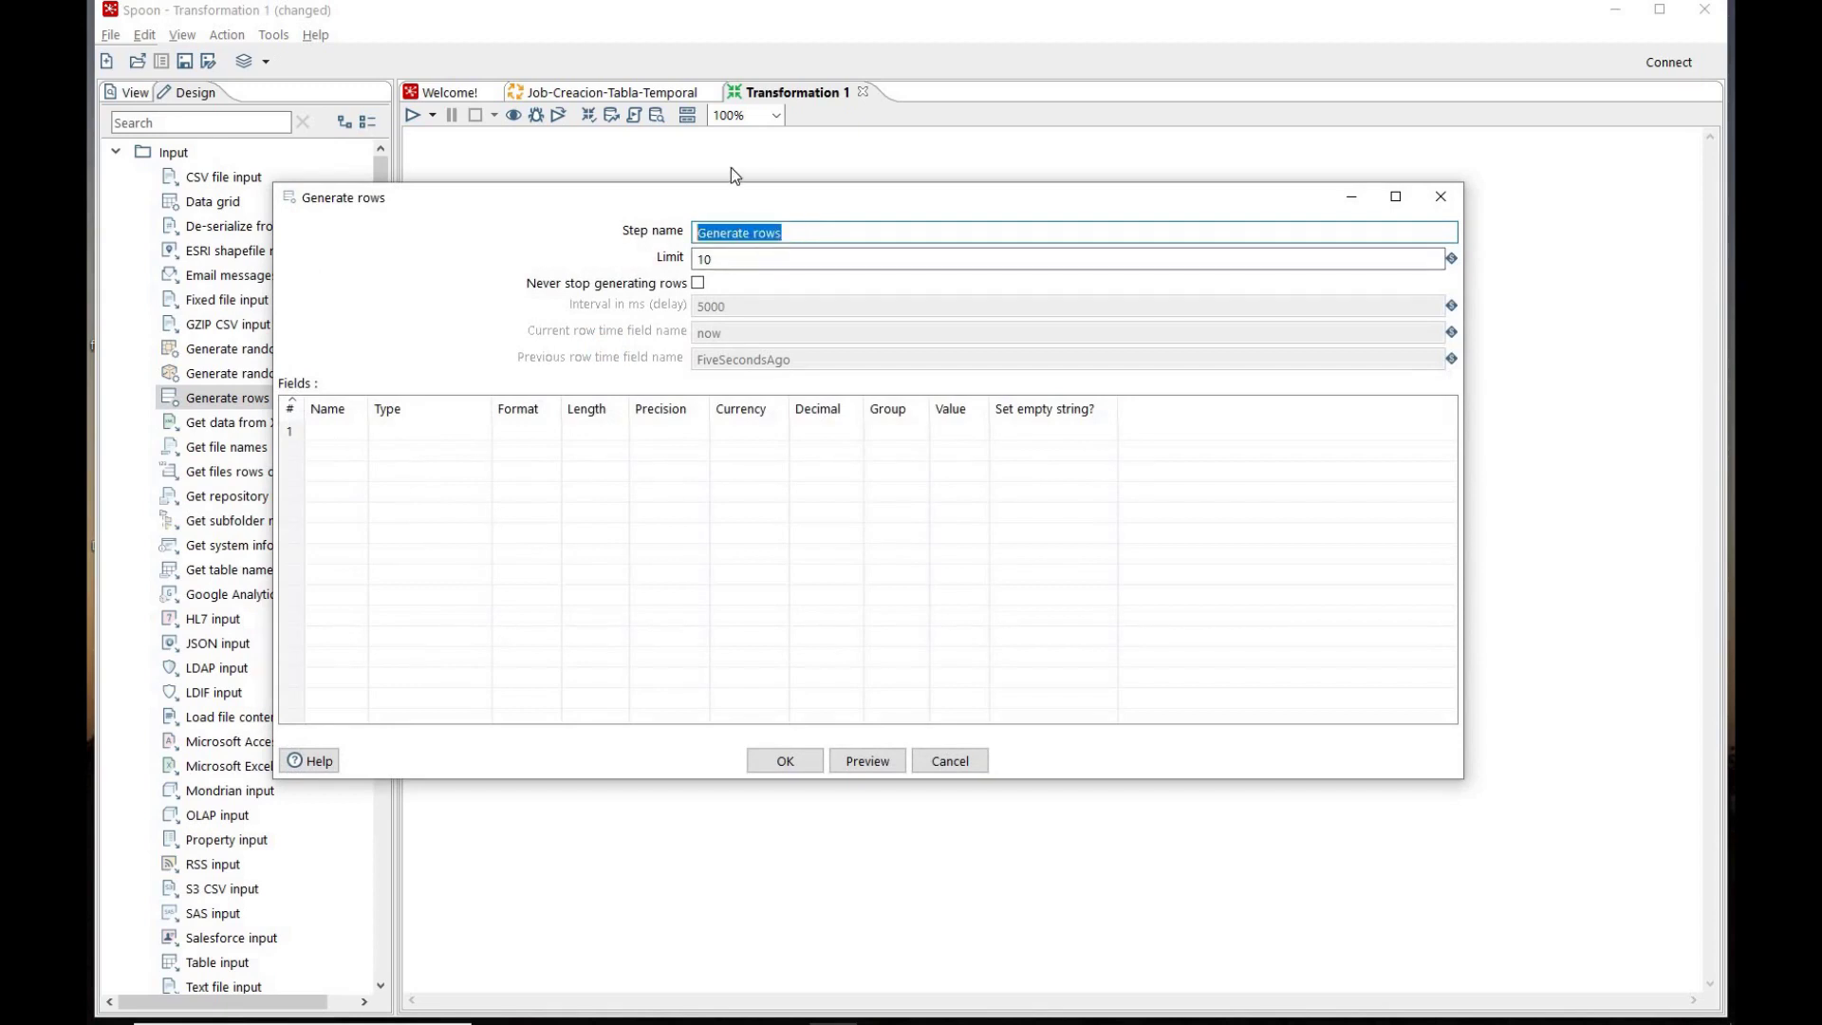
text(Generar filas)
key(Tab)
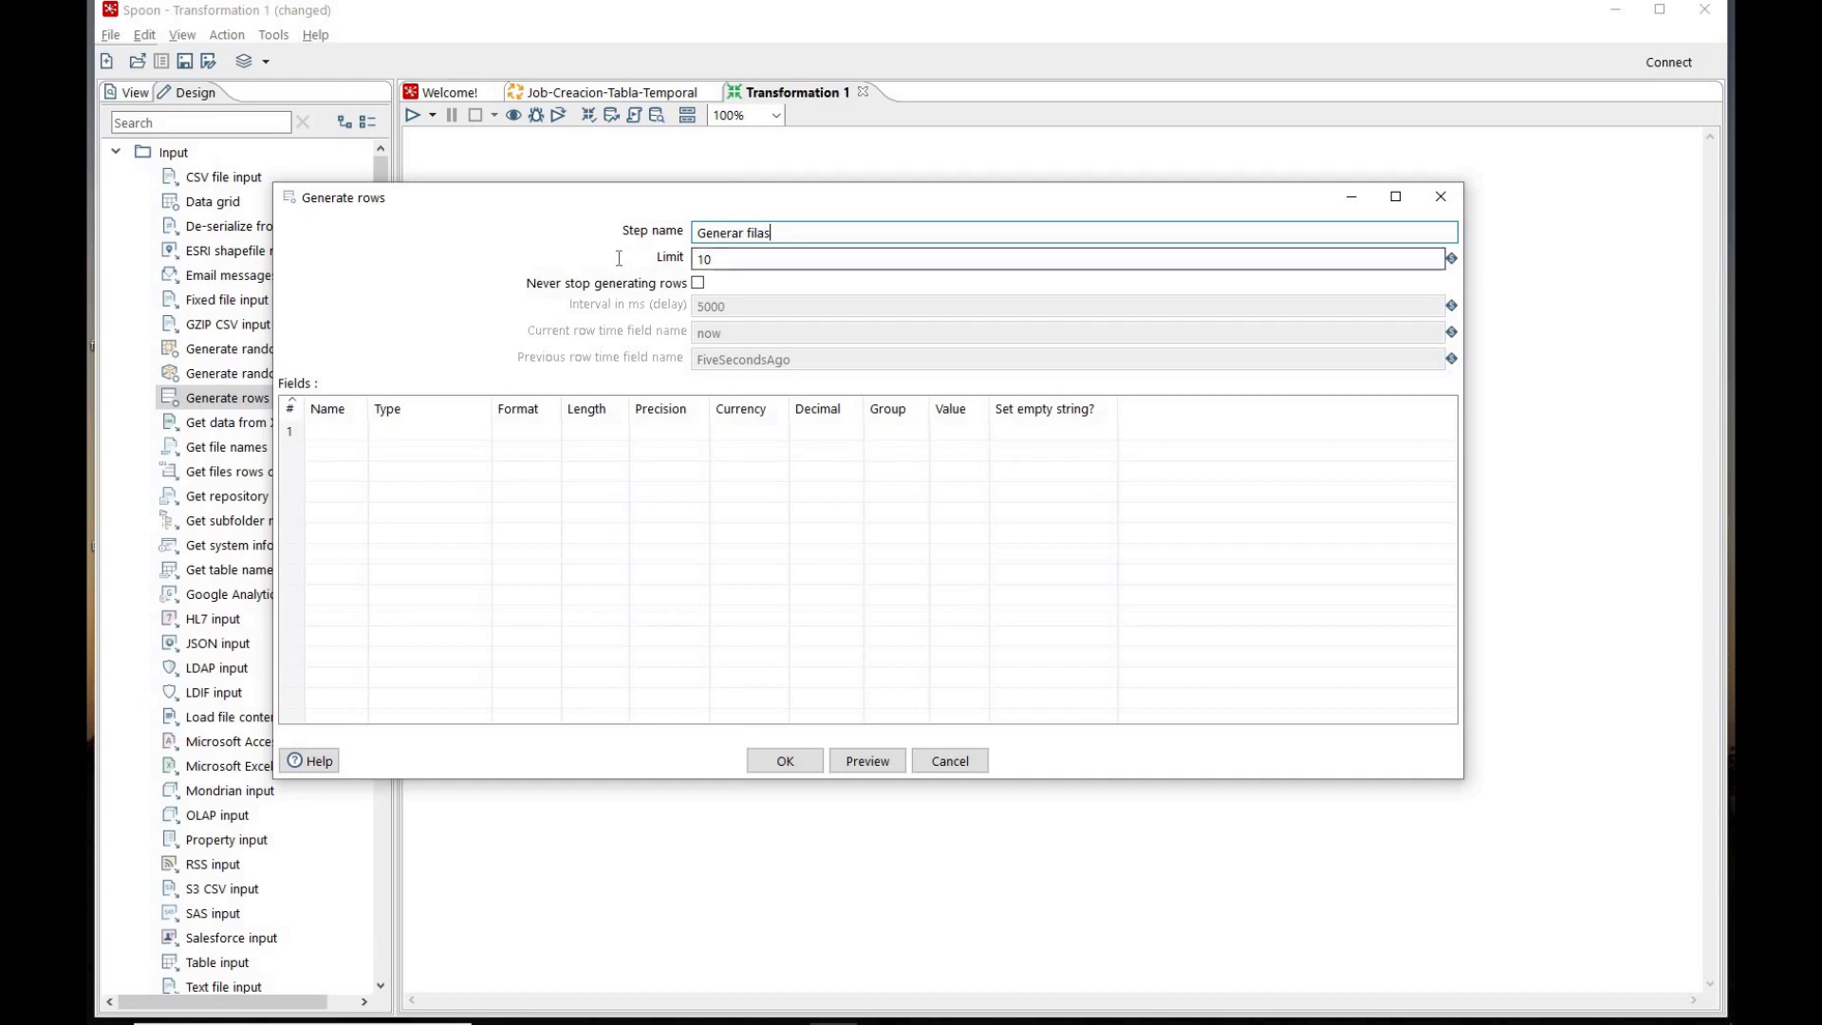
text(366)
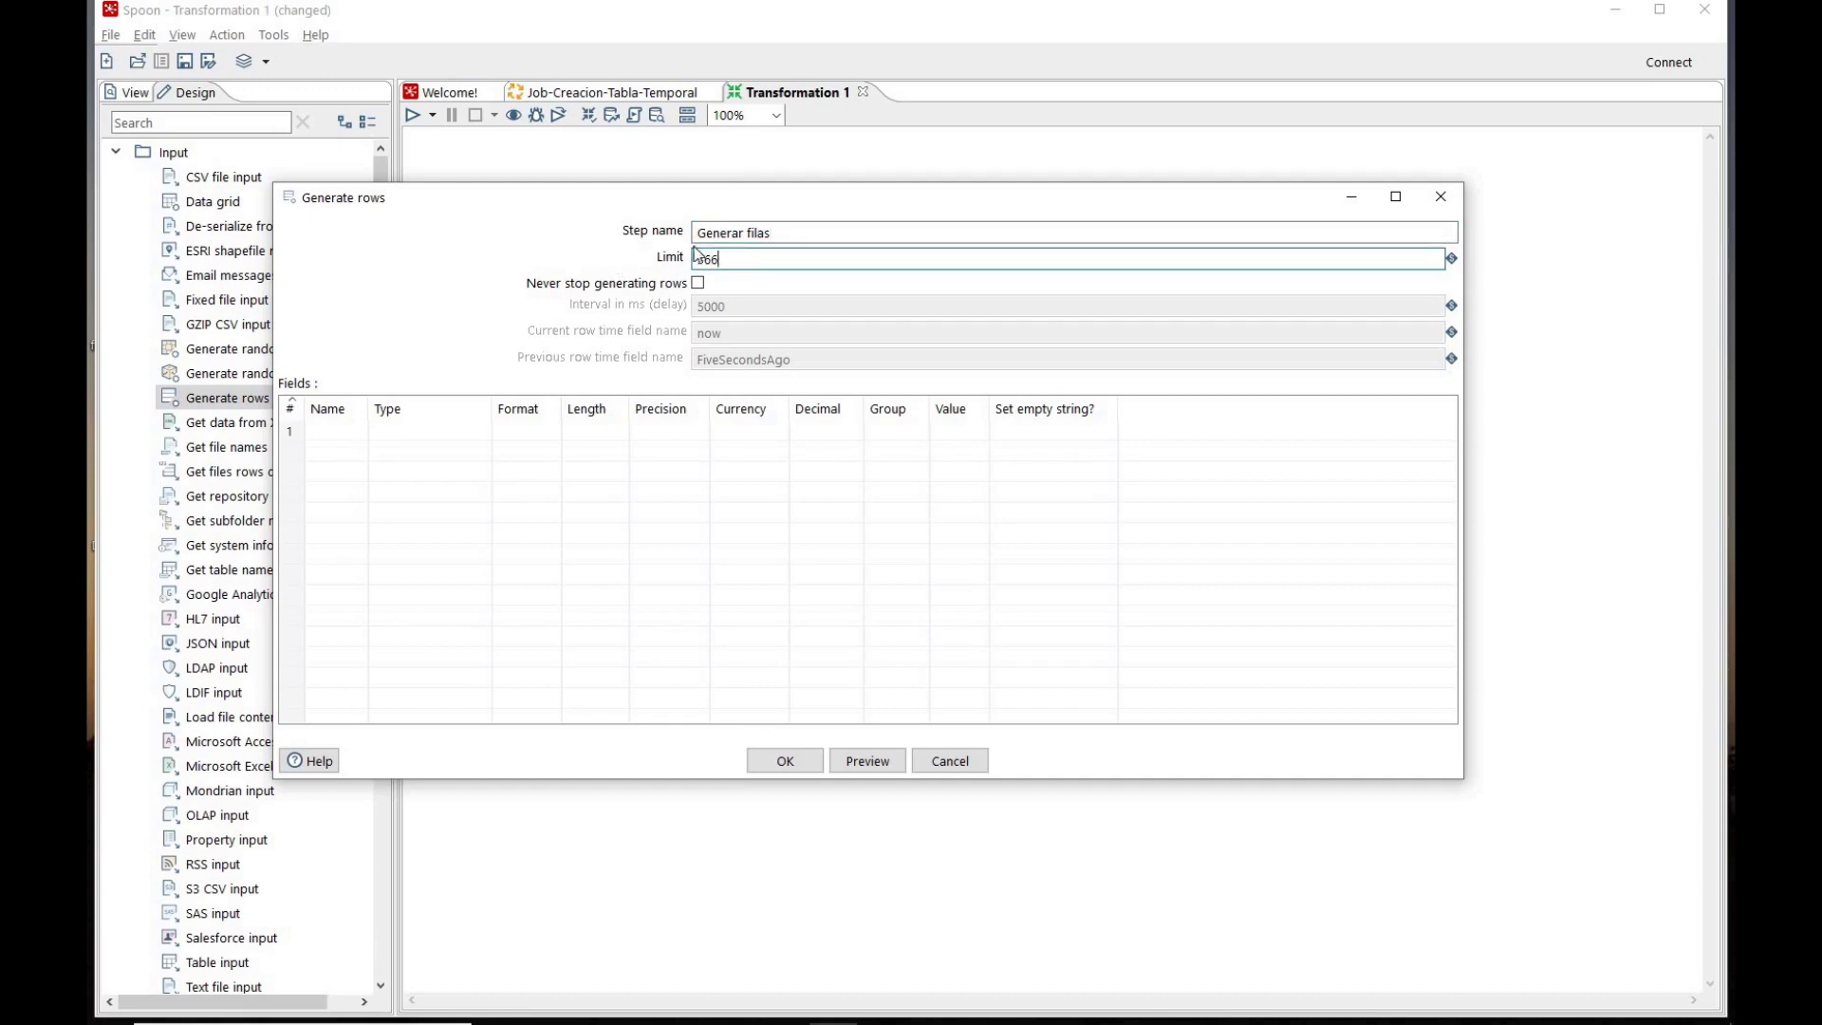
drag(818, 199, 827, 198)
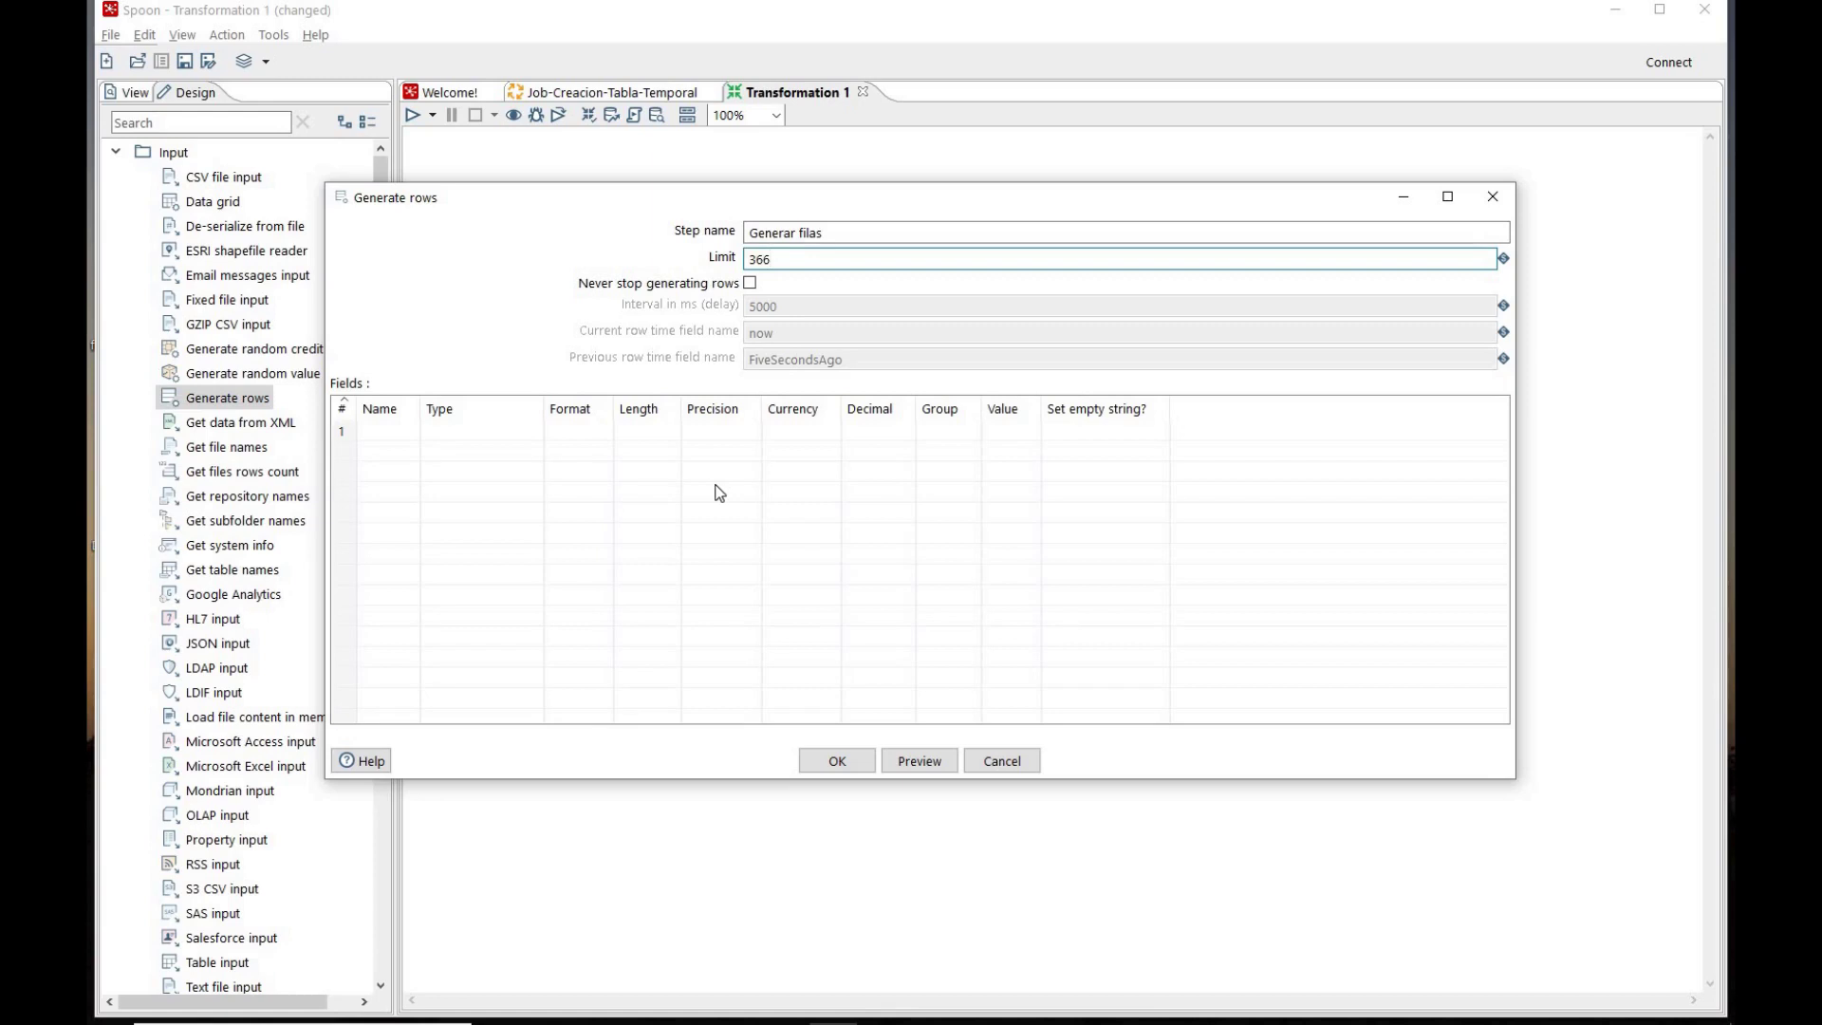
Step: Add a field named fecha_inicial of type Date to the Generar filas step
click(407, 431)
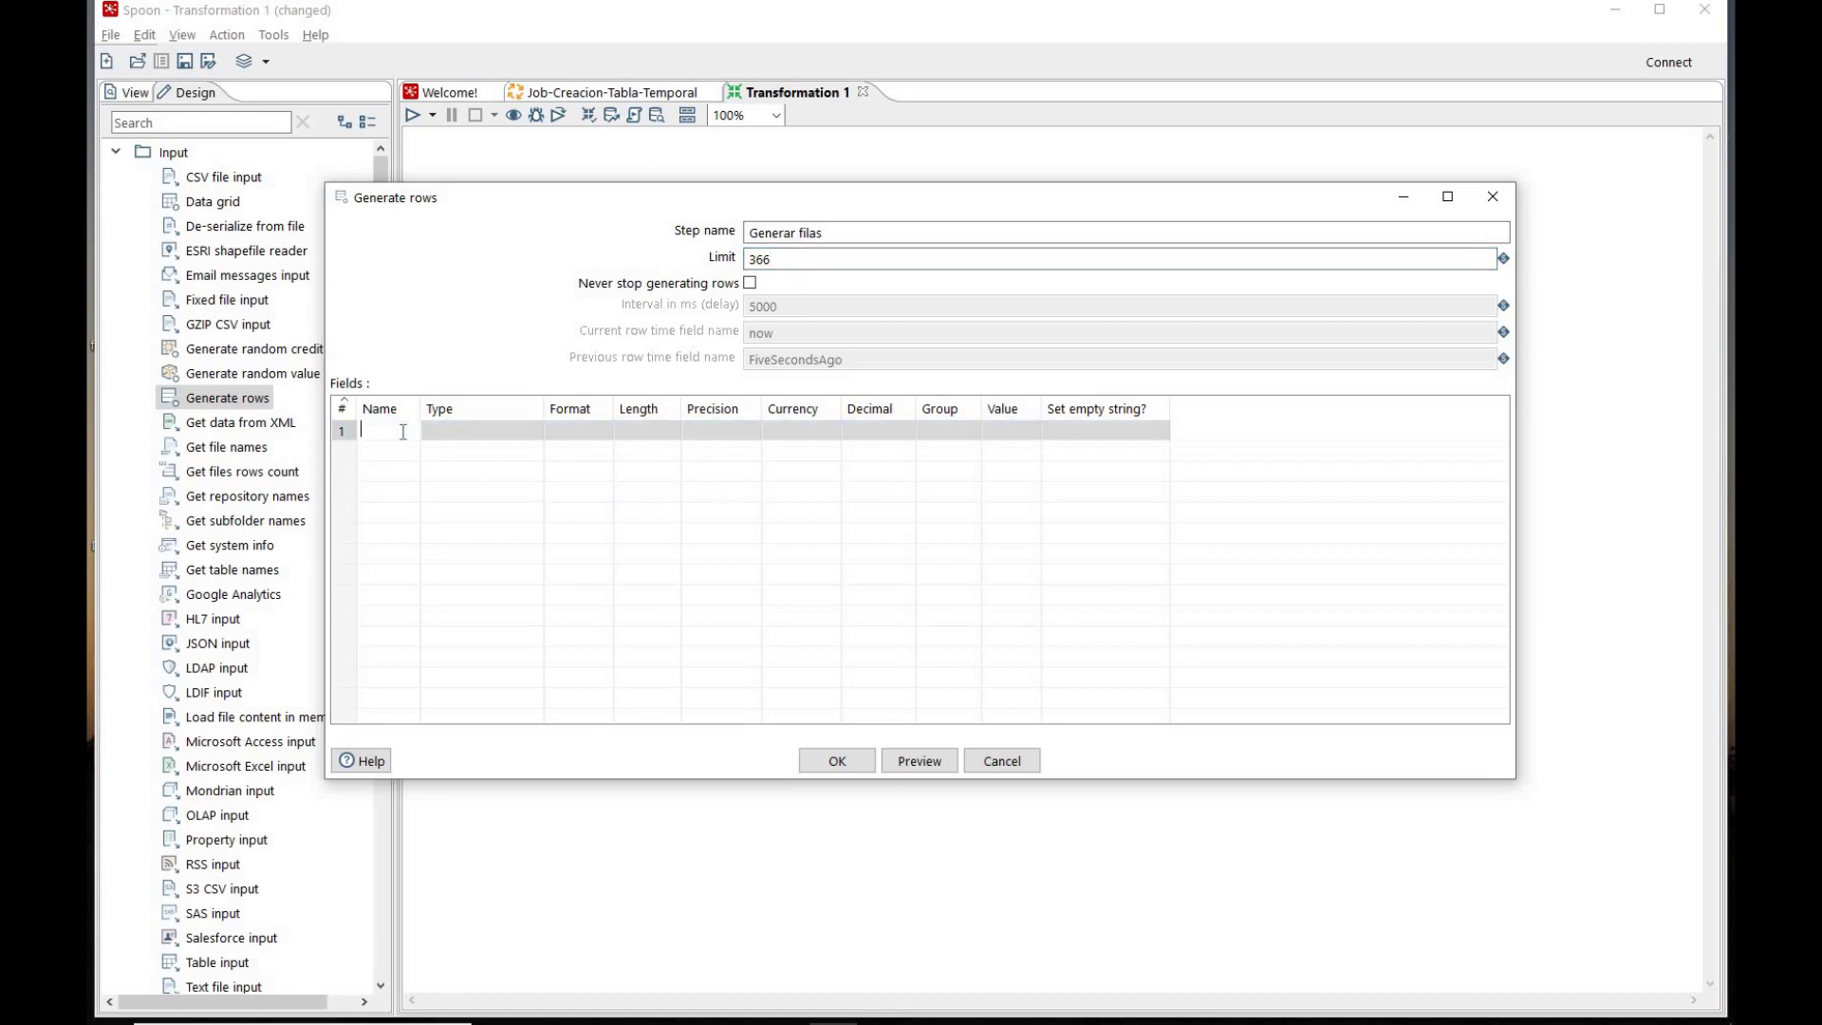
text(fecha_inicial)
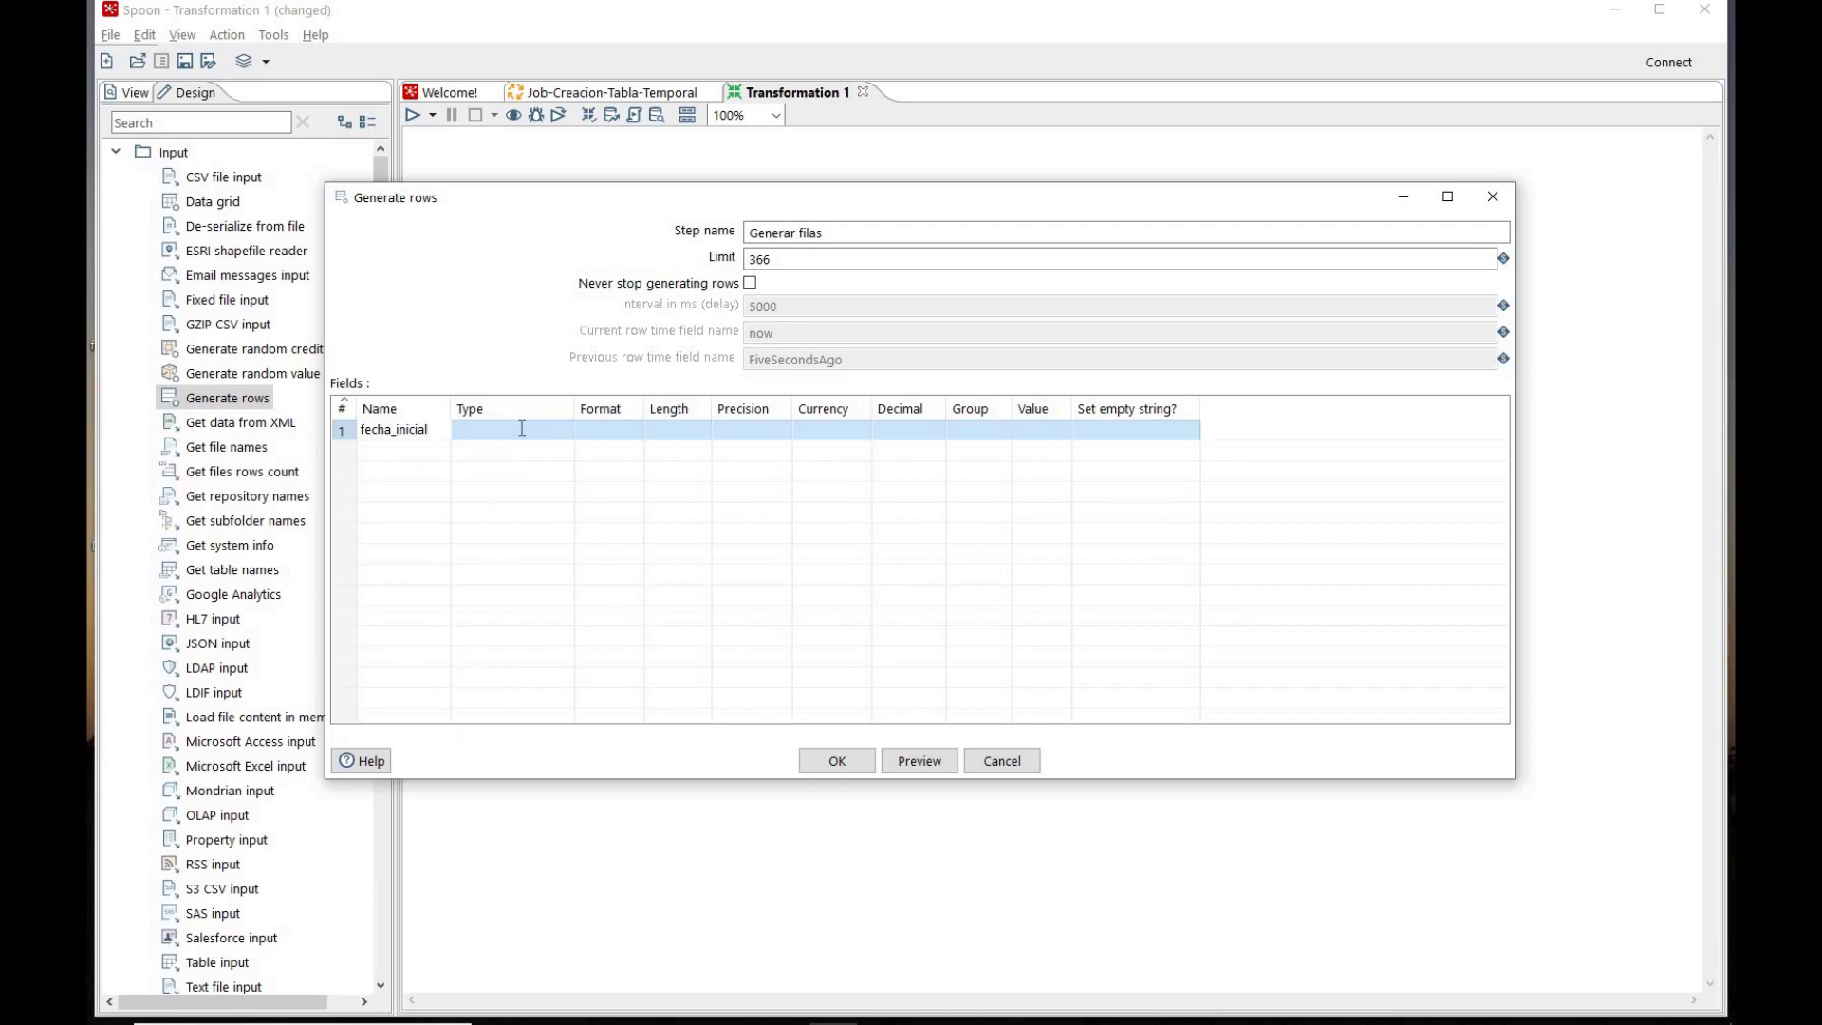
click(525, 429)
click(566, 431)
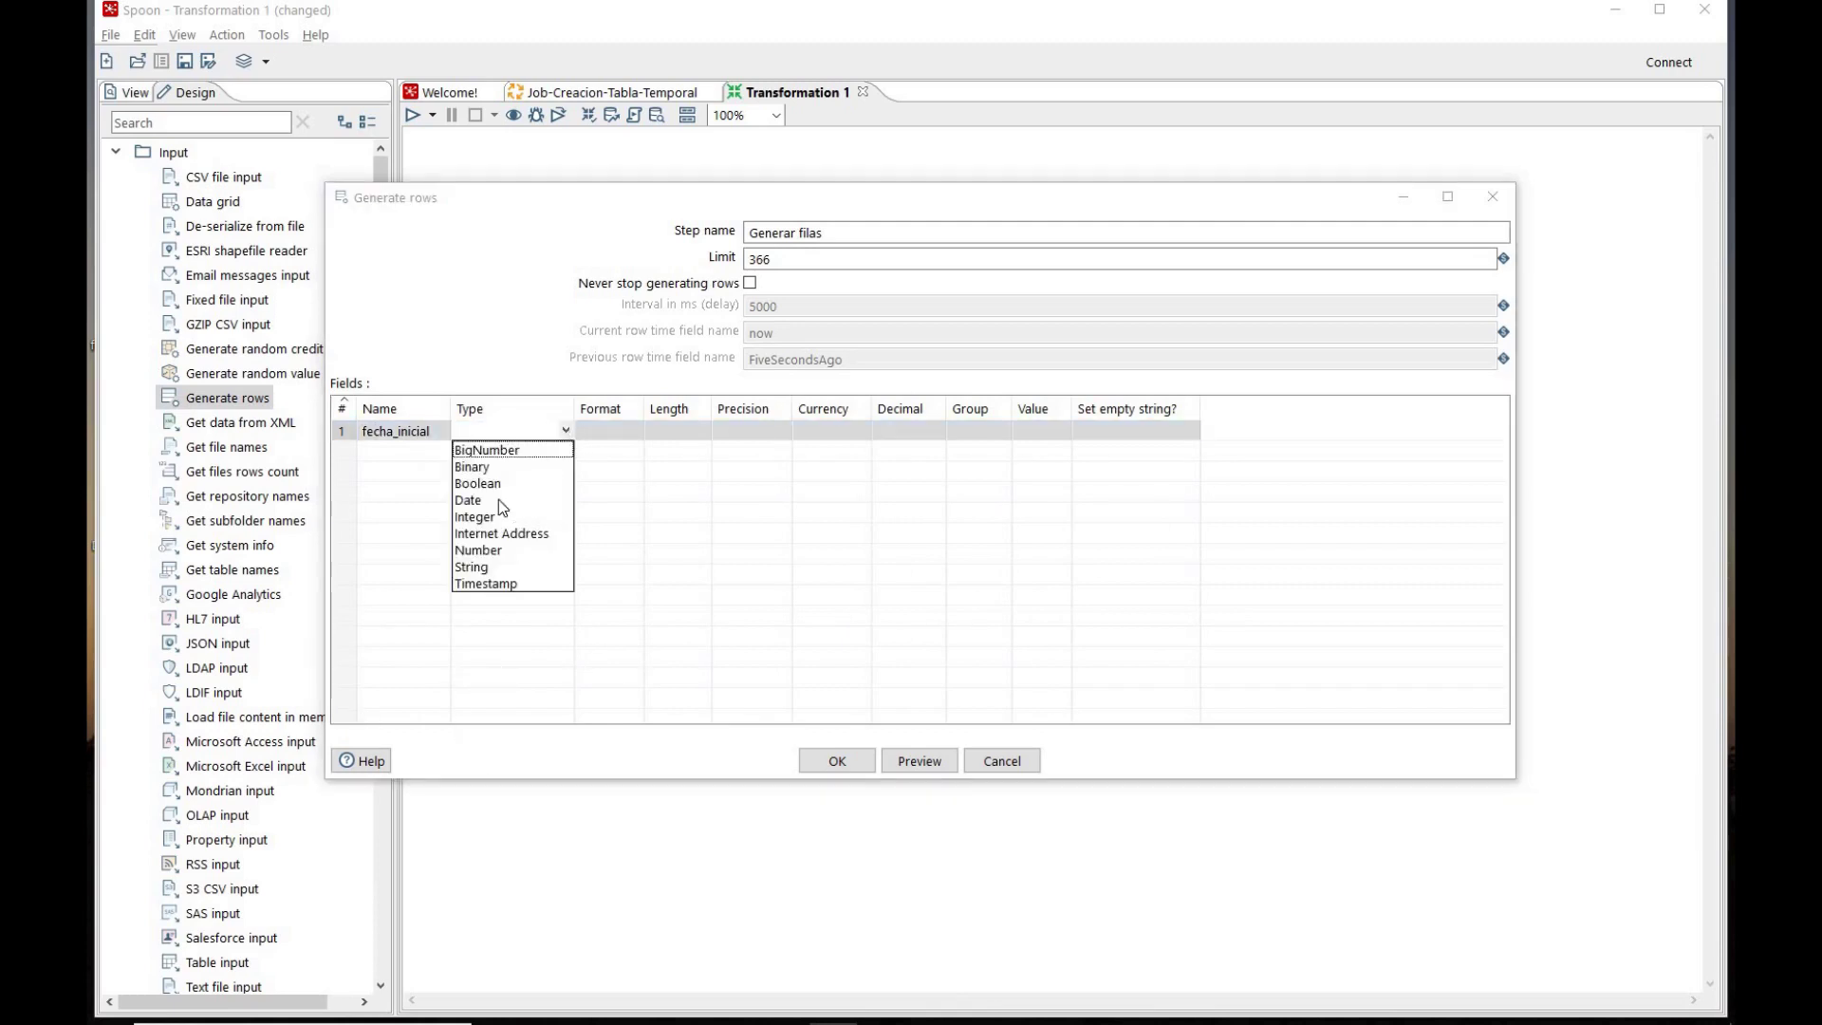
click(498, 499)
Step: Give the fecha_inicial field the format ddMMyyy and the value 01012020
click(624, 431)
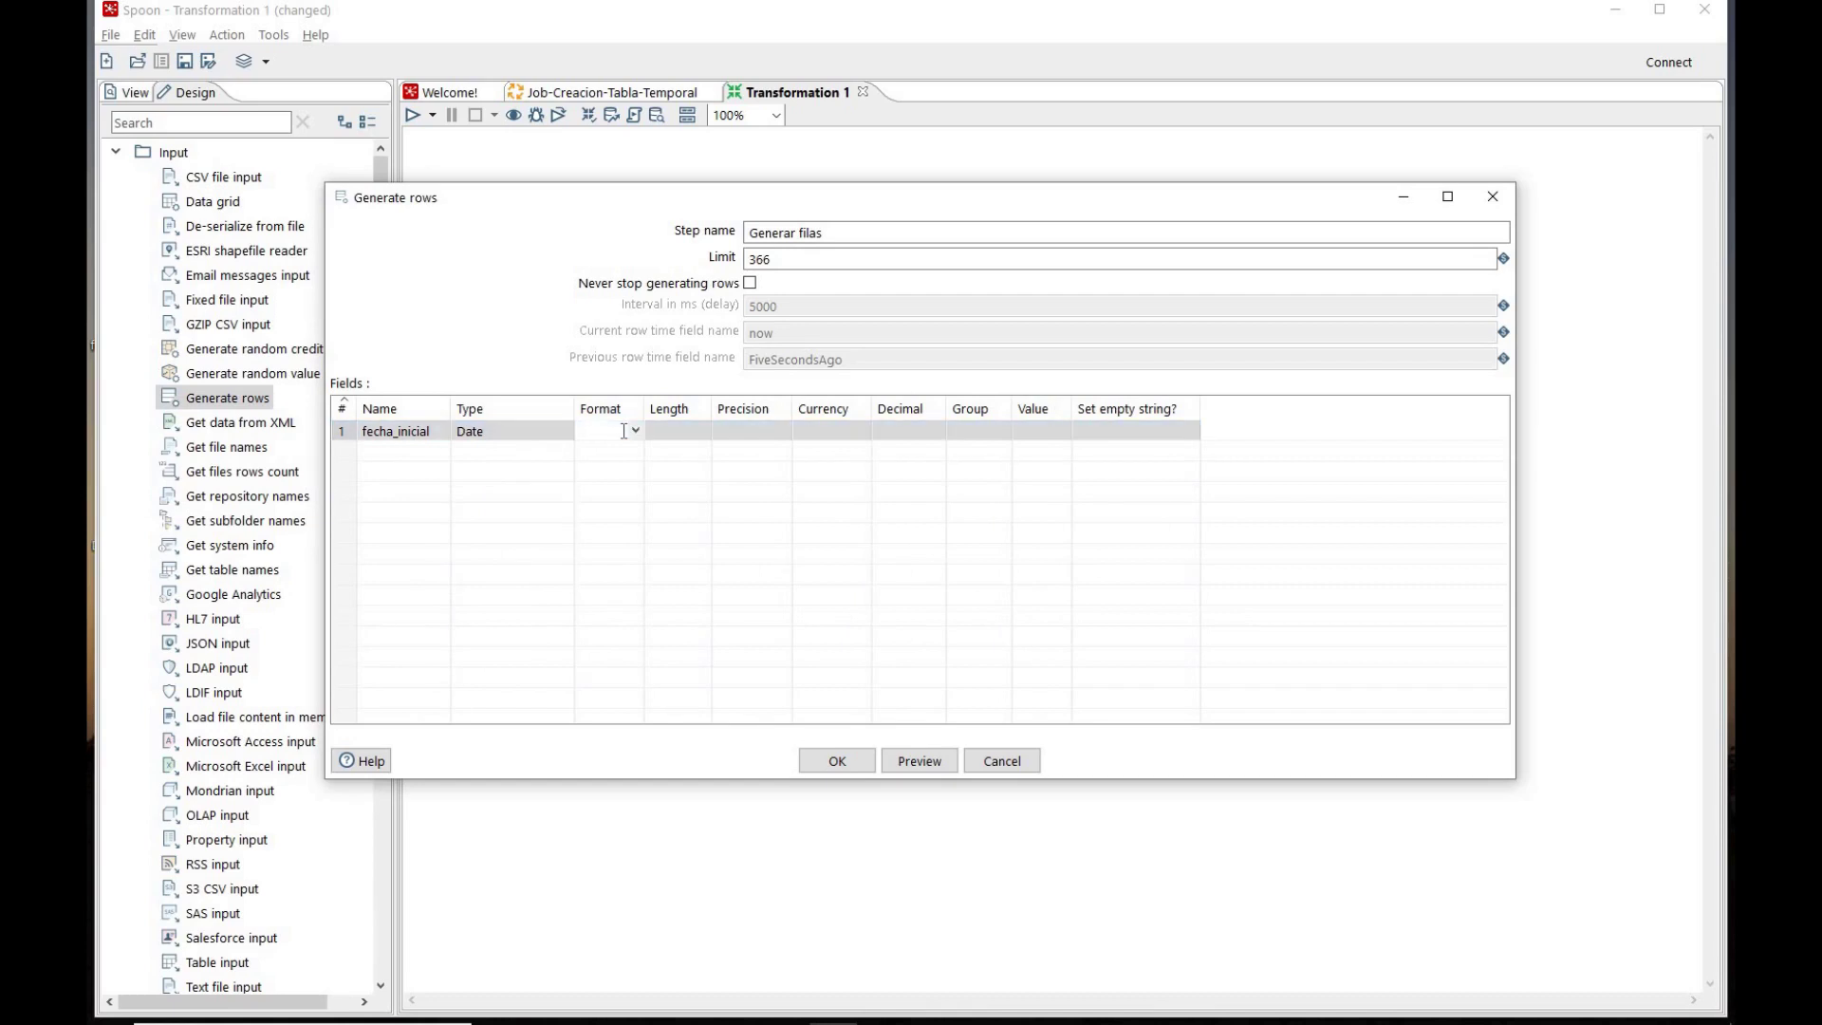
text(dd)
text(MM)
text(yyy)
click(1045, 431)
text(01)
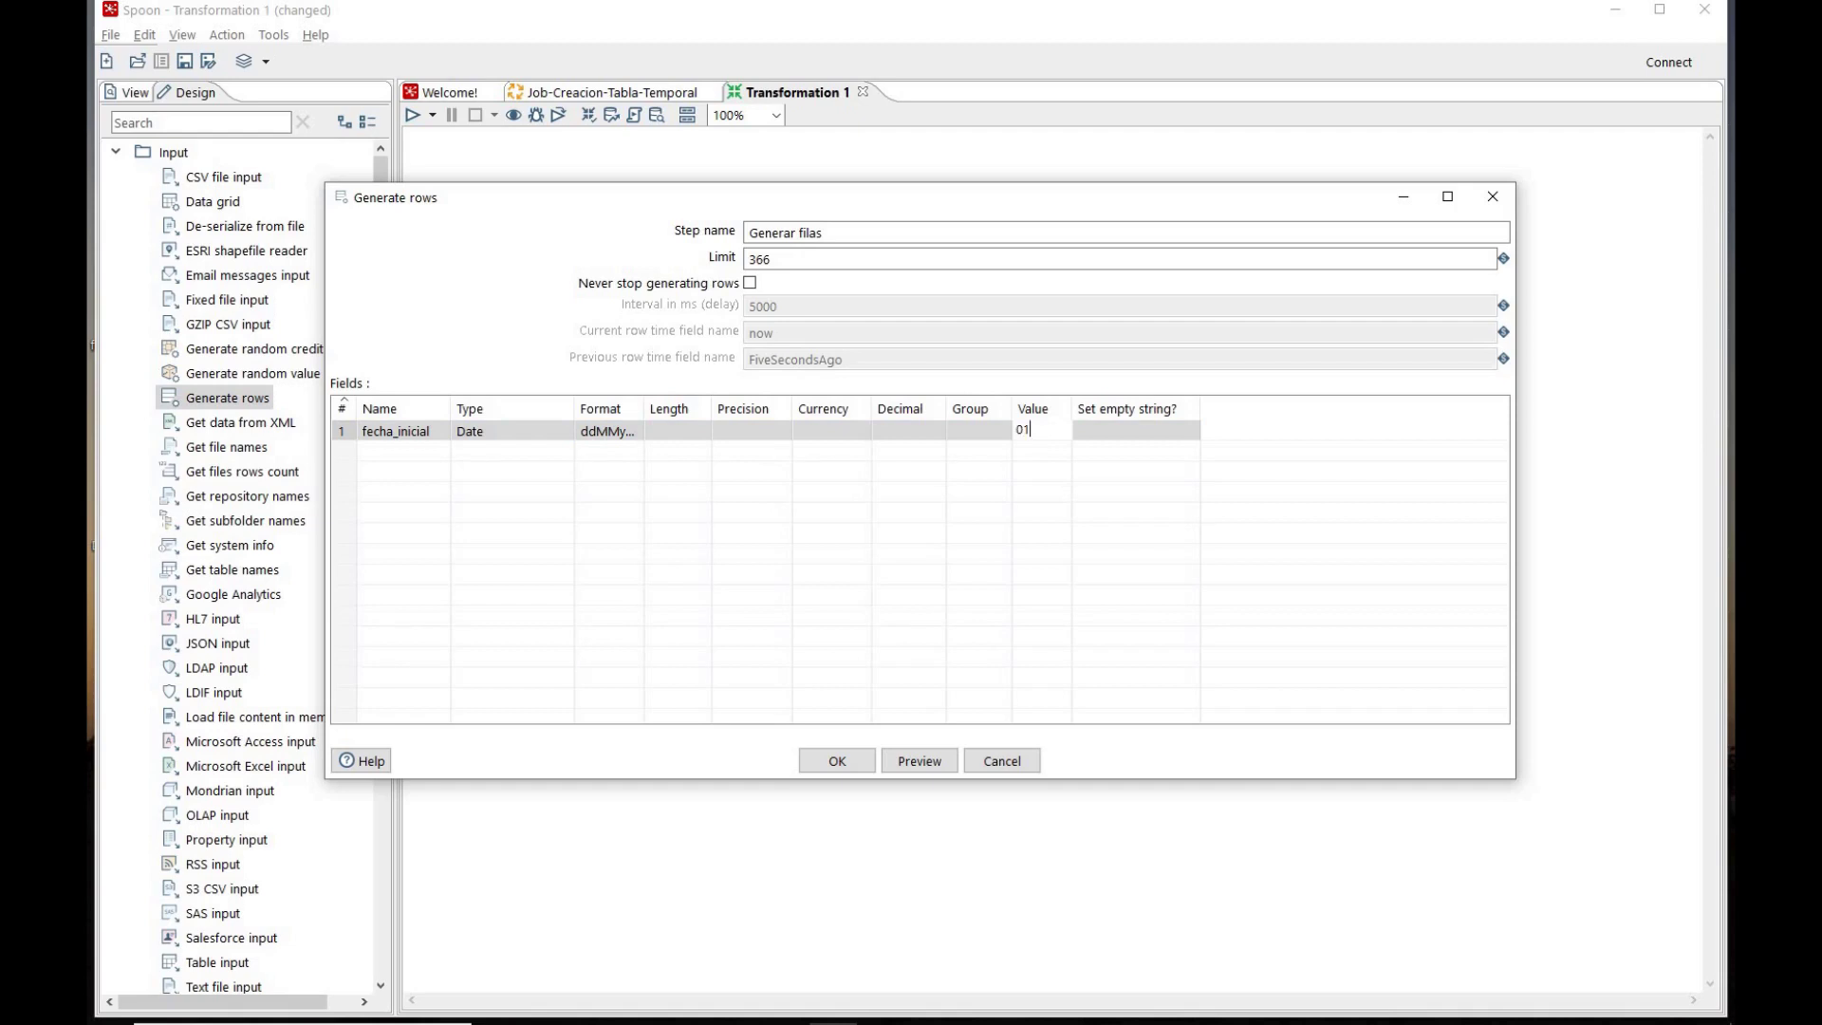
text(012020)
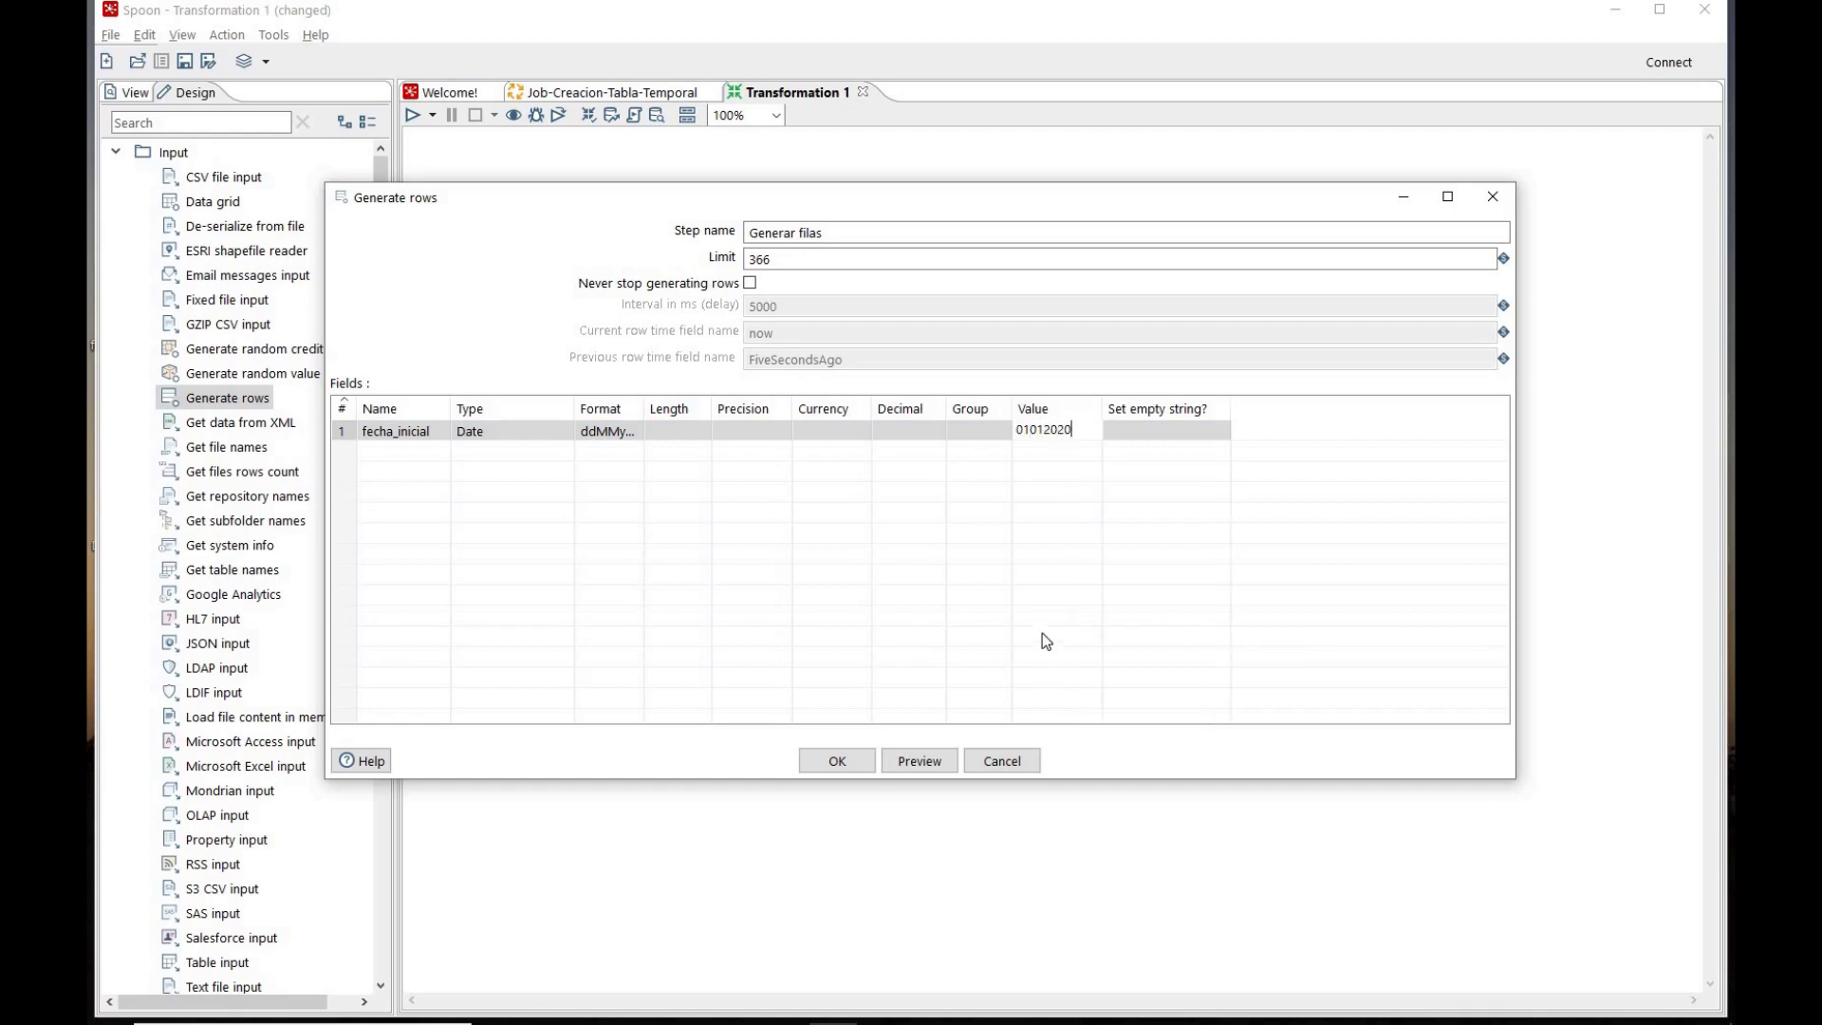
drag(634, 408, 690, 409)
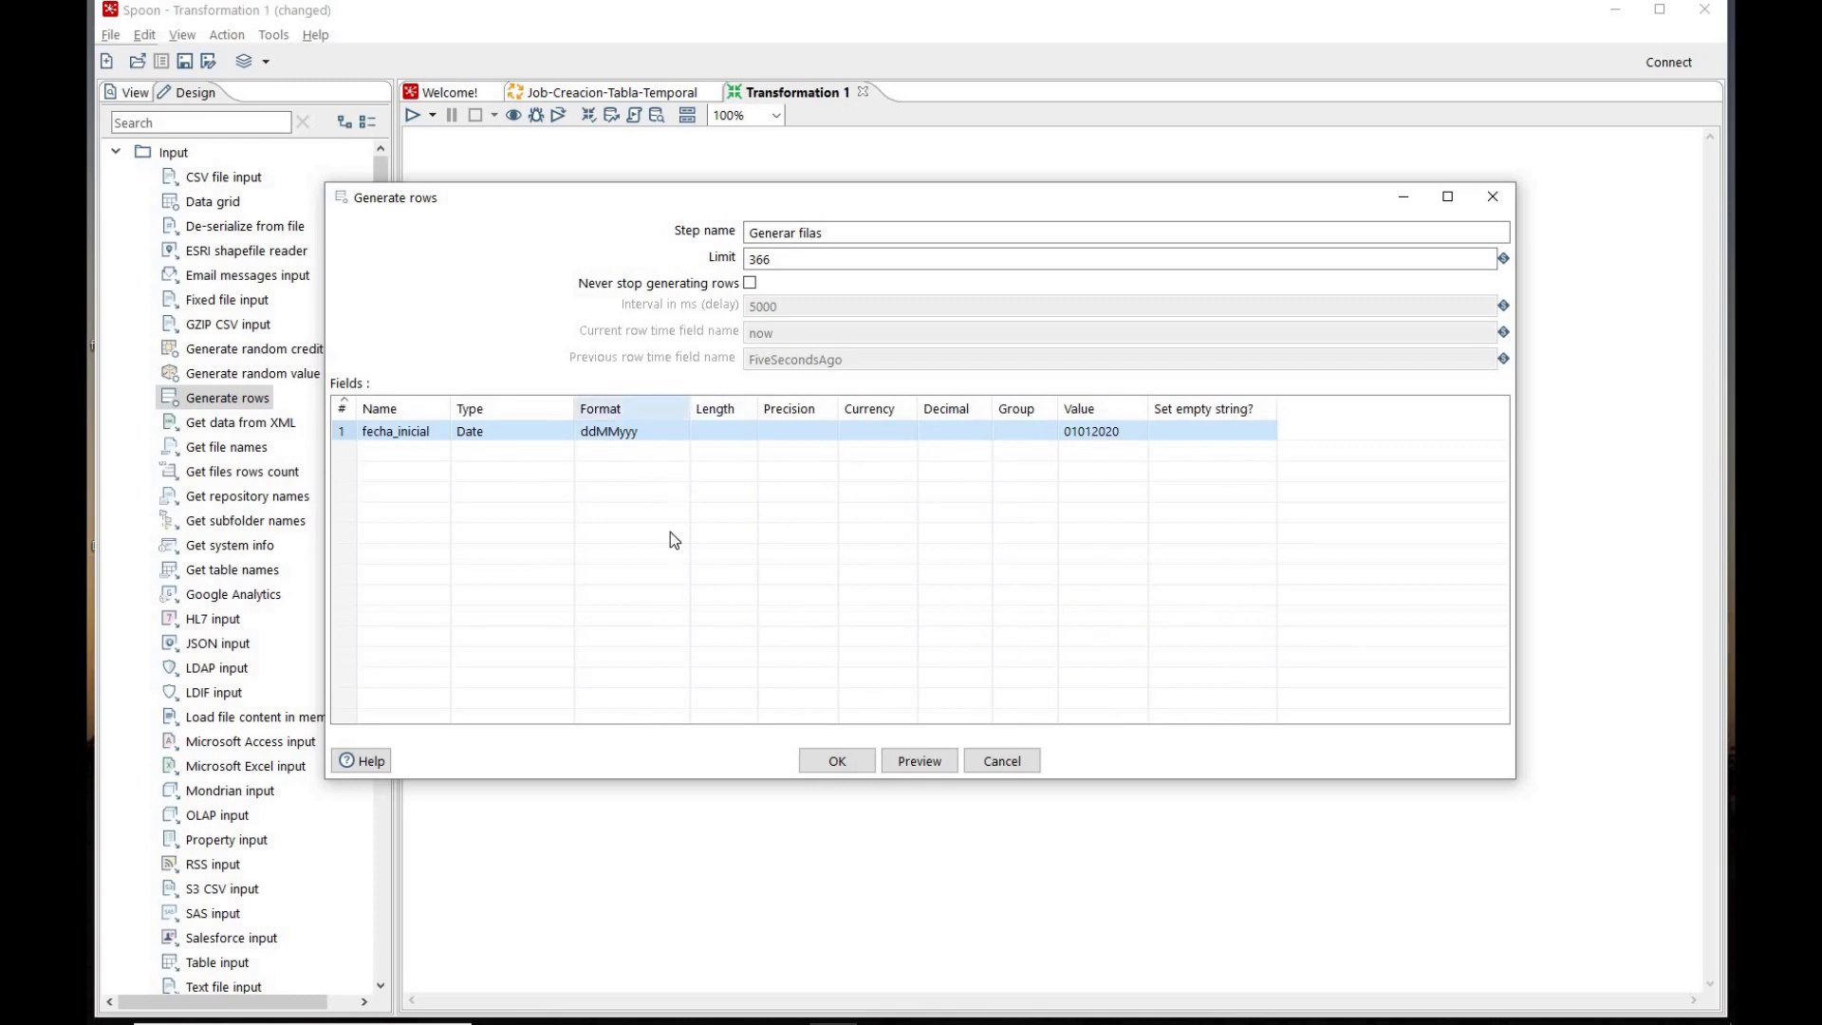
Step: Preview the rows produced by Generar filas, checking the fecha_inicial values through to the last row
click(920, 761)
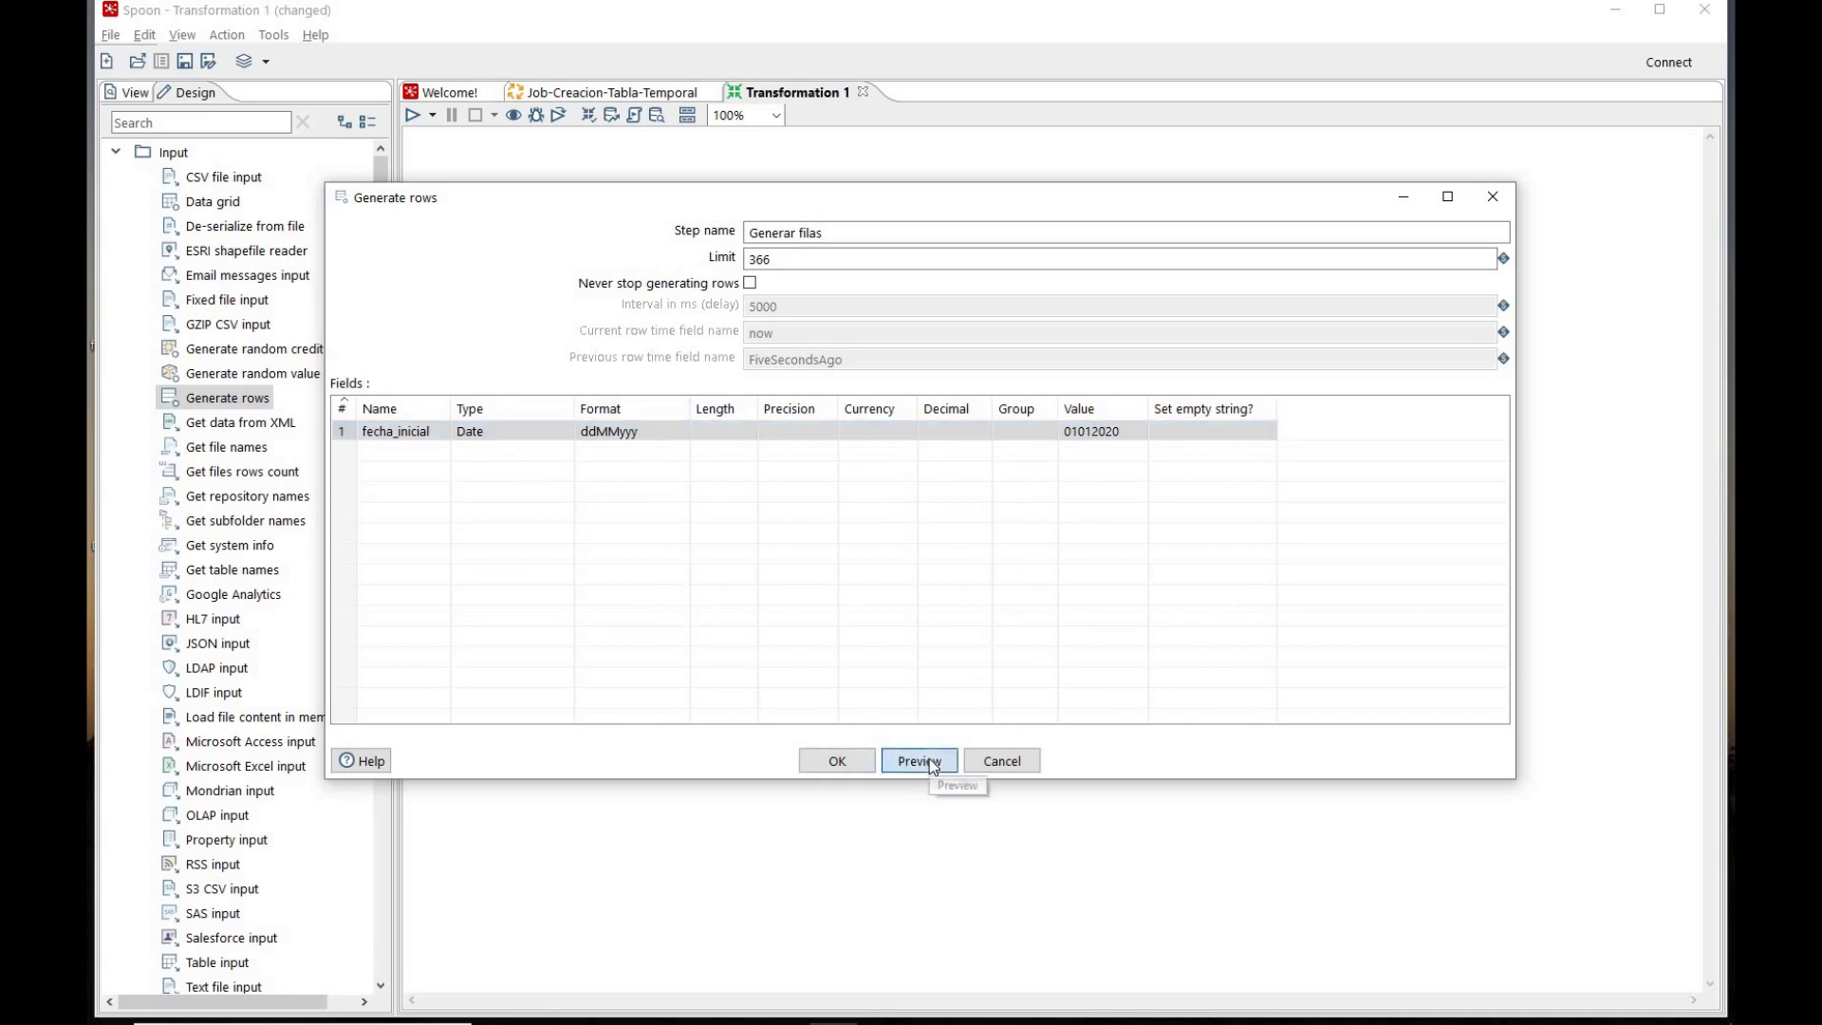
click(976, 539)
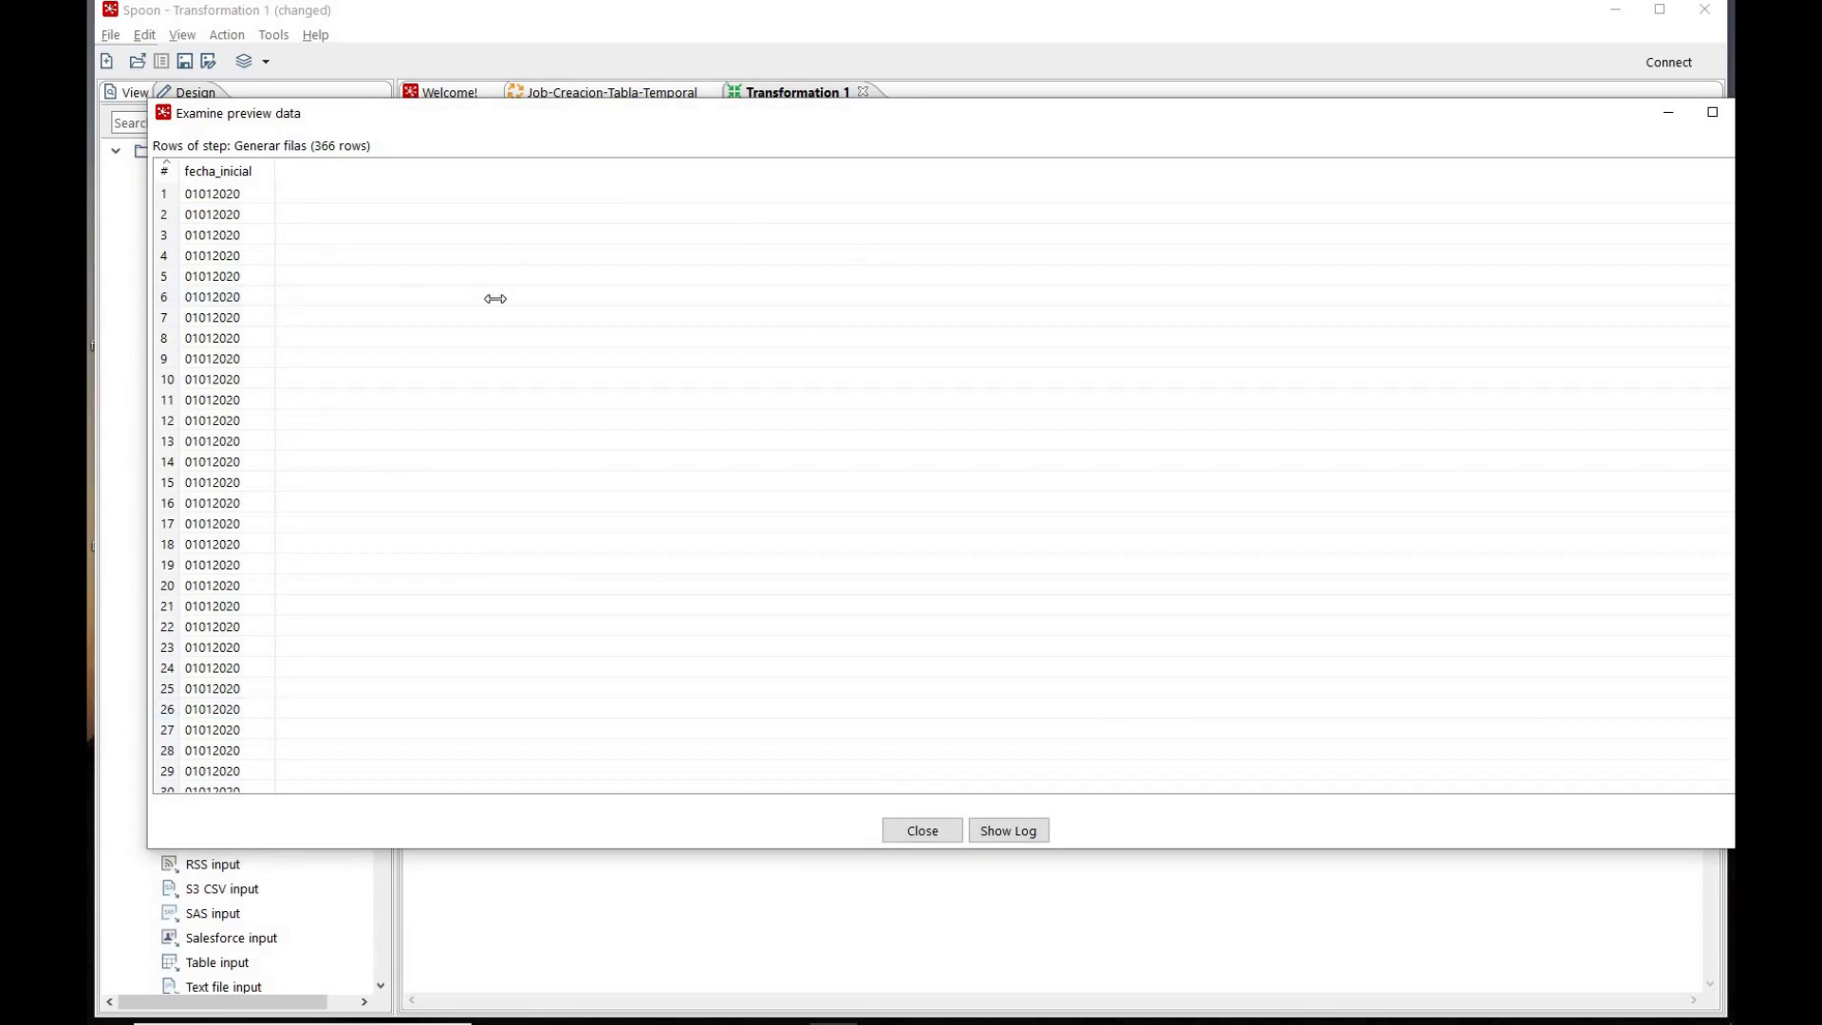
drag(496, 299, 522, 284)
drag(834, 122, 612, 73)
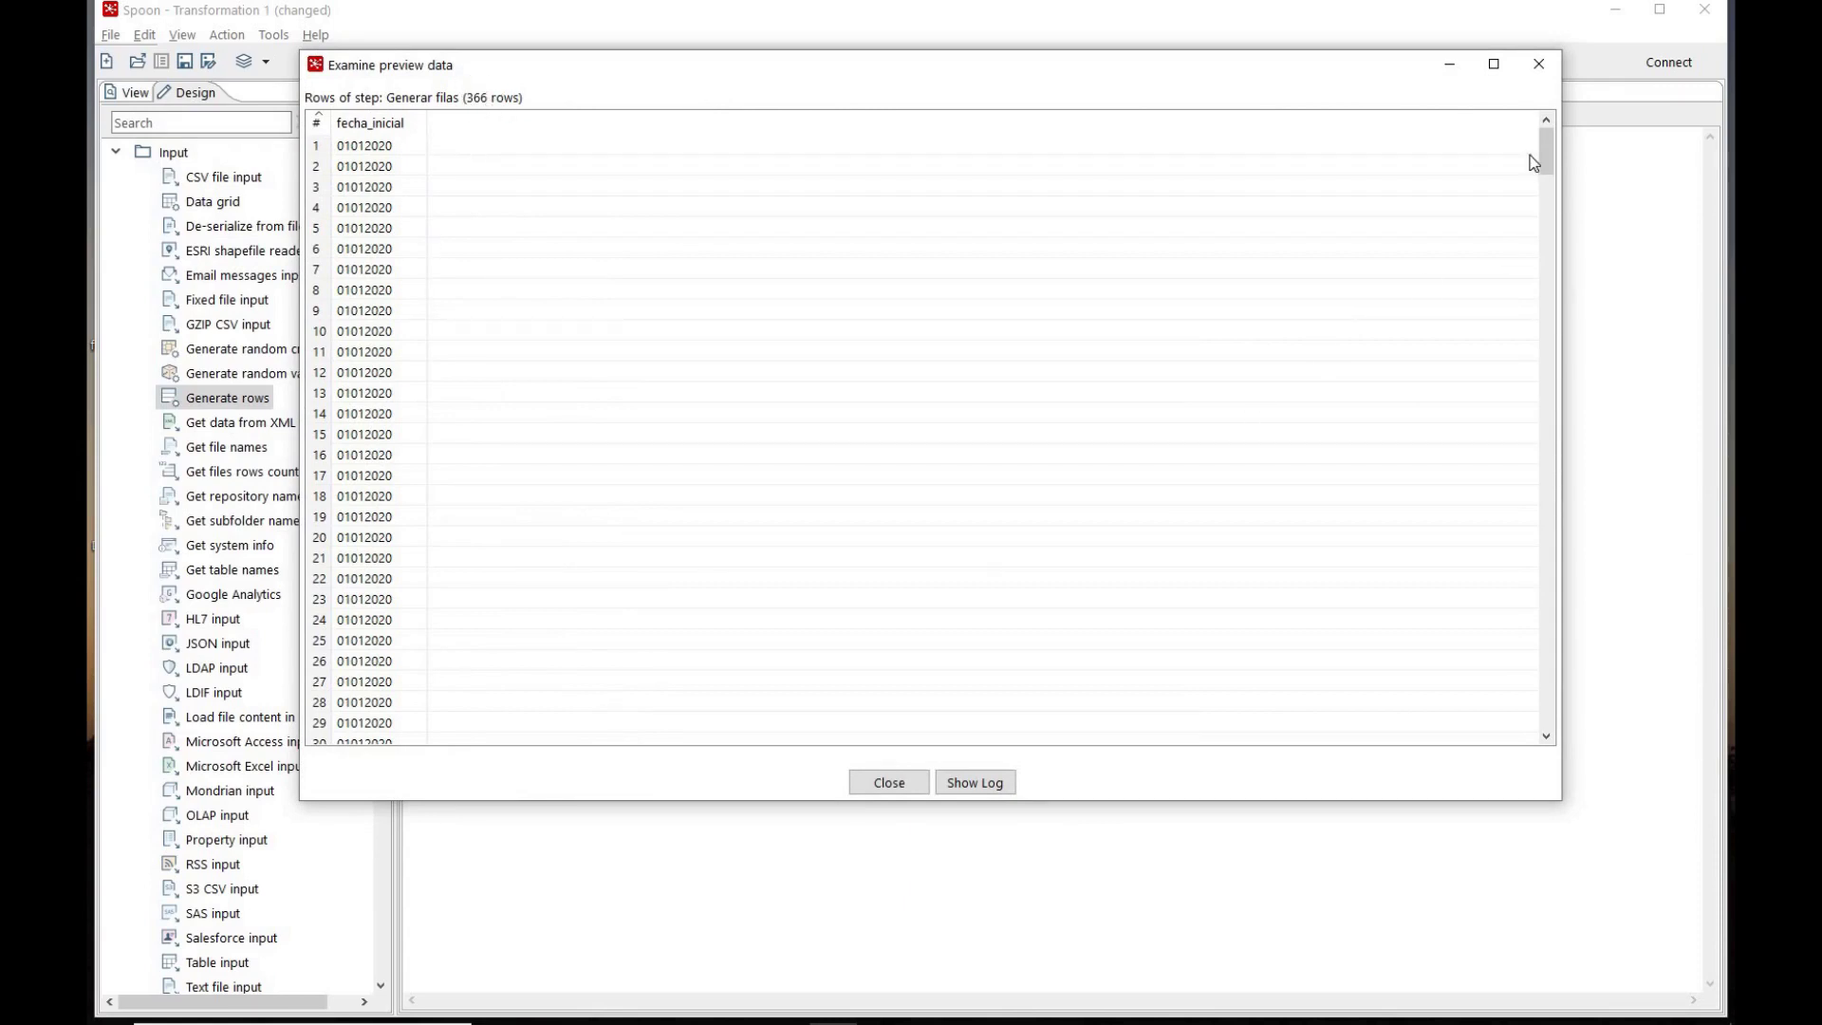
drag(1545, 152, 1546, 745)
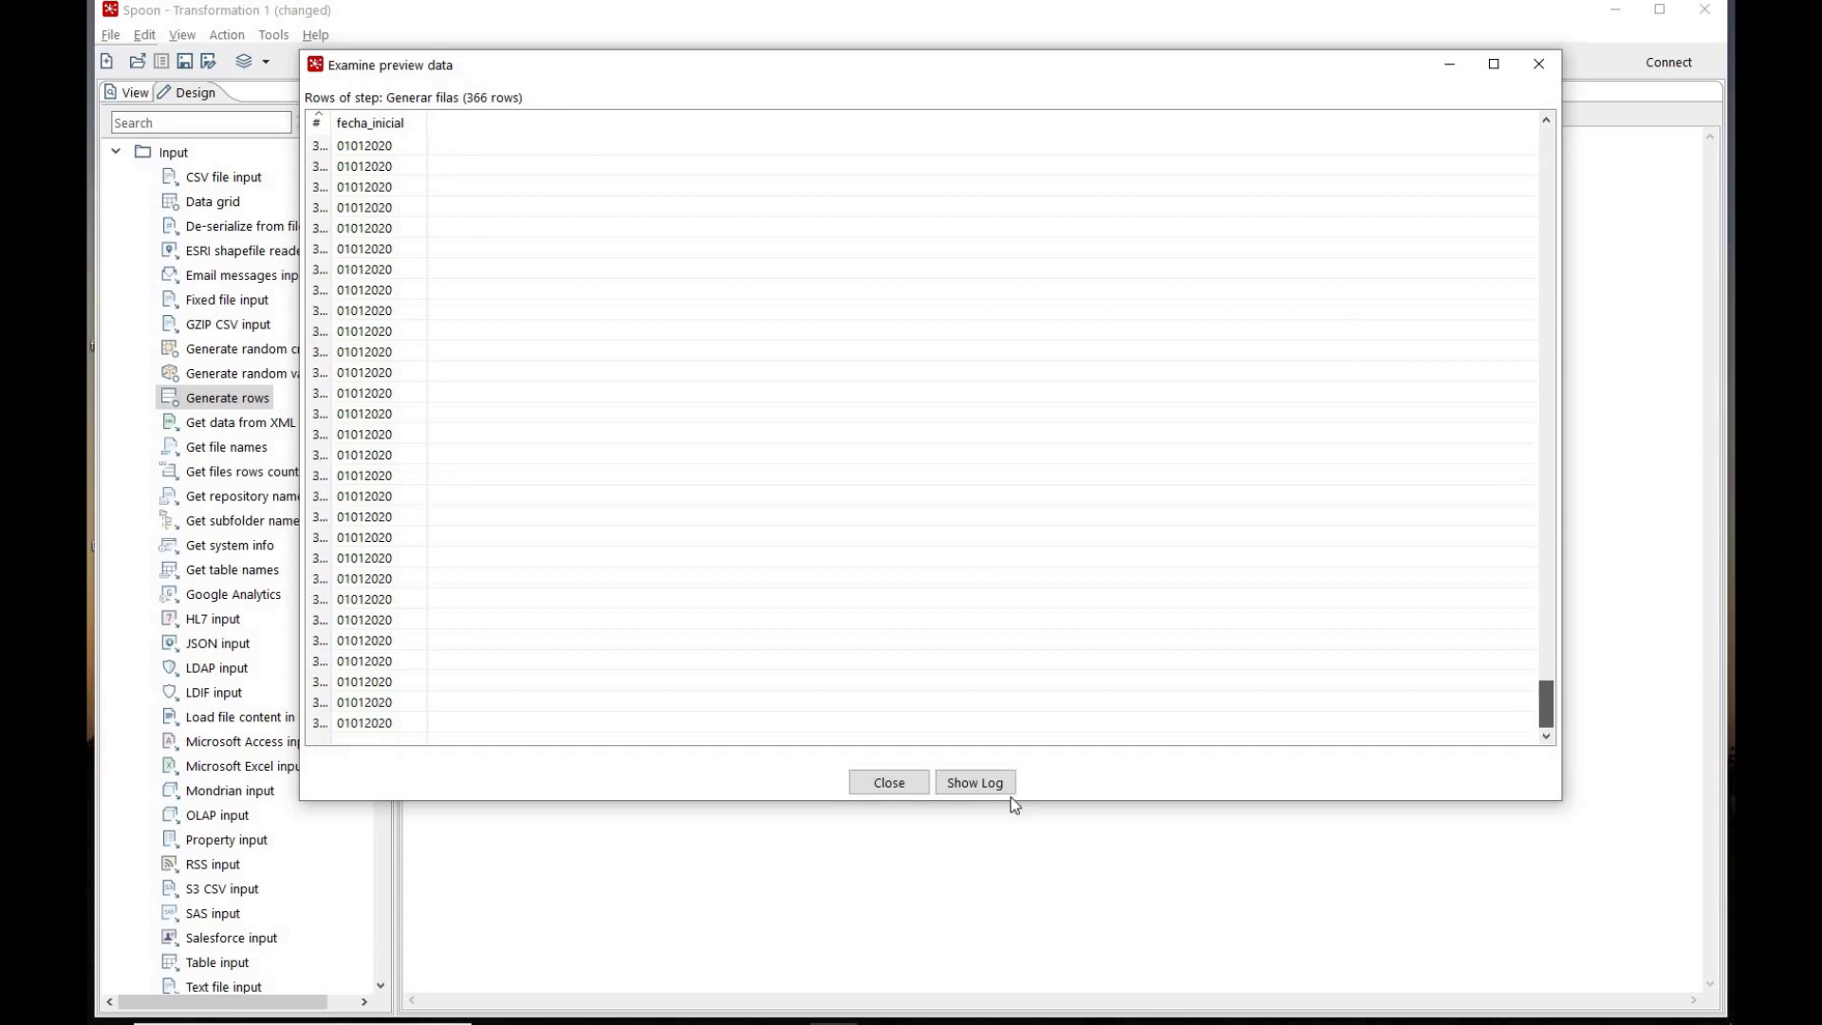
click(896, 786)
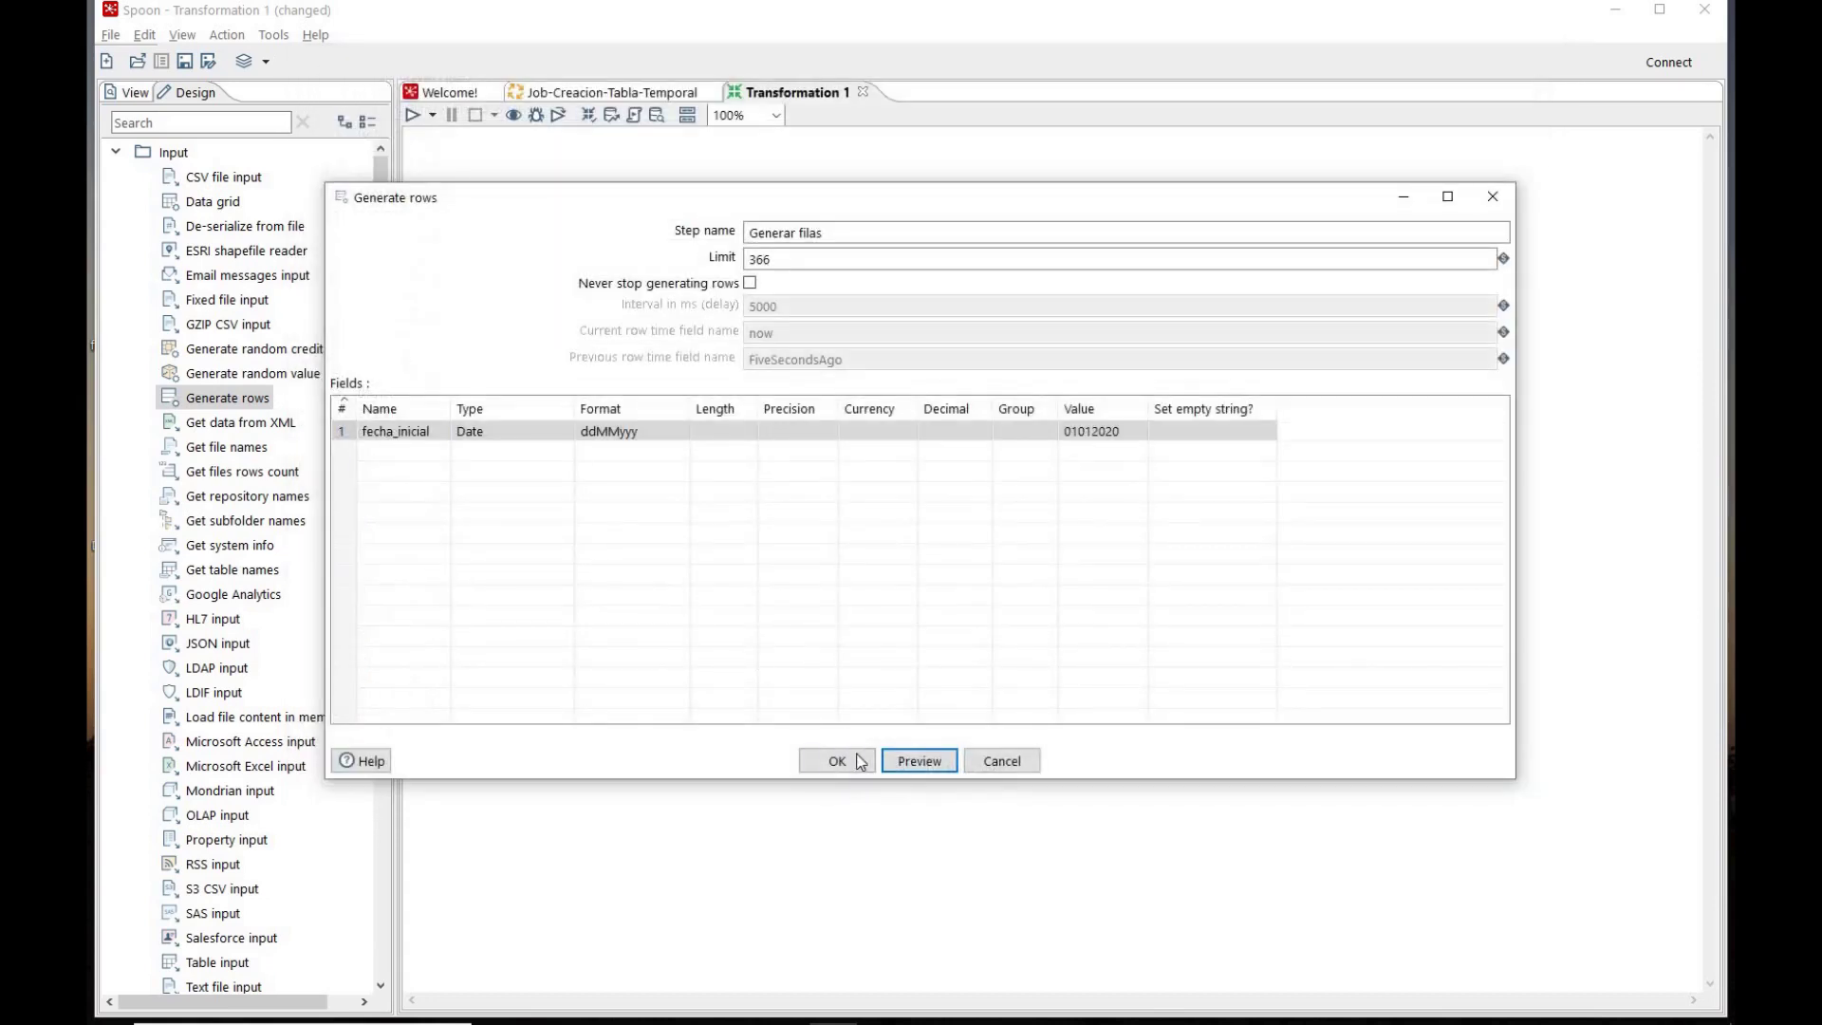
Step: Accept the Generar filas settings and save the transformation as Cargar-Tabla-Temporal in the ClasePentaho folder
click(831, 760)
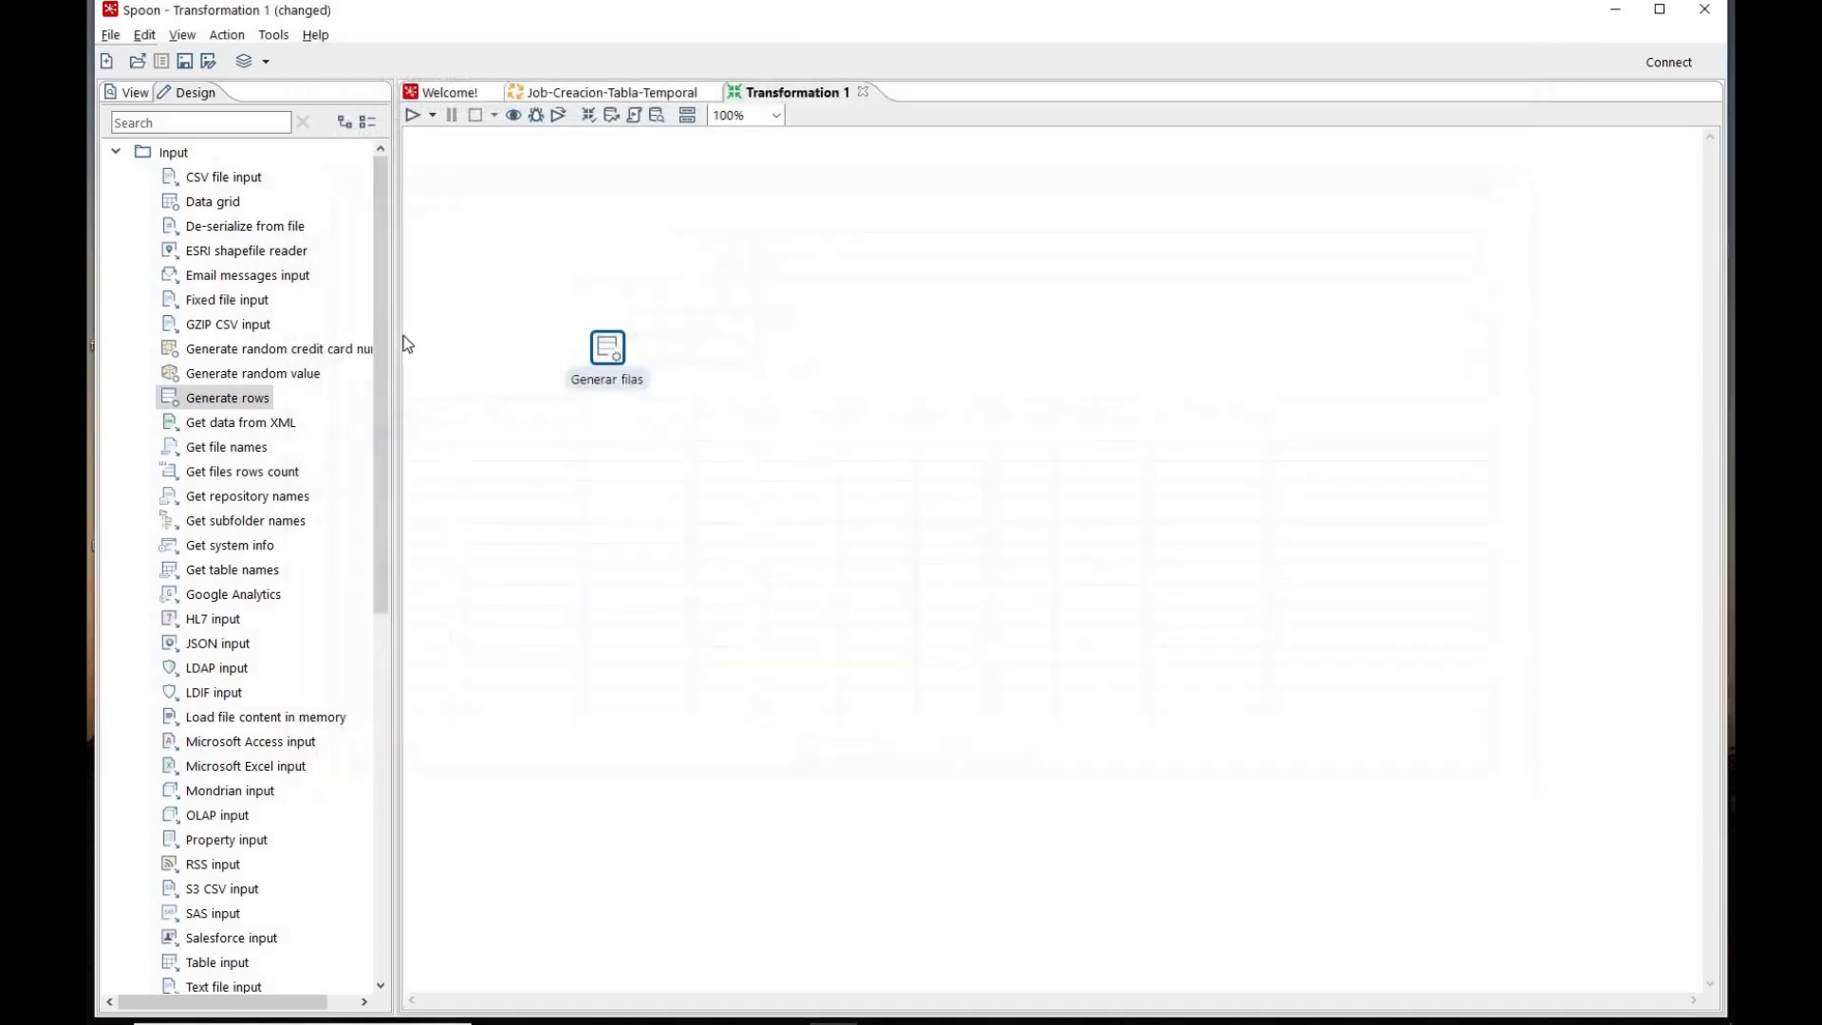
click(114, 34)
click(197, 195)
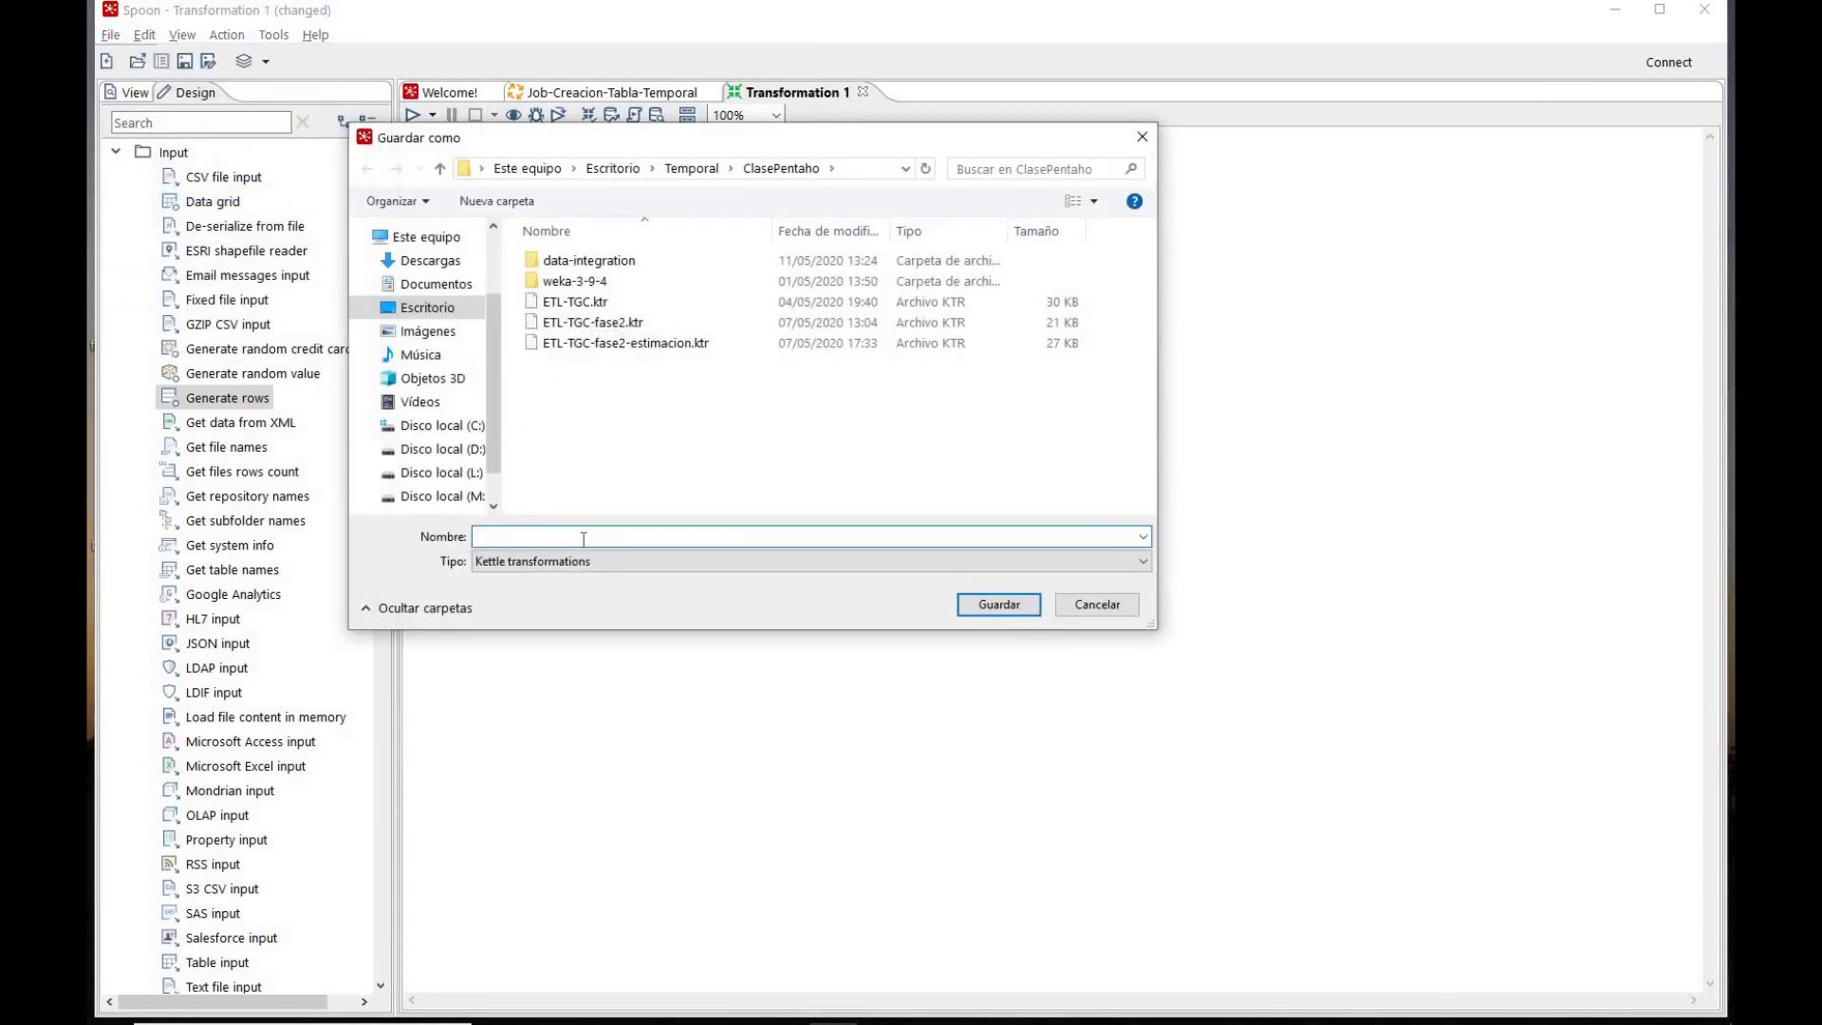
text(Cargar-Tabla-Temporal)
key(Return)
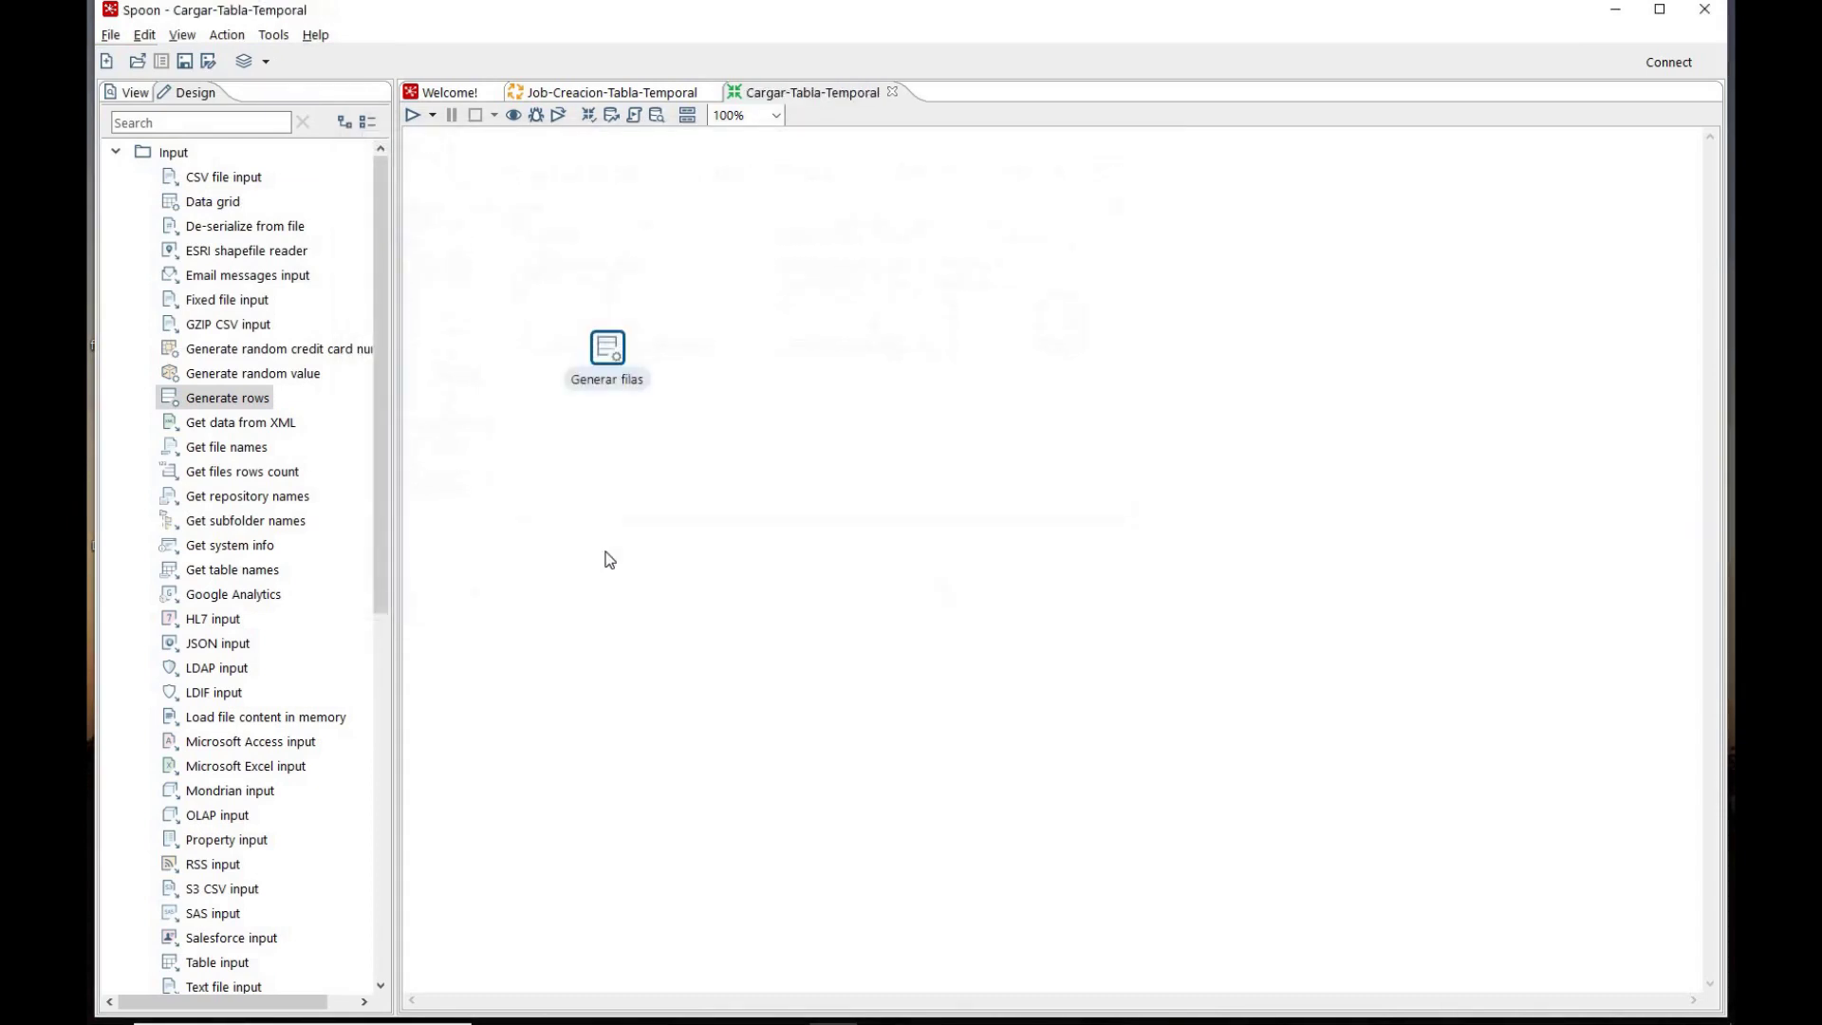
Step: Run a quick preview of the Generar filas step from the canvas and close the results
right_click(605, 343)
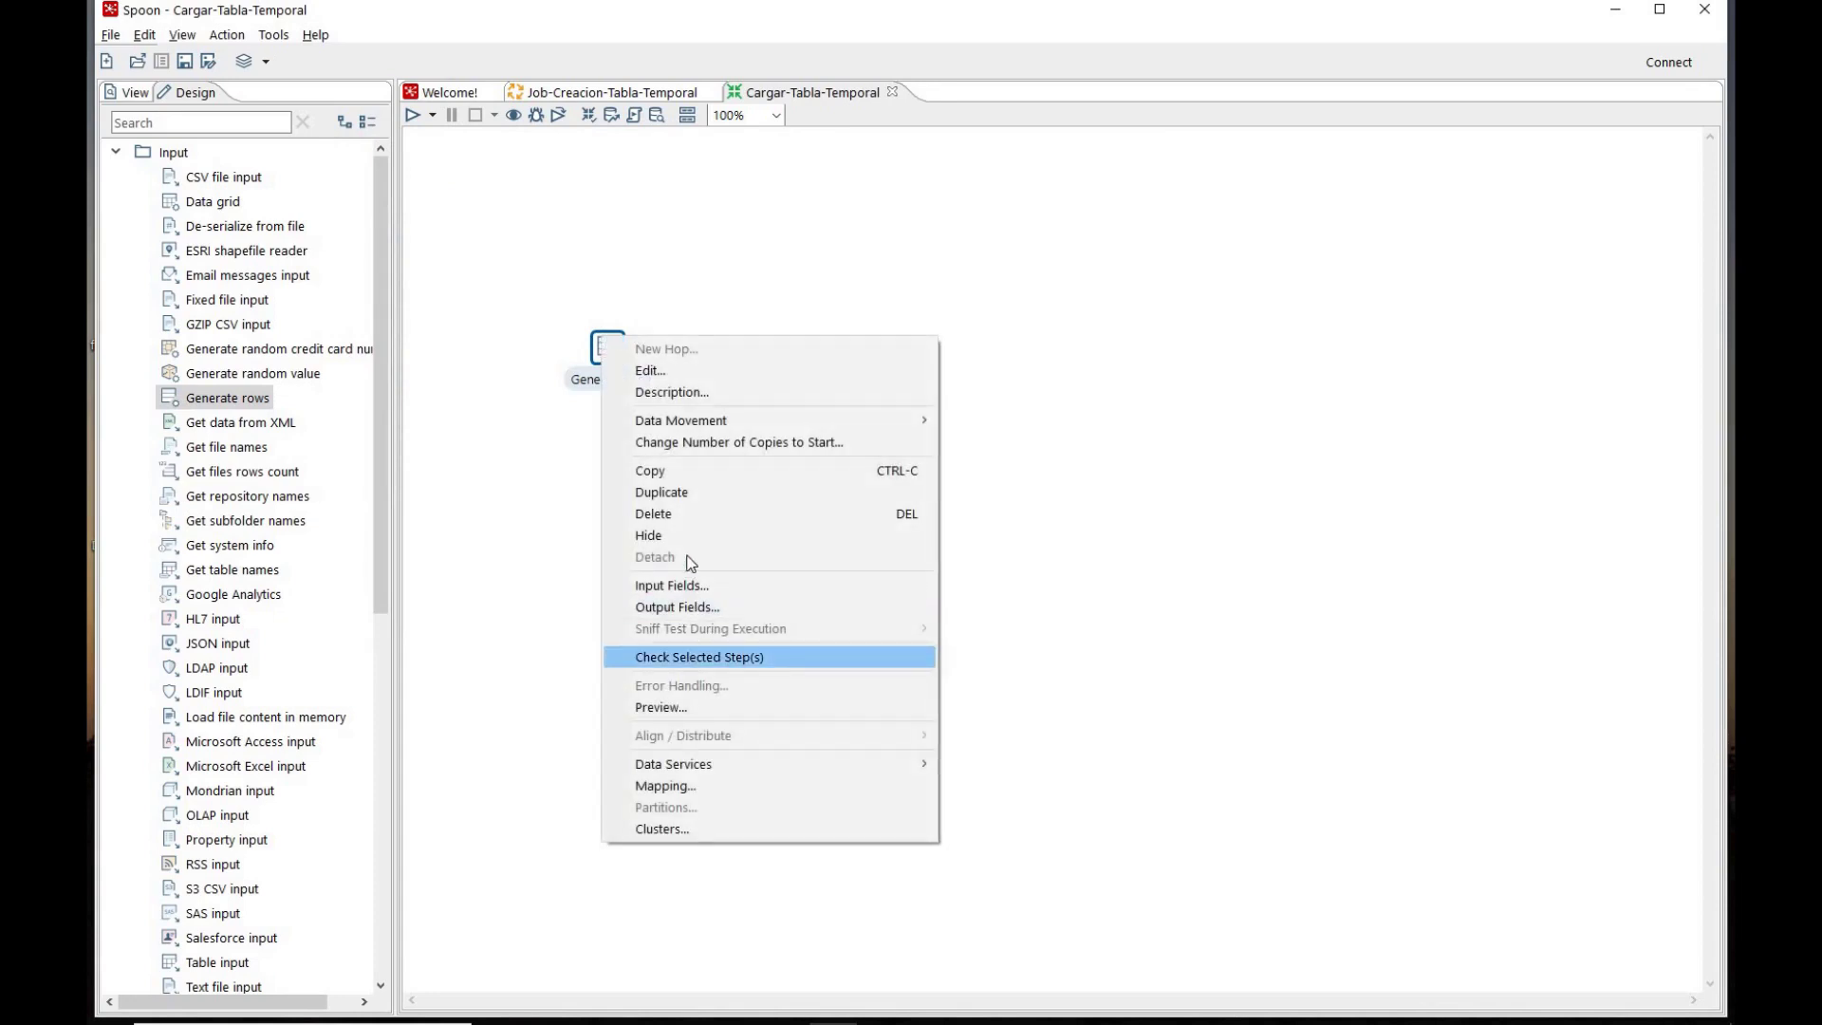
click(662, 708)
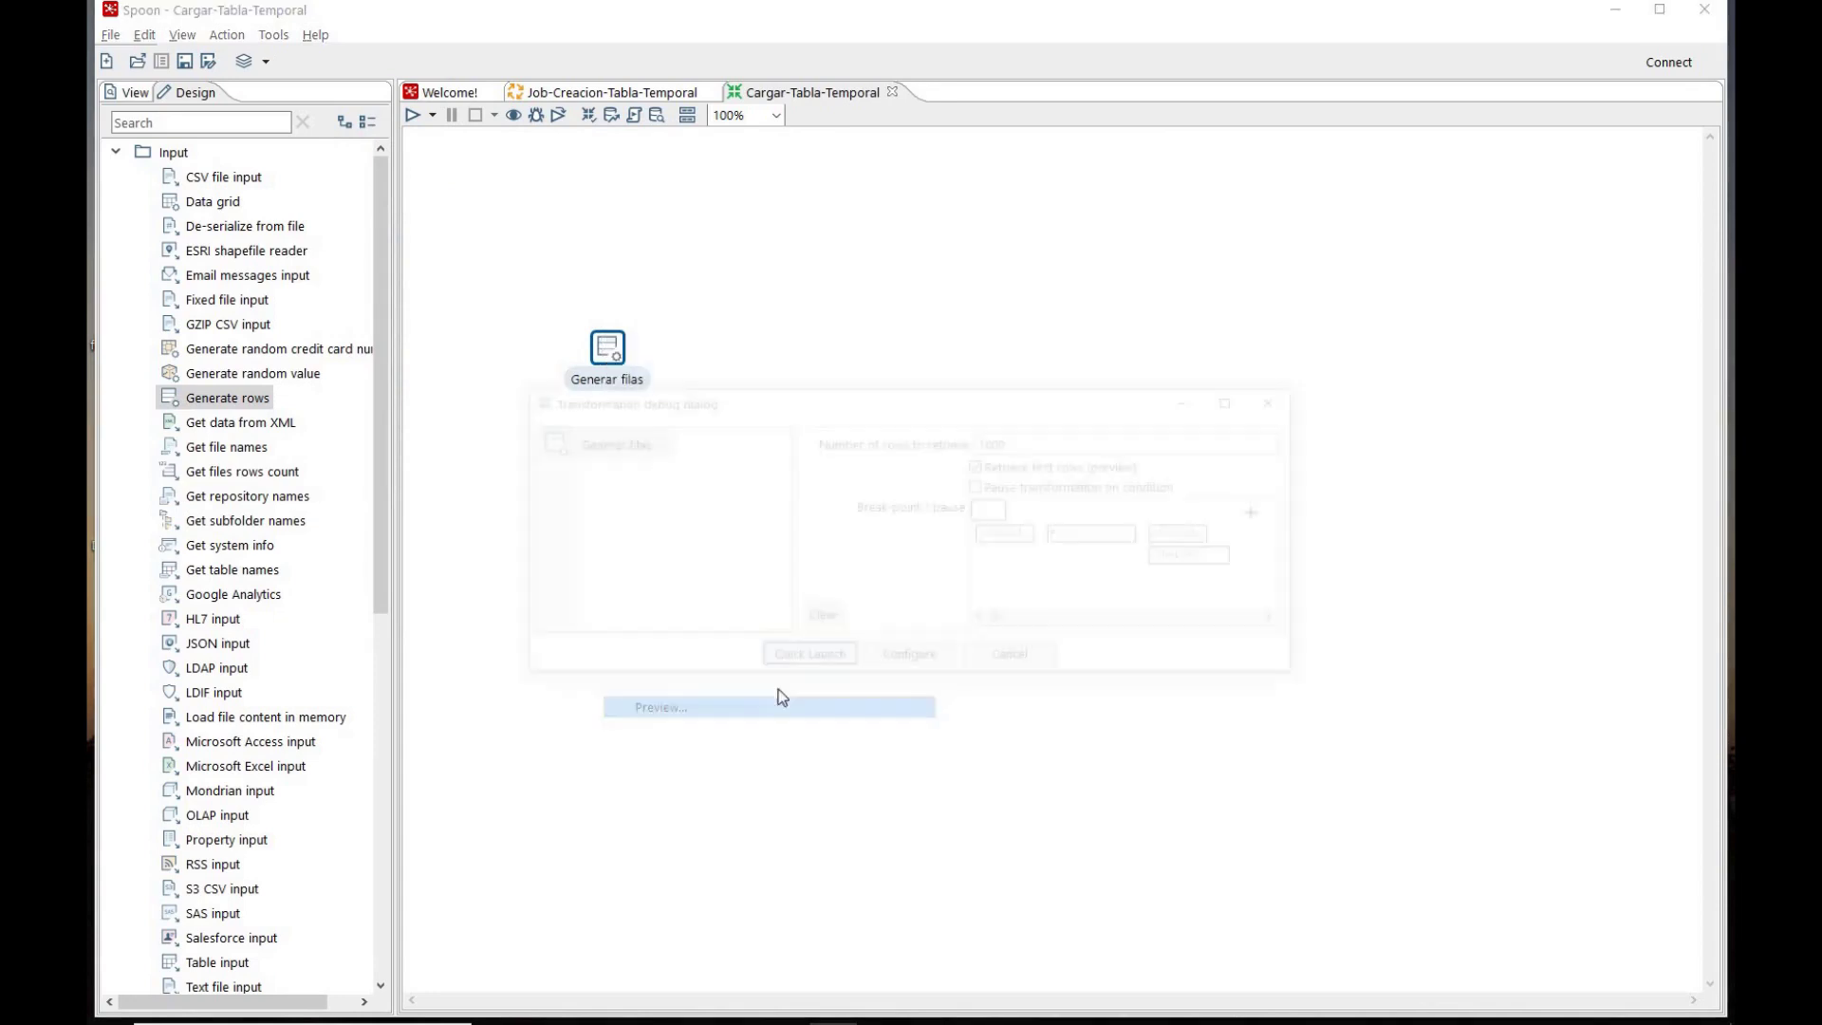
click(803, 664)
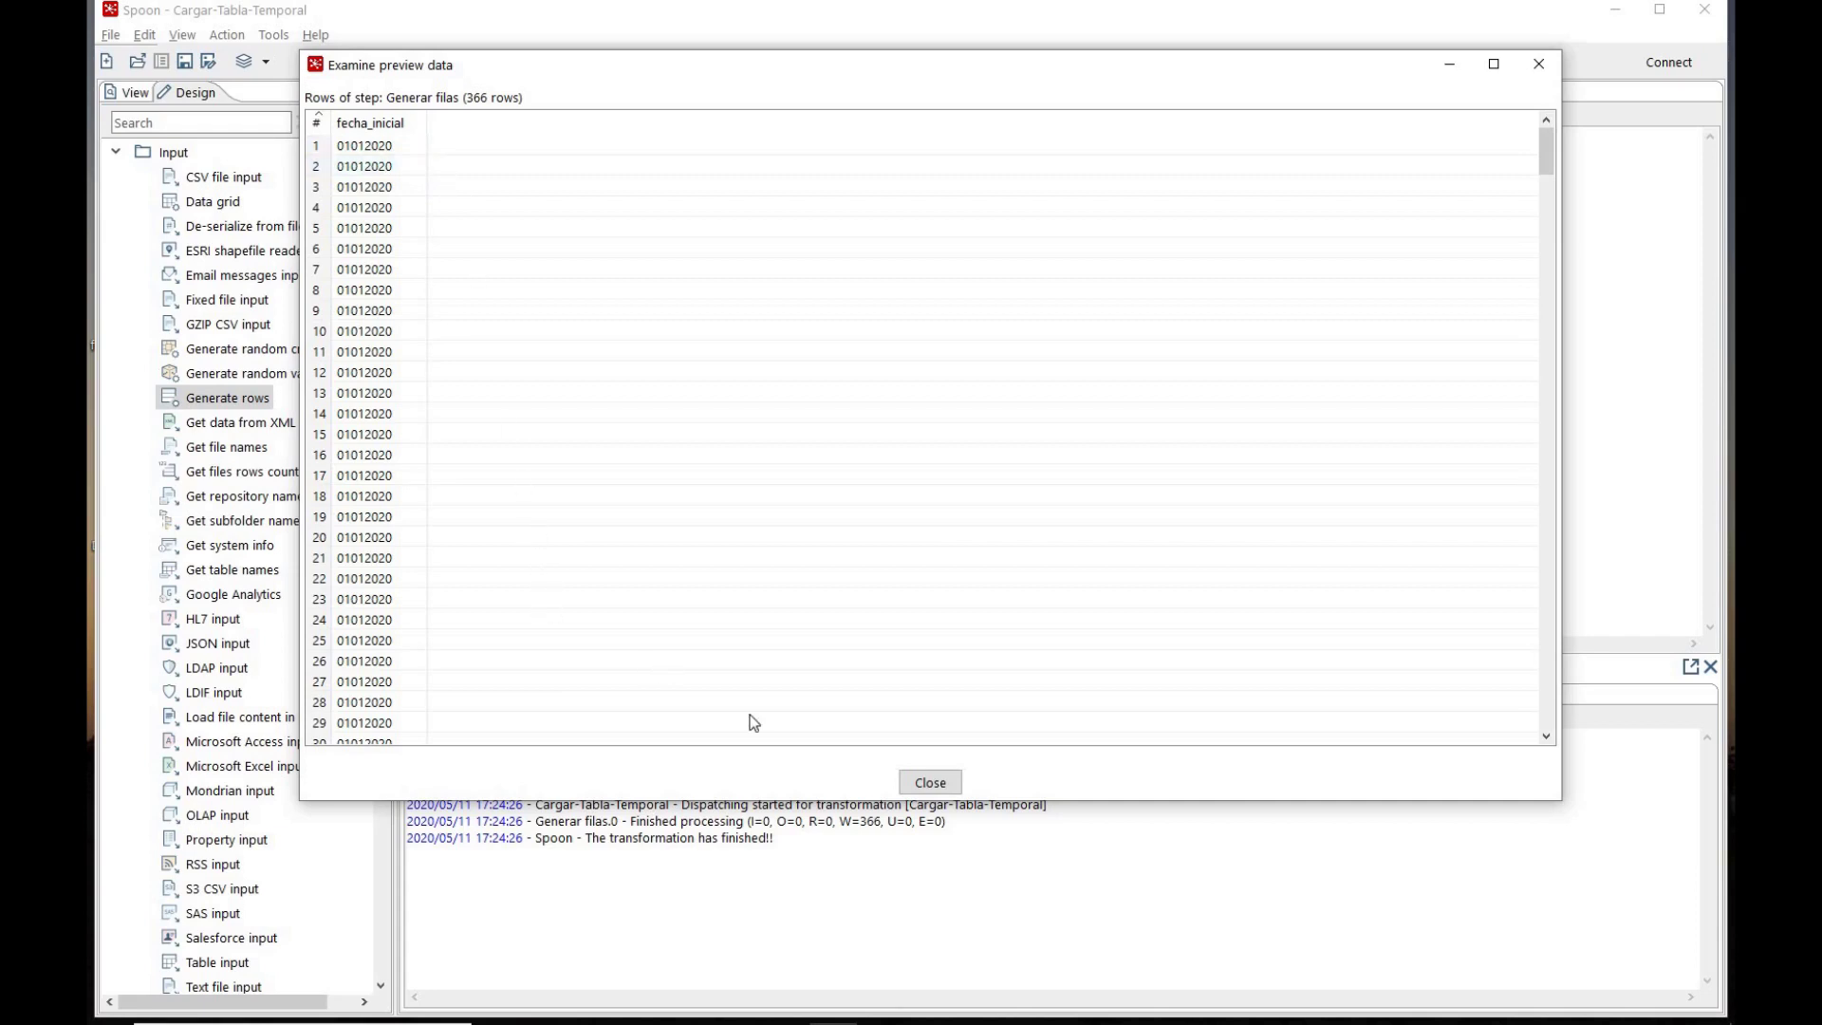
click(938, 780)
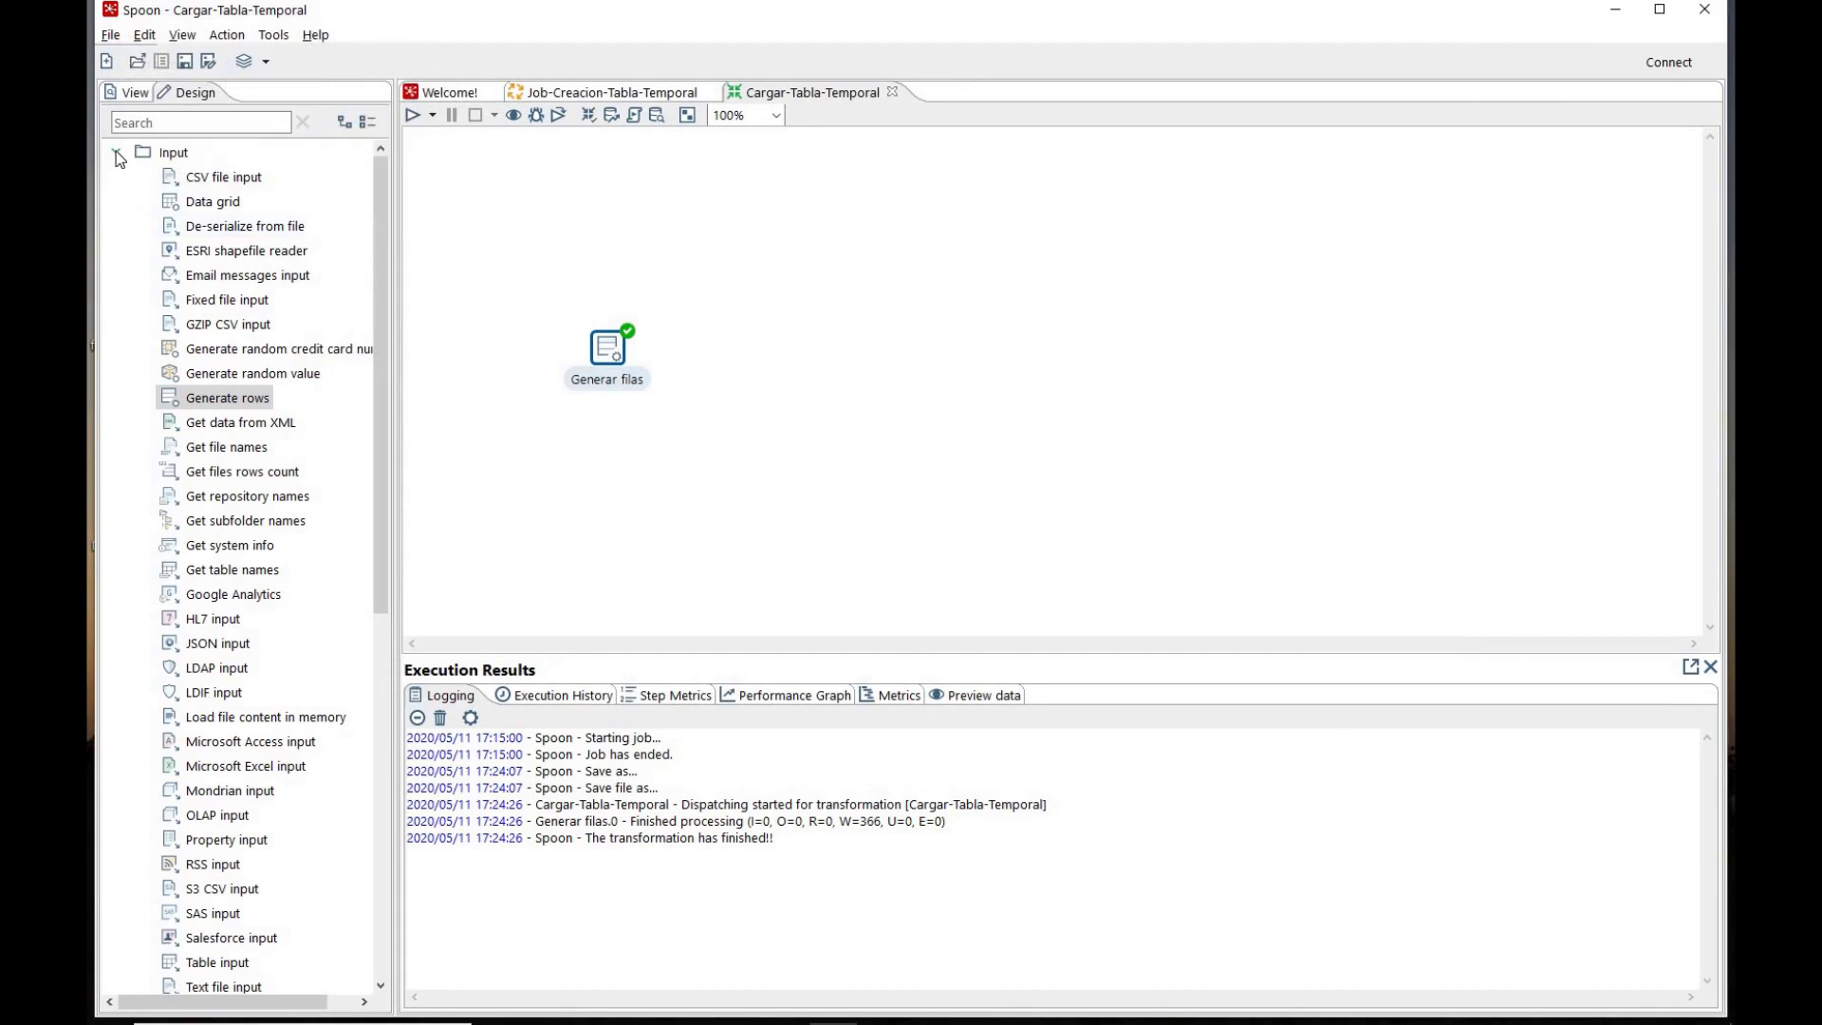
Step: Search the step library for "seq", place an Add sequence step on the canvas and connect Generar filas to it
click(116, 151)
click(116, 151)
click(176, 122)
text(se)
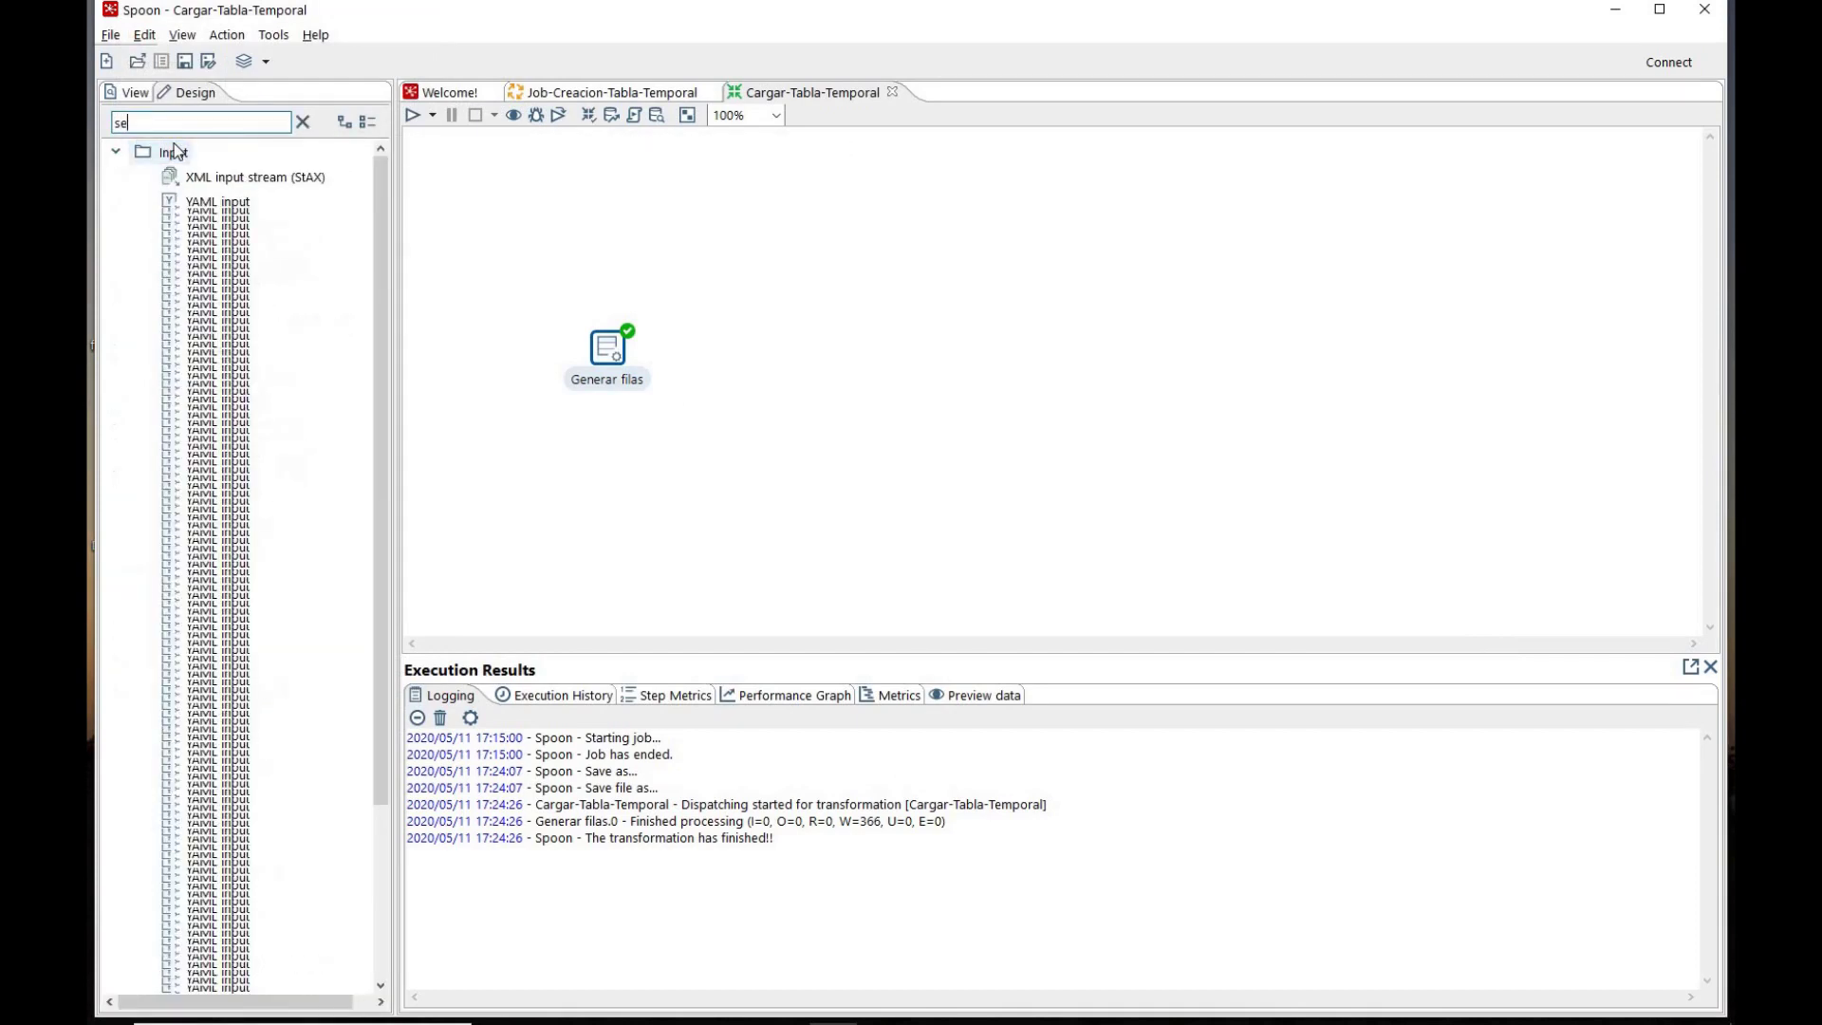
text(q)
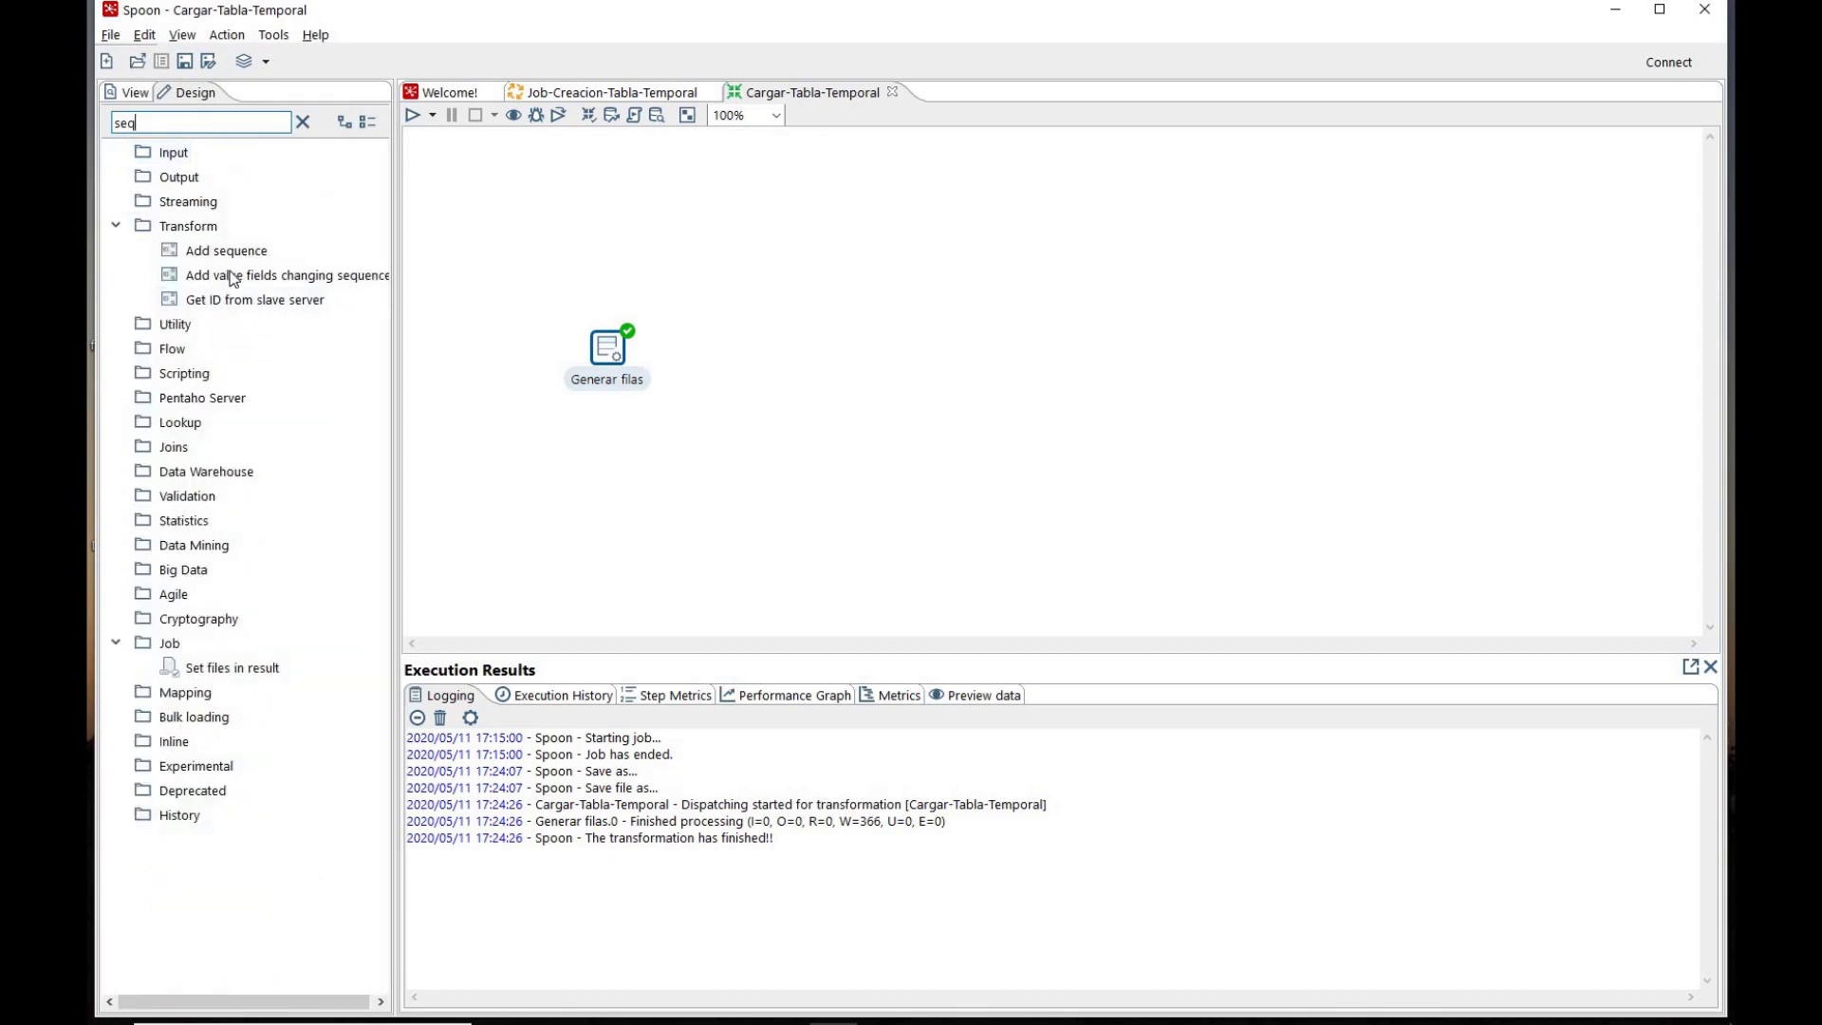
drag(202, 251, 759, 443)
drag(618, 351, 764, 350)
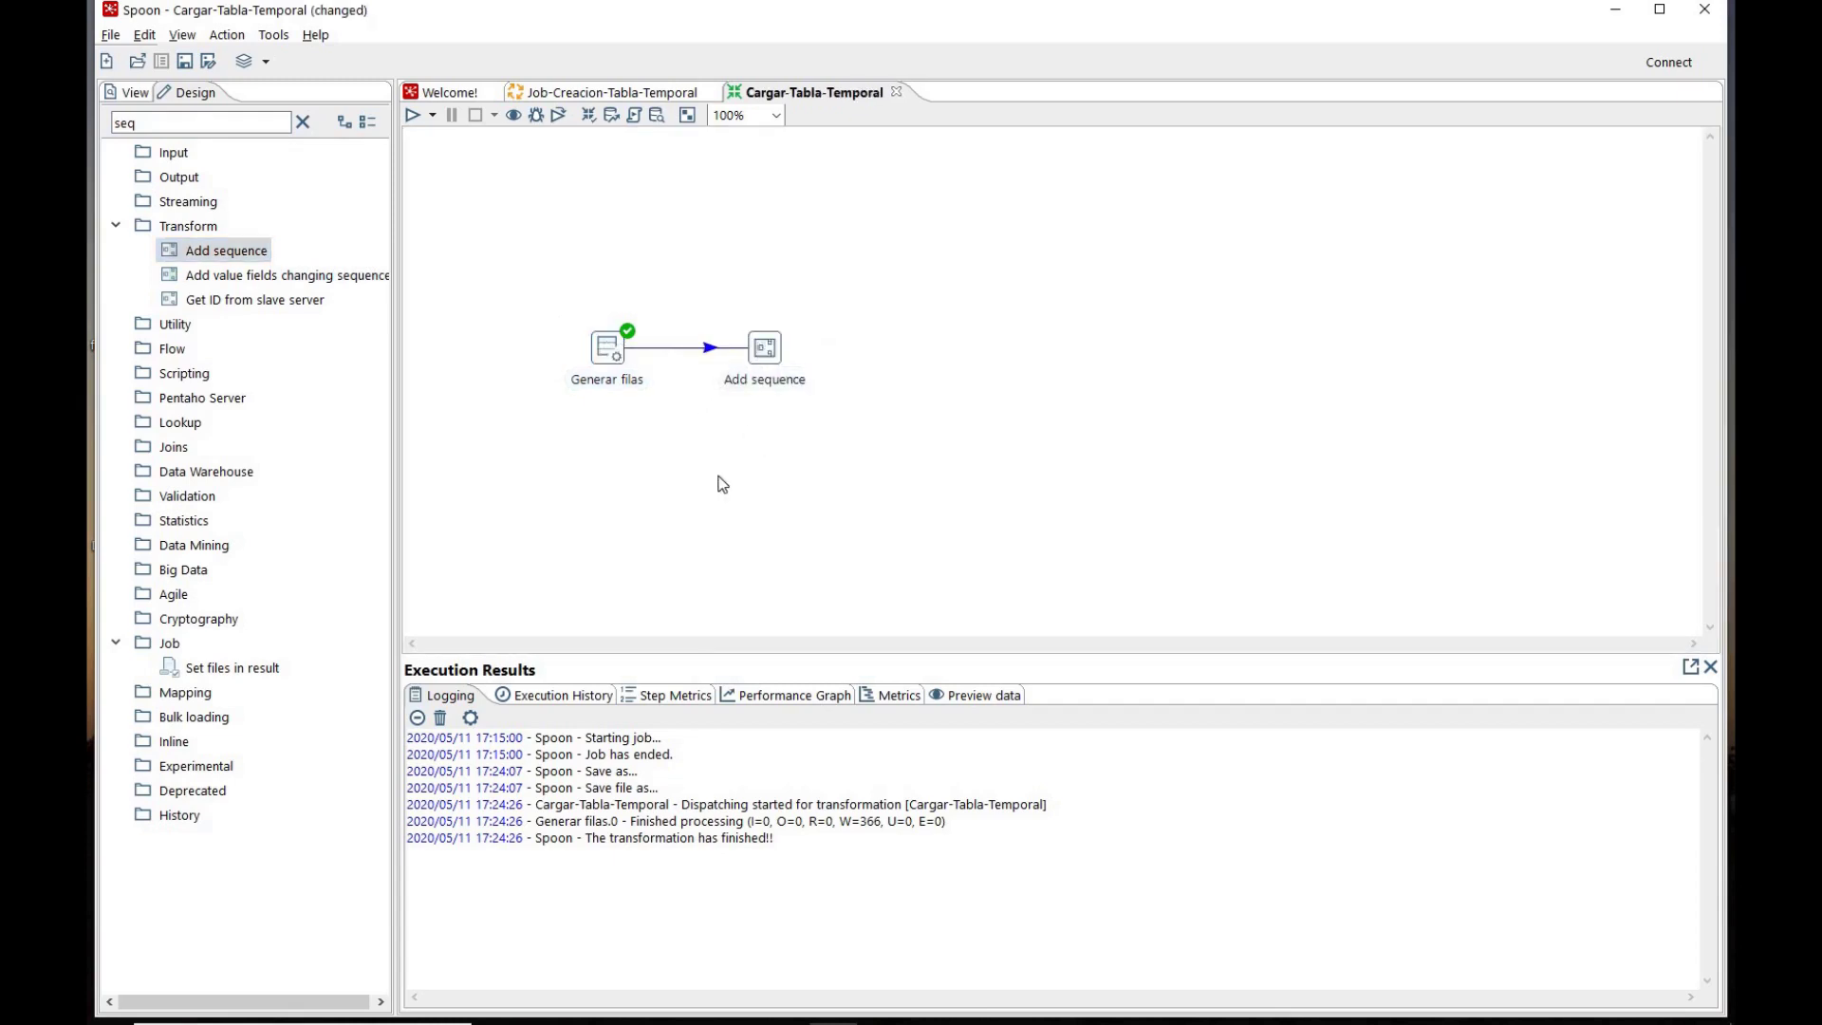
Step: Open the settings of the Add sequence step and rename it to Dia año
double_click(769, 353)
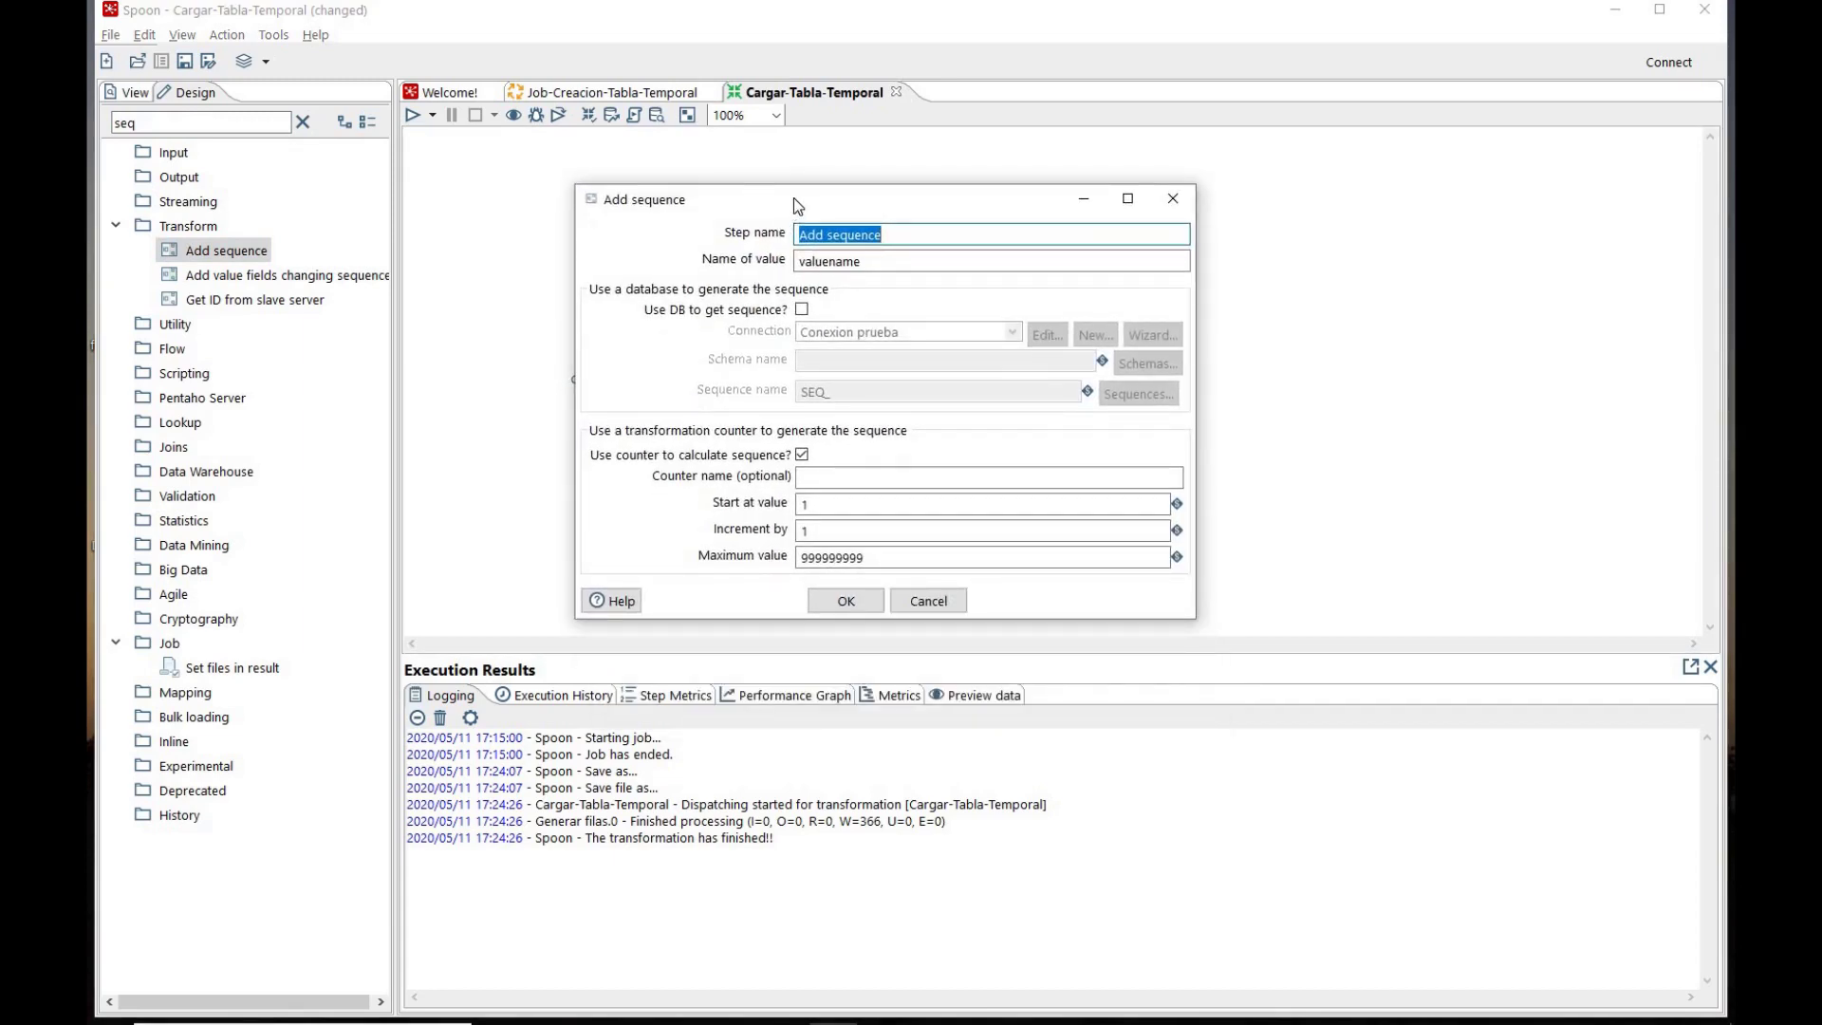
drag(793, 198, 1305, 322)
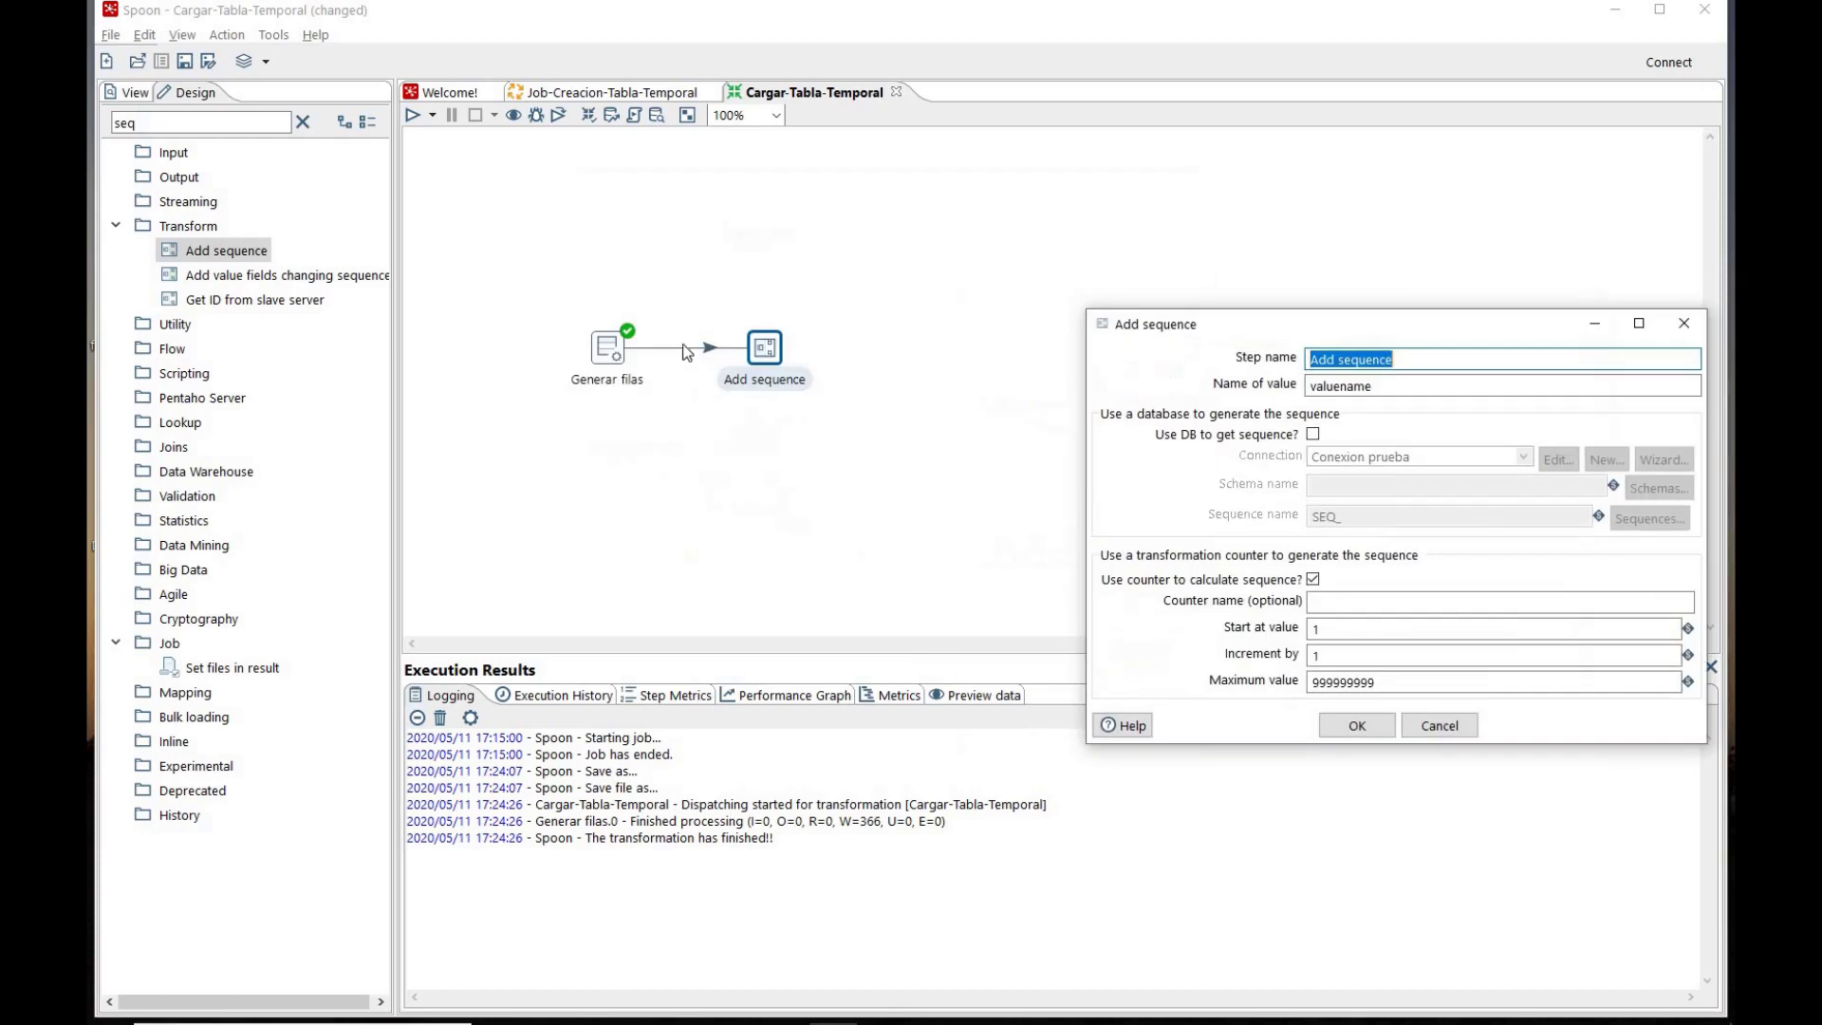
drag(1462, 324, 1229, 307)
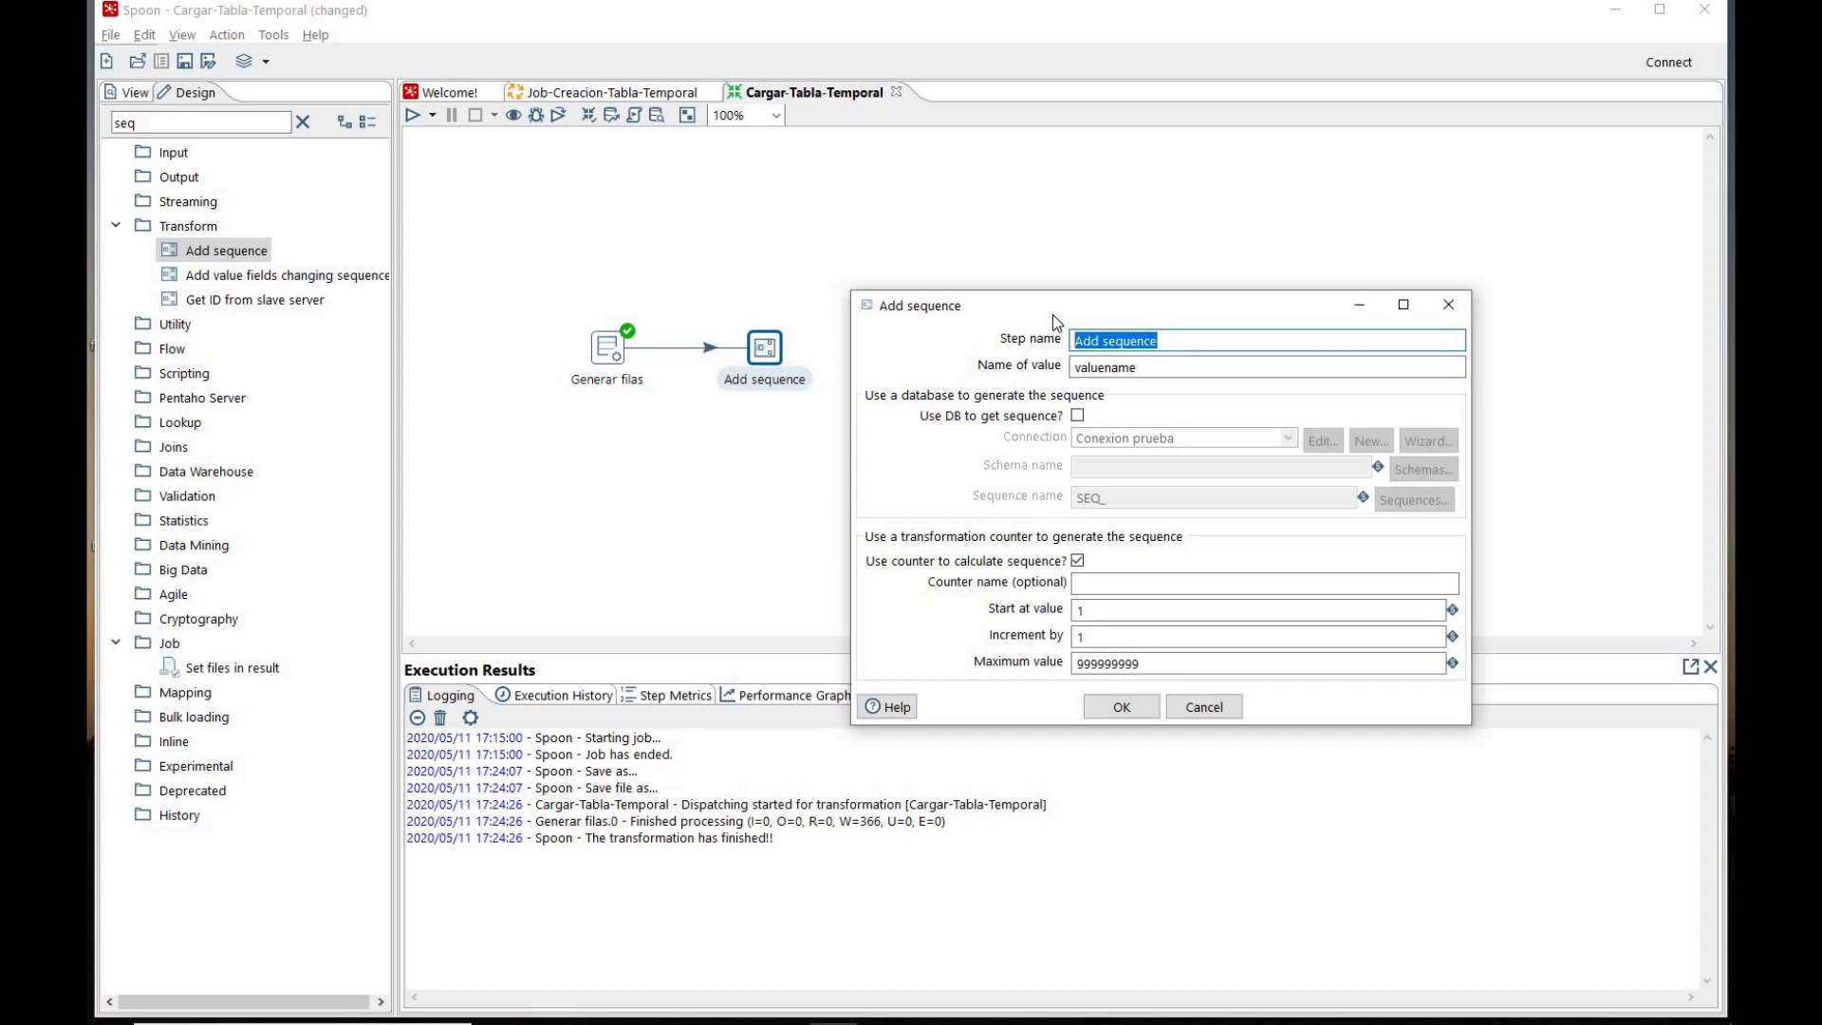
text(Dia año)
drag(1136, 367, 1069, 353)
text(dia_añ)
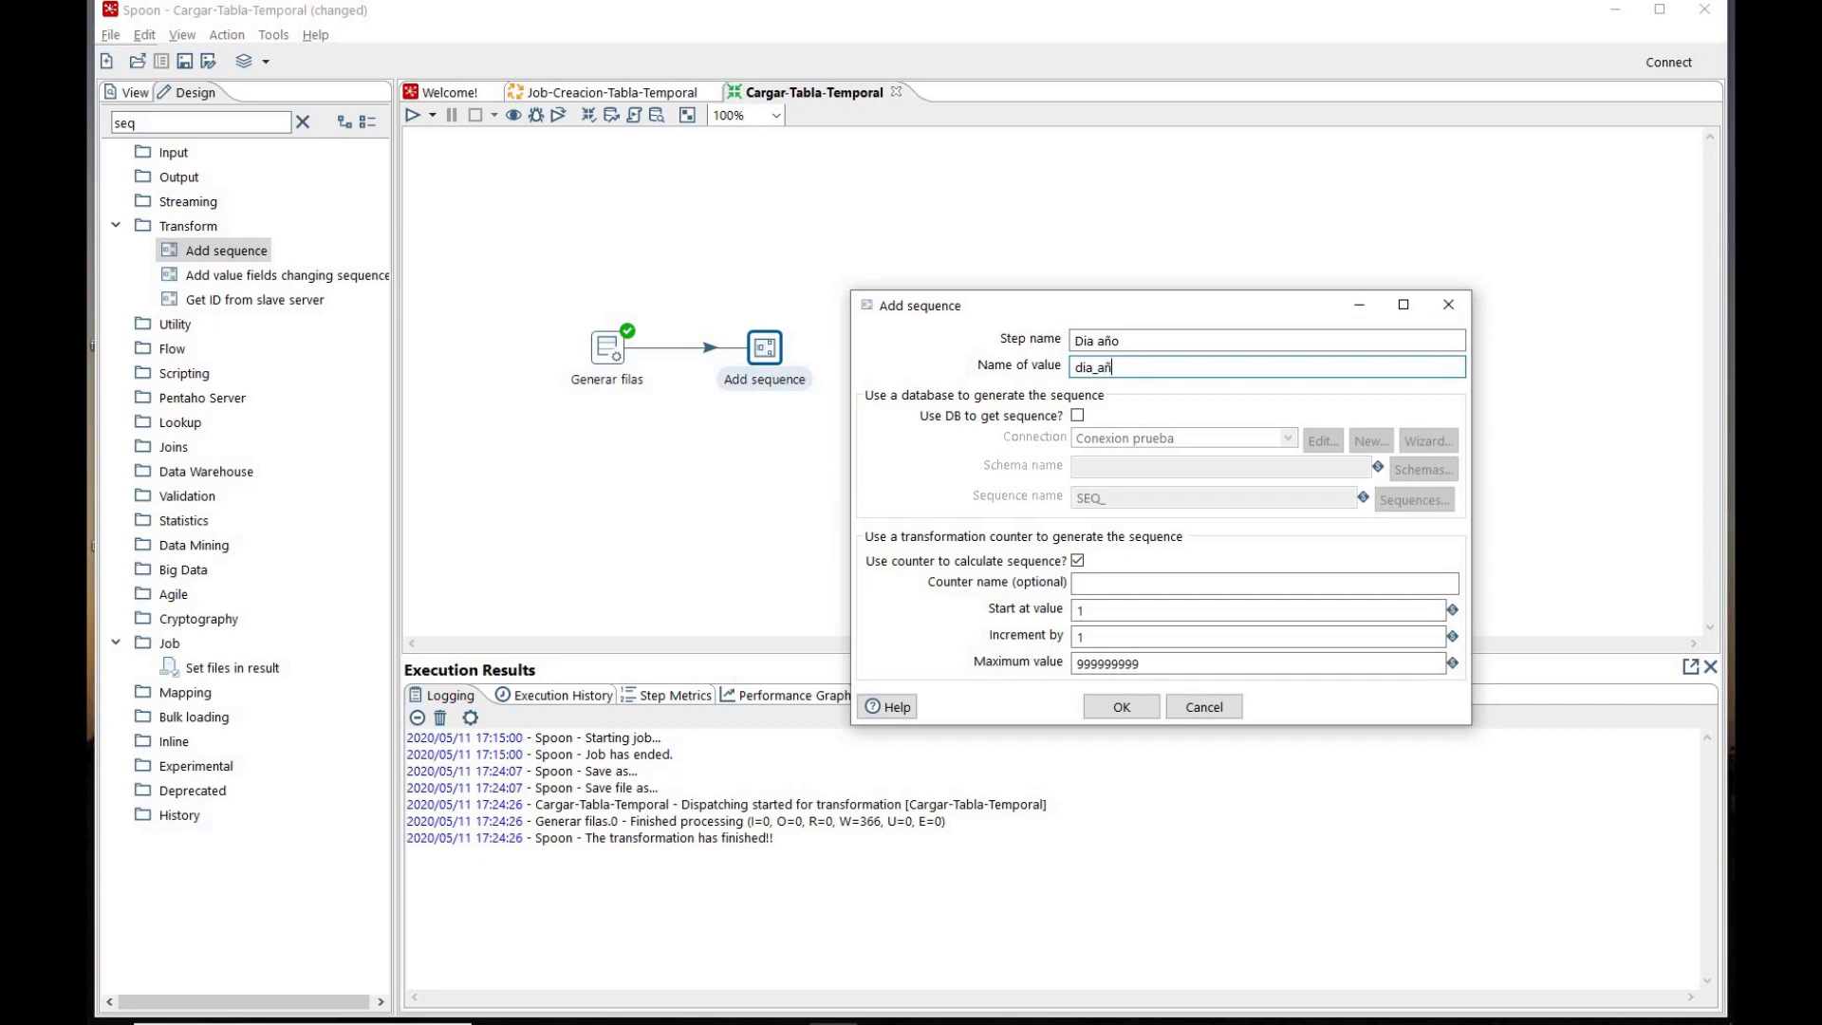
key(BackSpace)
key(BackSpace)
key(BackSpace)
key(BackSpace)
key(BackSpace)
key(BackSpace)
Step: Name the sequence's value secuencia_dia, start its counter at 0 and accept the settings
text(secuencia_dia)
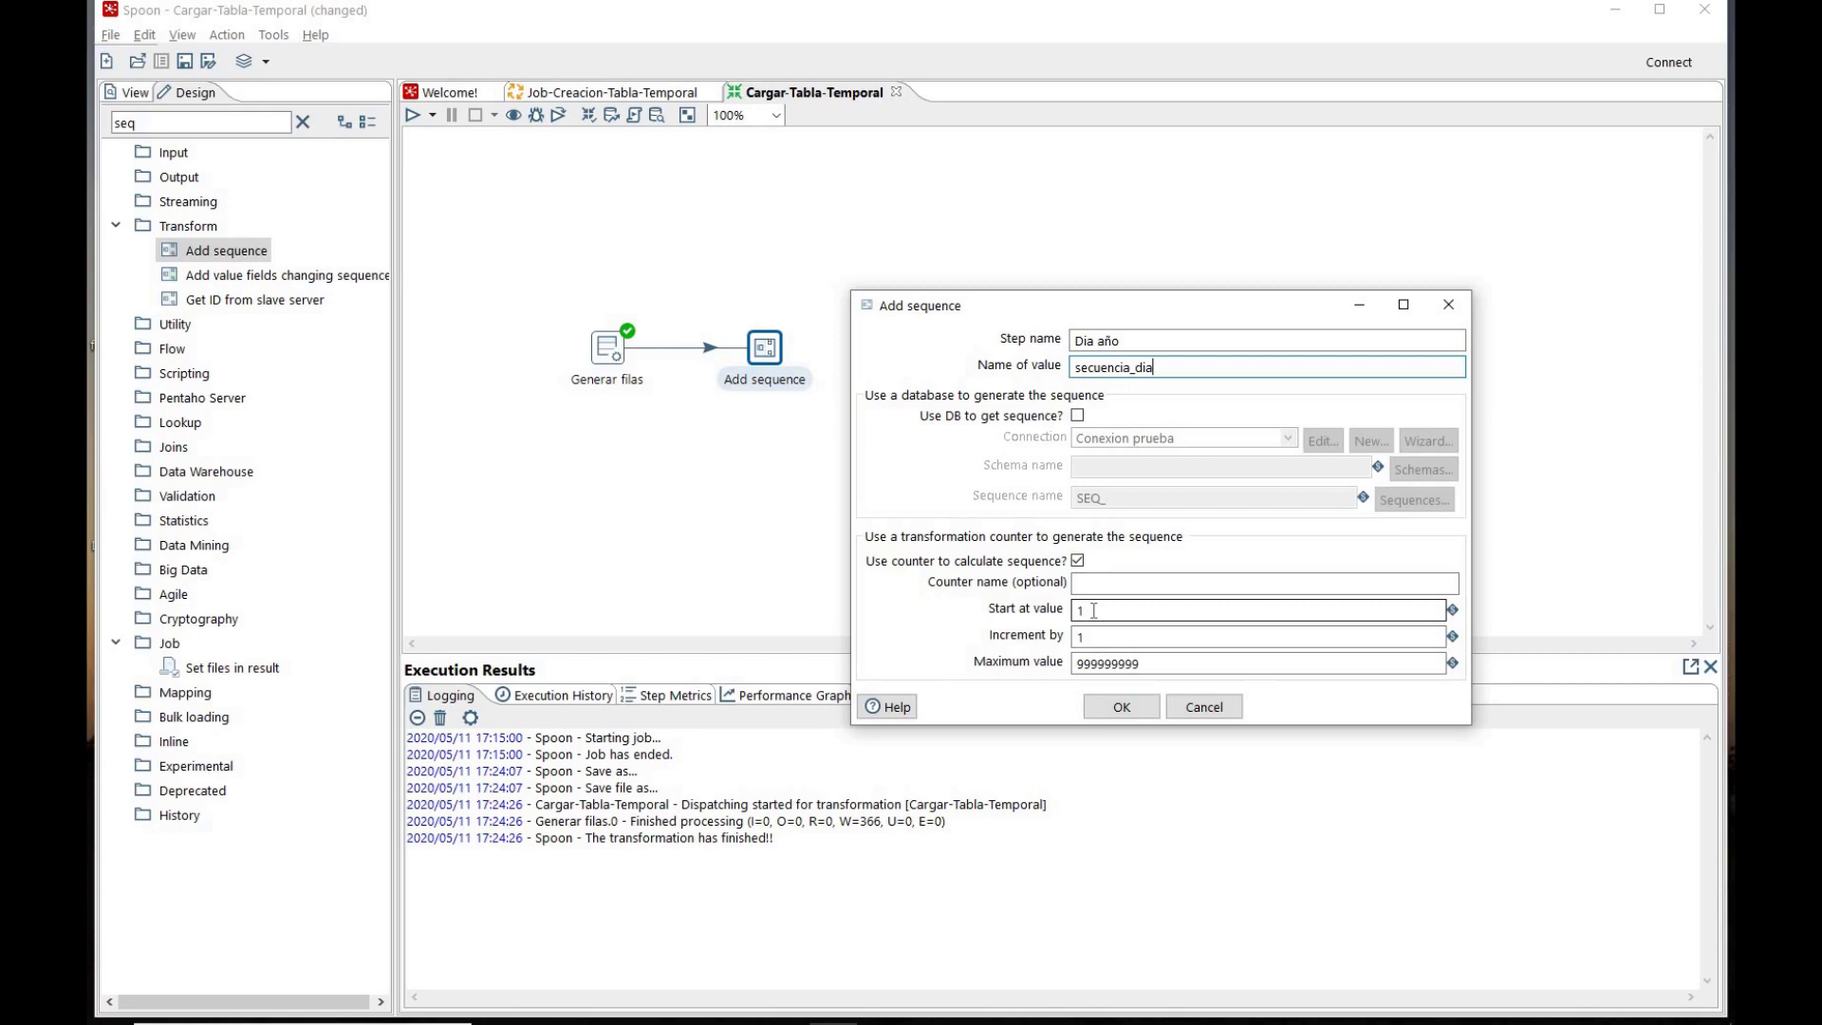
drag(1094, 610, 1069, 617)
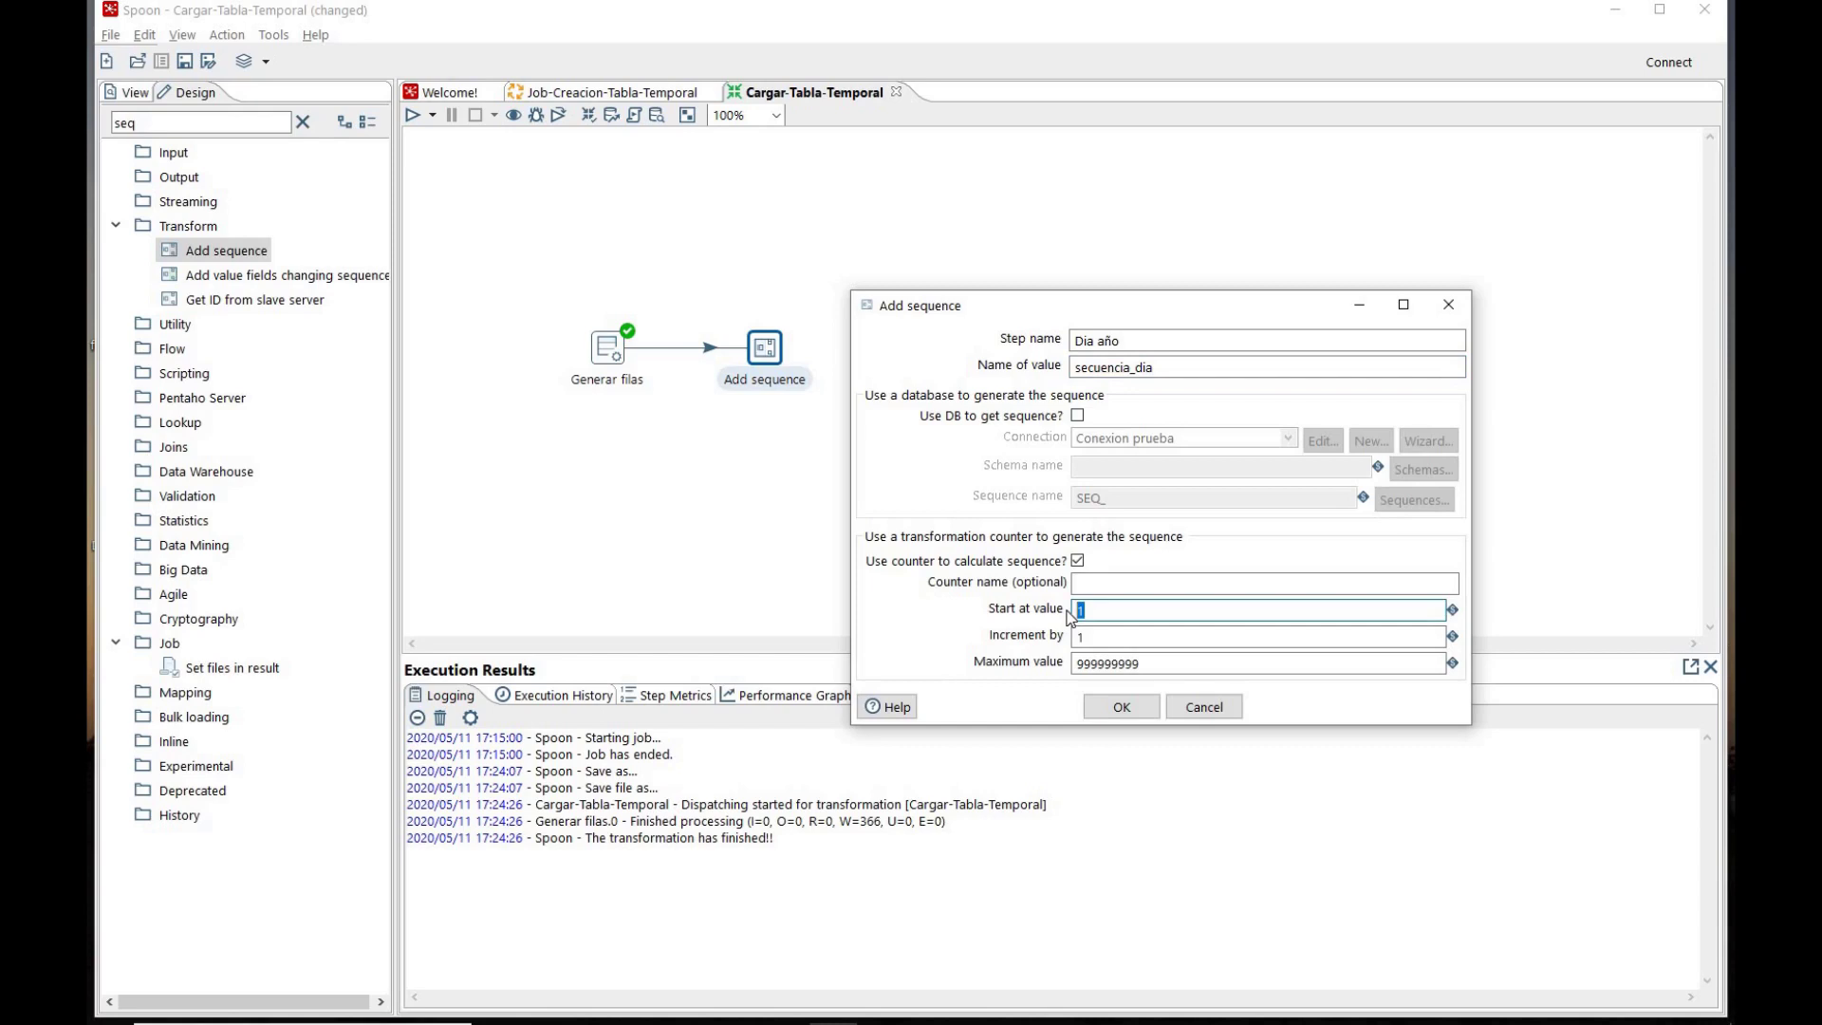
text(0)
click(1107, 702)
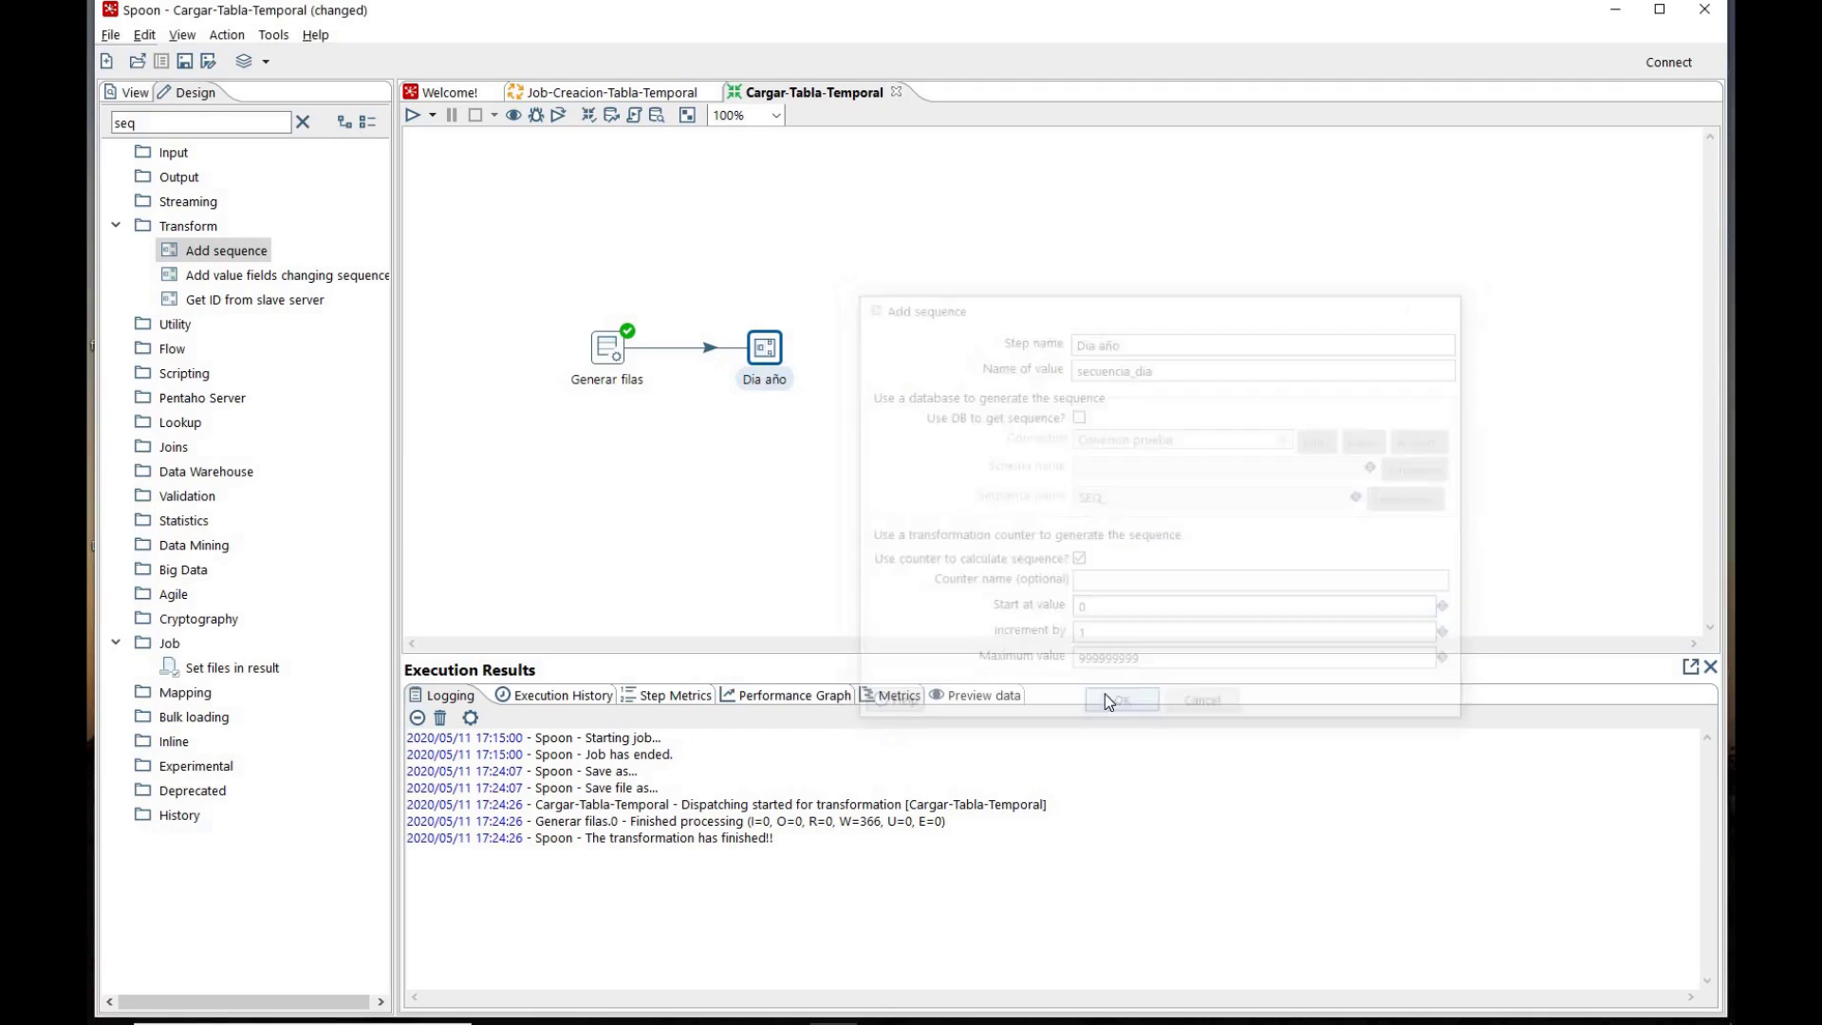
Step: Run a quick preview of the Dia año step, check the secuencia_dia values through the last row and close the results
right_click(772, 357)
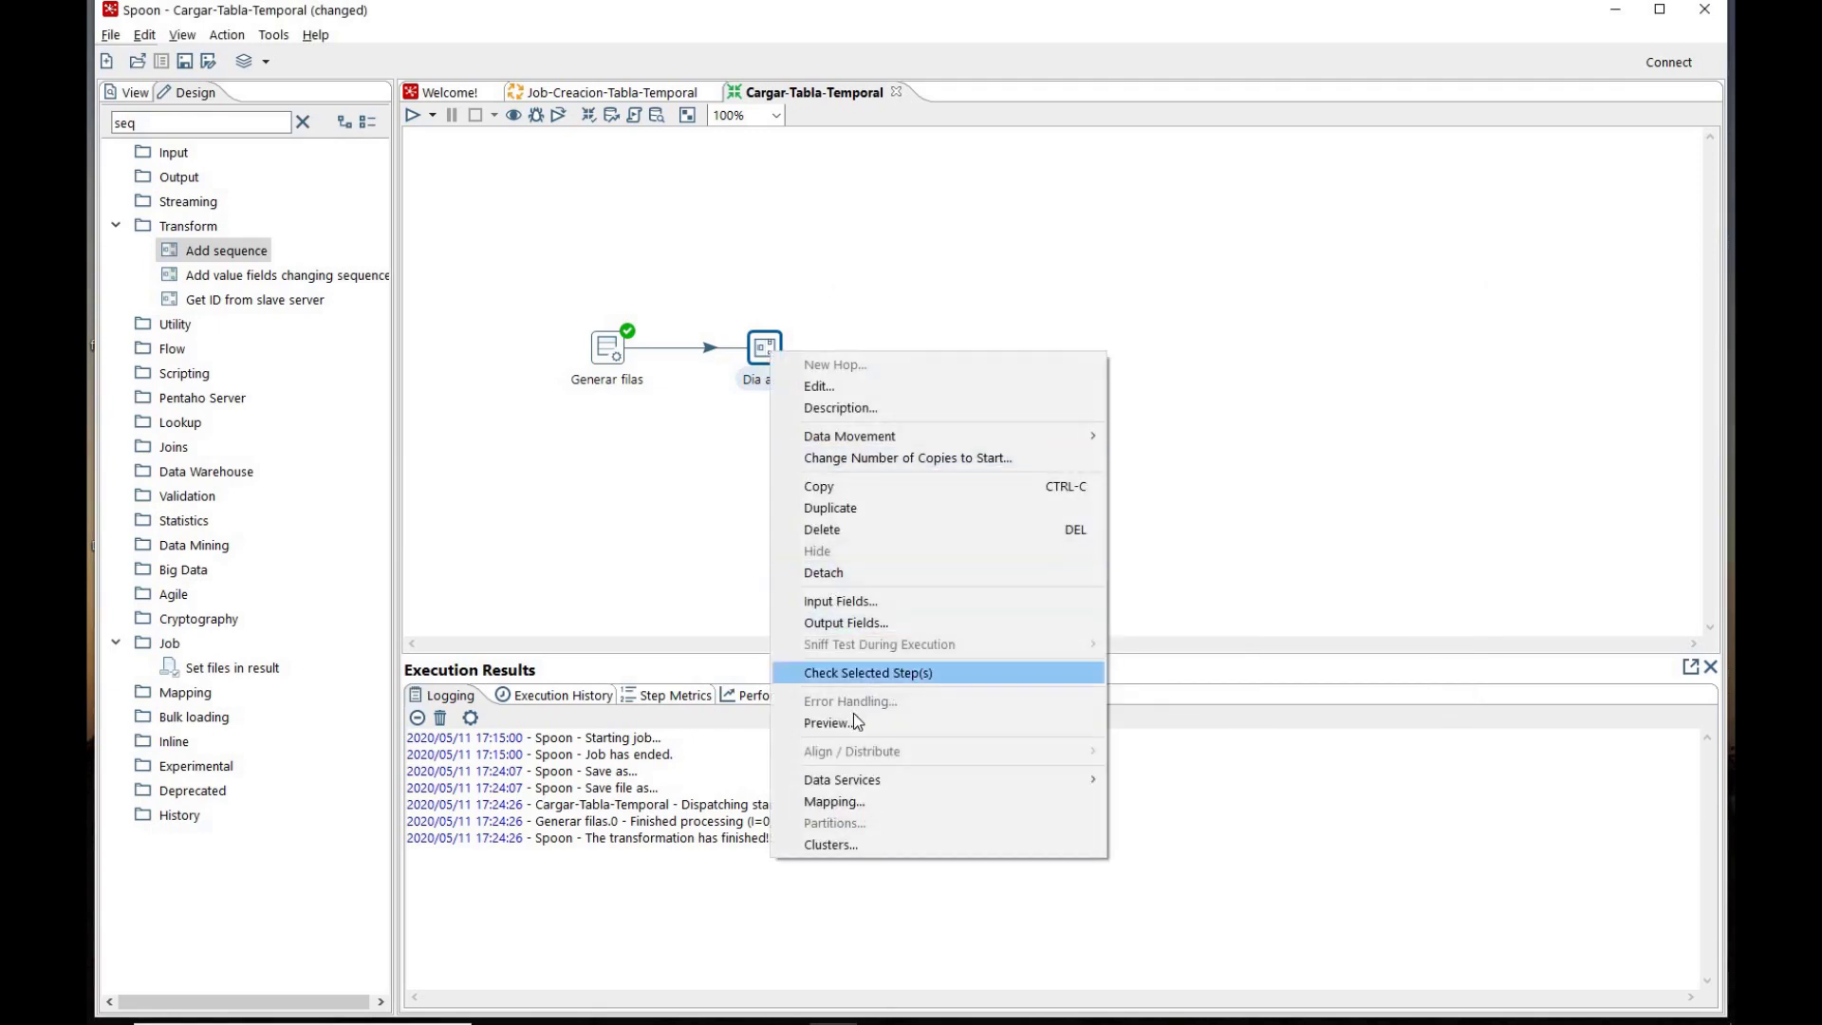
click(852, 723)
click(826, 659)
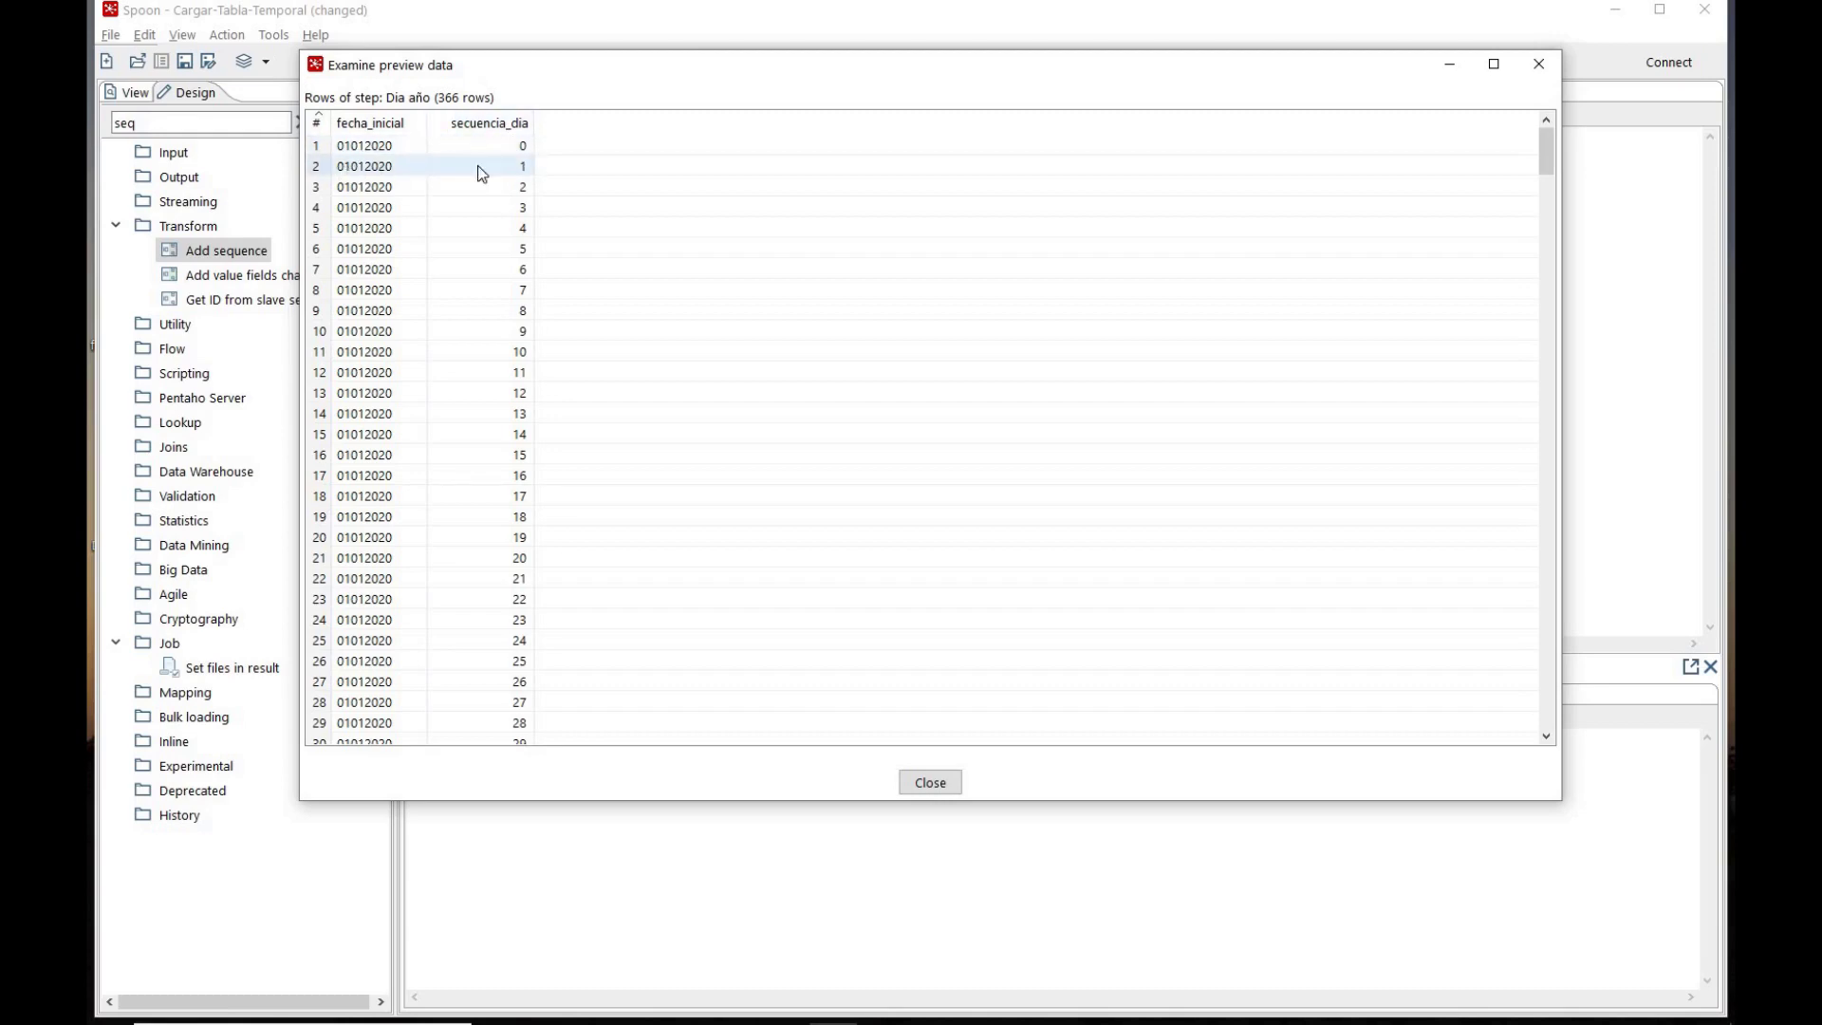
scroll(645, 179, down, 15)
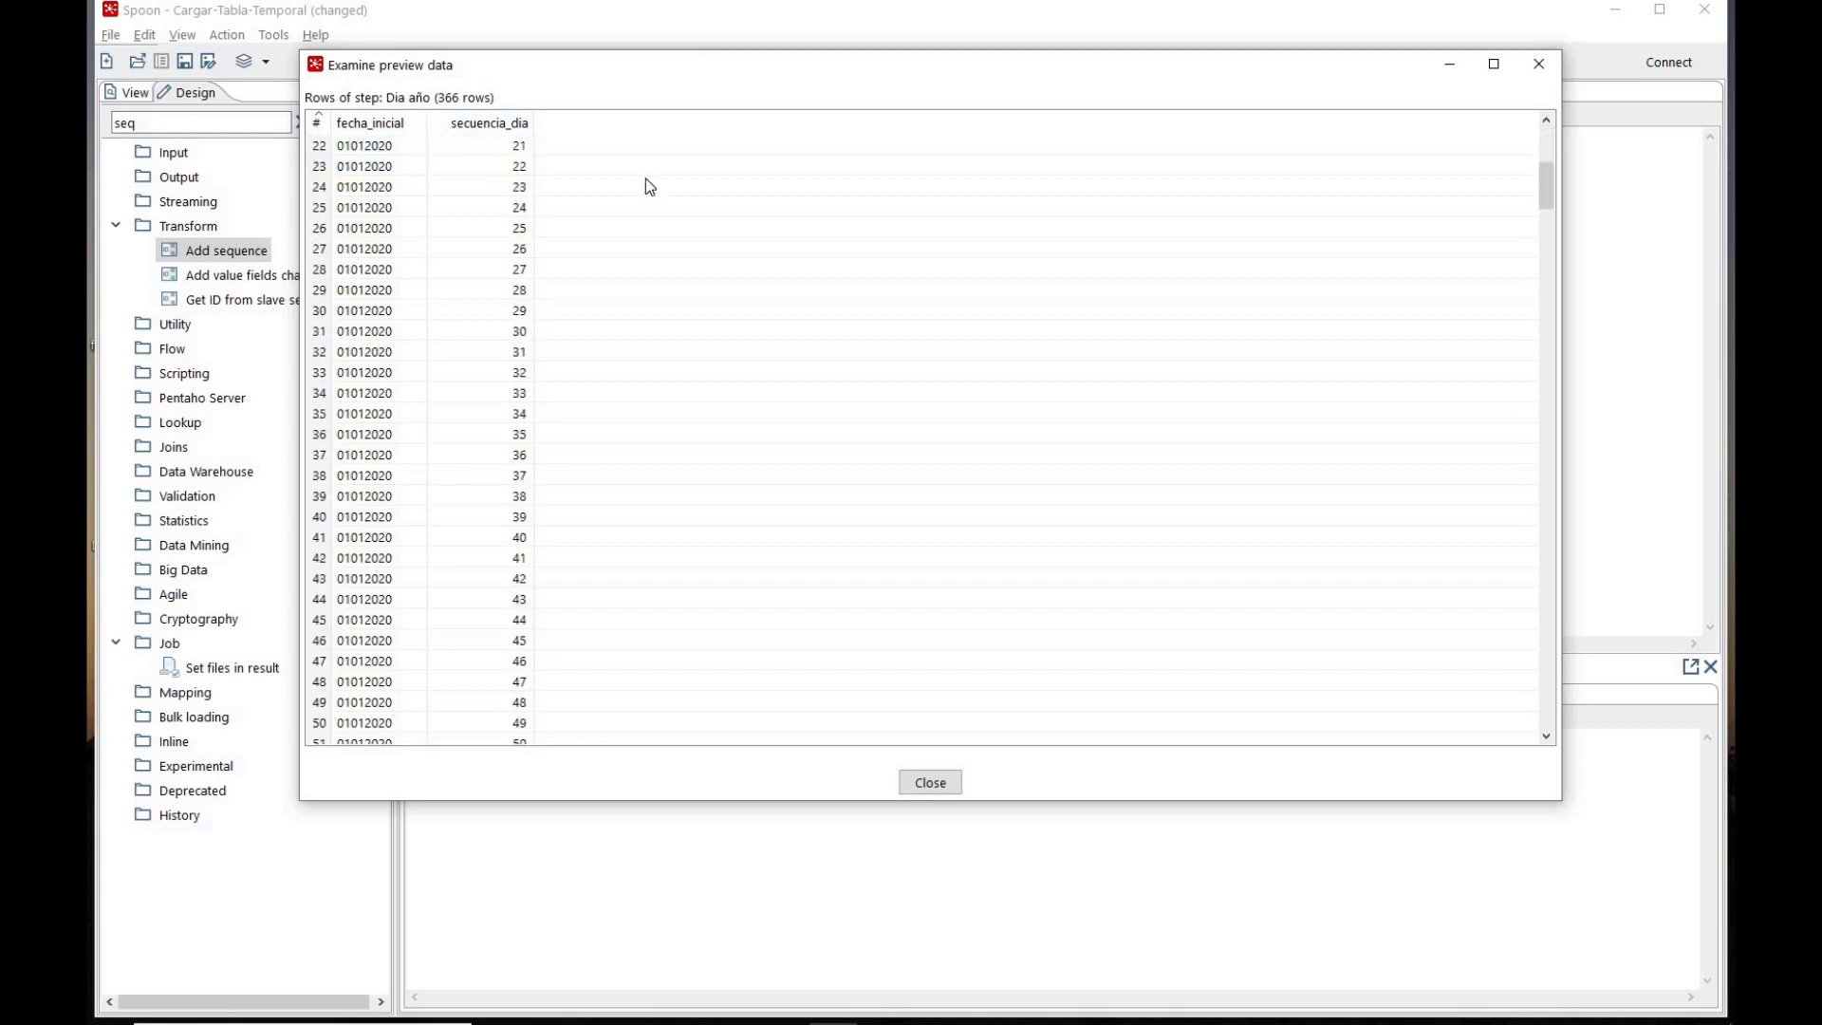
scroll(1294, 381, down, 5)
drag(1542, 280, 1539, 396)
drag(1519, 550, 1506, 721)
drag(1376, 703, 802, 732)
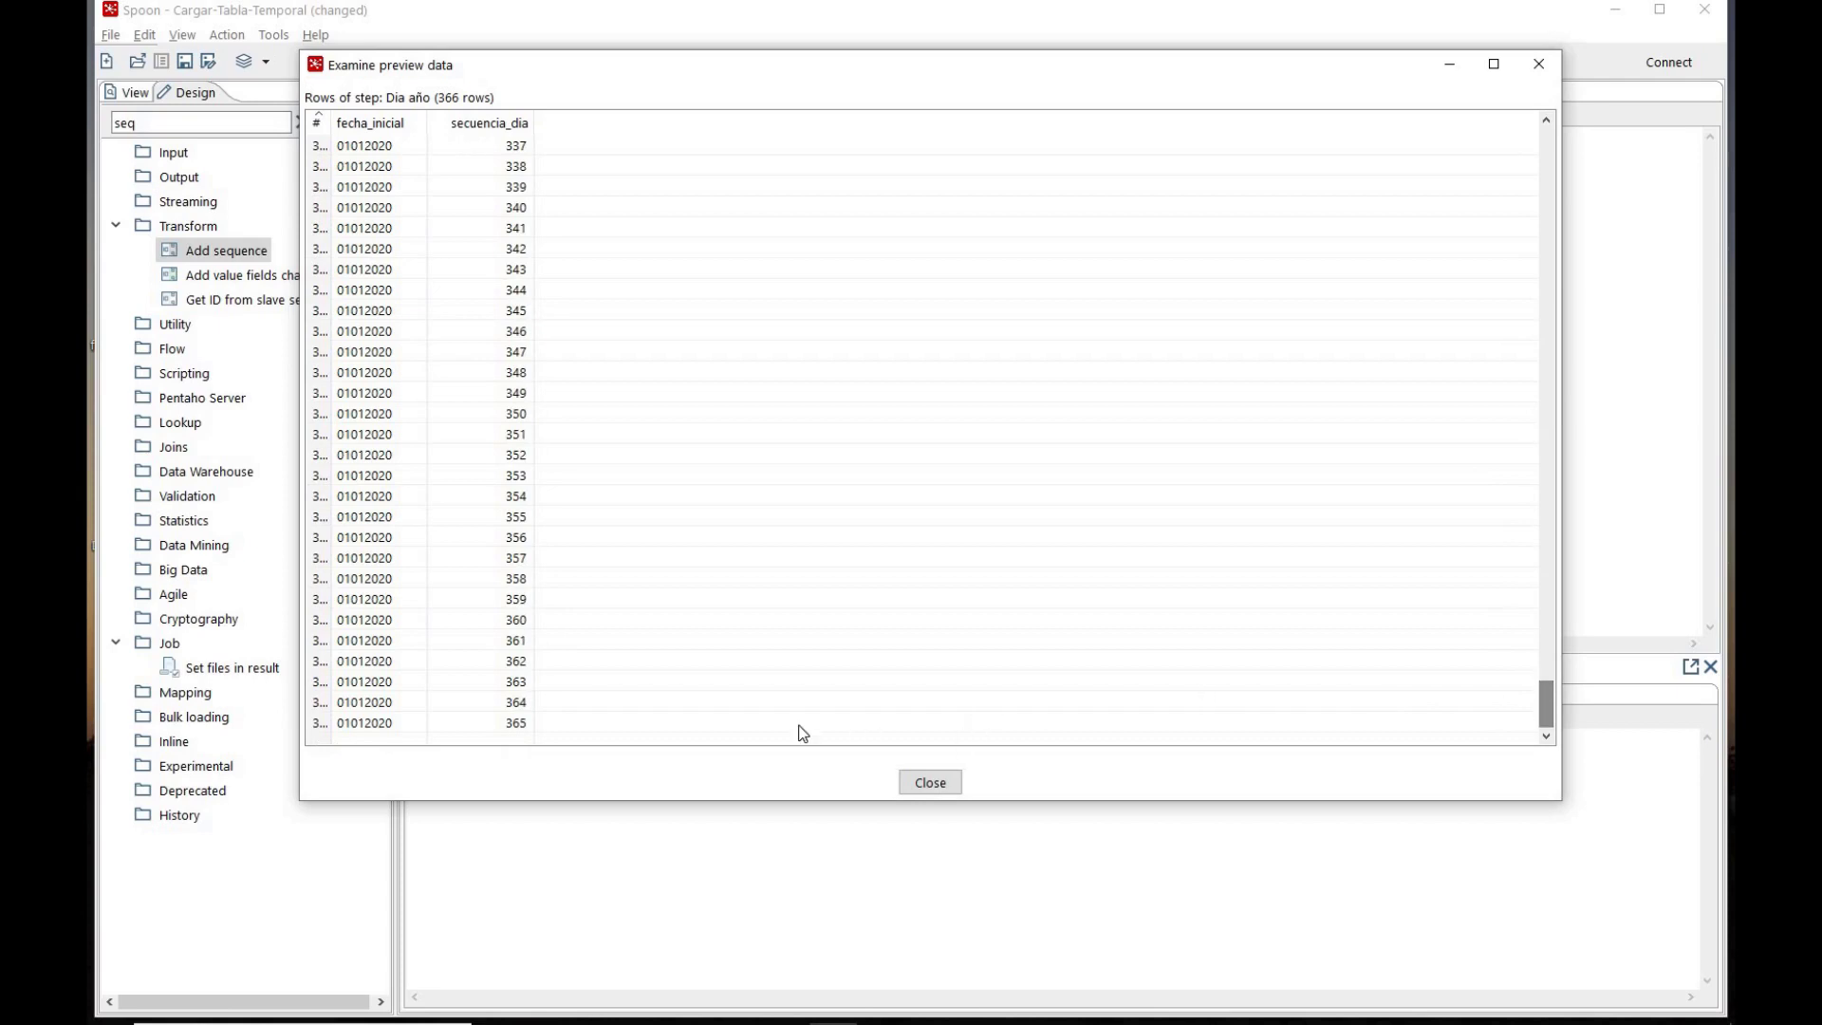
click(931, 784)
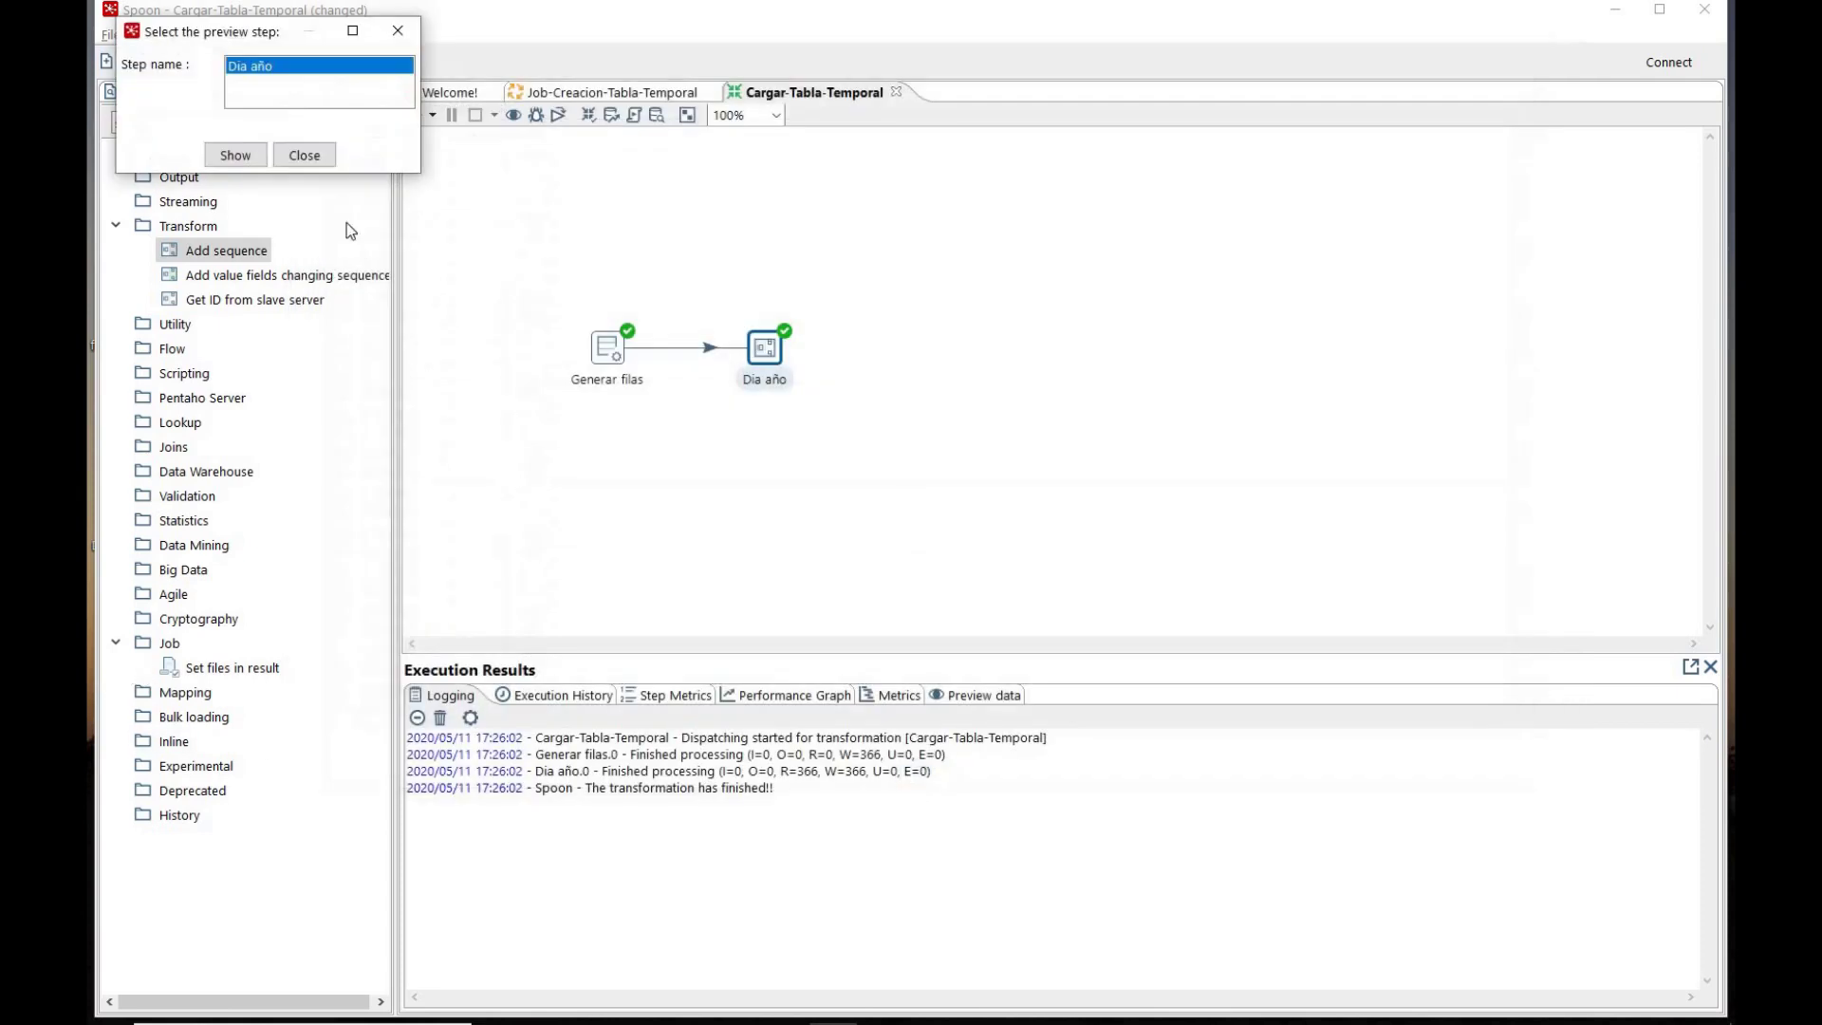
click(322, 163)
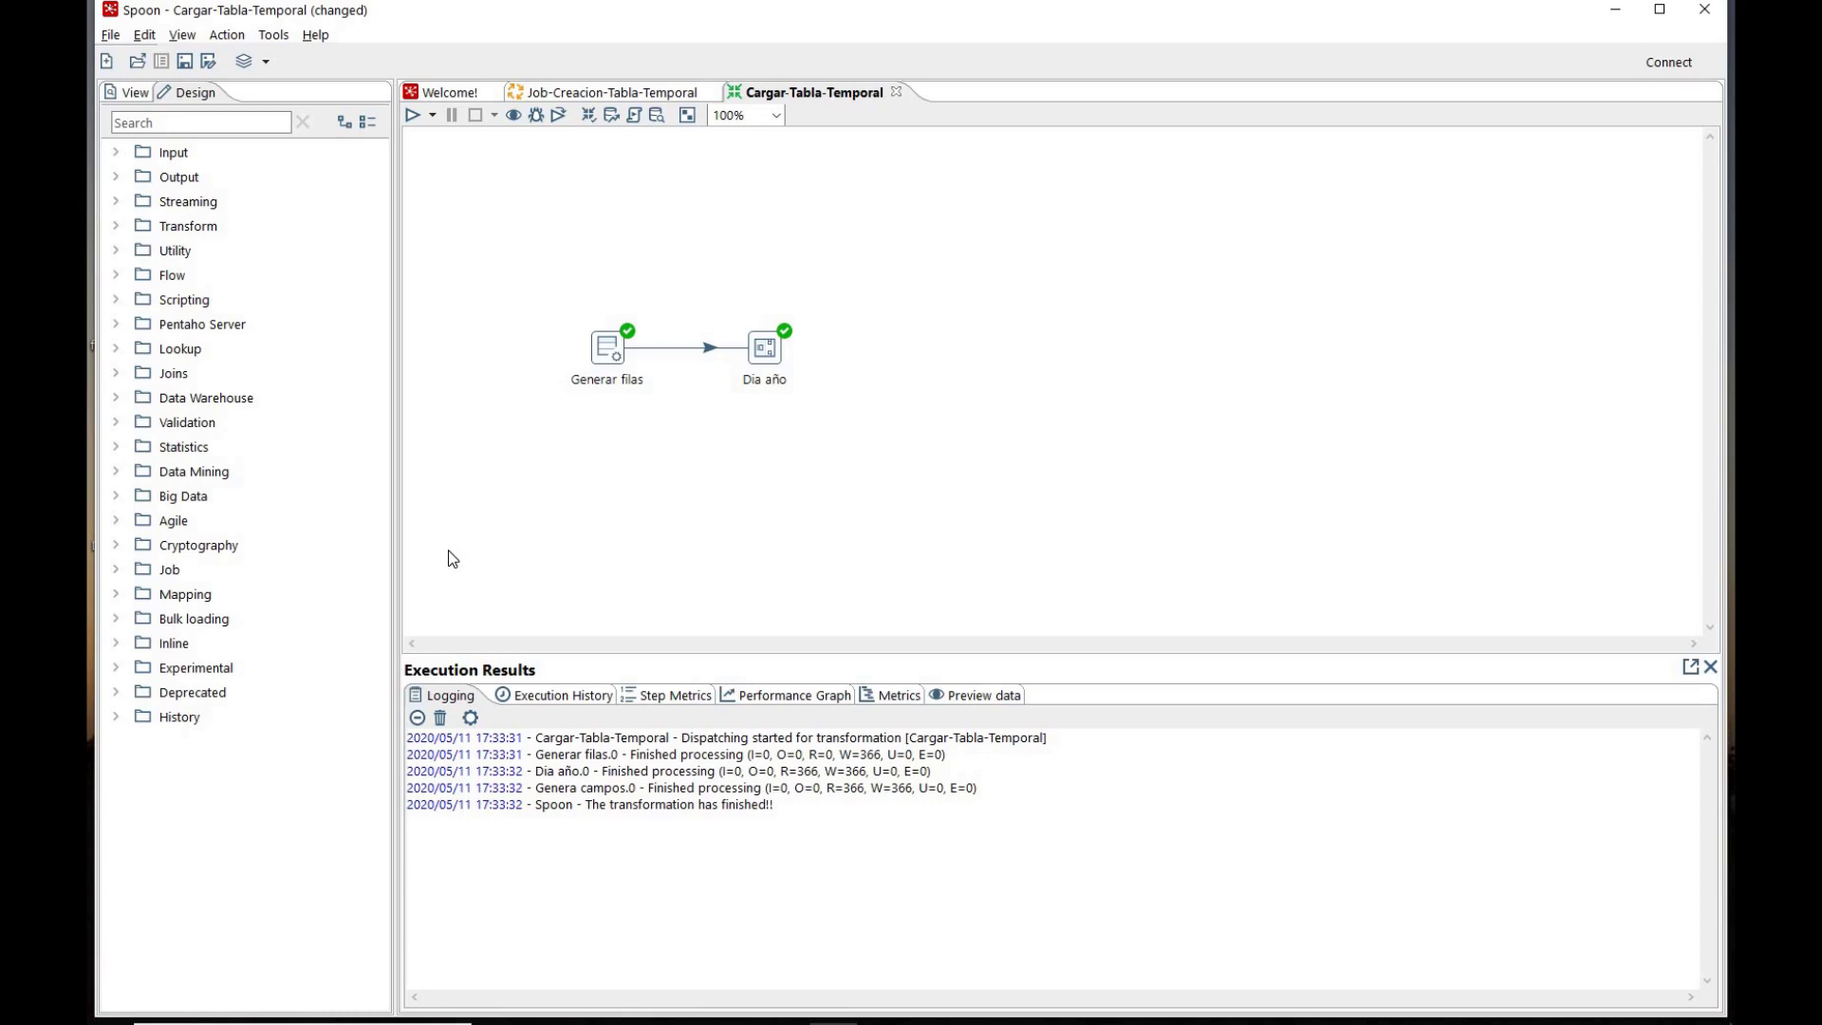
Step: Search the step library for "cal", place a Calculator step on the canvas and connect Dia año to it
click(201, 123)
text(cal)
drag(203, 277, 915, 356)
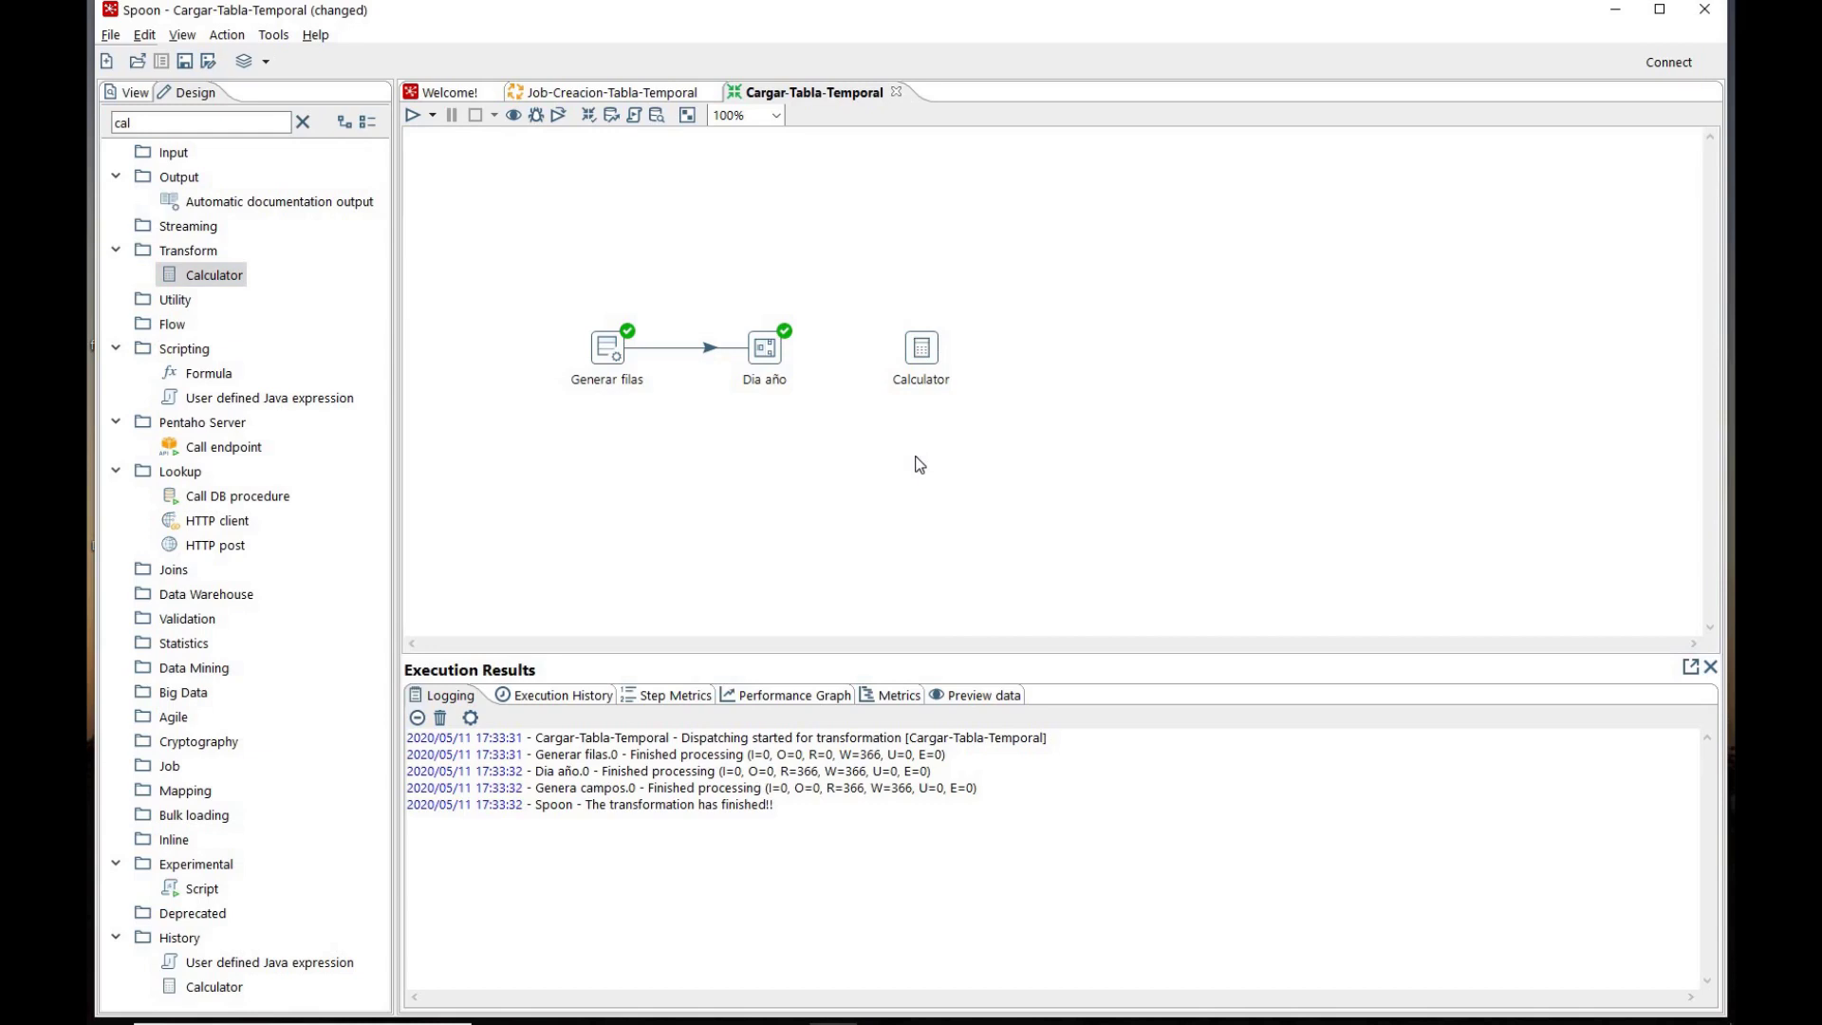
drag(777, 358, 929, 357)
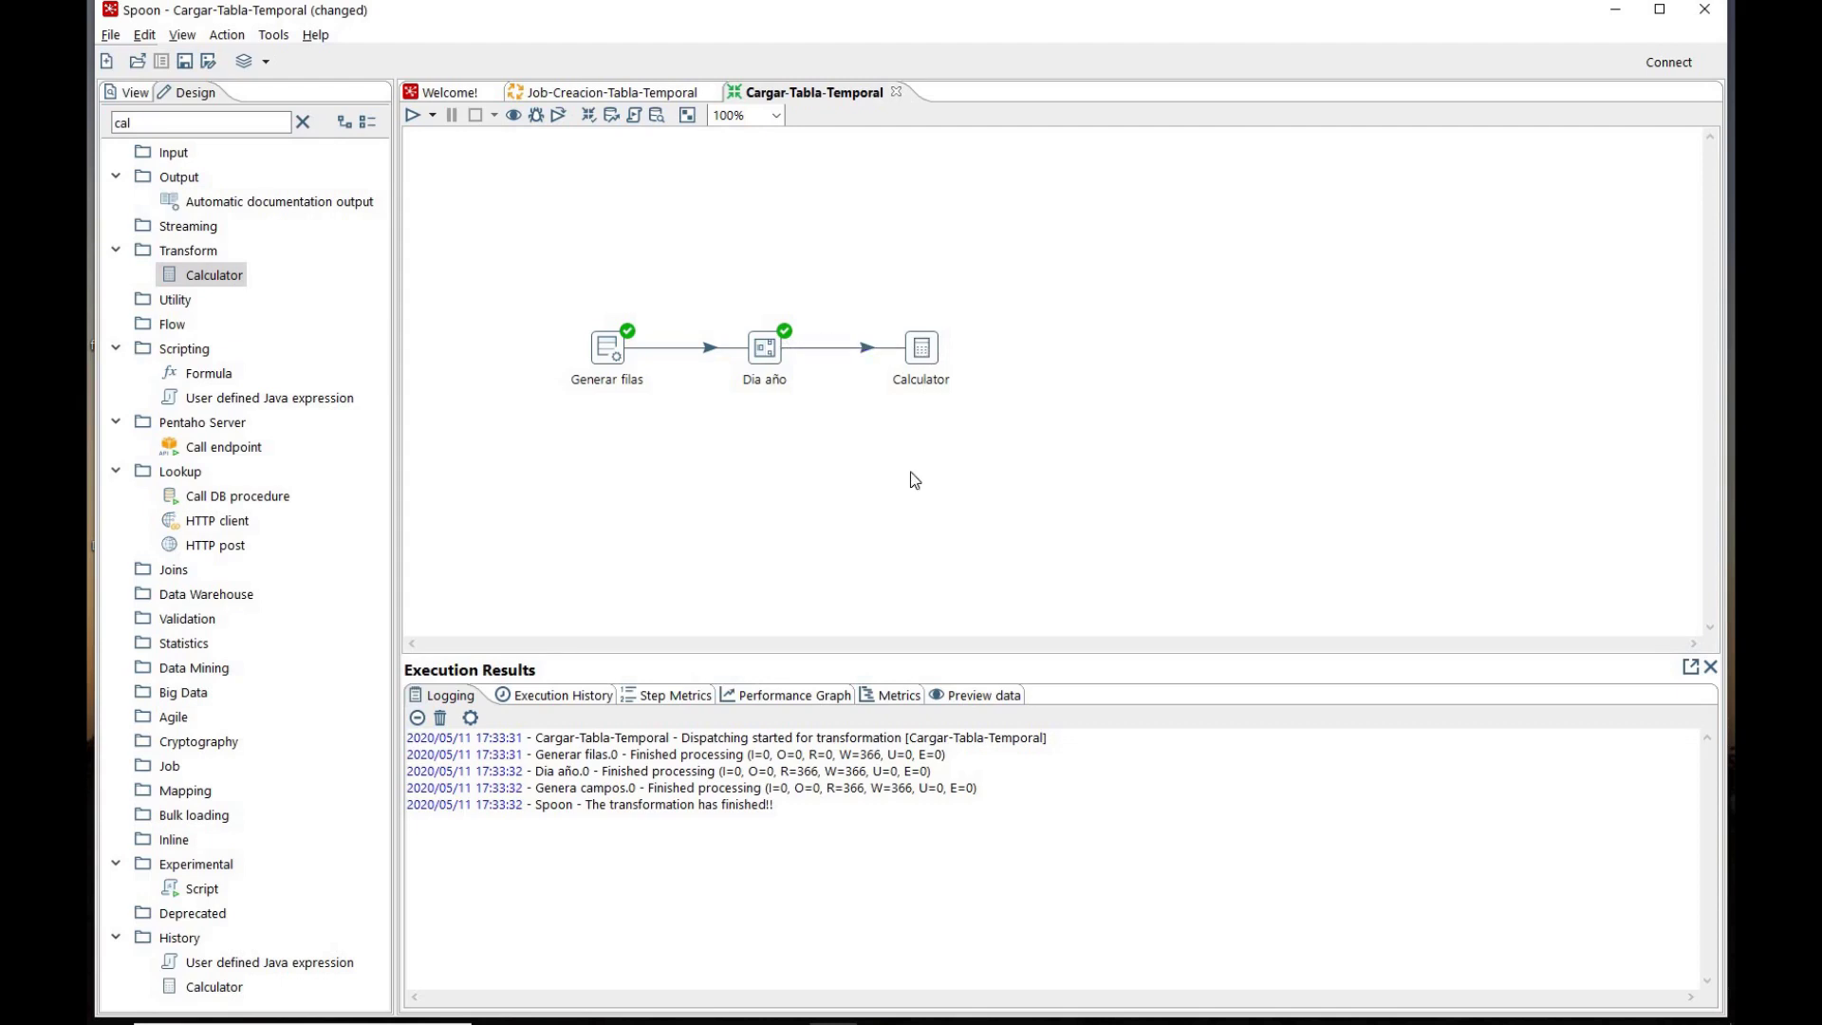
Step: Open the settings of the Calculator step and rename it to Generar campos
double_click(922, 351)
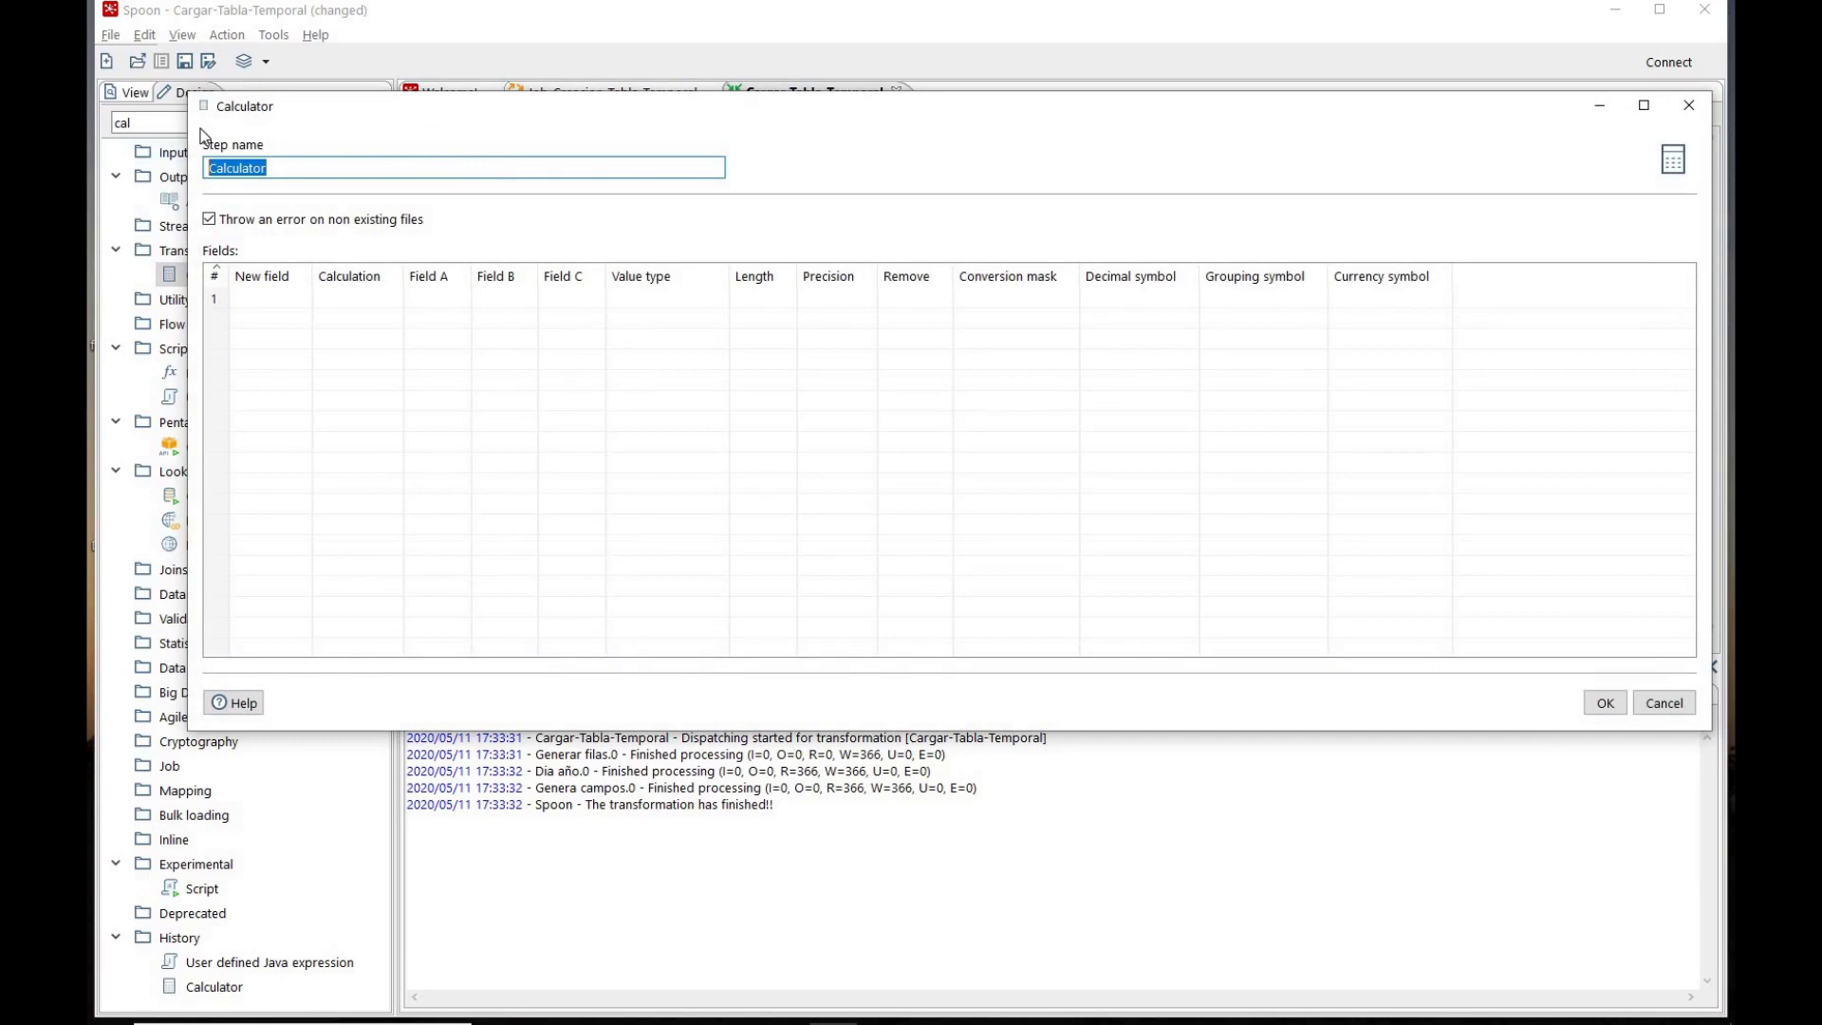
key(BackSpace)
text(Generar campos)
Step: Add a new field named fecha with the Date A + B Days calculation, filtering the calculation types by "date"
click(262, 296)
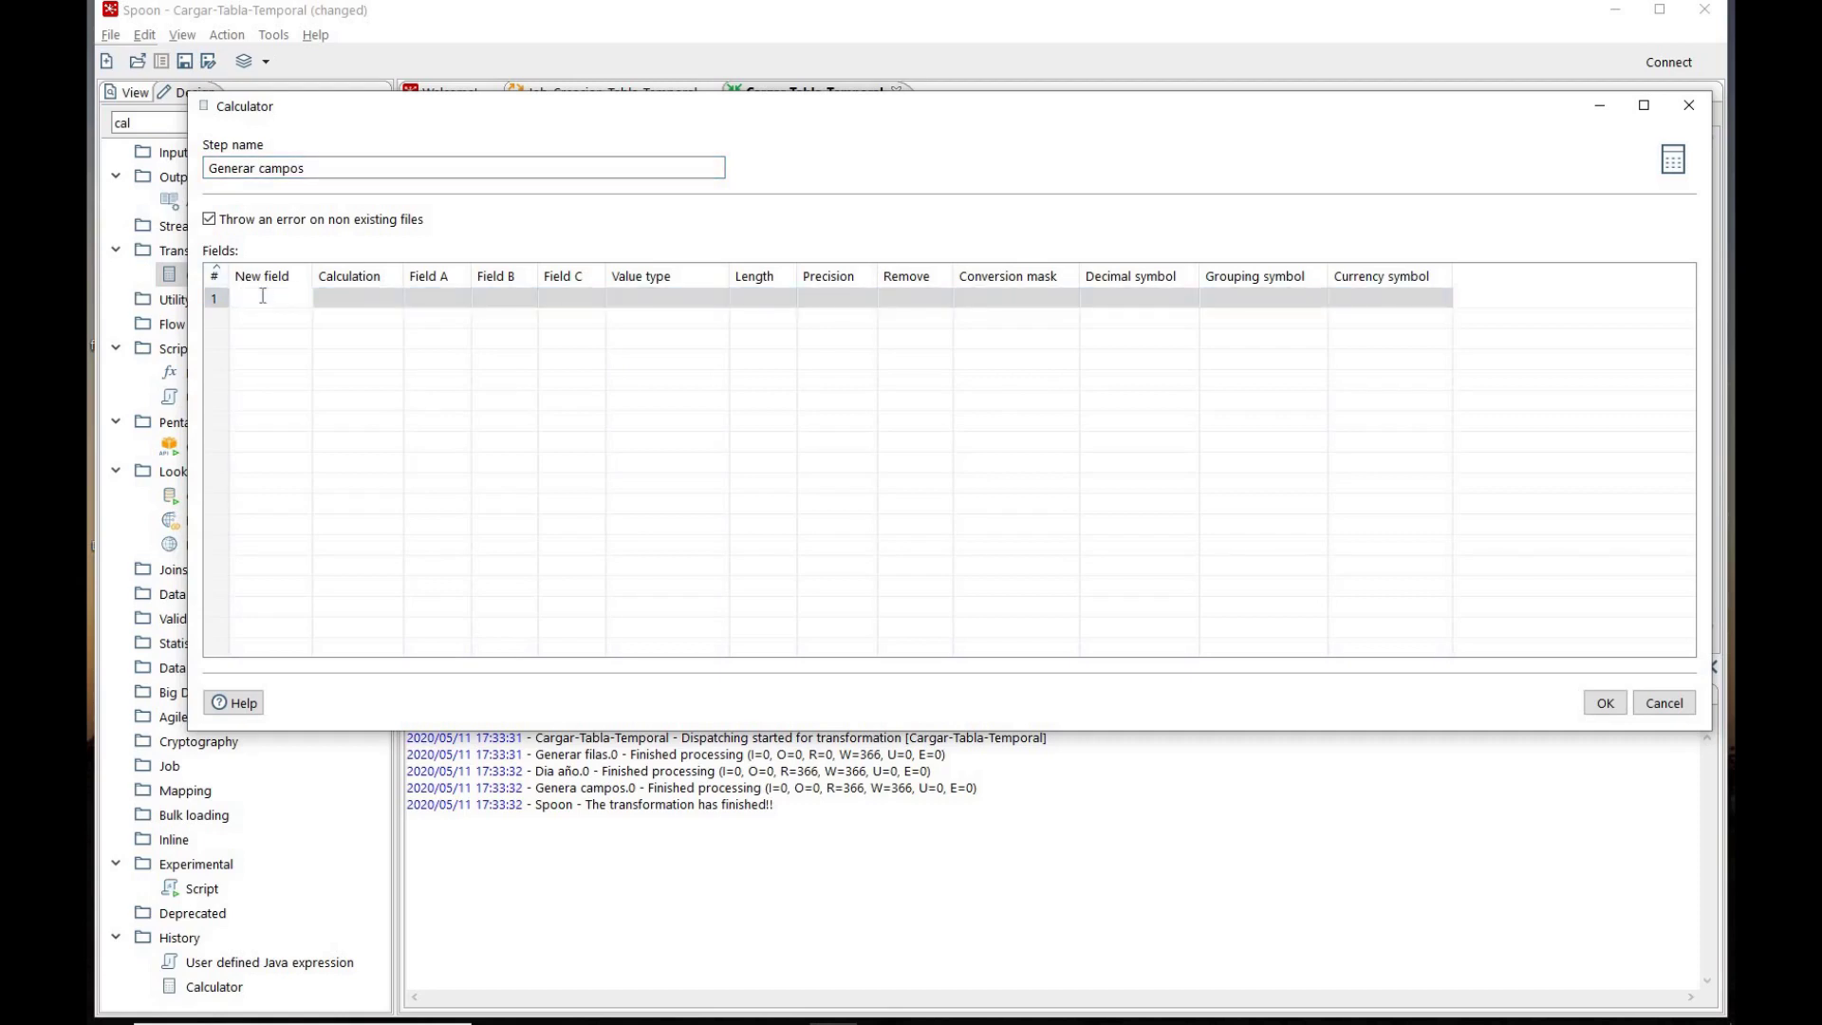
text(fecha)
click(326, 300)
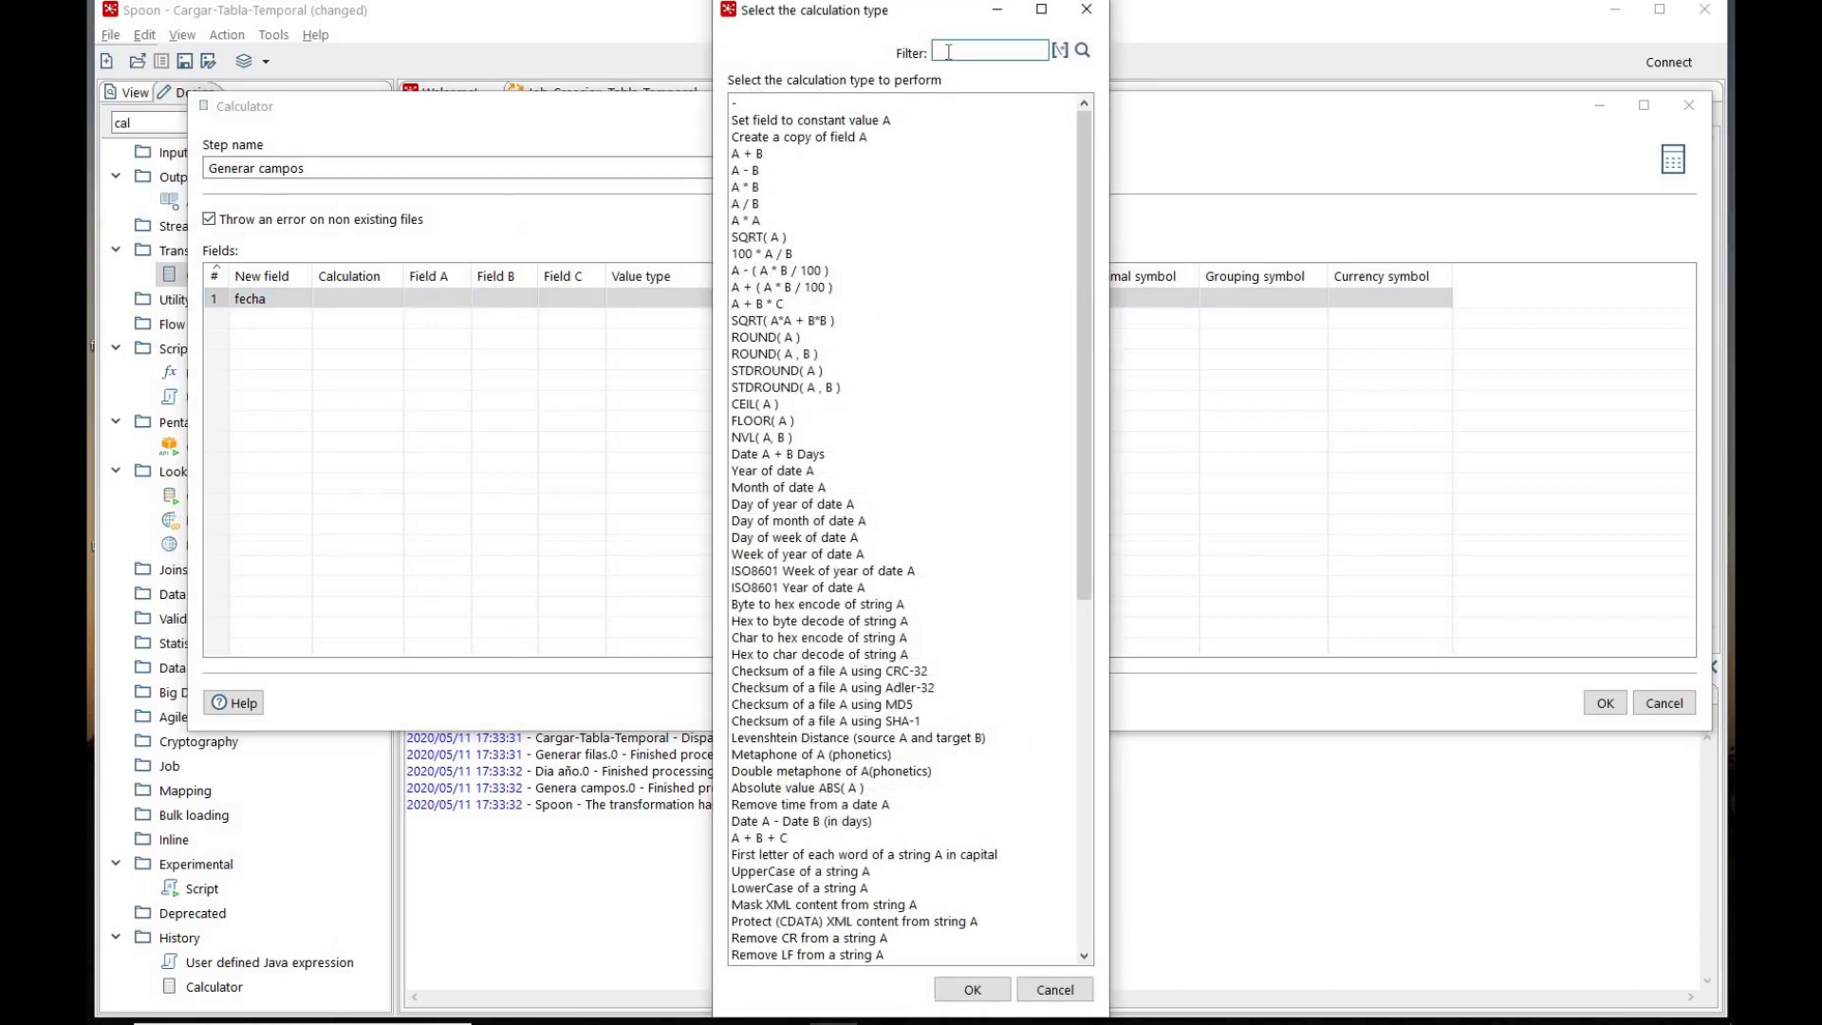
text(date)
key(Return)
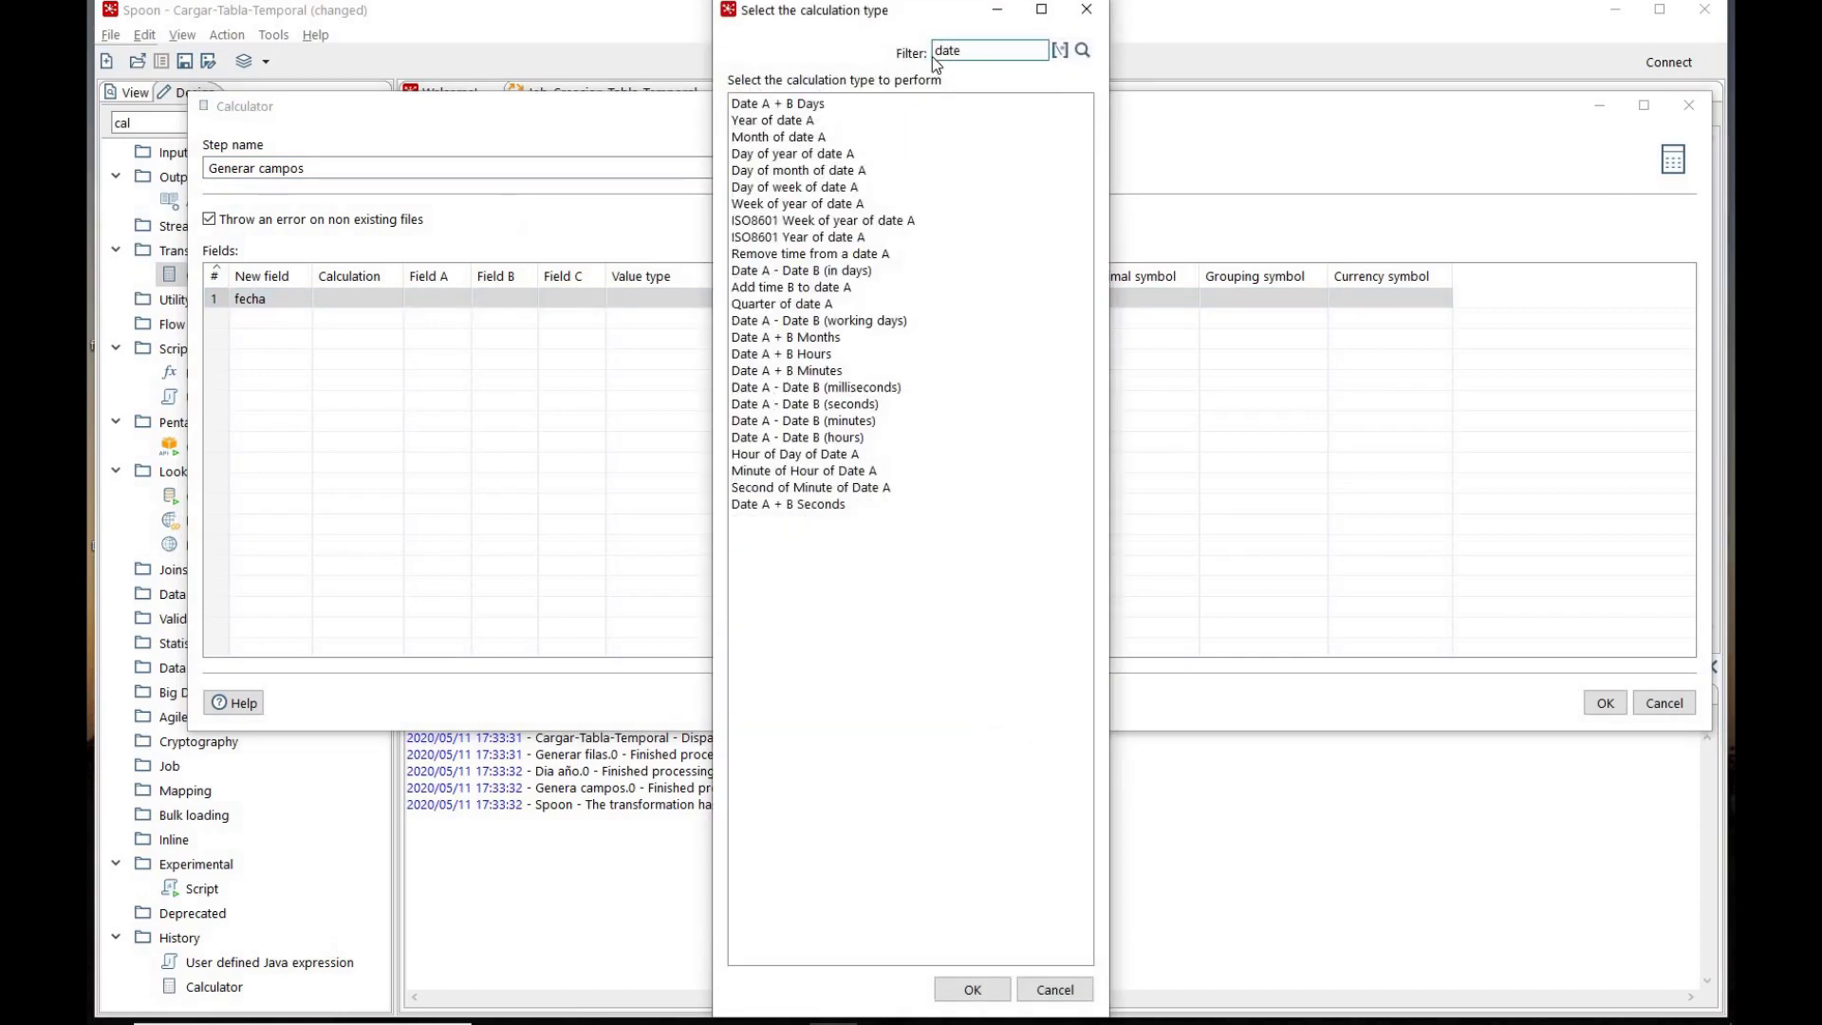
click(787, 106)
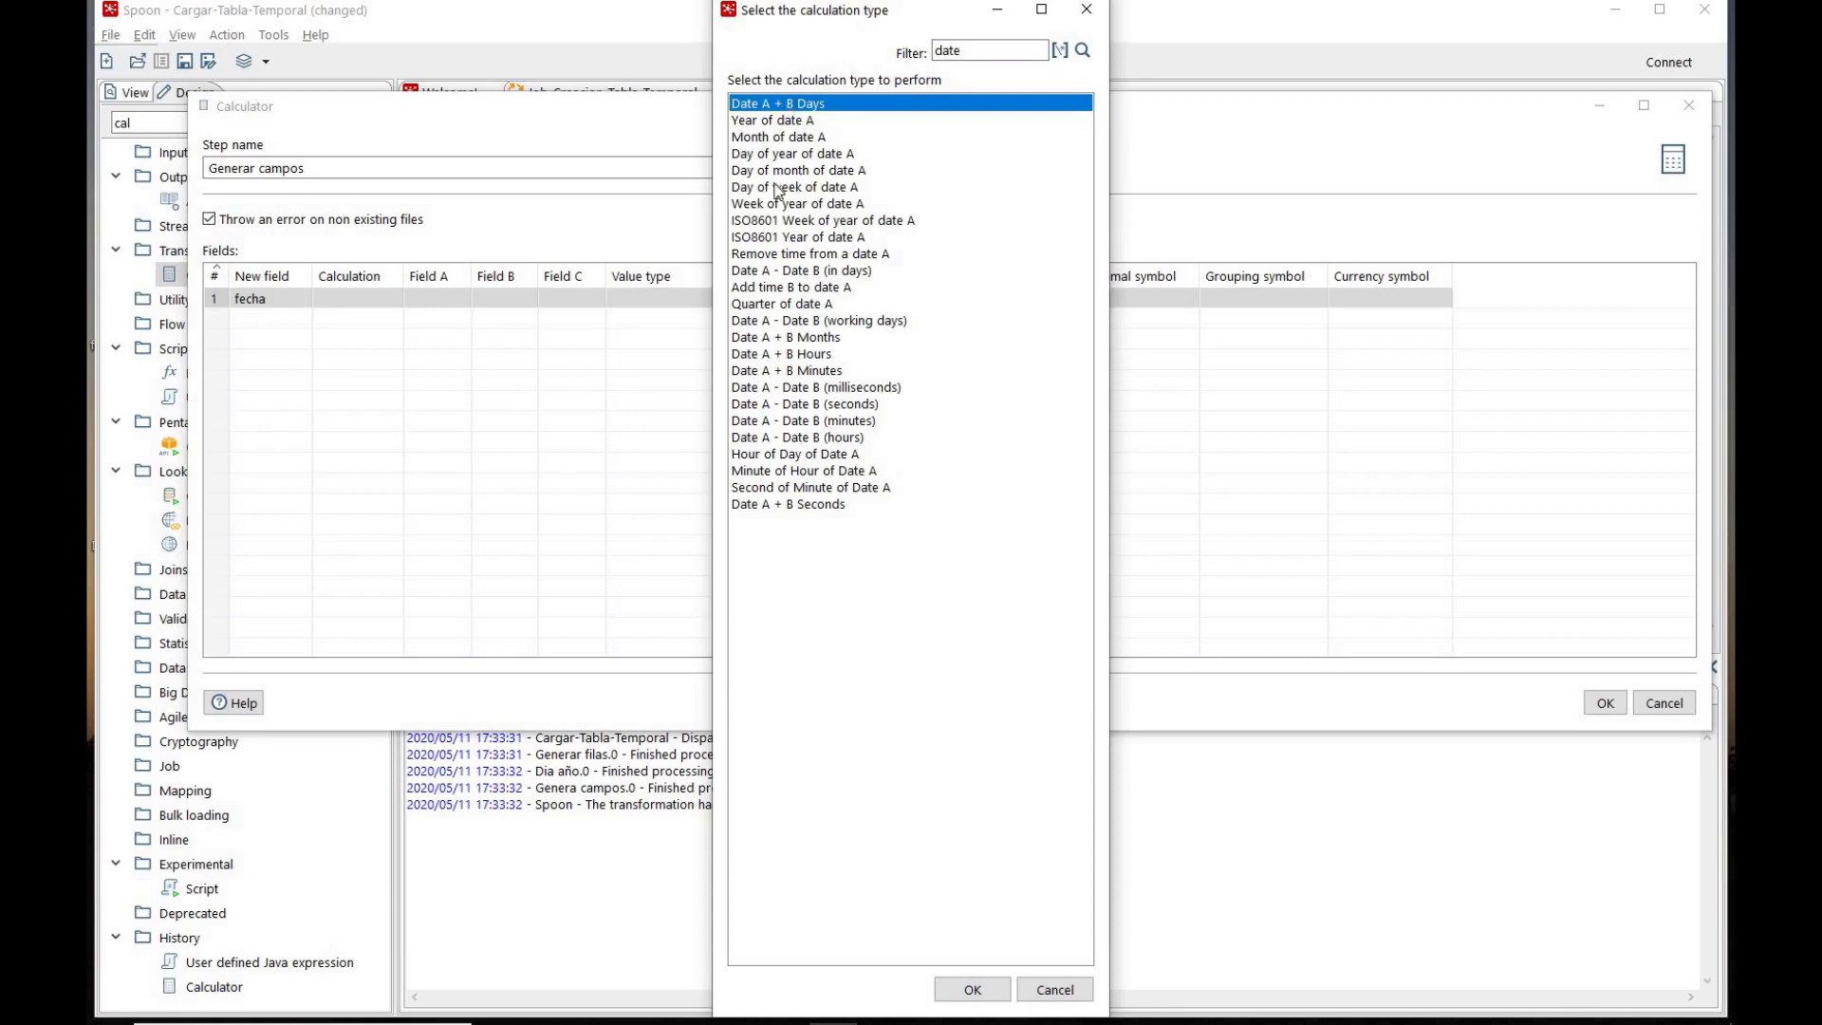
click(974, 990)
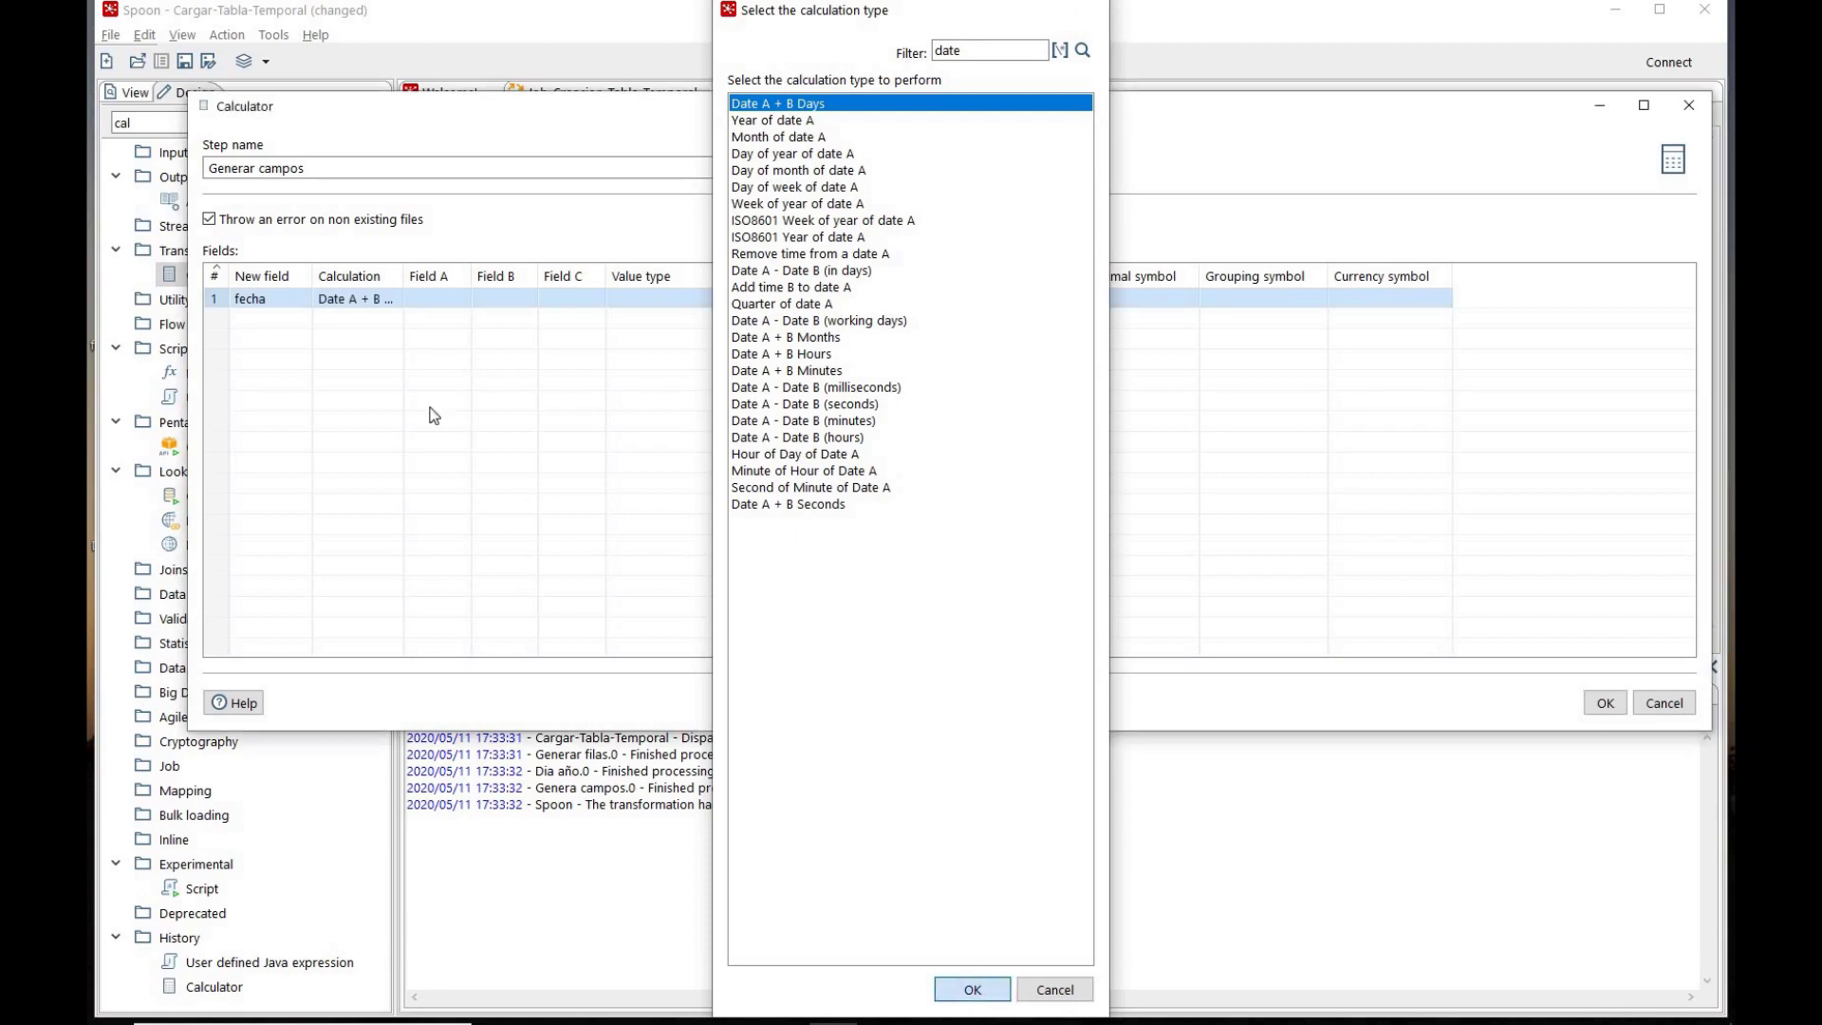
Step: Set Field A of the fecha calculation to fecha_inicial and Field B to secuencia_dia
click(463, 302)
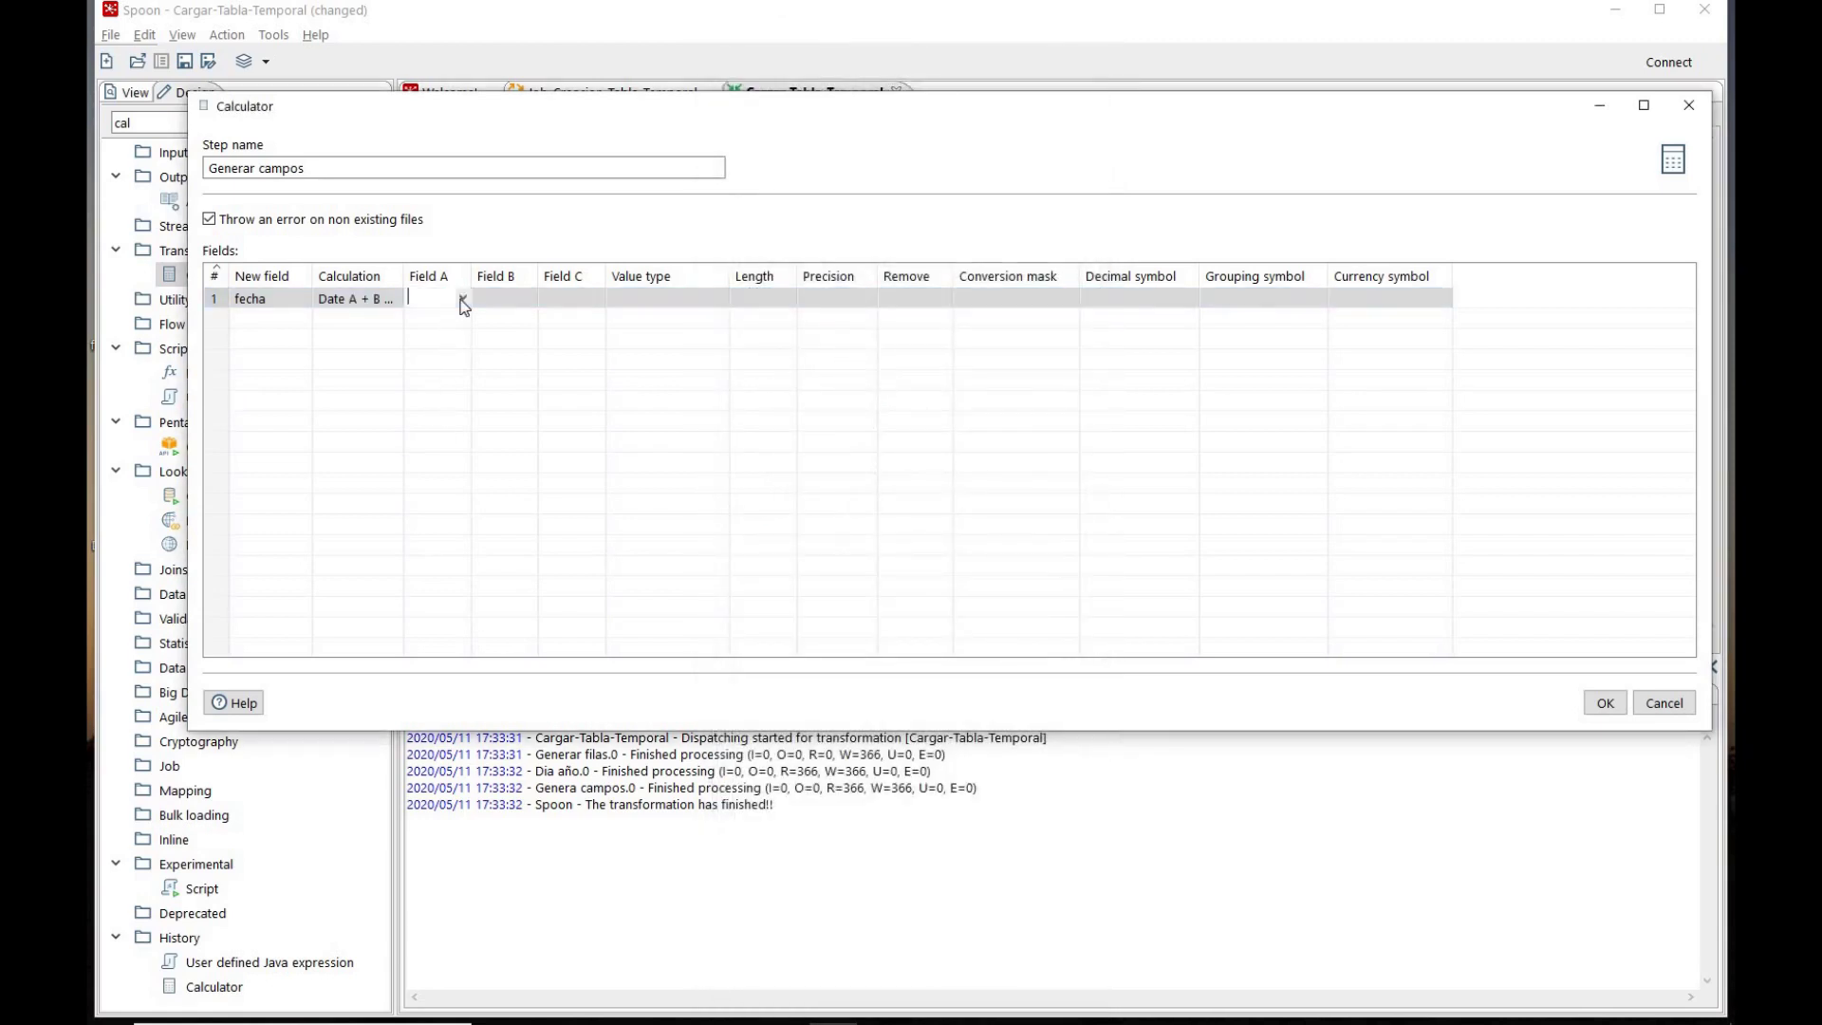
click(463, 300)
click(460, 319)
click(532, 298)
click(531, 299)
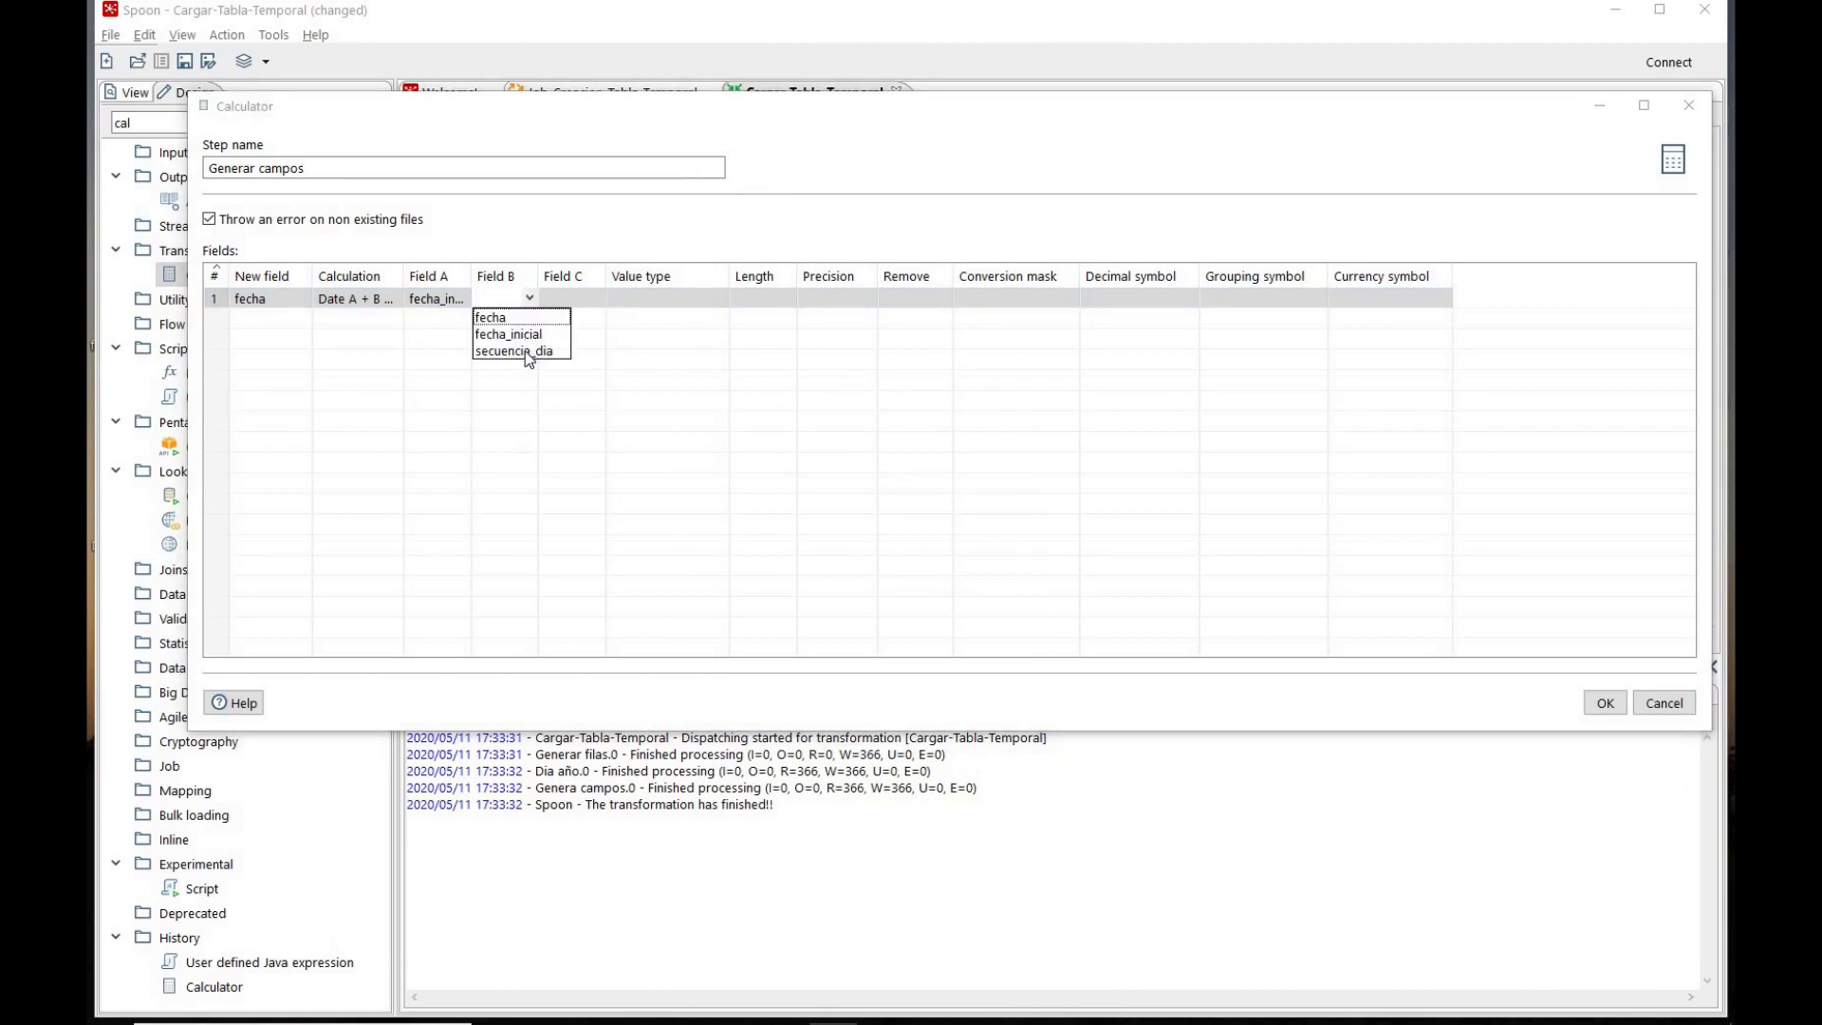
click(526, 352)
click(588, 421)
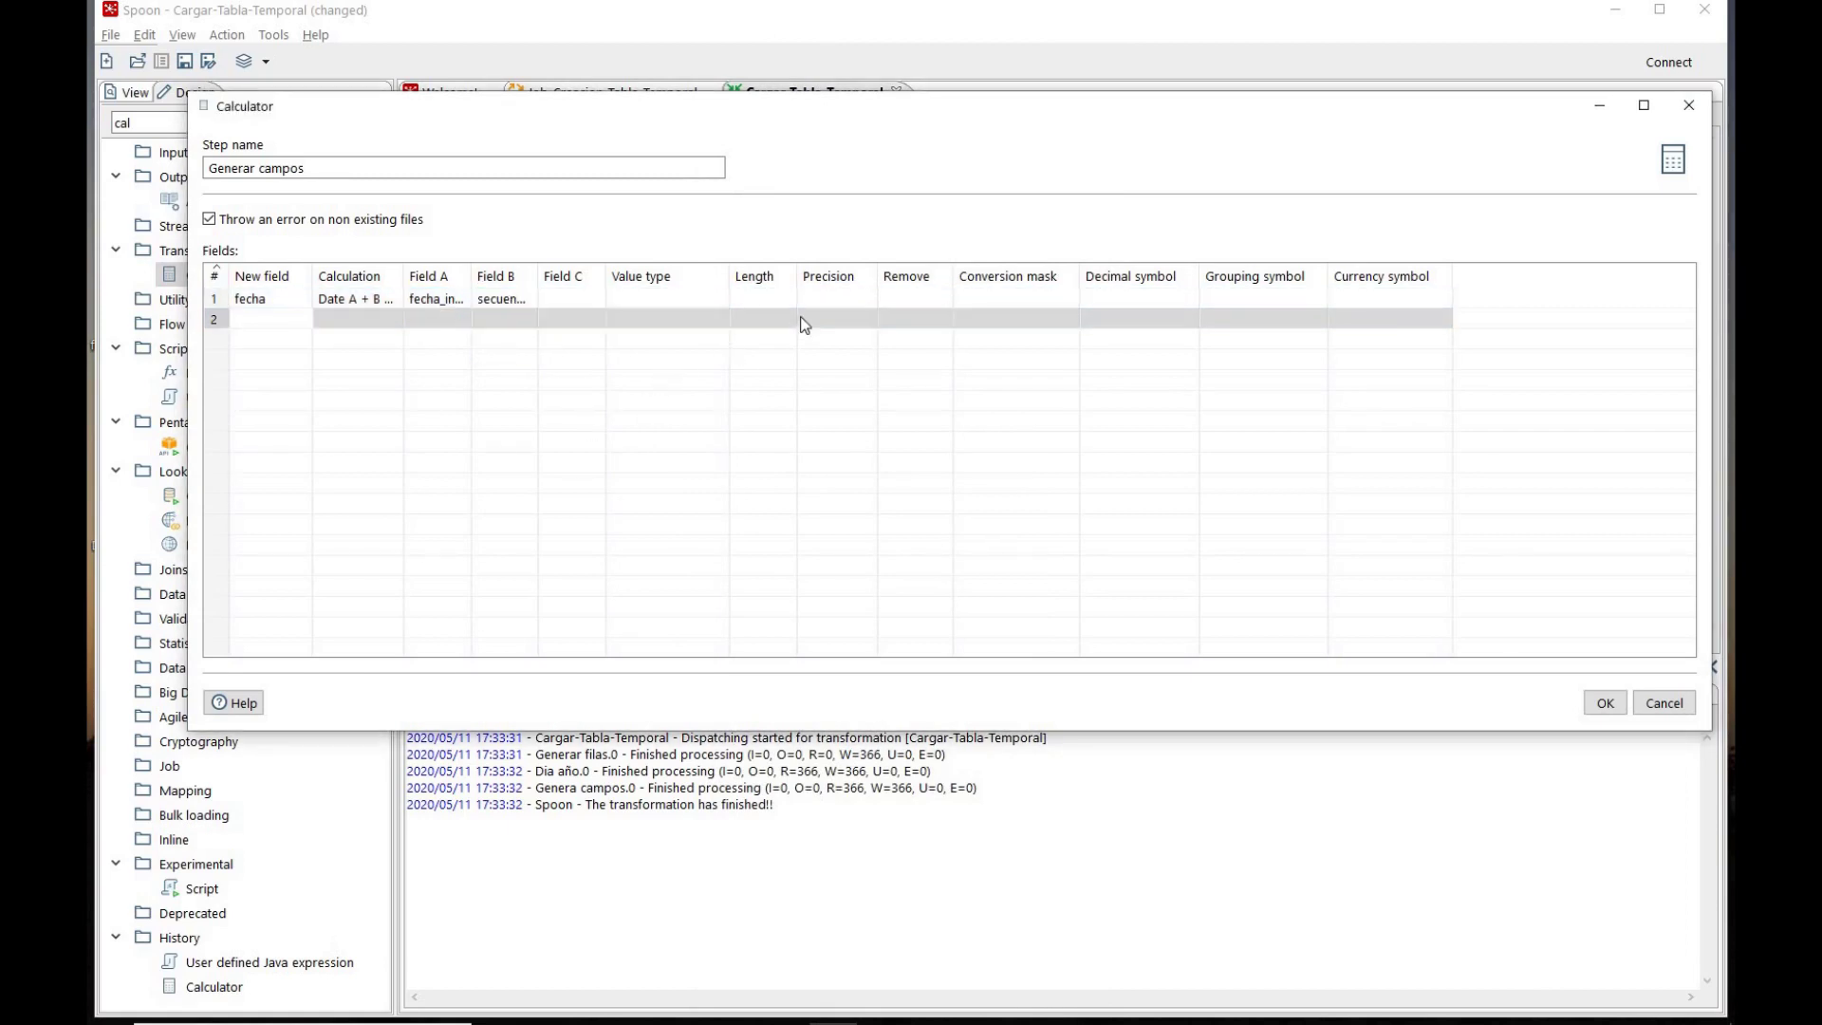
Step: Give the fecha field the Date value type and the dd-MM-yyyy conversion mask, and accept the Calculator settings
click(721, 300)
click(721, 300)
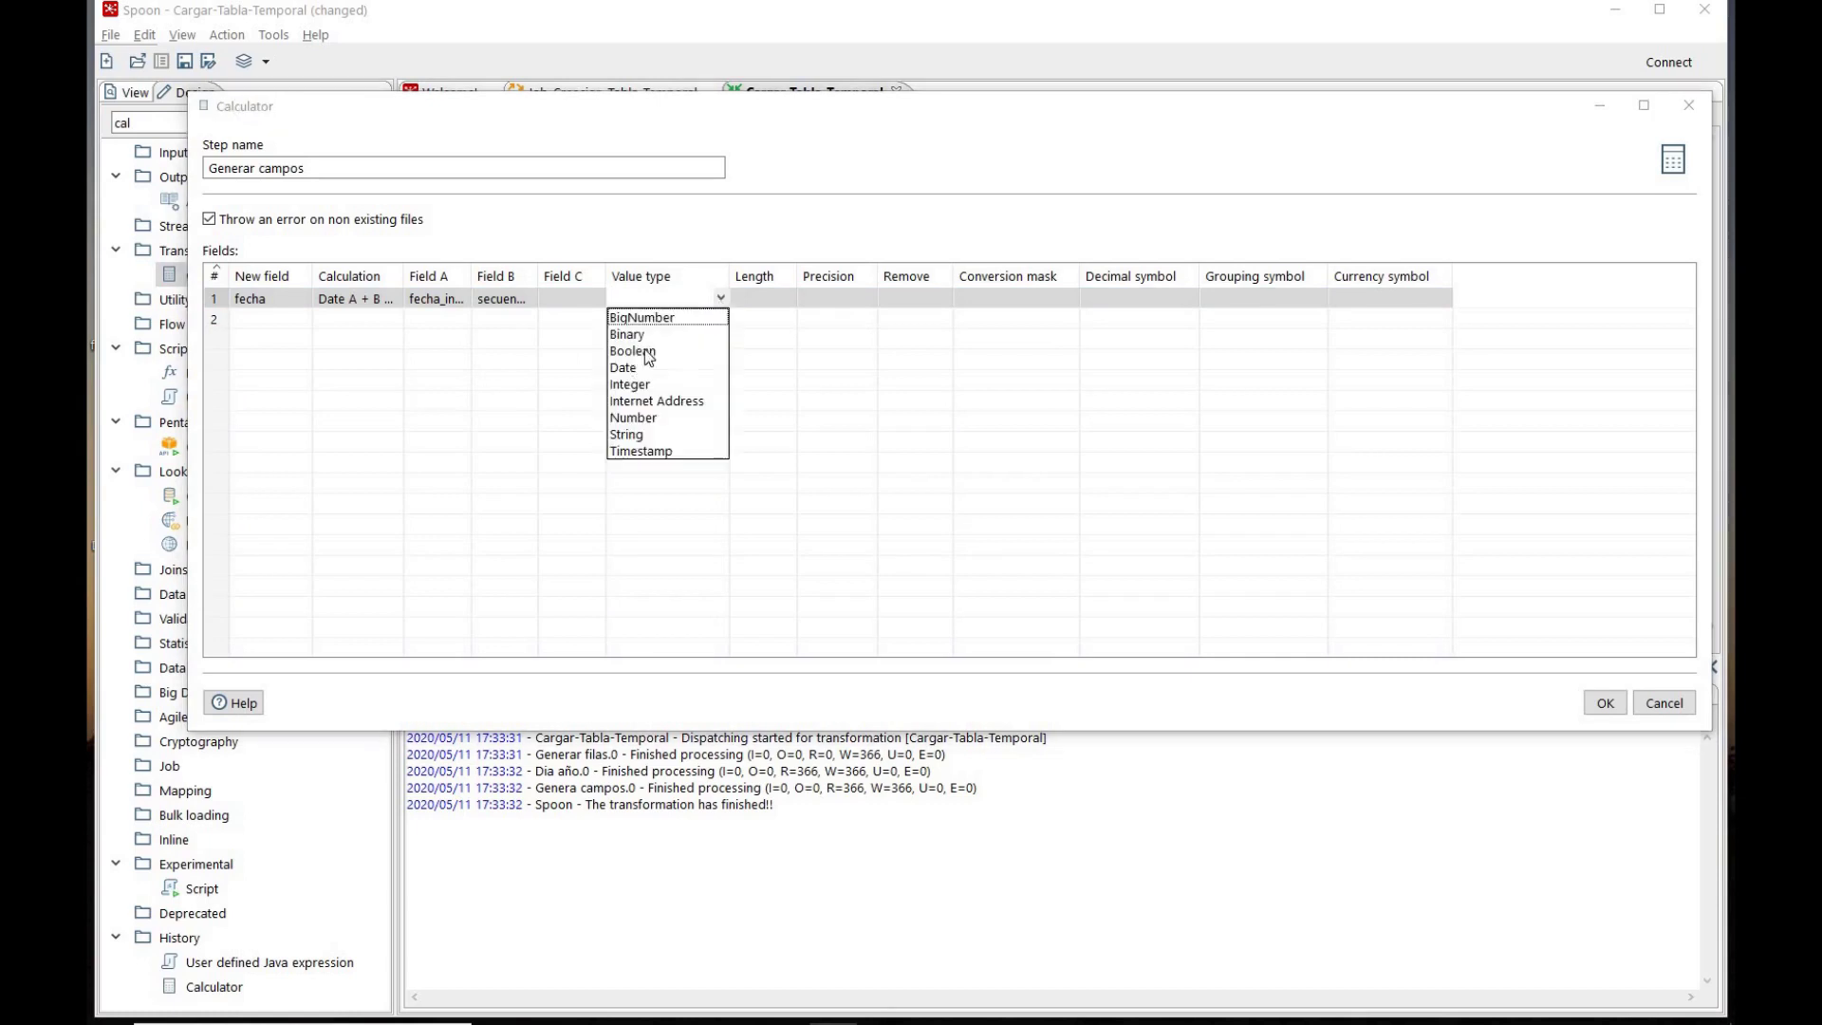
click(661, 369)
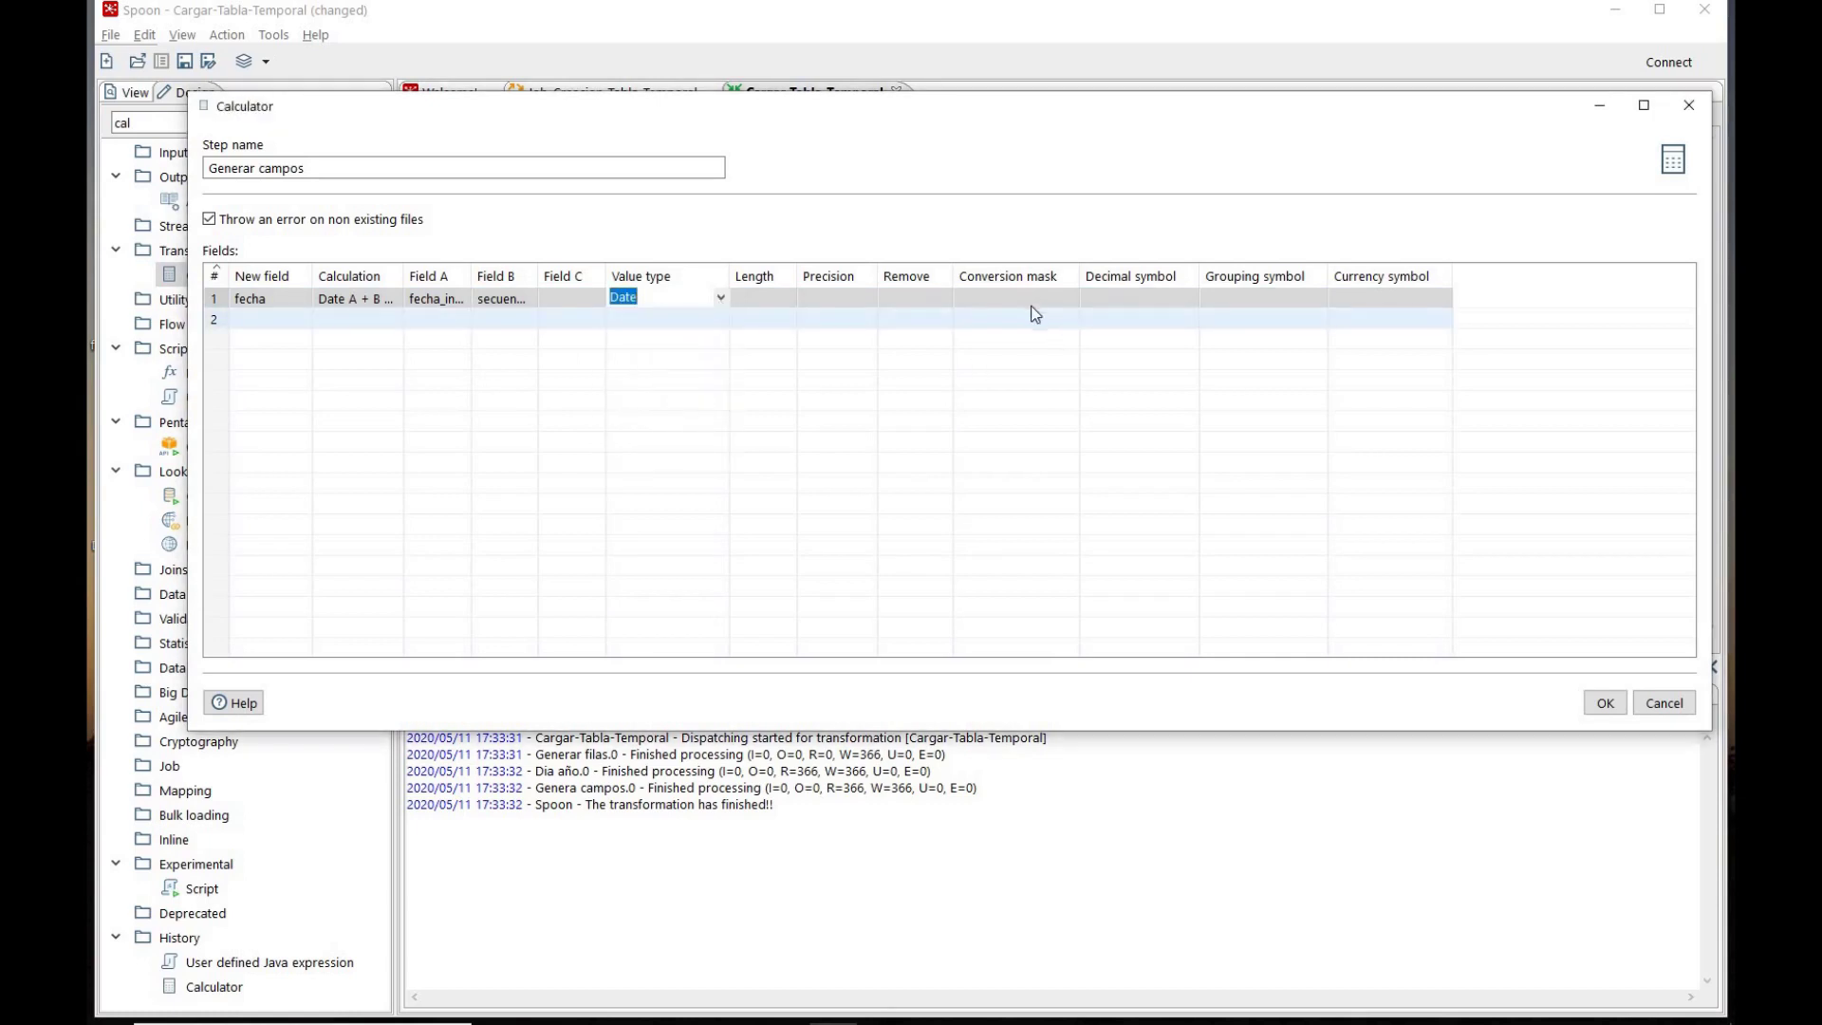
click(1028, 294)
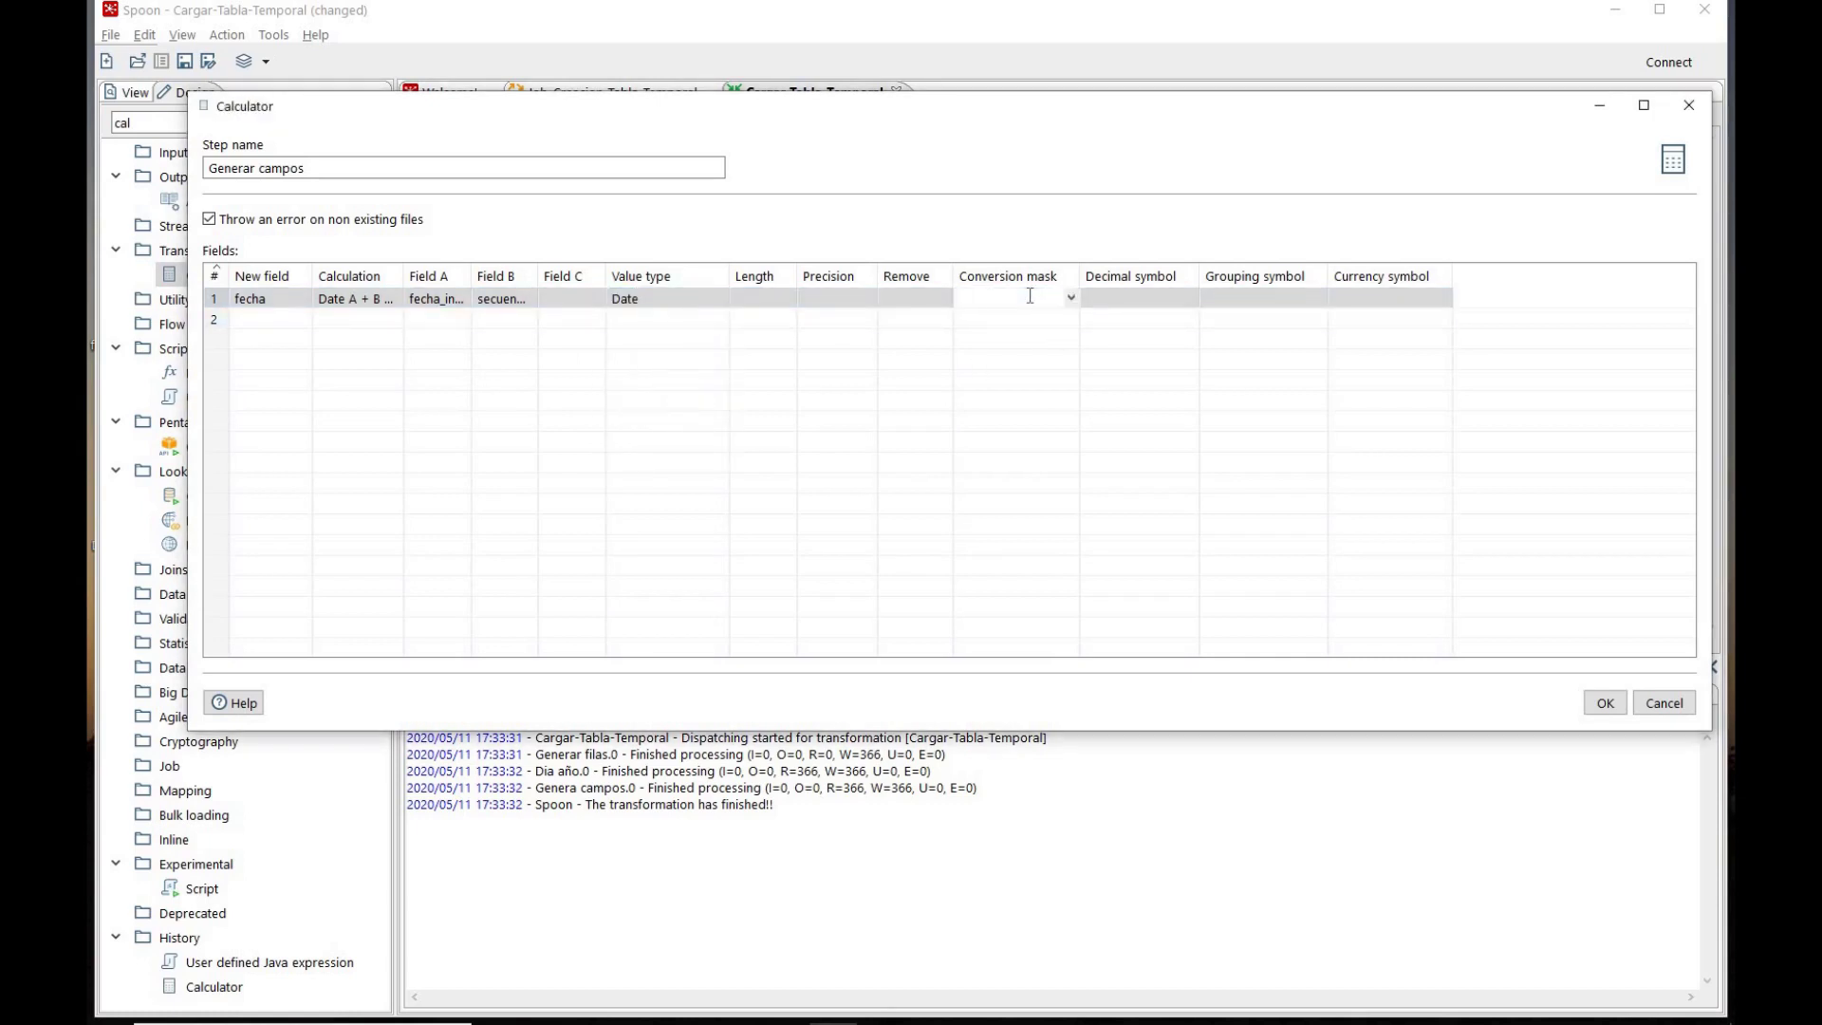
text(dd-MM-yyyy)
click(1604, 704)
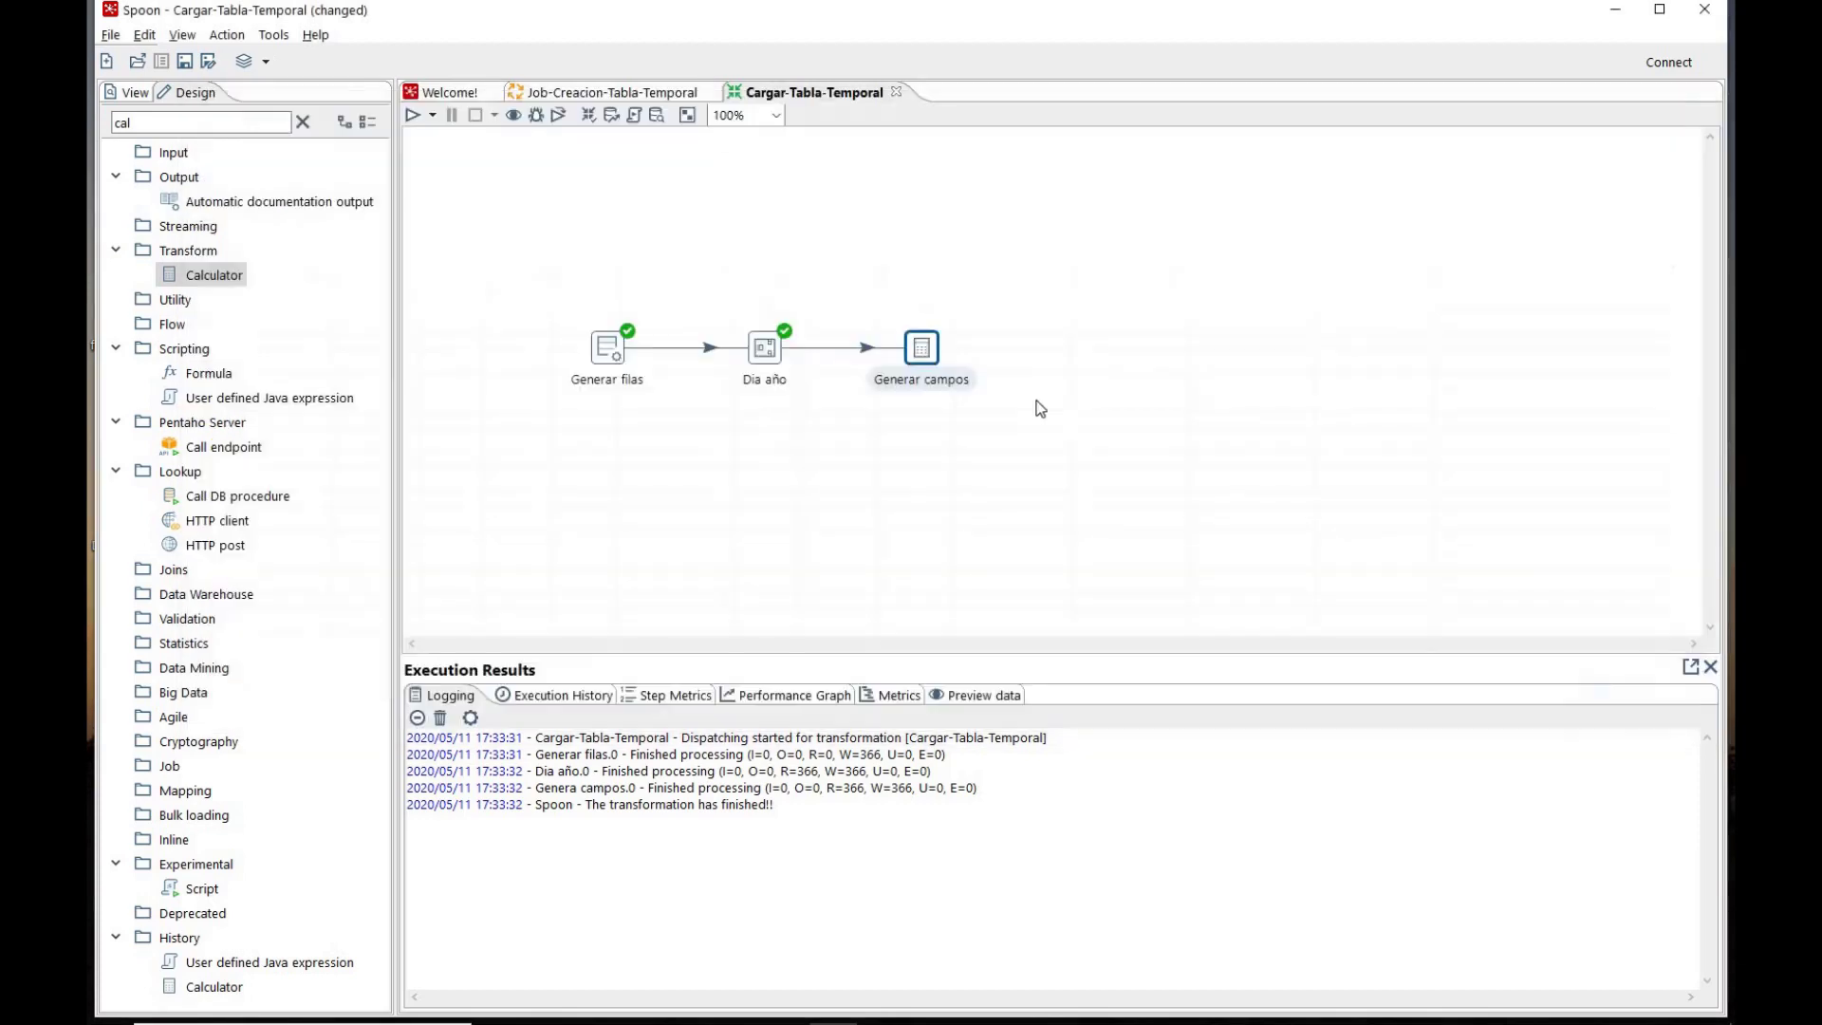
Step: Run a quick preview of the Generar campos step, check the generated fecha values and close the results
right_click(926, 356)
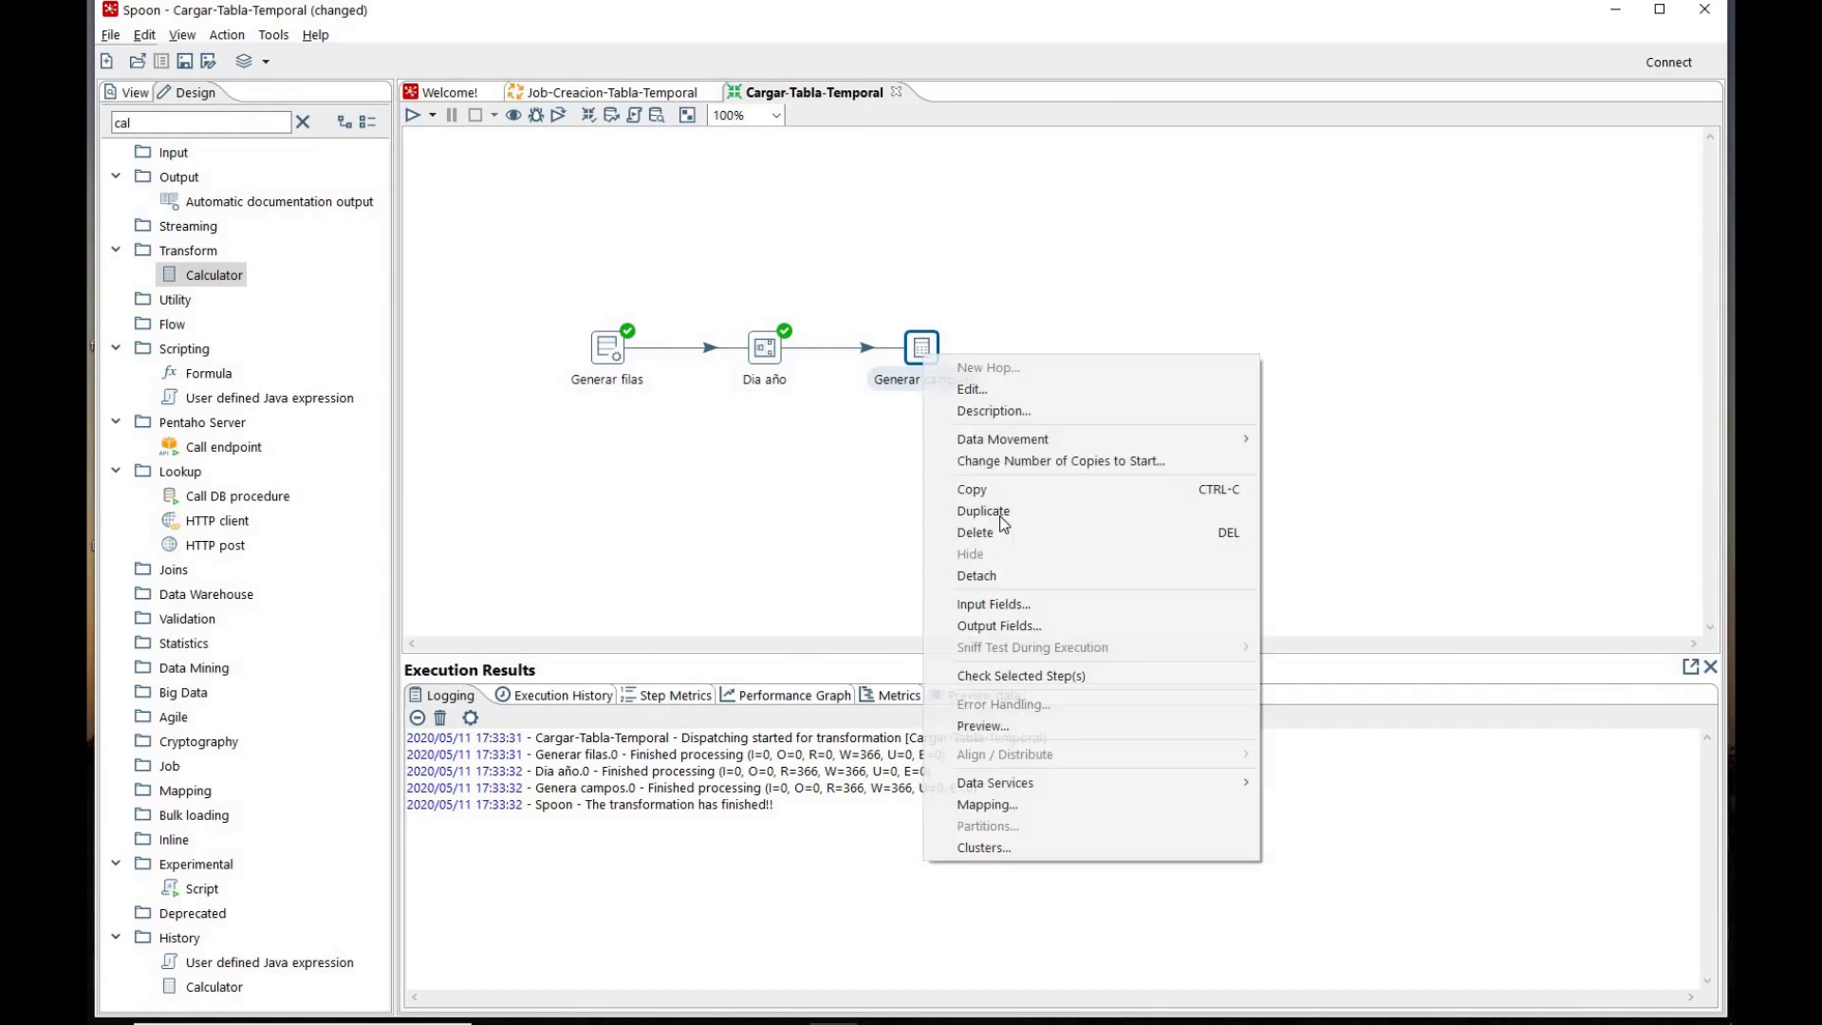
click(1021, 725)
click(843, 657)
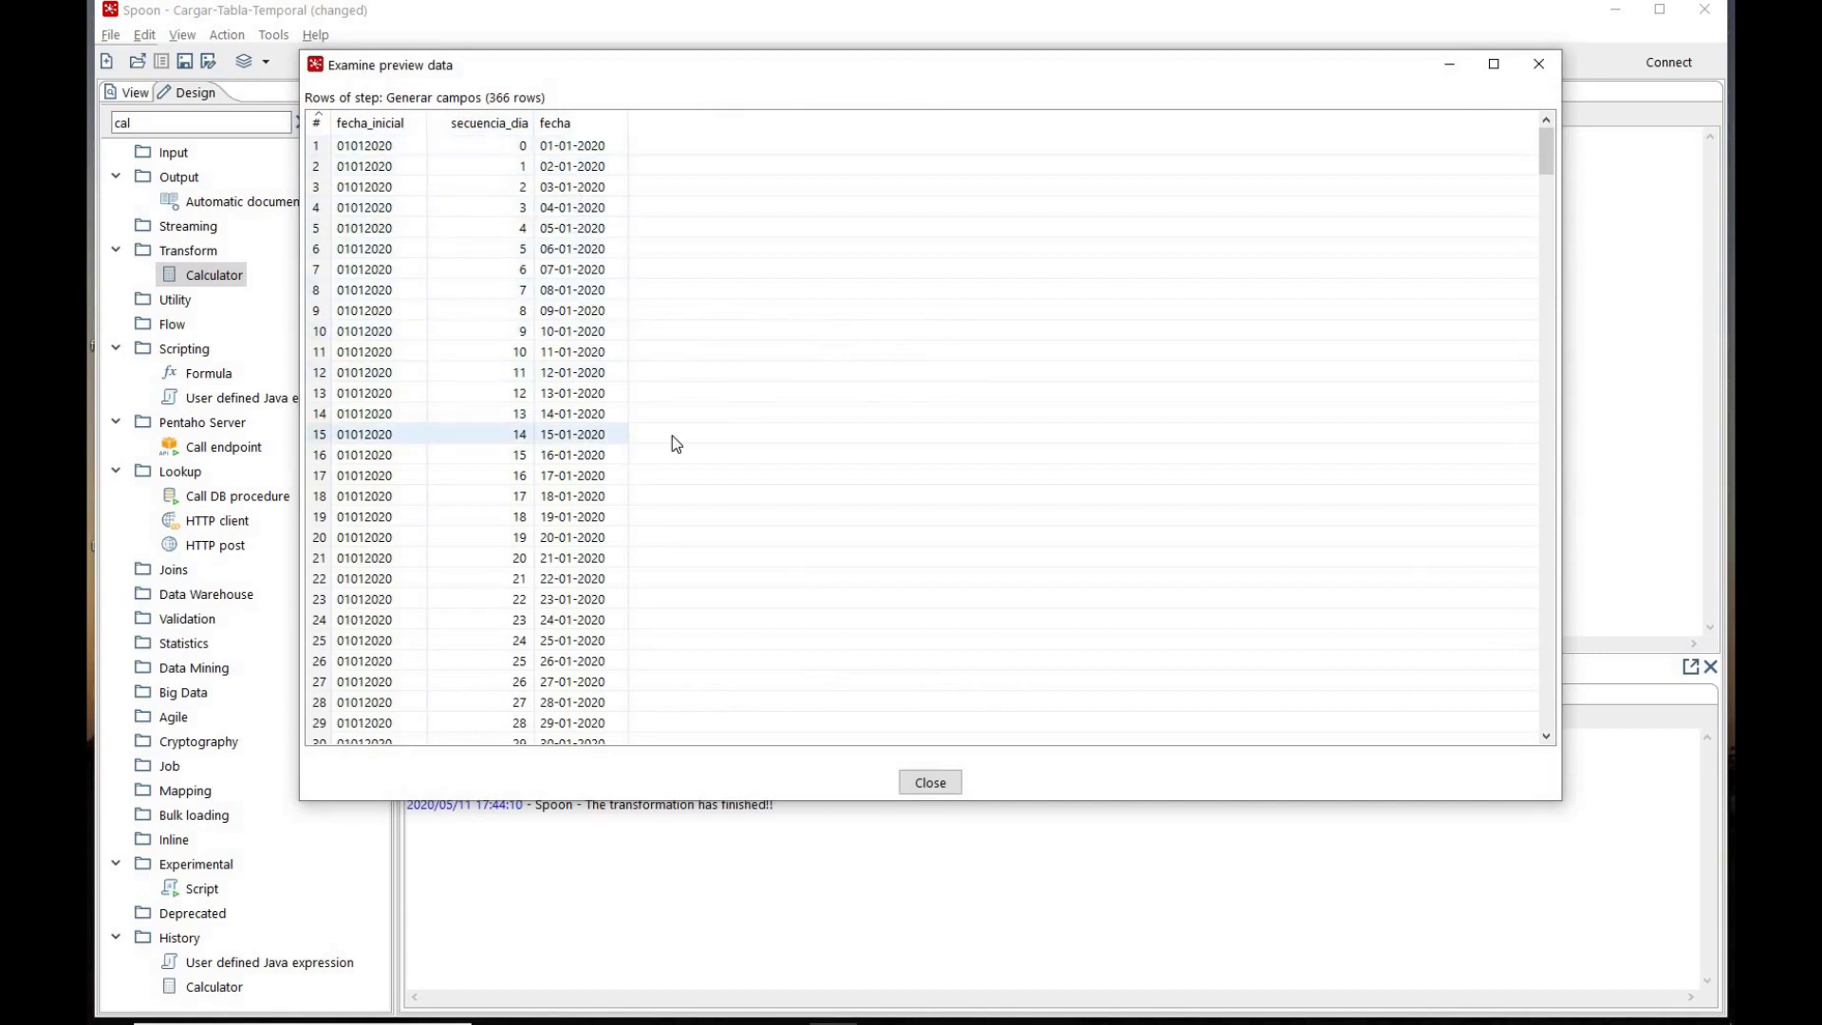
scroll(675, 443, down, 4)
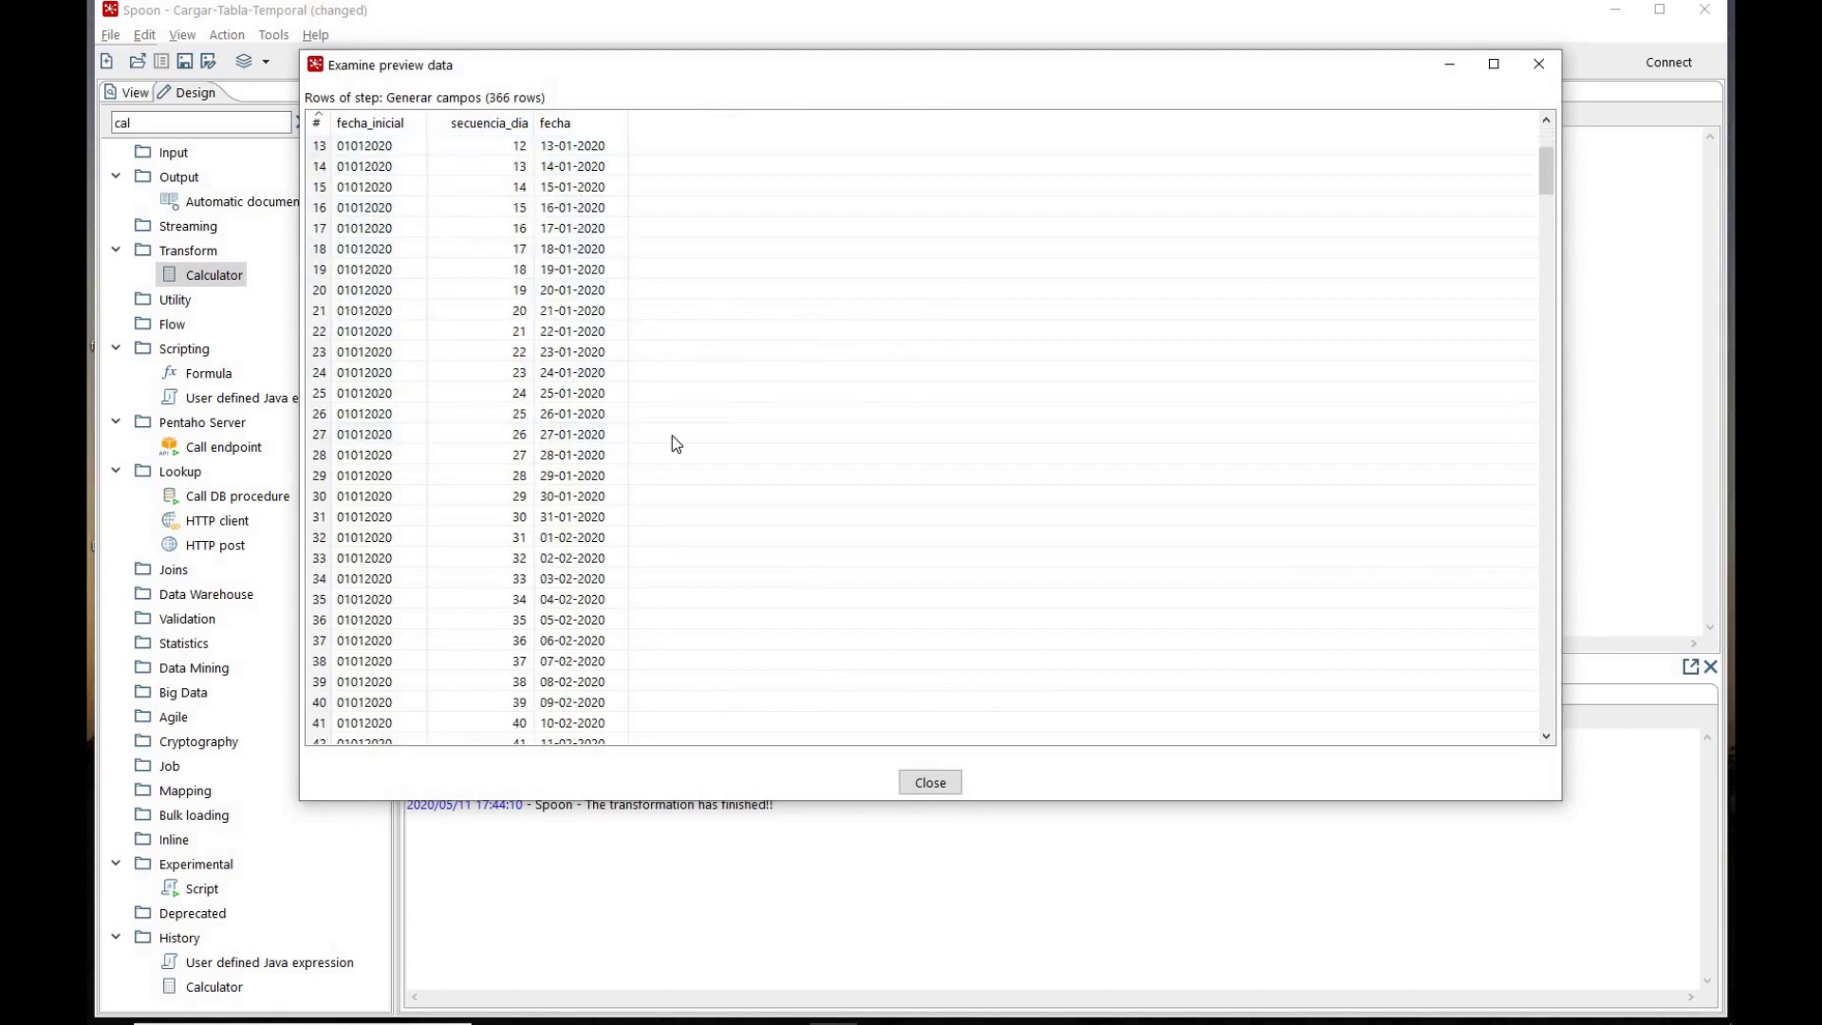
scroll(672, 443, down, 9)
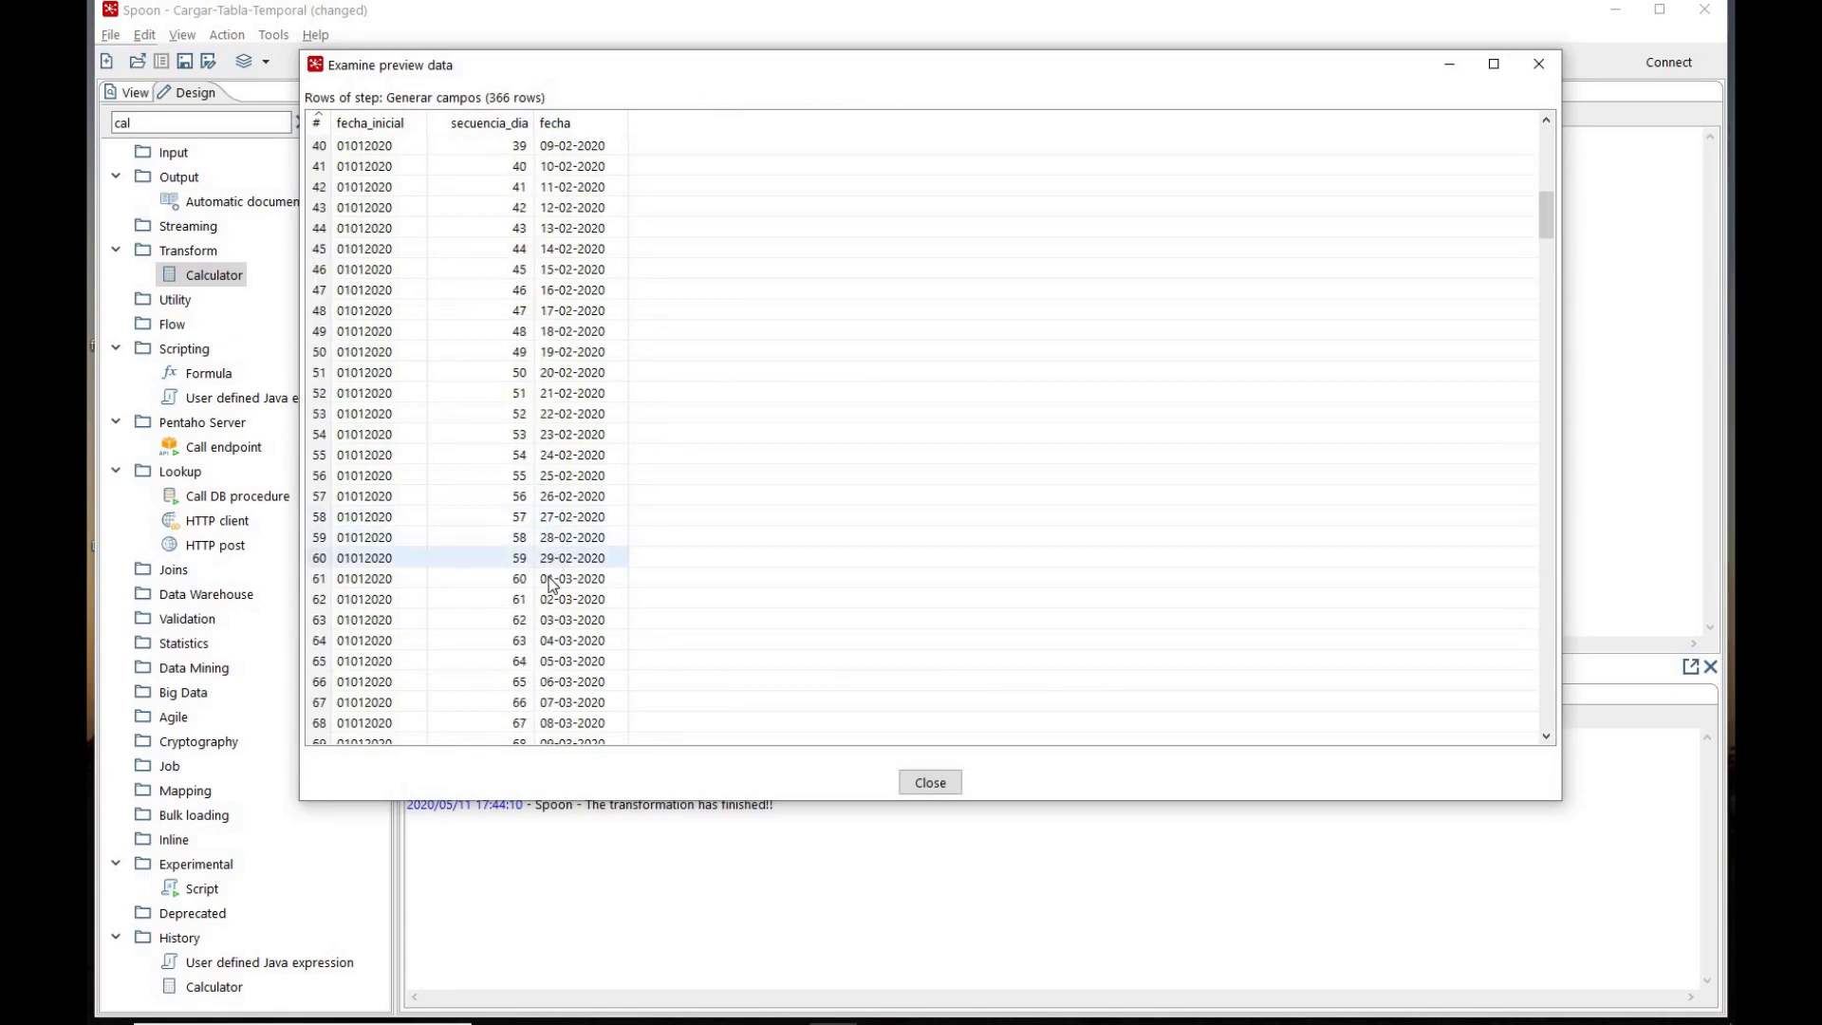
click(928, 784)
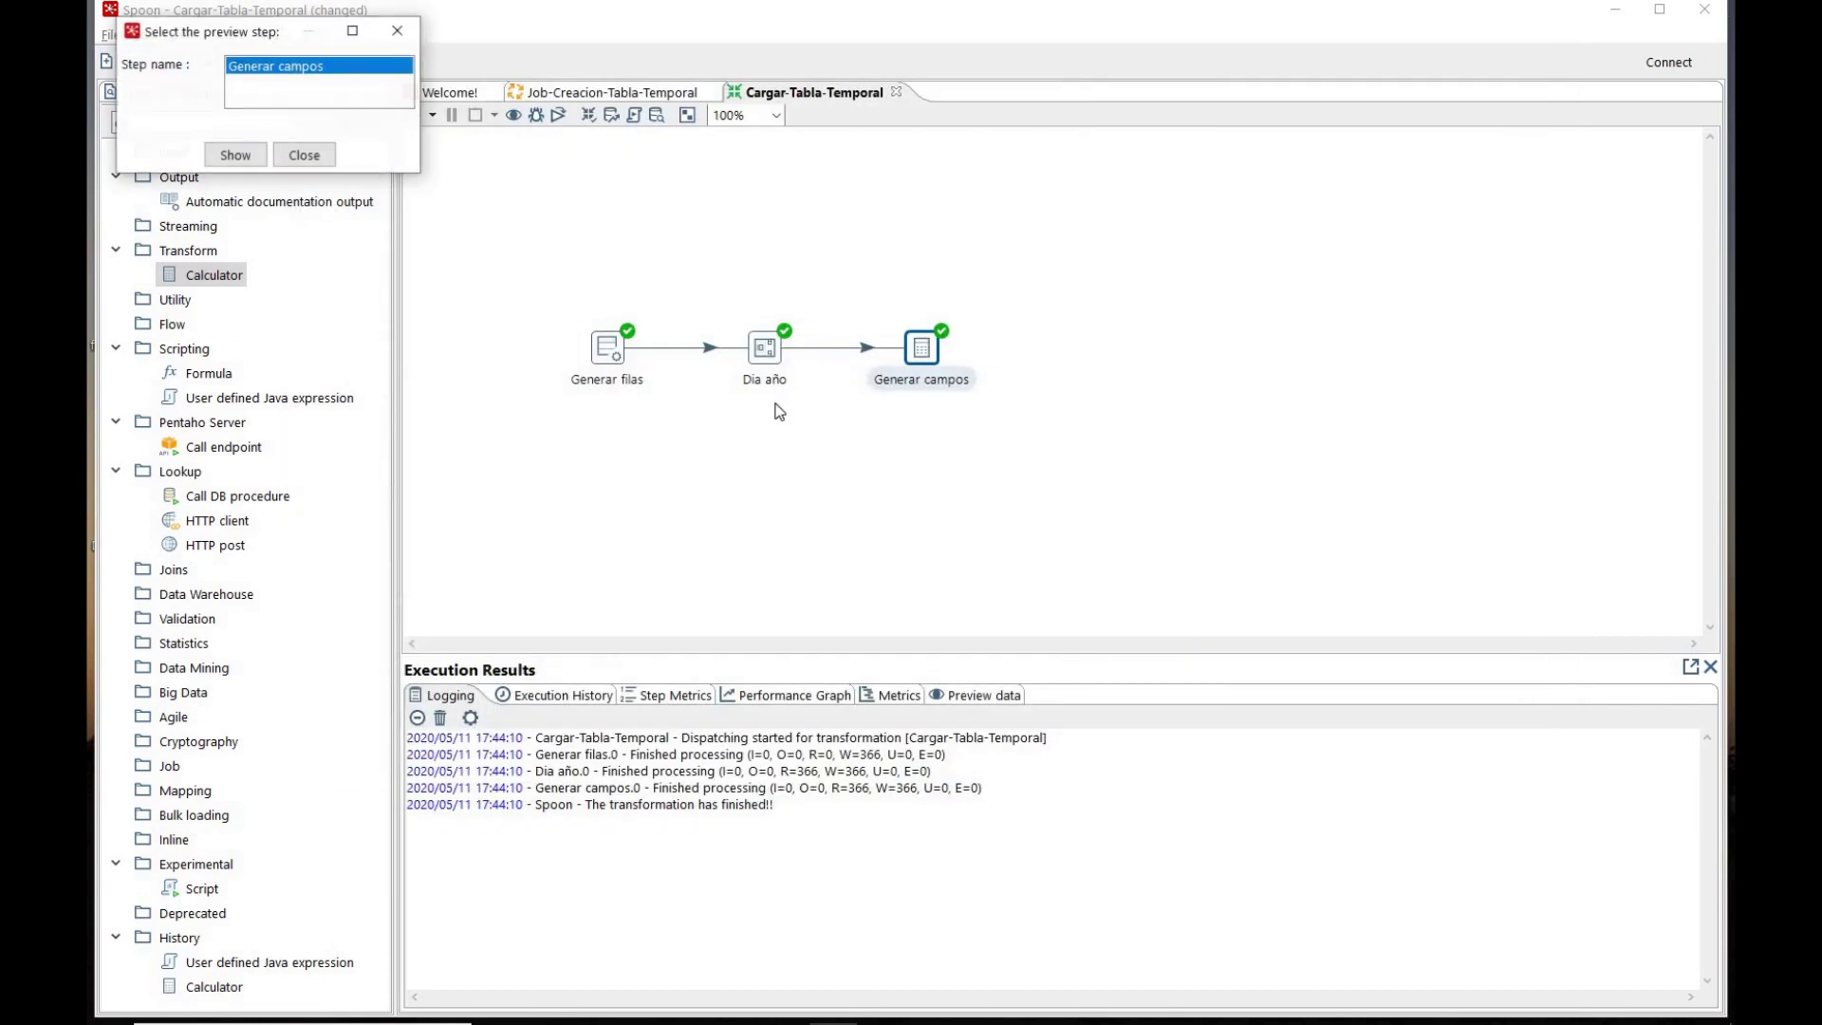
click(294, 163)
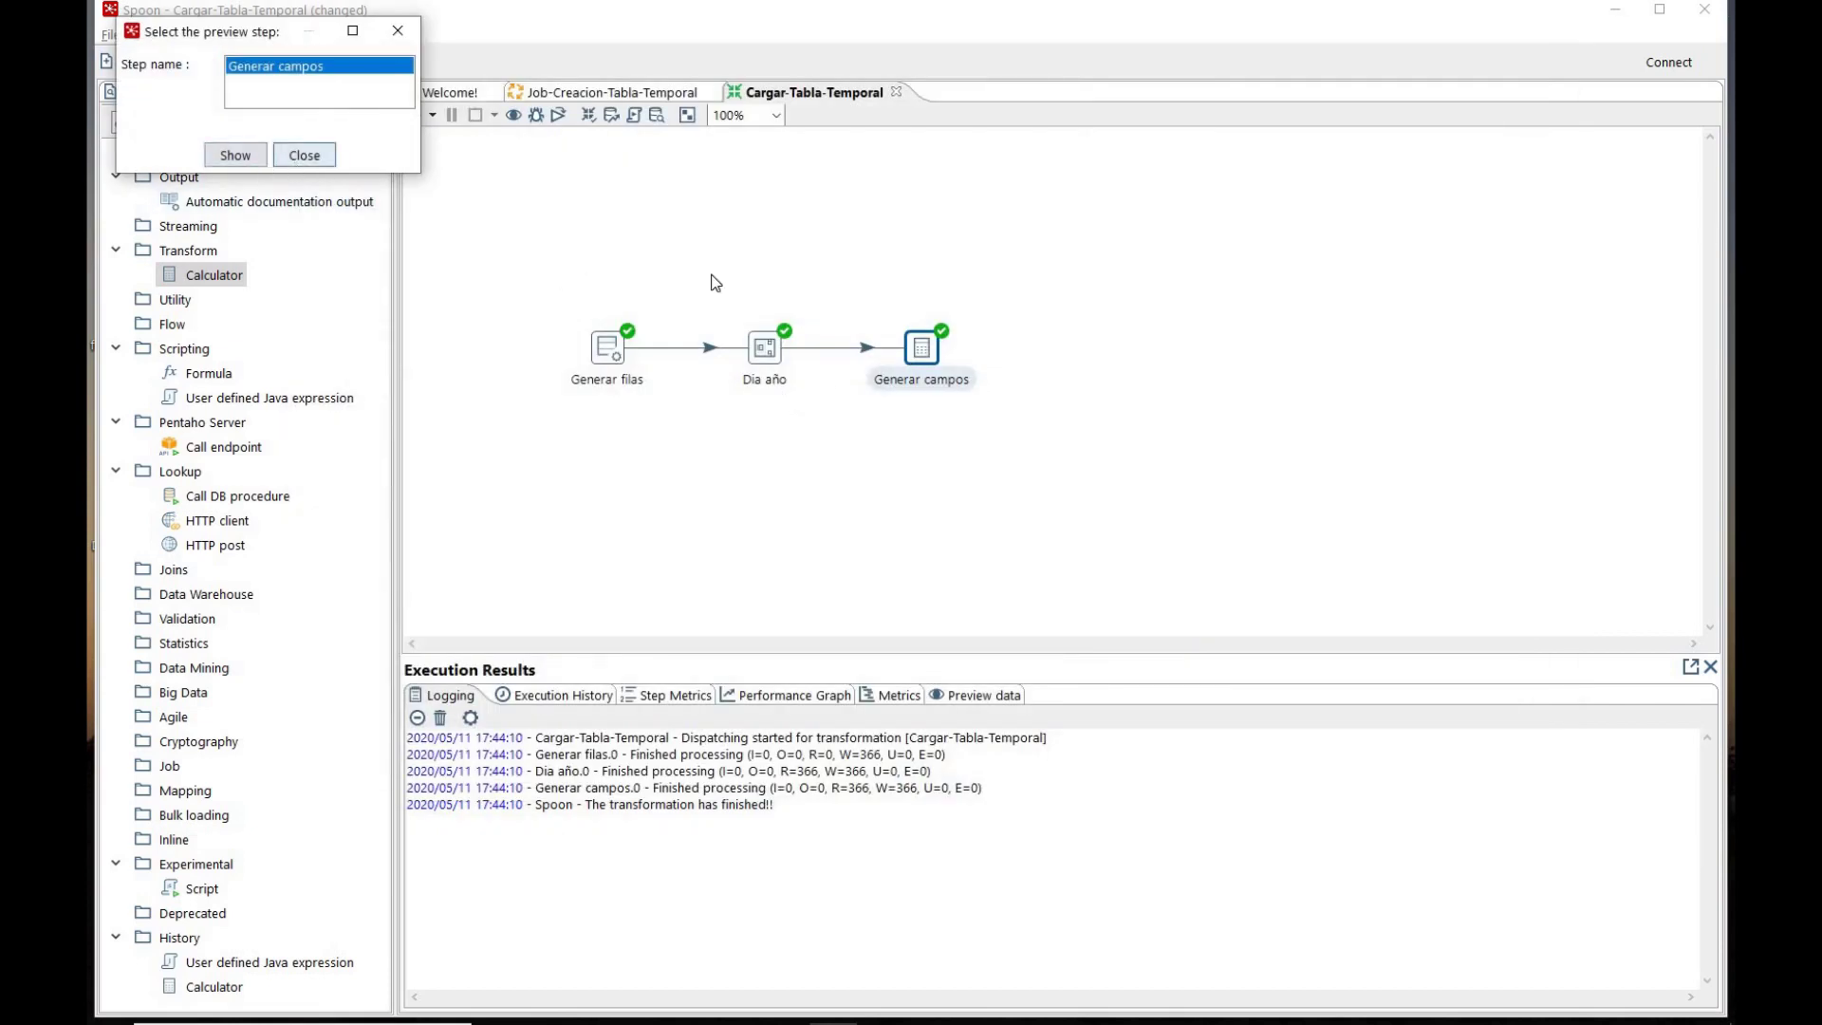
Step: Reopen the Generar campos settings and add a second field named fecha_clave with the Create a copy of field A calculation
right_click(922, 351)
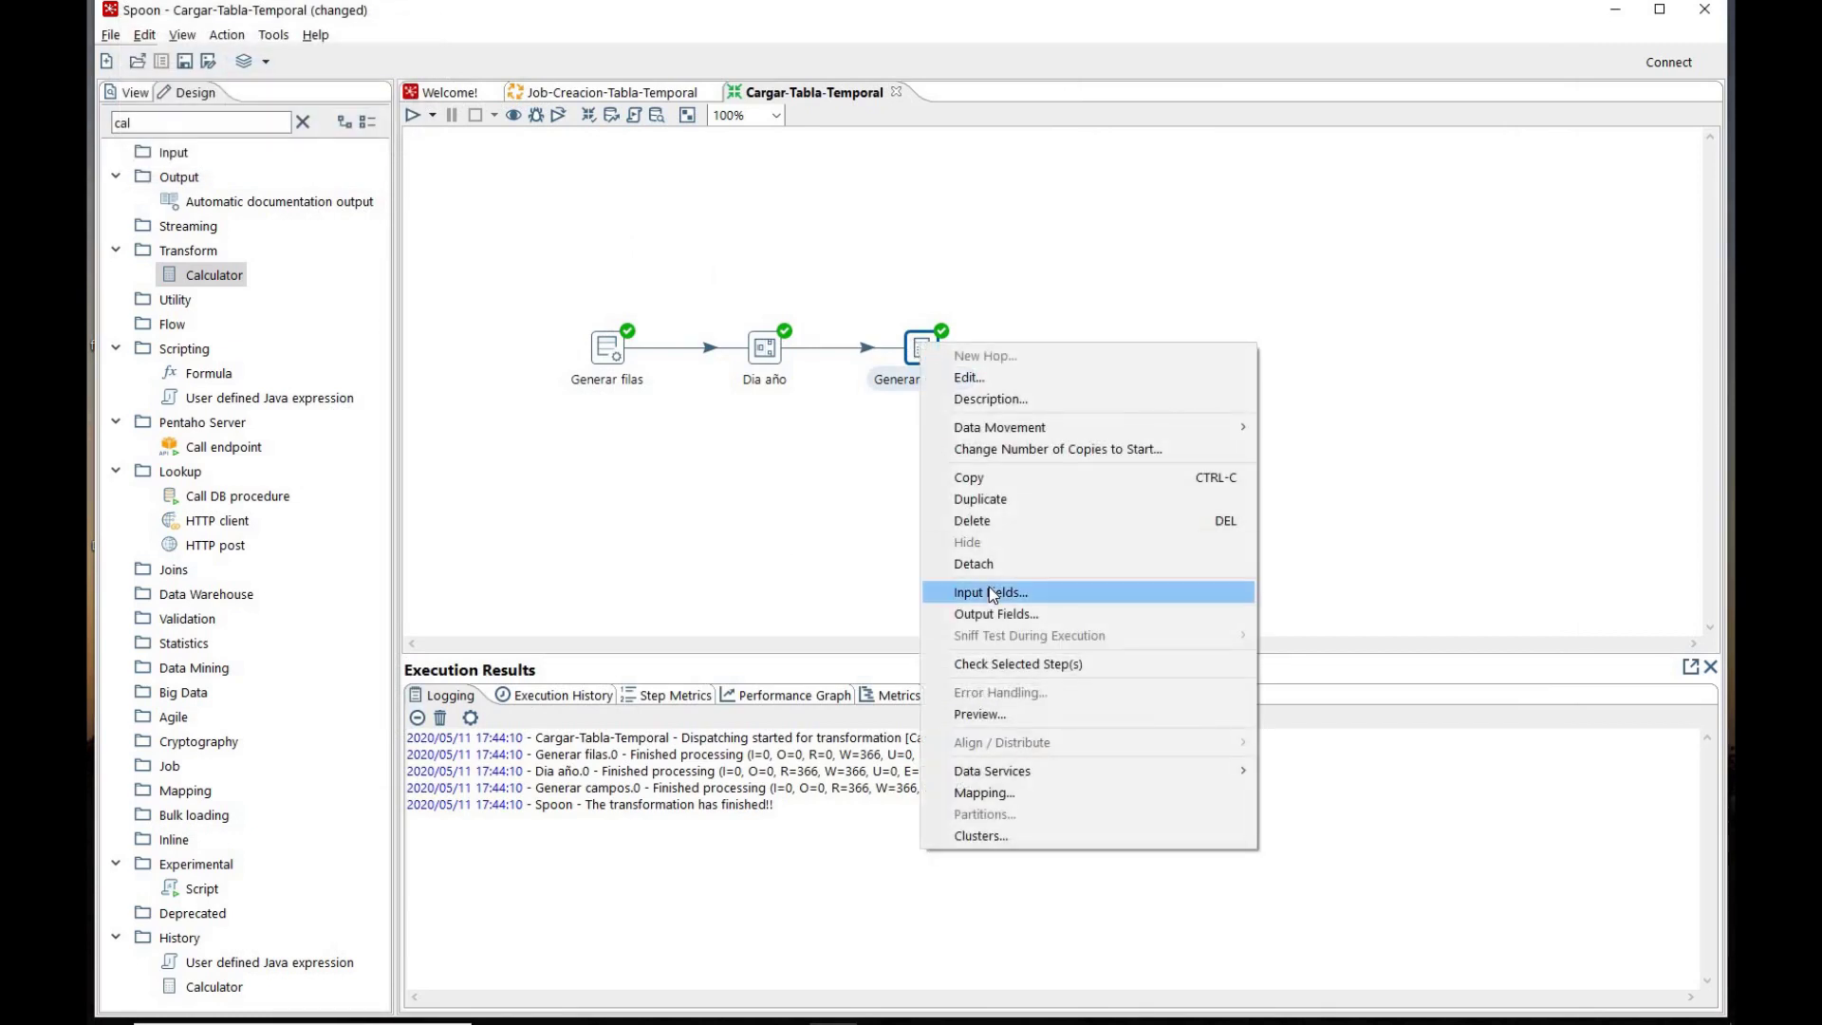
double_click(916, 347)
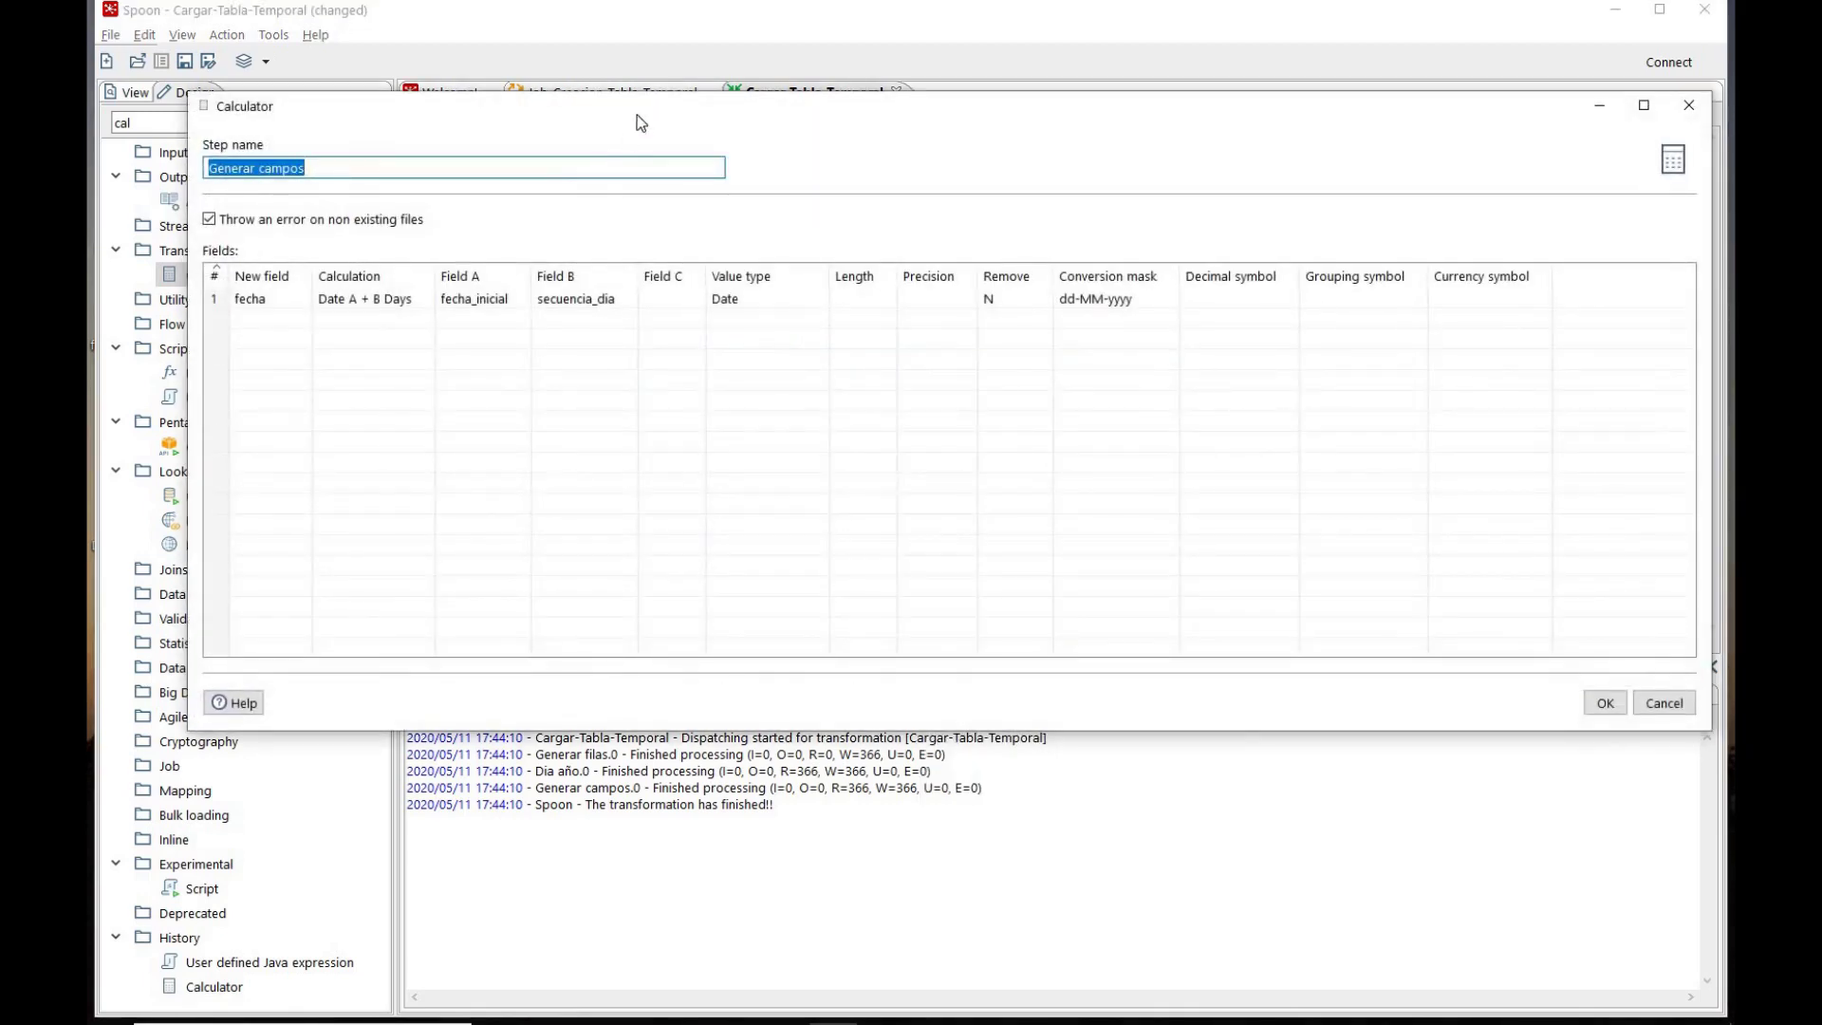
click(294, 321)
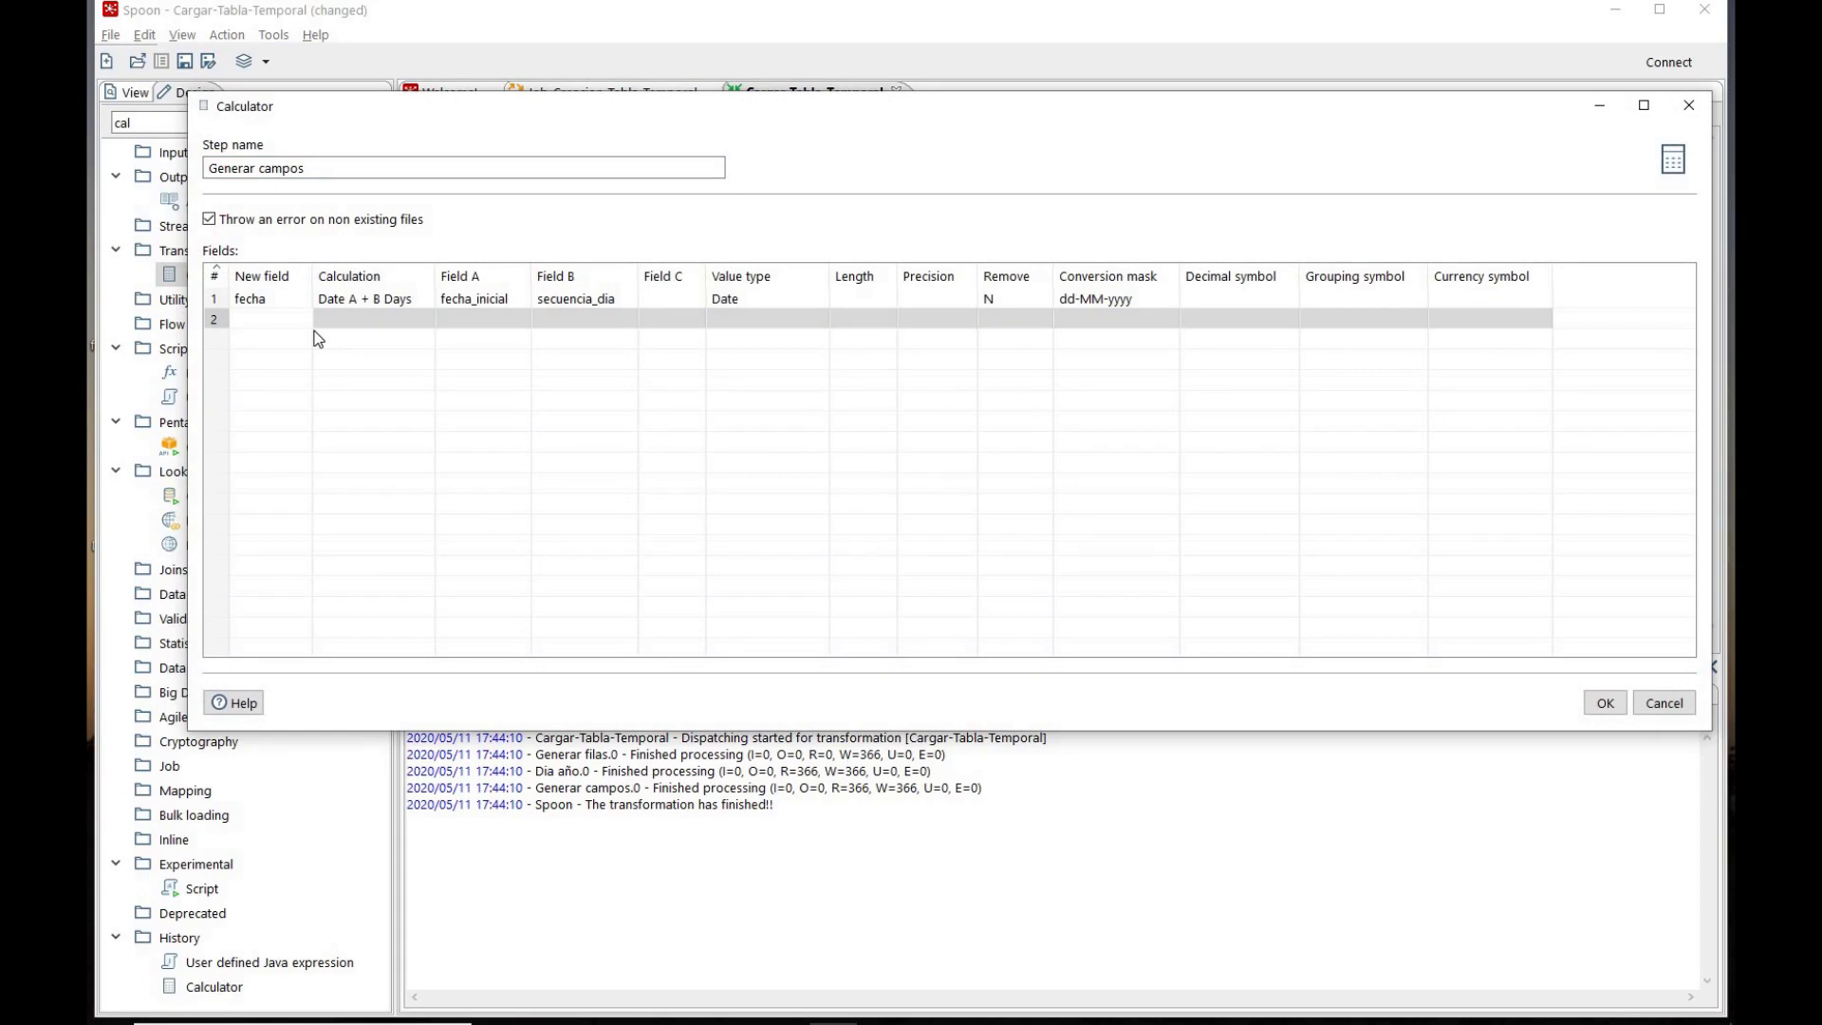
text(fecha_clave)
click(316, 326)
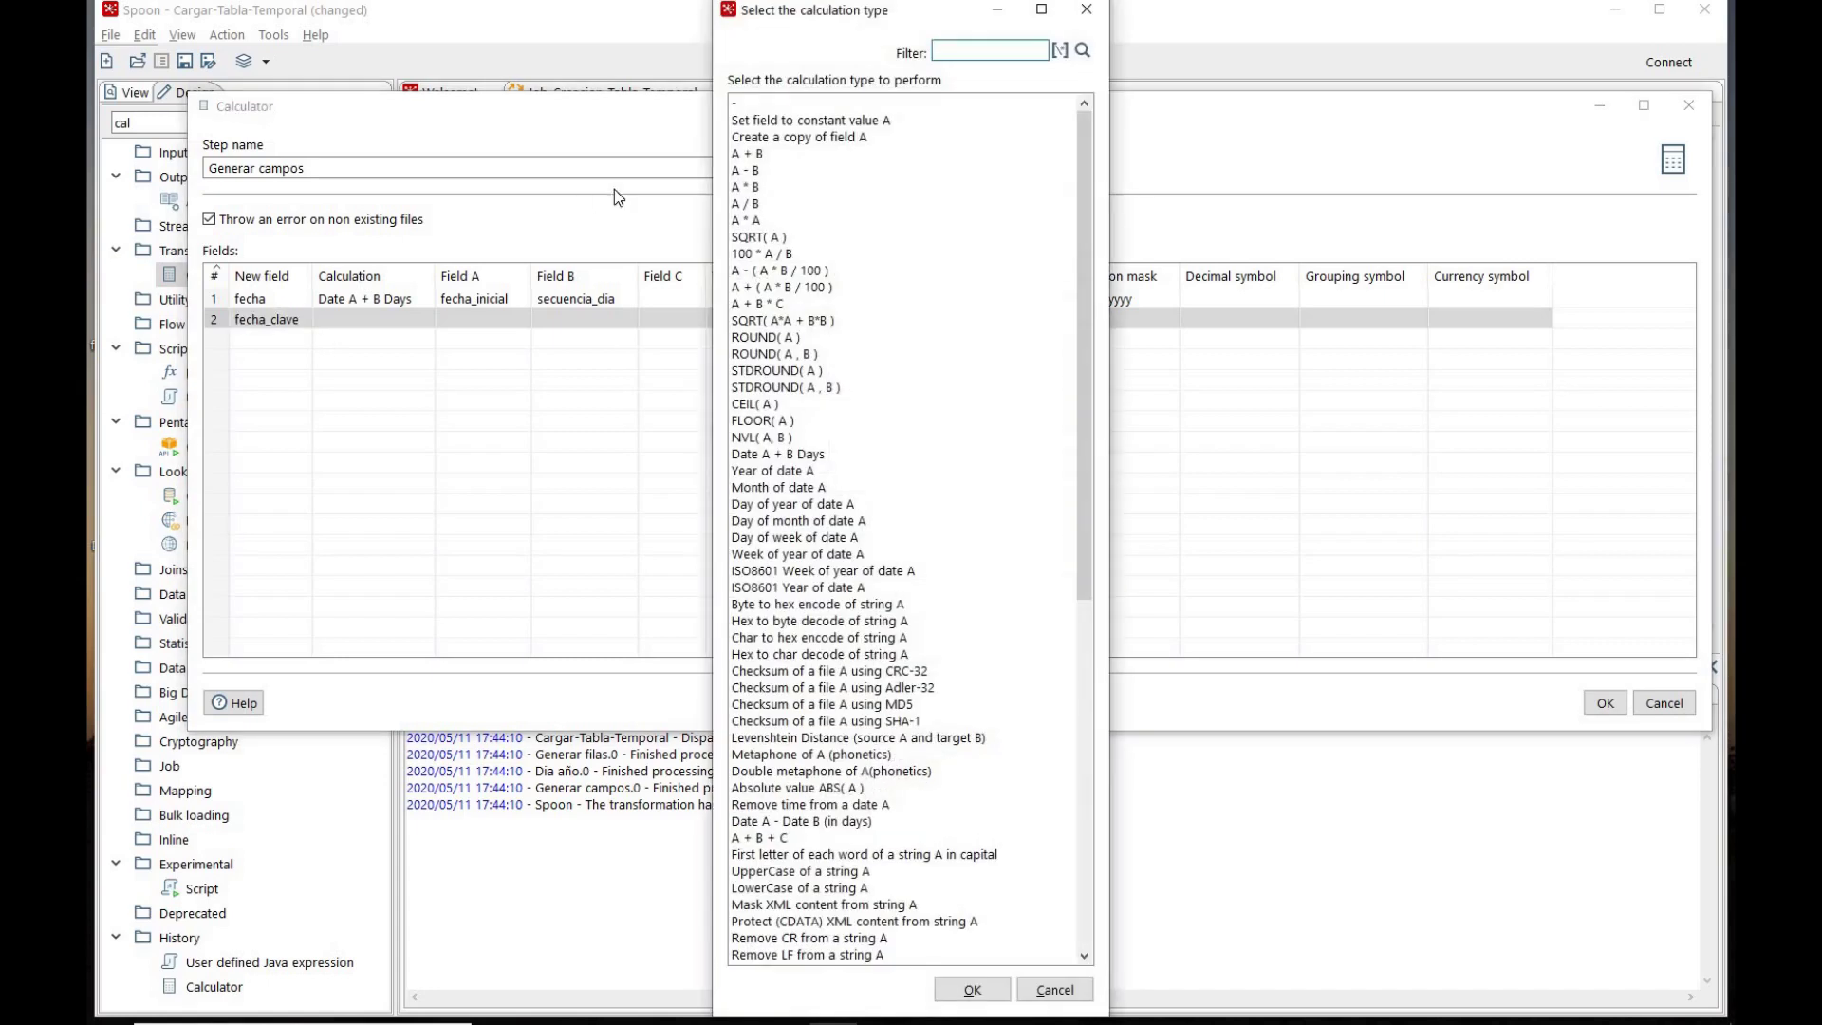
click(788, 139)
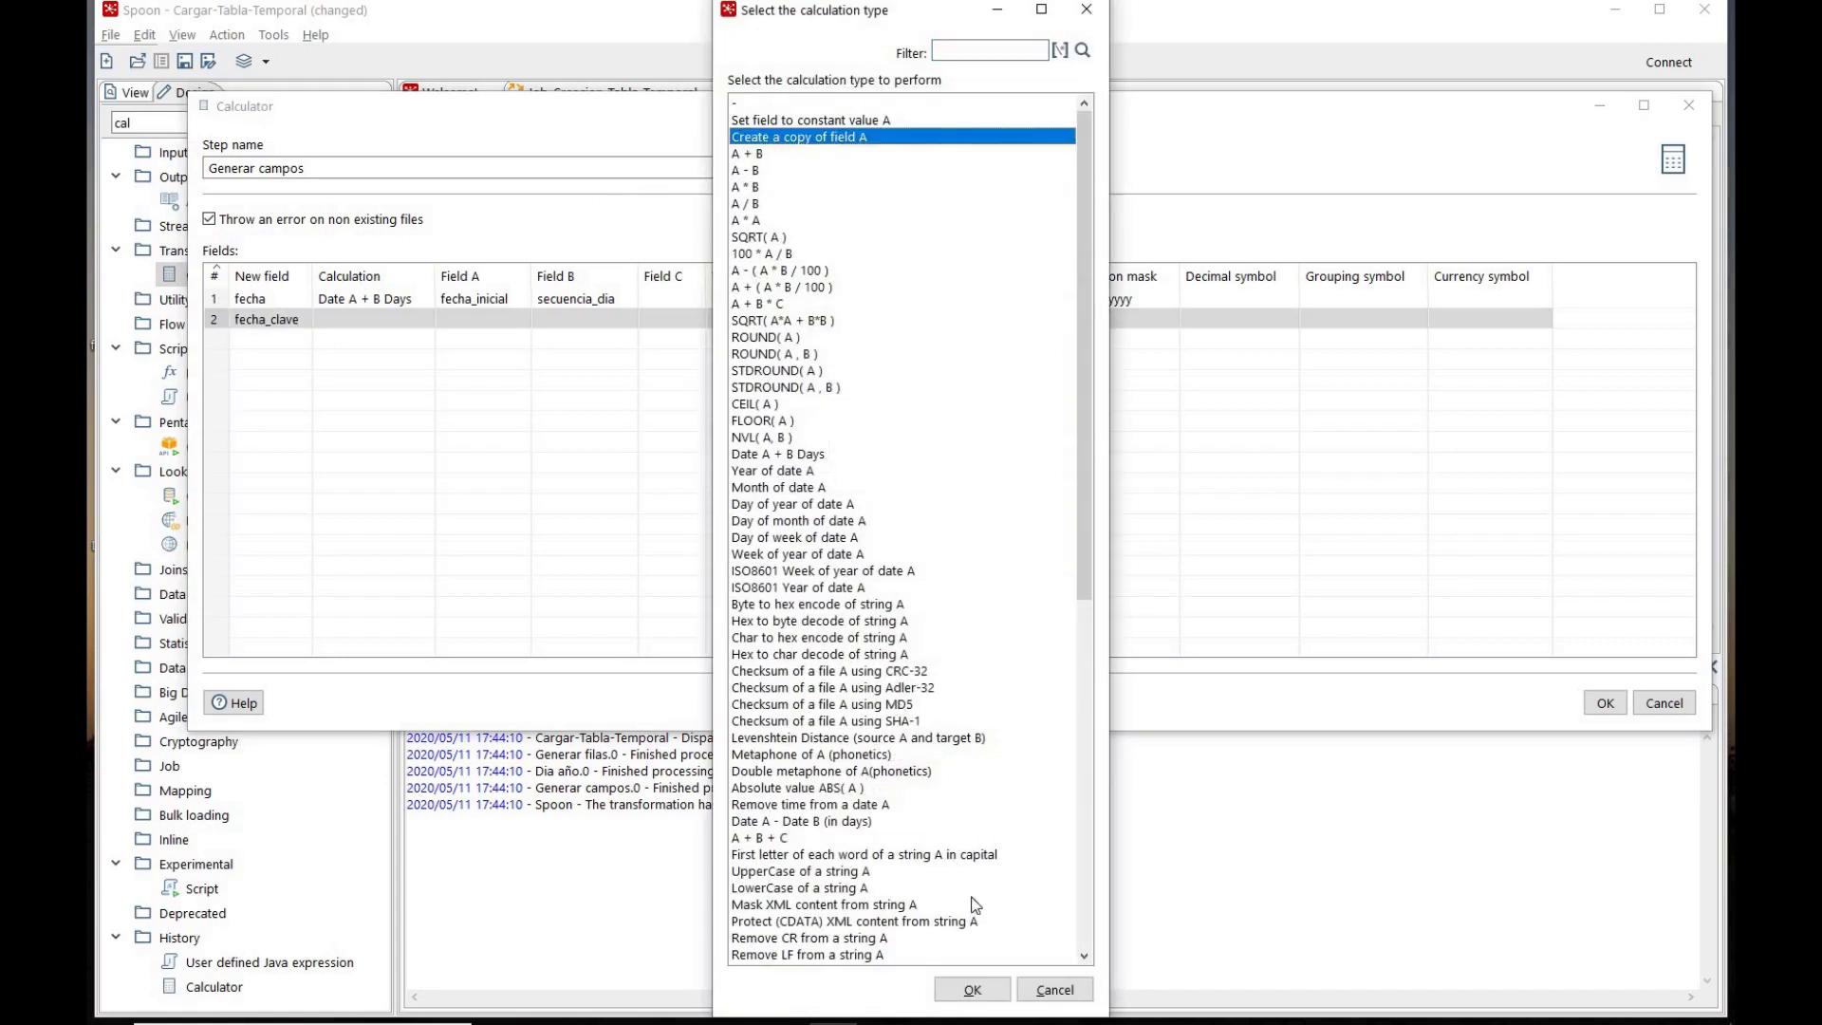
click(970, 978)
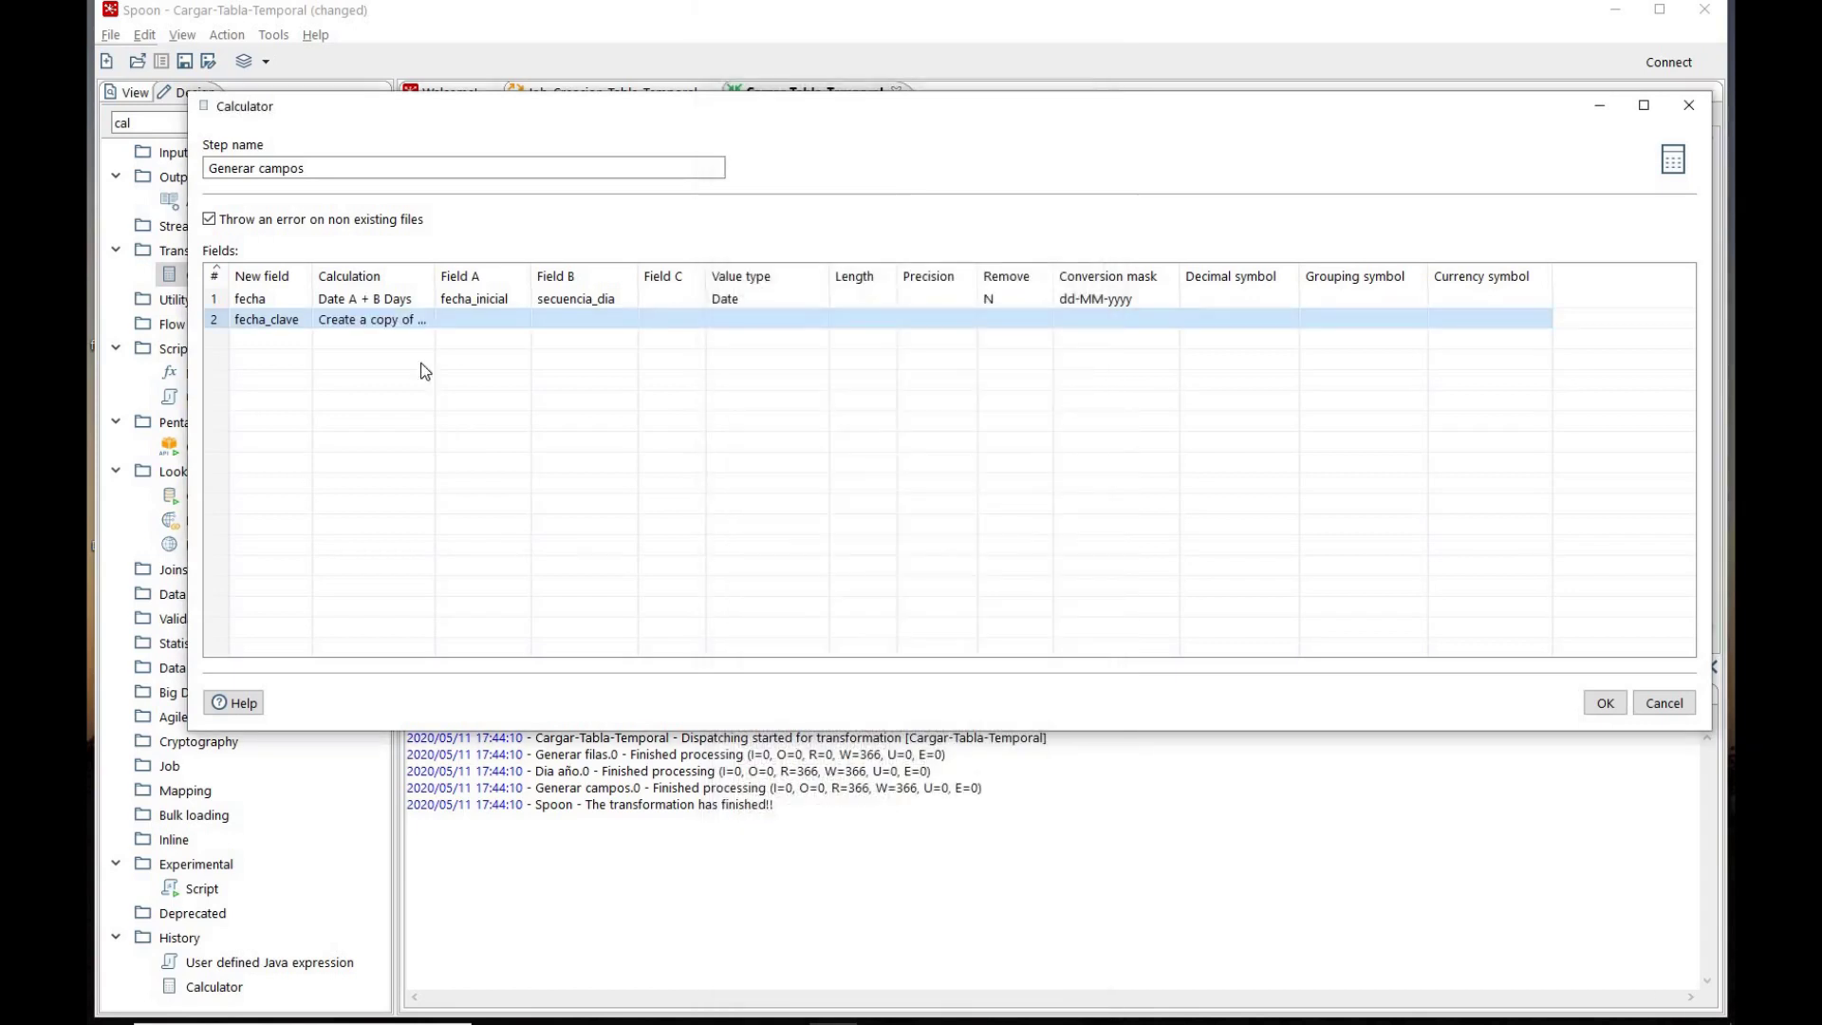
Step: Choose fecha as Field A for the fecha_clave calculation
click(494, 319)
click(570, 319)
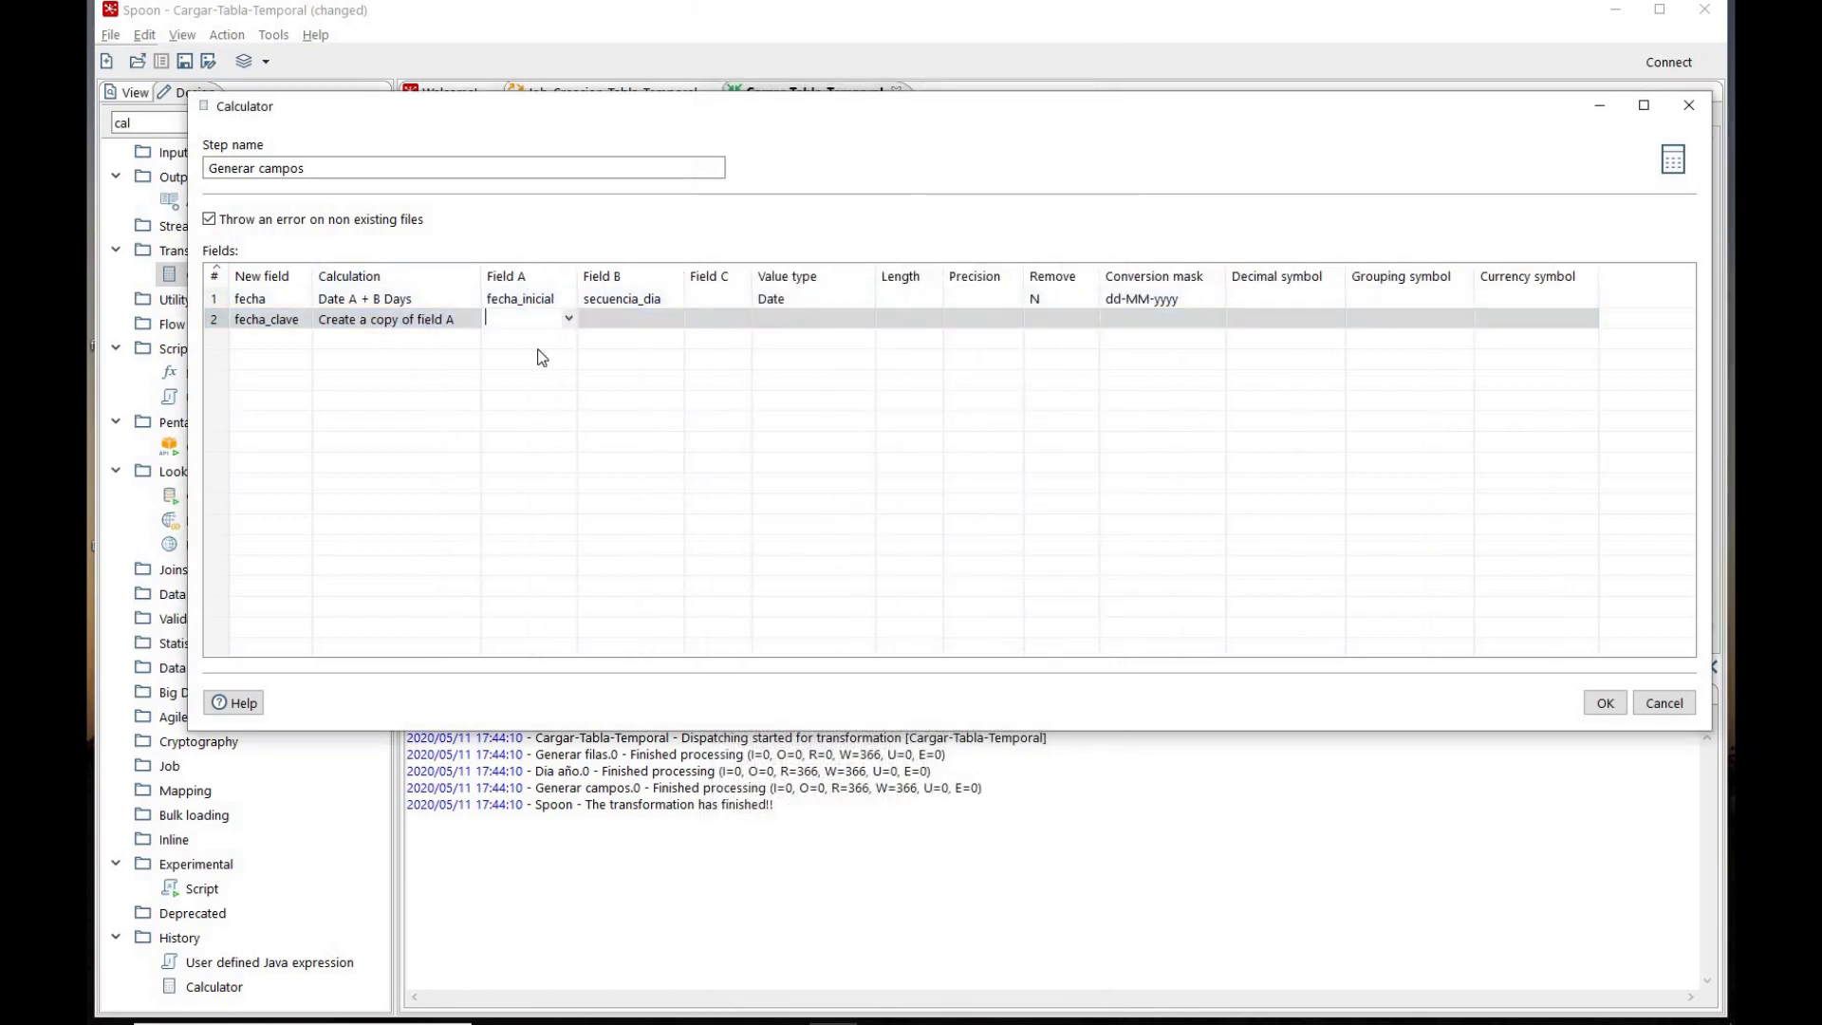
click(524, 339)
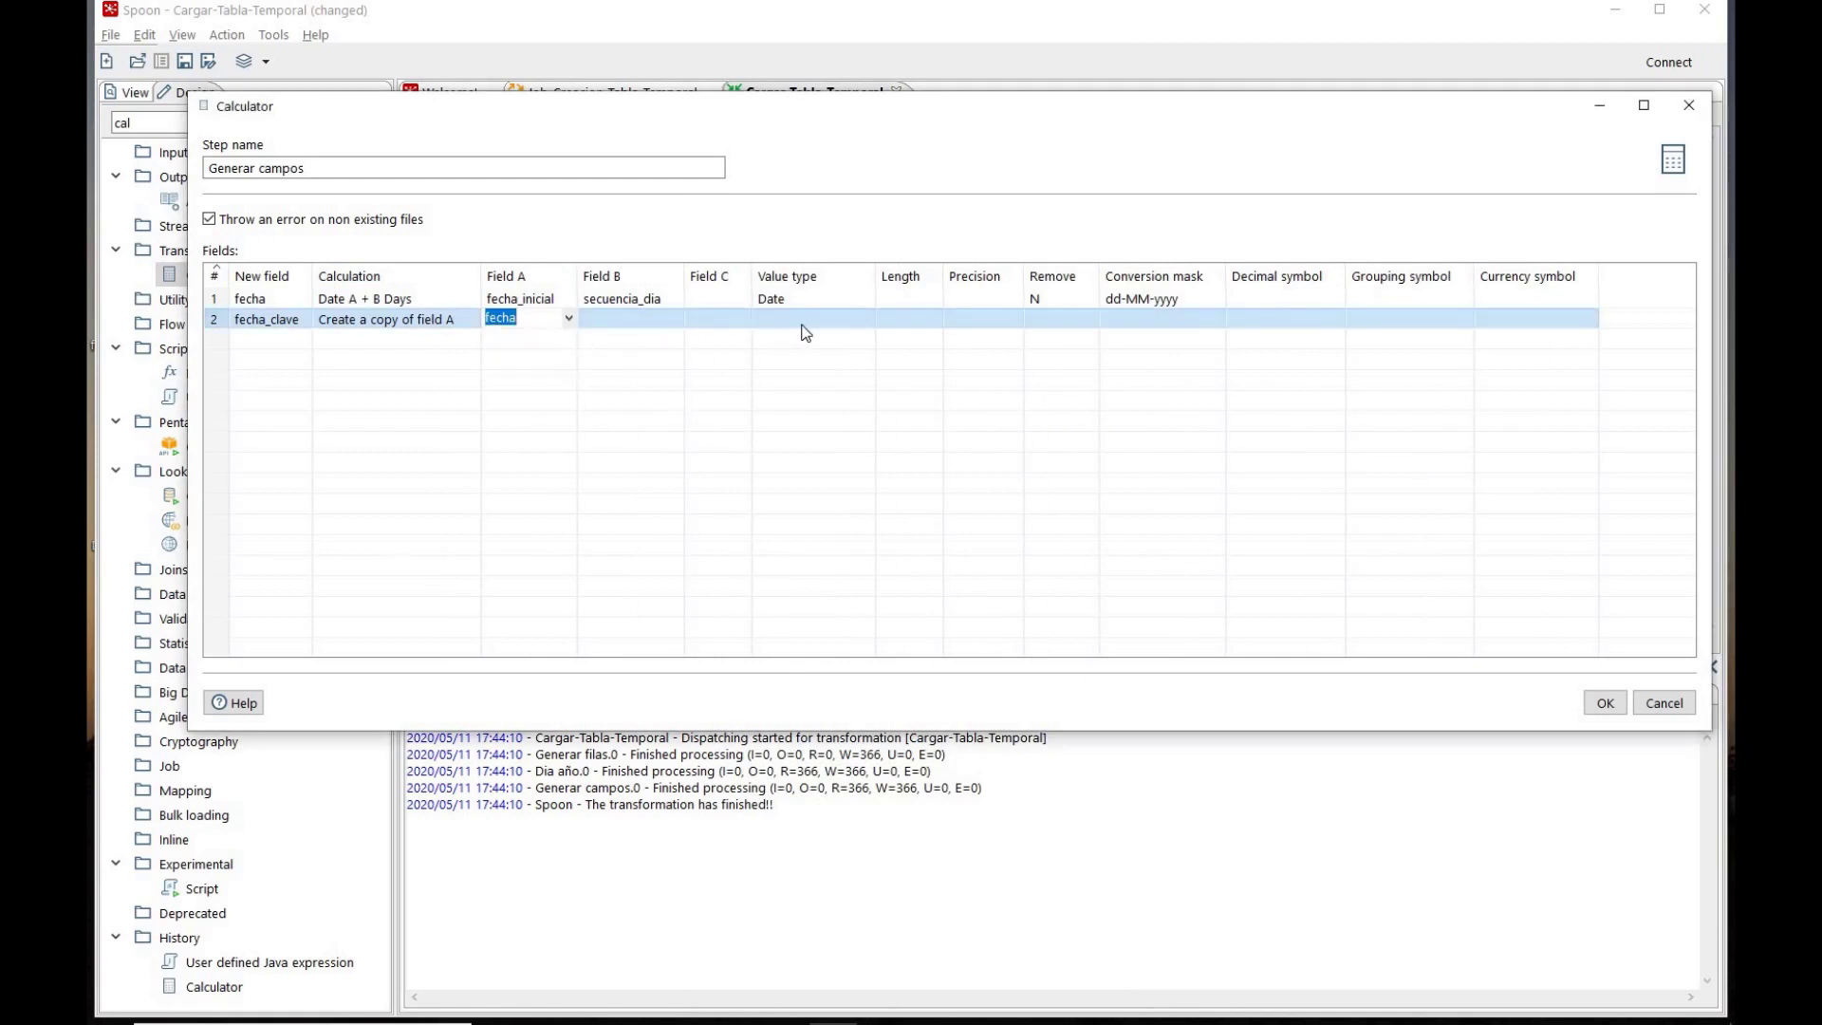
Step: Give the fecha_clave field the String value type and the ddMMyyyy conversion mask, and accept the Calculator settings
click(860, 324)
click(866, 319)
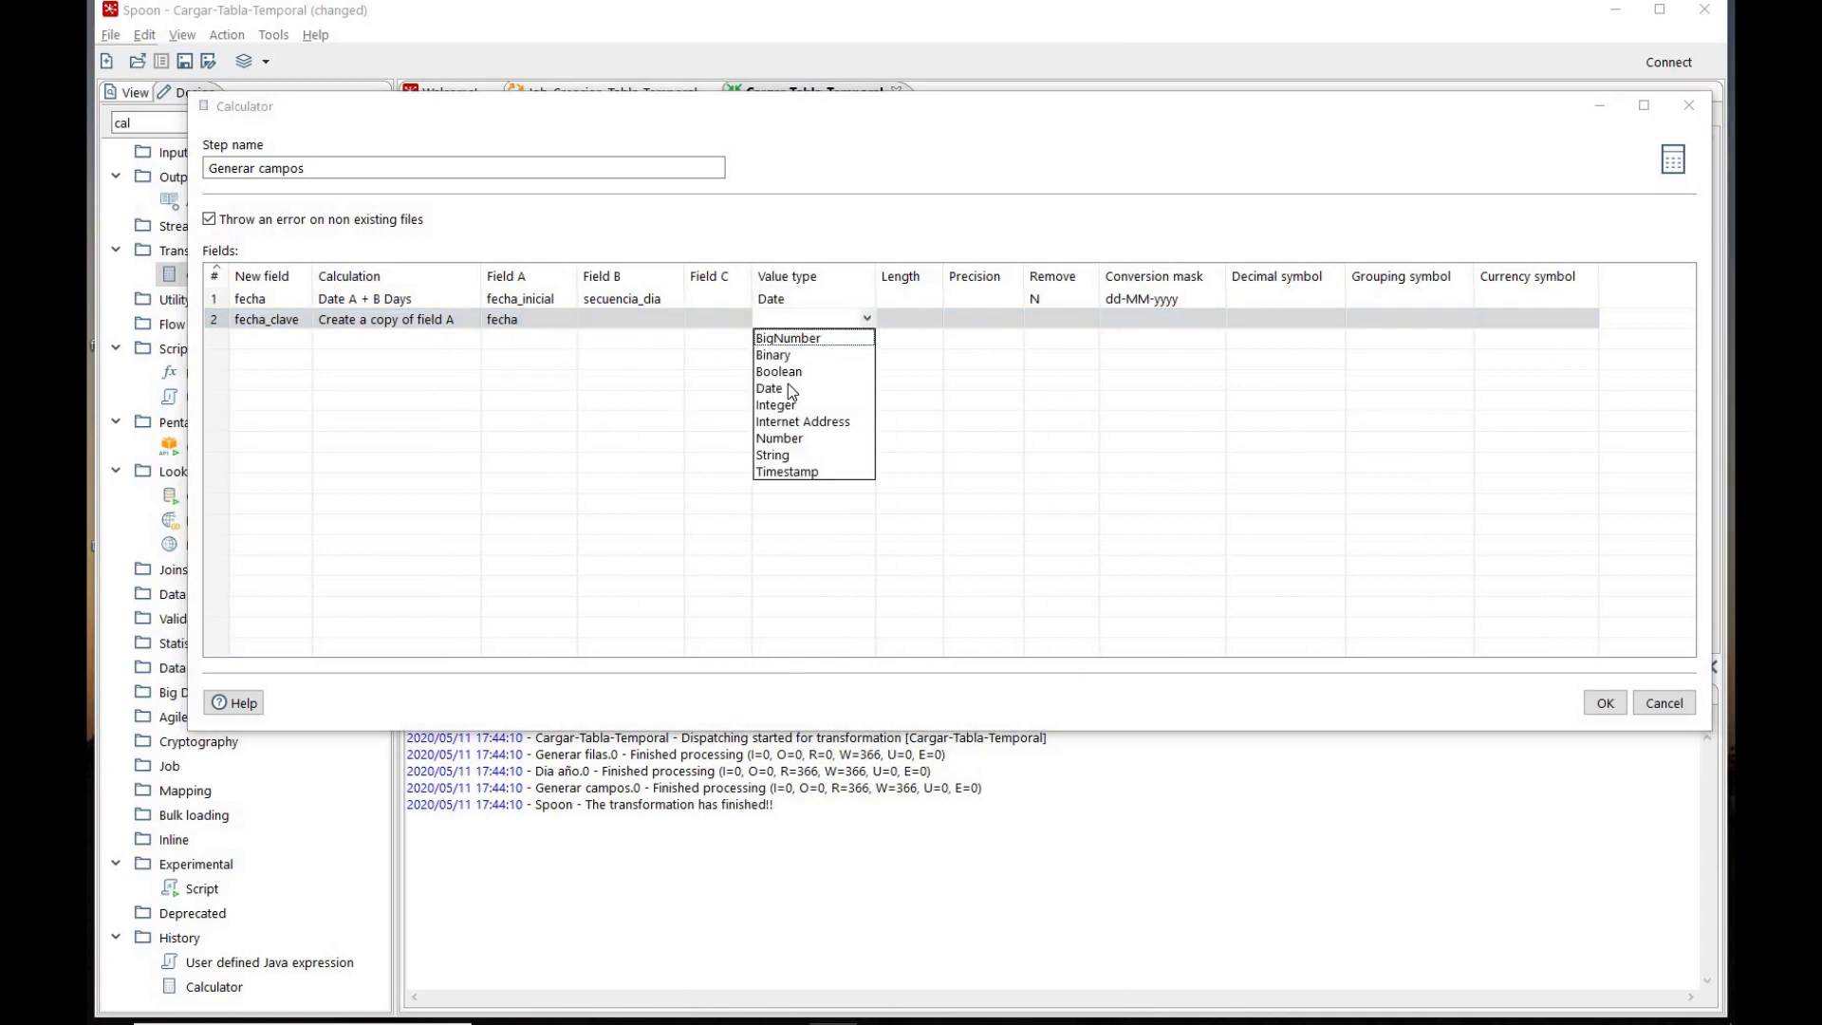
click(790, 459)
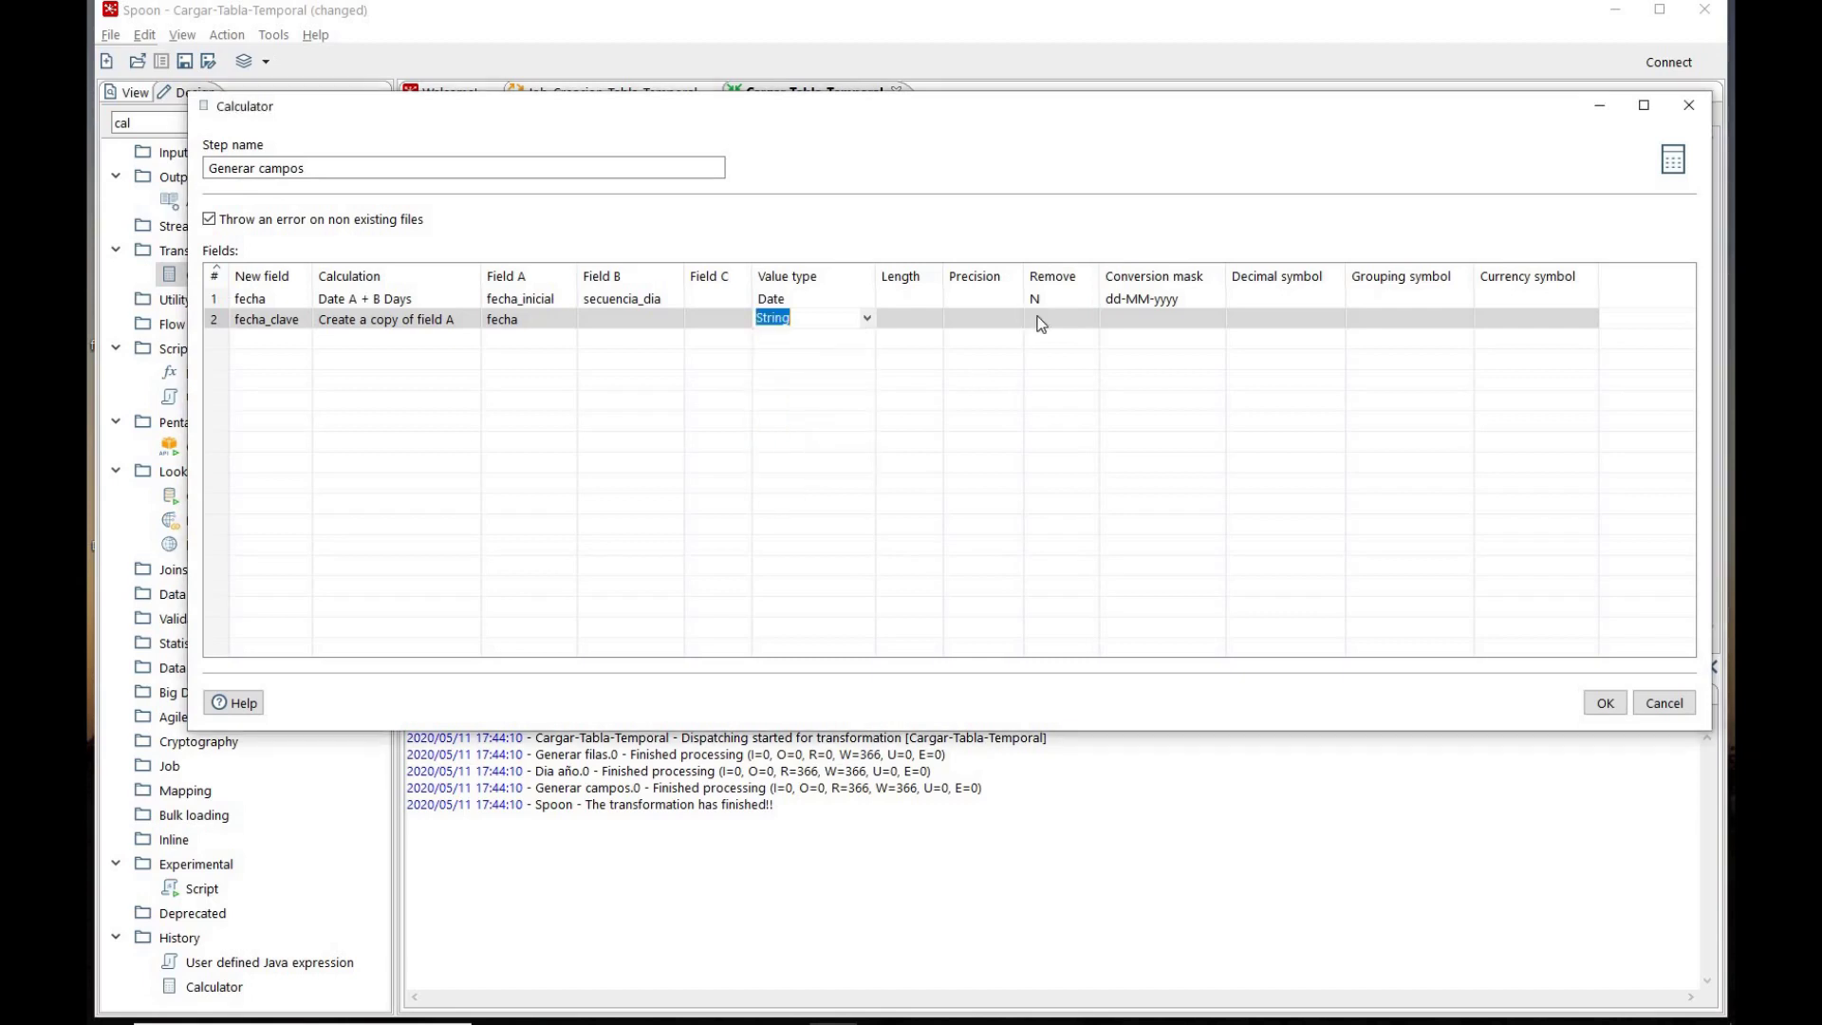
click(1133, 320)
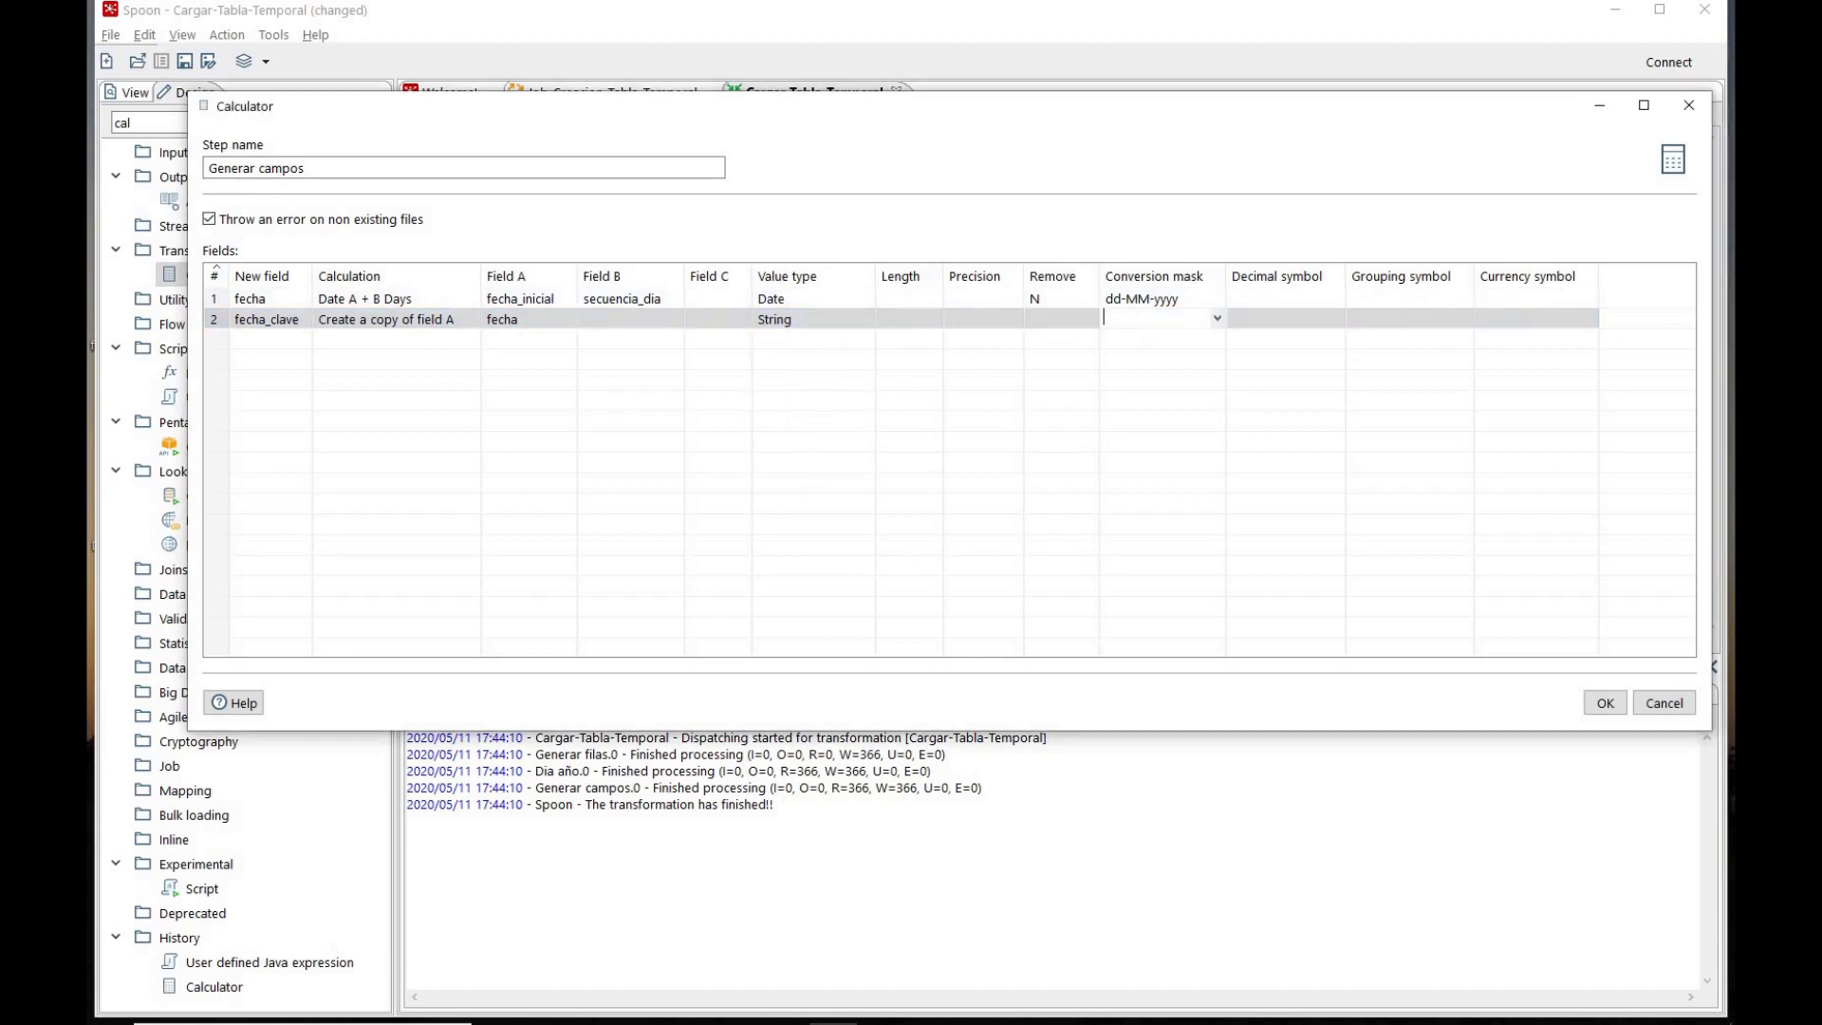
text(dd/)
key(BackSpace)
text(MMyyyy)
click(1601, 702)
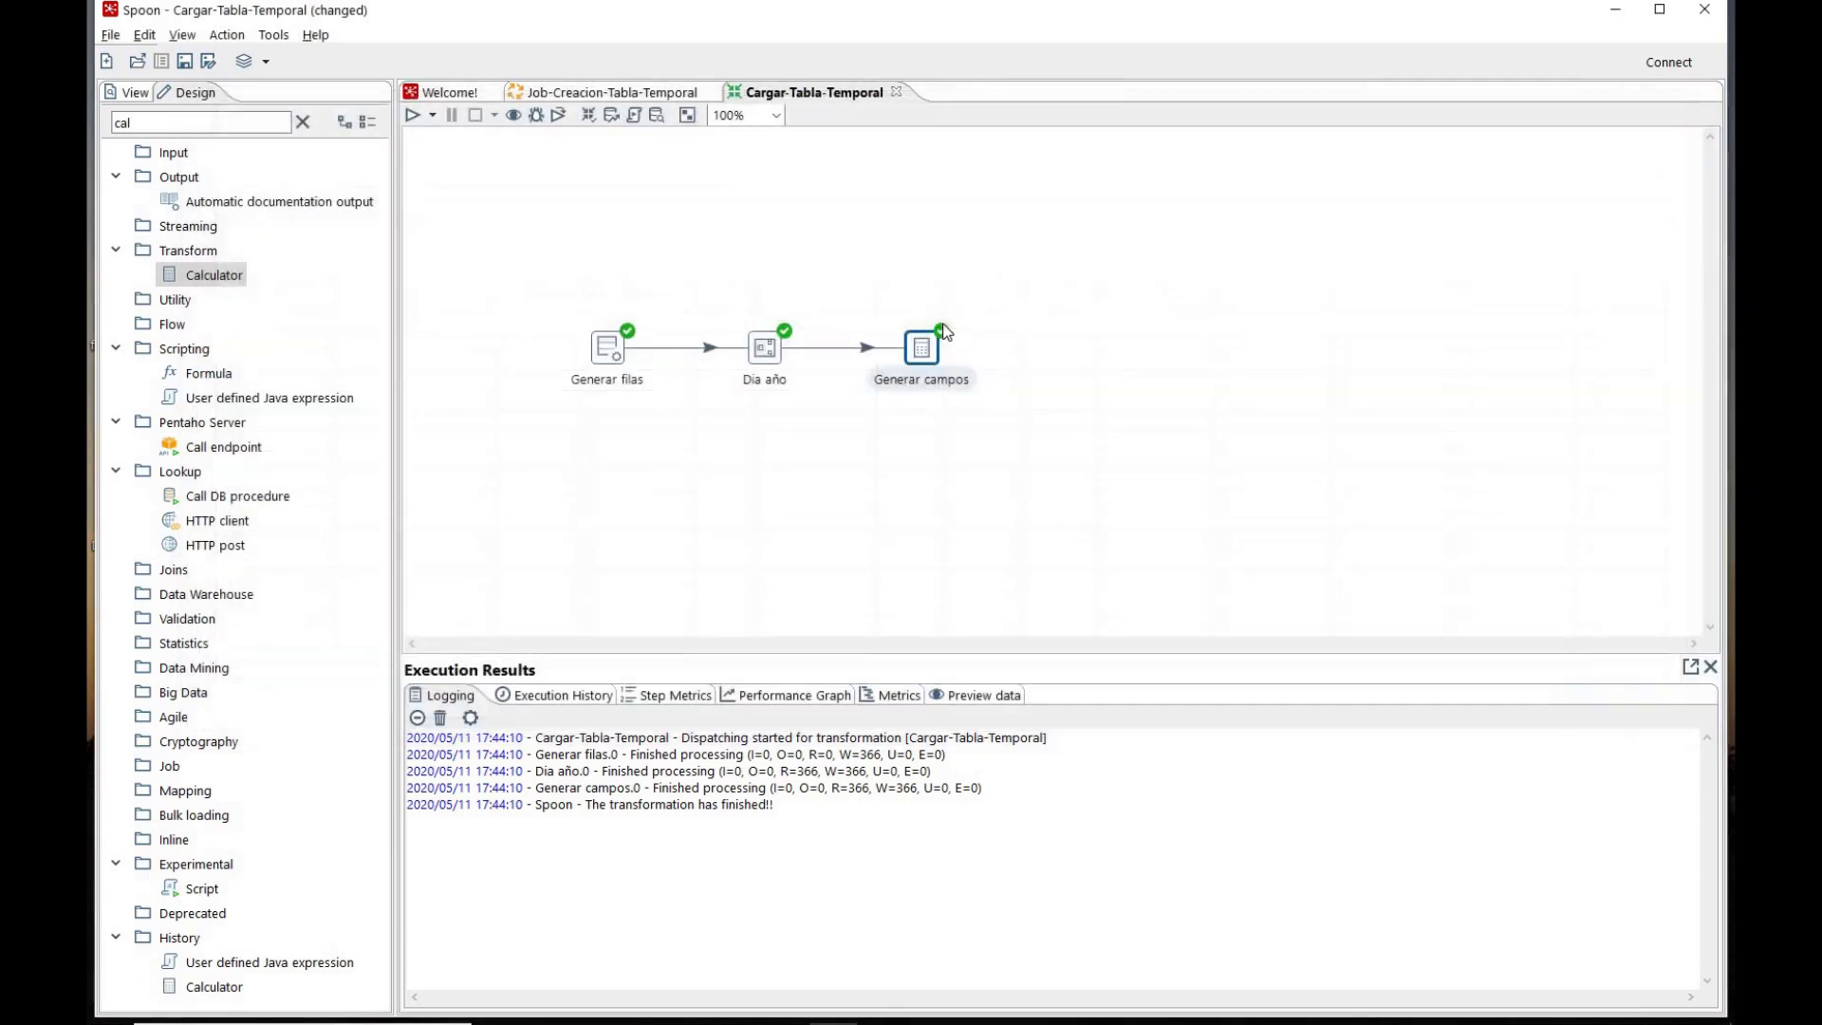
Step: Run a quick preview of the Generar campos step, look through the fecha_clave values and close the results
right_click(925, 350)
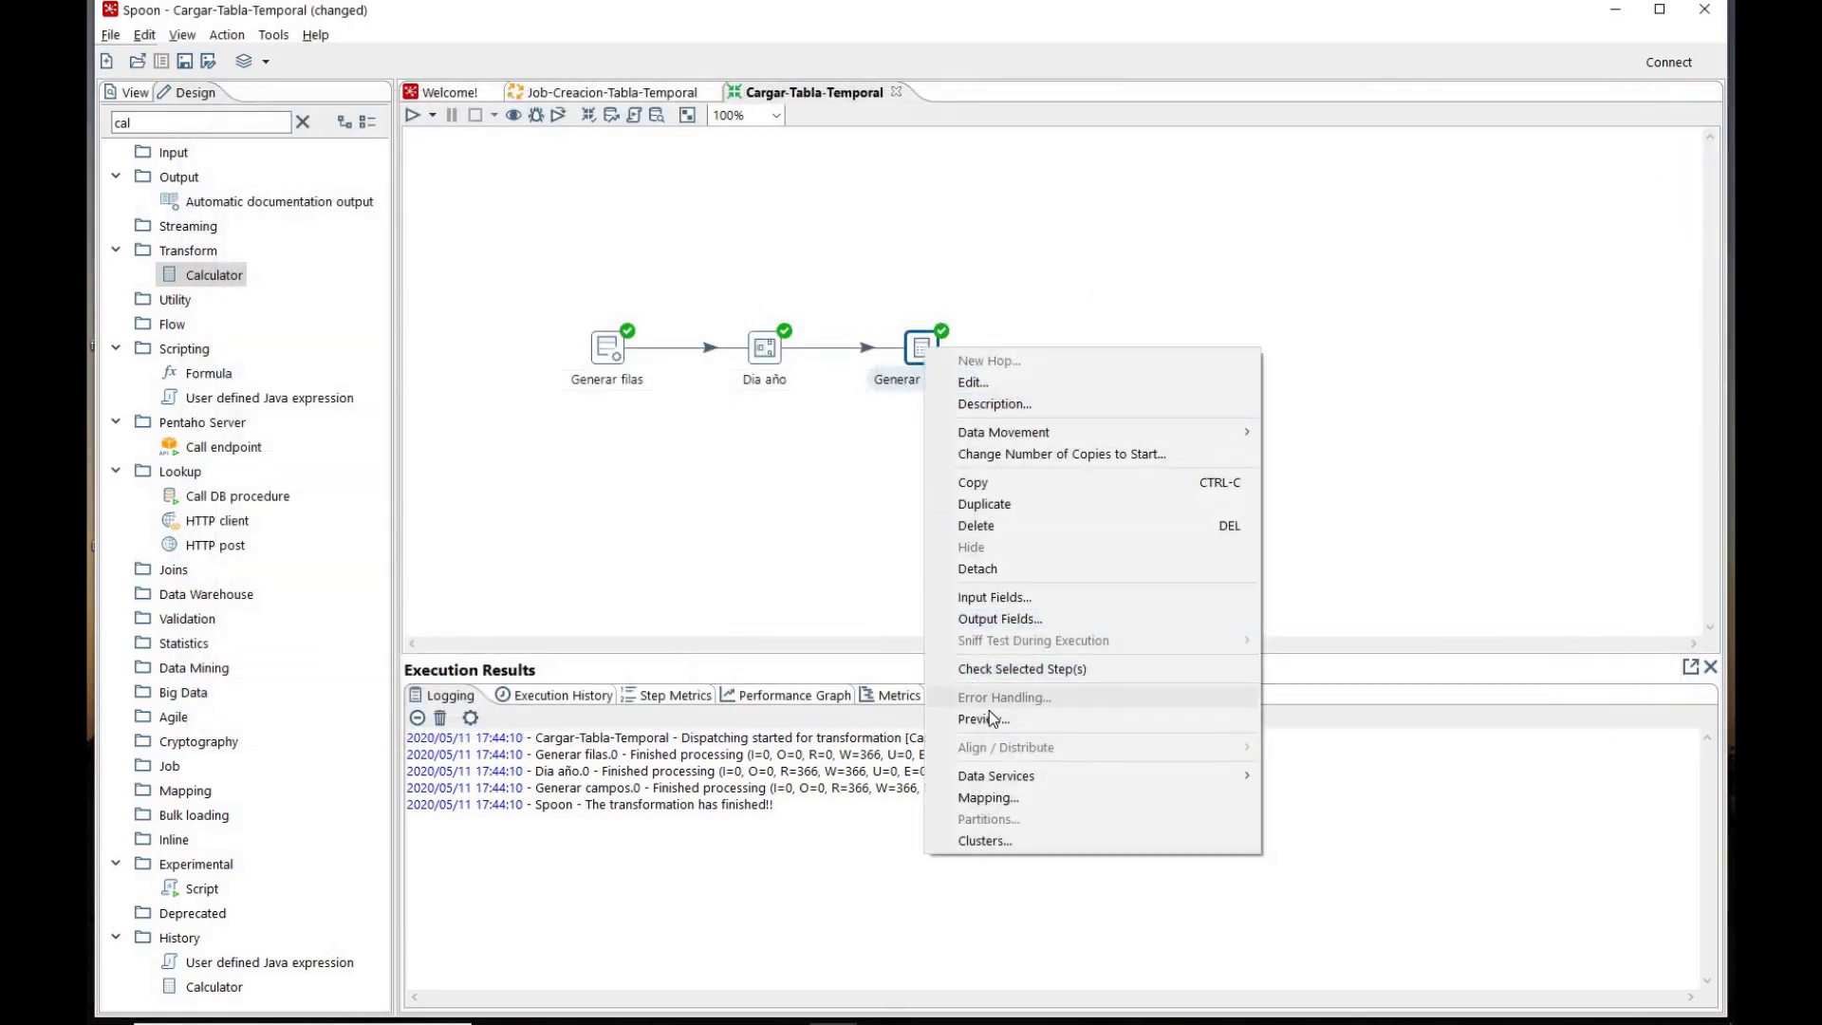
click(983, 718)
click(801, 654)
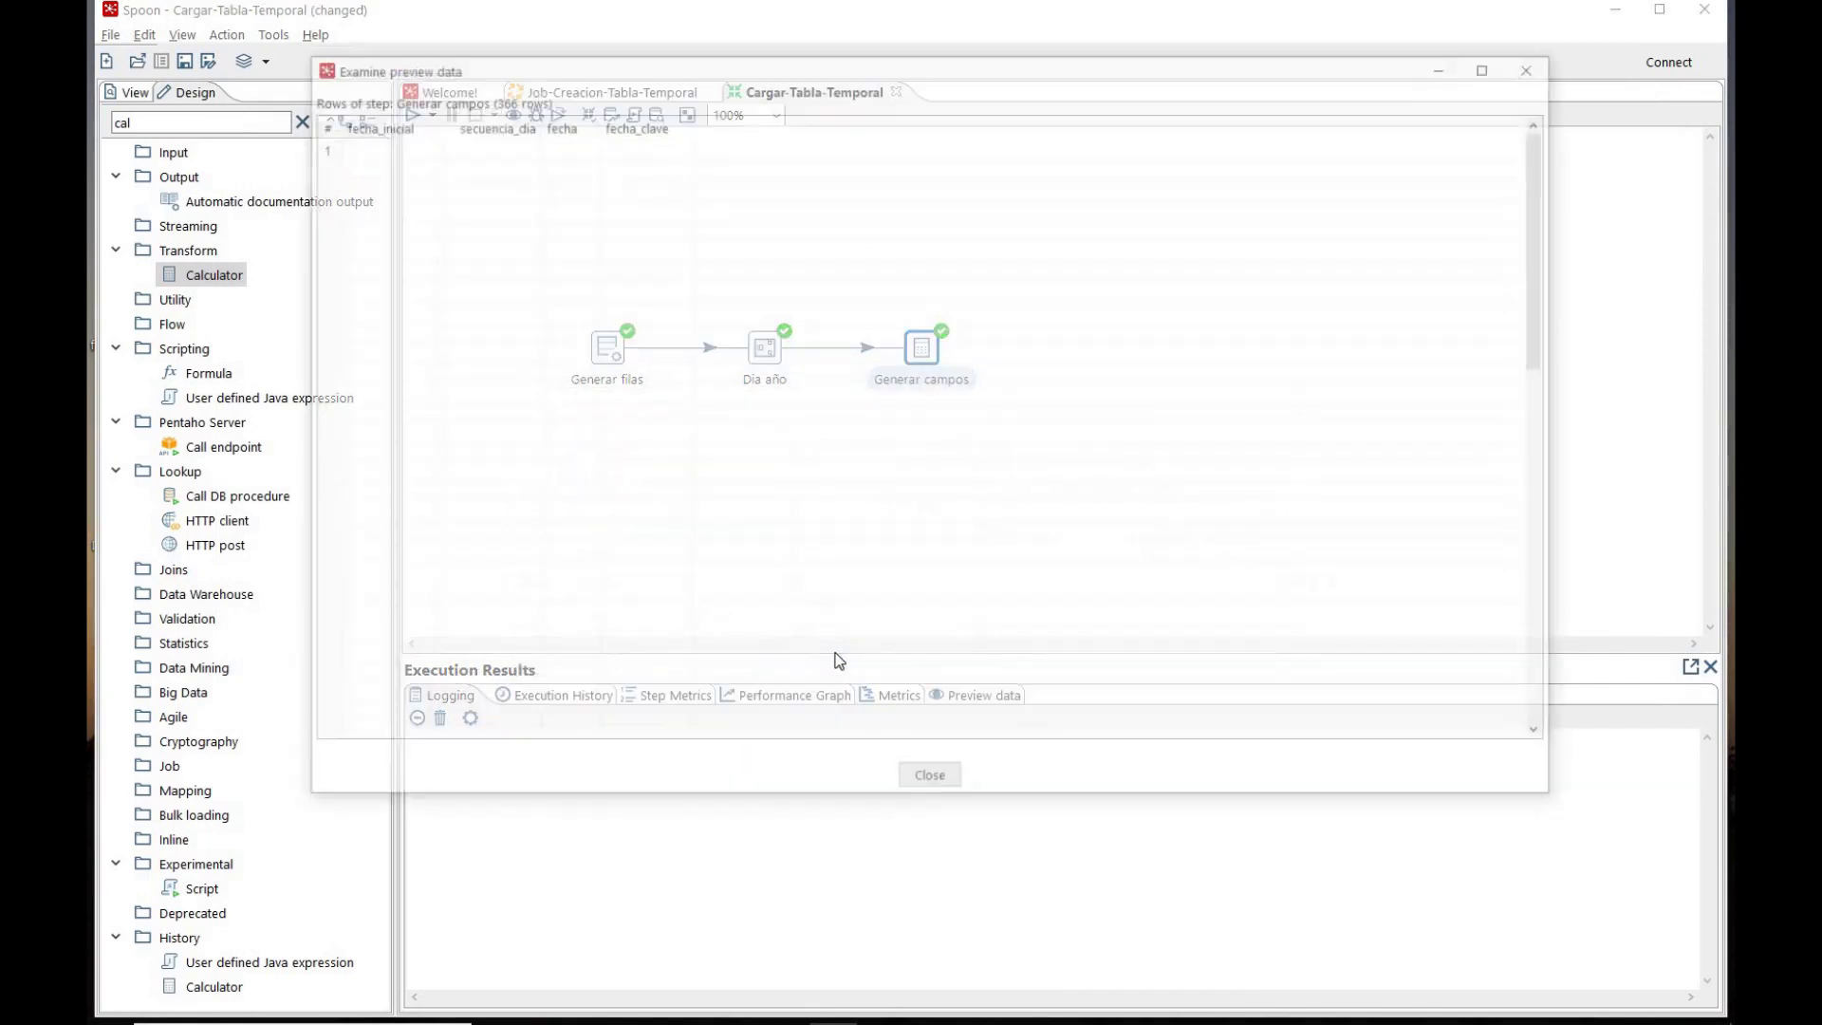
click(679, 371)
key(Up)
key(Down)
key(Down)
key(Down)
key(Down)
key(Down)
key(Down)
key(Down)
key(Down)
key(Down)
key(Down)
key(Down)
key(Down)
key(Down)
key(Down)
key(Down)
key(Down)
key(Down)
key(Down)
key(Down)
key(Down)
key(Up)
key(Up)
key(Up)
key(Up)
key(Up)
key(Up)
key(Up)
key(Up)
key(Up)
key(Up)
key(Up)
key(Up)
key(Up)
key(Up)
key(Up)
key(Up)
key(Up)
key(Up)
key(Up)
key(Up)
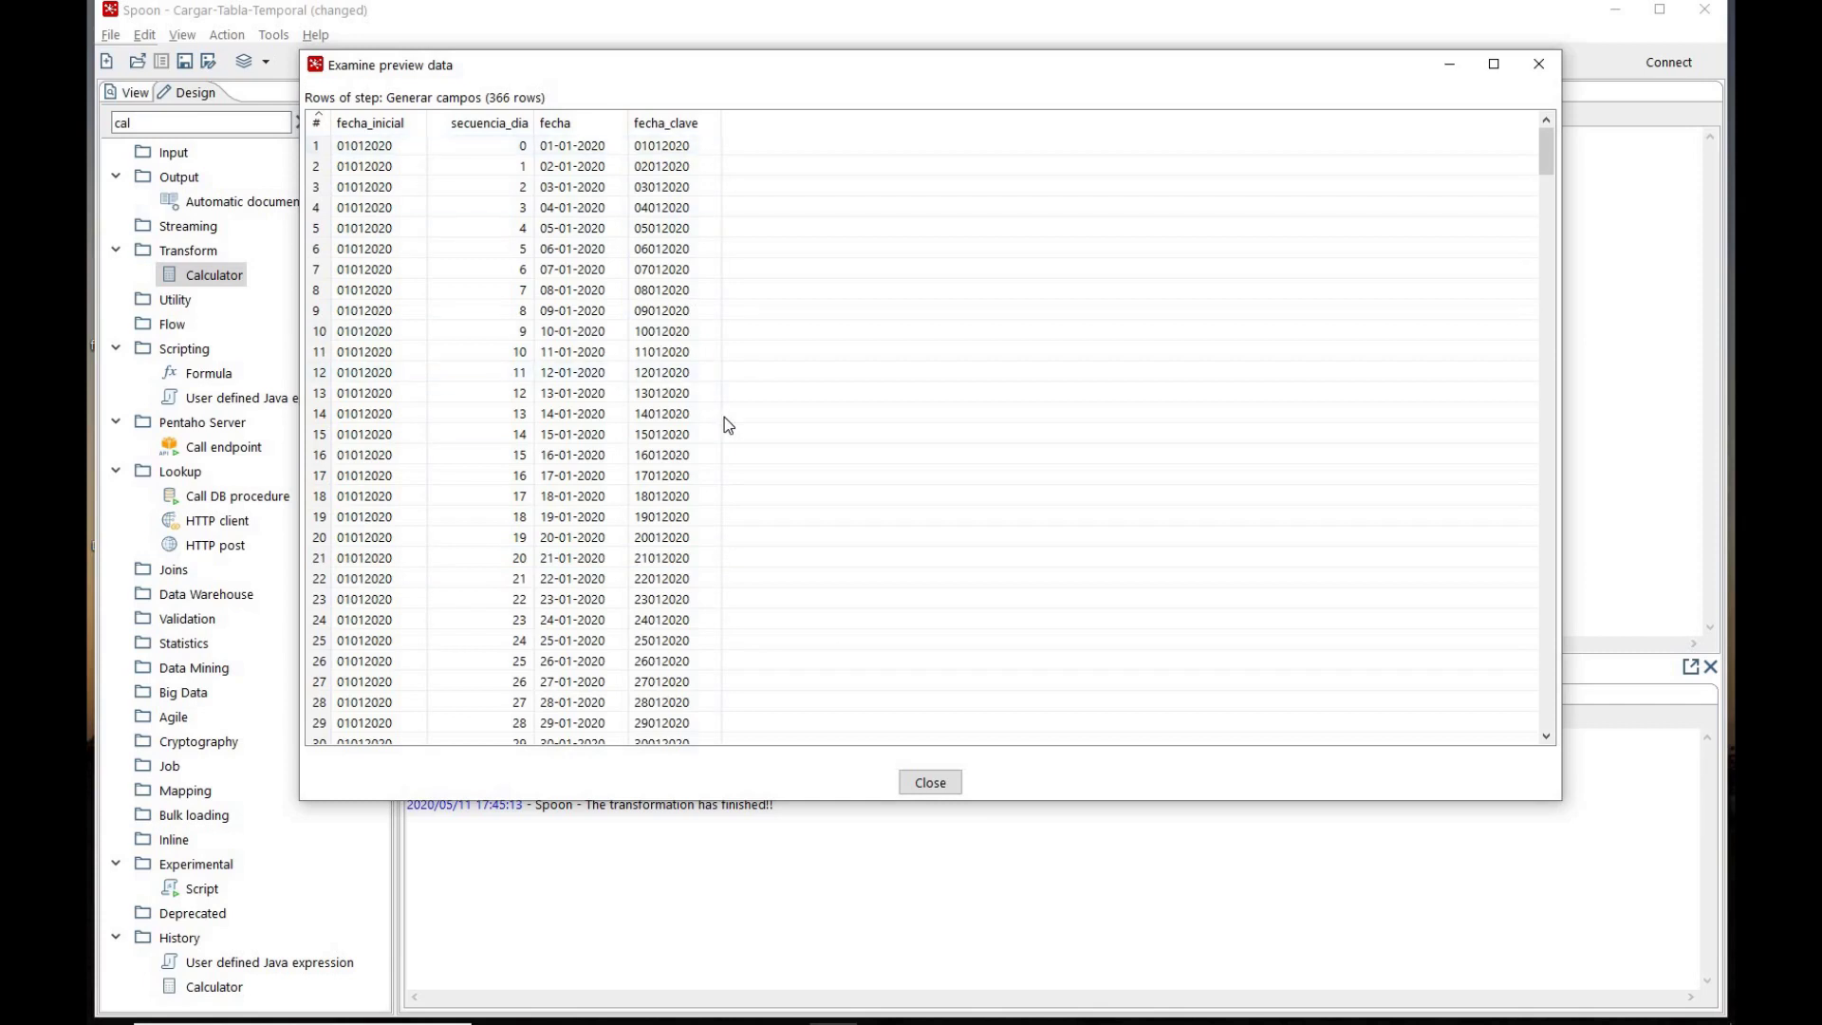
click(931, 785)
click(304, 155)
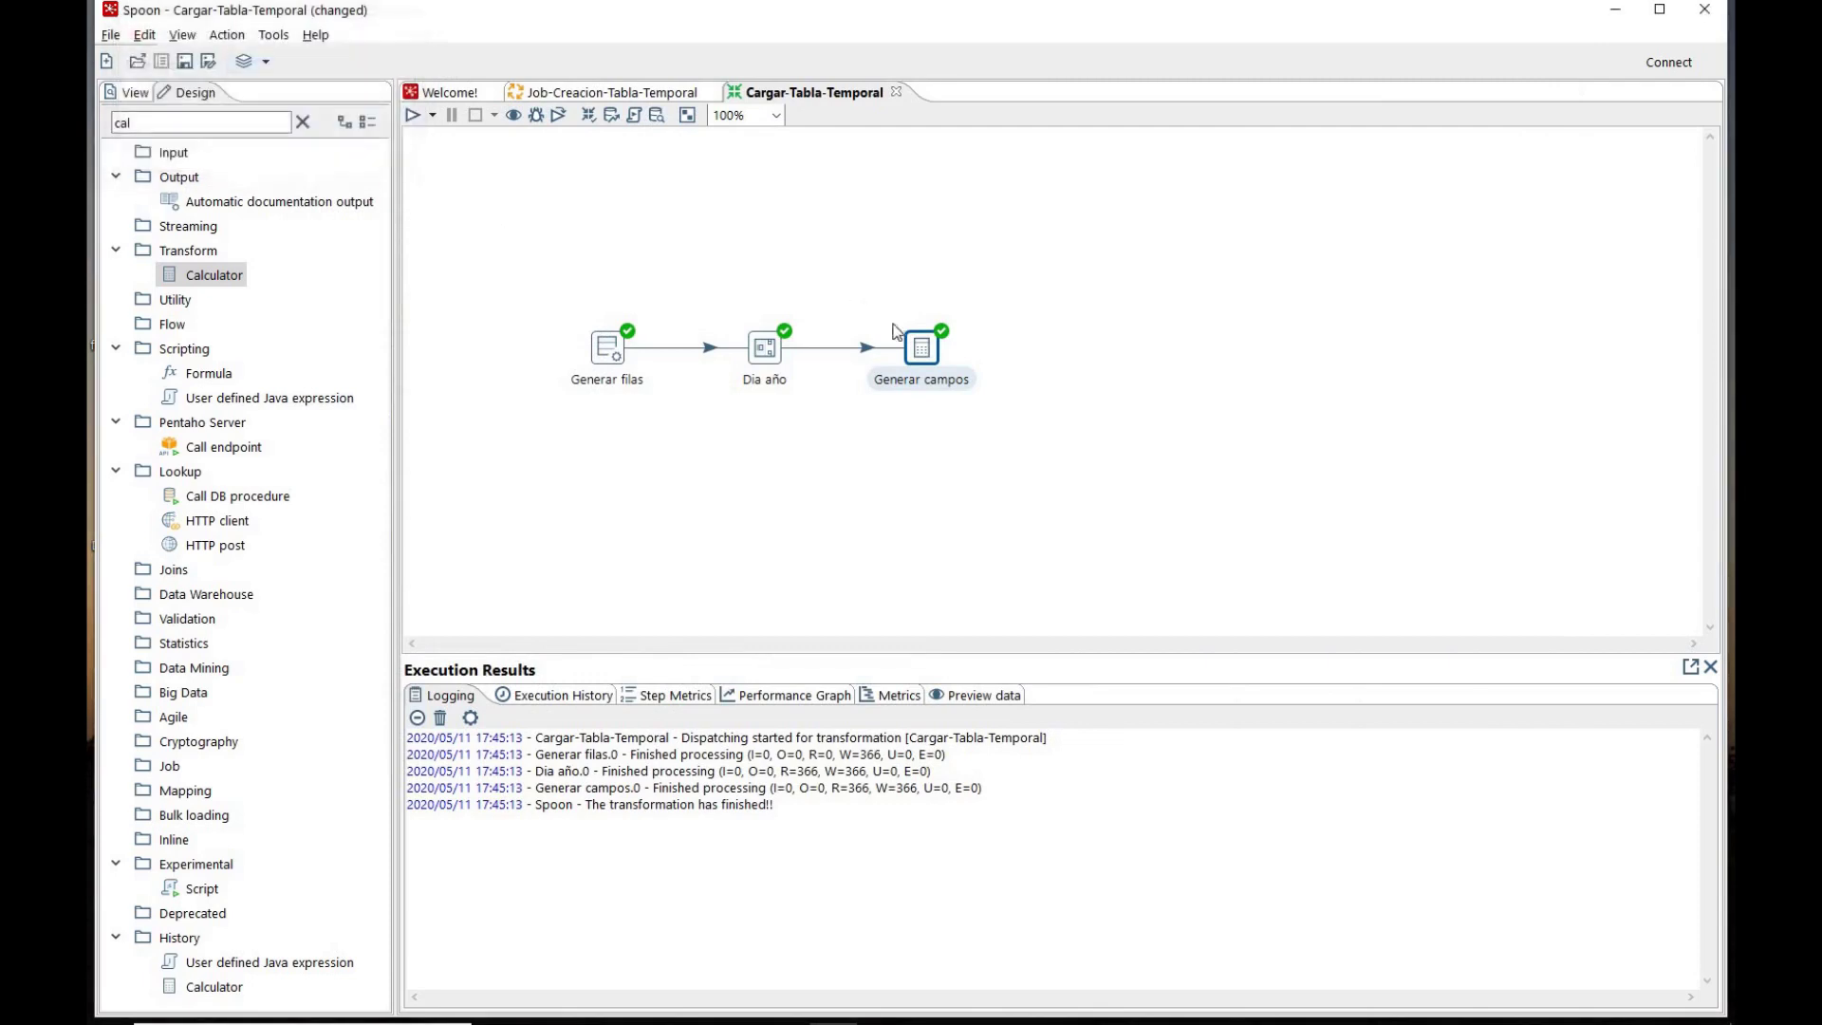
Step: Reopen the Generar campos settings and accept the list of calculated date fields, including año through dia_semana
double_click(918, 351)
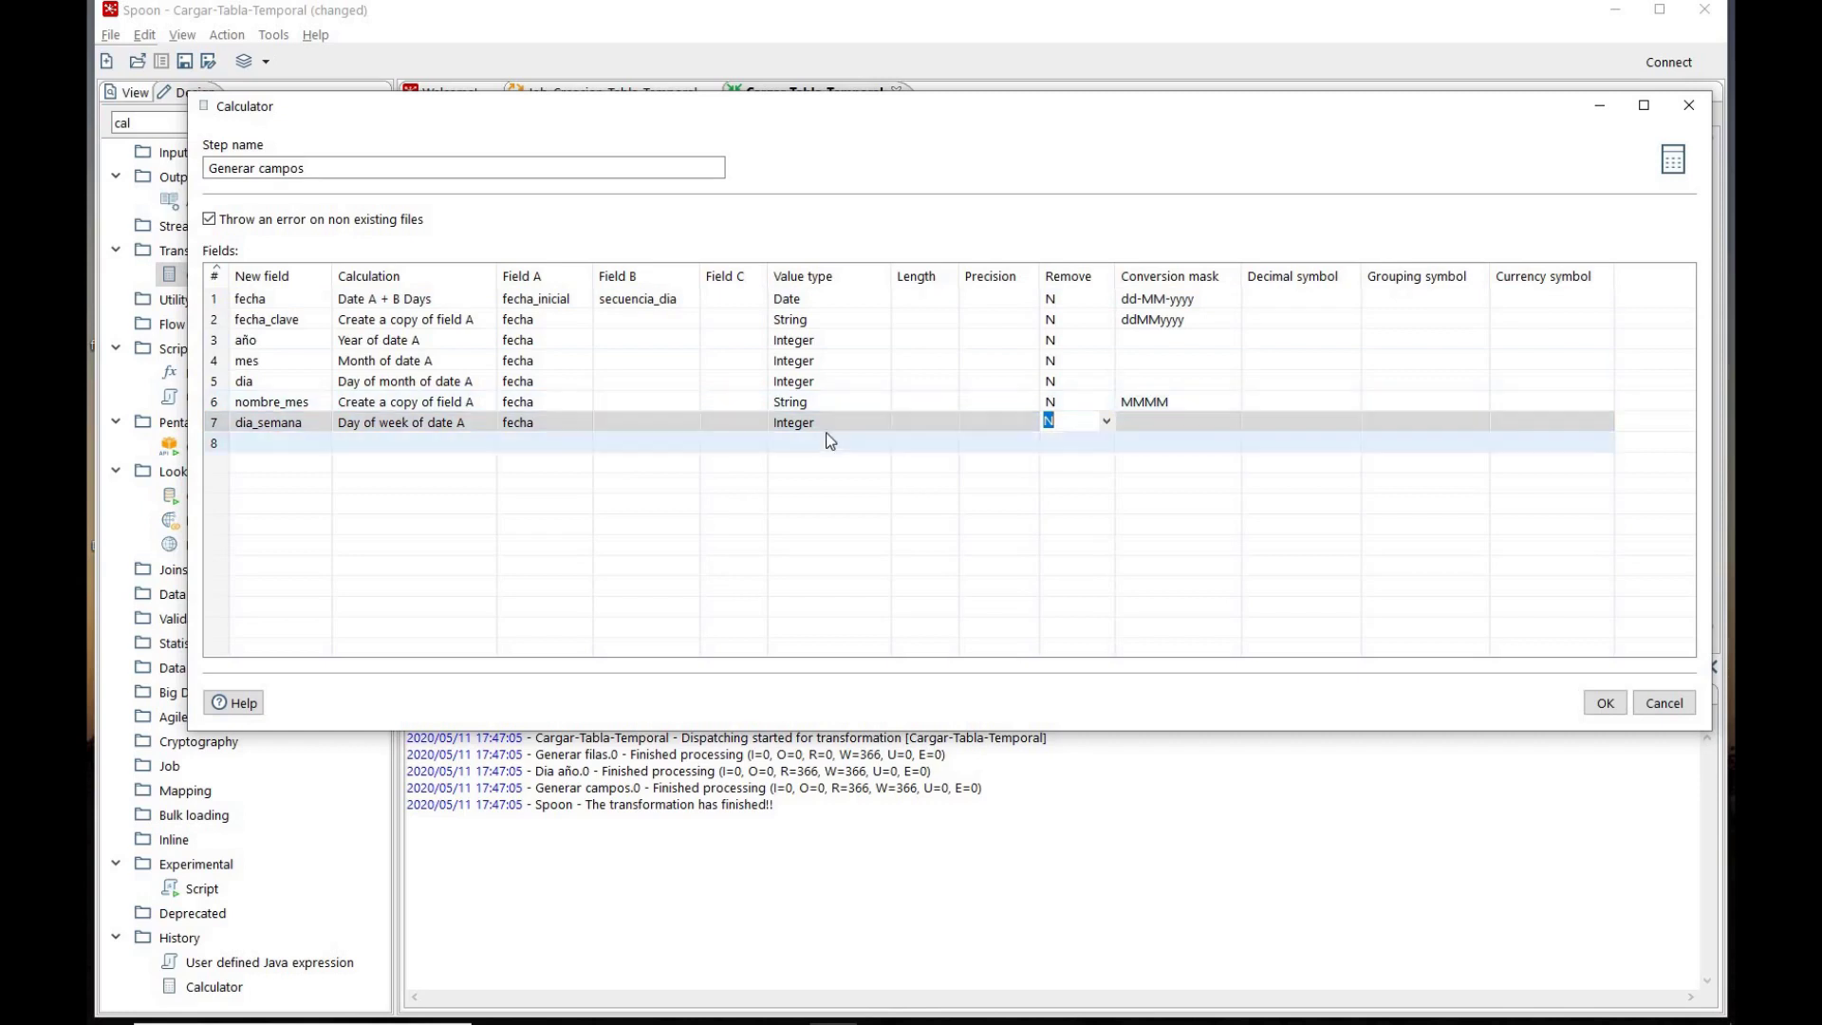
click(774, 442)
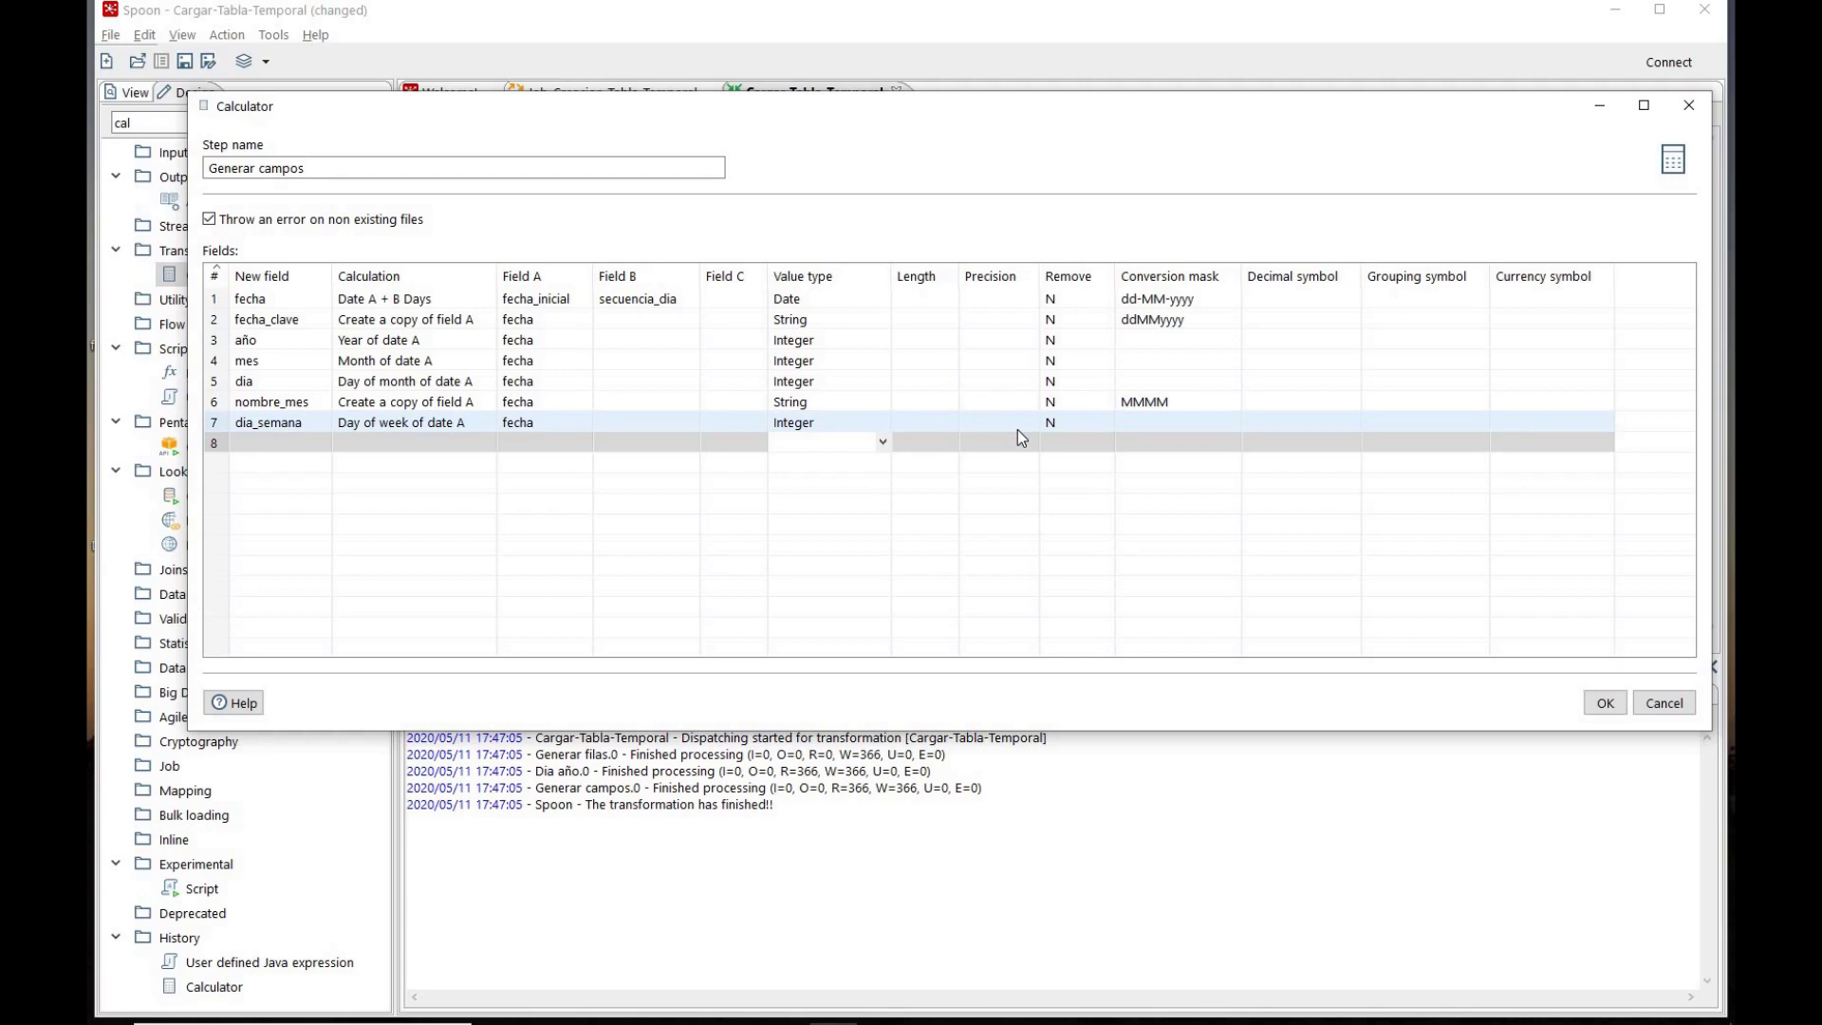
click(1602, 702)
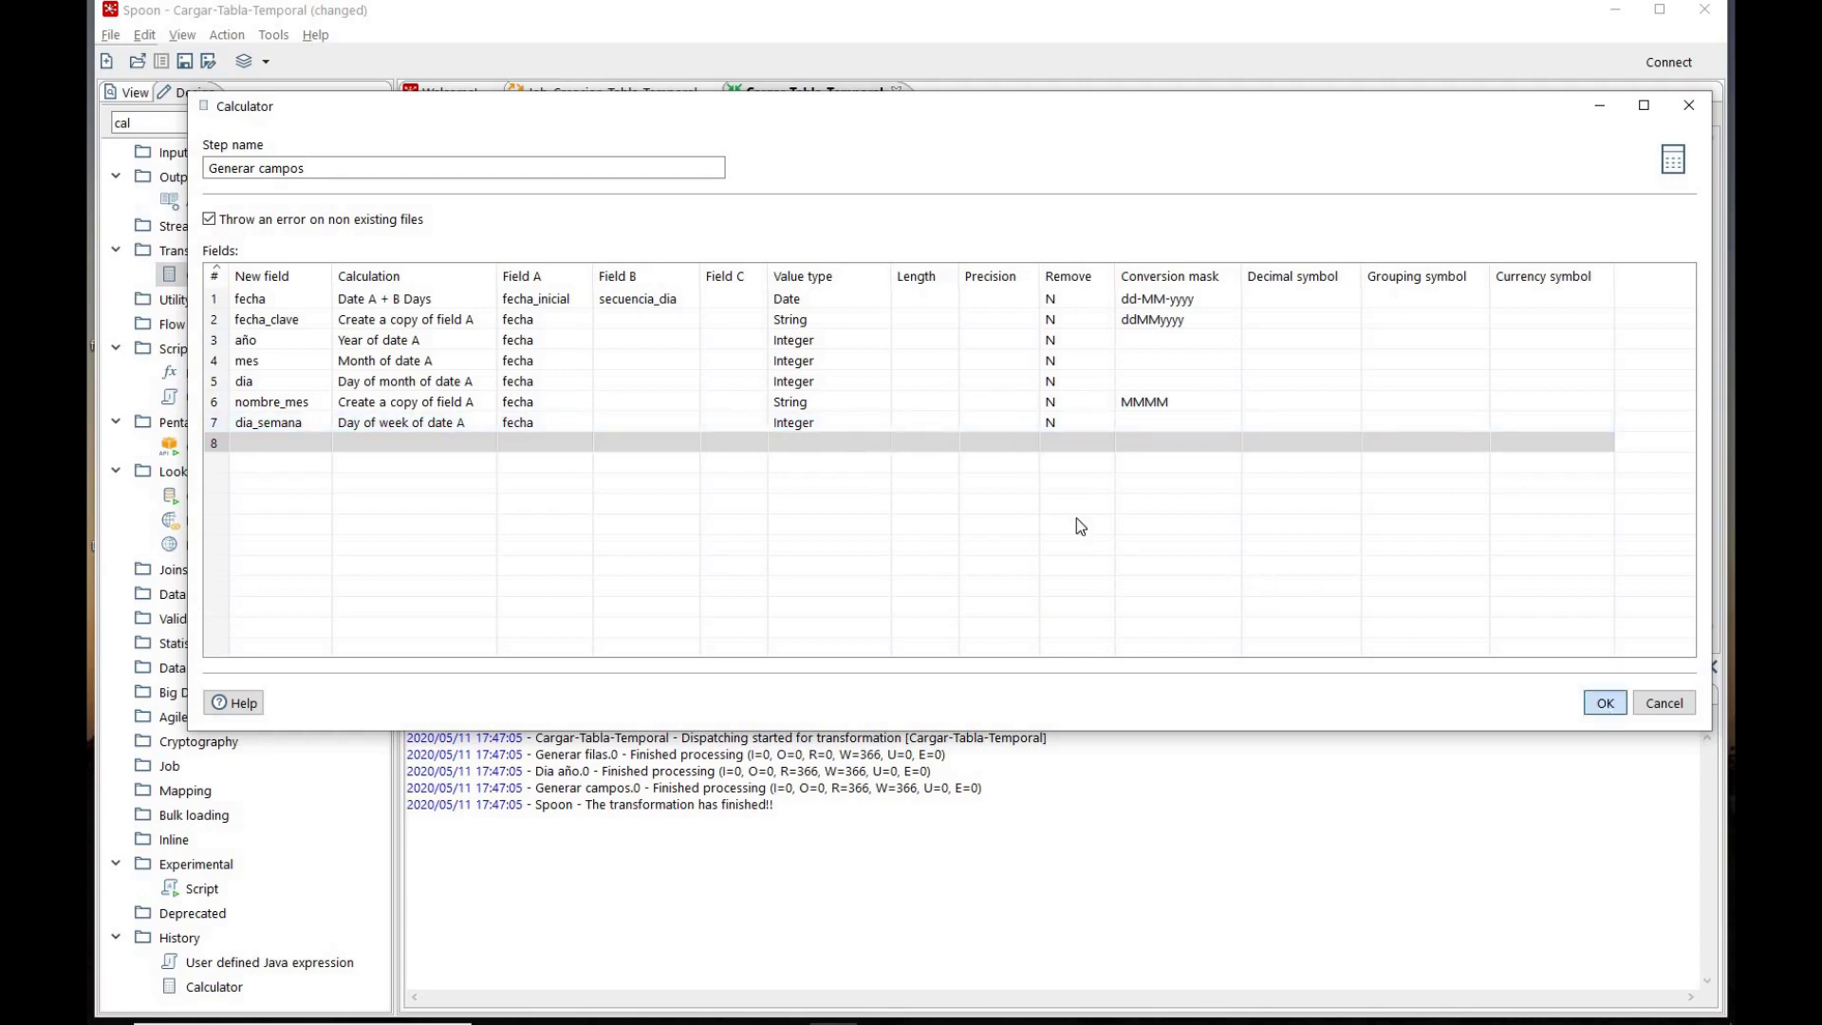
Step: Preview the Generar campos rows again, check the año, mes, dia, nombre_mes and dia_semana columns and close the results
right_click(924, 350)
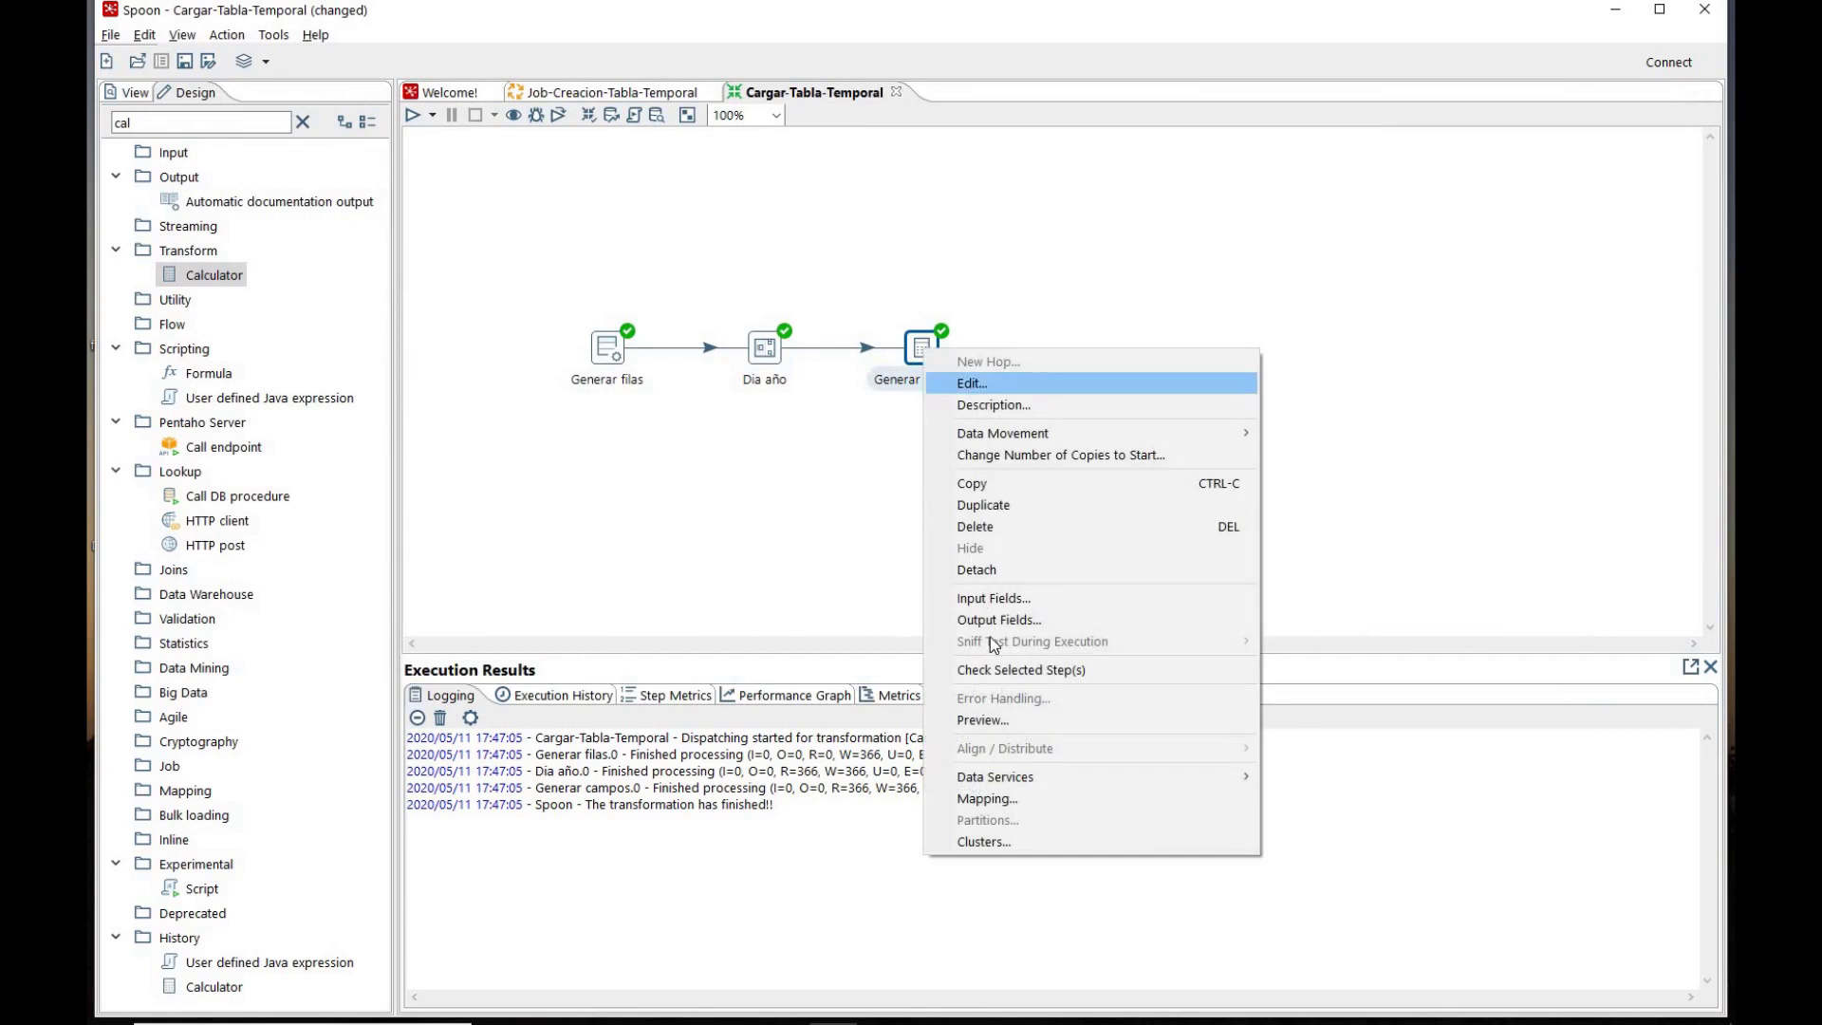
click(983, 721)
click(823, 662)
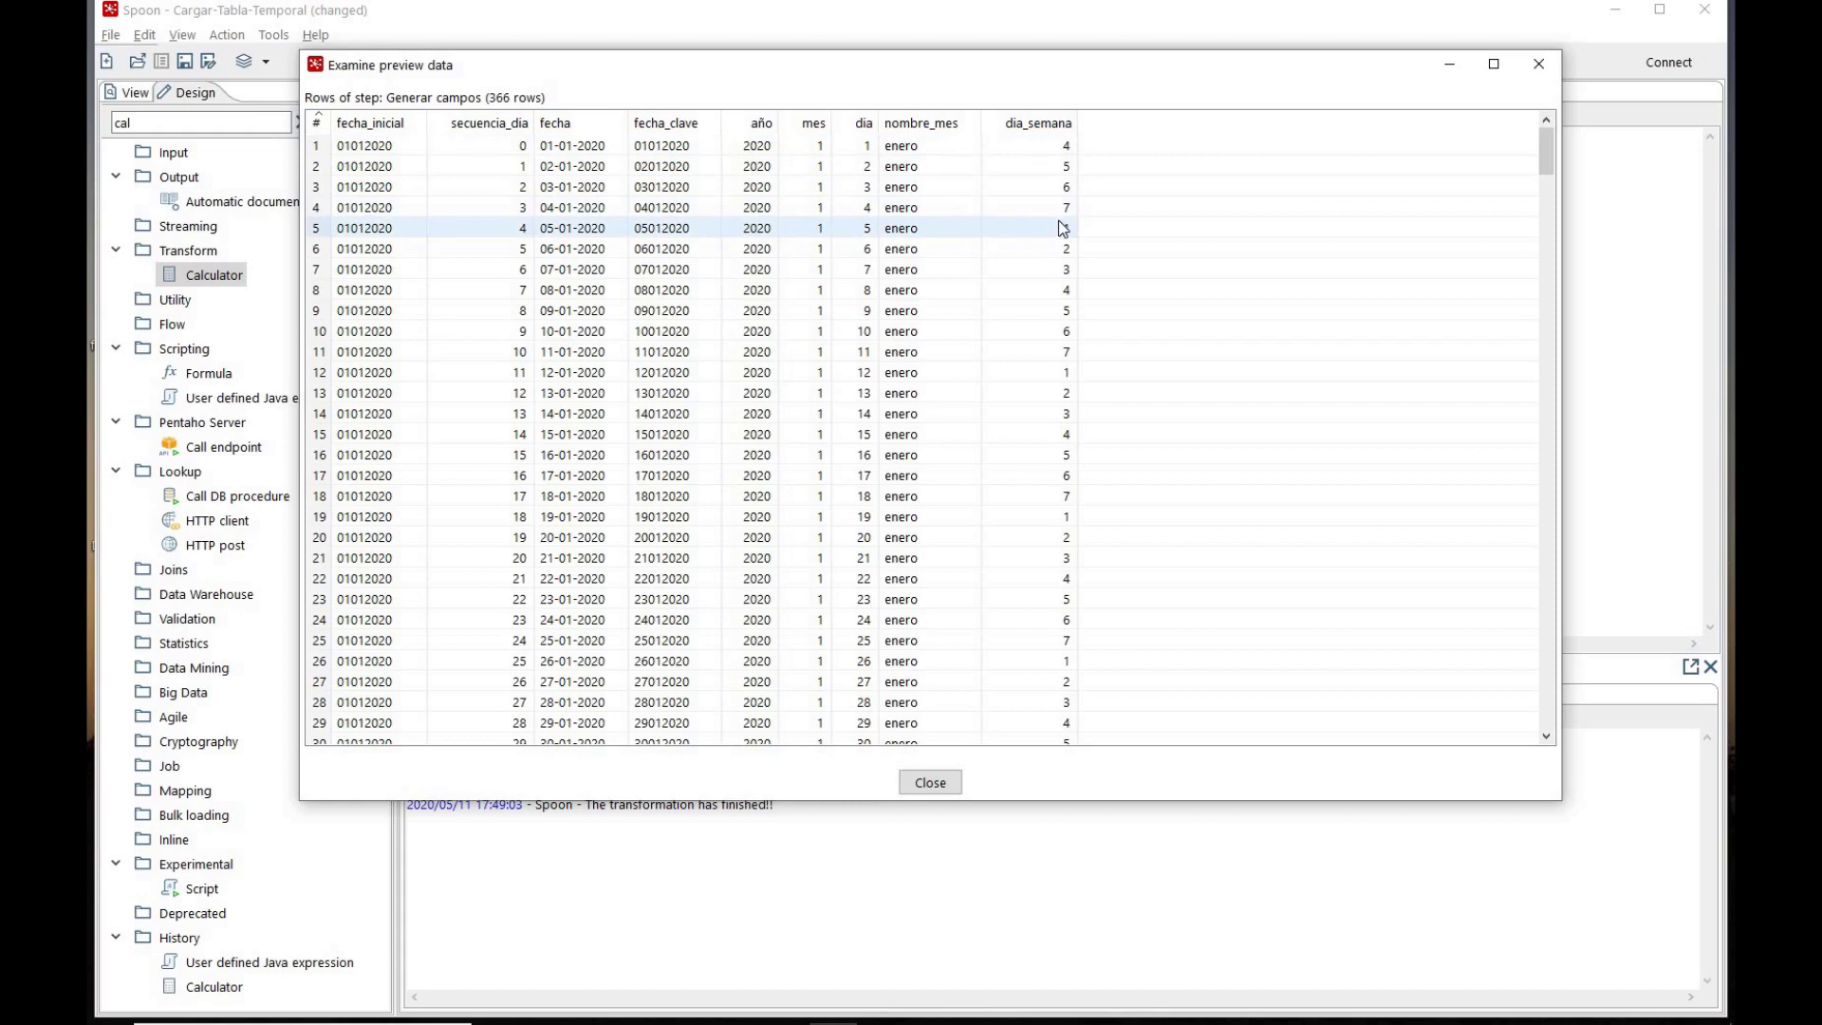
click(932, 783)
click(305, 157)
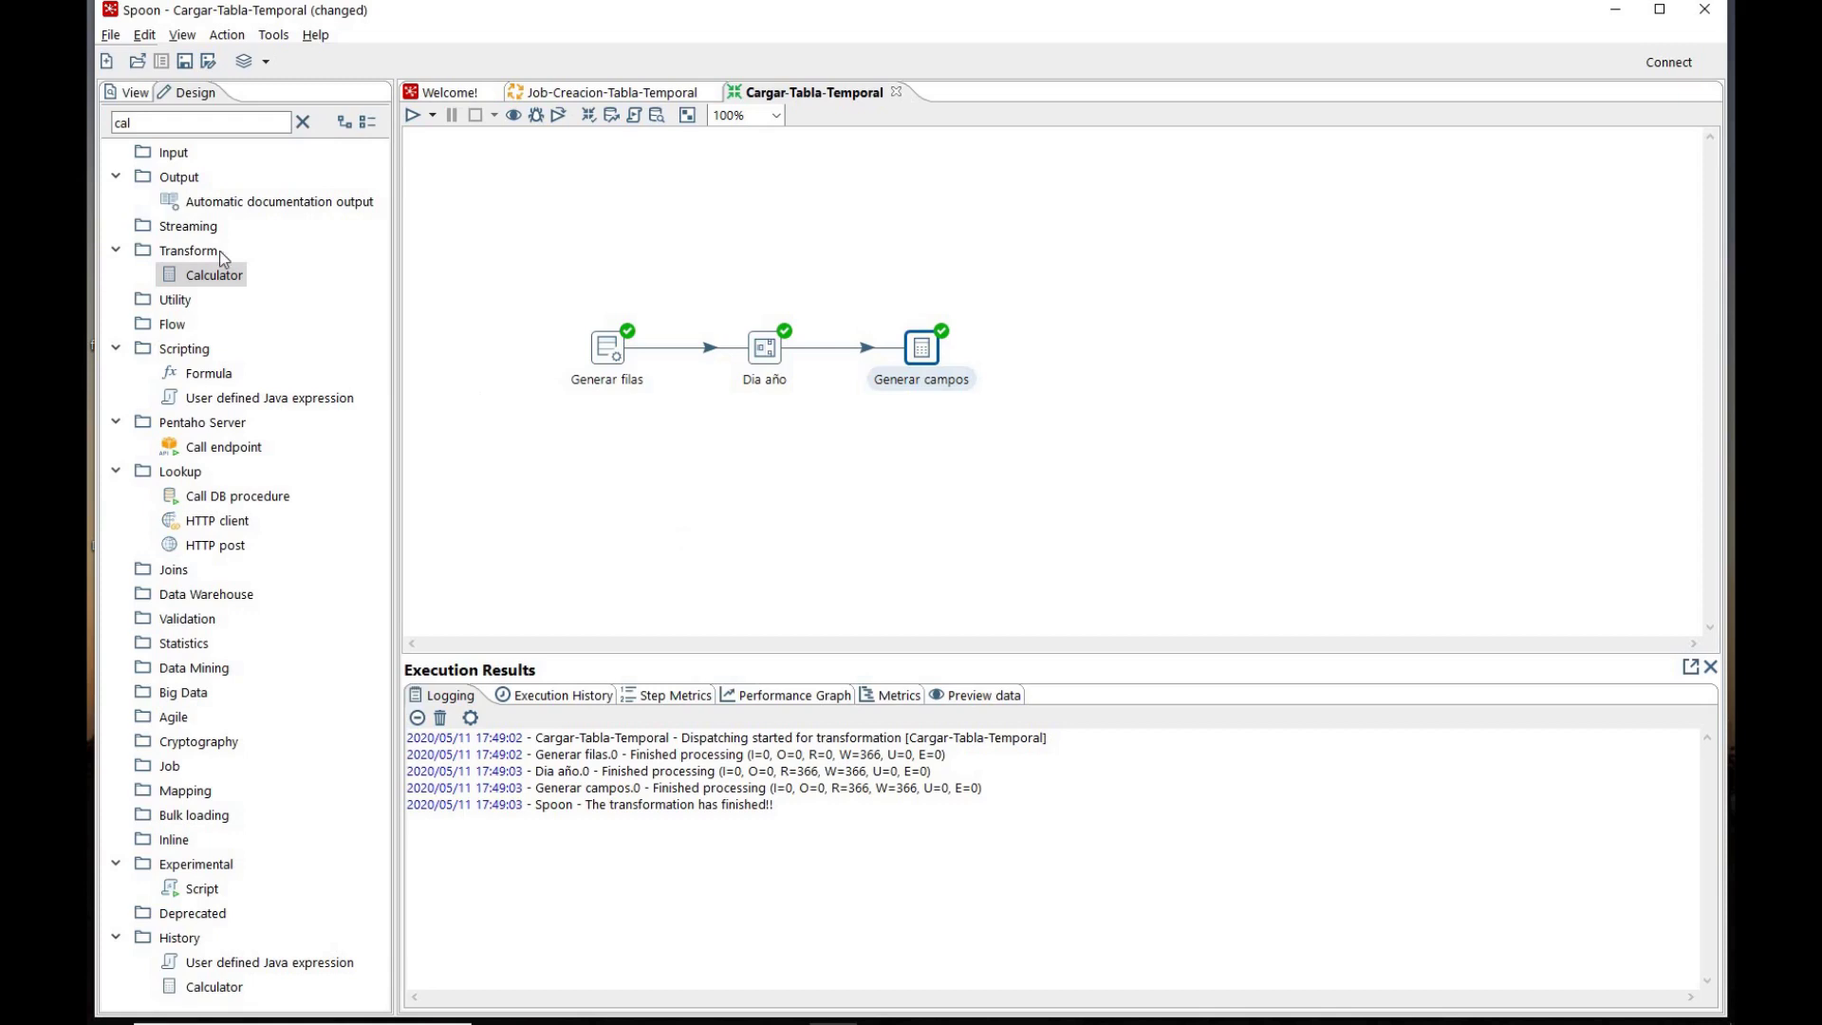
Step: Clear the step search, add a Table output step after Generar campos and connect Generar campos to it
drag(190, 131, 112, 101)
key(BackSpace)
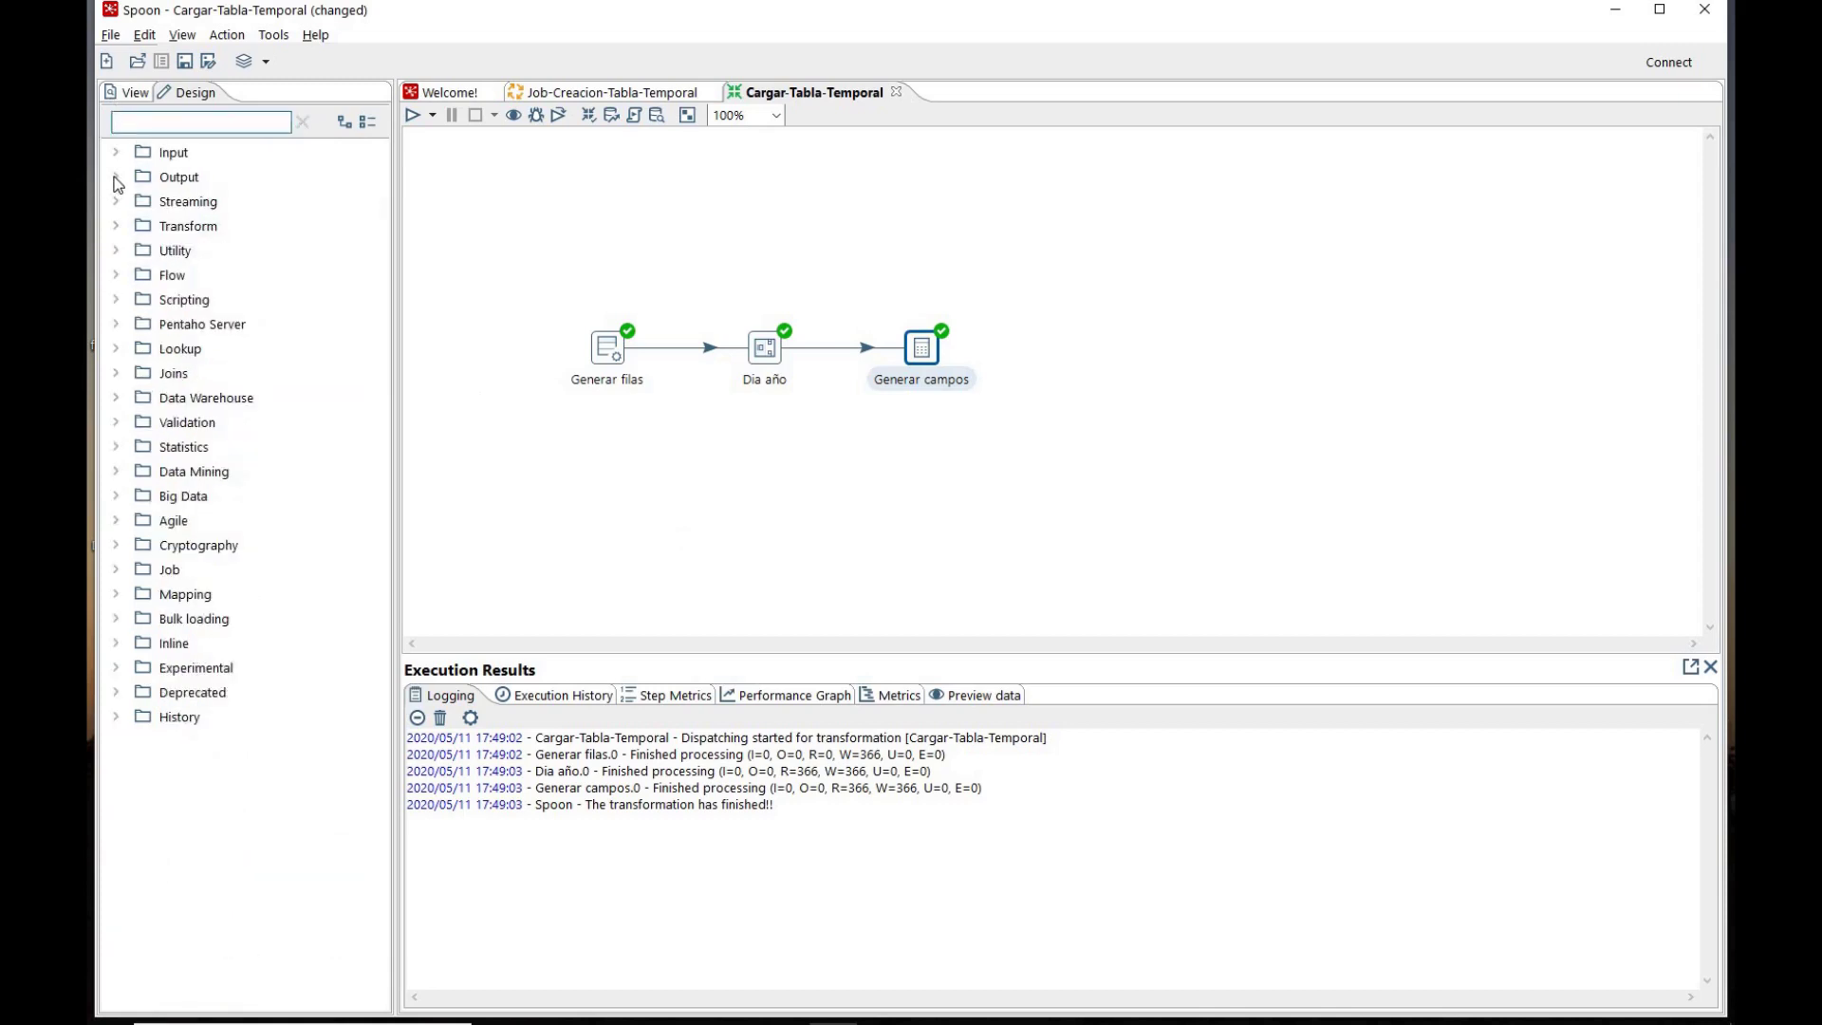
drag(237, 668, 1062, 349)
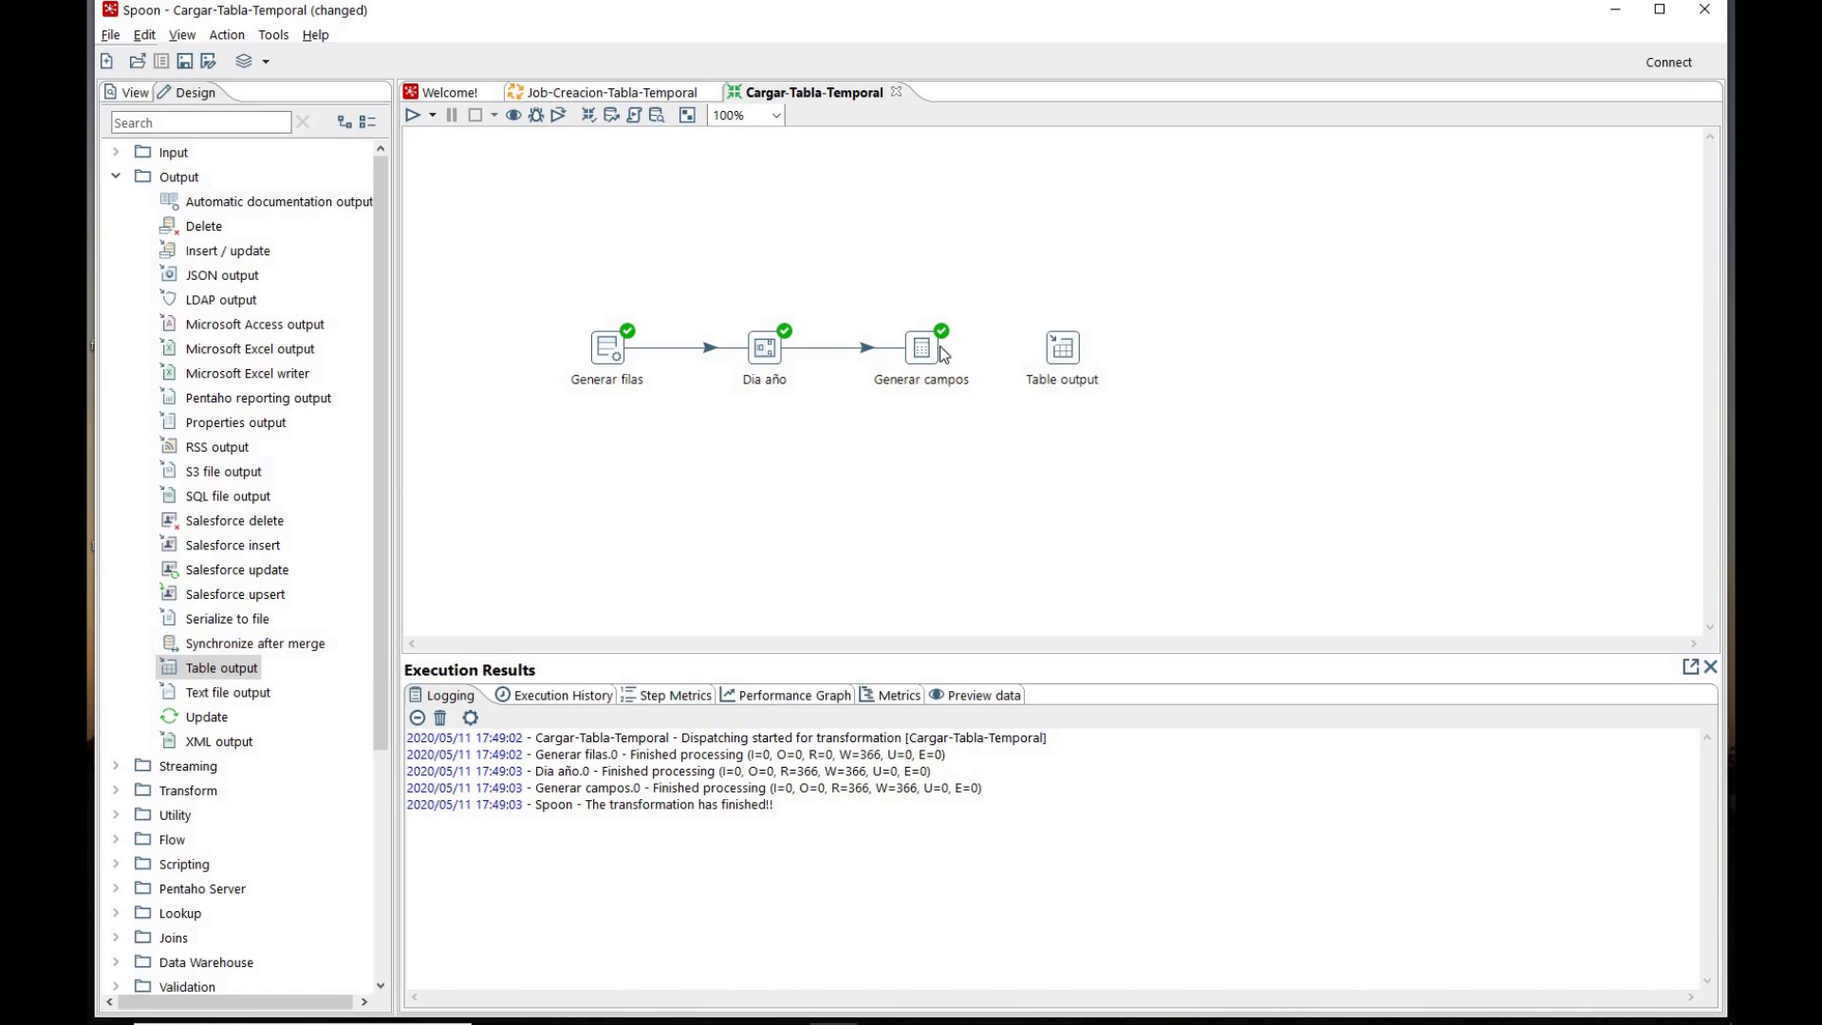
drag(940, 354, 1065, 361)
Step: Rename the Table output step to Cargar tabla temporal and choose Conexion prueba as its connection
double_click(1064, 353)
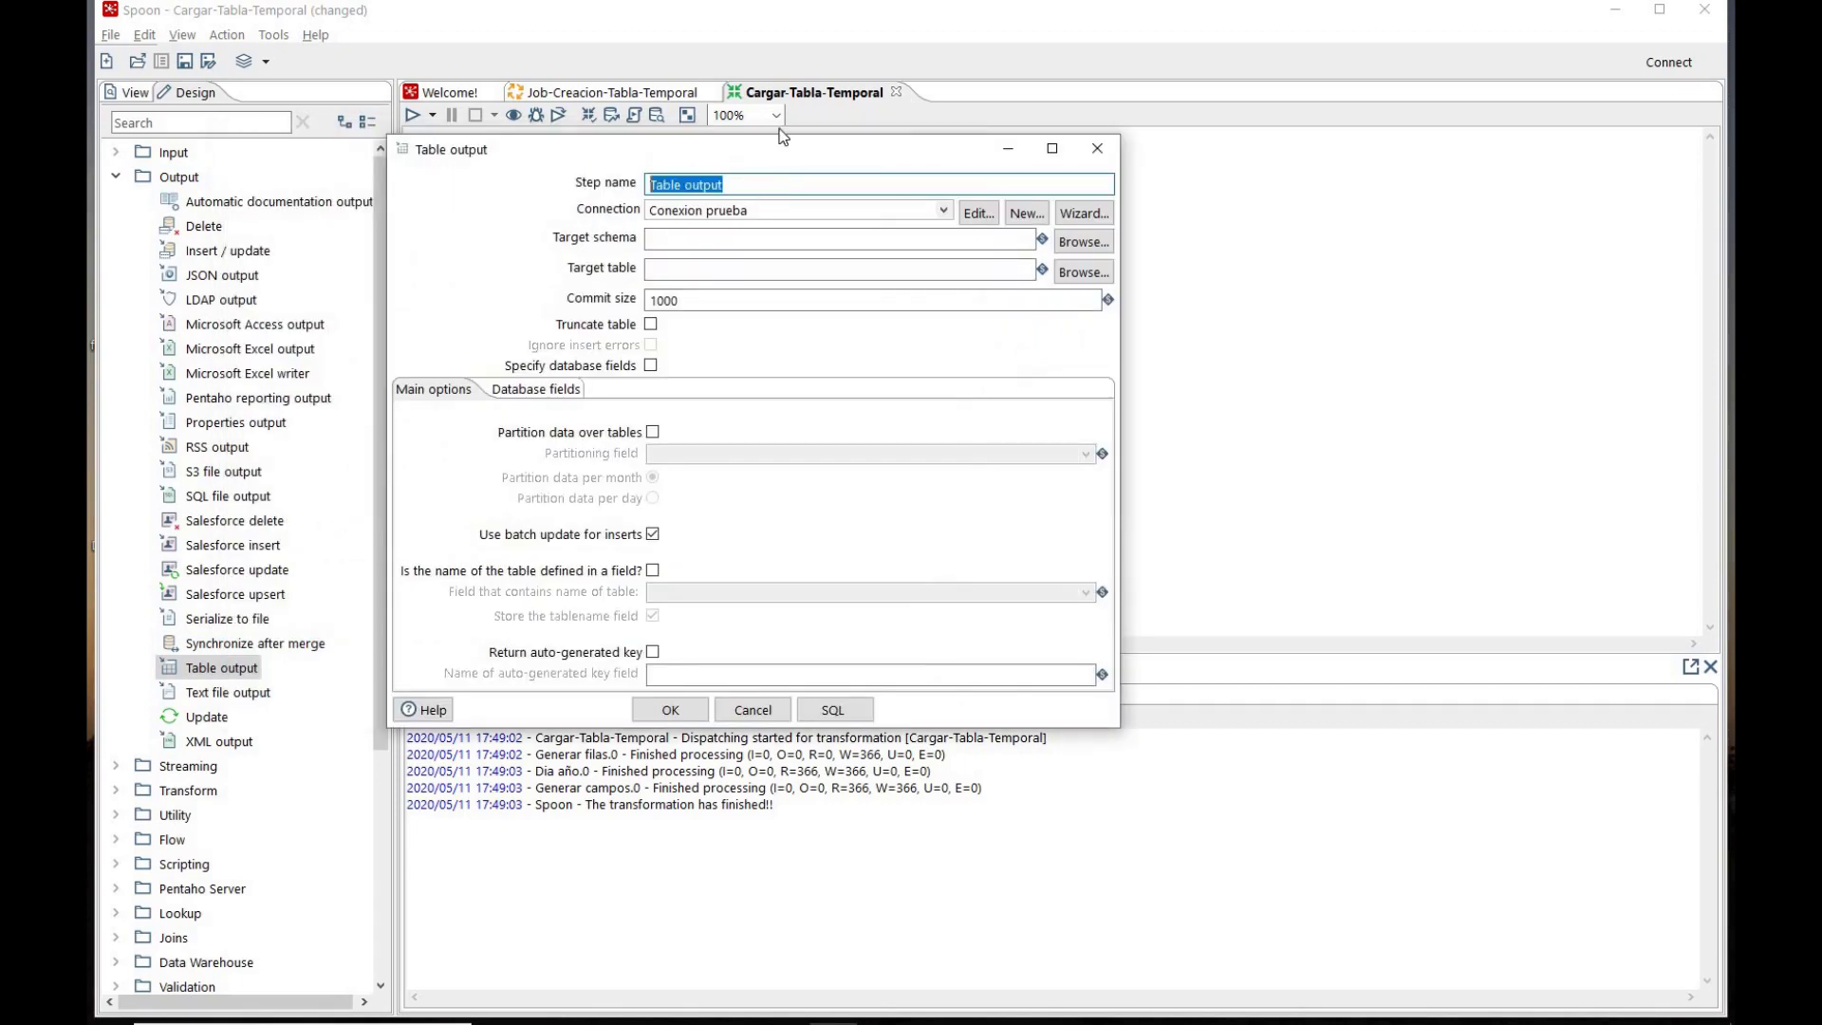
text(arg)
key(BackSpace)
key(BackSpace)
key(BackSpace)
key(BackSpace)
key(BackSpace)
text(Cargar tabla temporal)
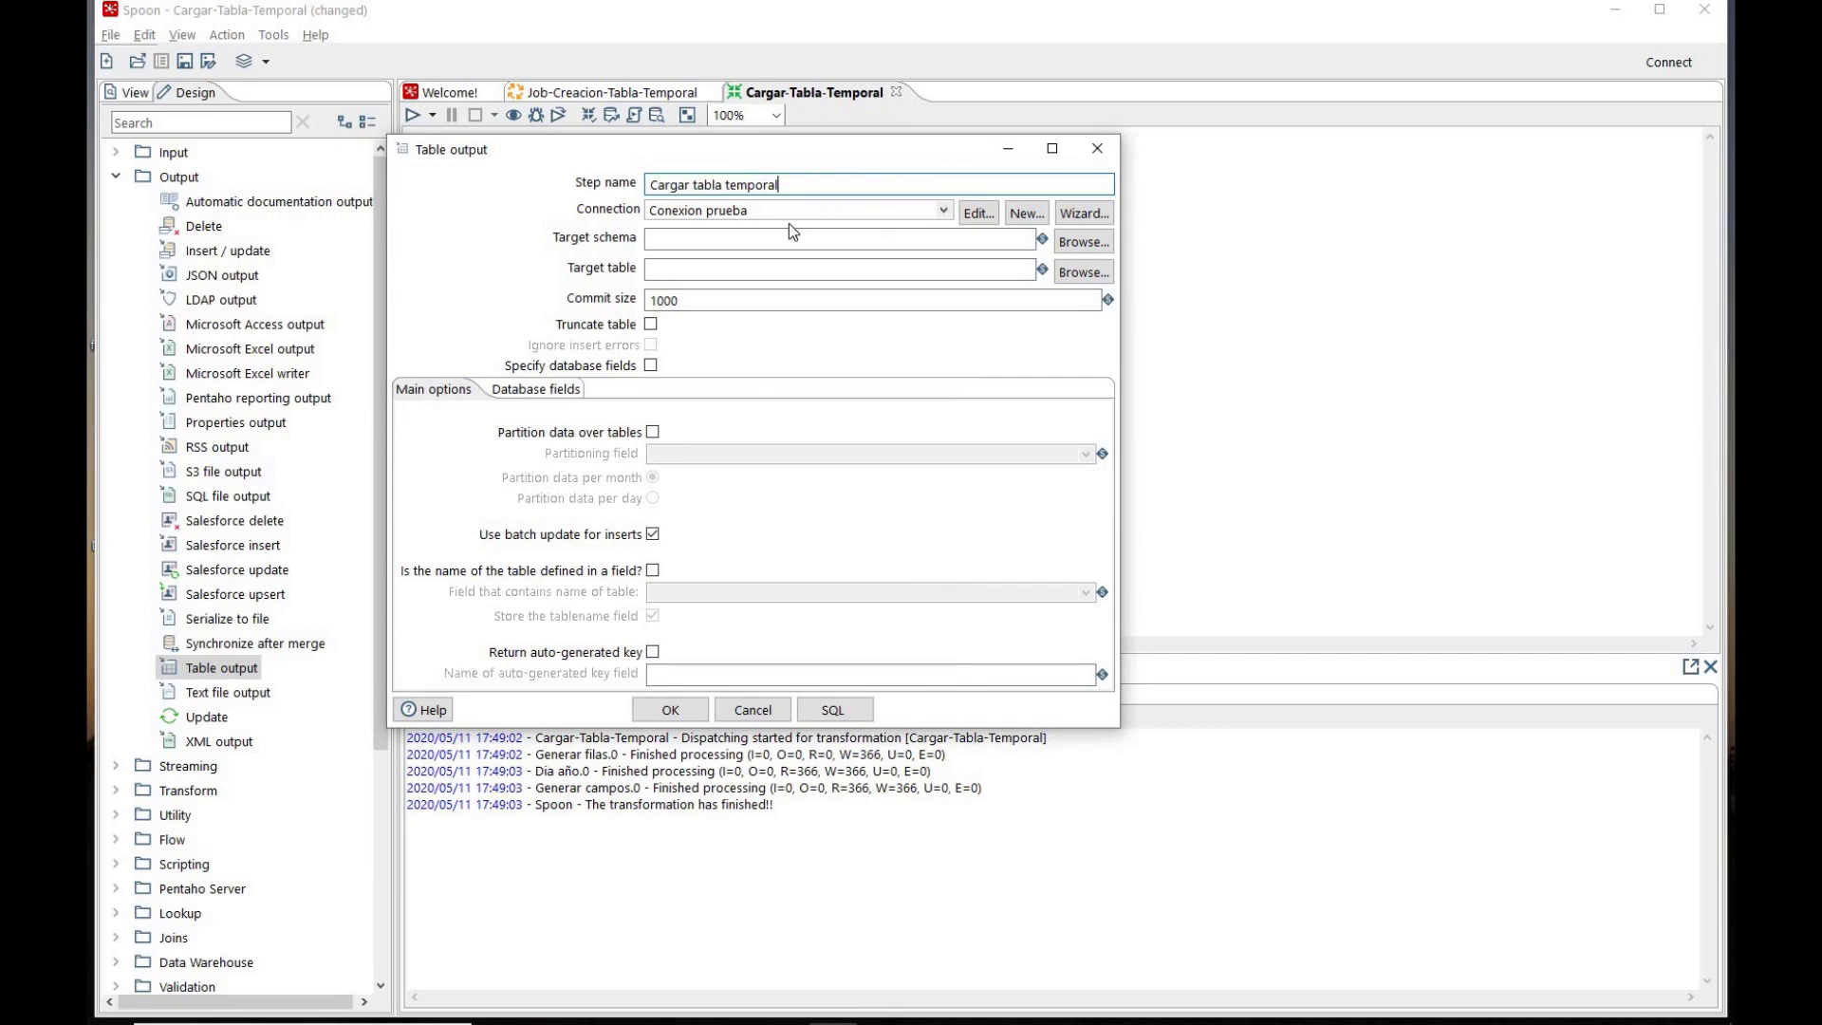
click(943, 210)
click(854, 229)
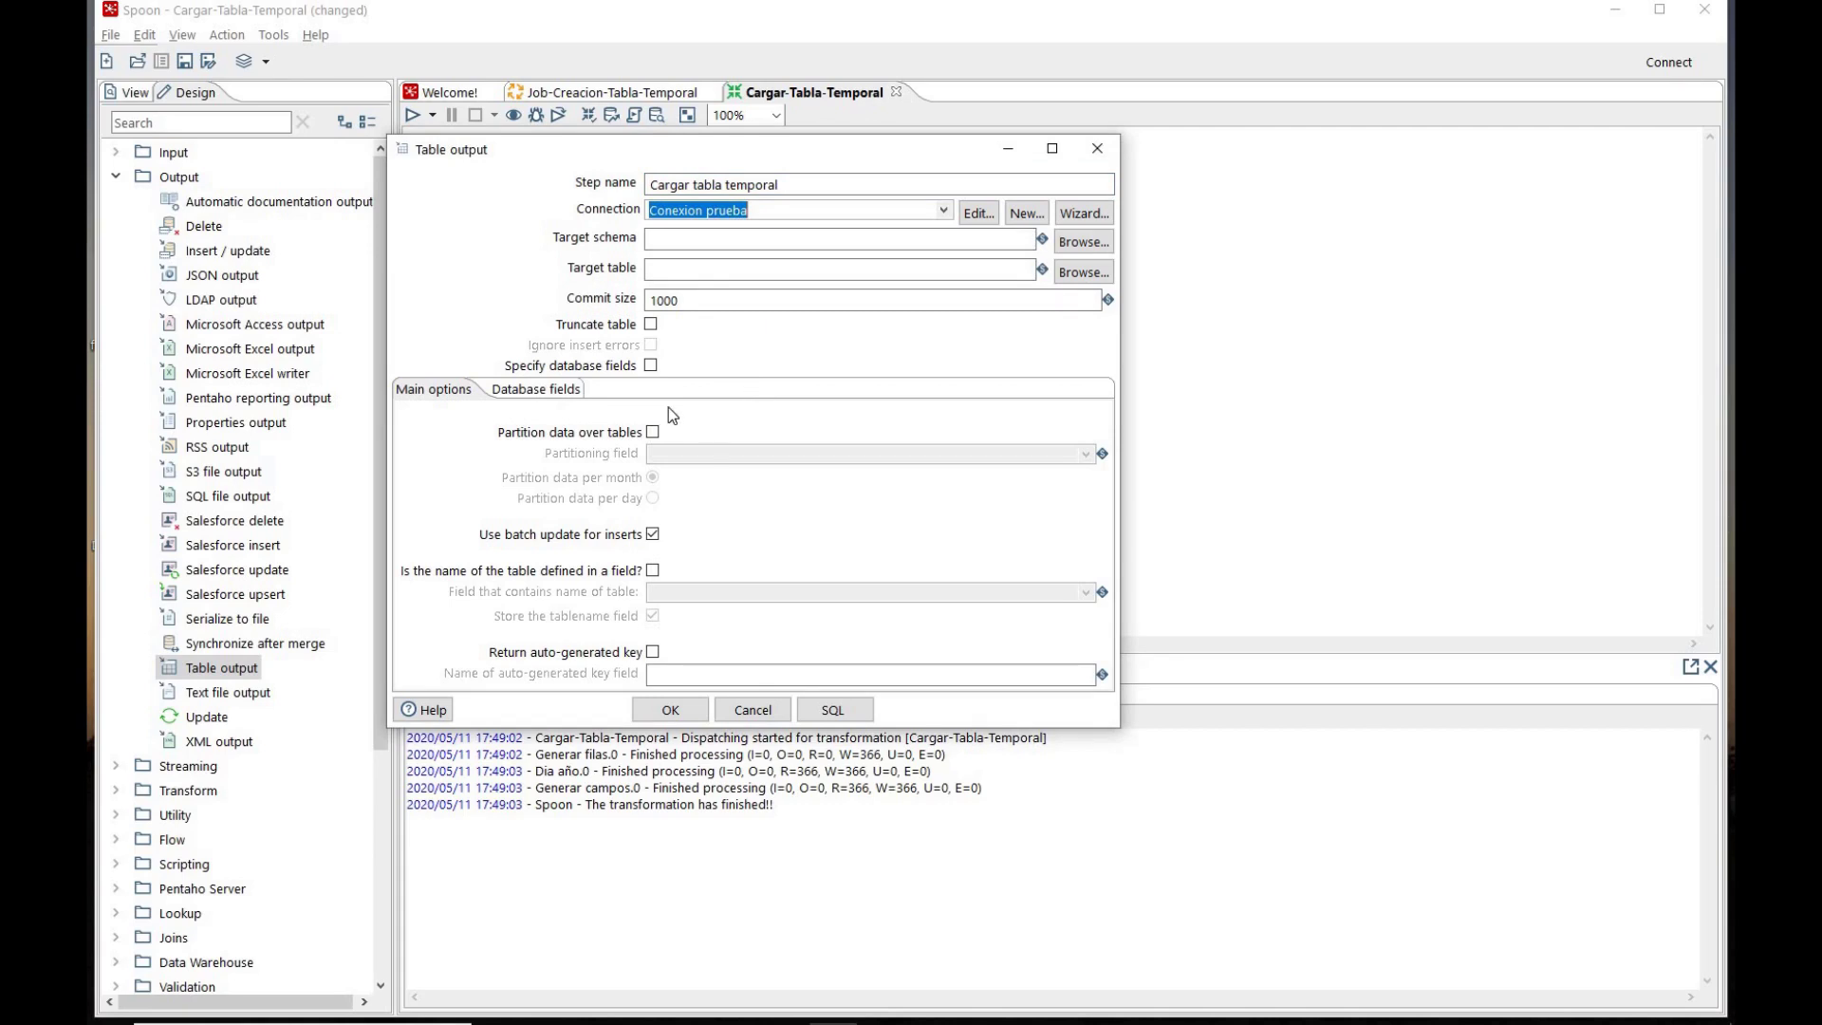
Step: Enable specifying the database fields for the table output and try to enter the field mapping
click(555, 390)
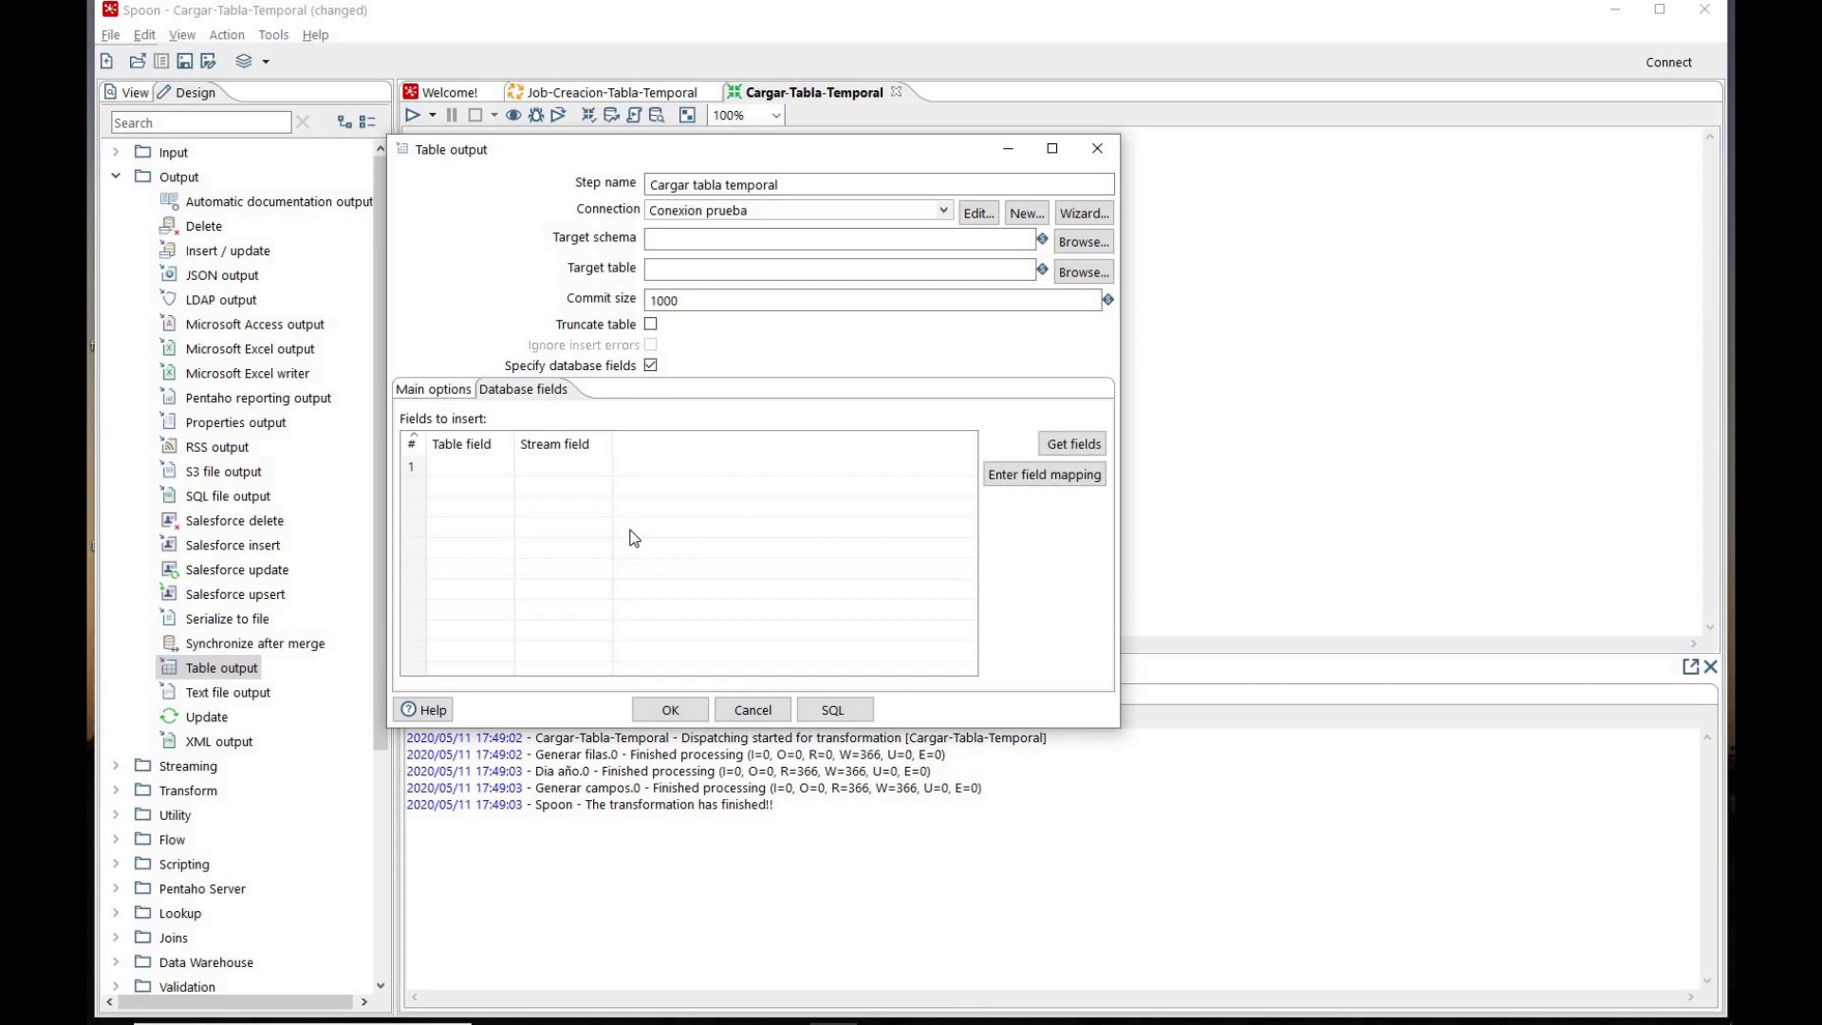
click(988, 474)
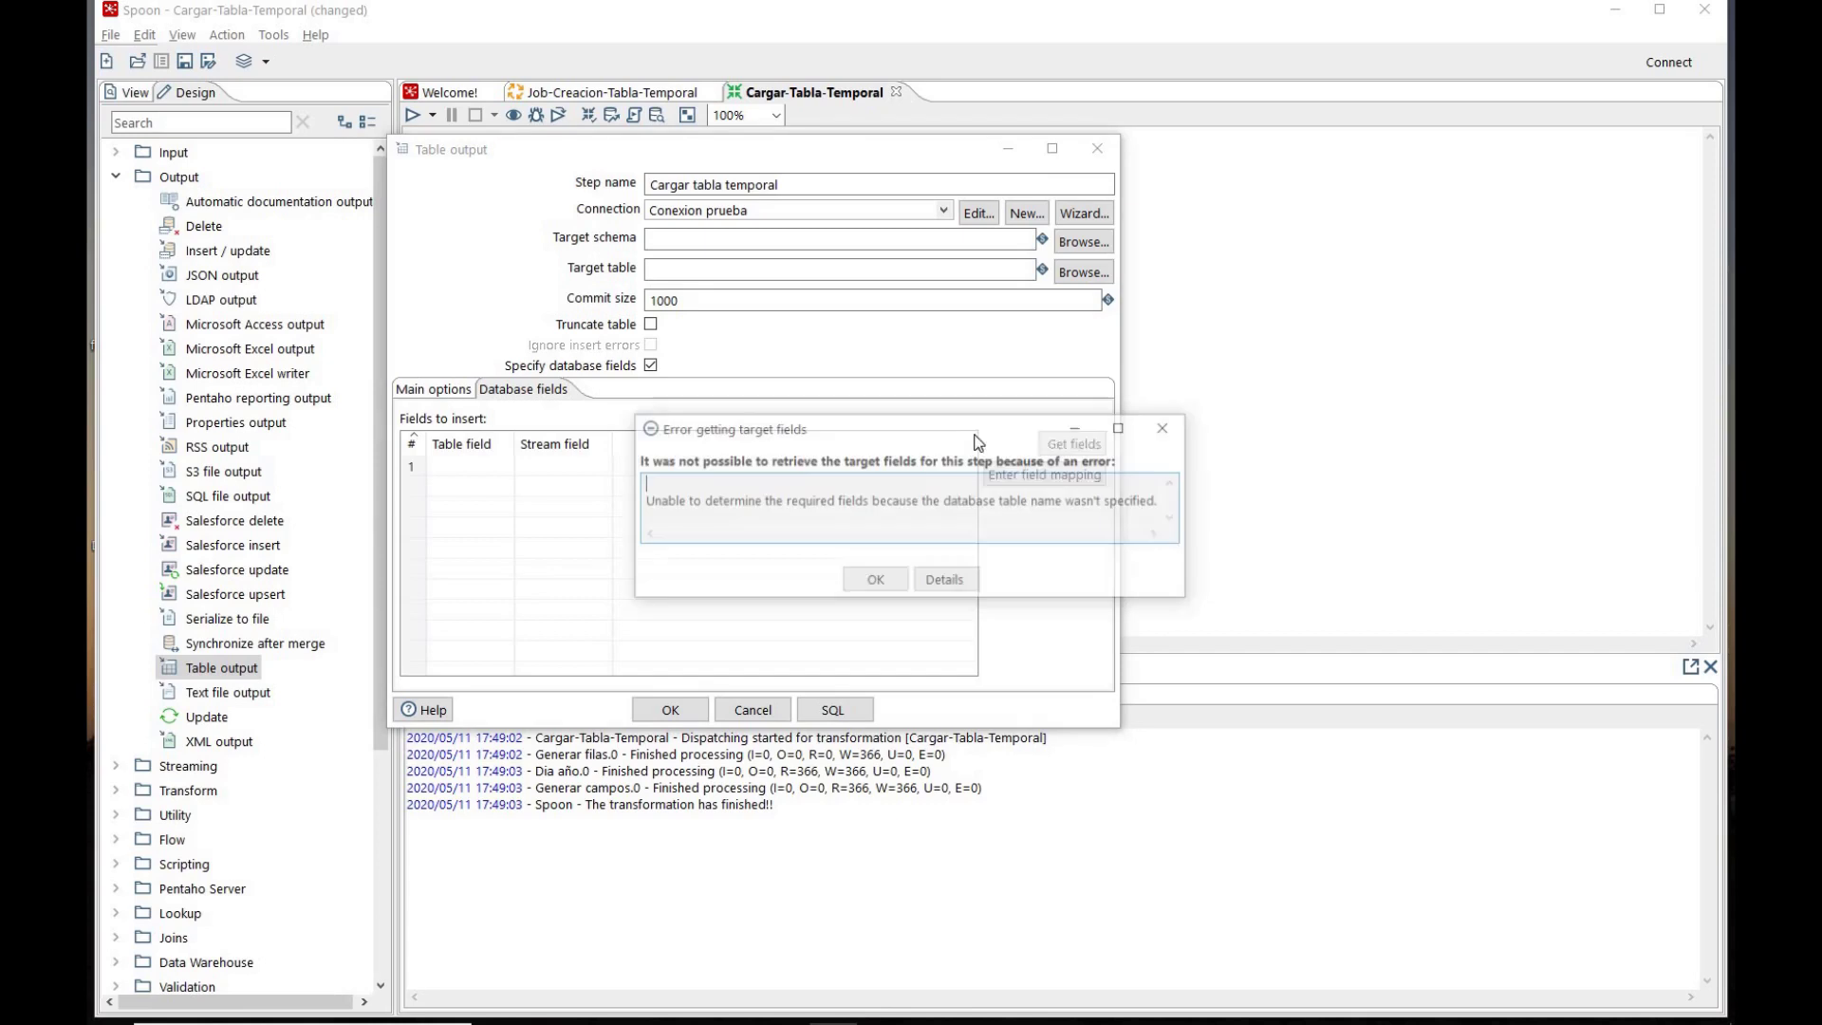
click(876, 582)
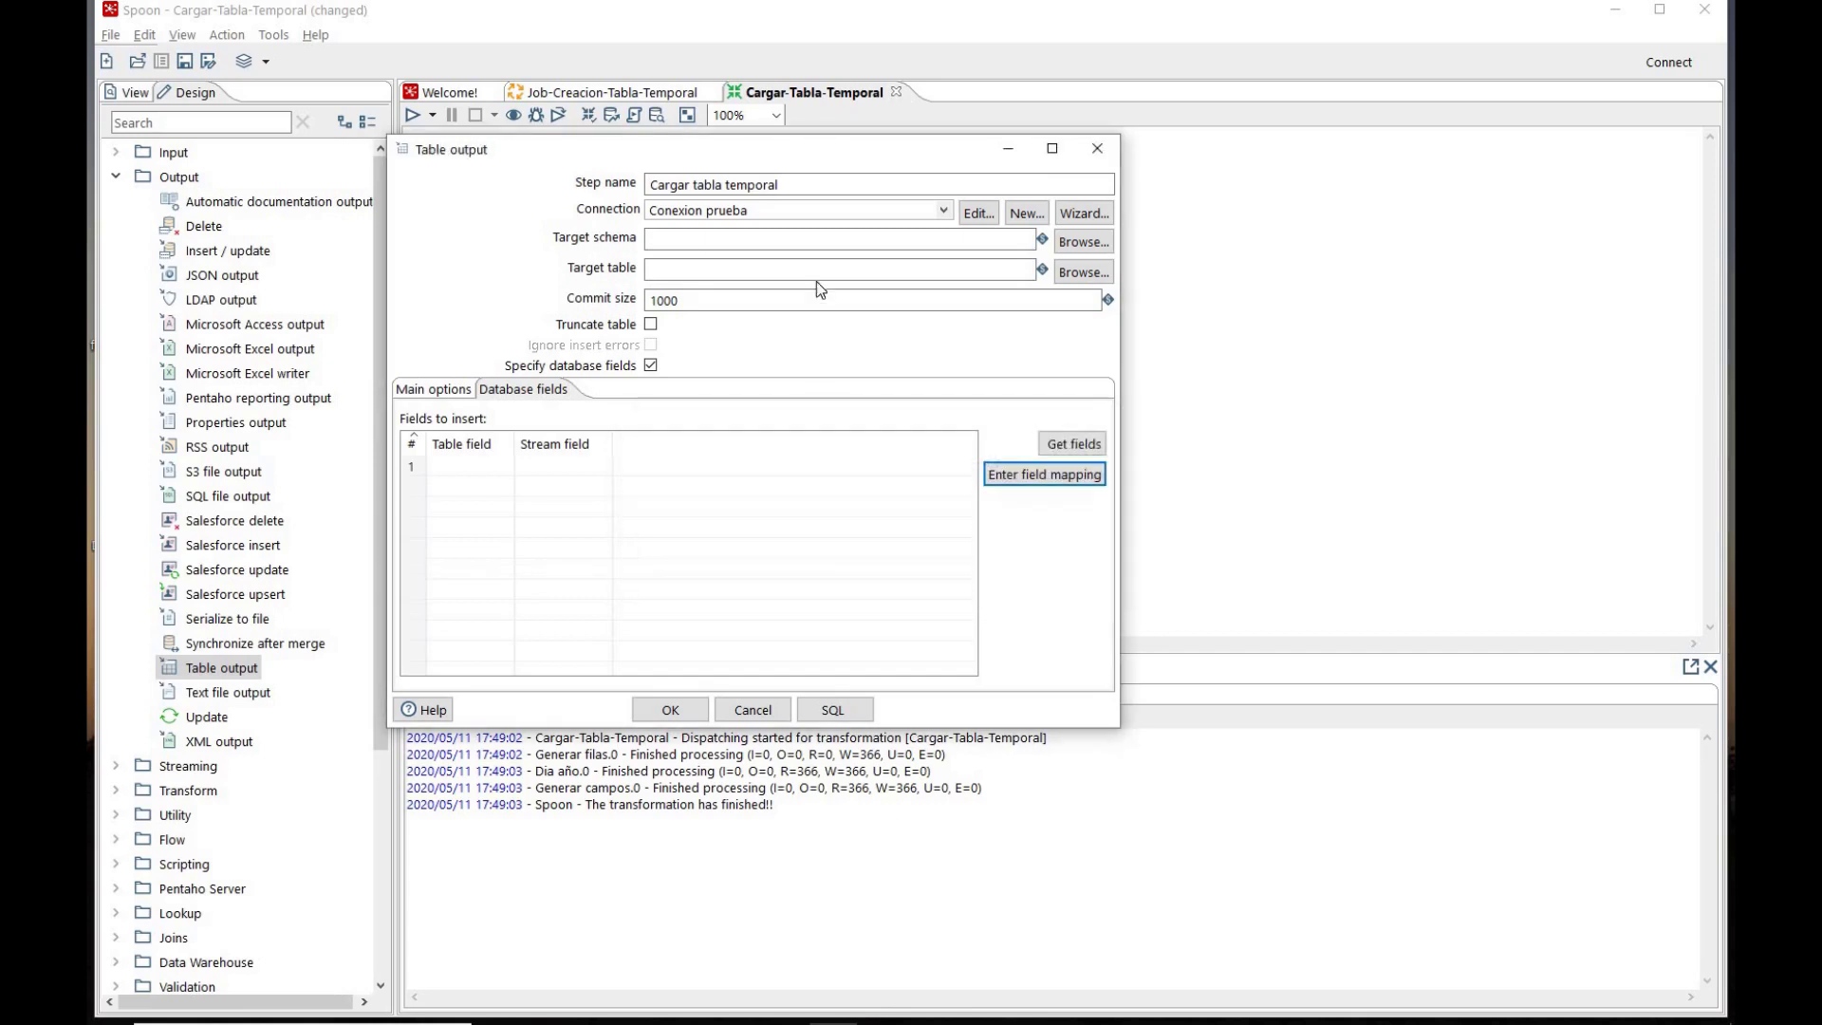
Step: Browse the Conexion prueba tables and set dim_tiempo as the target table
click(1072, 273)
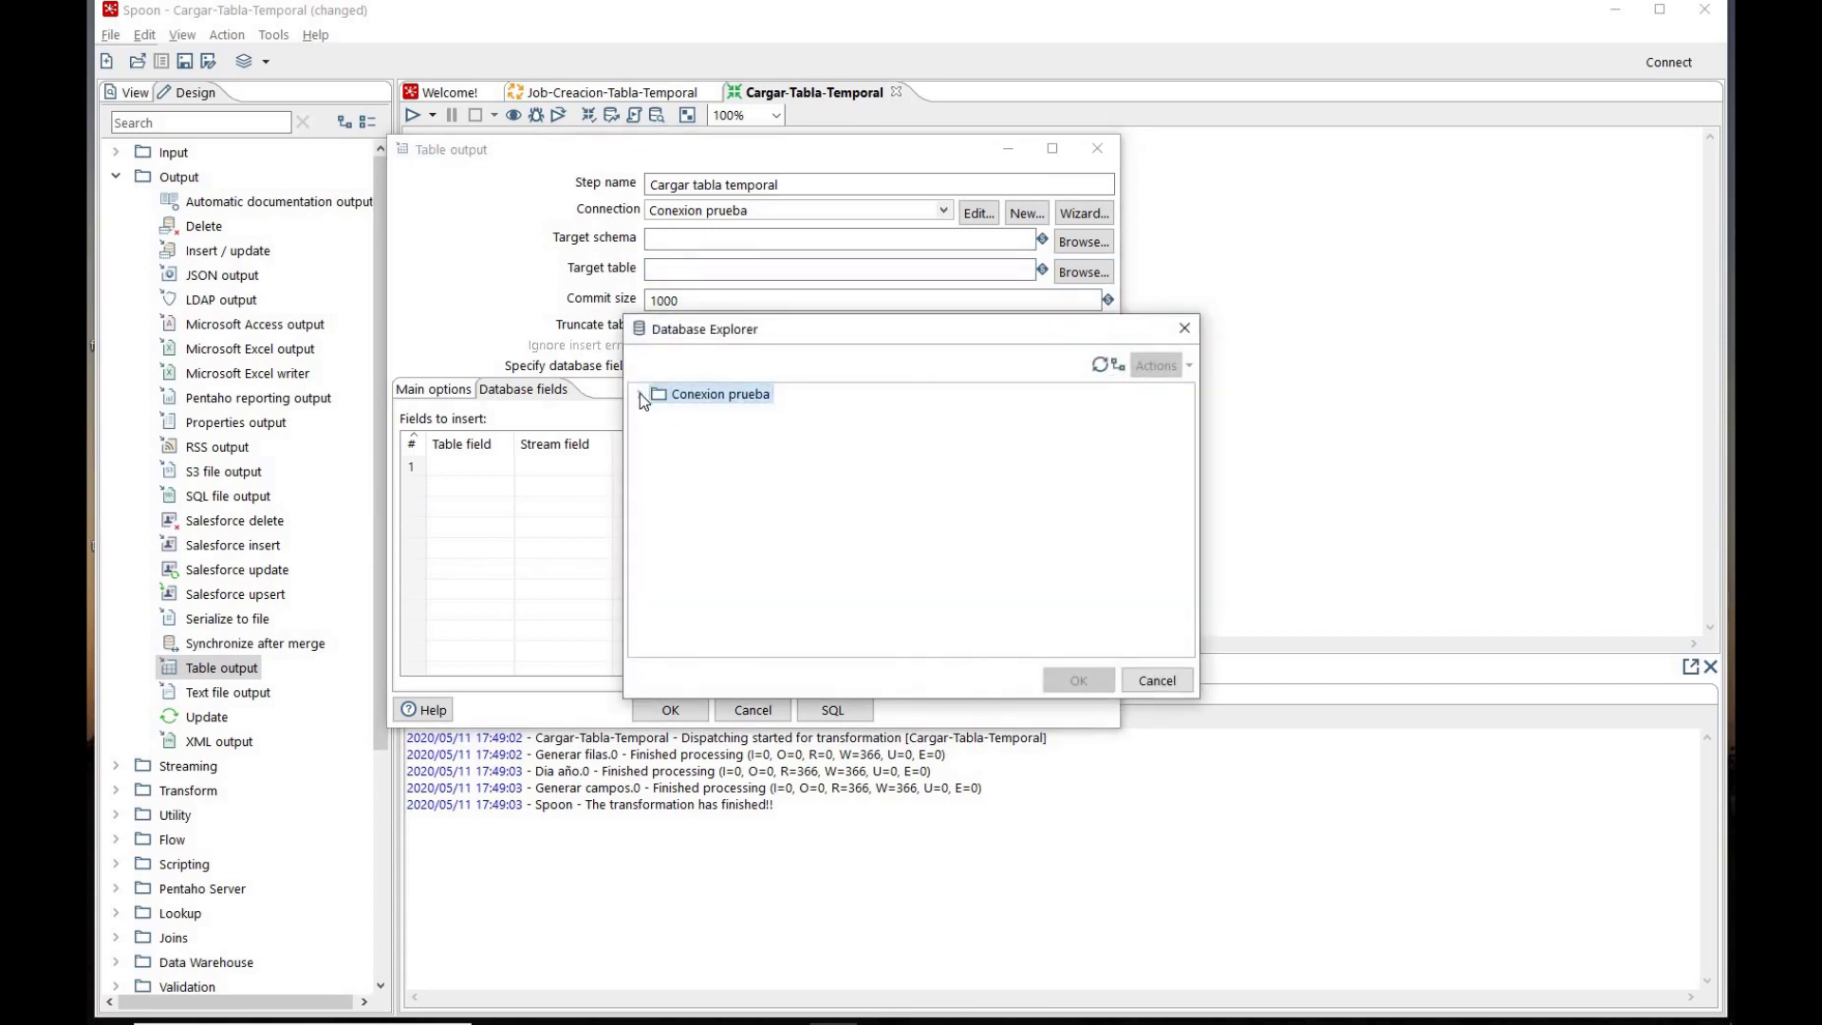
click(641, 392)
click(659, 433)
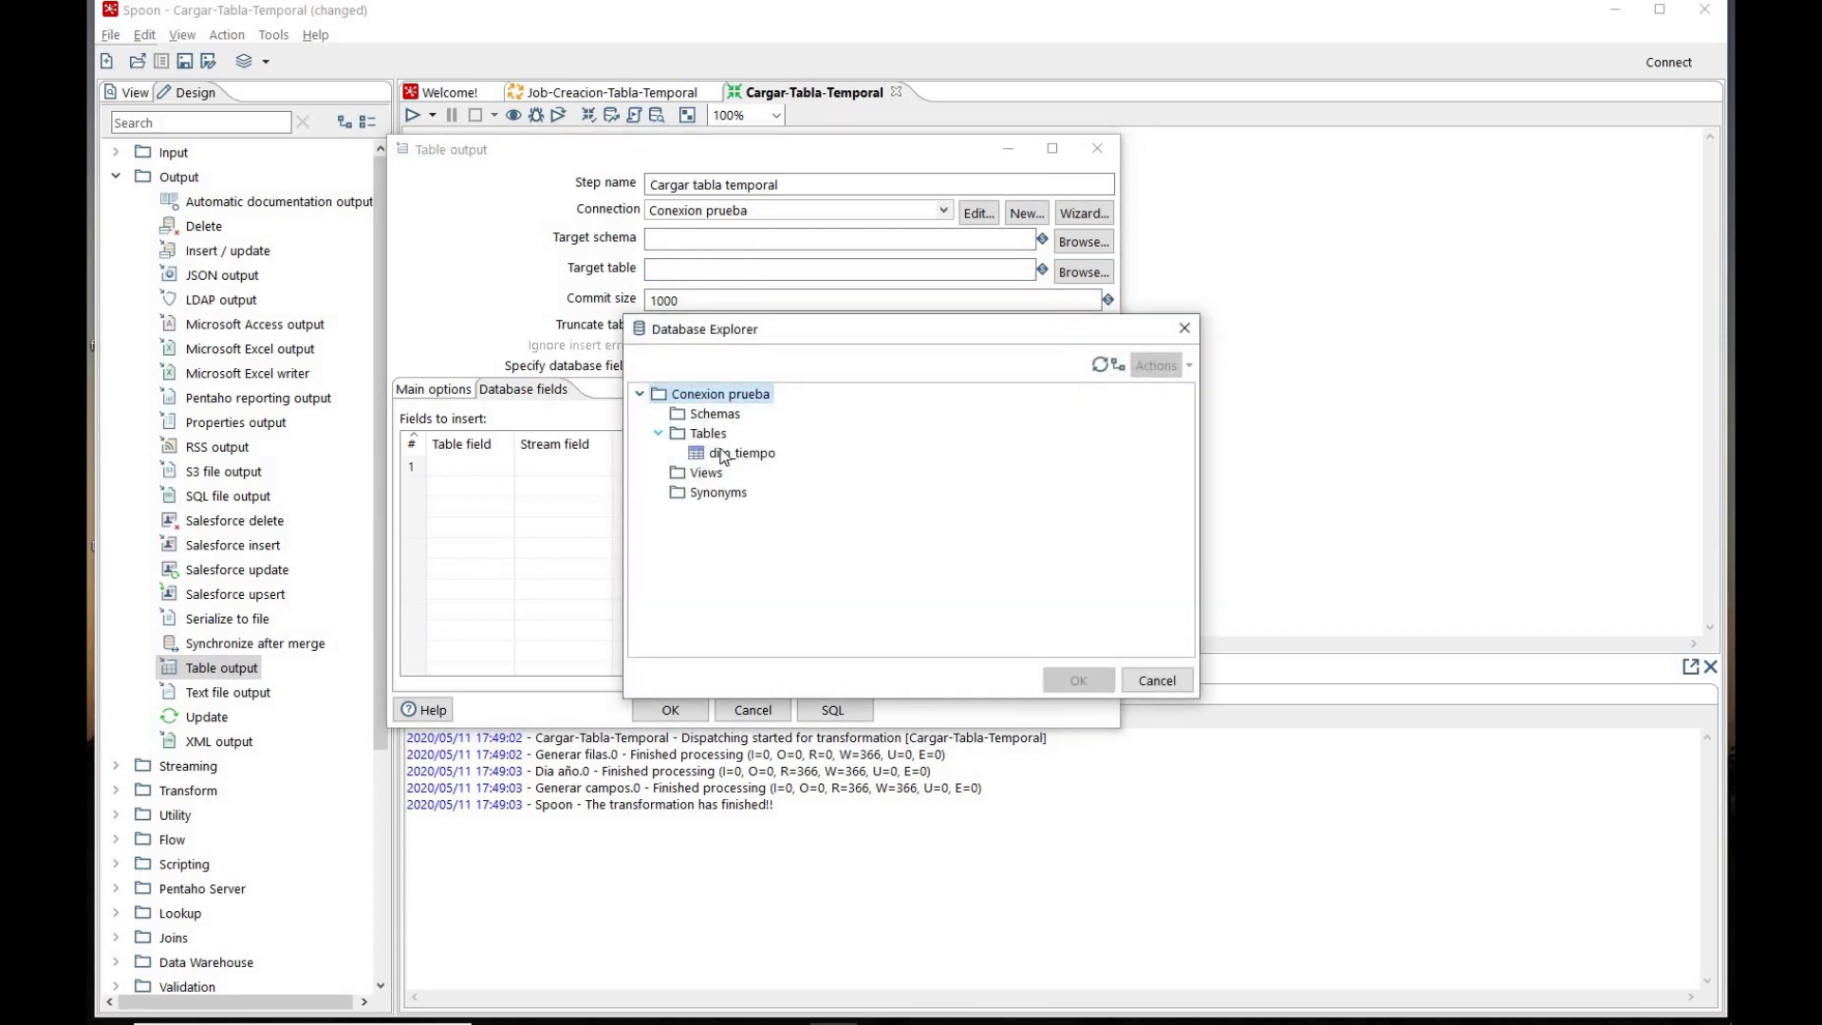
click(739, 453)
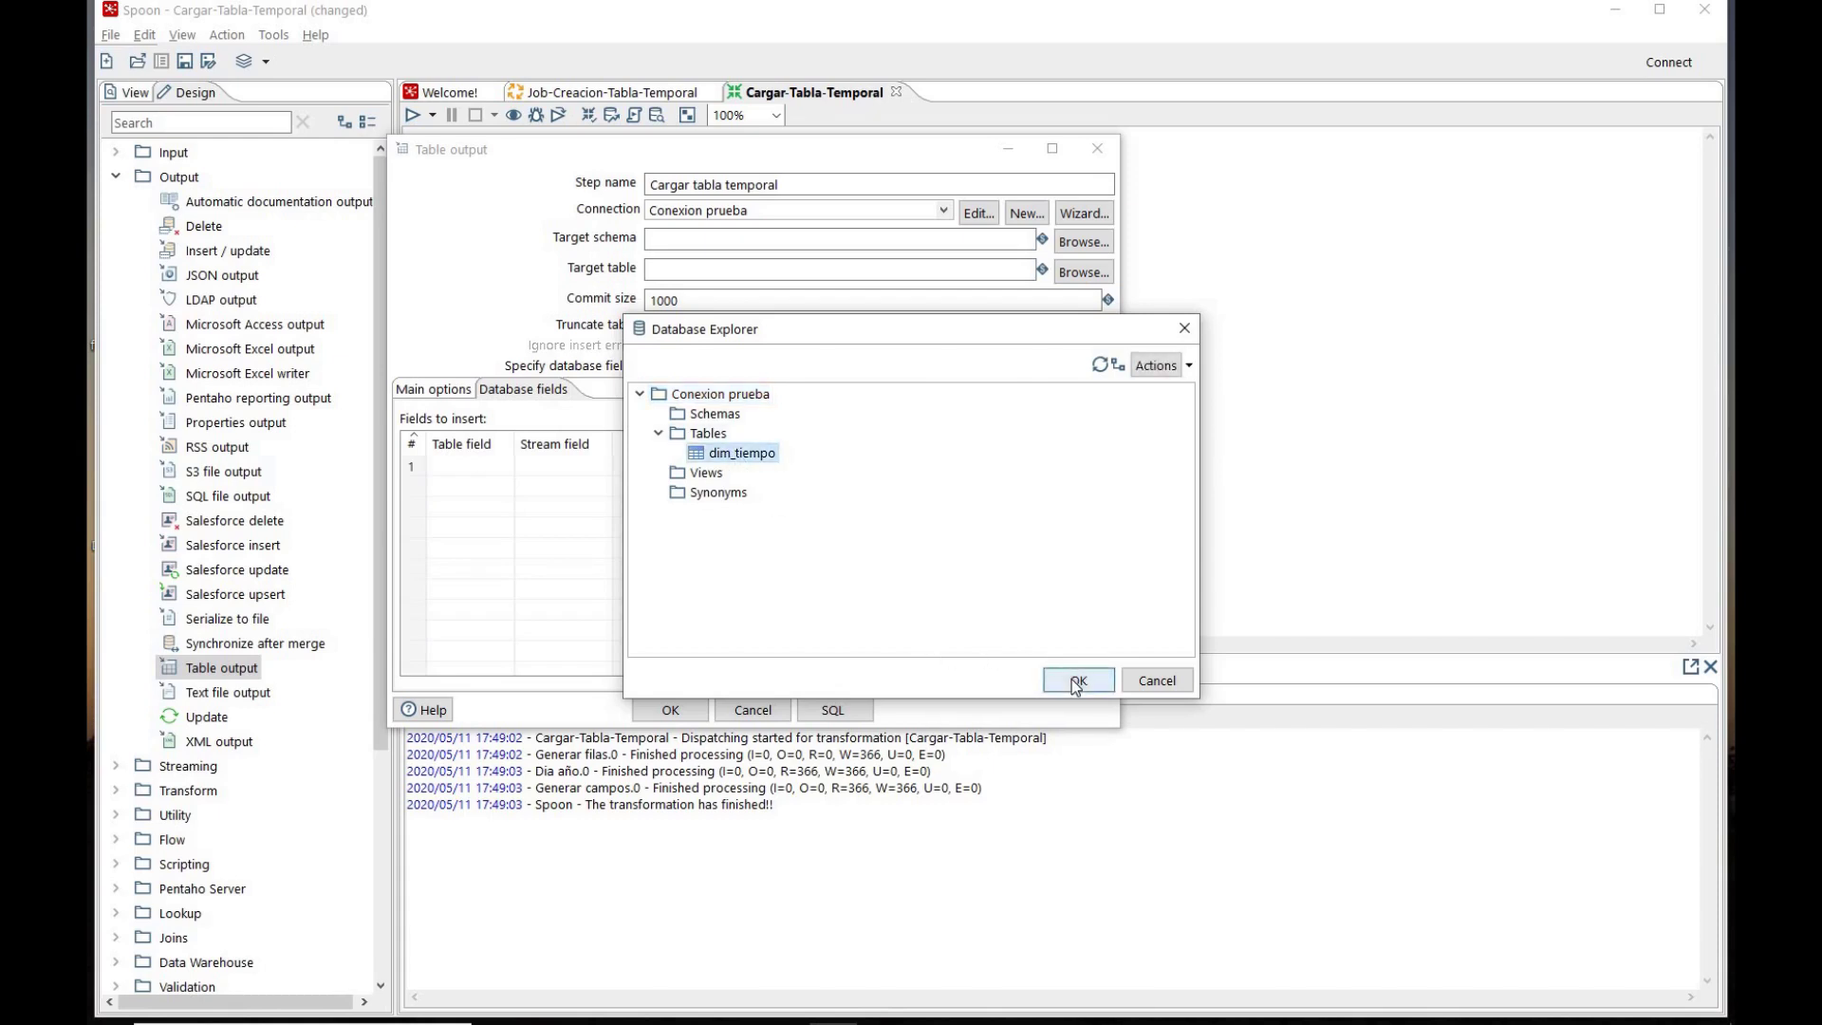
click(1076, 683)
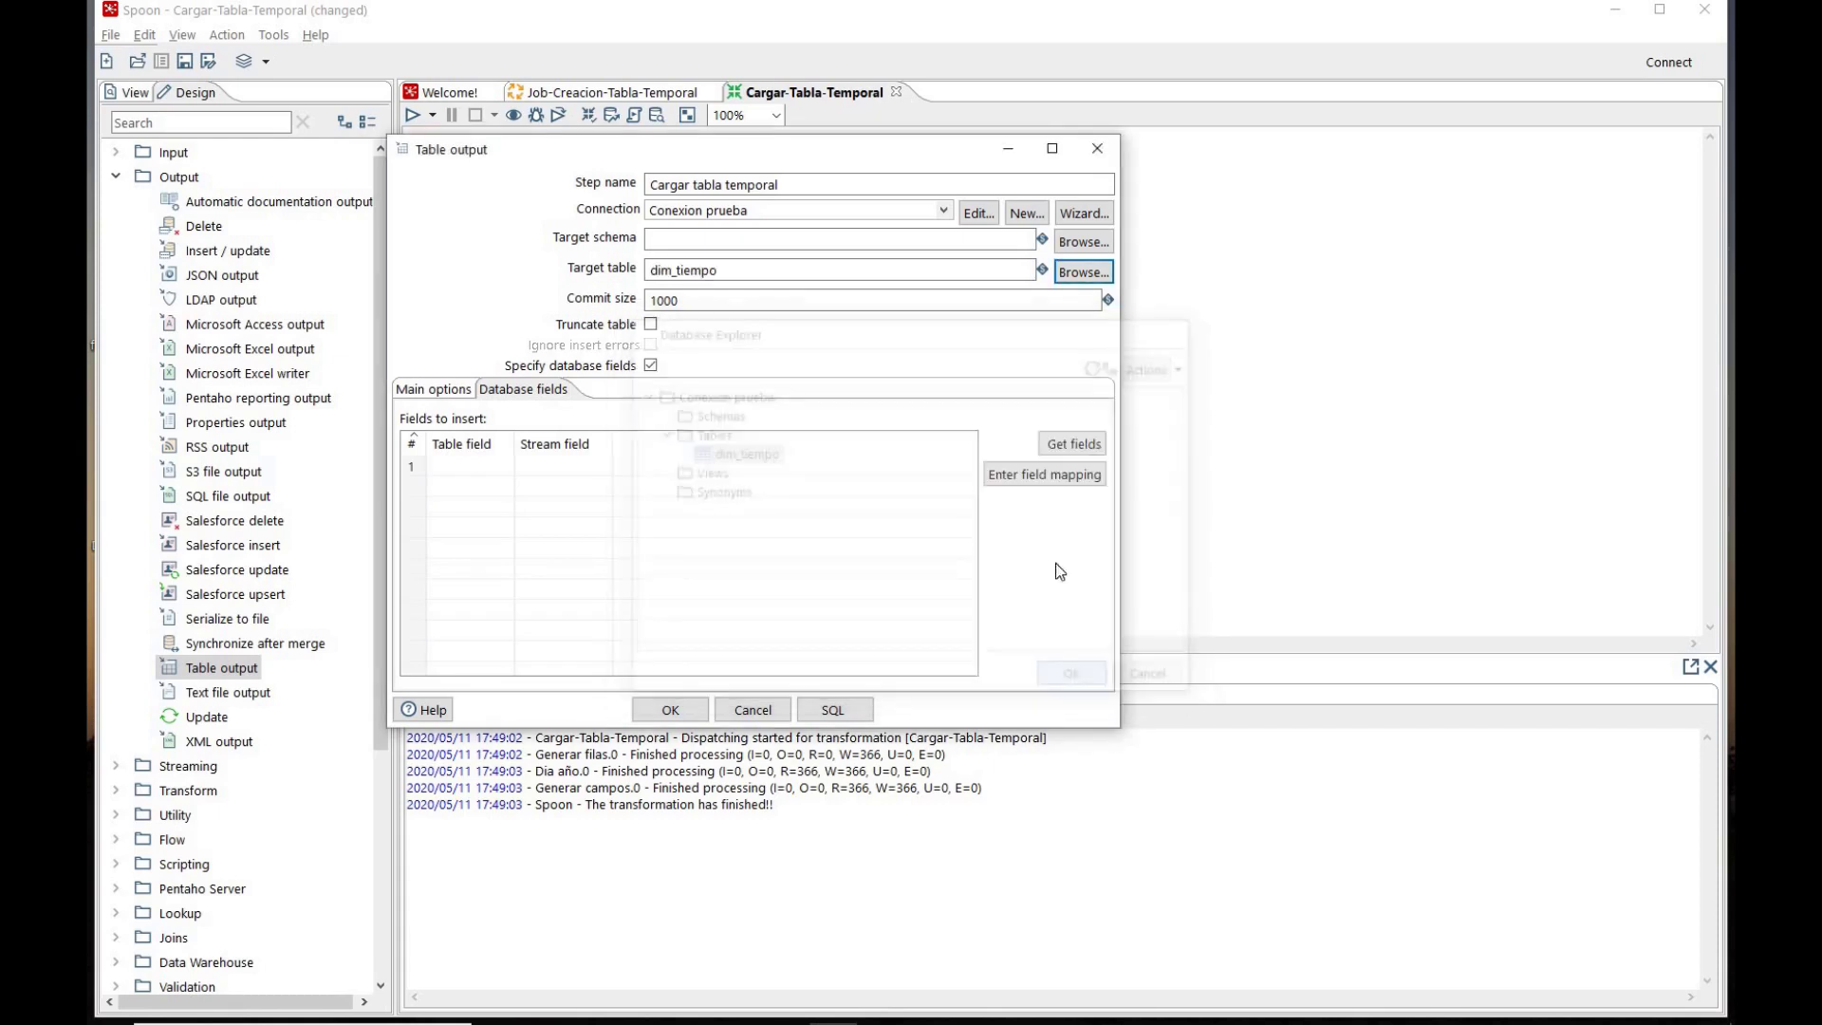
Step: Open the field mapping and map the fecha_clave source field to the fecha target field
click(1046, 474)
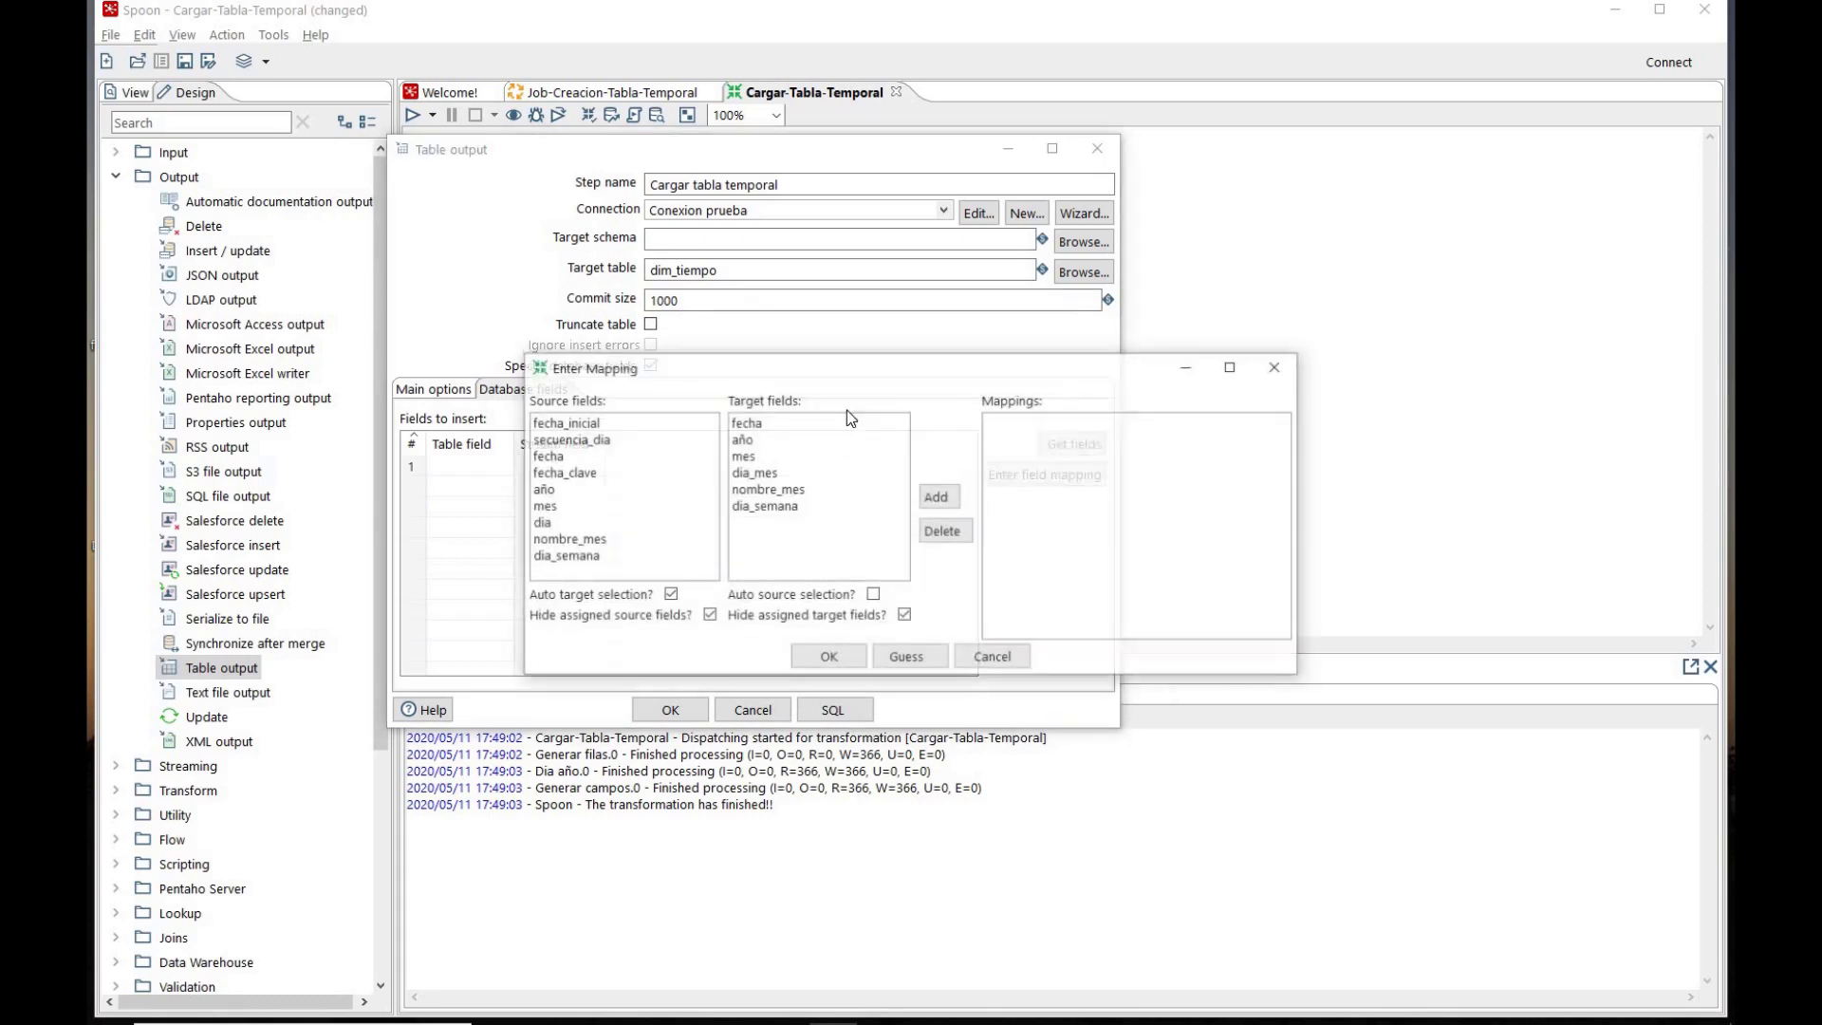
drag(772, 520, 771, 588)
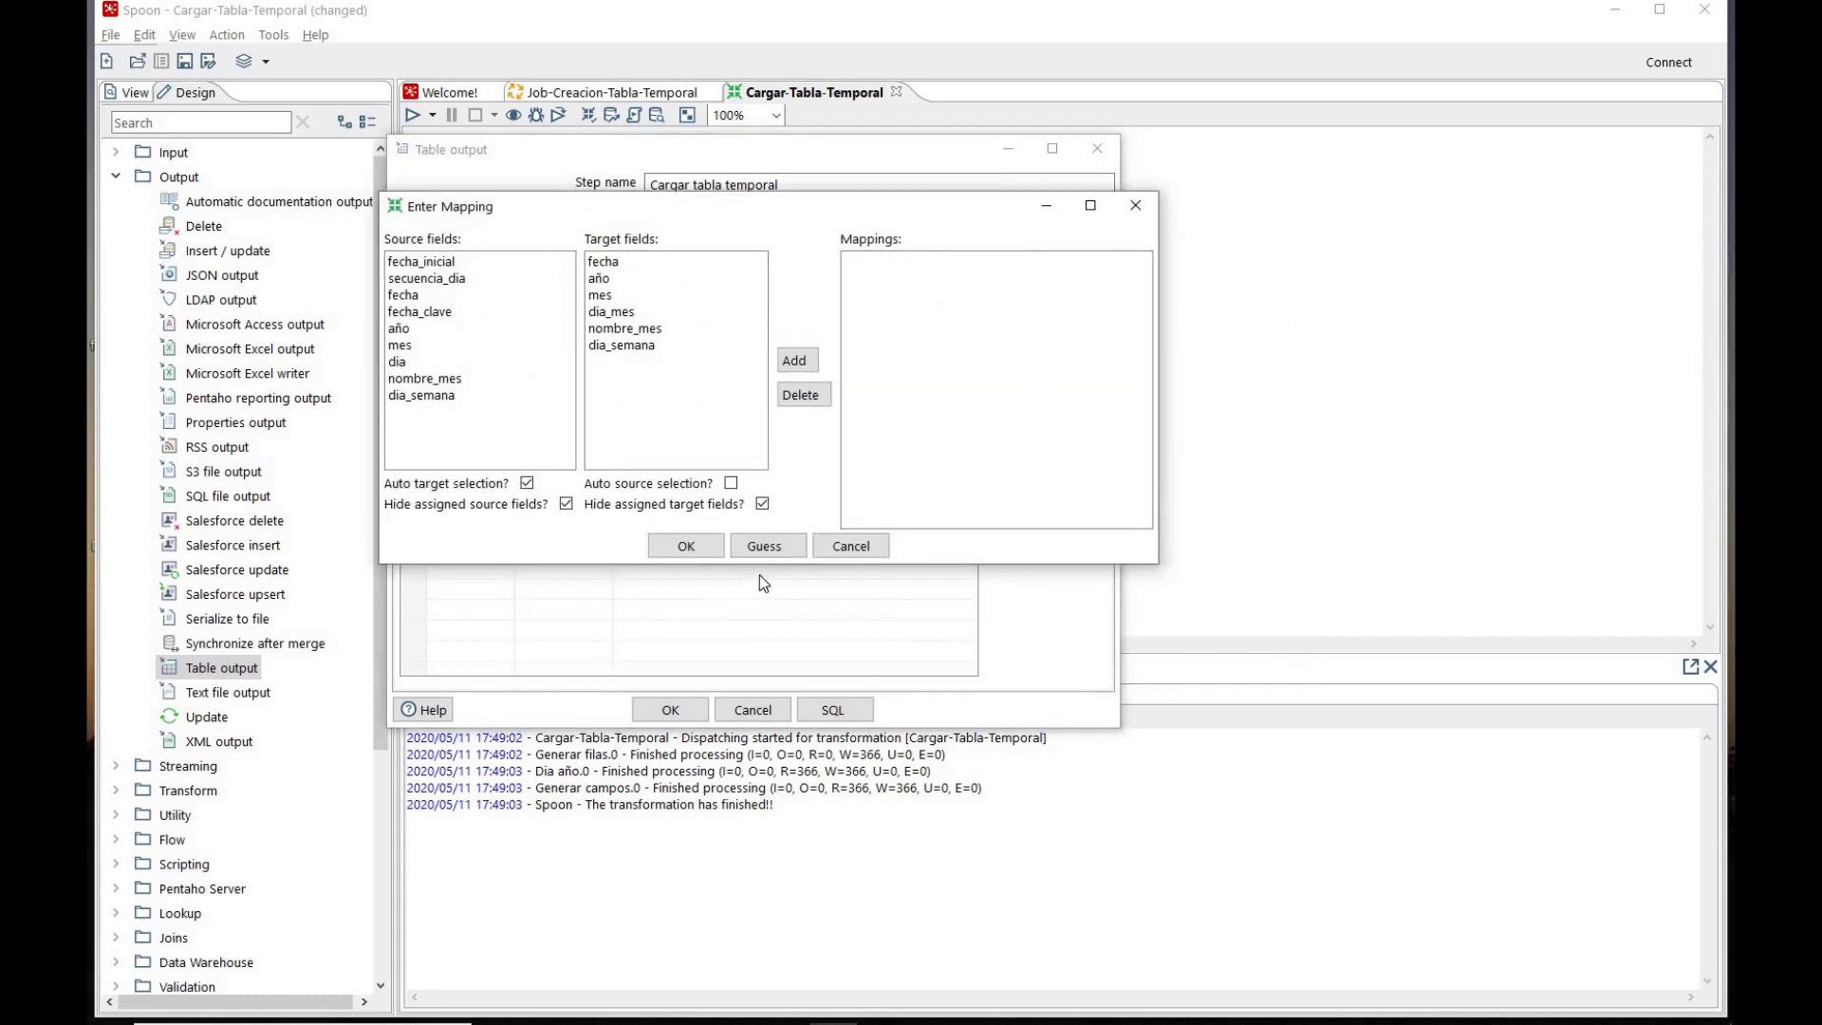
click(601, 267)
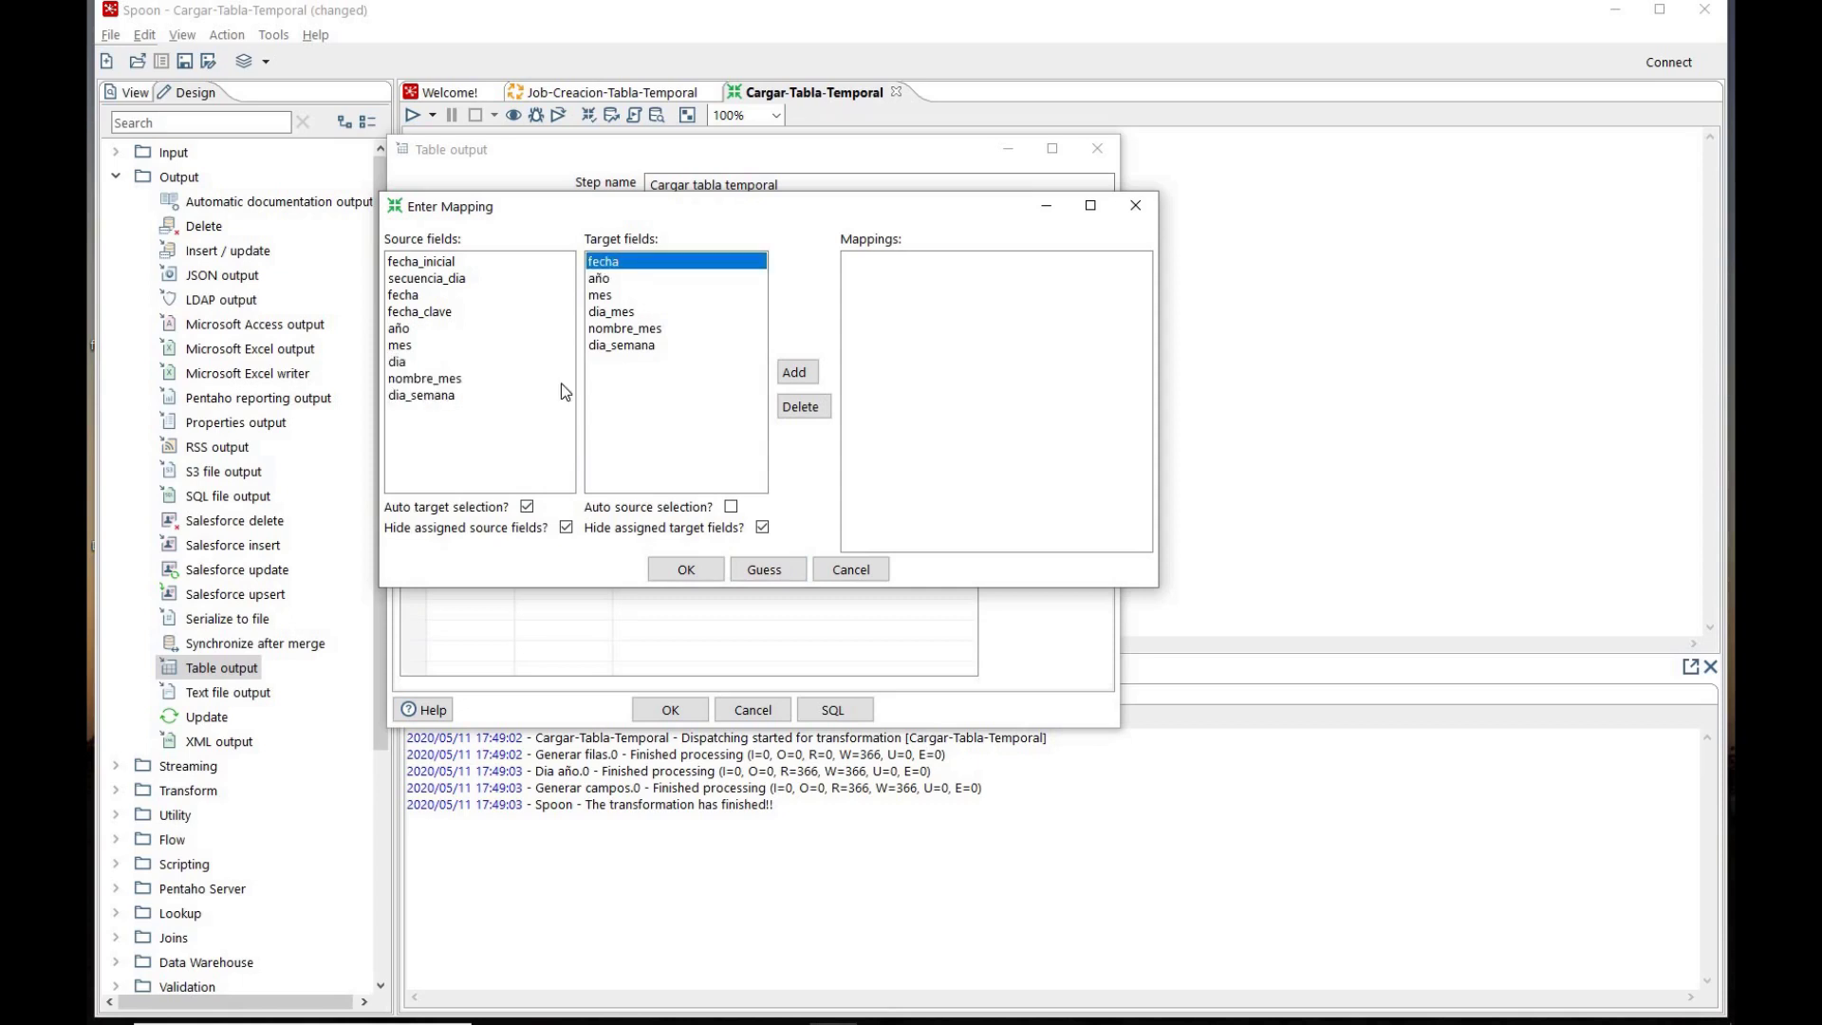
click(415, 298)
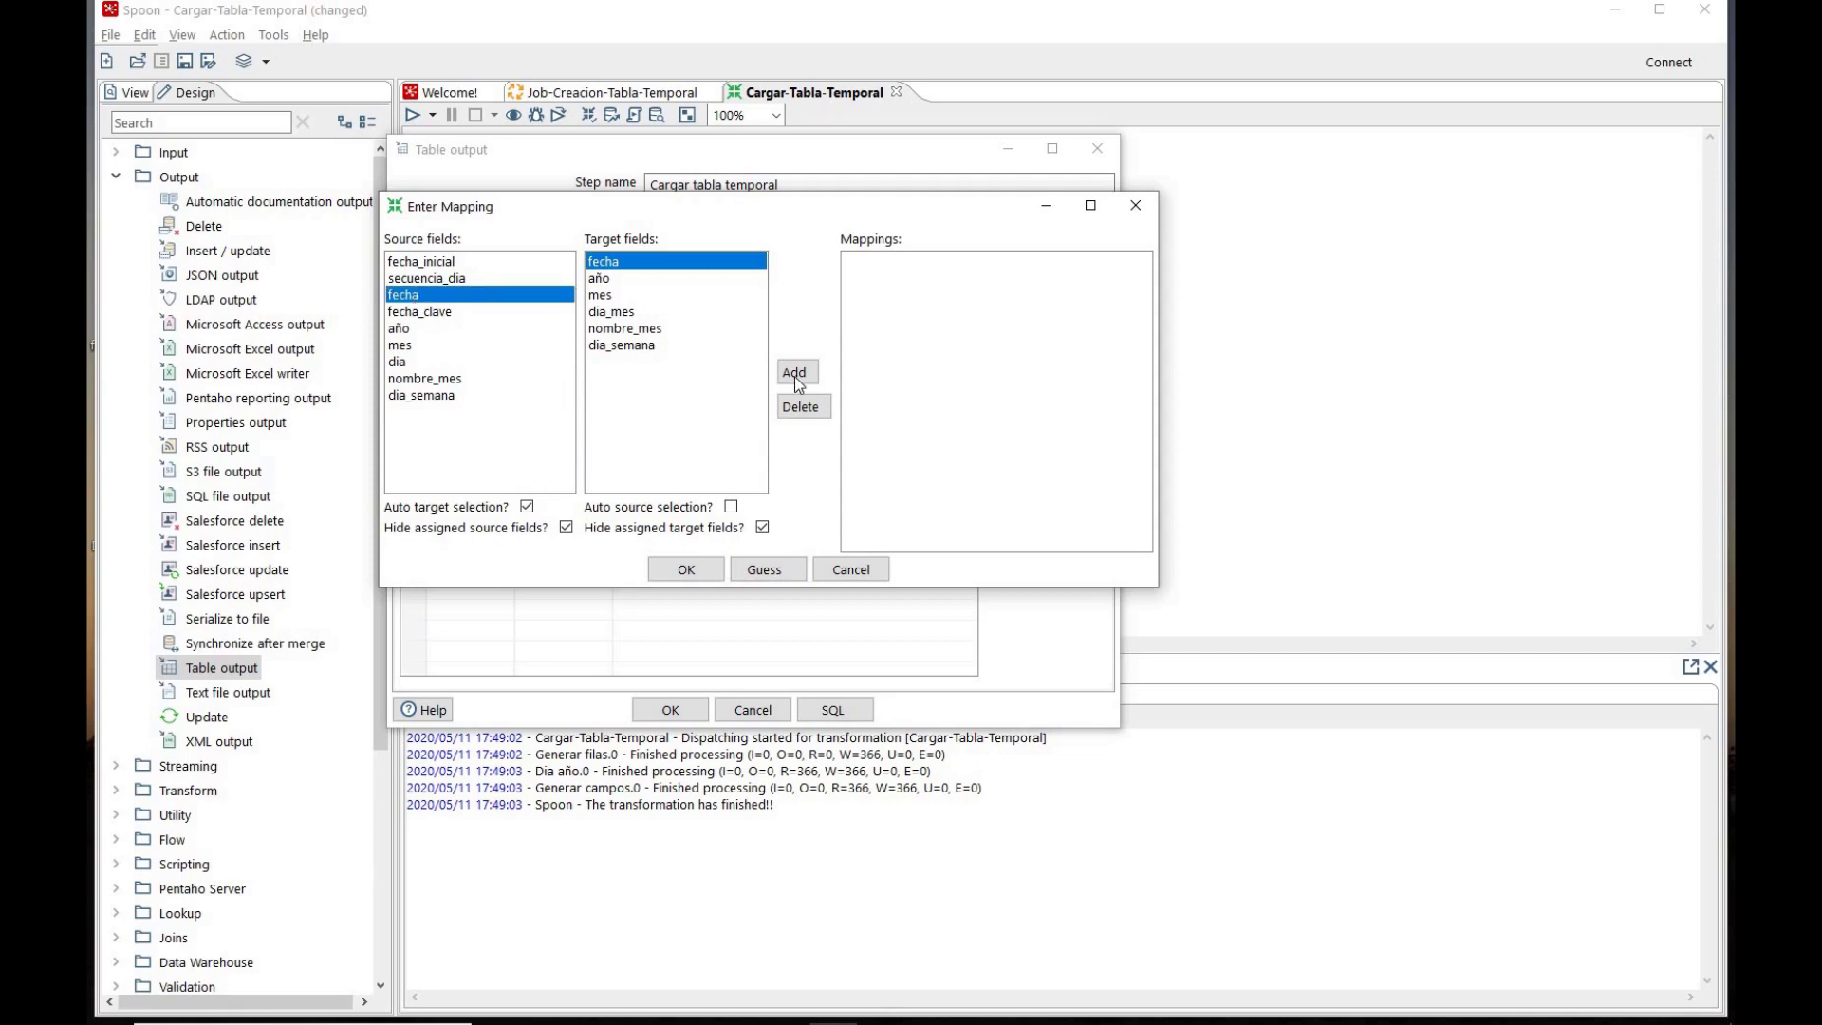
click(448, 311)
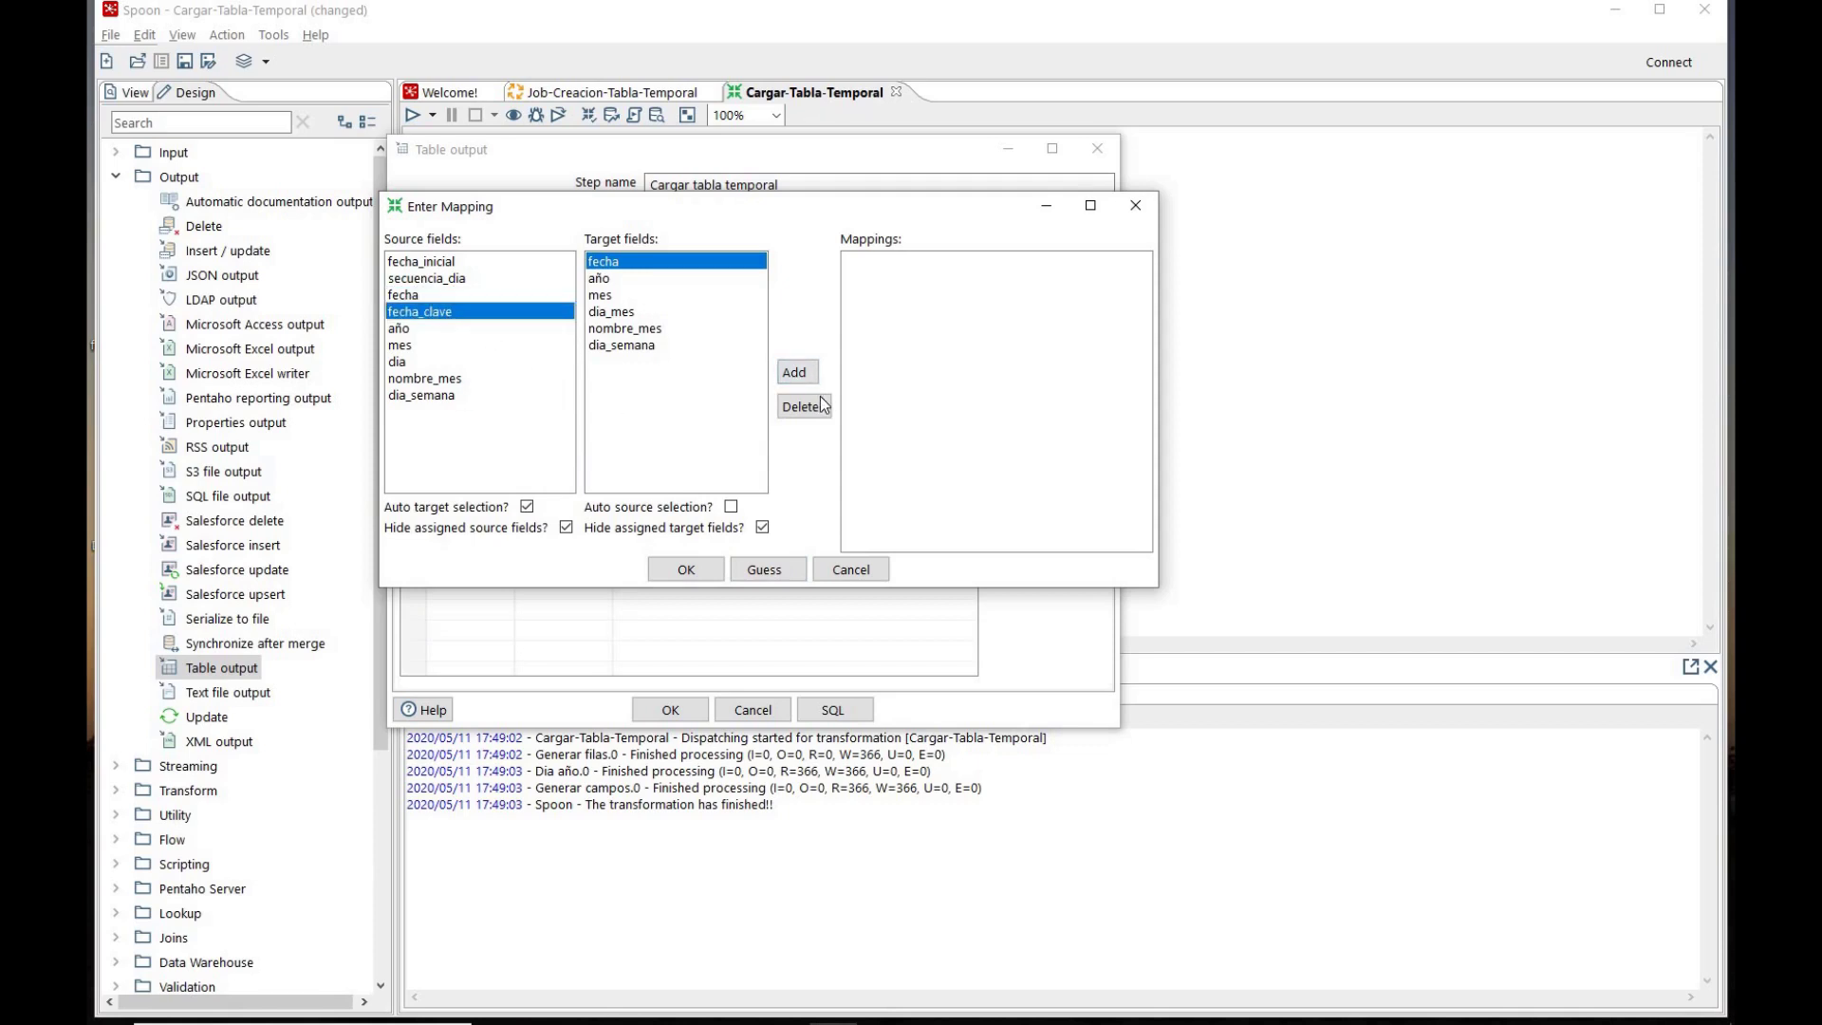
click(797, 371)
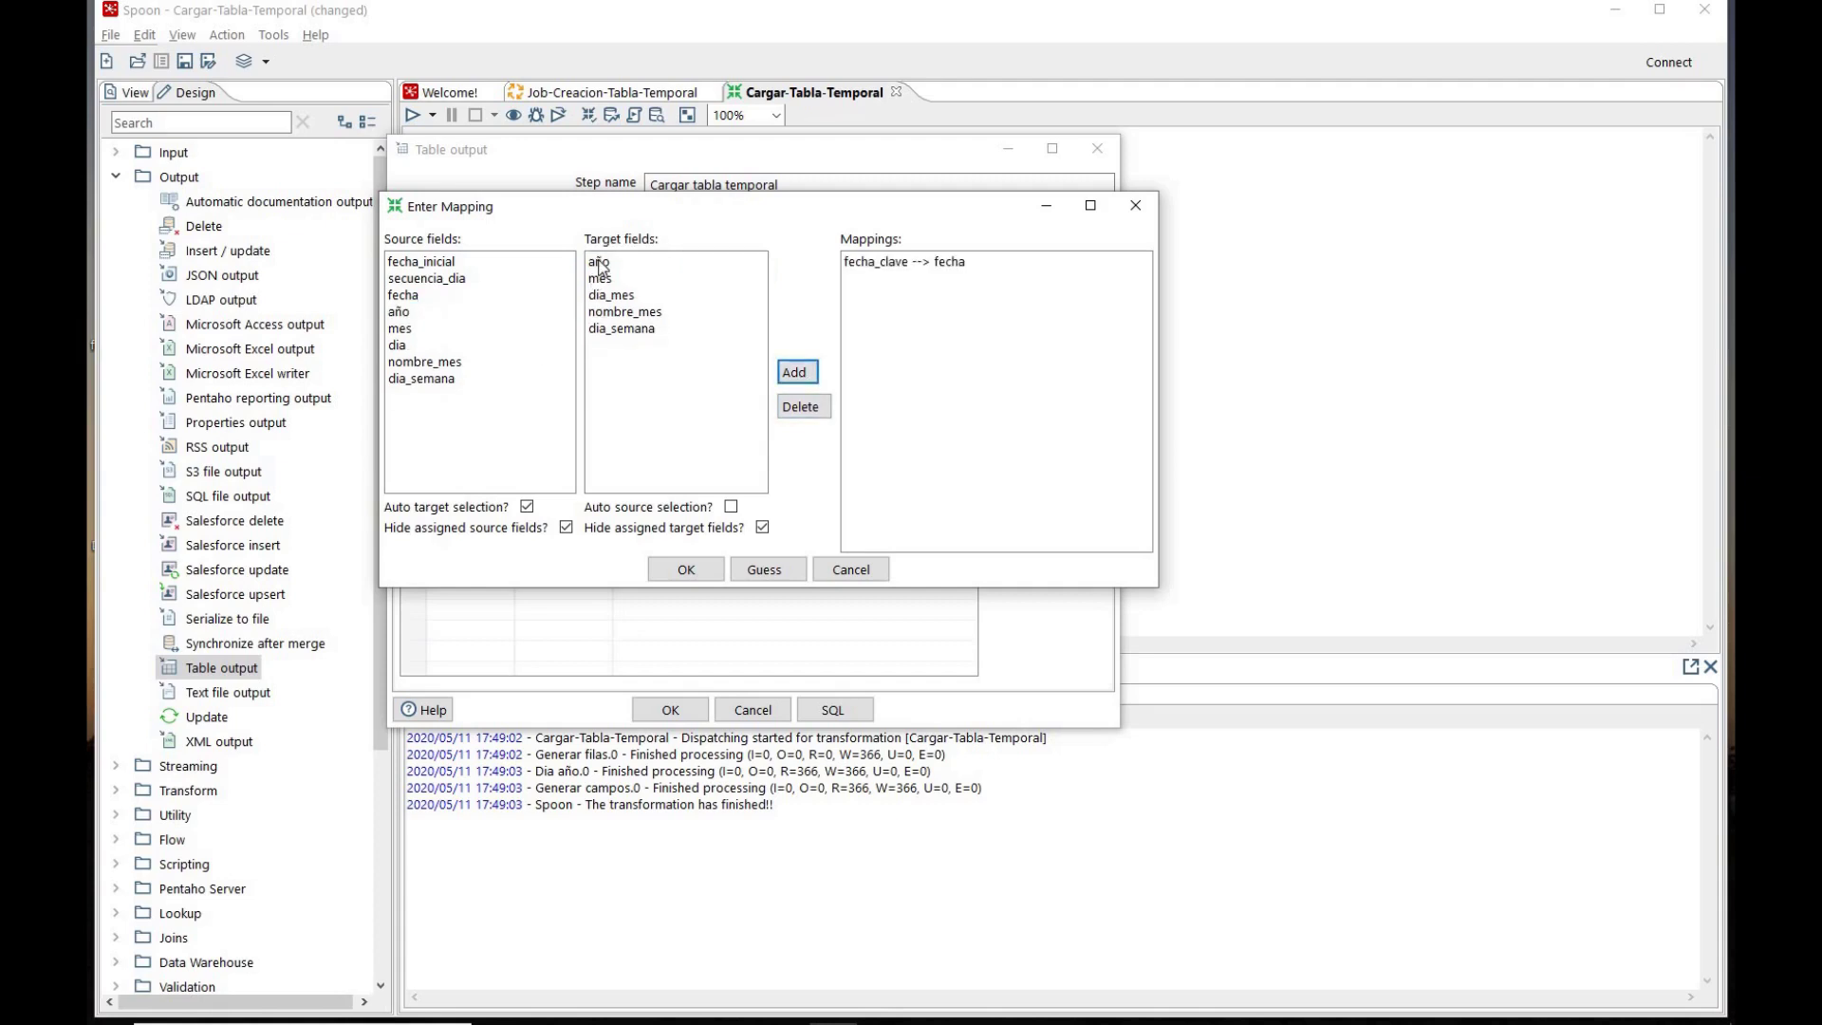
Step: Map the source fields año and mes to the target fields of the same names
click(599, 264)
click(427, 314)
click(788, 369)
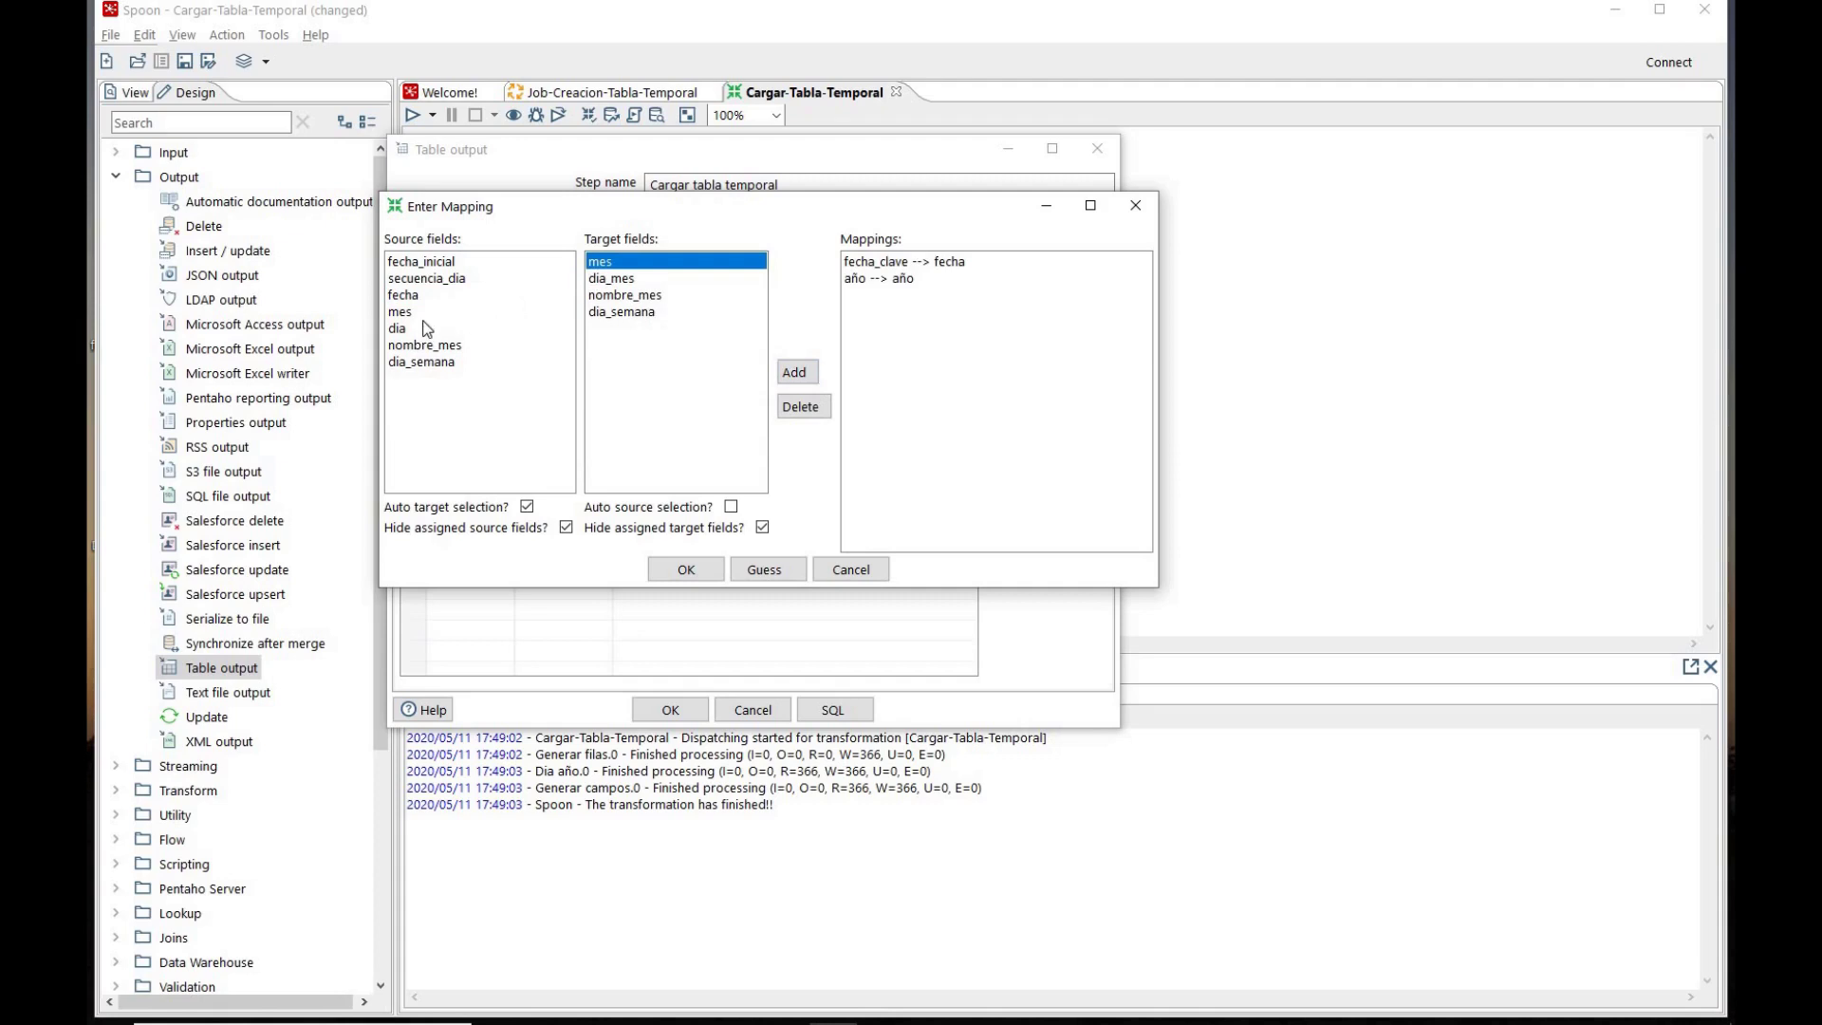
click(414, 312)
click(799, 374)
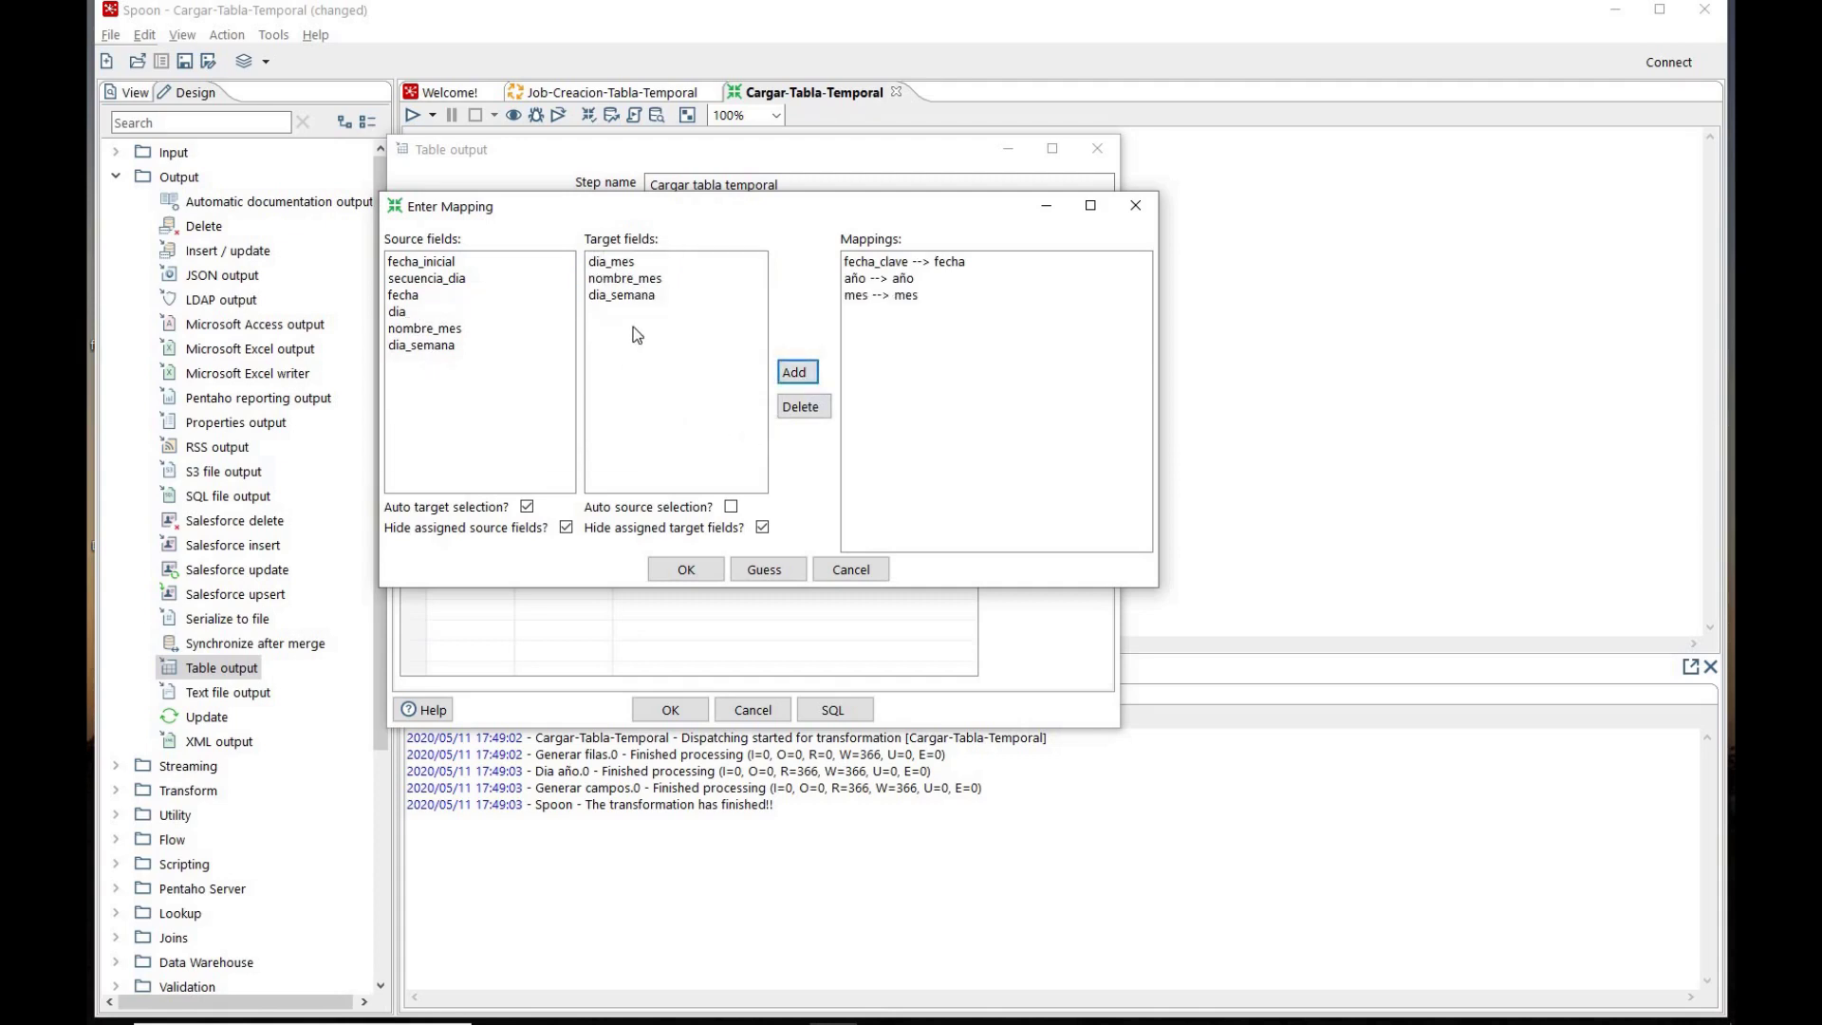
Step: Map the source field dia to the target dia_mes, and nombre_mes to the target of the same name
click(615, 263)
click(416, 313)
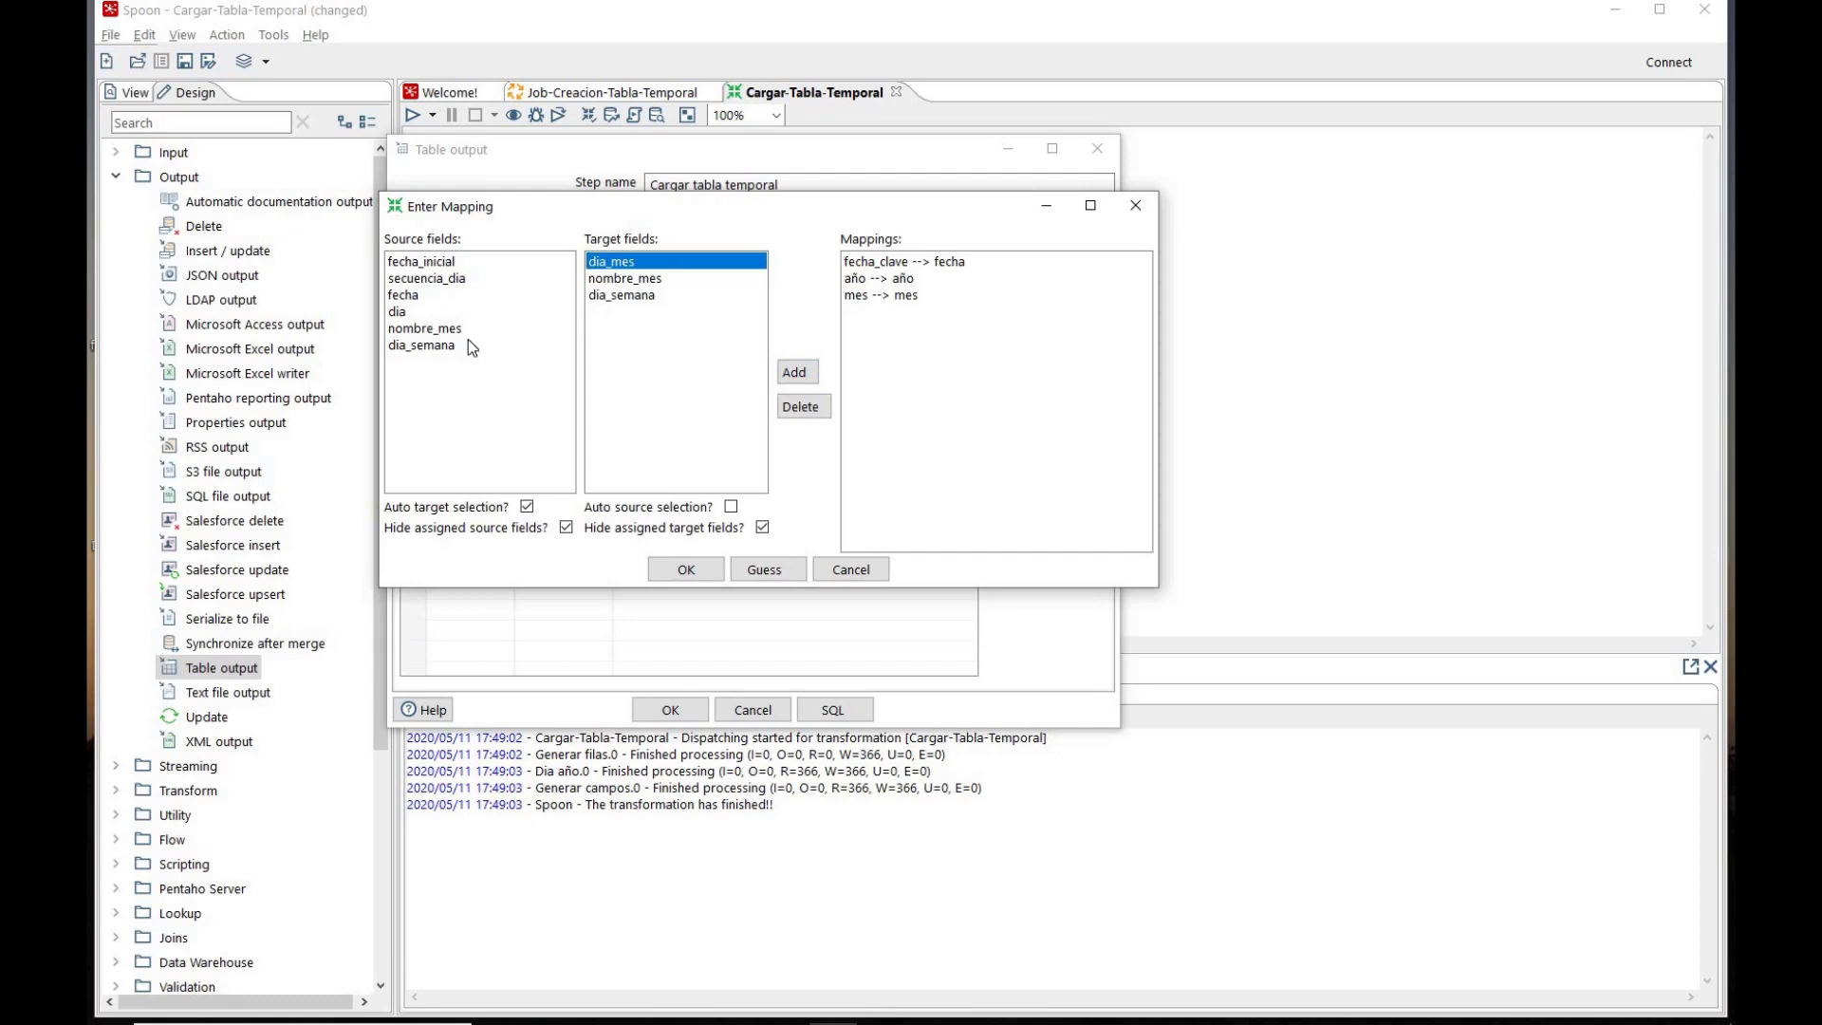
click(799, 374)
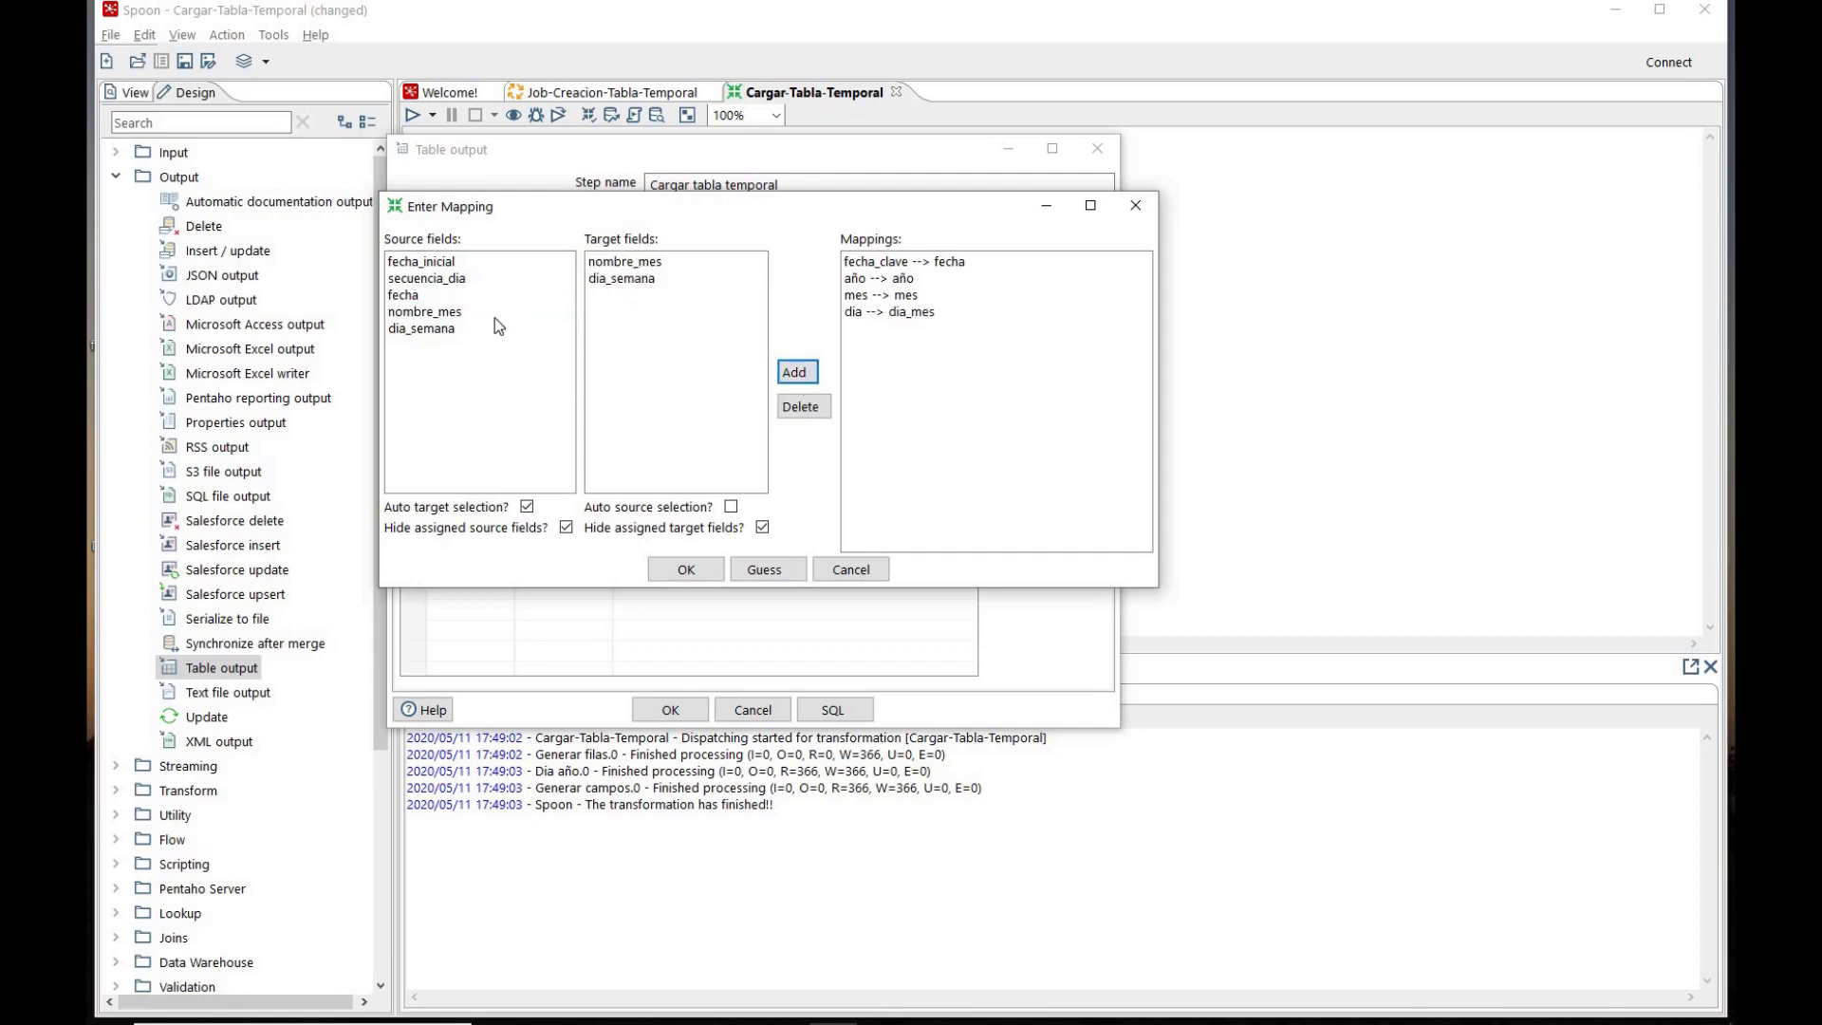
click(453, 320)
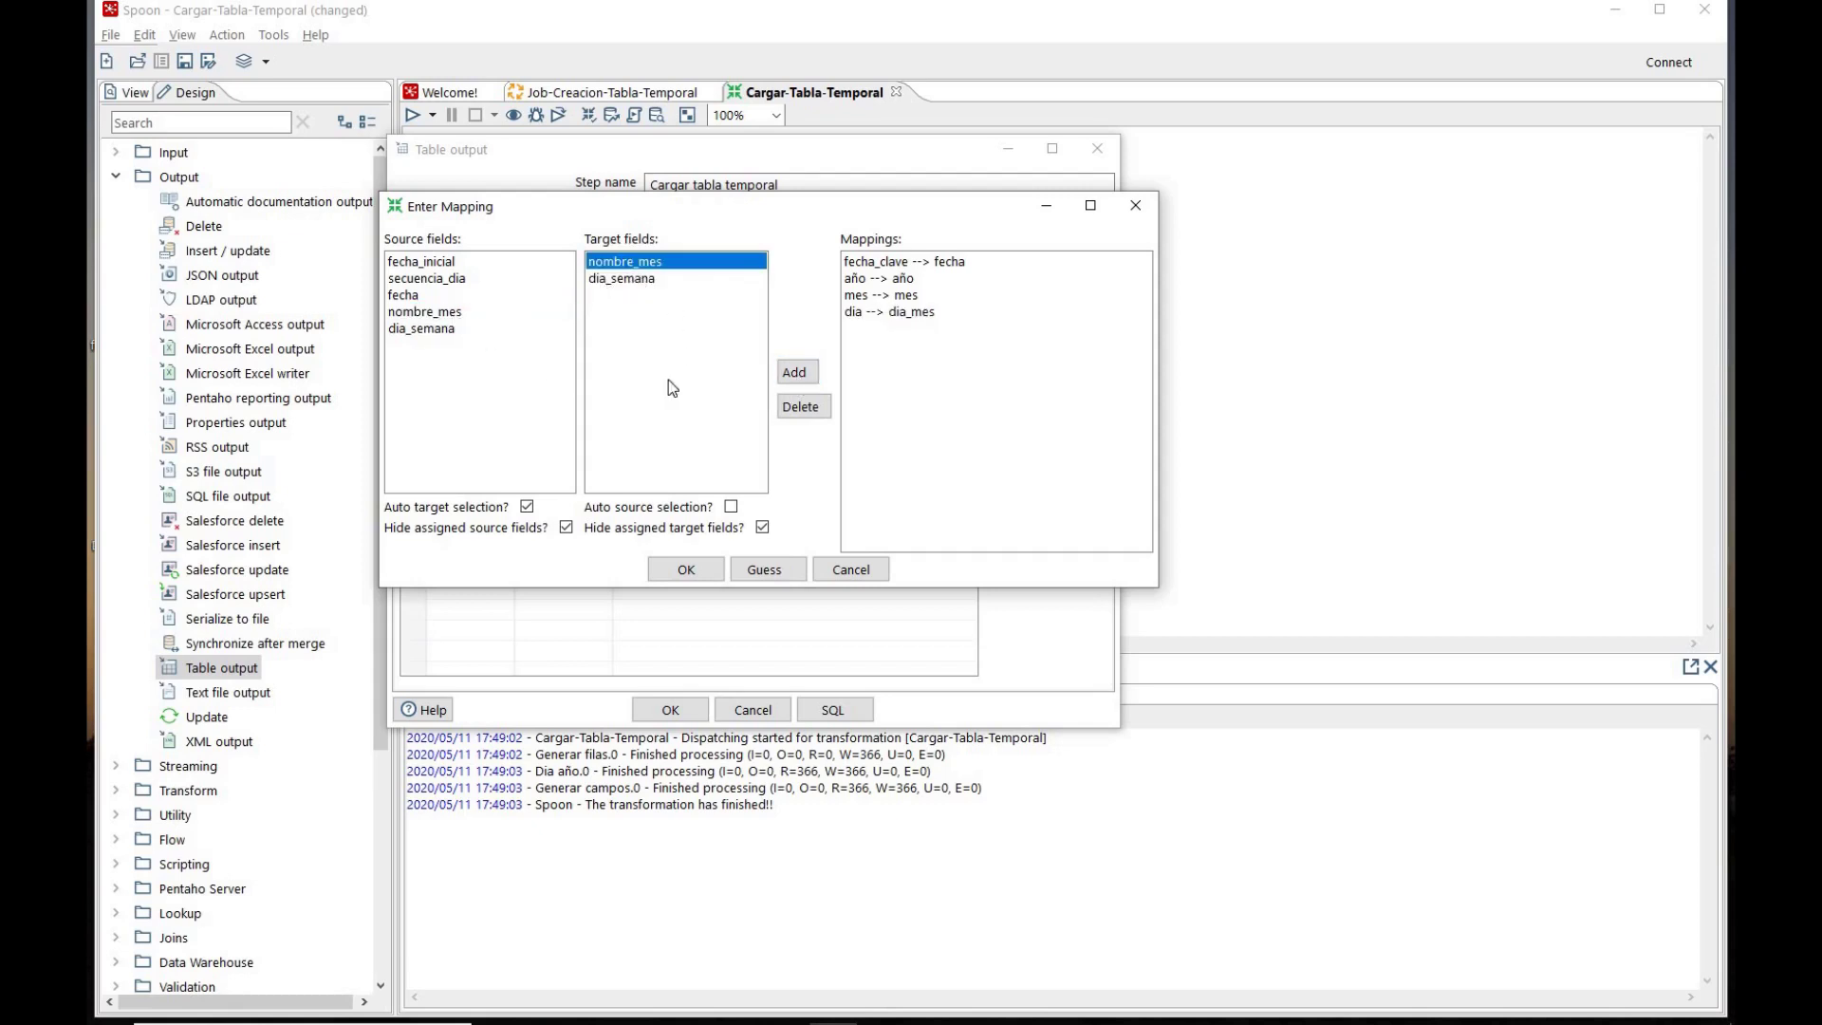
click(788, 372)
Step: Map dia_semana to the target dia_semana, then accept the field mapping and the table output settings
click(627, 265)
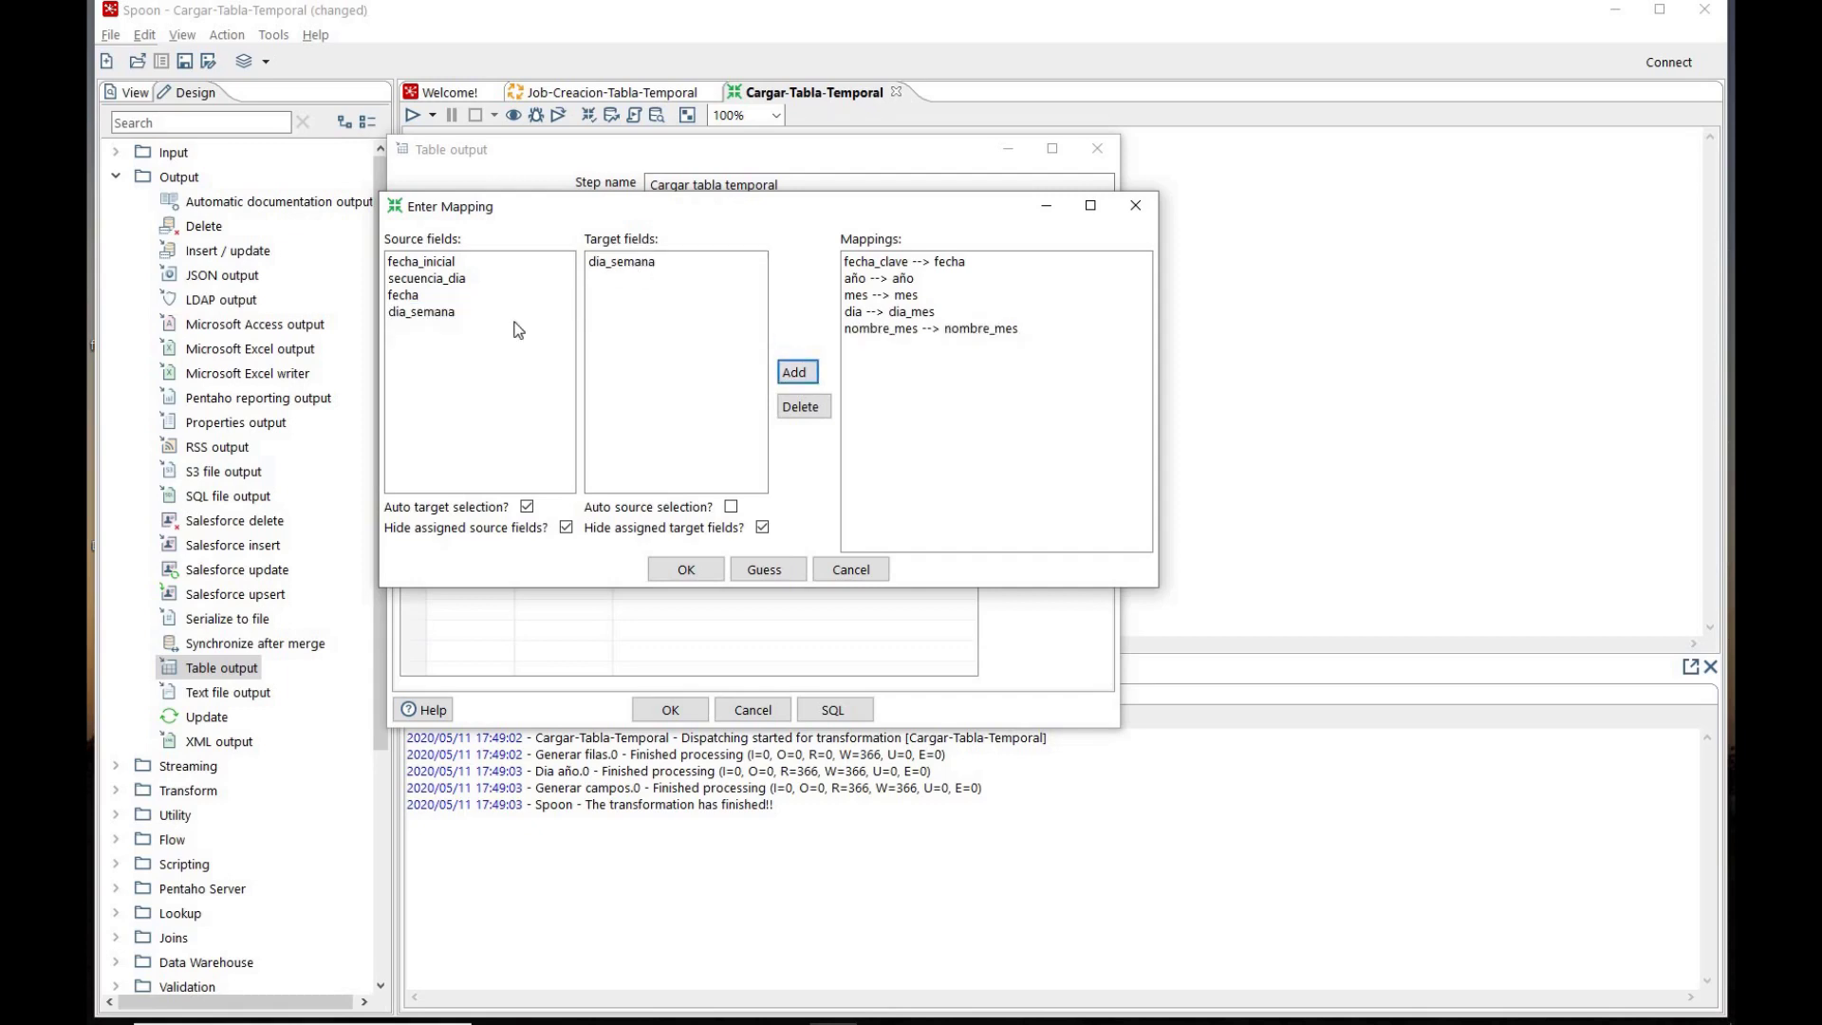
click(439, 319)
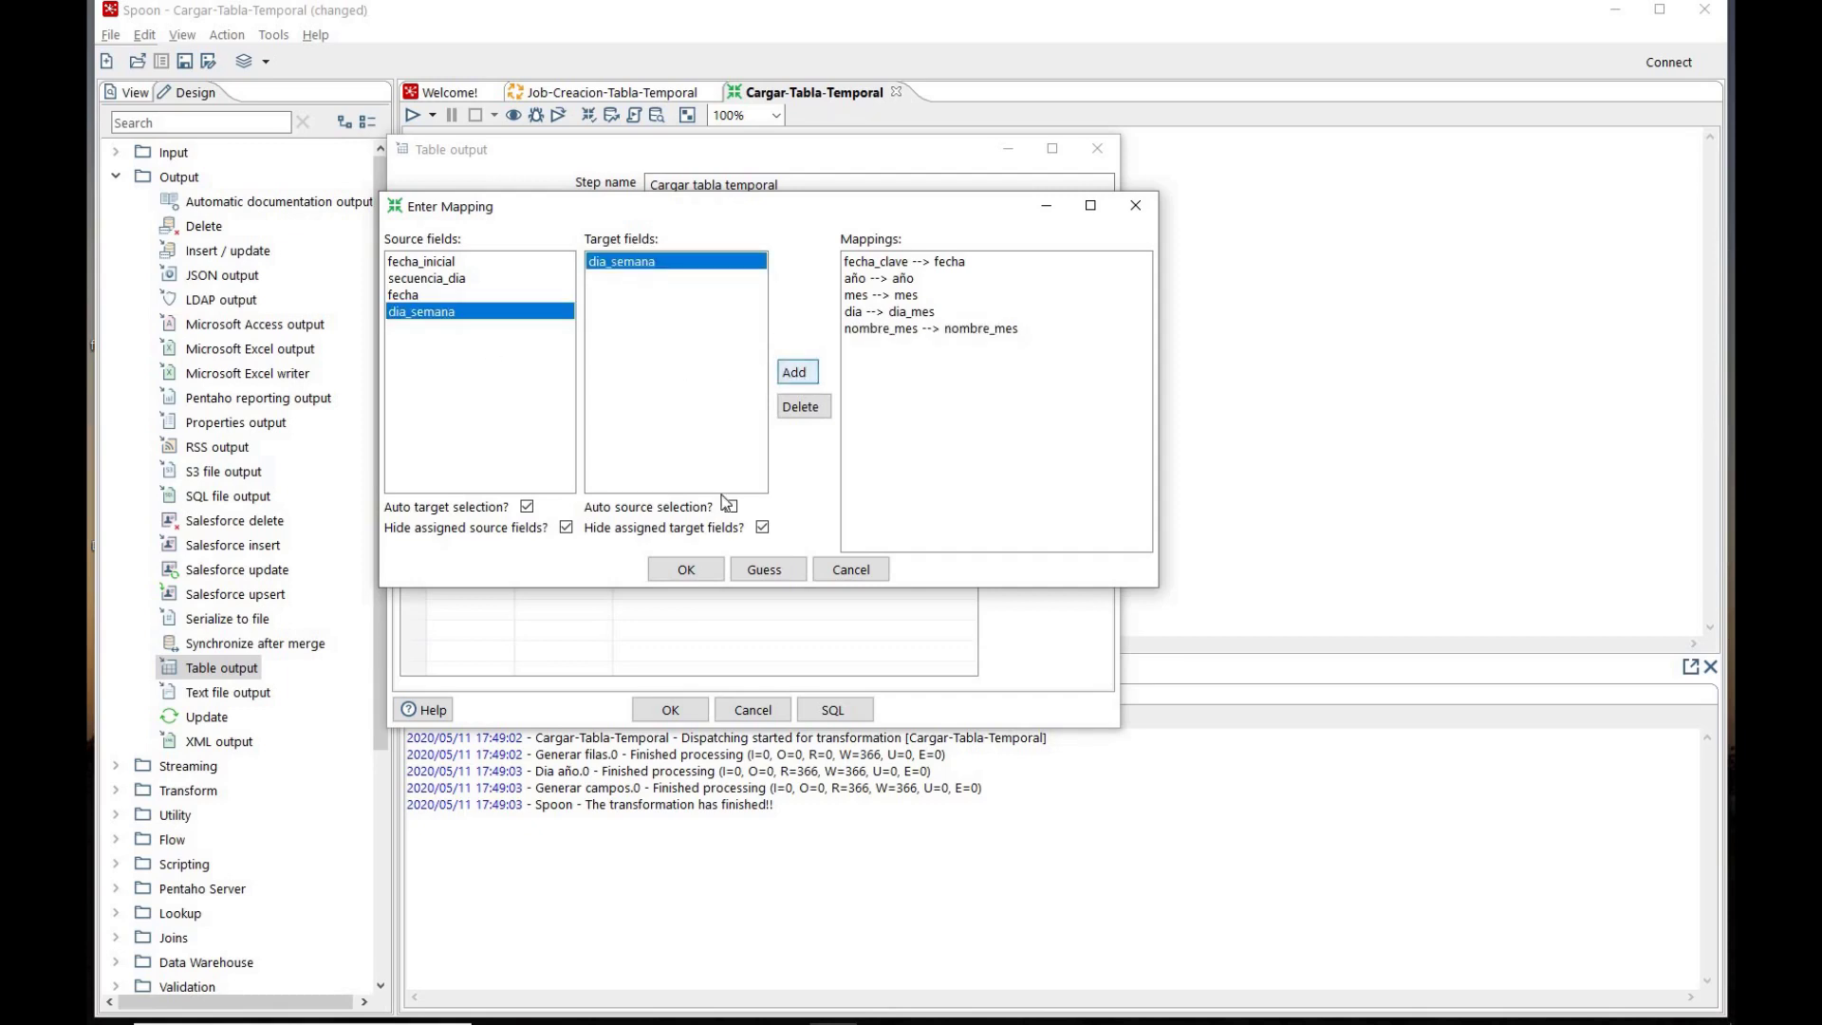
click(795, 372)
click(698, 569)
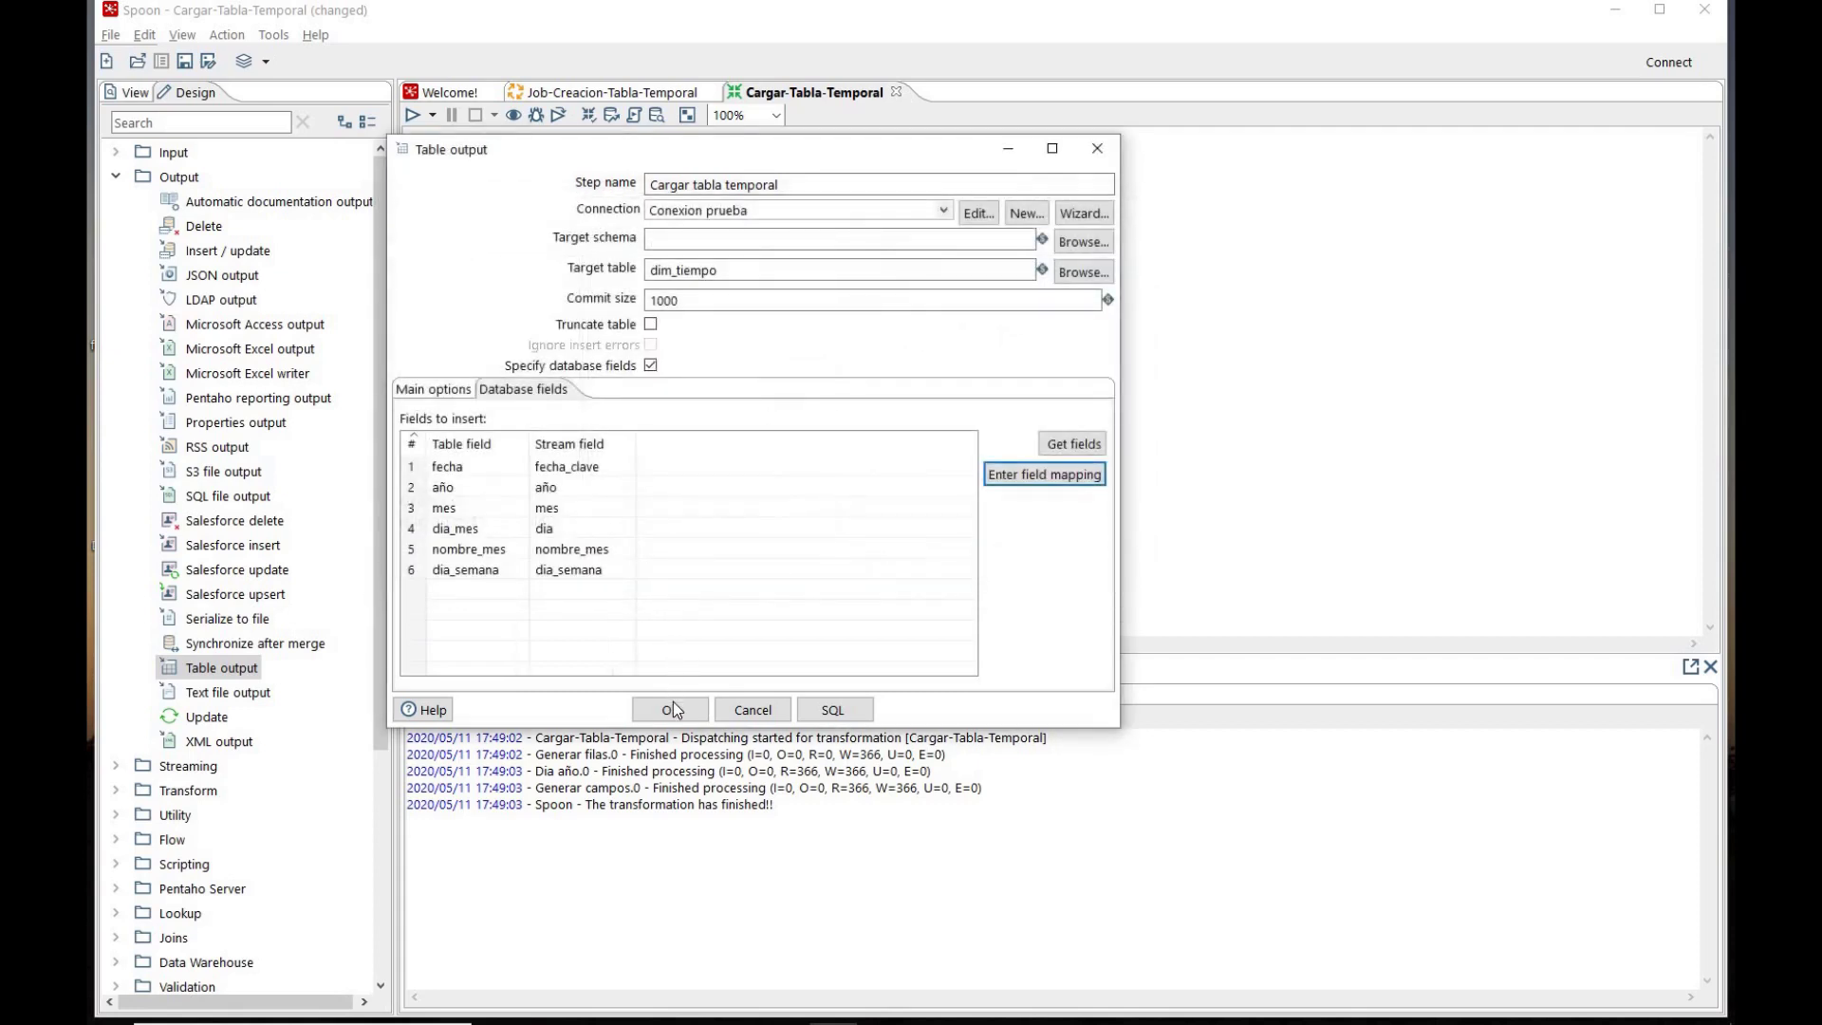
click(671, 710)
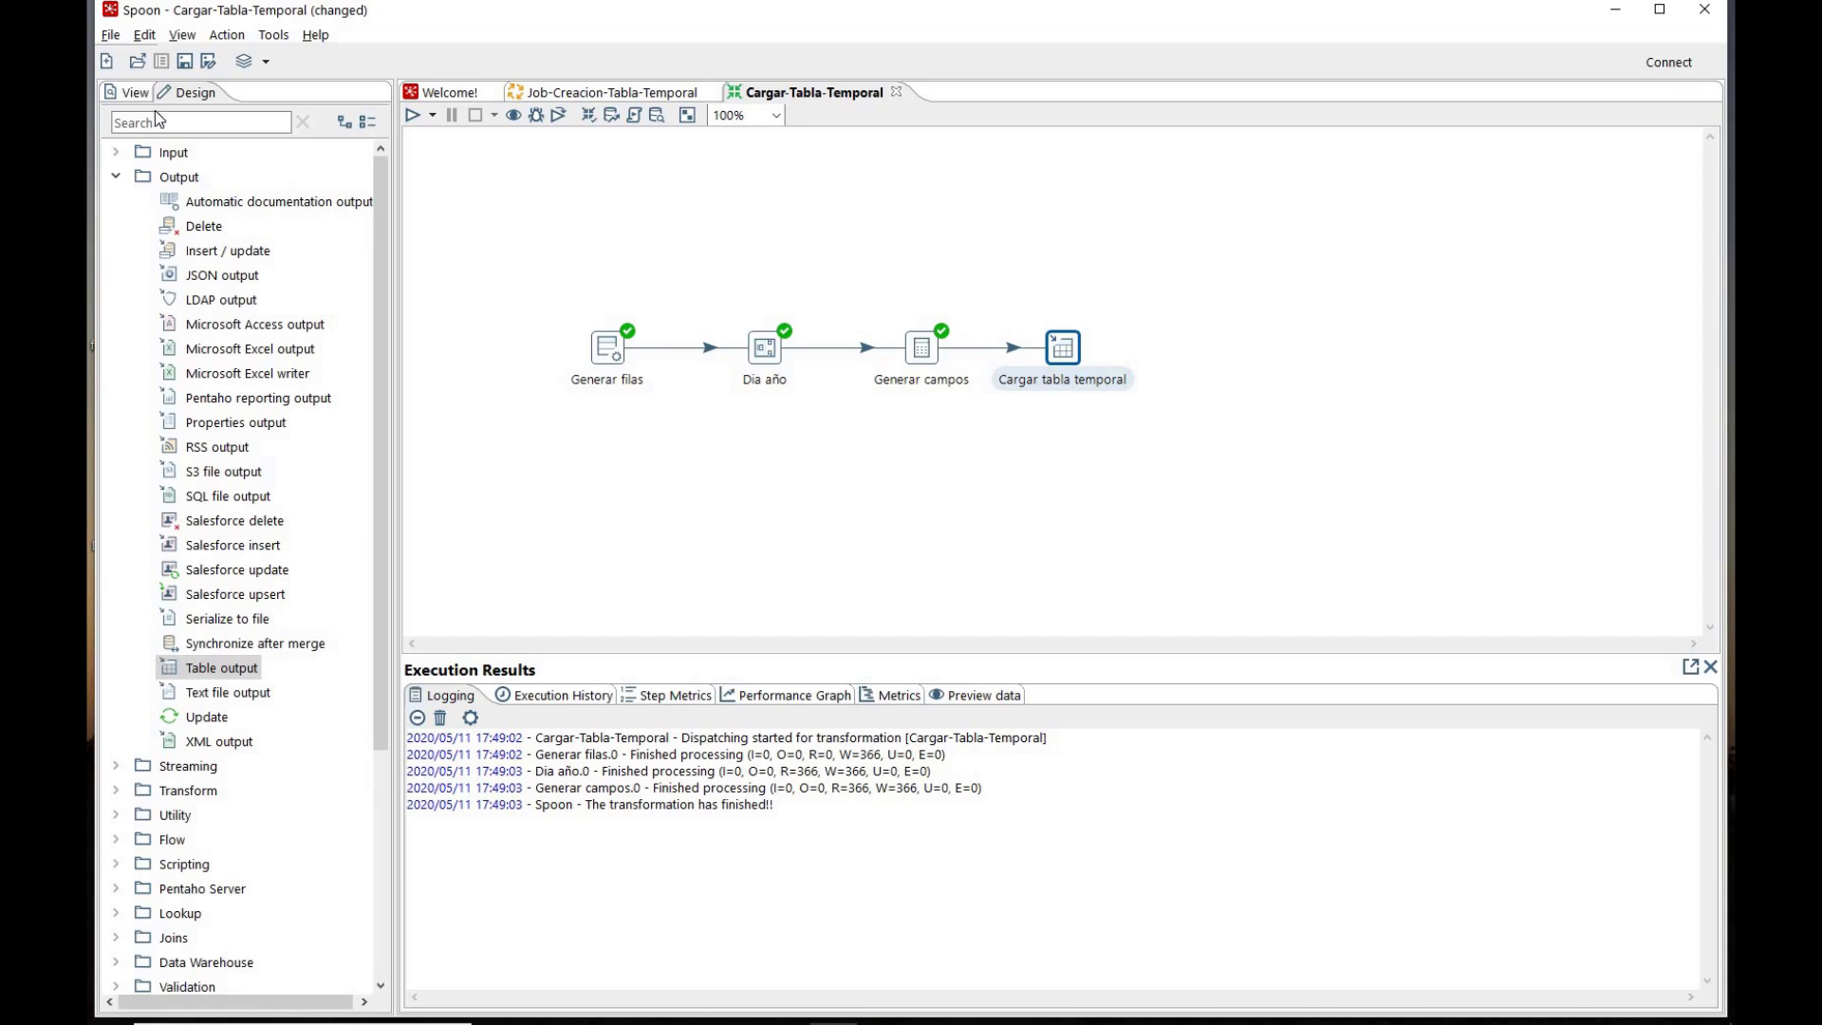
Step: Save the Cargar-Tabla-Temporal transformation and run it with the Pentaho local configuration
click(111, 36)
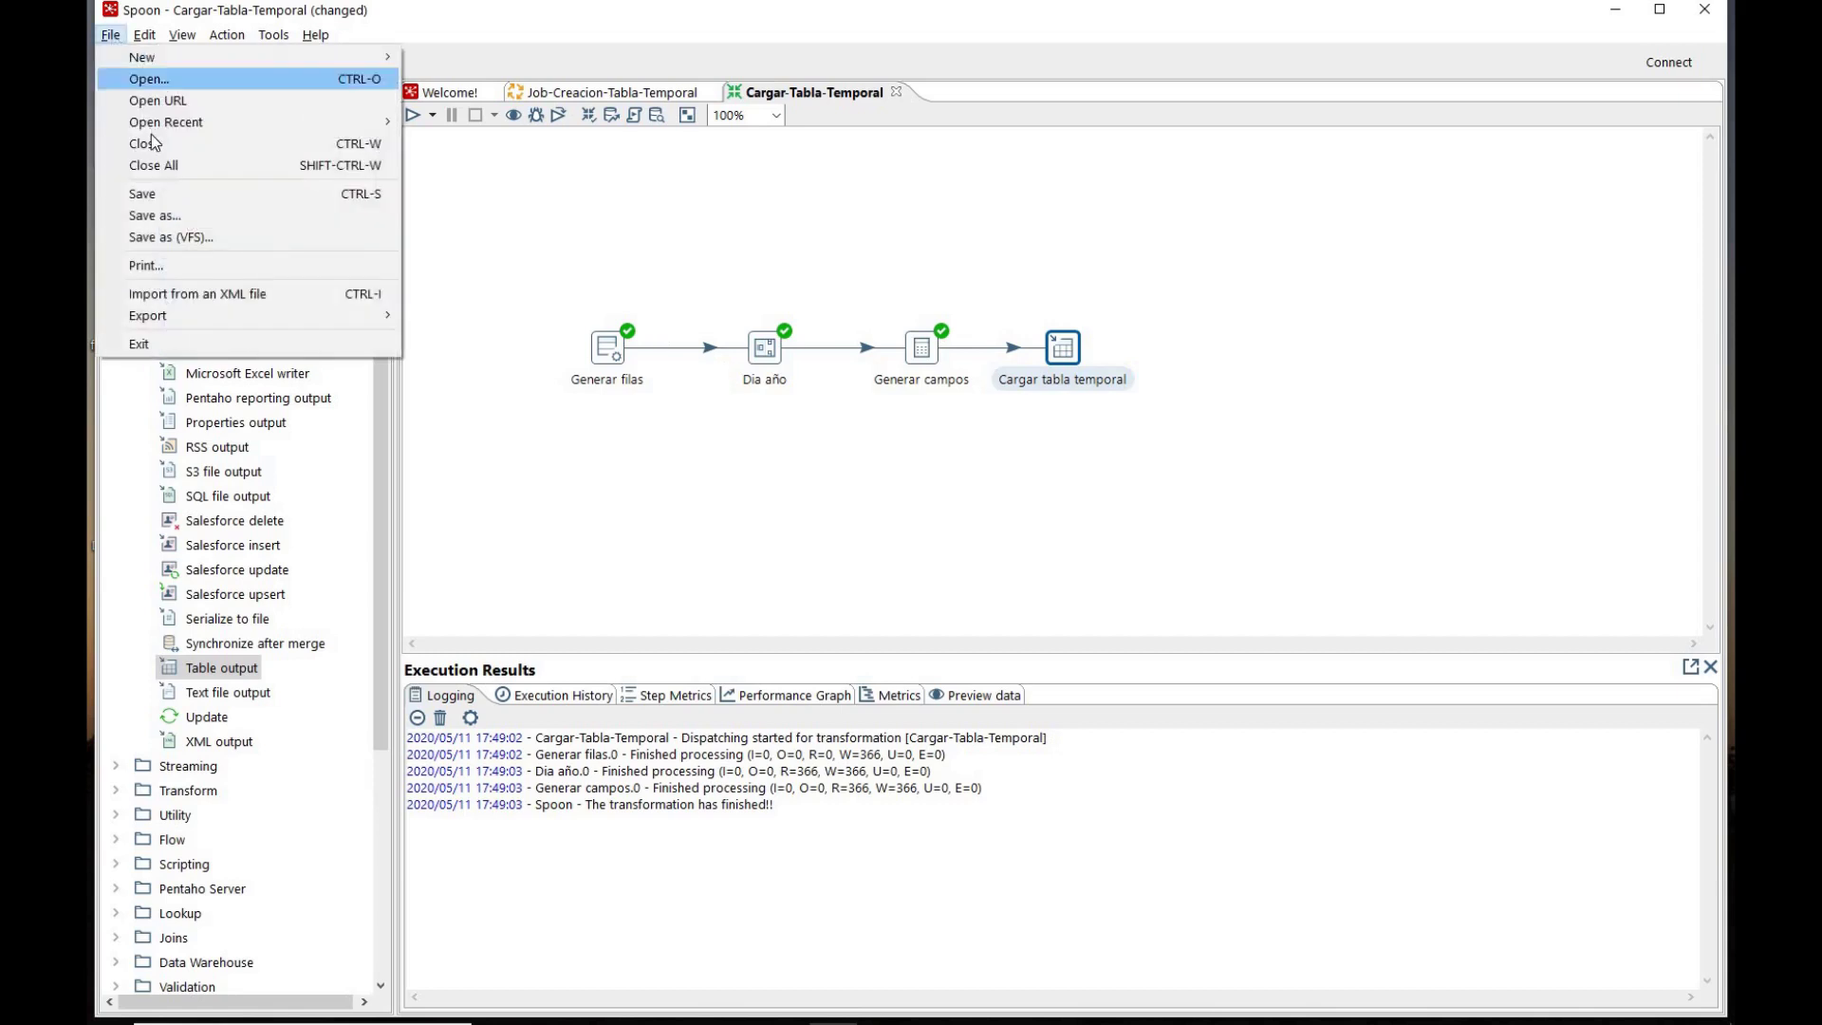
key(Return)
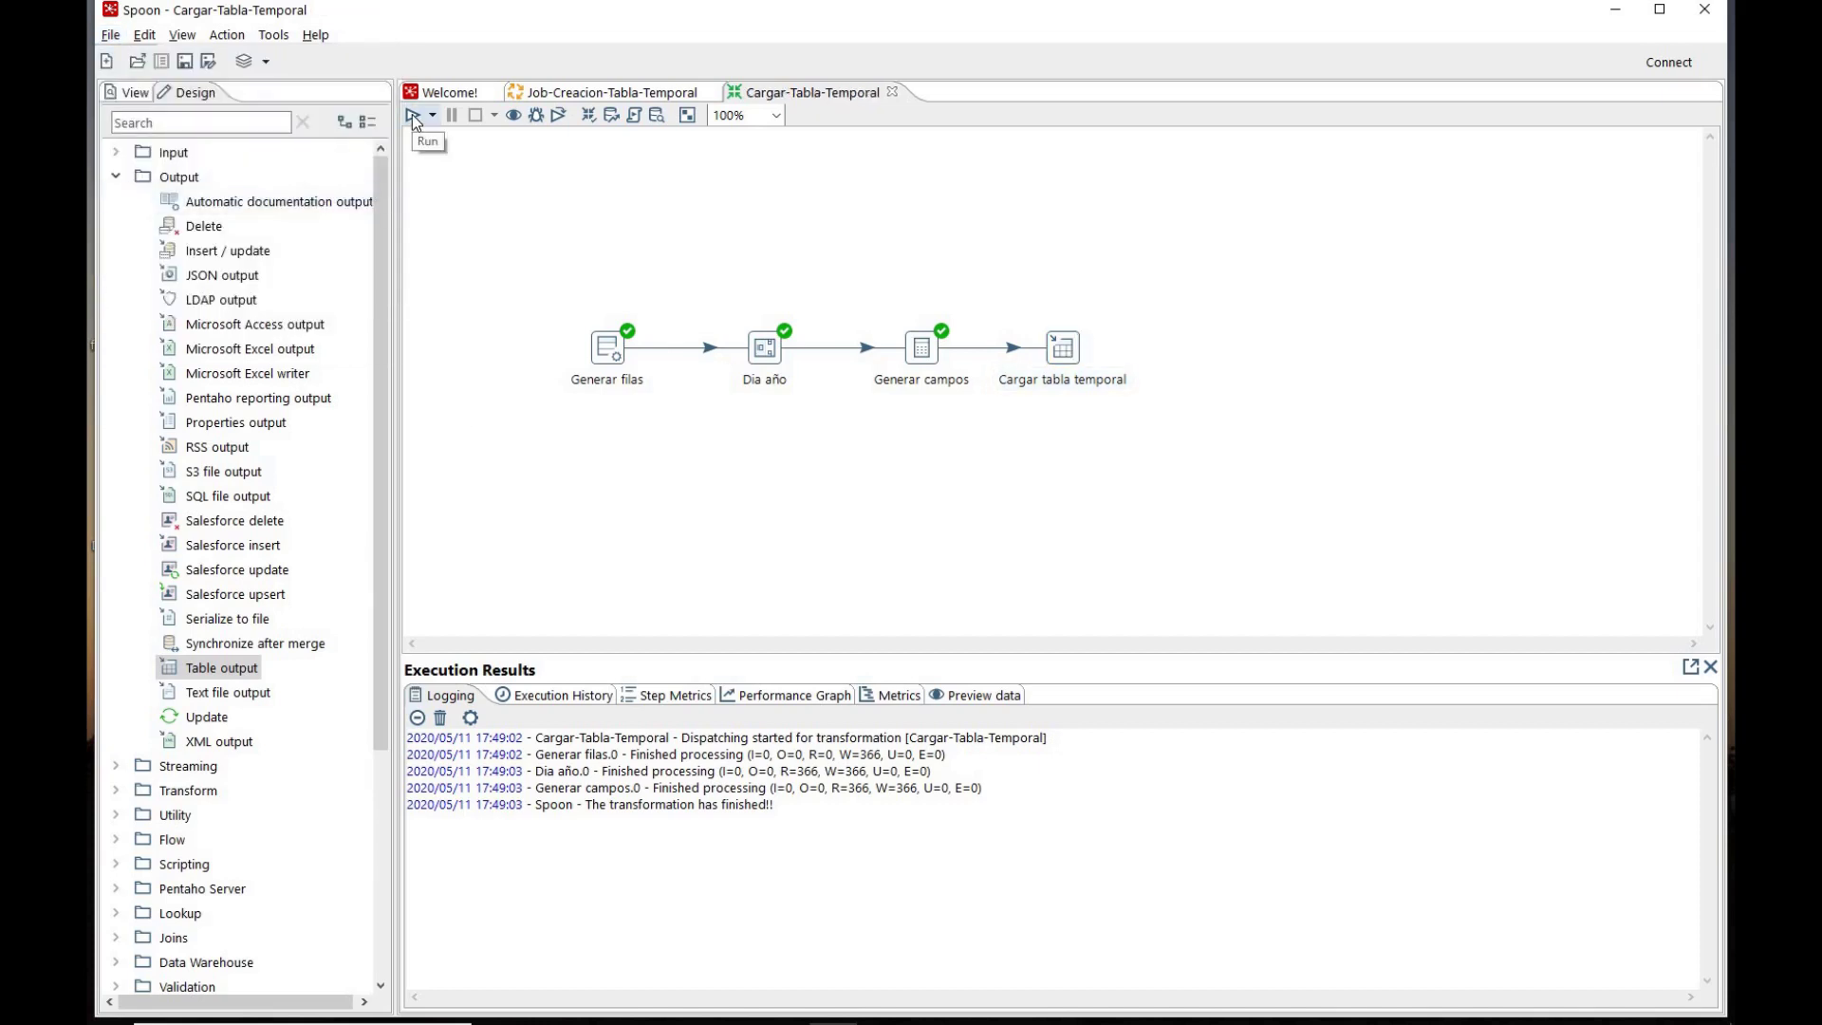
click(412, 115)
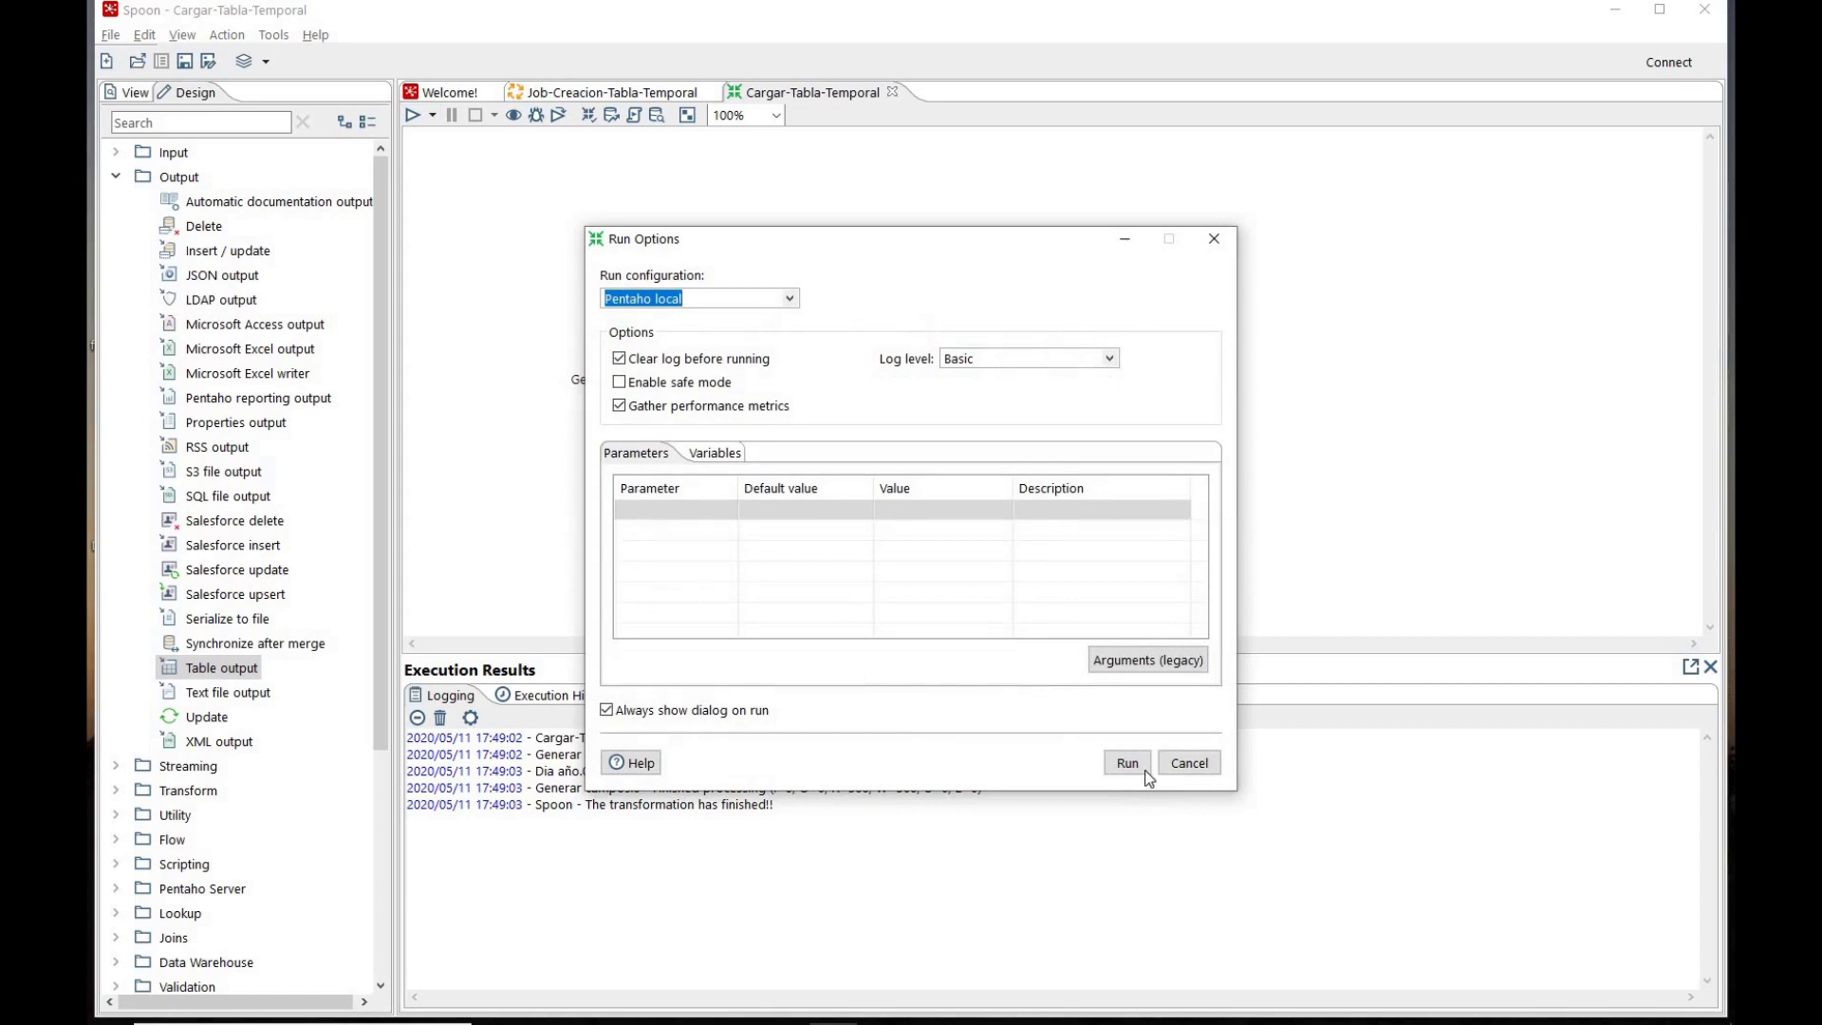
click(1145, 771)
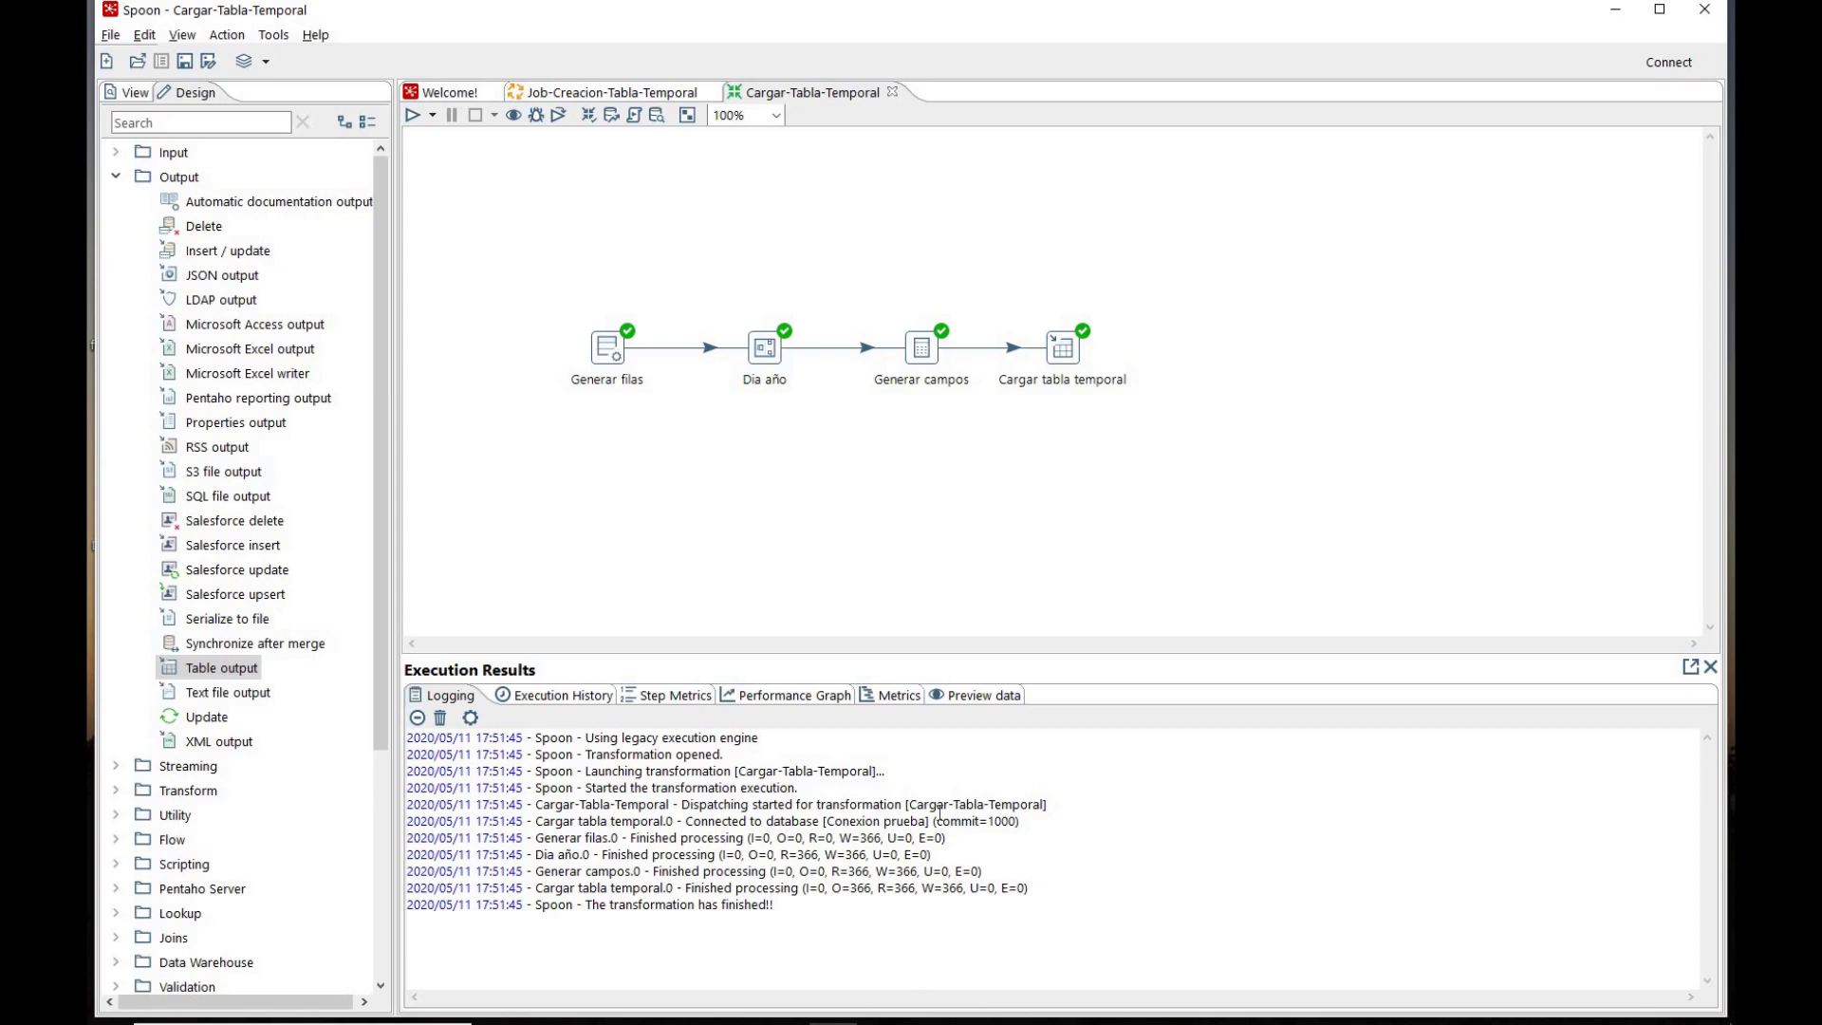
Step: Switch to HeidiSQL and refresh the dim_tiempo data to check the loaded rows
key(alt+Tab)
key(alt+Tab)
key(alt+Tab)
key(alt+Tab)
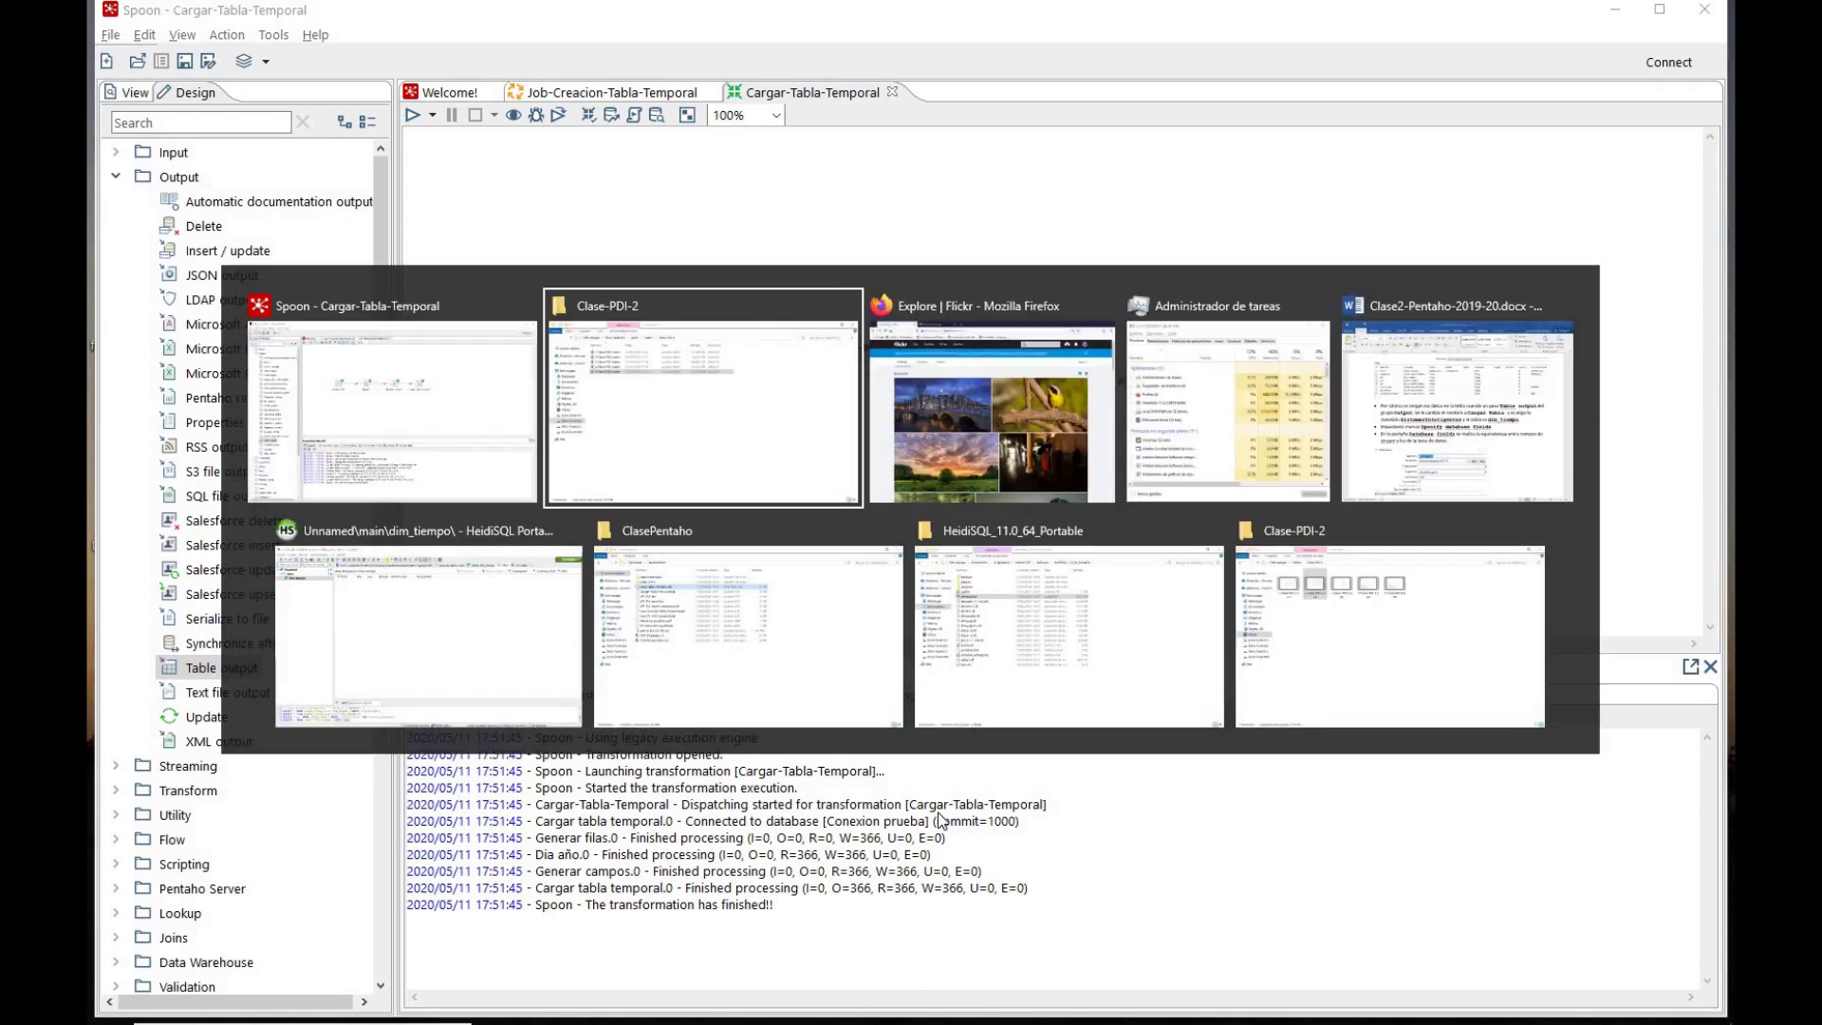
key(alt+Tab)
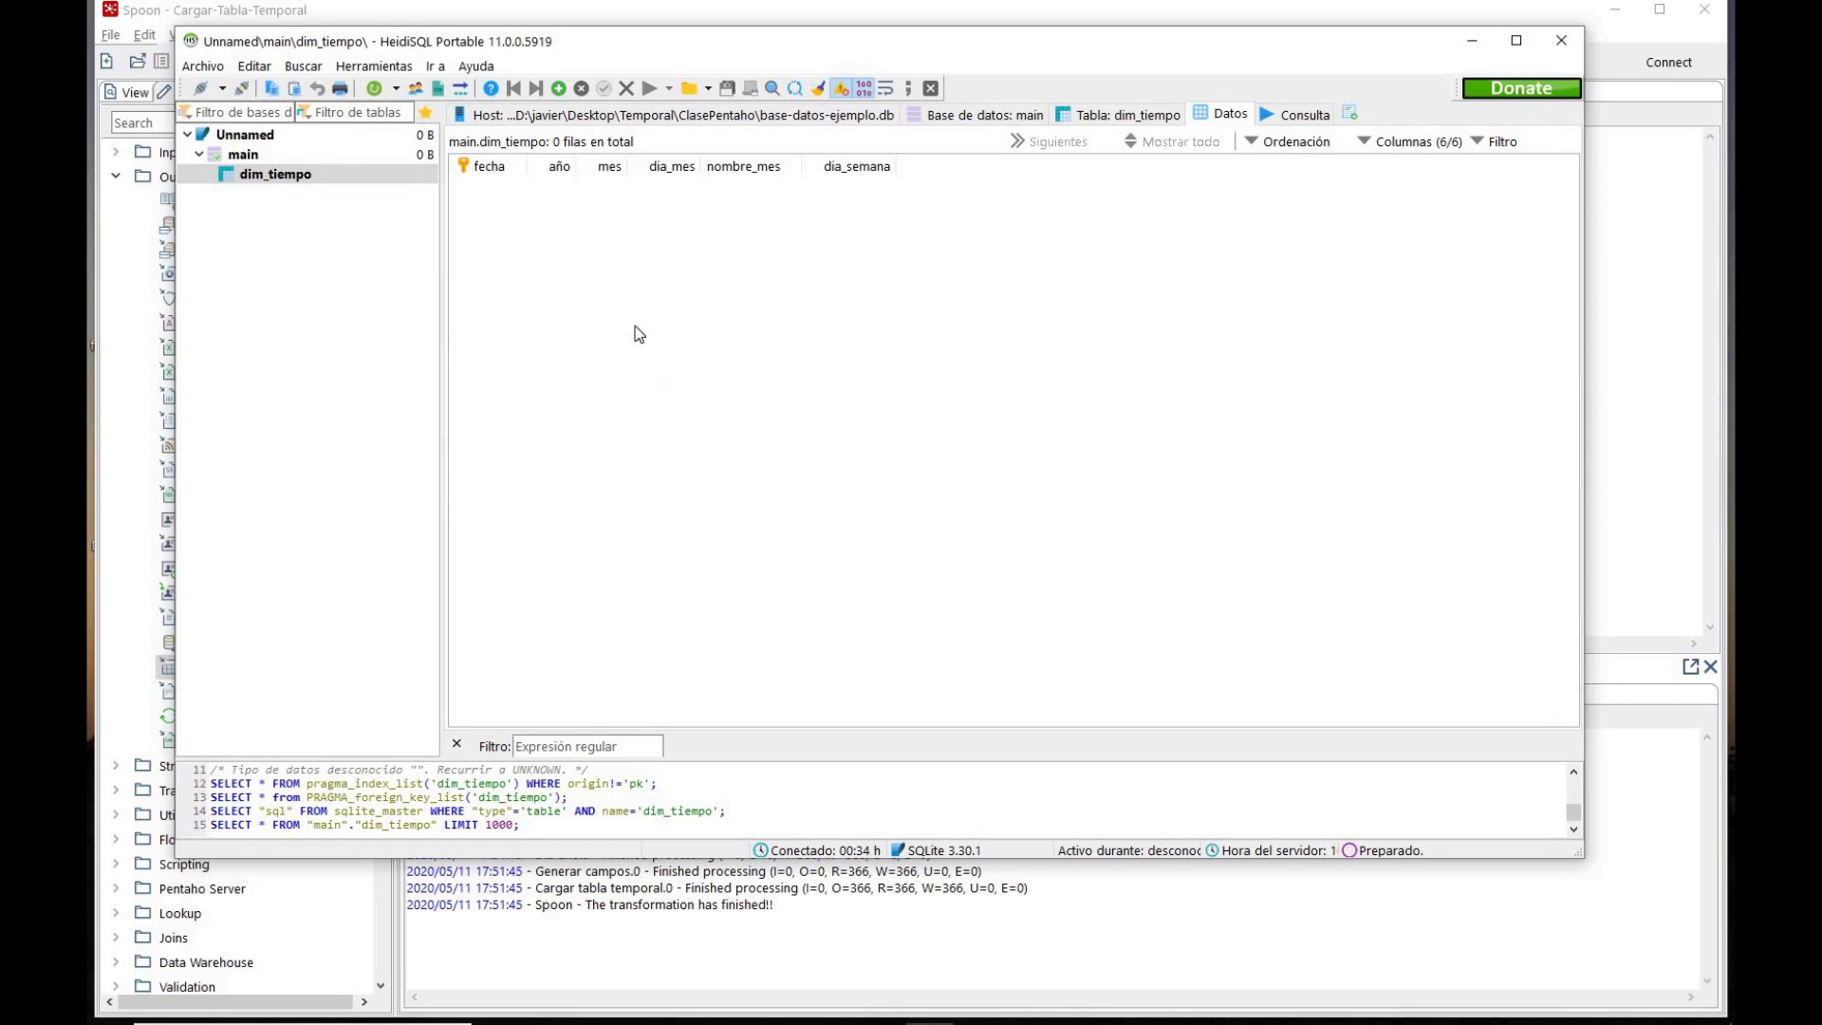
click(375, 90)
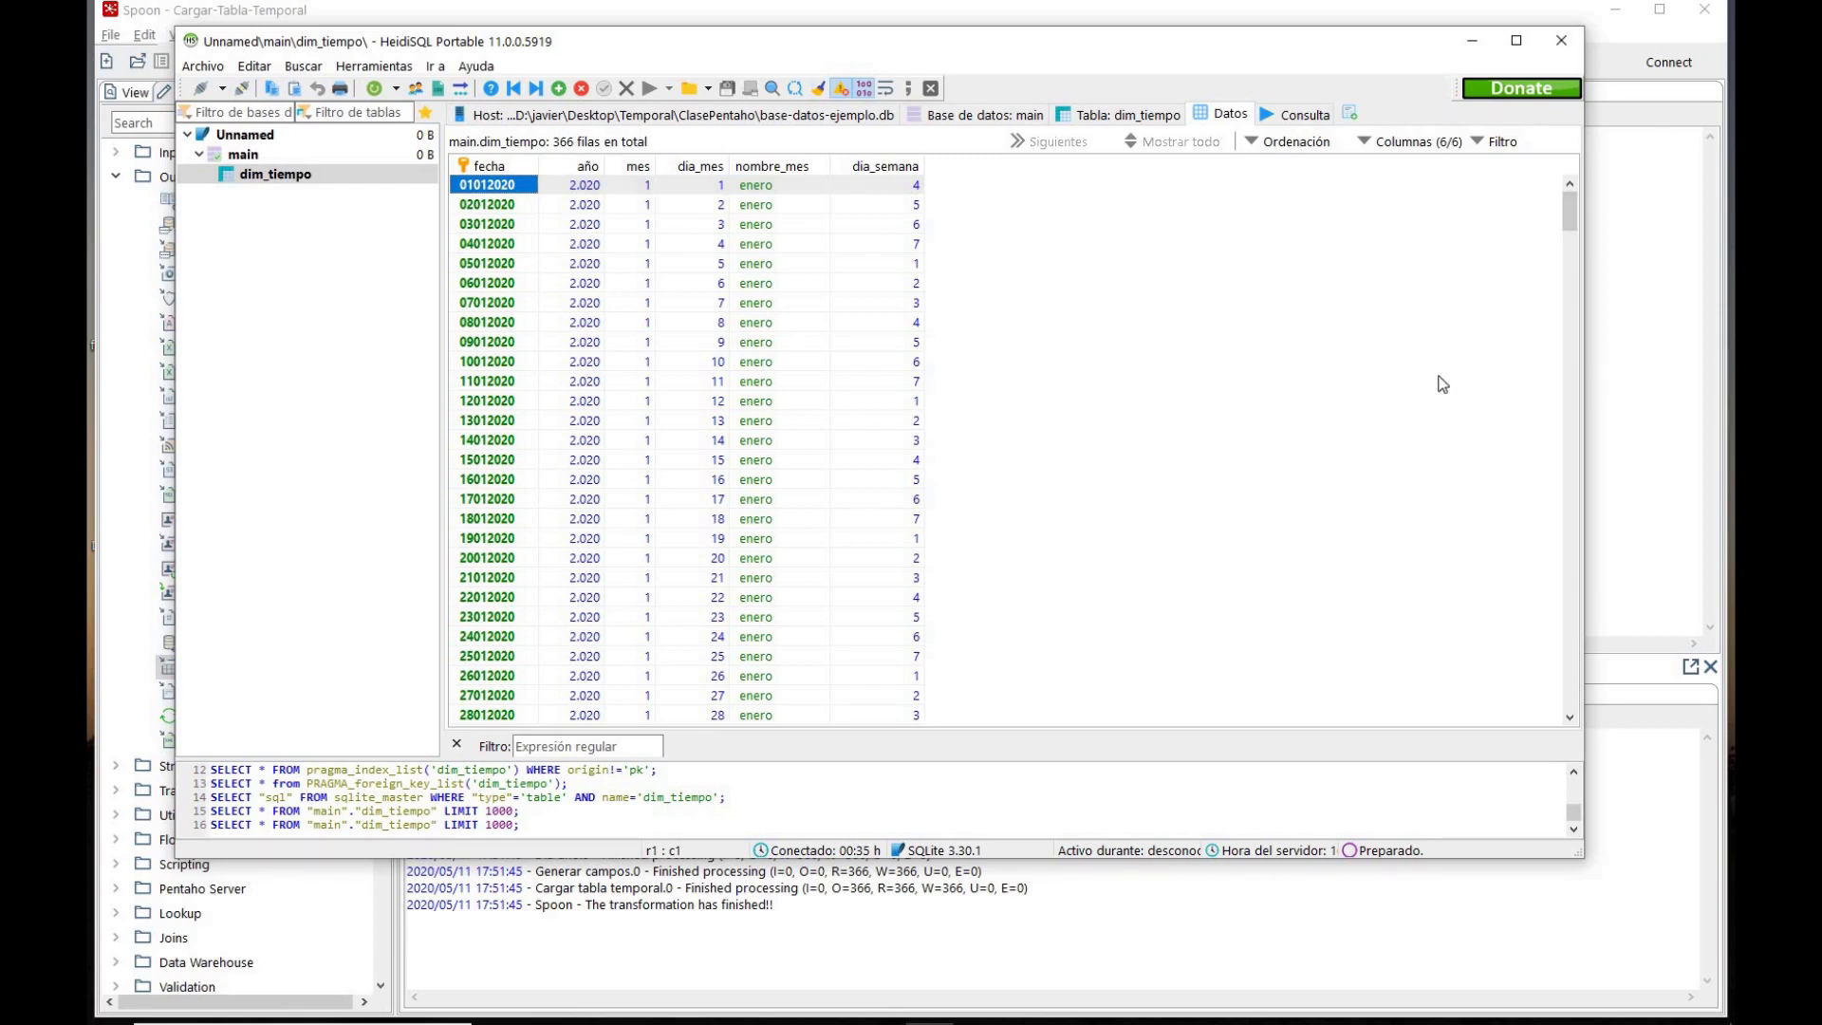
Step: Switch back to Spoon and add a Transformation entry after Crear tabla temporal in the Job-Creacion-Tabla-Temporal job, linking the two entries
key(alt+Tab)
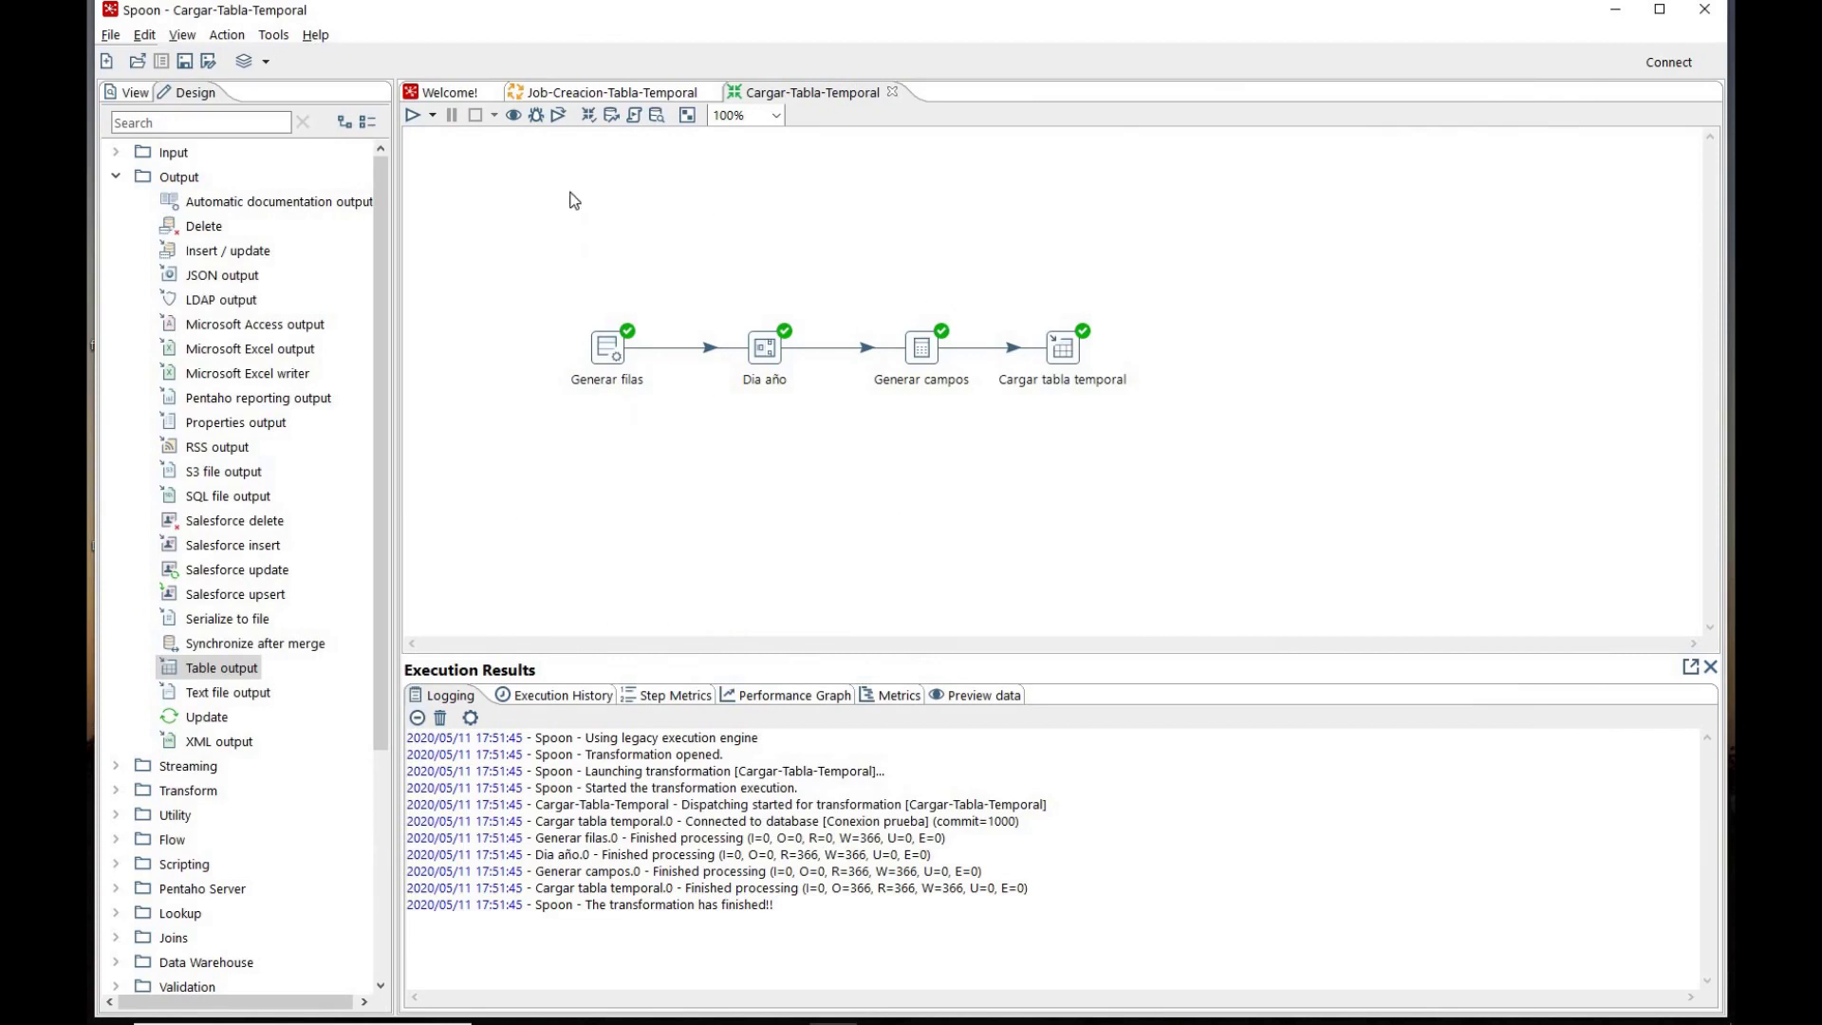
click(597, 95)
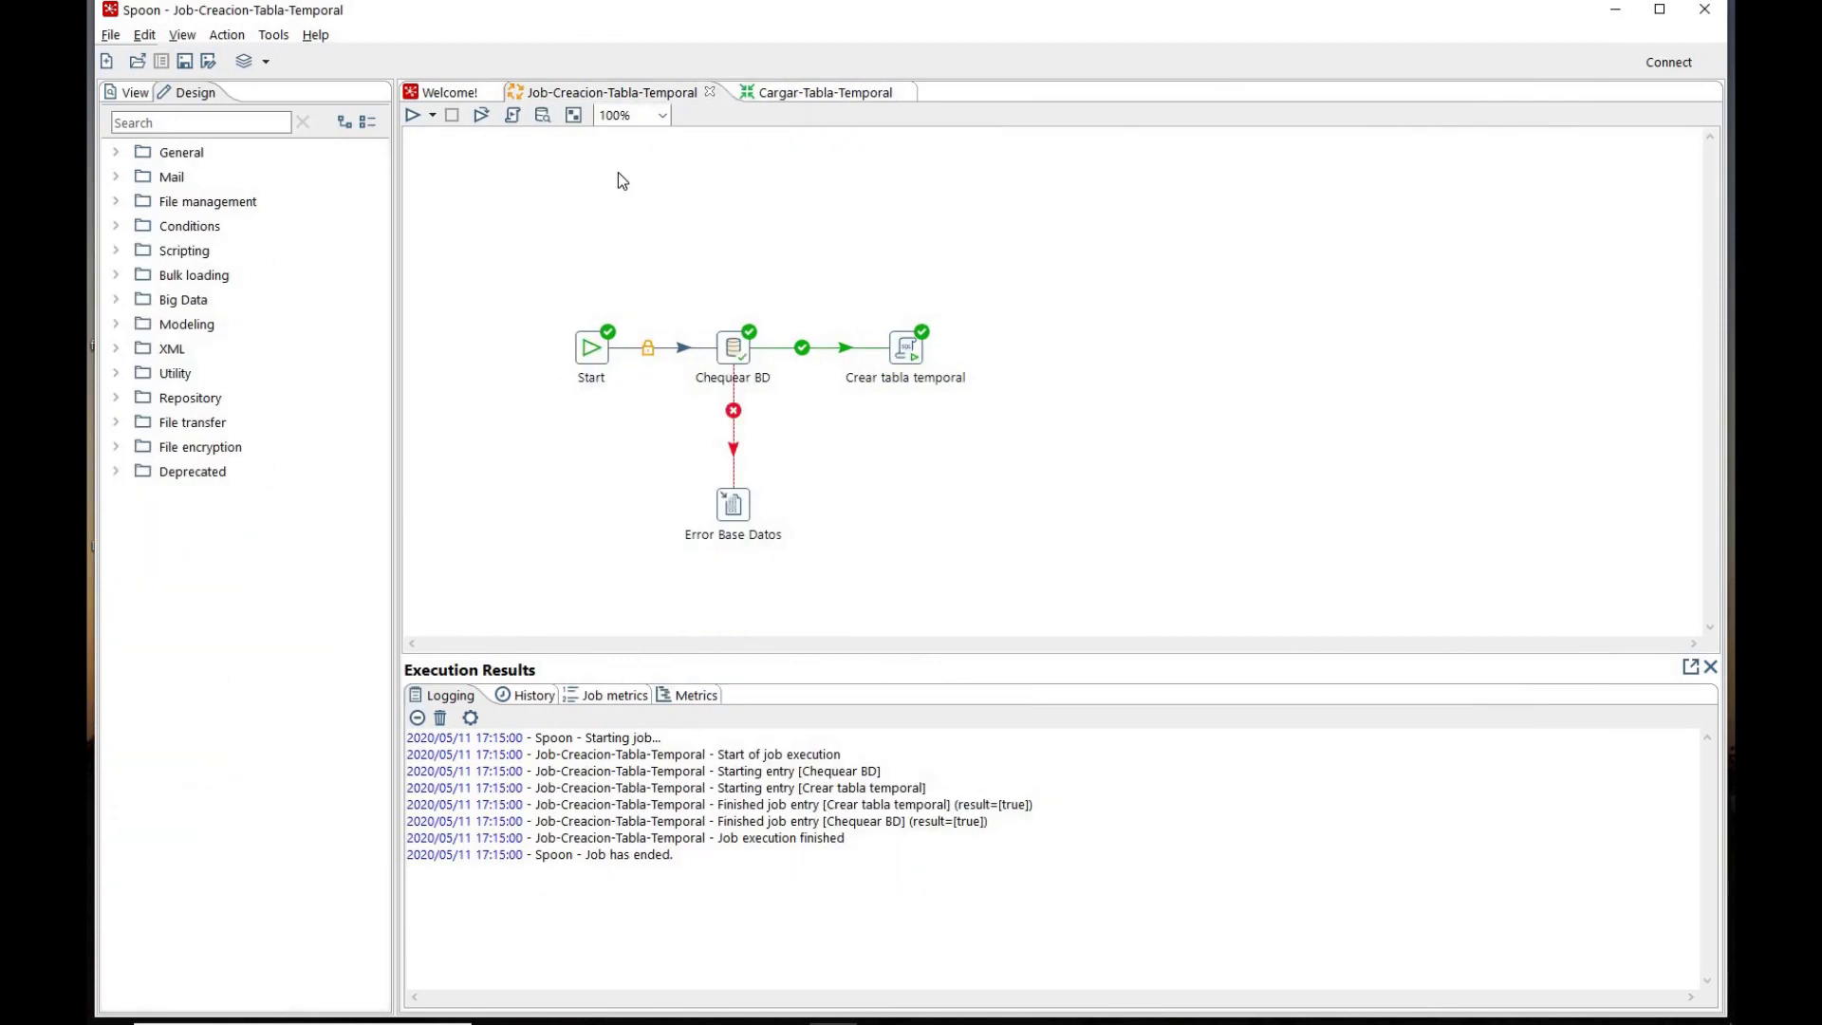
click(116, 153)
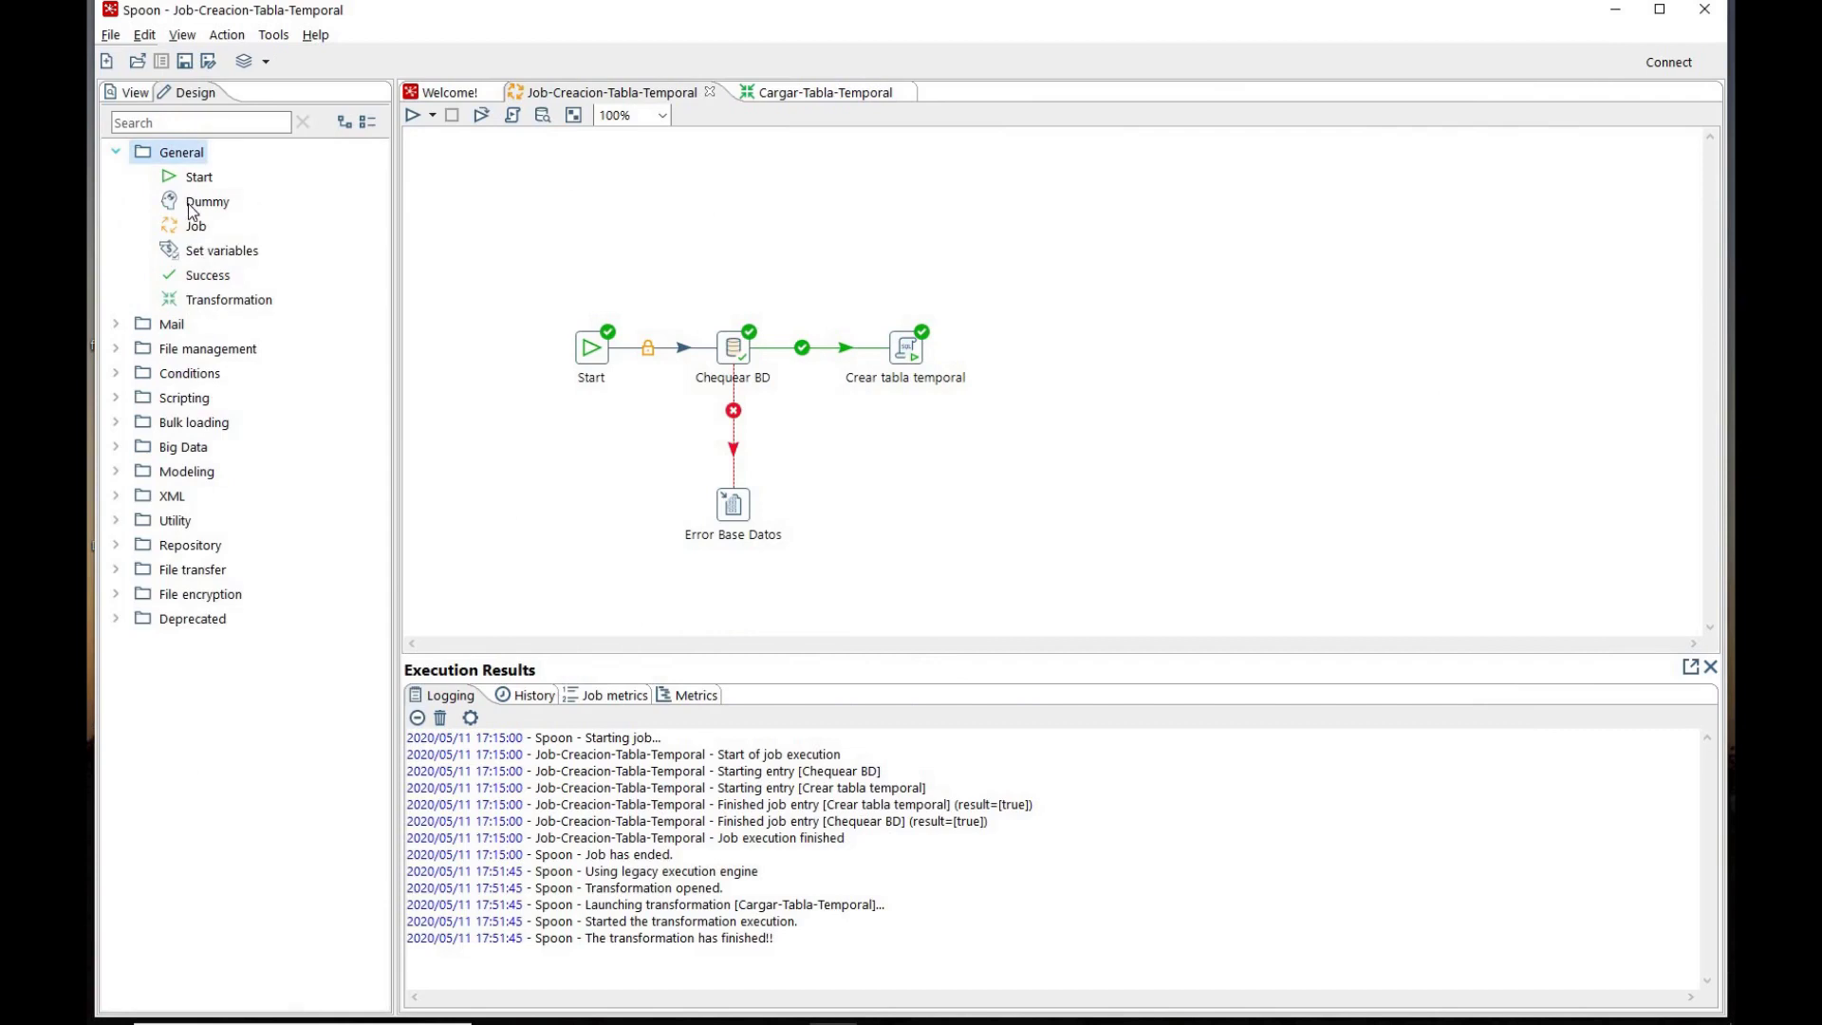
drag(220, 299, 1078, 347)
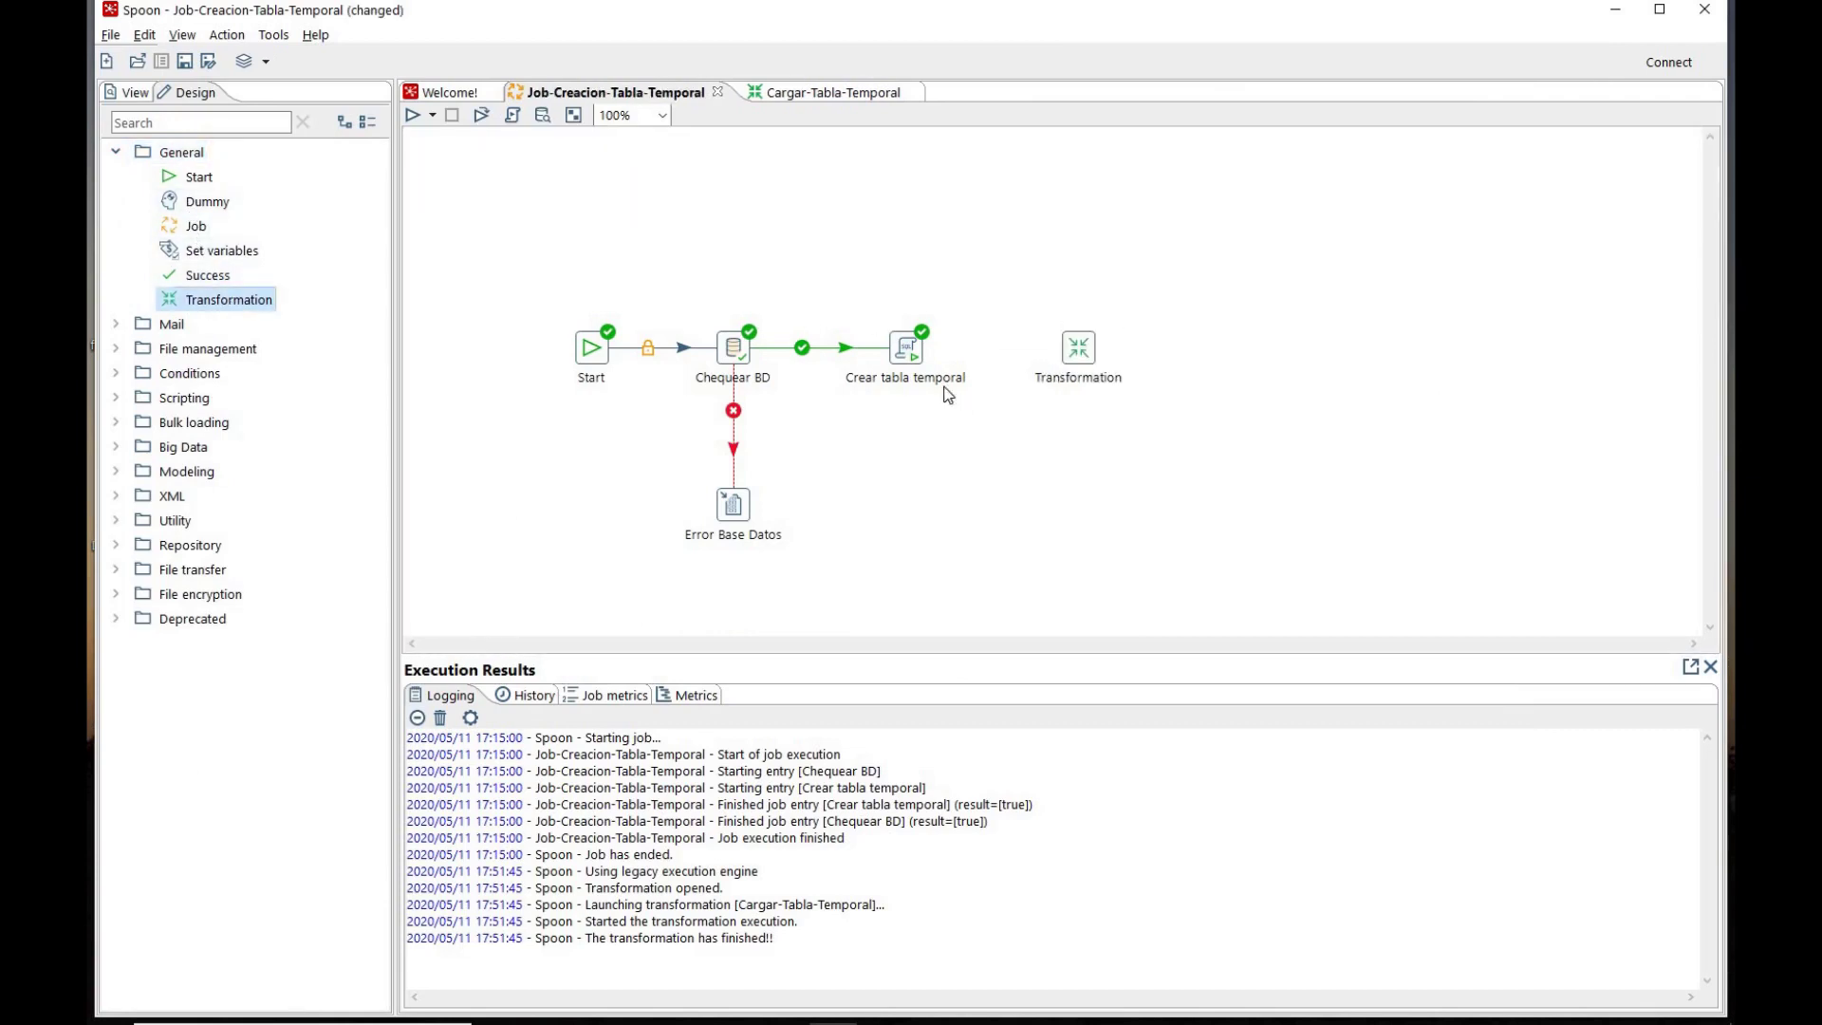
Step: Name the new transformation entry Cargar tabla and assign it the file Cargar-Tabla-Temporal.ktr
double_click(1080, 348)
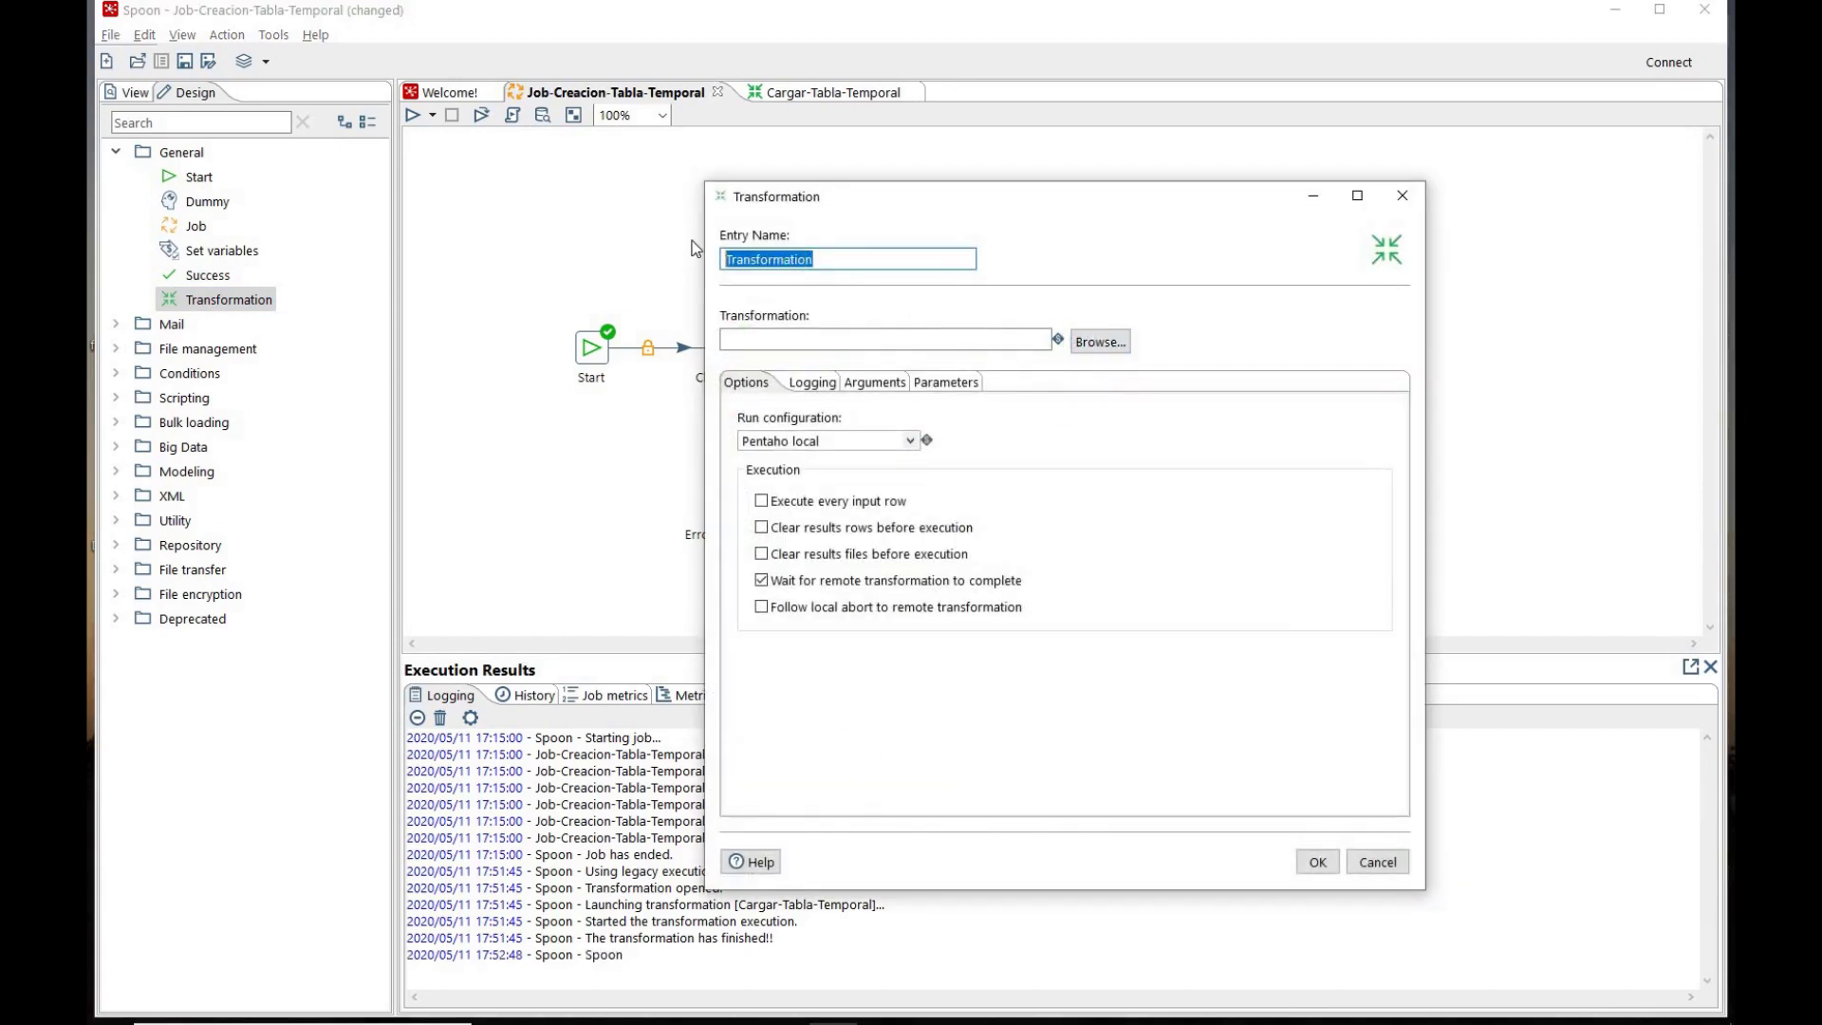
text(Cargar tabla)
click(1100, 342)
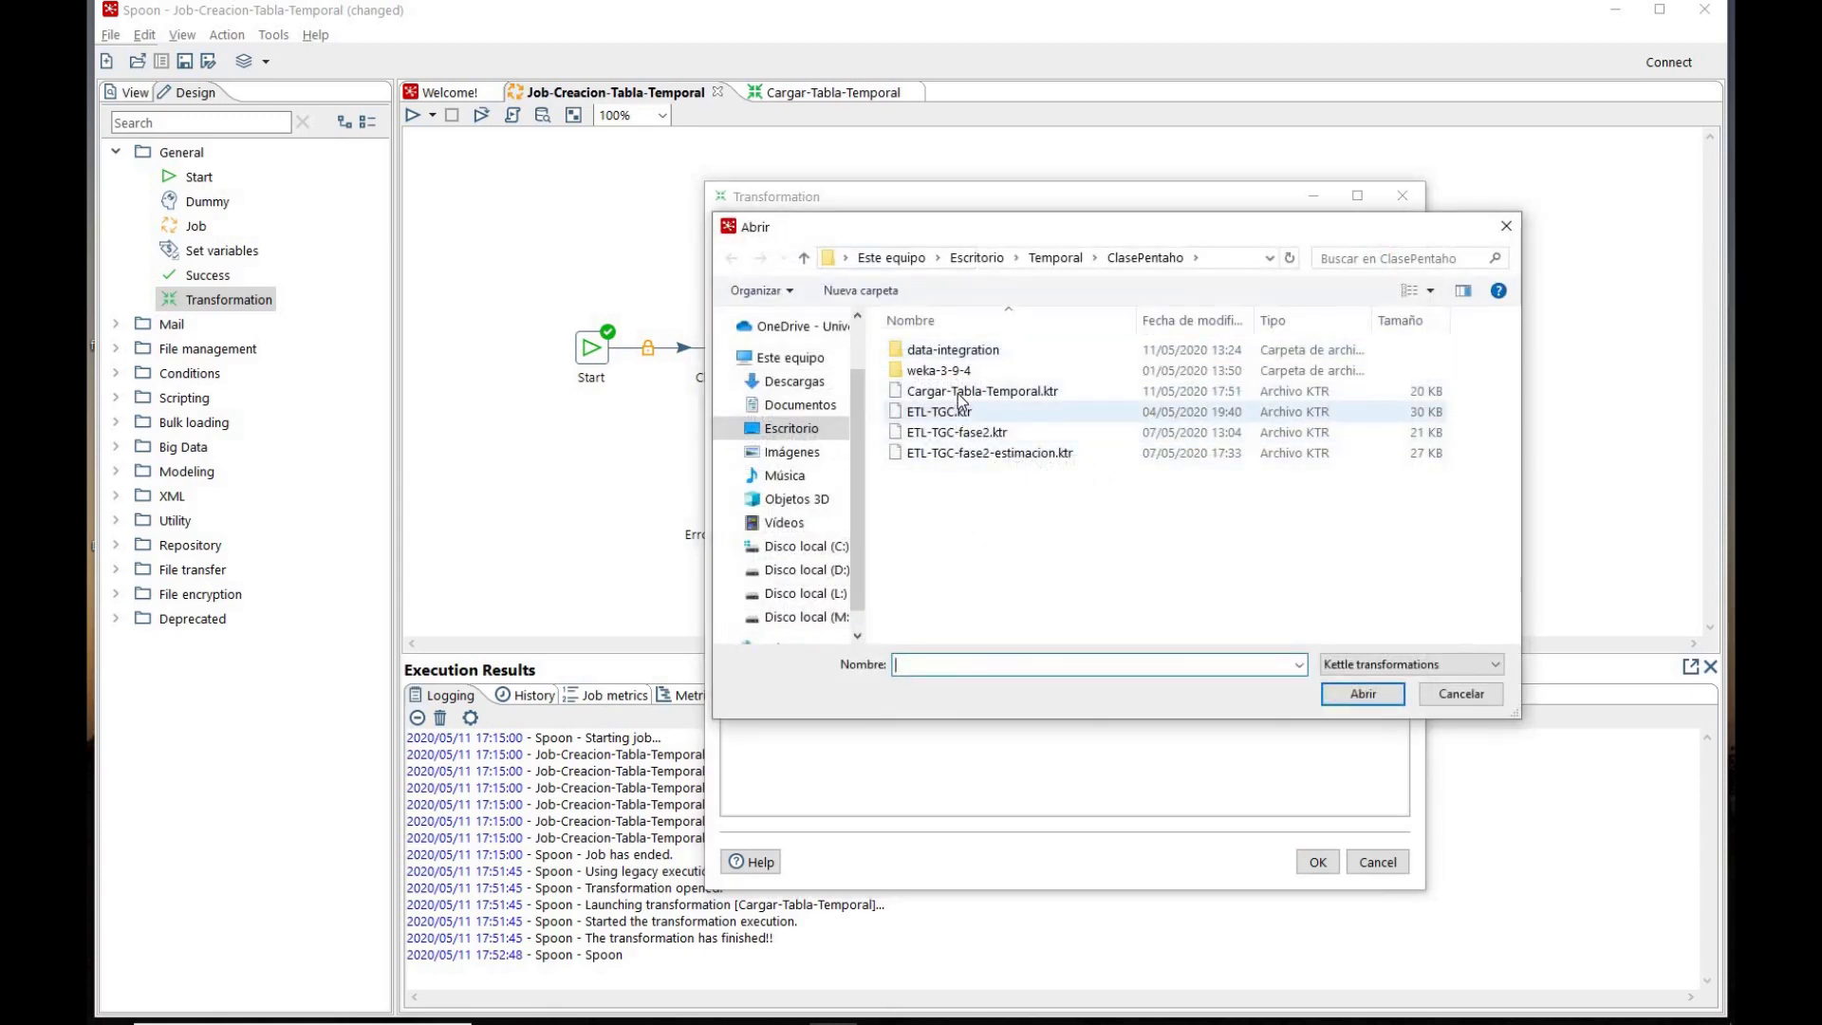
click(968, 391)
click(1363, 696)
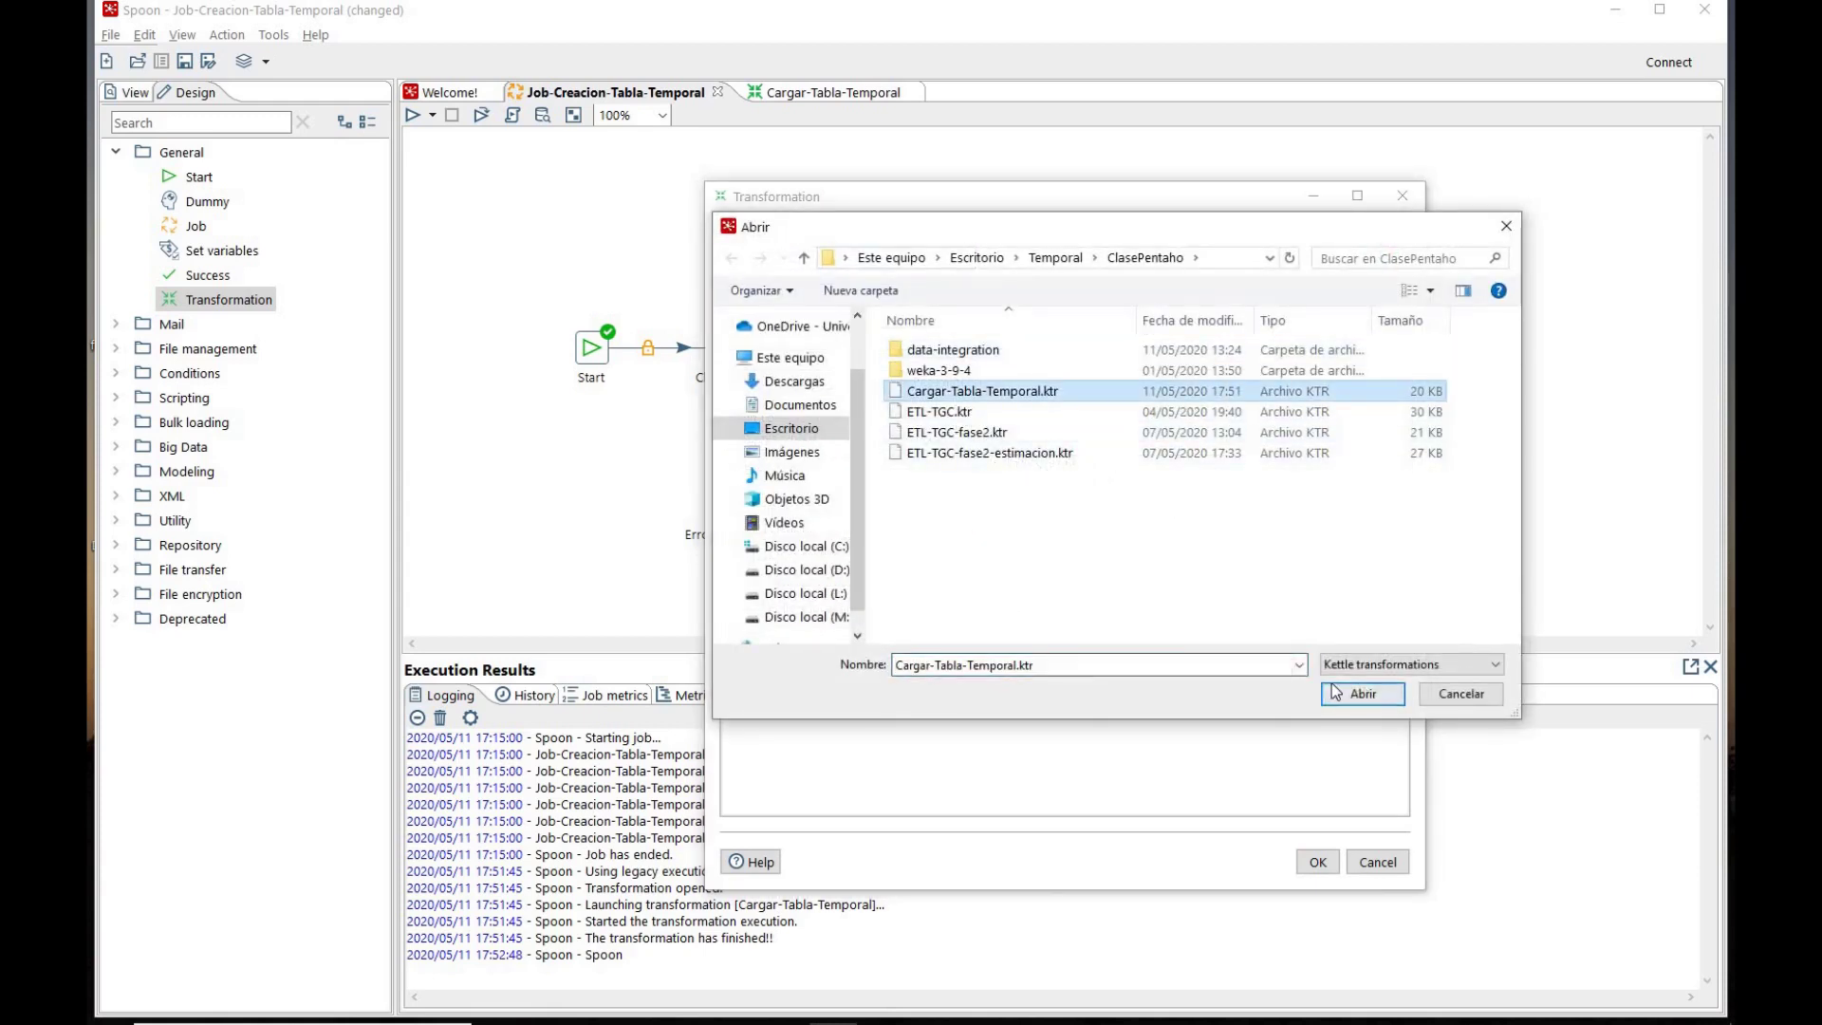
key(Return)
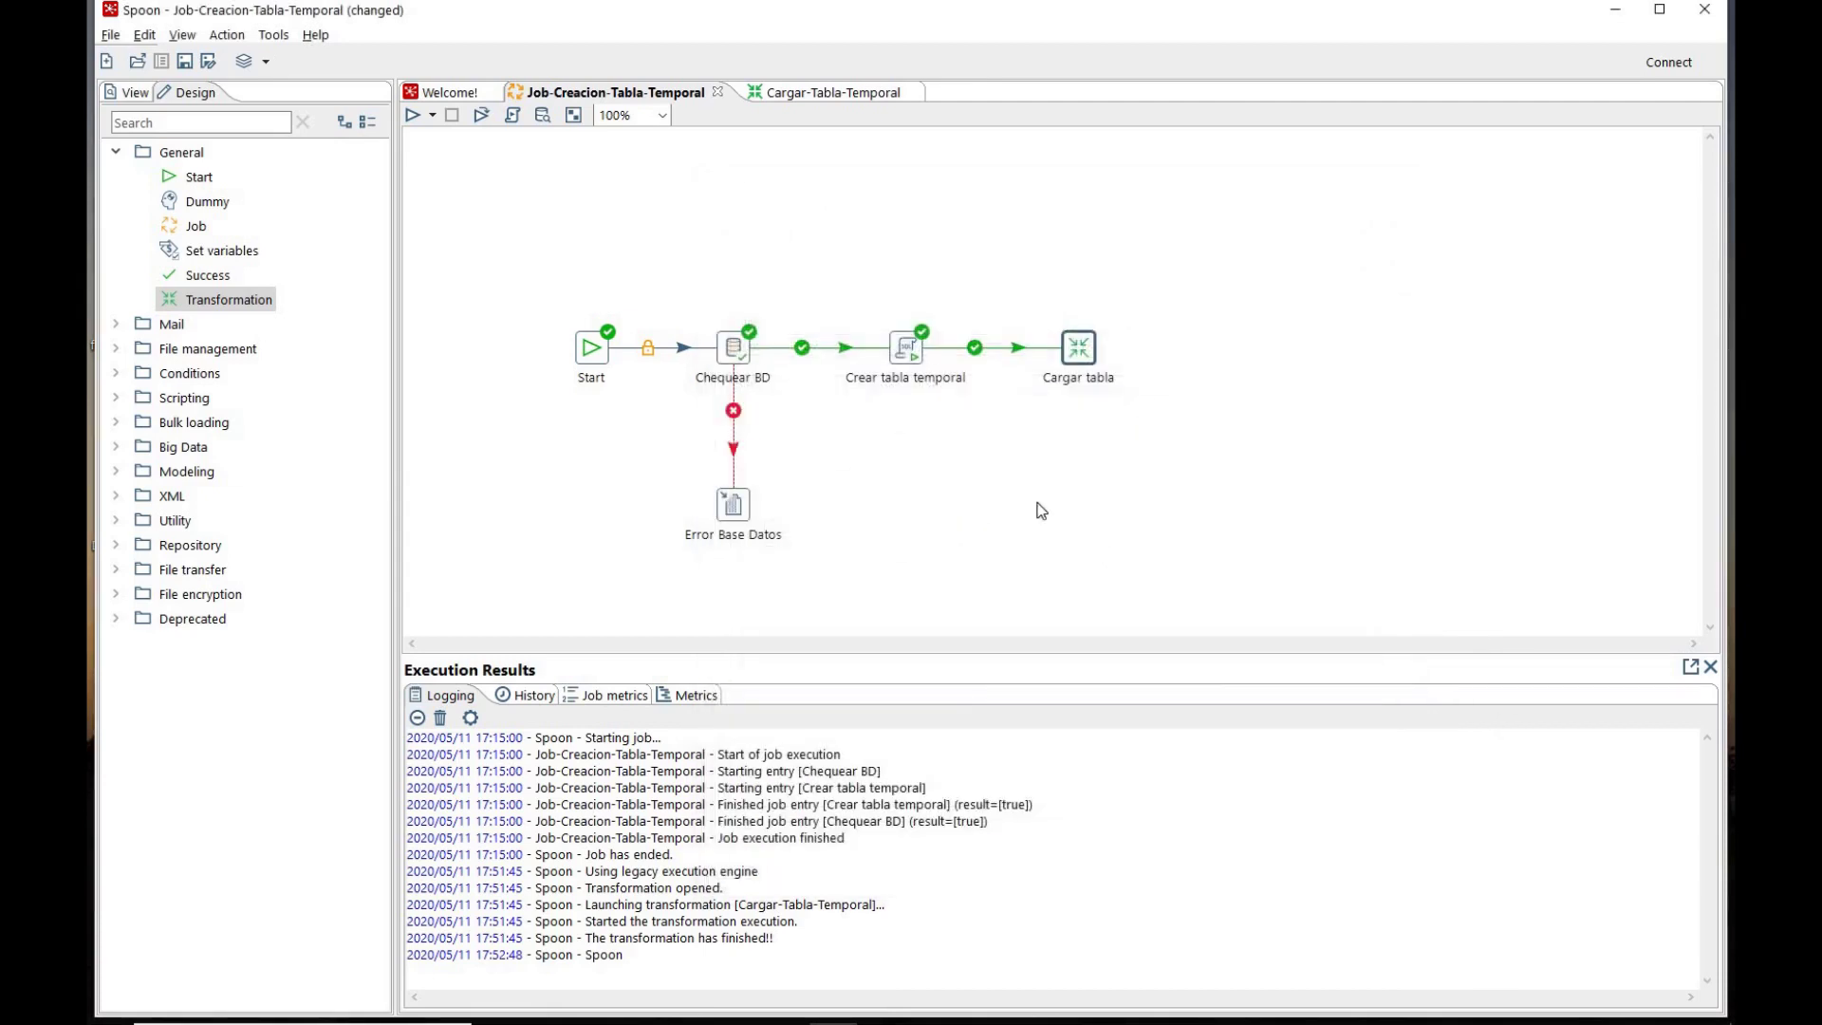
Step: Save the Job-Creacion-Tabla-Temporal job and run it with the Pentaho local configuration
click(111, 36)
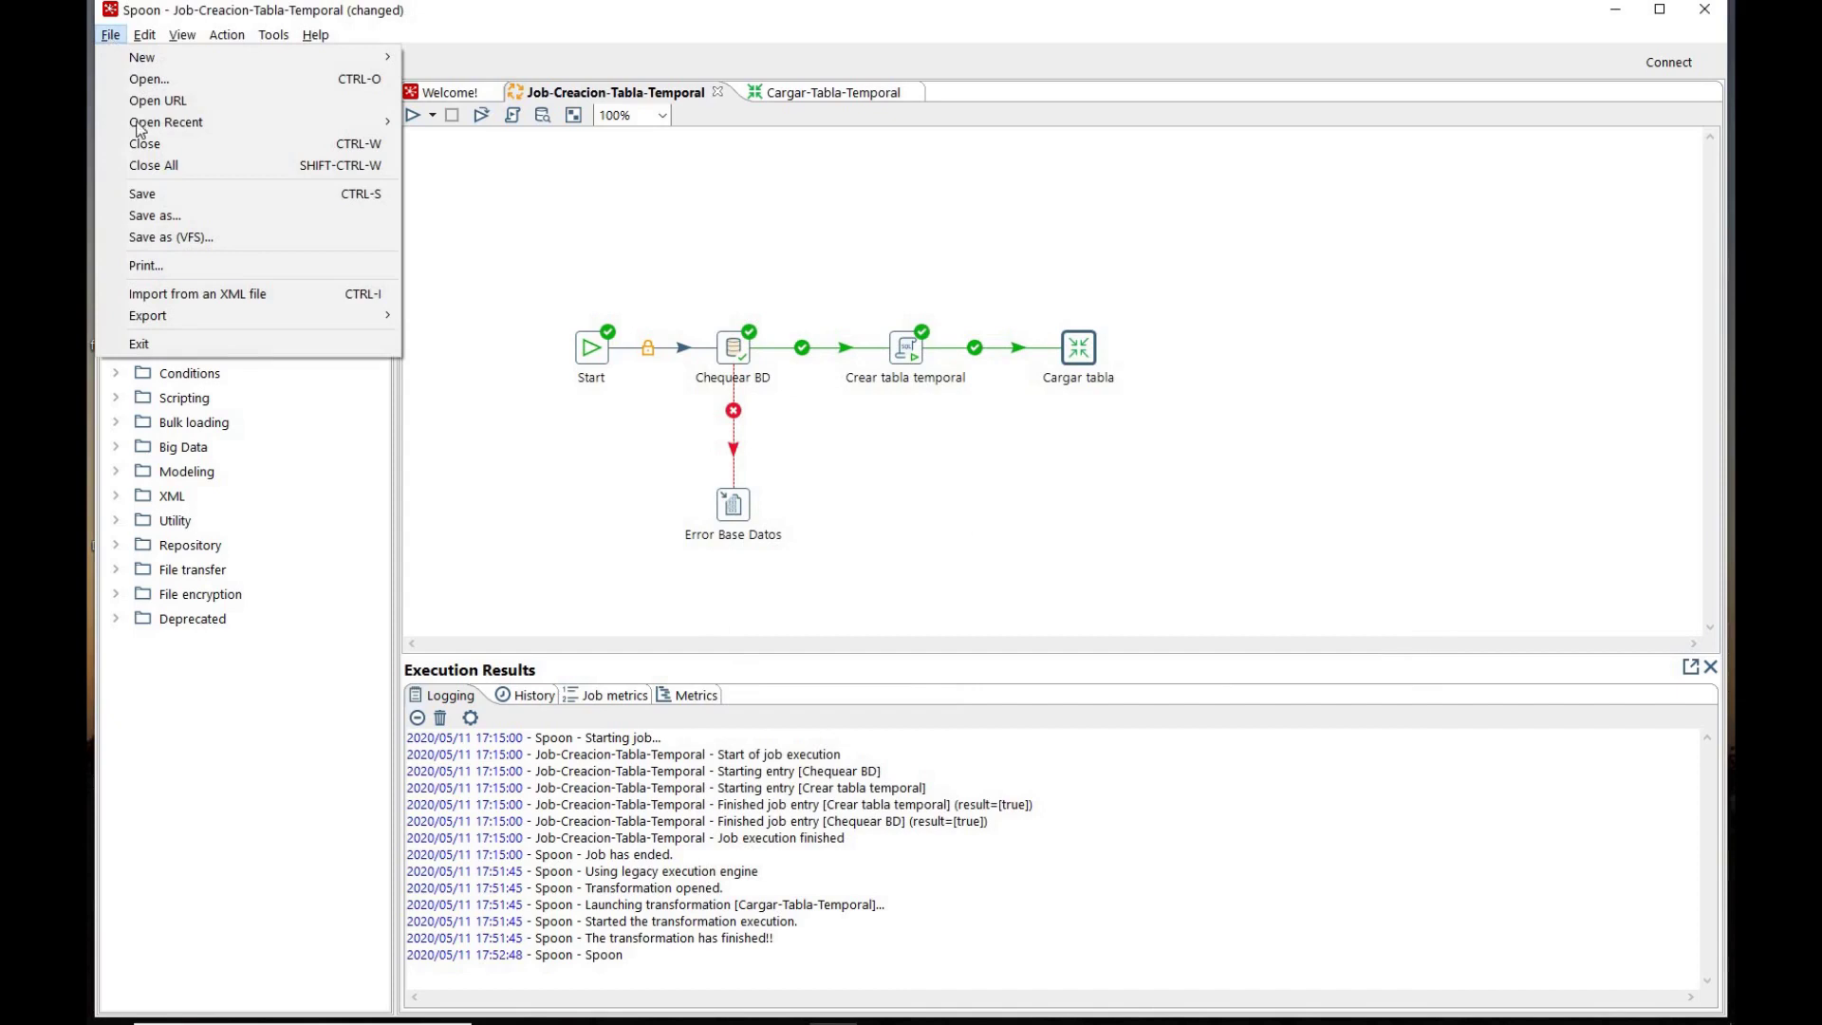
click(180, 195)
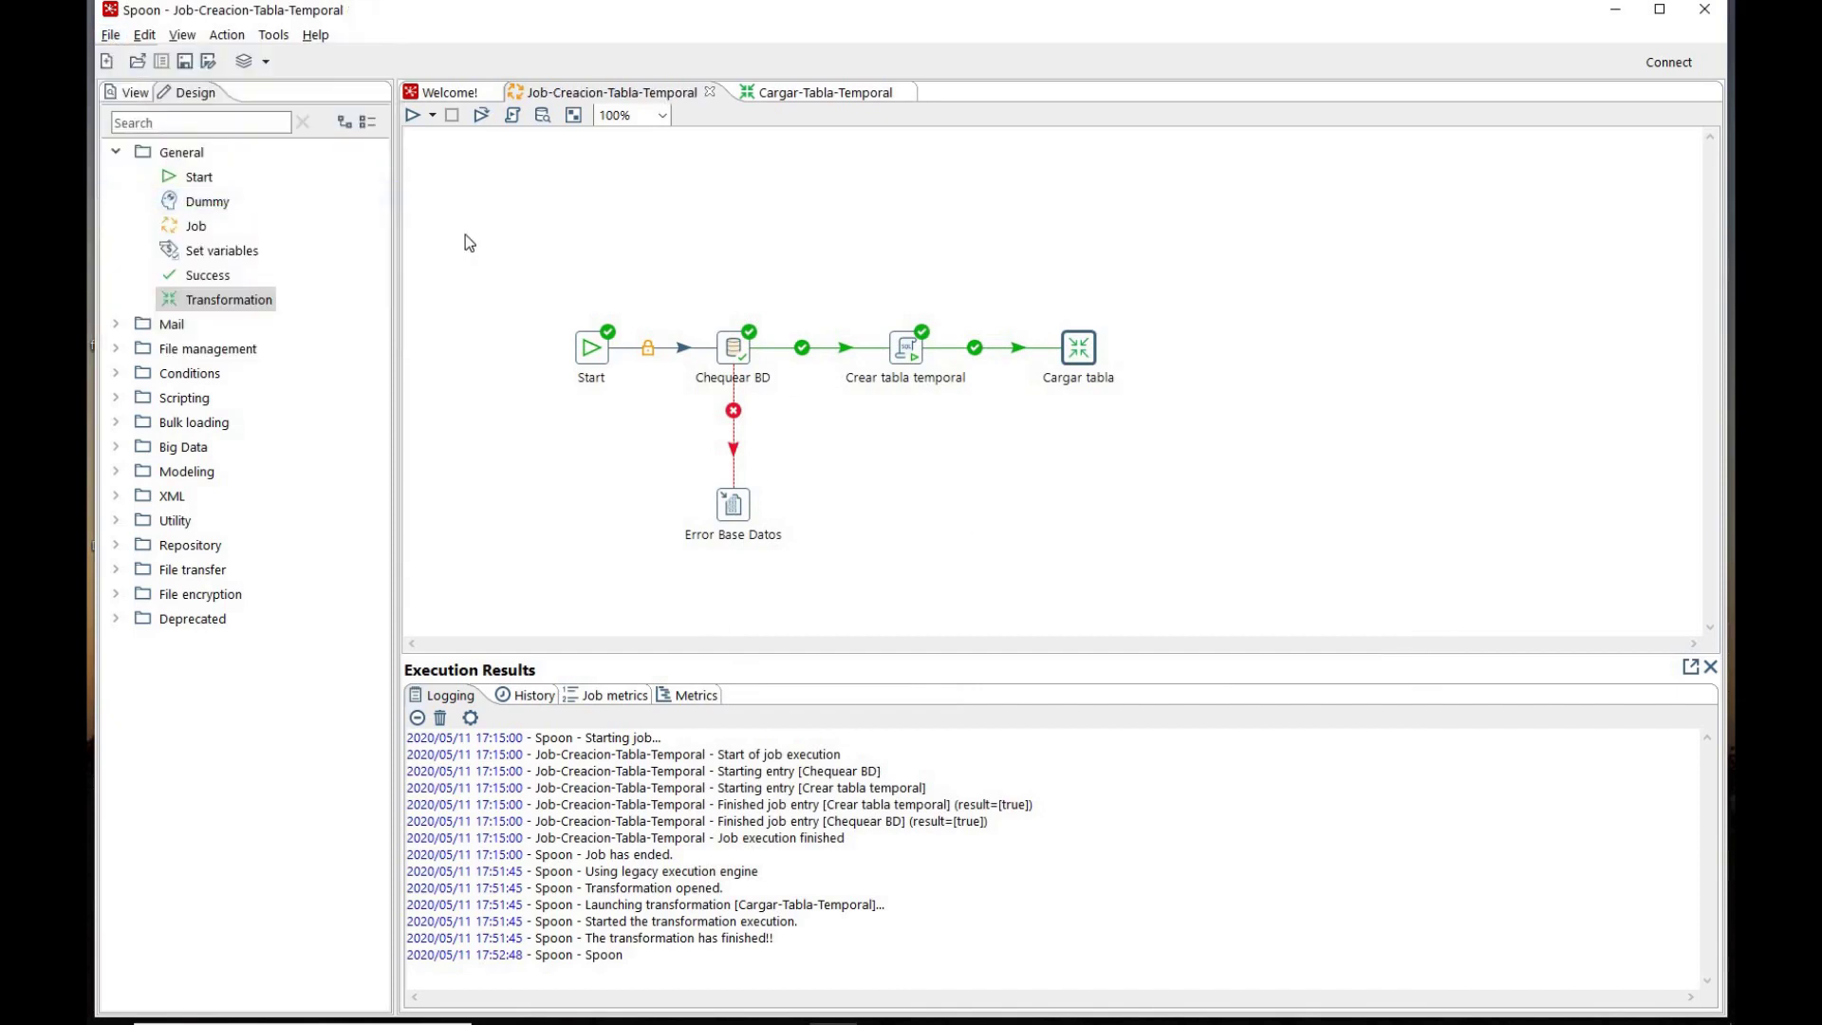
click(413, 115)
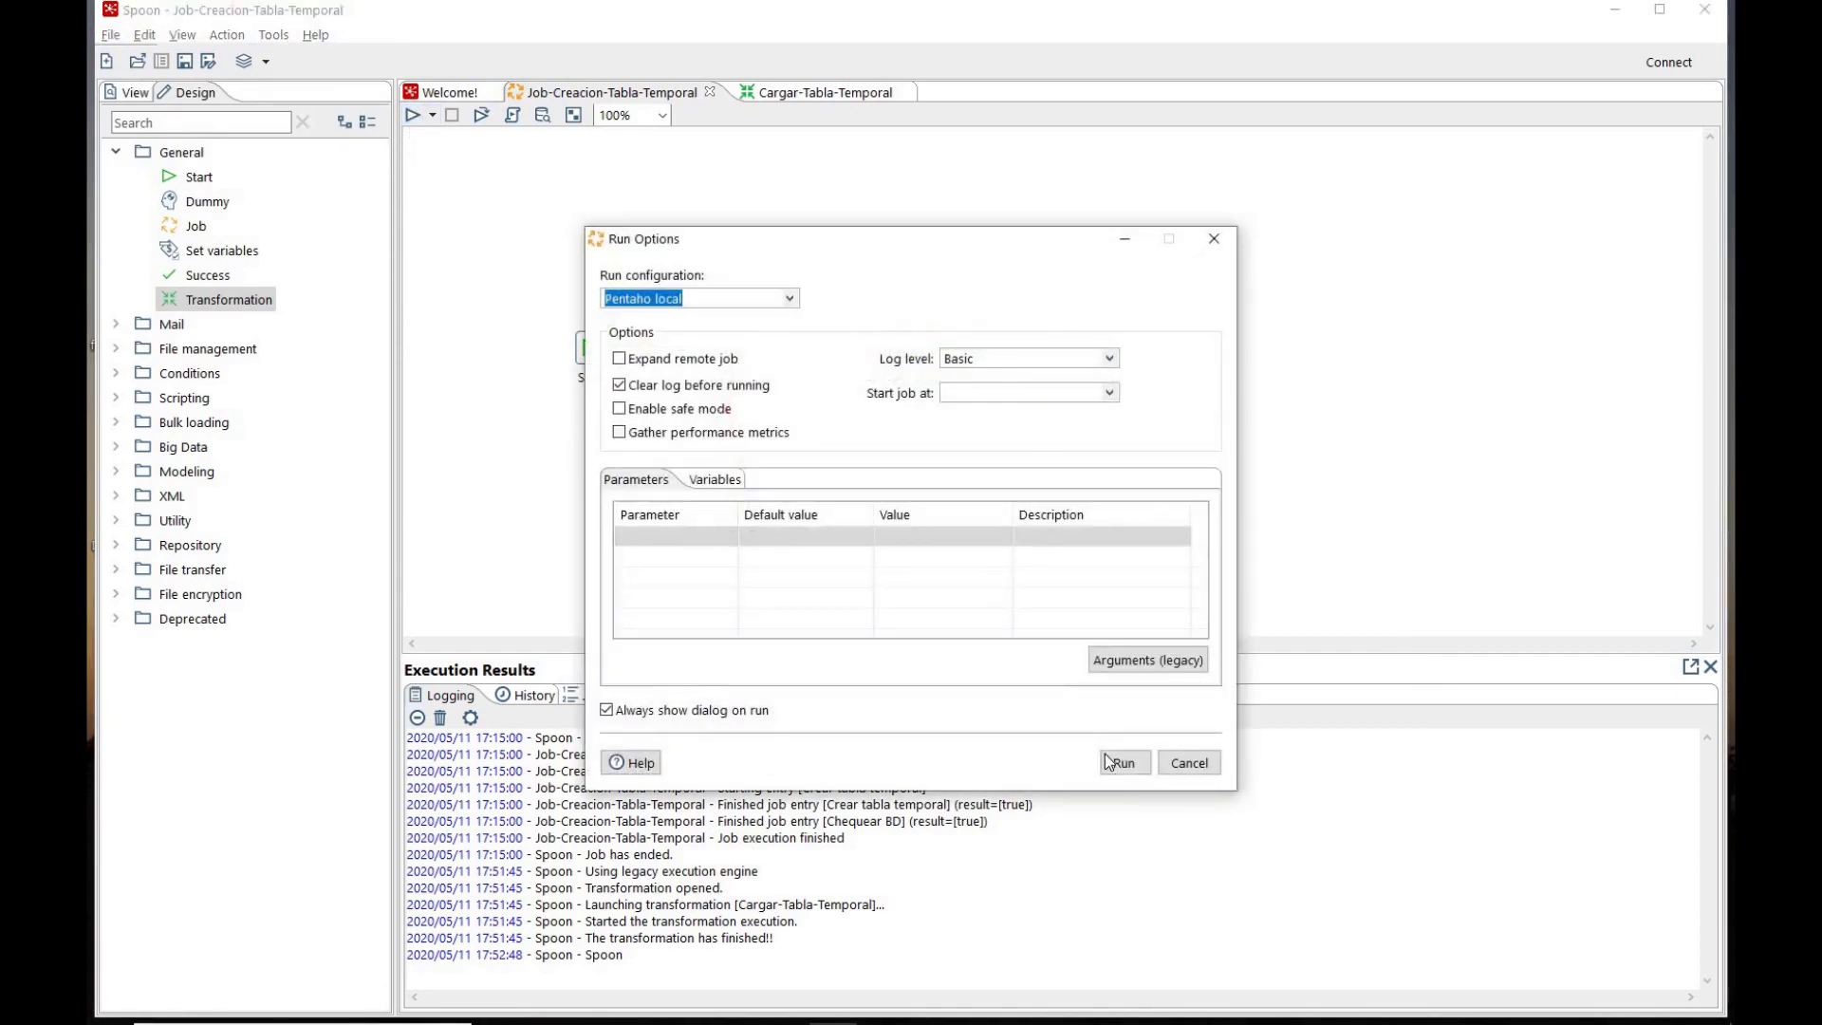
click(1118, 752)
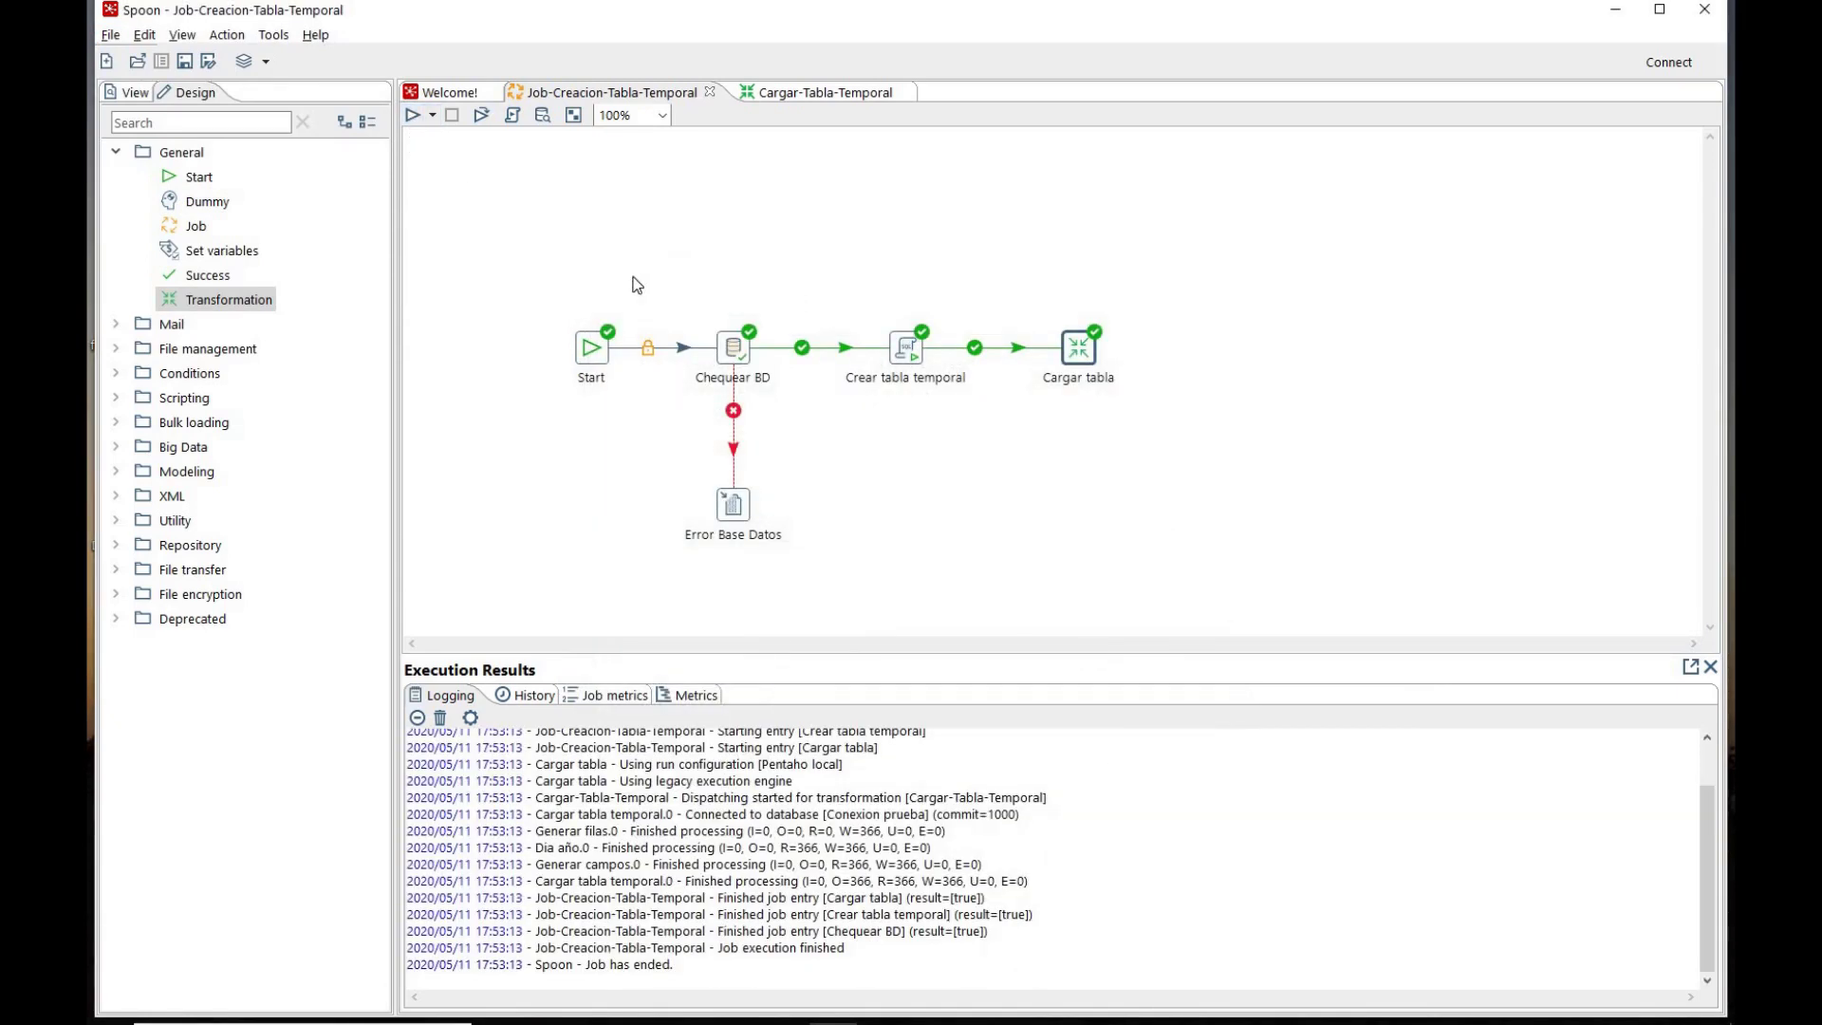